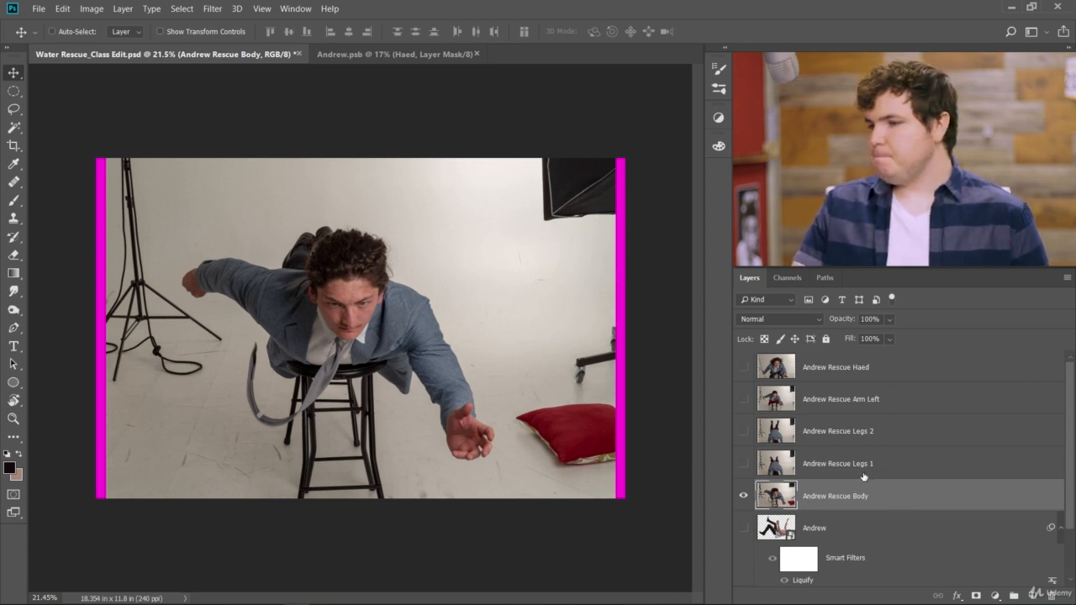
Build up a Magic Wand selection of the pale studio backdrop around the man, including the wall and floor on both sides
scroll(216, 385, up, 2)
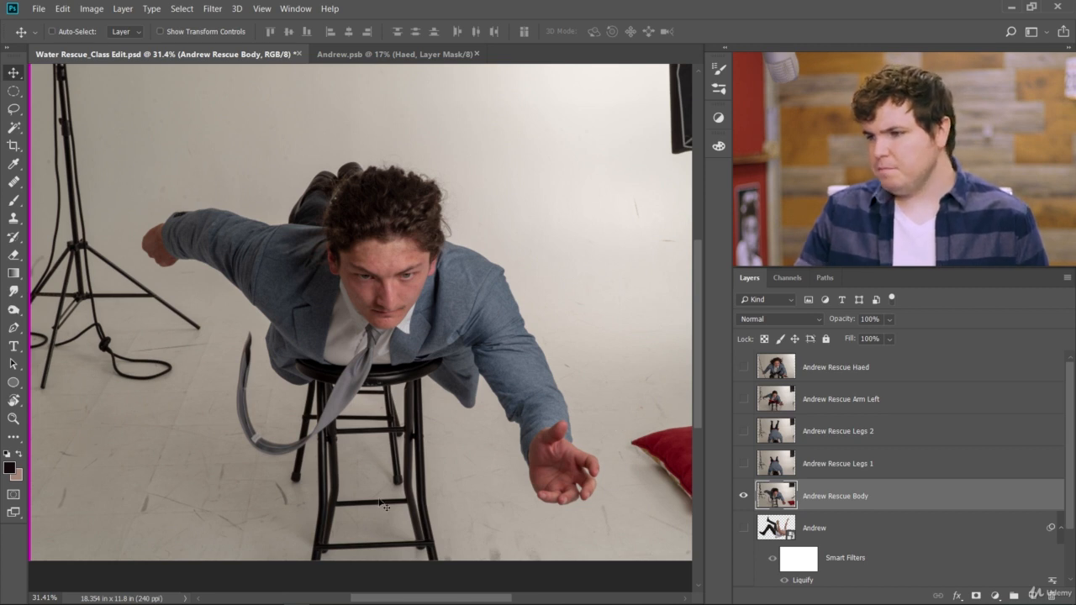
scroll(383, 505, up, 2)
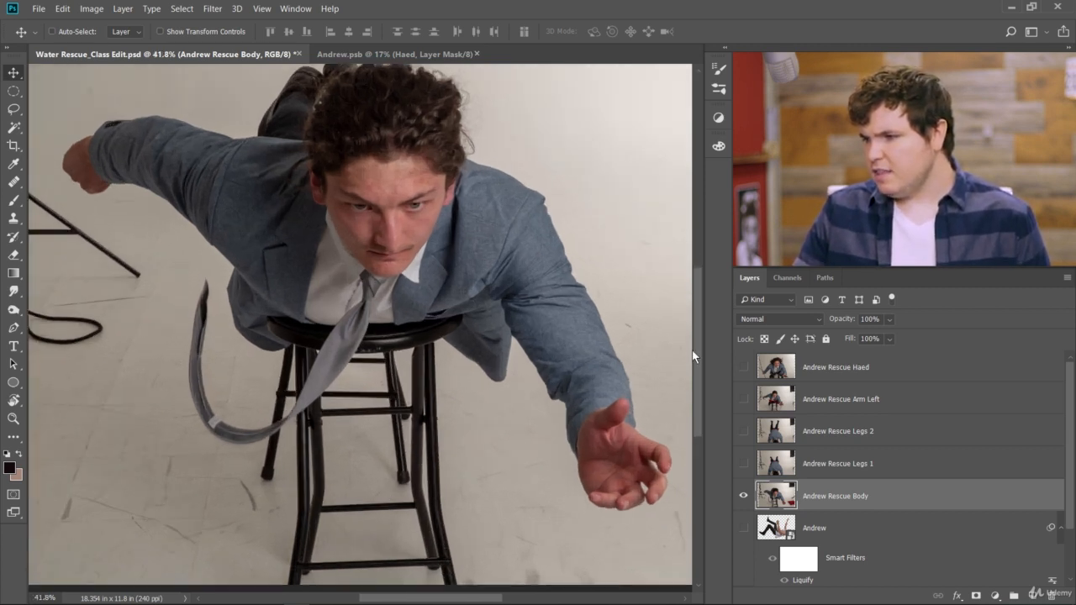
drag(693, 356, 697, 330)
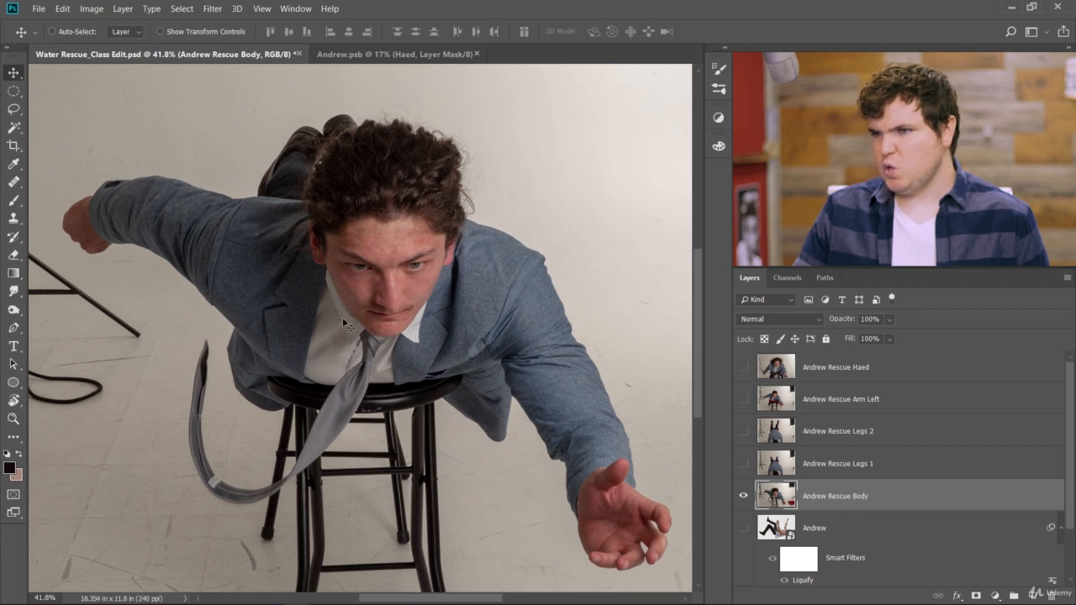
click(15, 128)
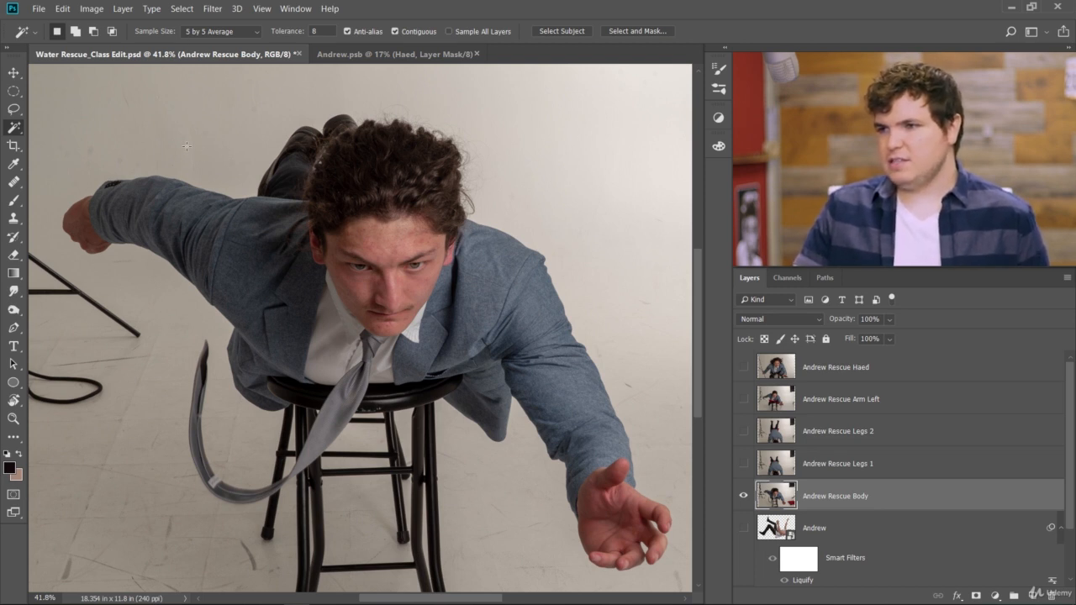
shift+click(70, 154)
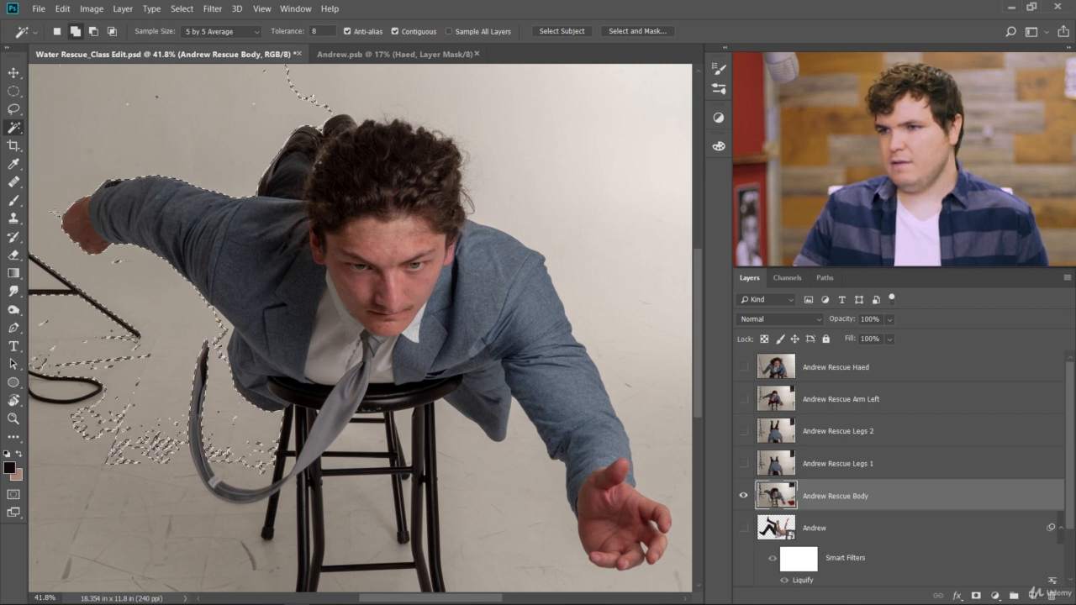
shift+click(118, 498)
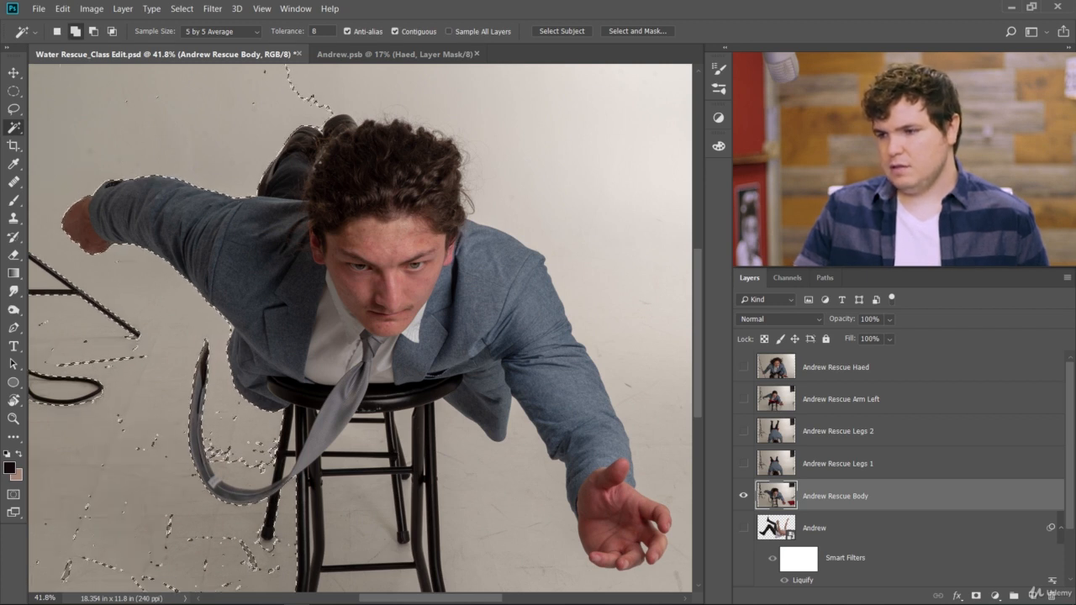
shift+click(486, 469)
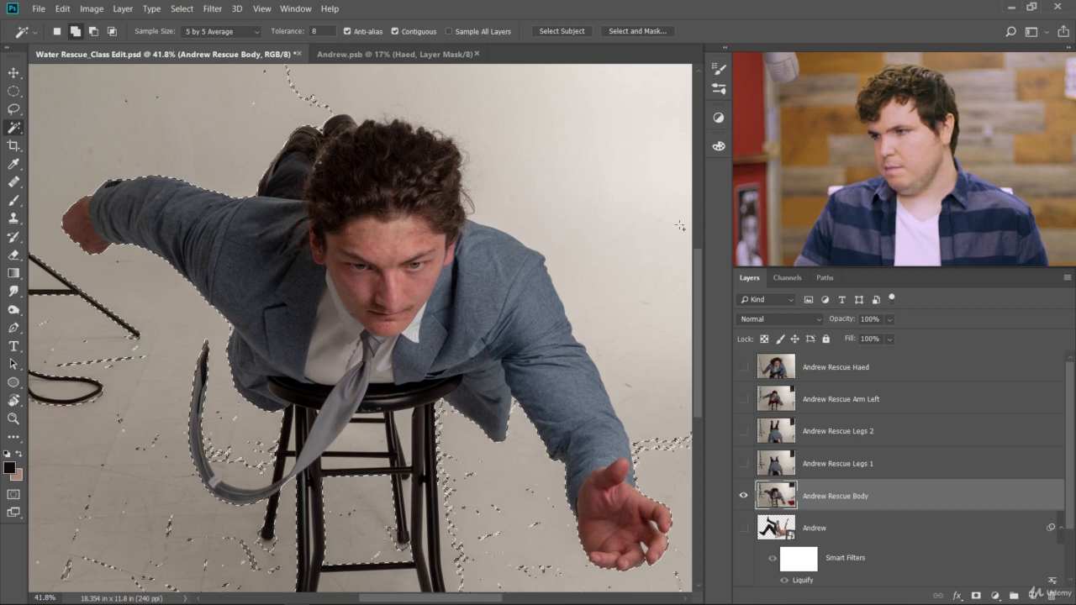
shift+click(432, 81)
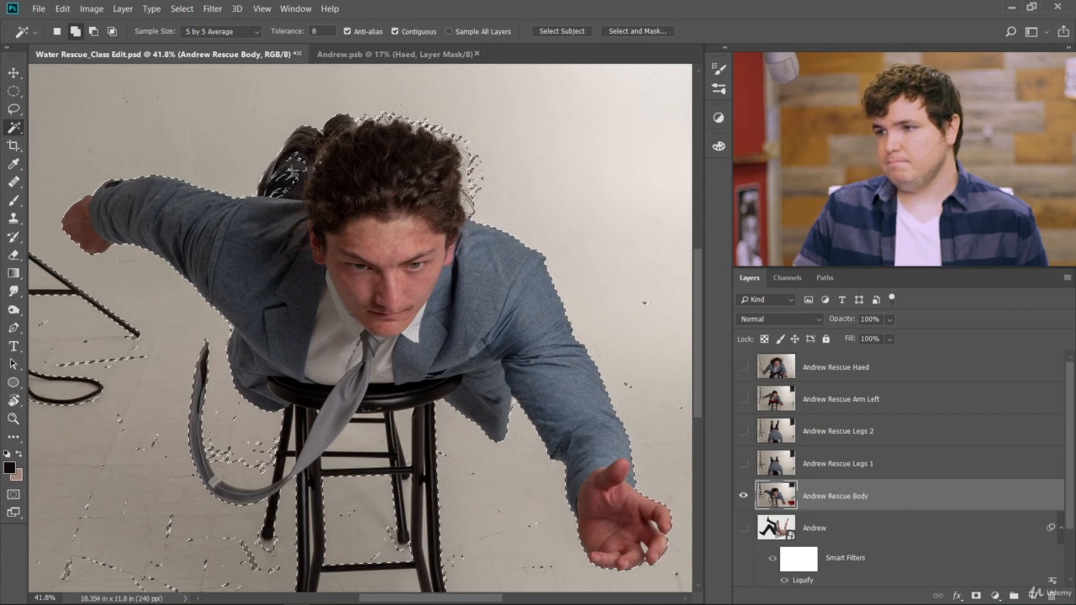
Try to add the dark legs behind the man's head to the selection, and undo those additions
shift+click(277, 146)
shift+click(284, 186)
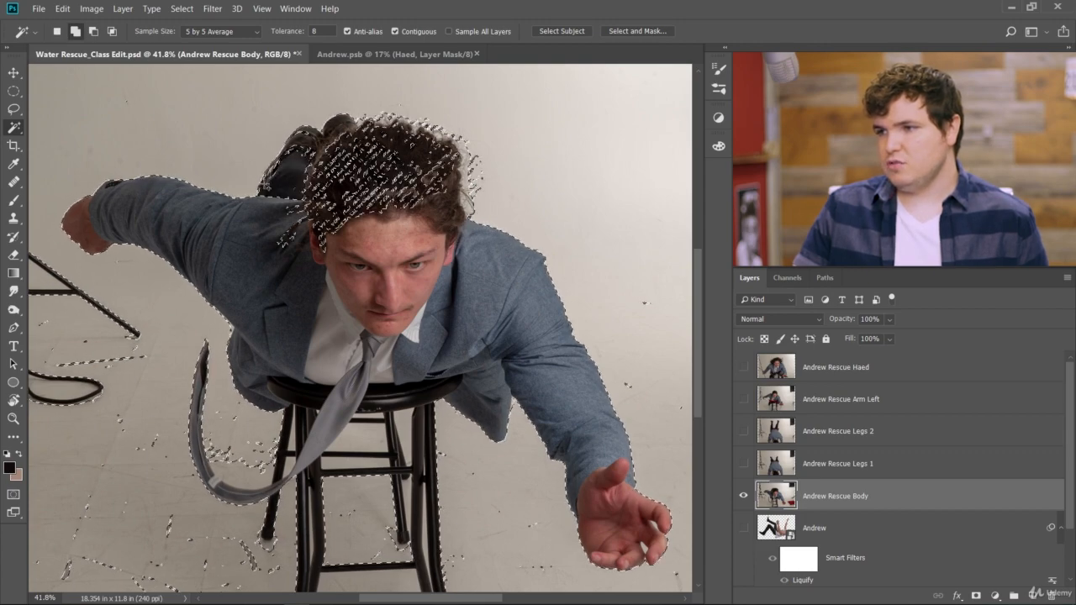
key(ctrl+z)
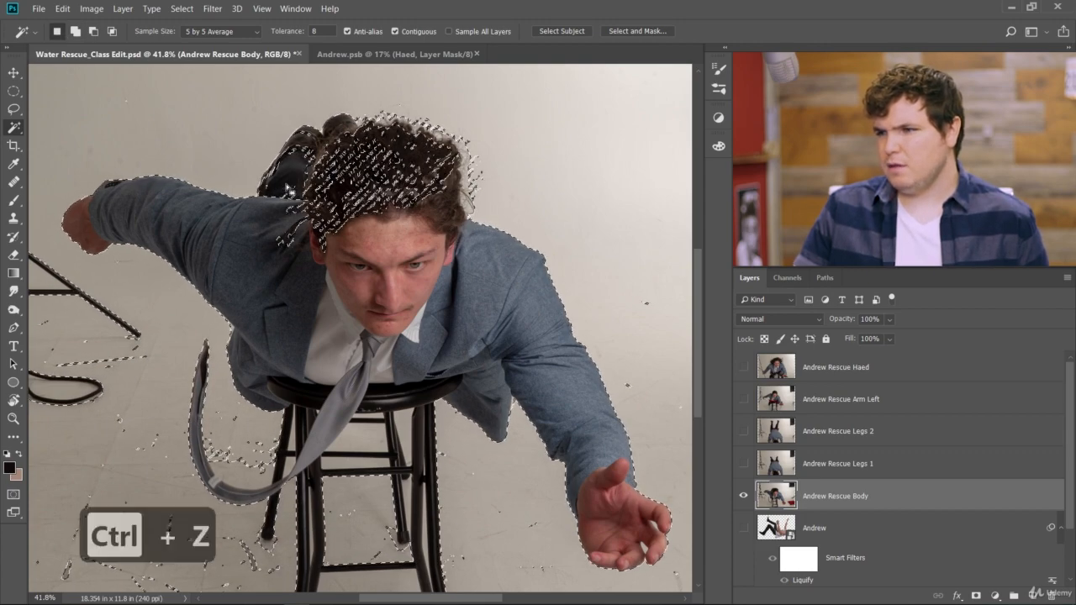
shift+click(301, 216)
key(ctrl+z)
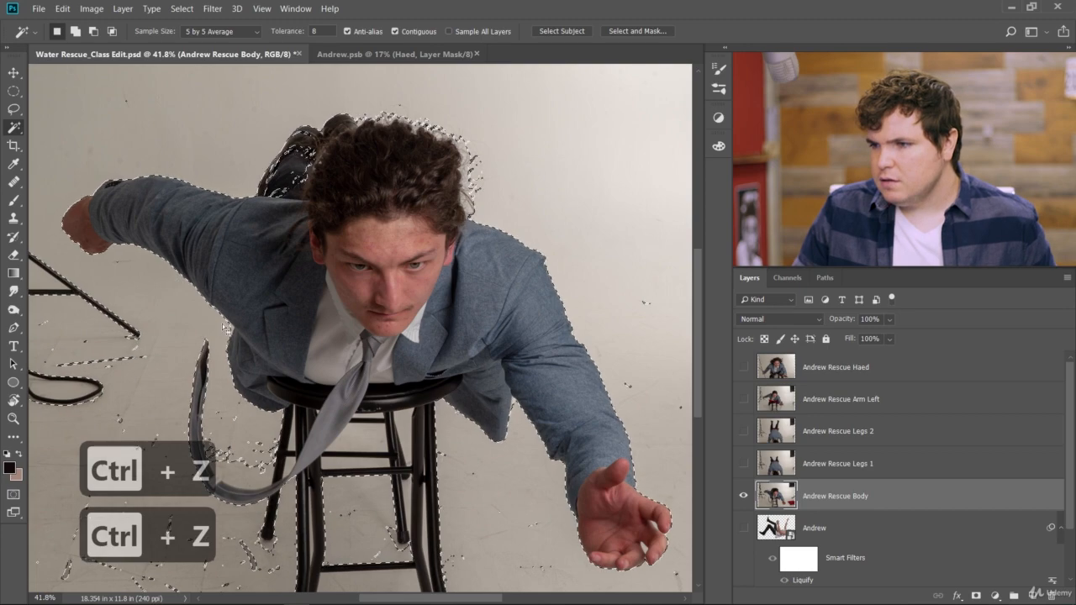
Examine the selection edge up close along both sleeves, the fist, the hair, the shoulder and the jacket flap
scroll(217, 328, up, 3)
scroll(238, 353, up, 5)
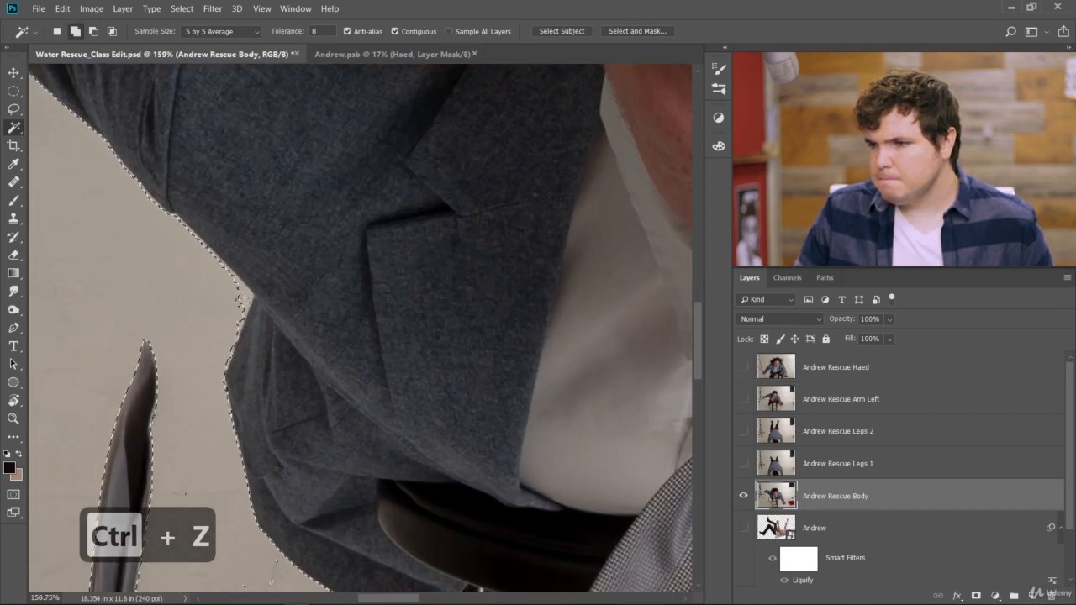
scroll(204, 278, down, 5)
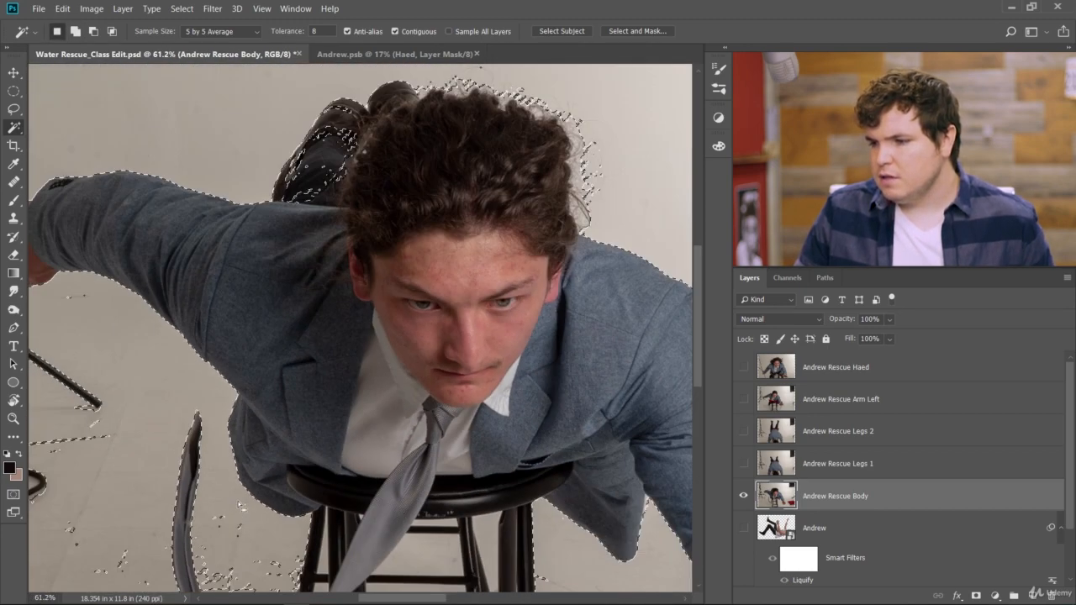
scroll(128, 241, down, 4)
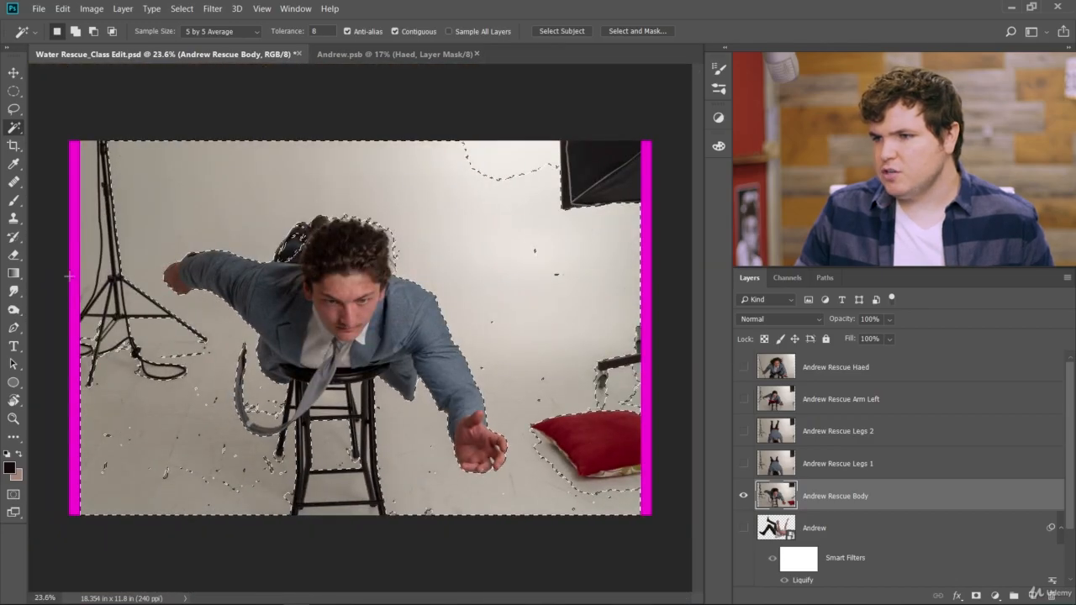
scroll(318, 341, up, 5)
scroll(353, 296, up, 2)
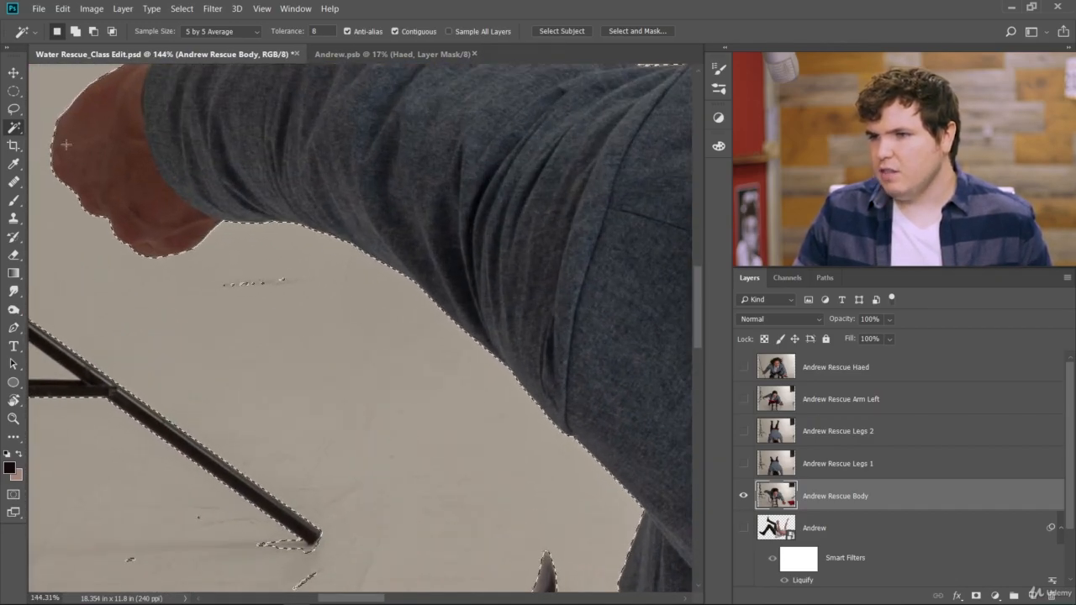
drag(697, 304, 699, 278)
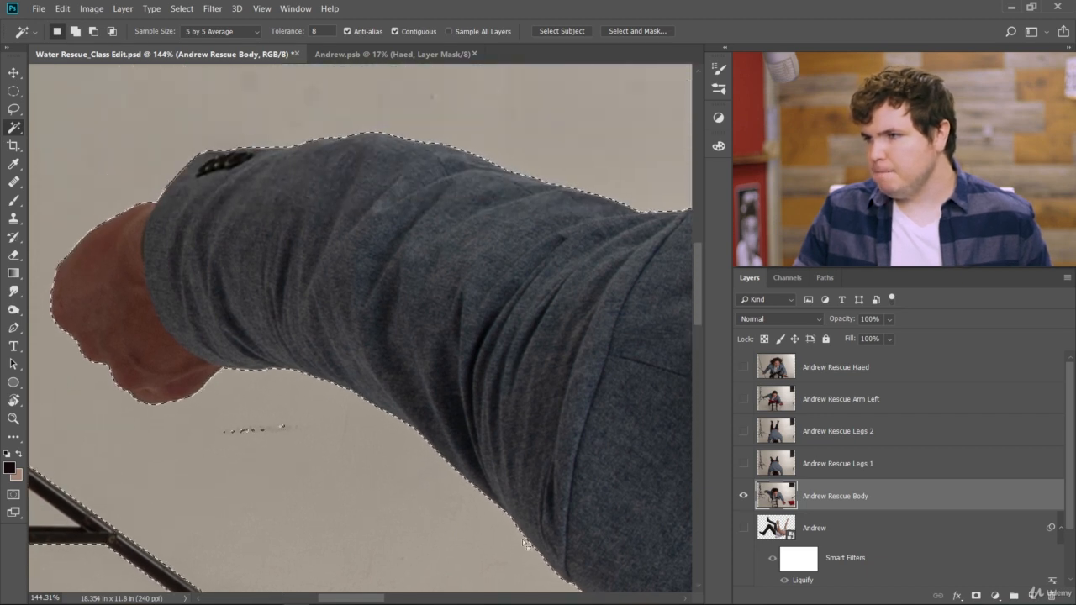
drag(347, 598, 455, 599)
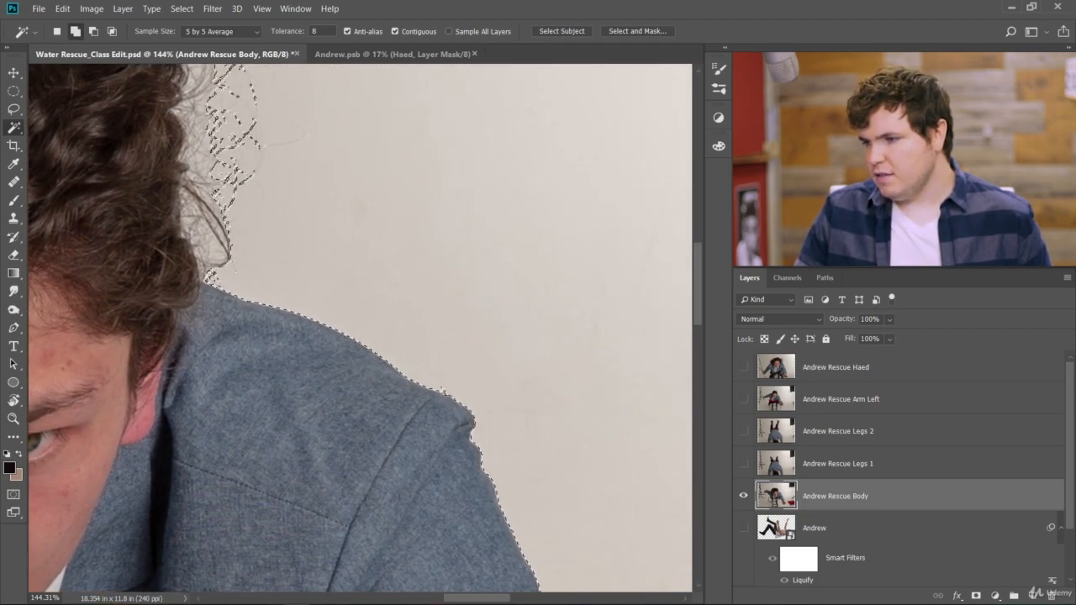
scroll(566, 388, down, 5)
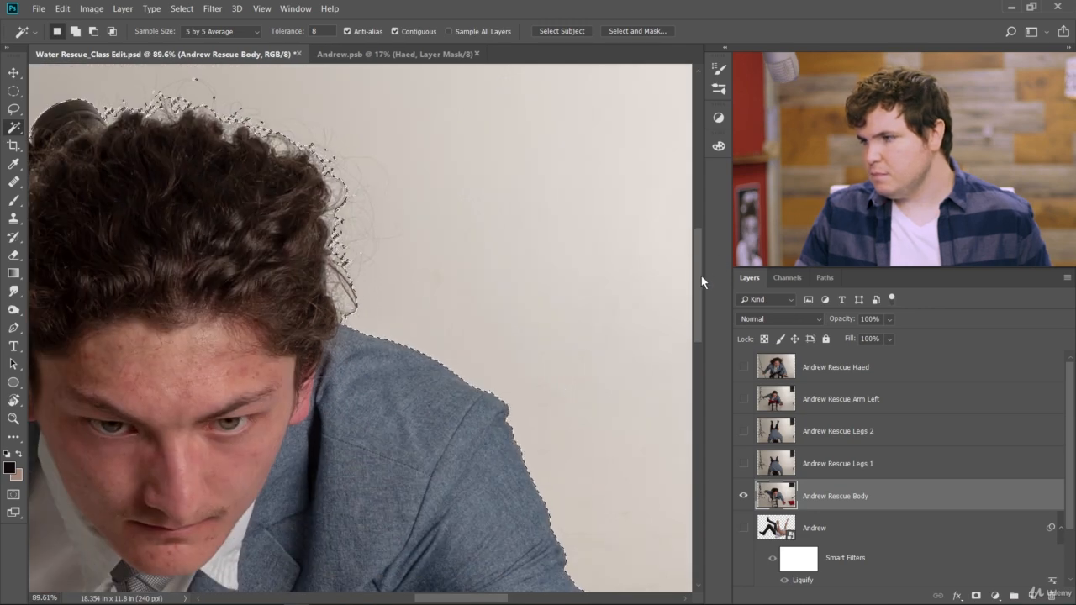
drag(700, 274, 713, 370)
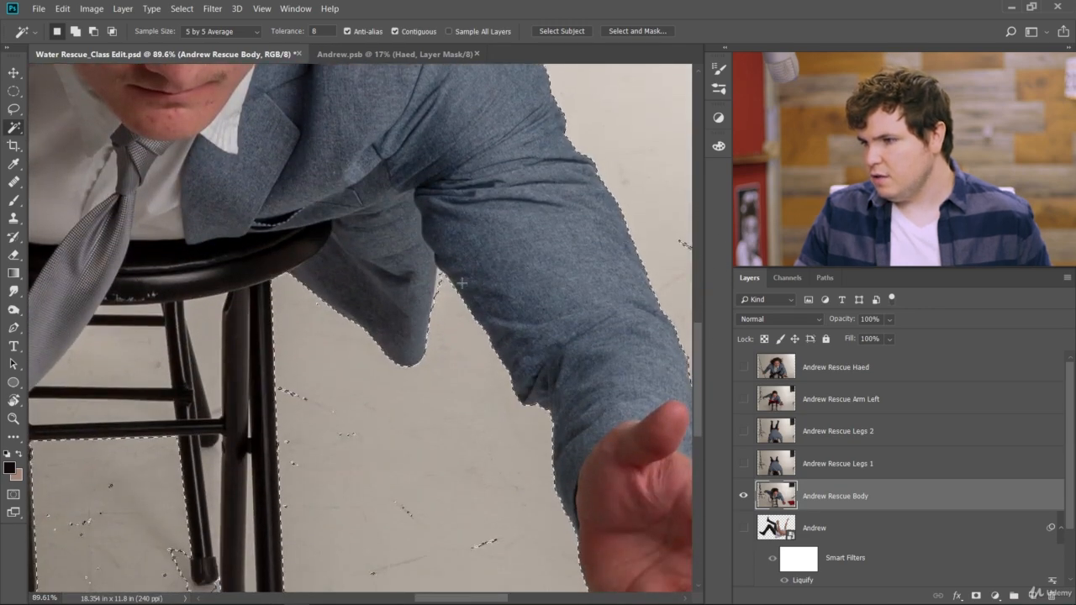
scroll(452, 318, up, 9)
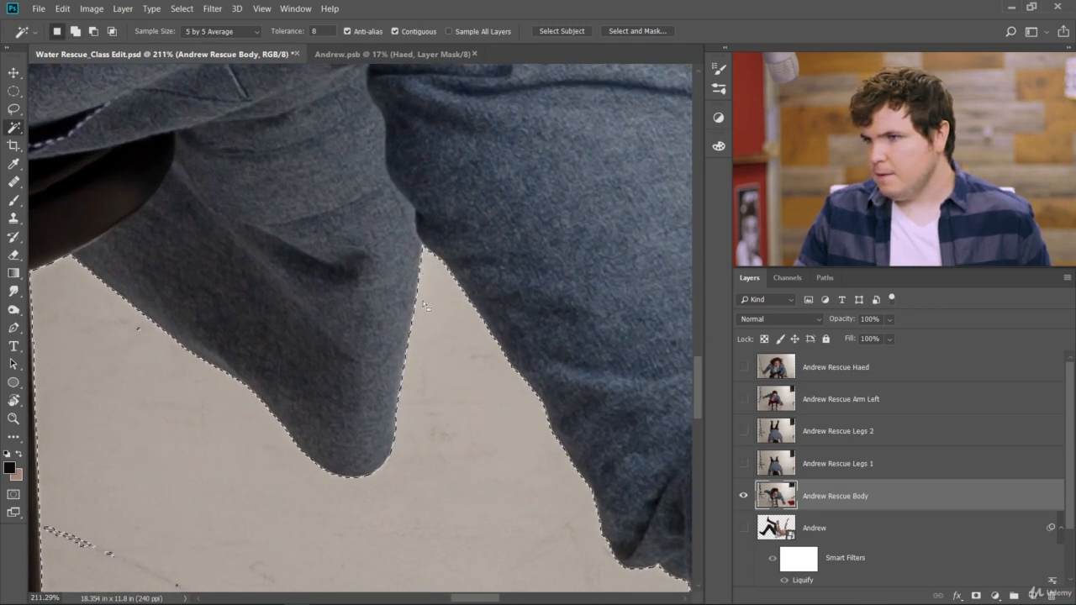
scroll(380, 349, down, 6)
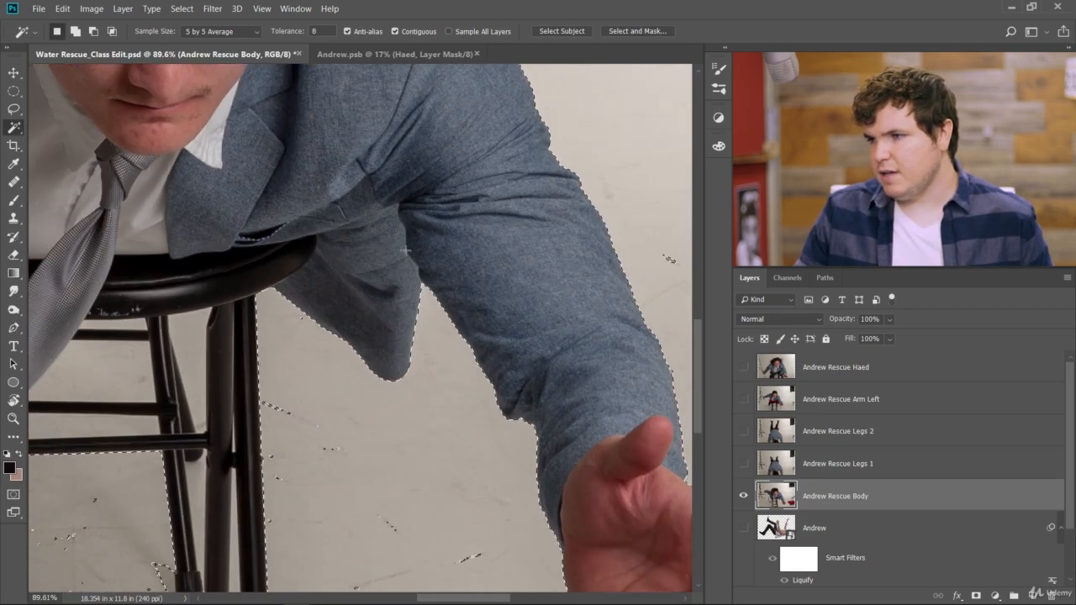
scroll(272, 284, down, 9)
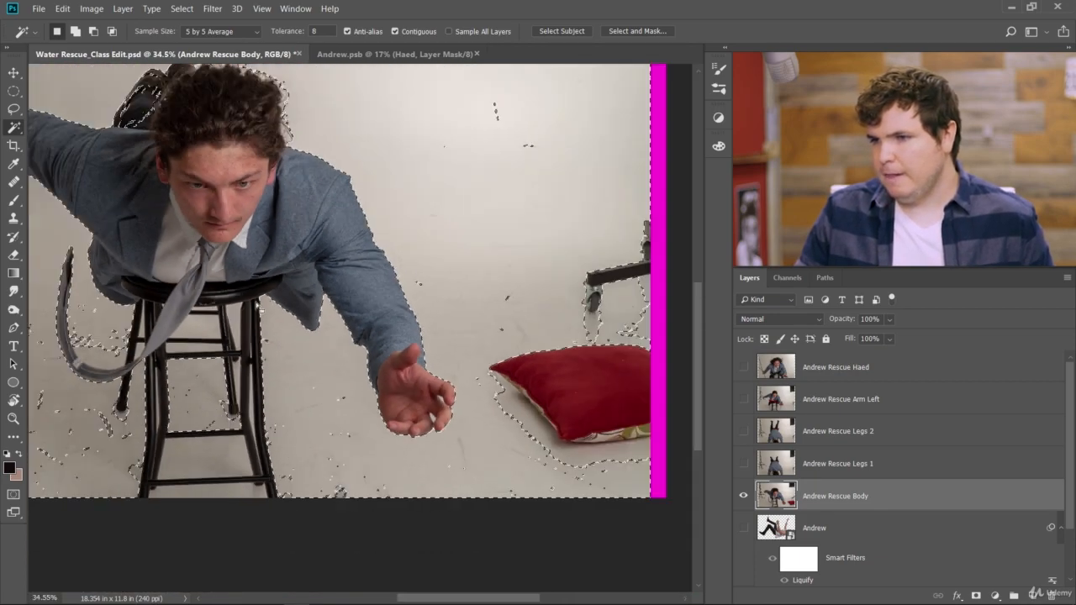
Add the black stool's seat and legs to the Magic Wand selection
scroll(58, 297, up, 6)
scroll(404, 330, up, 5)
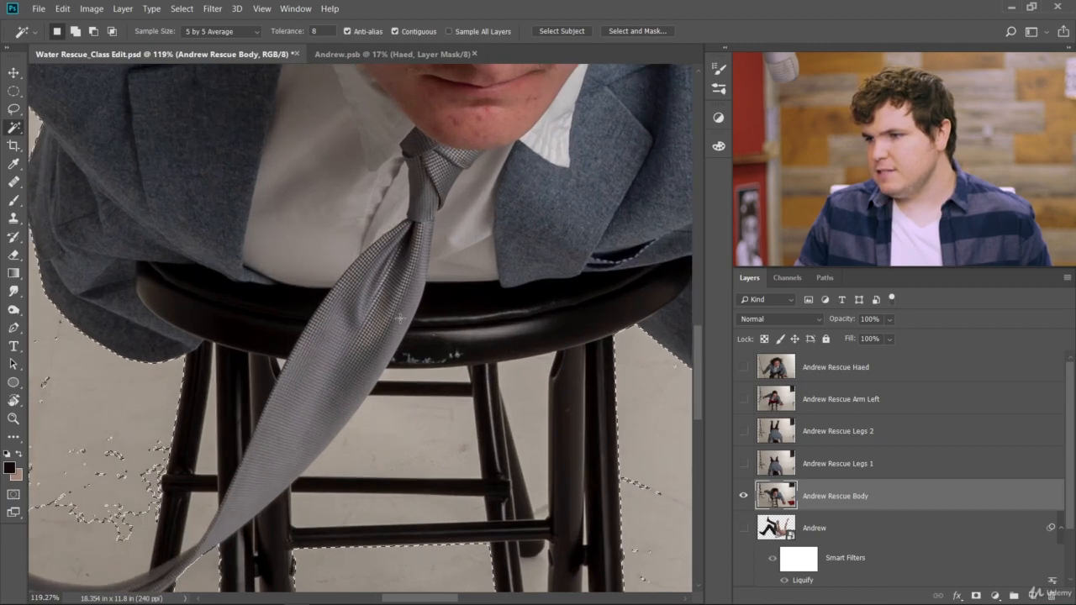
scroll(404, 330, down, 4)
scroll(404, 328, up, 2)
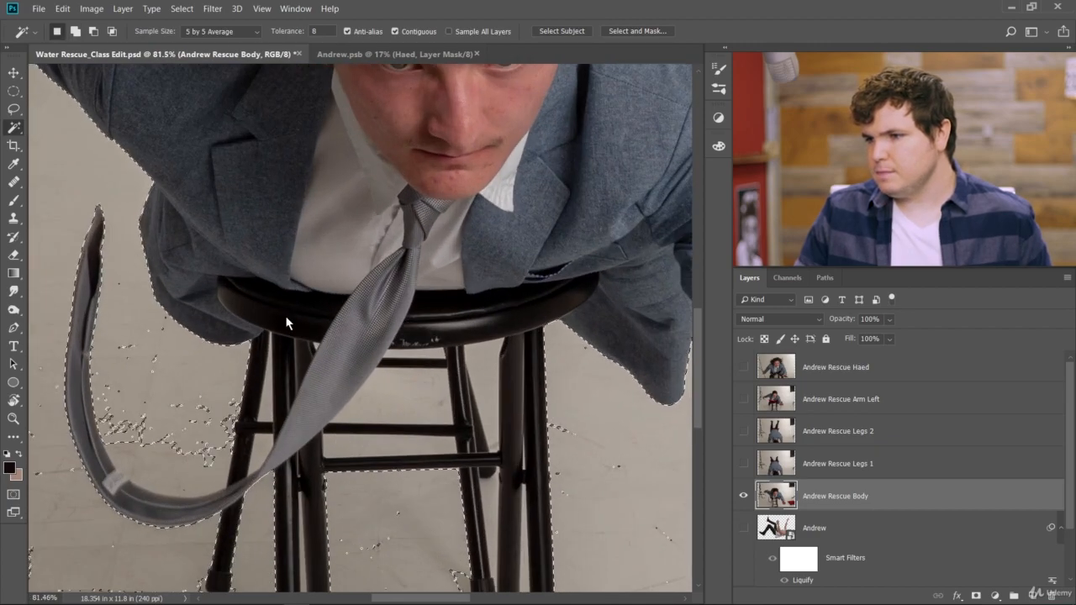
shift+click(255, 302)
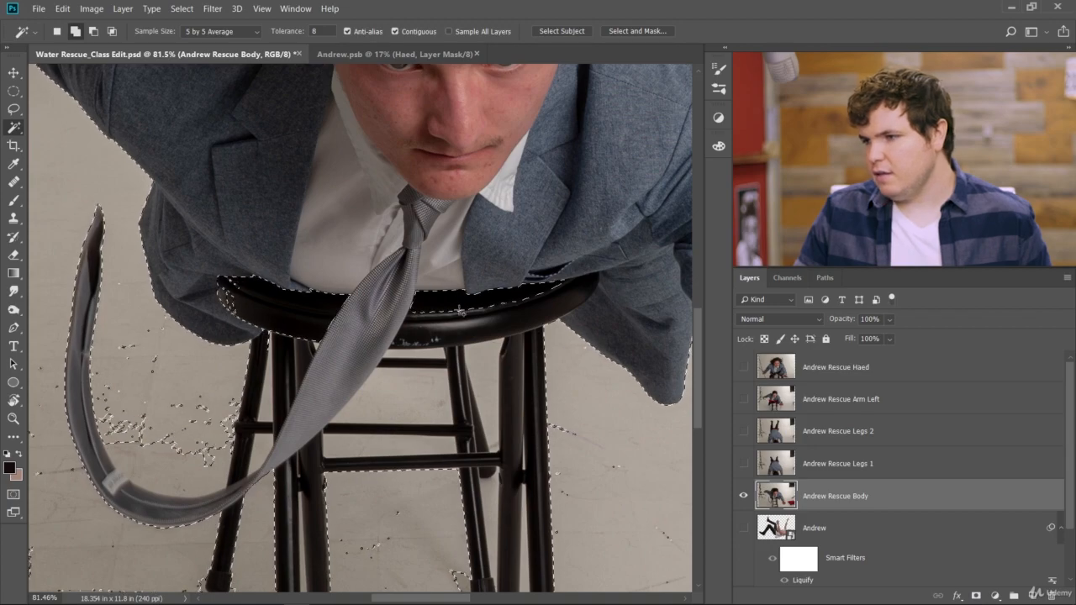
shift+click(577, 293)
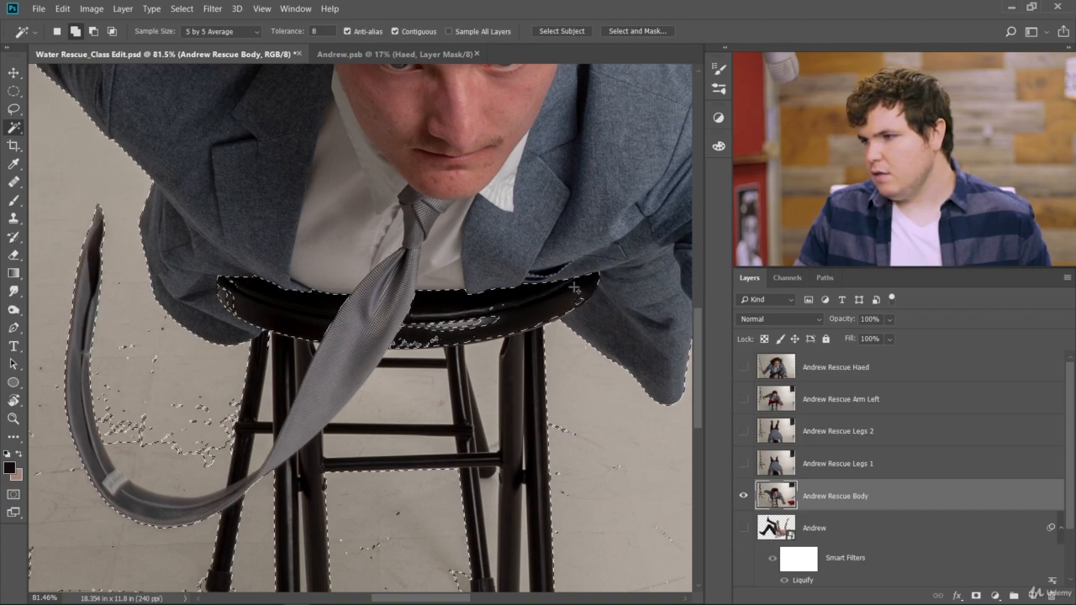
shift+click(525, 309)
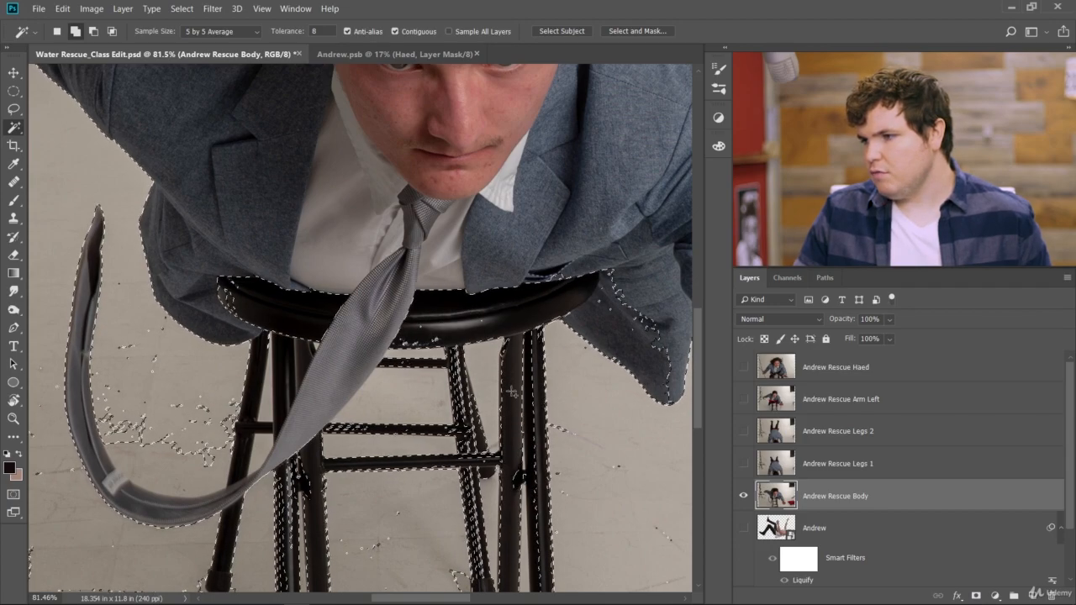
shift+click(464, 326)
Try to extend the selection below the stool seat and over the jacket flap, and undo those additions
shift+click(408, 354)
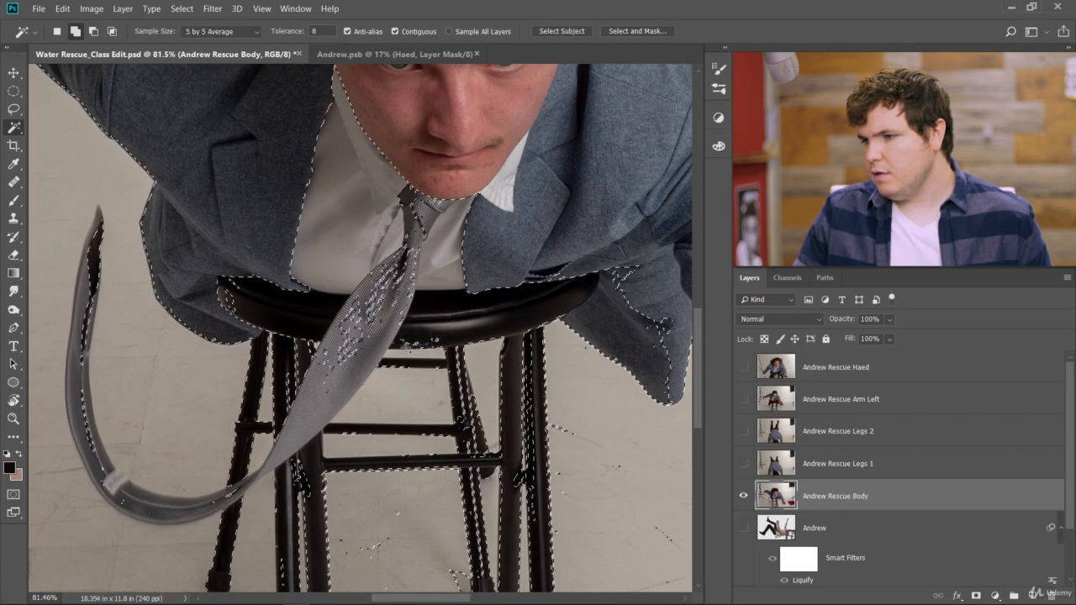
key(ctrl+z)
key(ctrl+alt+z)
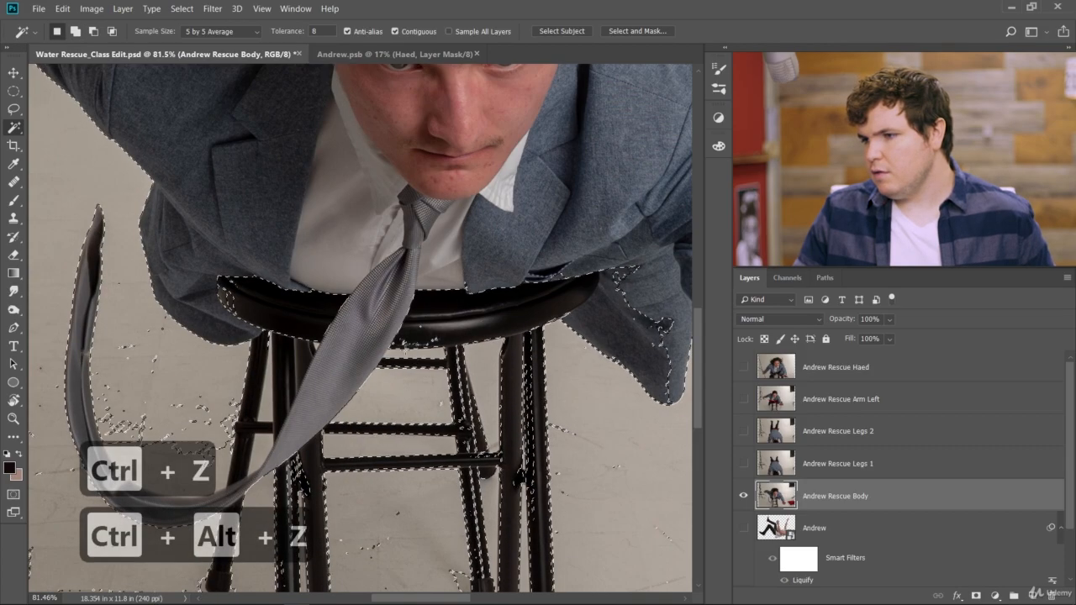
shift+click(653, 282)
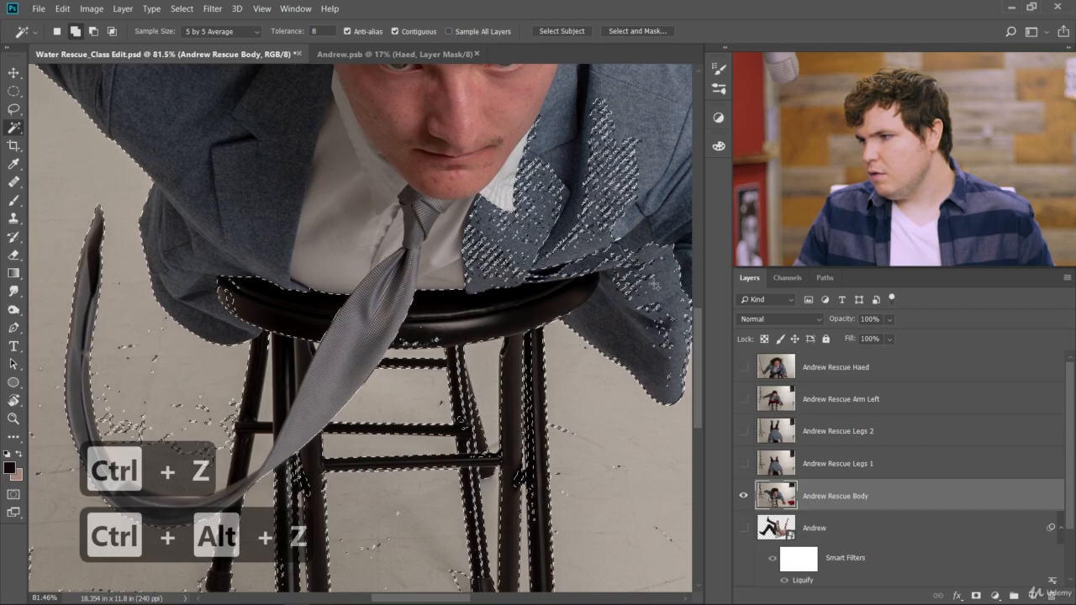
key(ctrl+z)
Examine the selection edge around the tie and stool and across the whole photo
scroll(336, 471, down, 4)
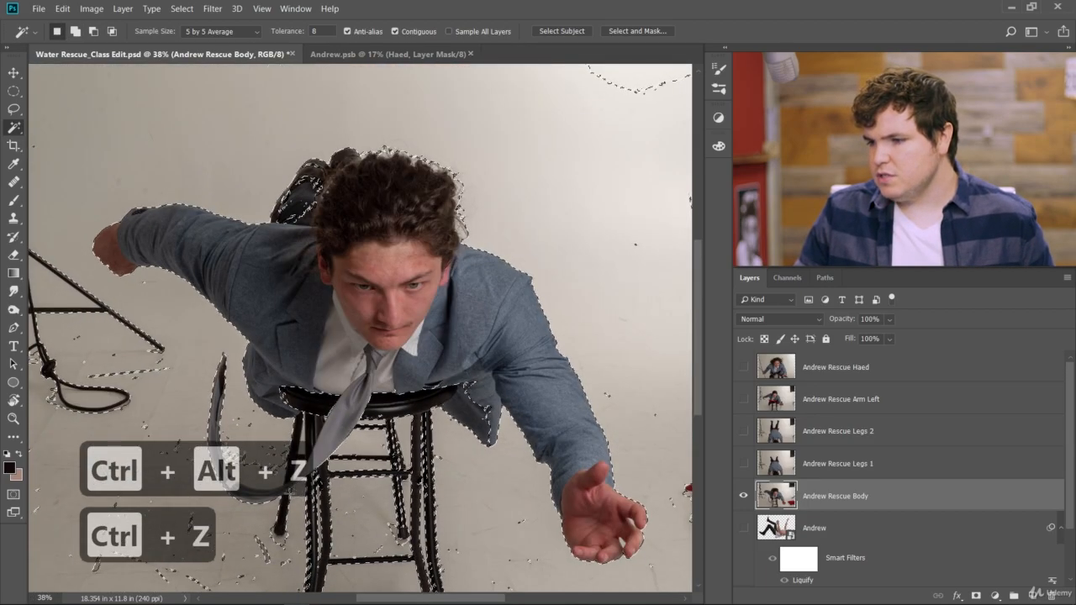
scroll(214, 535, up, 3)
scroll(217, 536, up, 2)
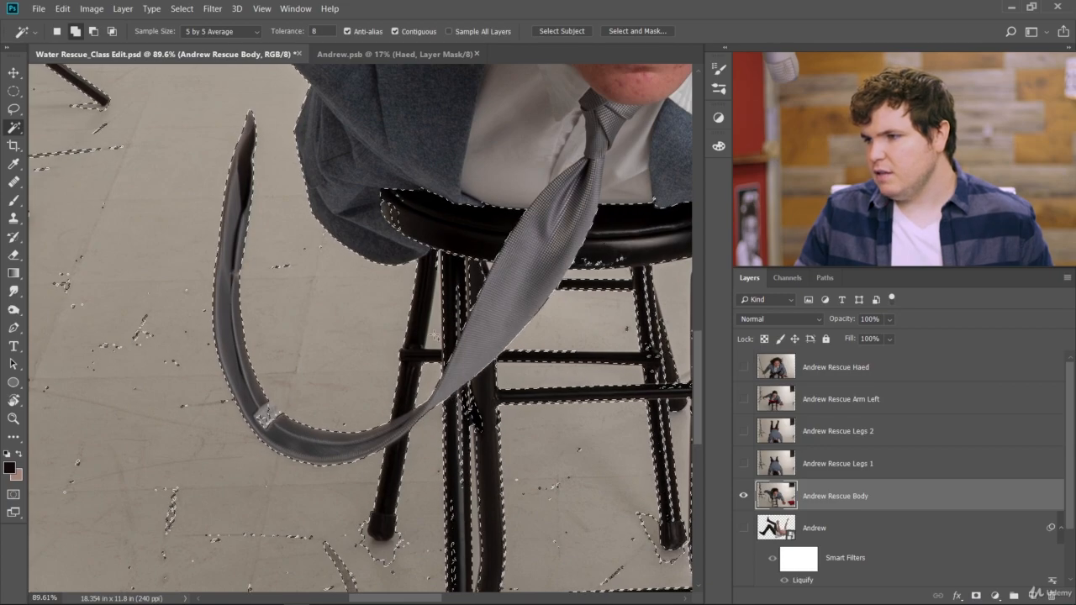
scroll(402, 202, down, 5)
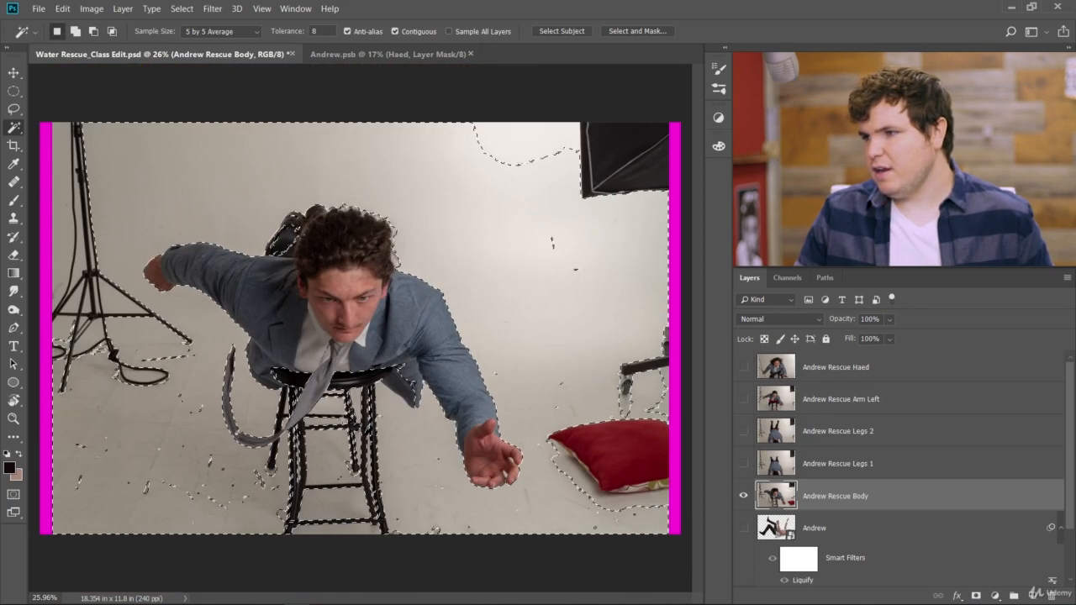
scroll(307, 445, up, 3)
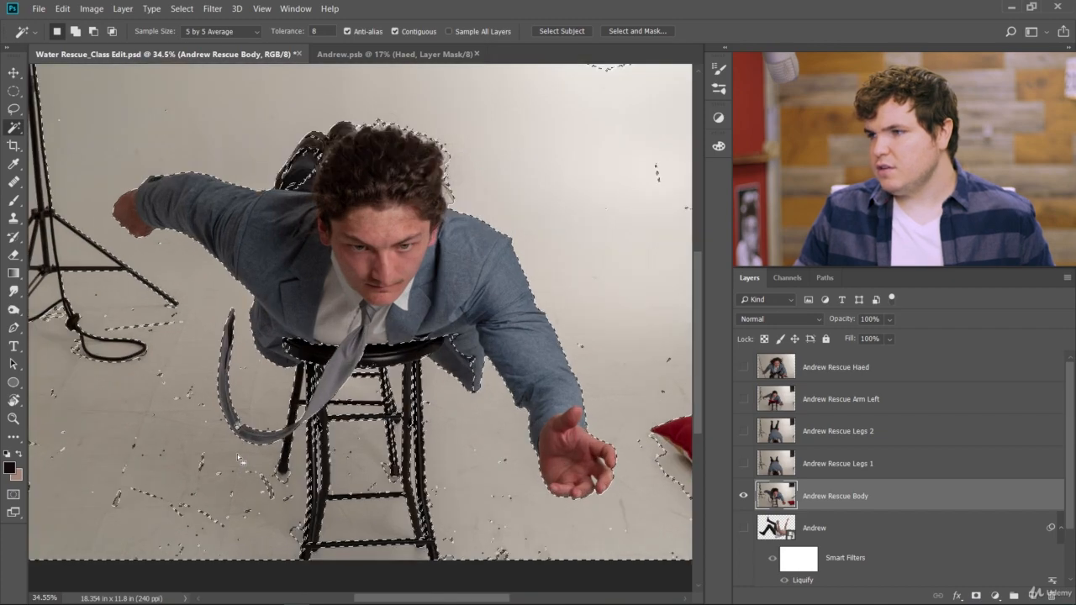
Open the current selection in Select and Mask and invert it to keep the man instead of the background
click(555, 29)
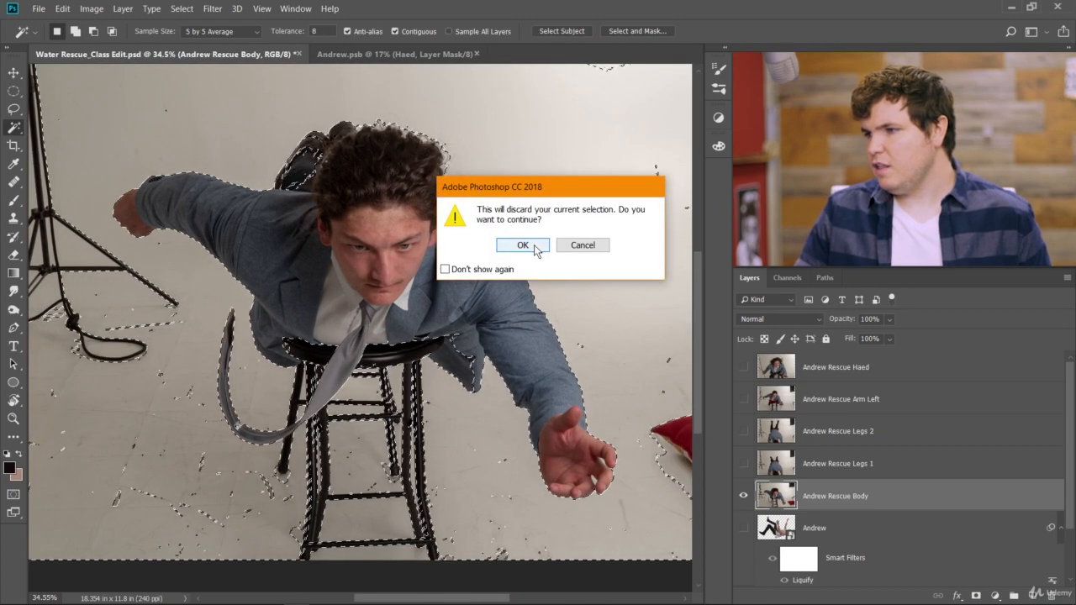
click(591, 245)
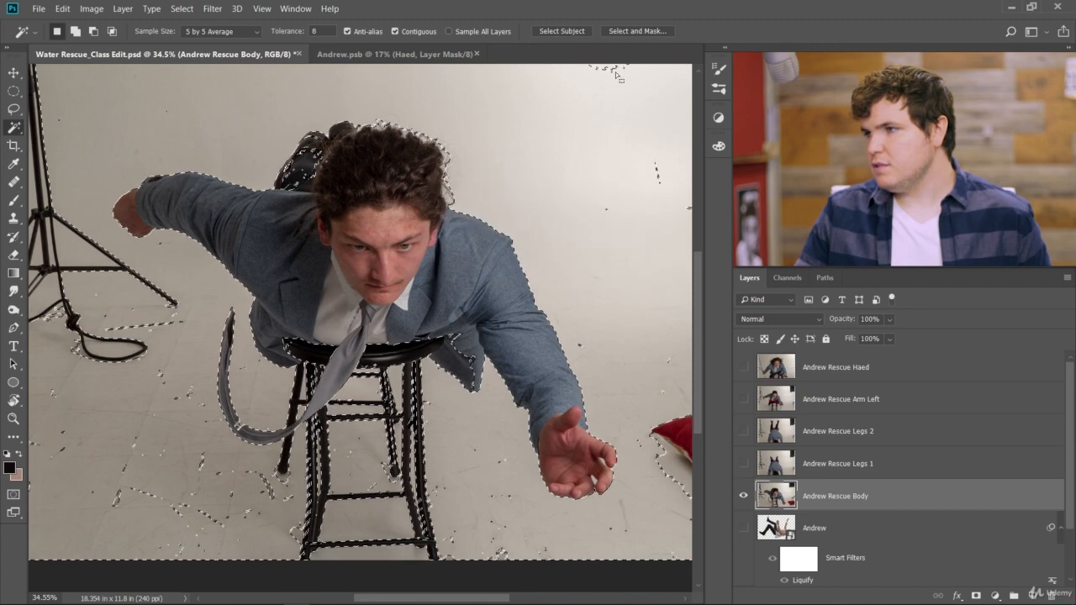
click(631, 31)
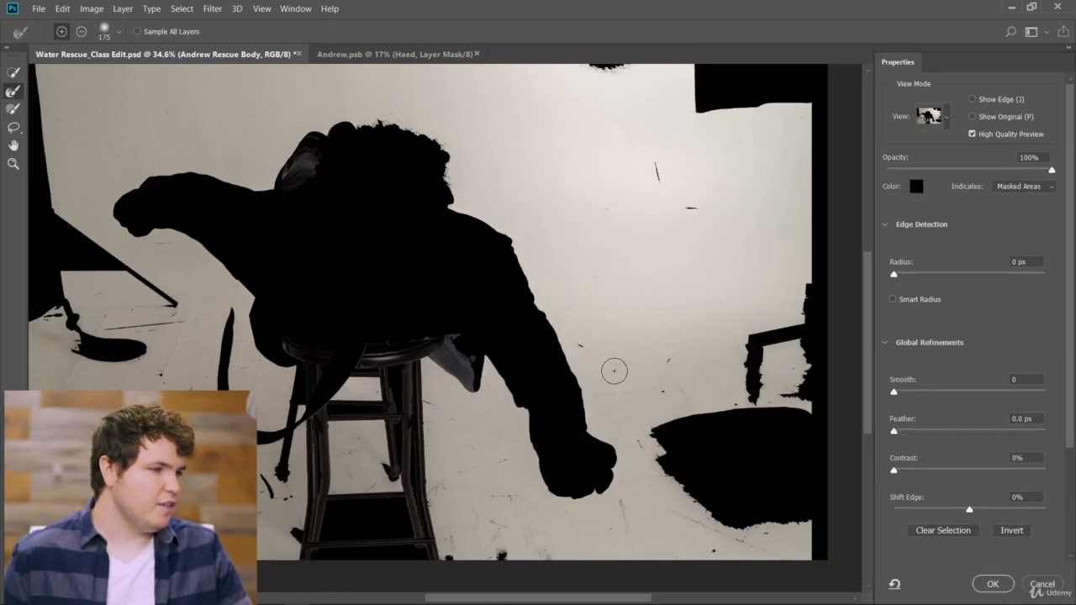
click(1012, 532)
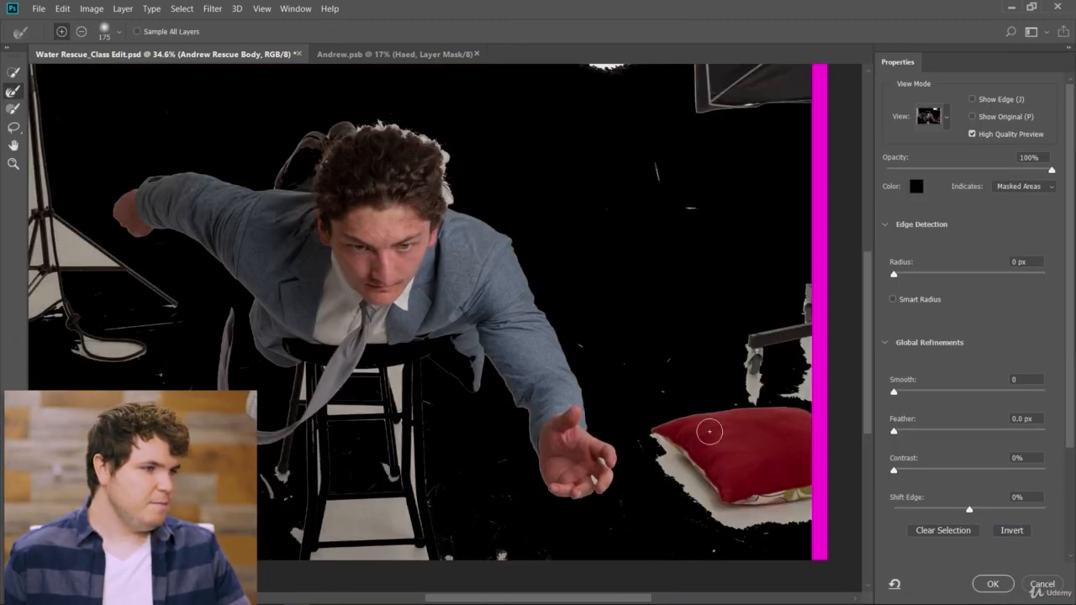
Set the edge detection radius to 1 px with Smart Radius enabled and shift the edge to -40%
scroll(92, 179, up, 5)
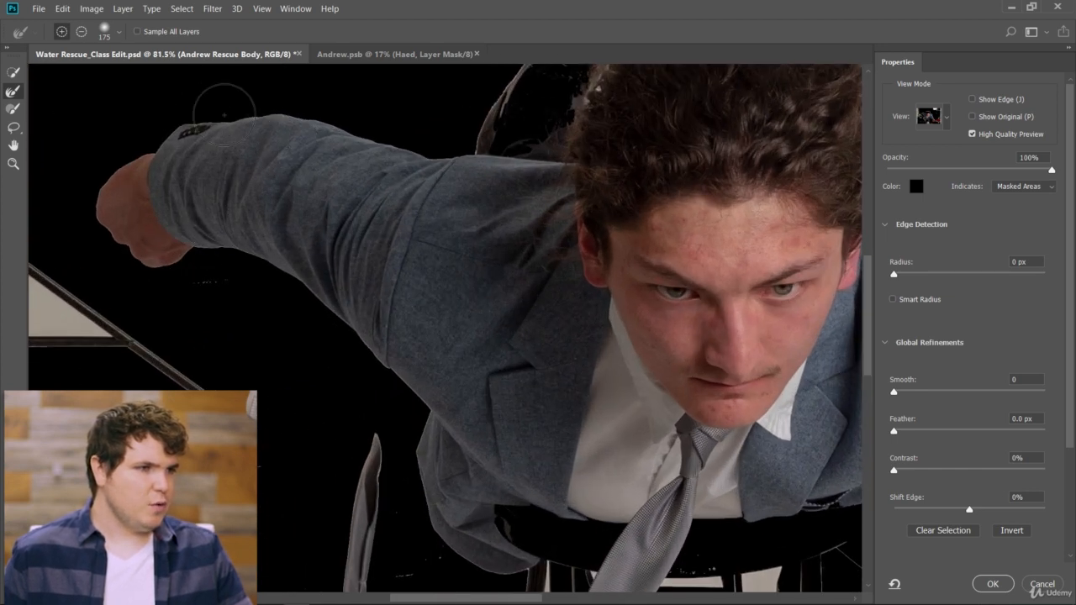
scroll(865, 312, up, 3)
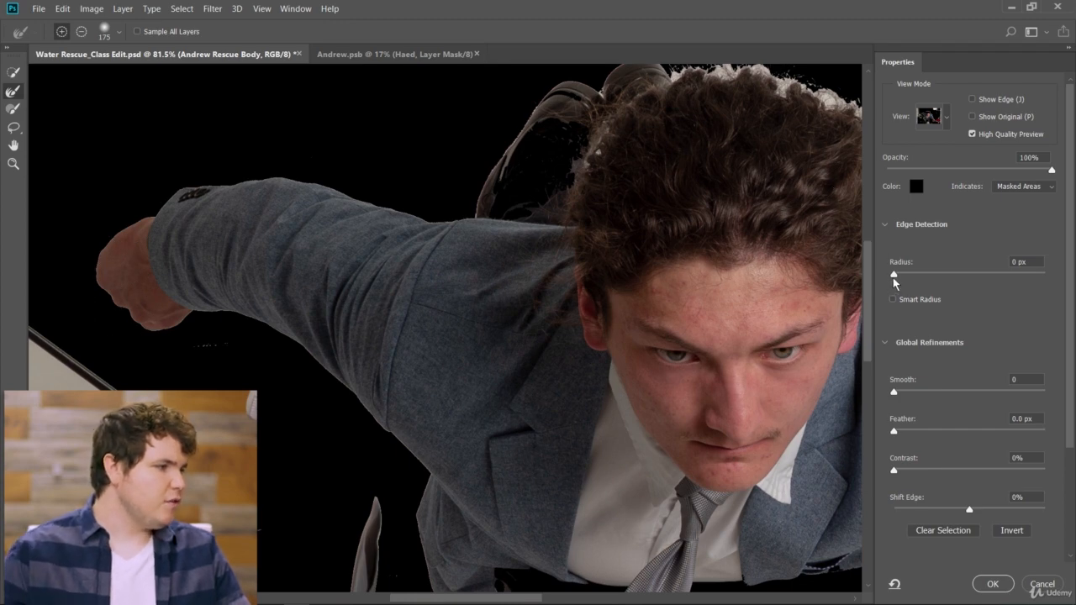
drag(893, 277, 901, 277)
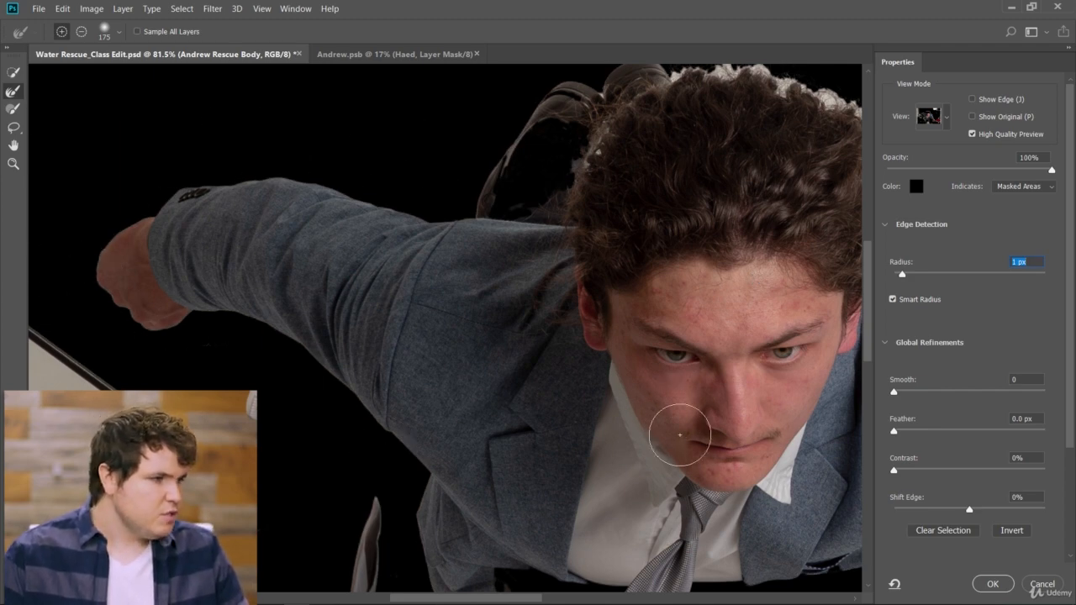
drag(471, 600, 547, 598)
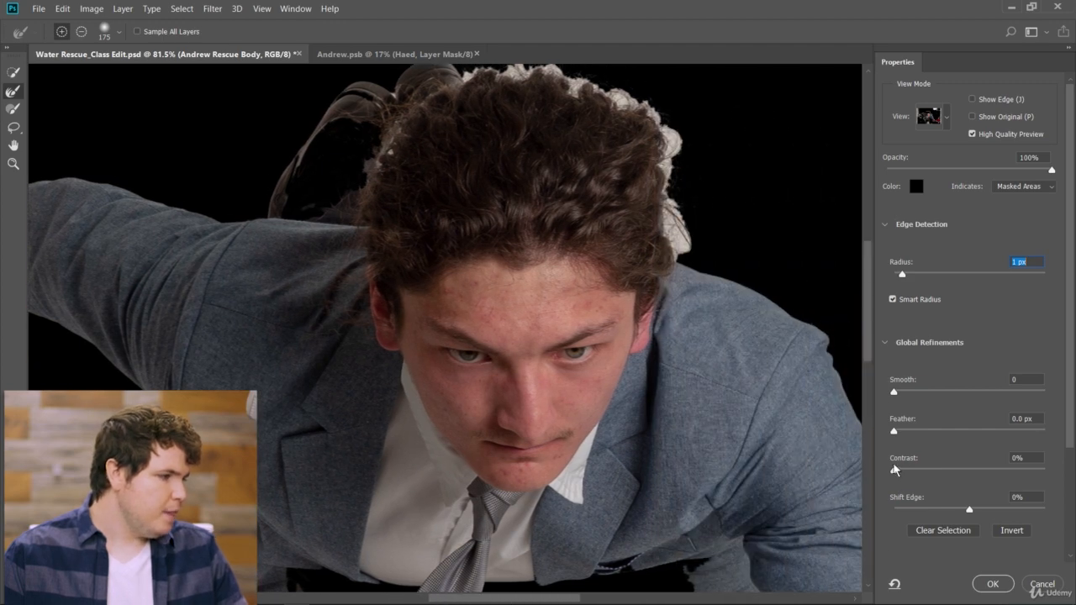
click(950, 509)
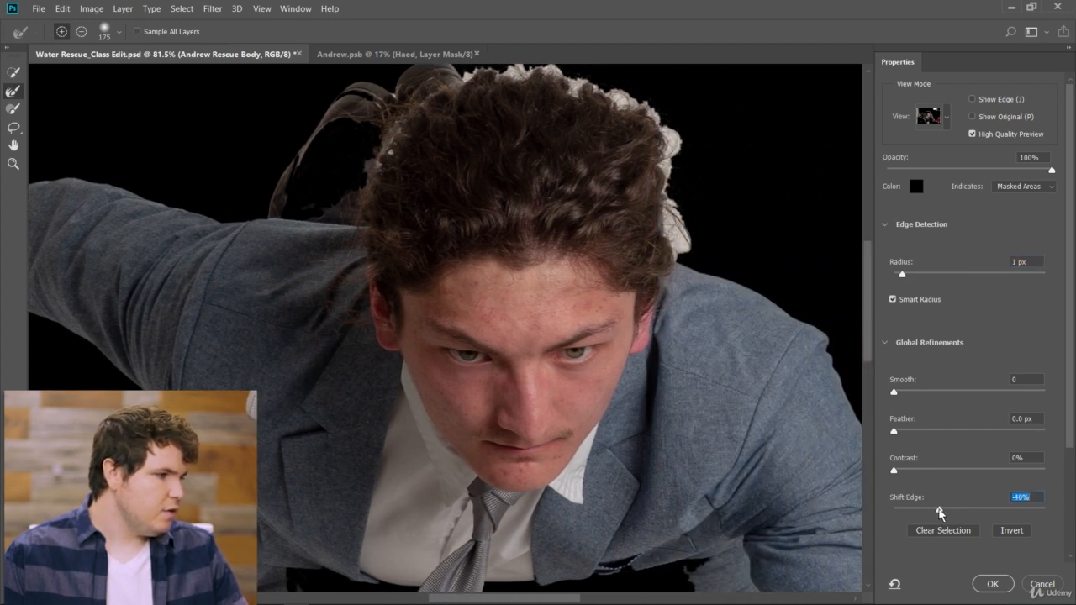
Reduce the Refine Edge Brush to size 35 and brush along the tip of the flying tie
drag(867, 335, 872, 397)
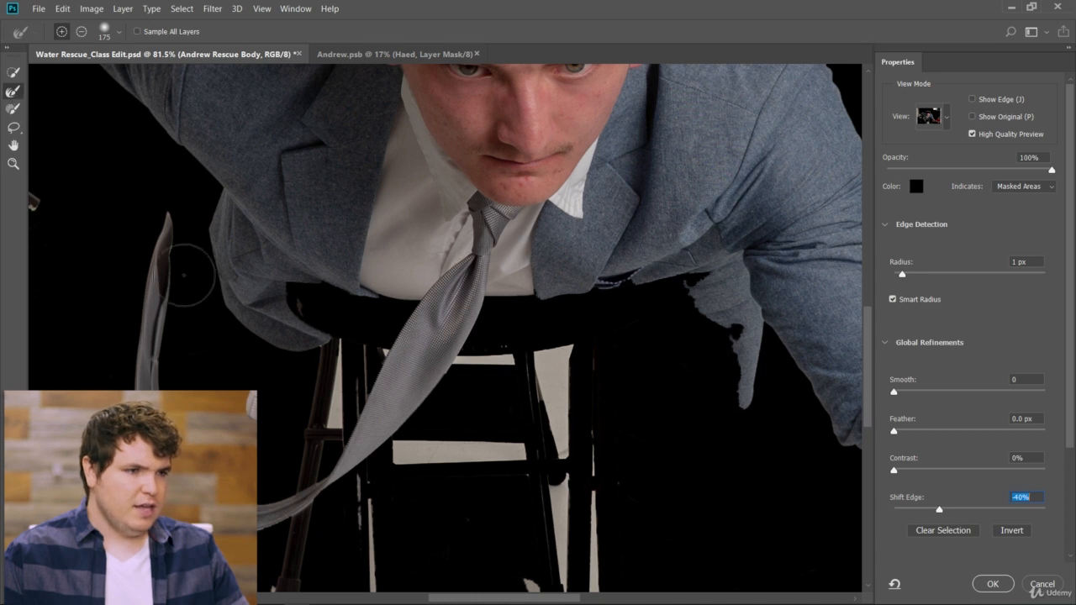
mouse_move(183, 274)
mouse_down()
mouse_move(165, 253)
mouse_move(153, 292)
mouse_up()
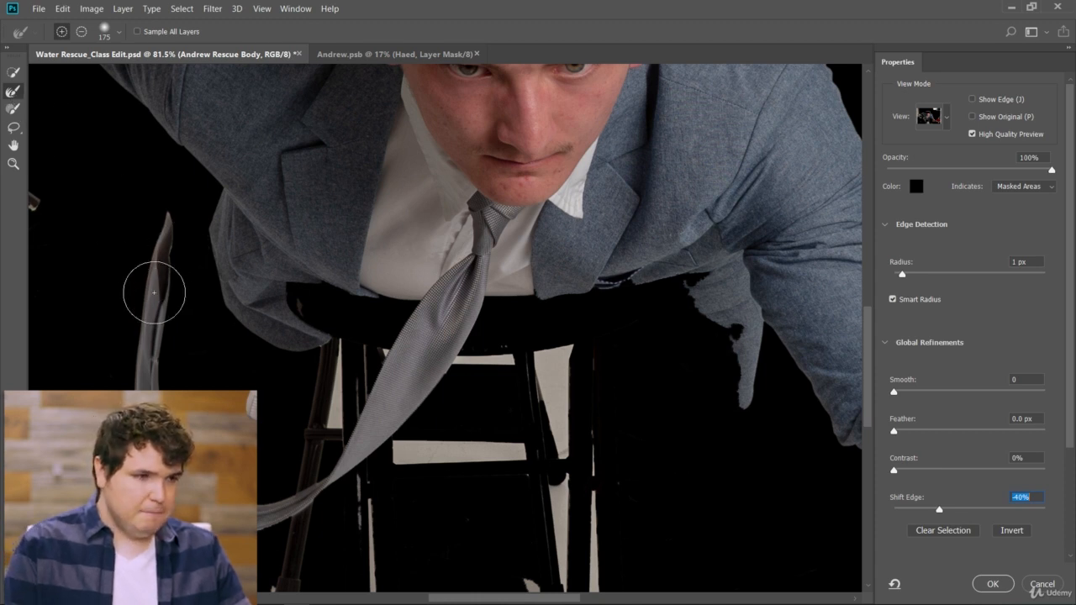
key(bracketleft)
key(bracketleft)
key(bracketleft)
key(bracketleft)
key(bracketleft)
key(bracketleft)
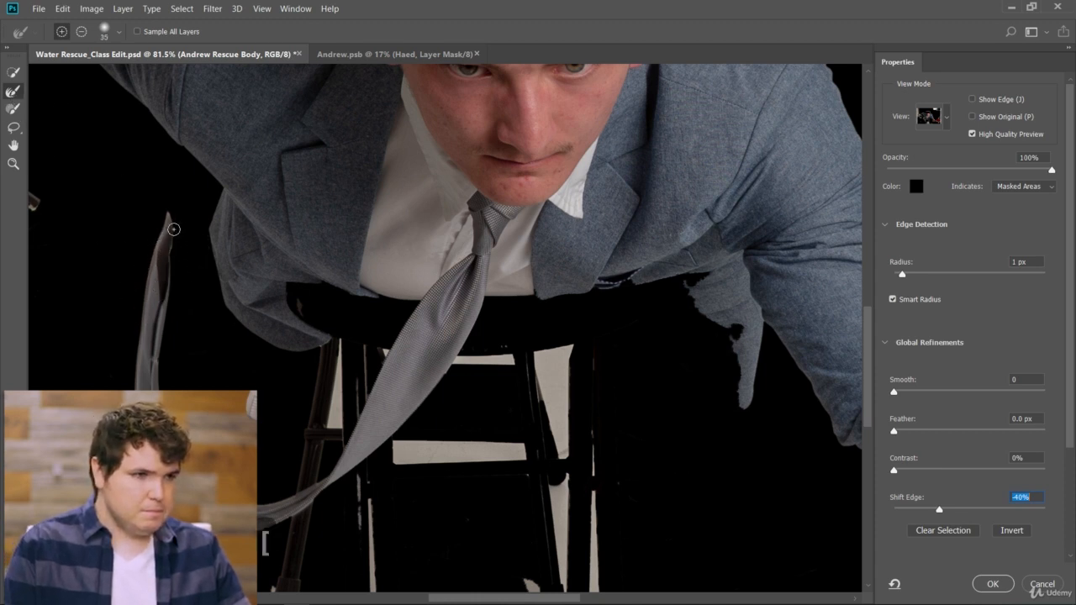
drag(173, 230, 163, 260)
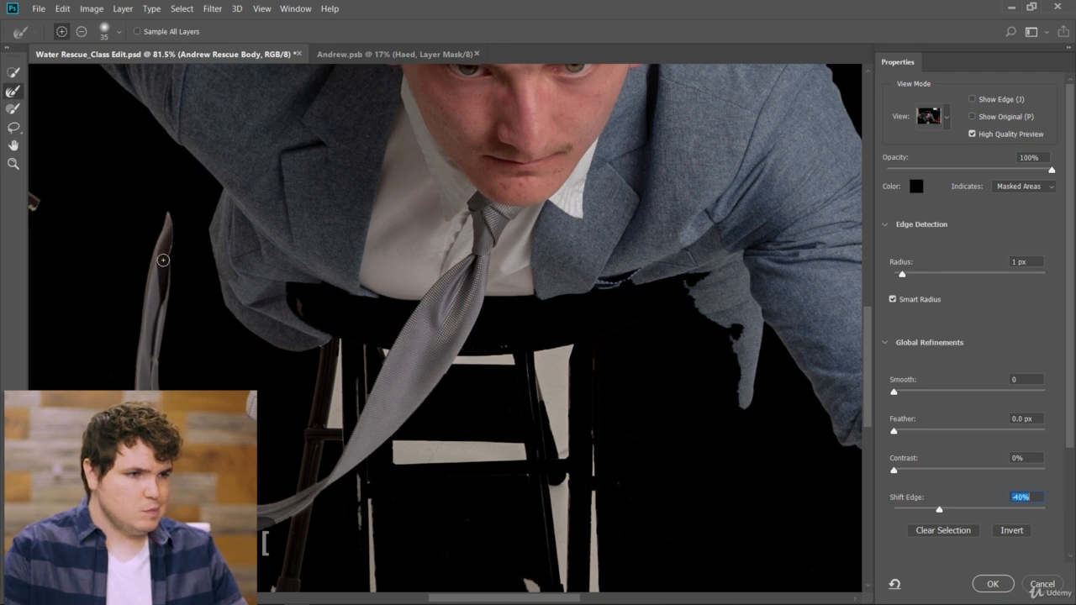
Refine the edge at the tie's tip up close with a size 25 Refine Edge Brush
click(14, 163)
drag(122, 230, 180, 240)
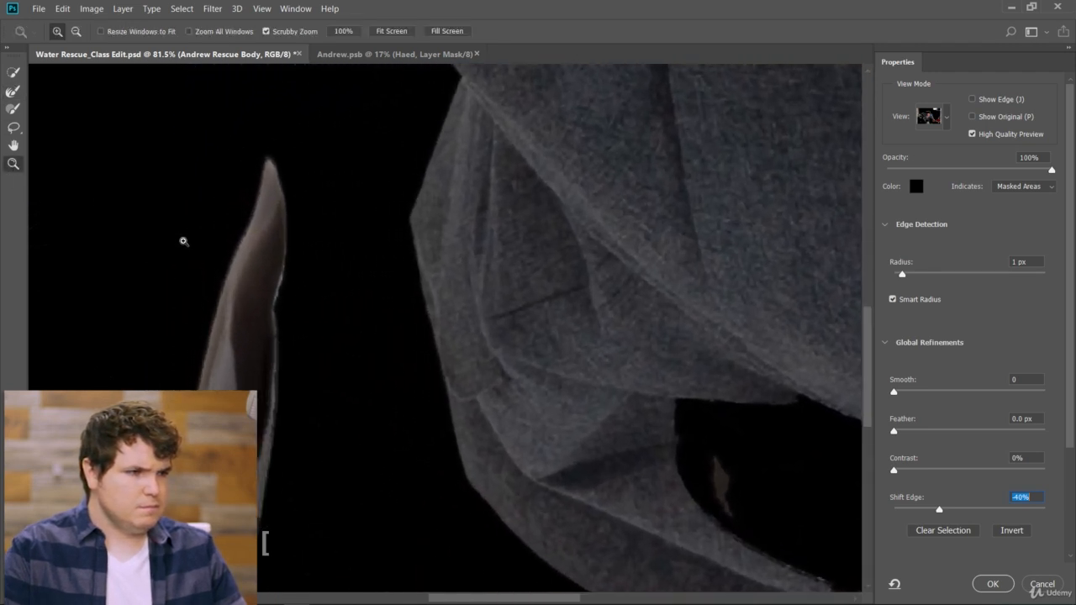
click(13, 91)
key(bracketleft)
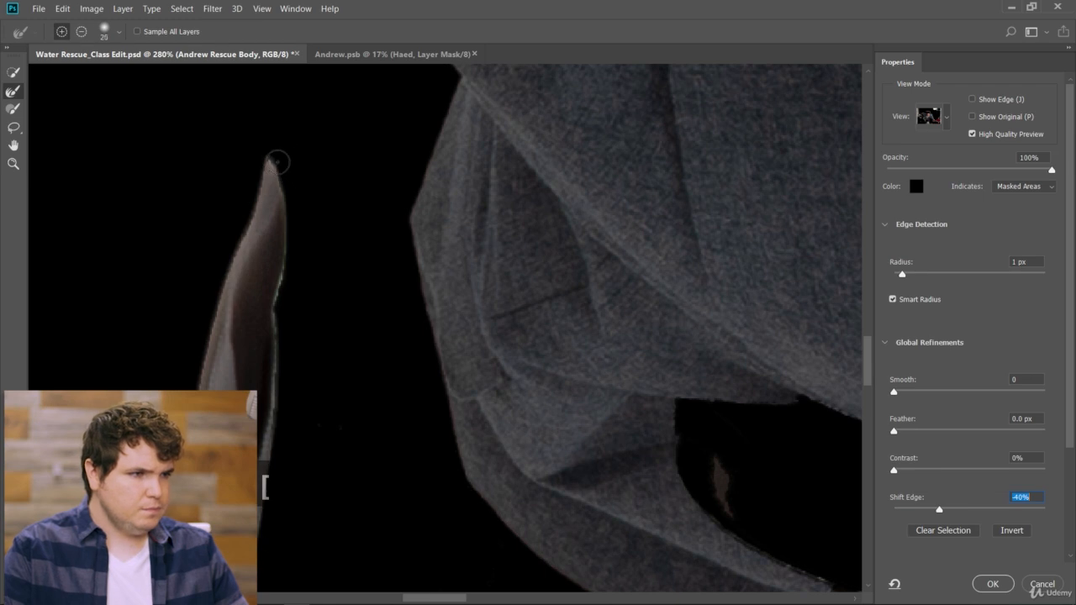
drag(272, 162, 282, 183)
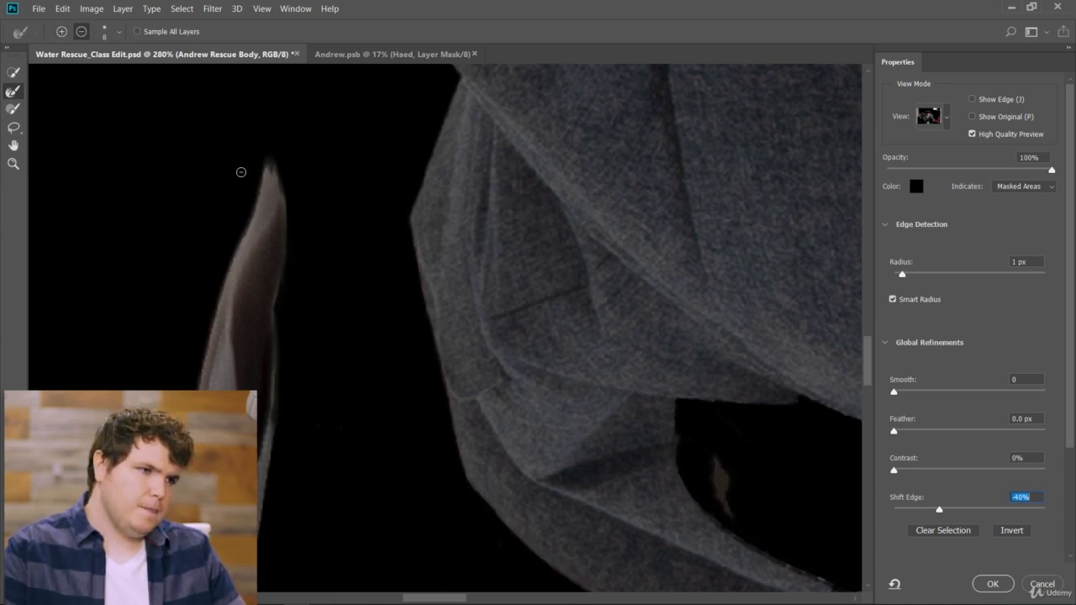
Refine the tie's outer edge from the tip downward with a size 8 Refine Edge Brush
drag(241, 172, 168, 185)
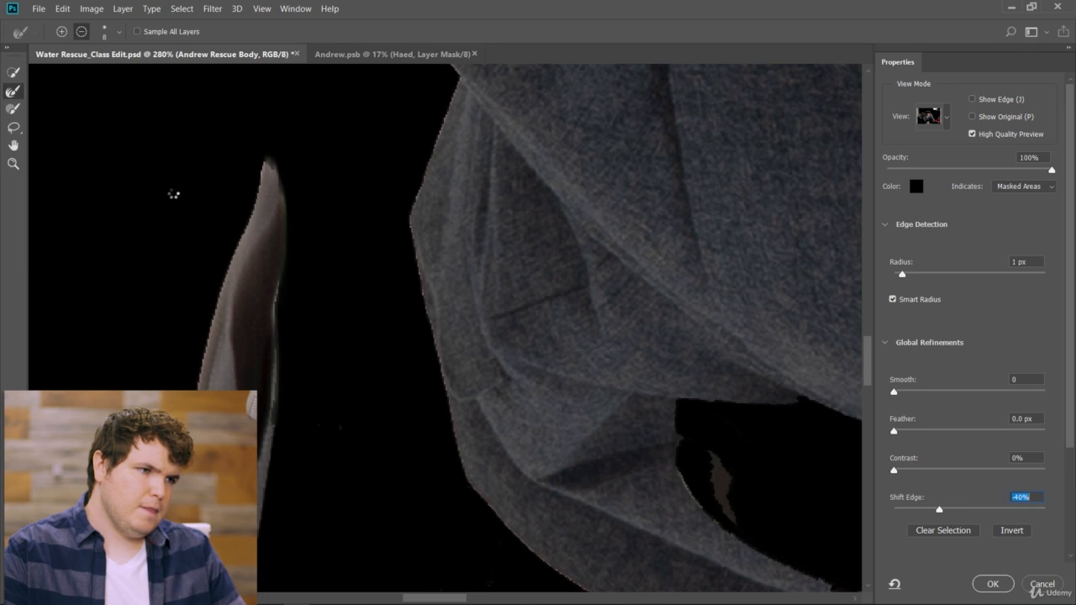
click(61, 32)
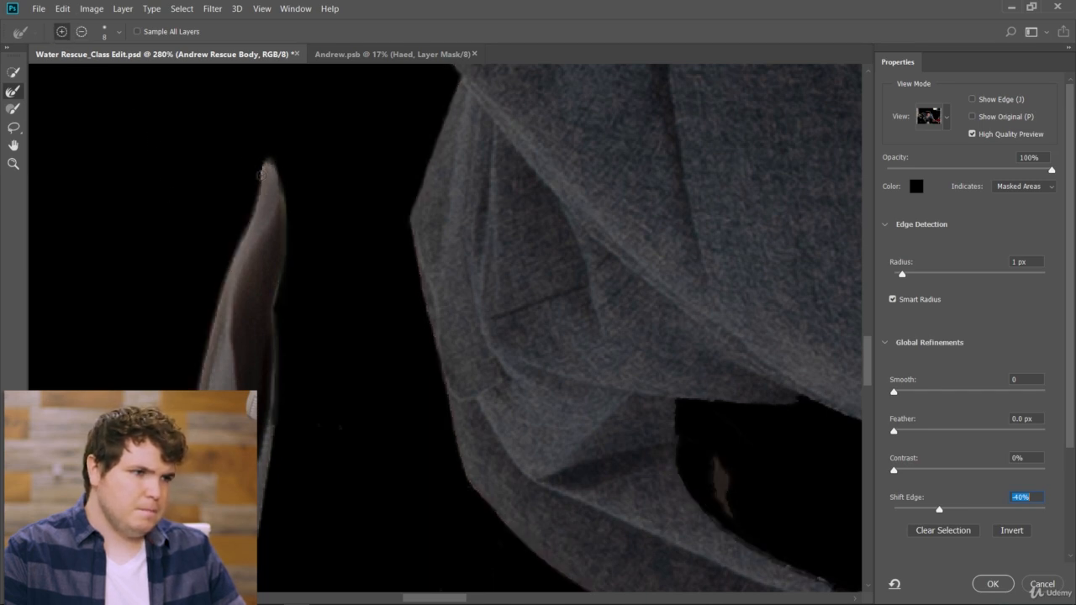
drag(261, 175, 186, 392)
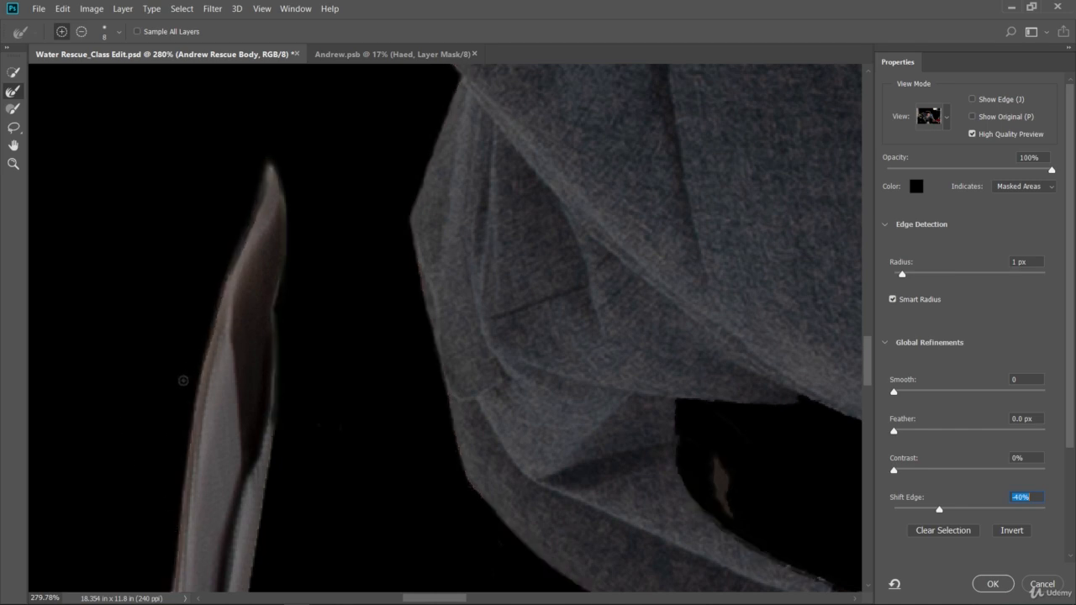
drag(193, 365, 194, 363)
drag(865, 346, 861, 368)
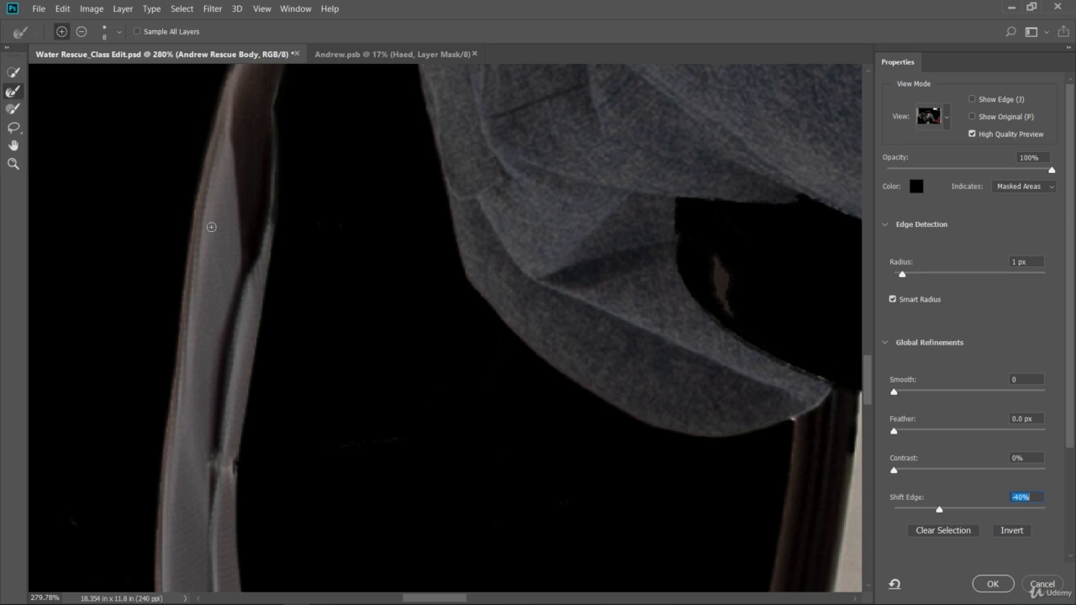
drag(175, 328, 152, 507)
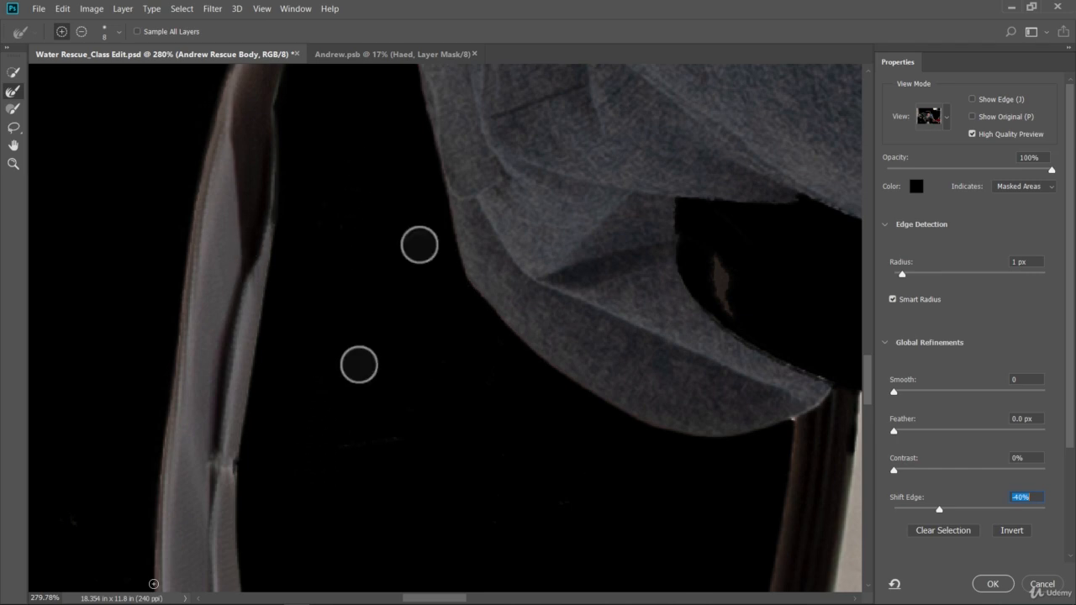
Continue refining the tie's outer edge down past the fold to where it starts curving toward the stool
click(14, 164)
drag(271, 356, 247, 379)
mouse_move(264, 519)
mouse_down()
mouse_move(303, 507)
mouse_move(291, 505)
mouse_up()
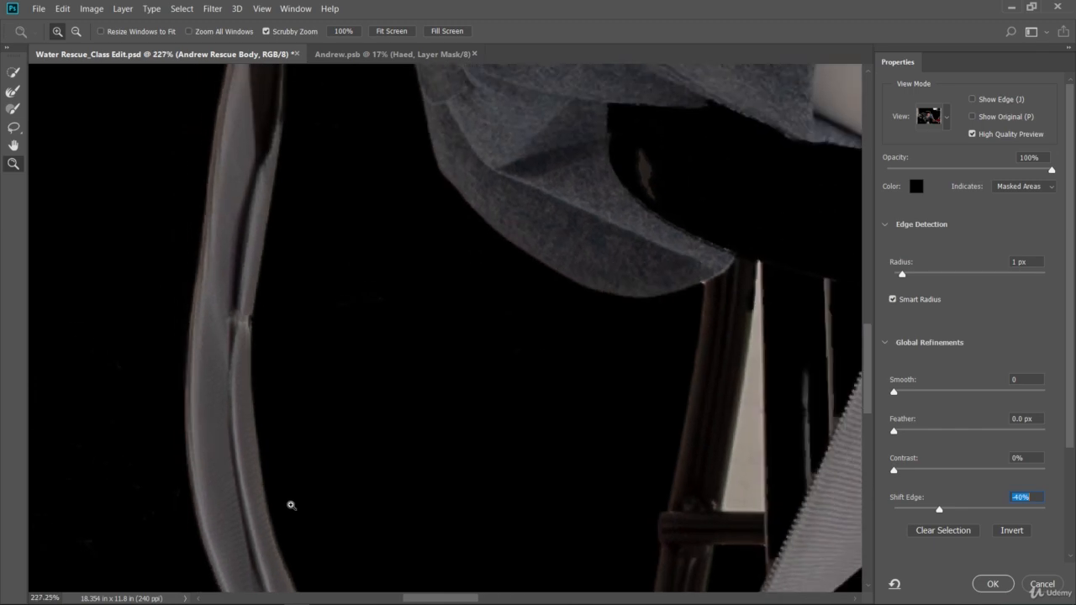
click(11, 95)
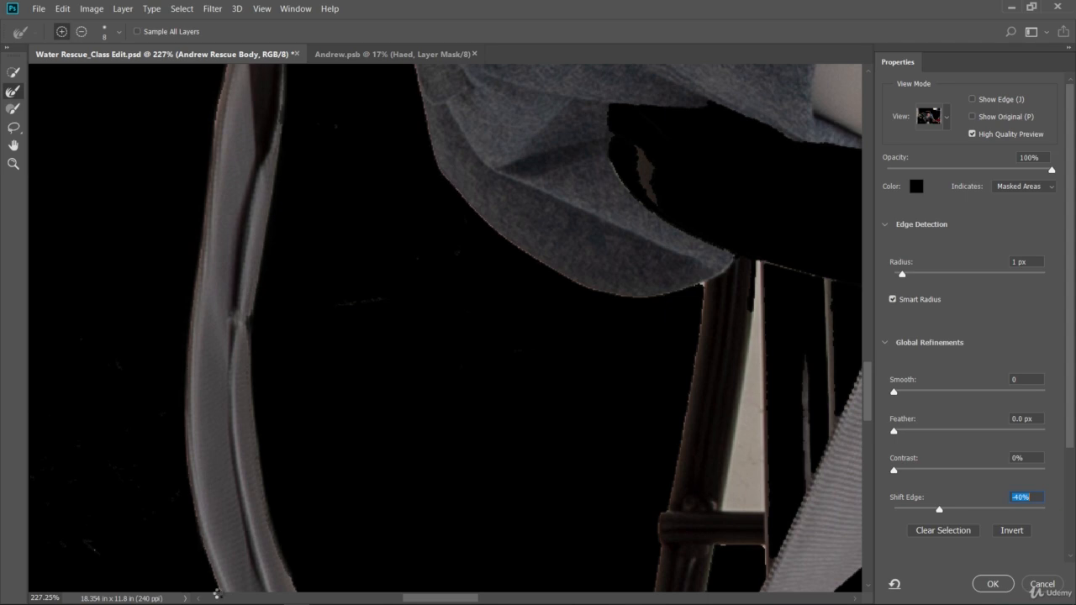
Paint the missing label area on the tie's curve back into the selection with a size 35 Brush
click(12, 164)
drag(344, 406, 230, 492)
mouse_move(366, 454)
mouse_down()
mouse_move(396, 304)
mouse_move(421, 295)
mouse_up()
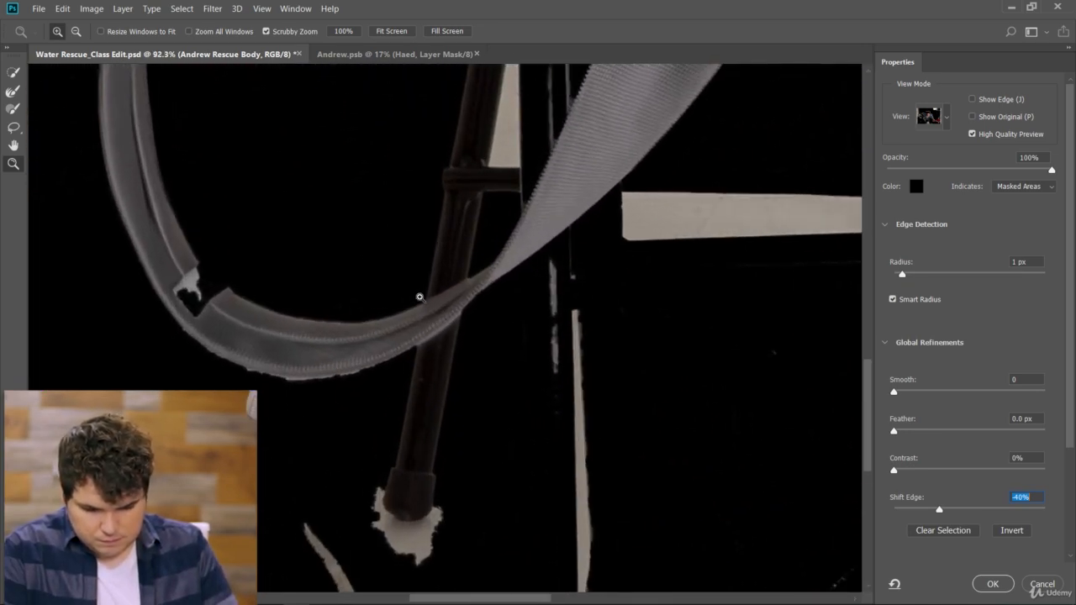
key(b)
mouse_move(185, 269)
mouse_down()
mouse_move(188, 286)
mouse_move(221, 312)
mouse_move(188, 271)
mouse_move(231, 320)
mouse_up()
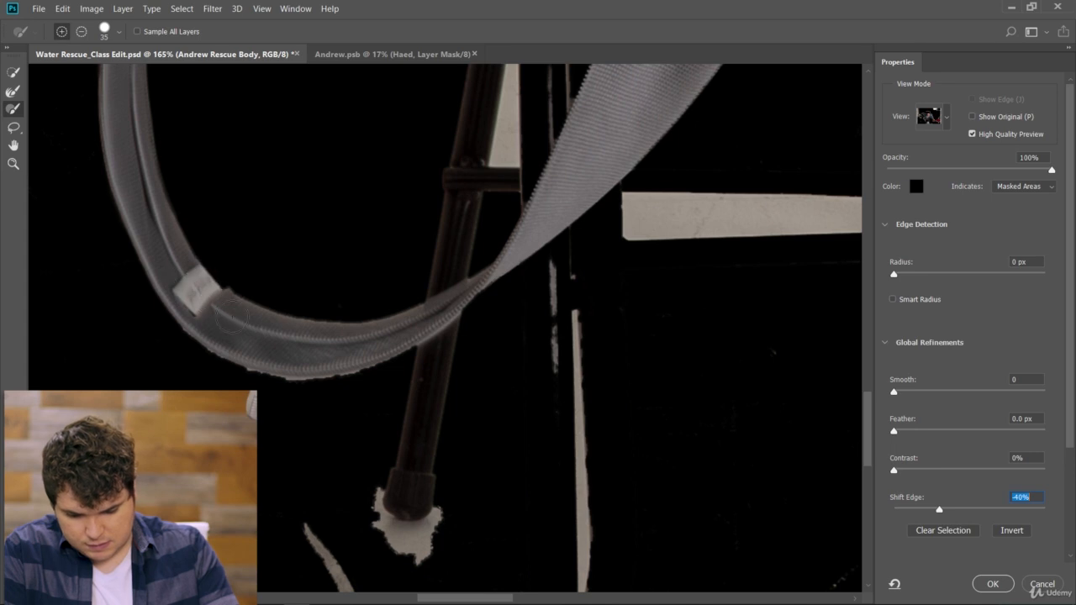
Refine the lower and upper edges of the tie's bottom curve with the size 8 Refine Edge Brush
click(18, 93)
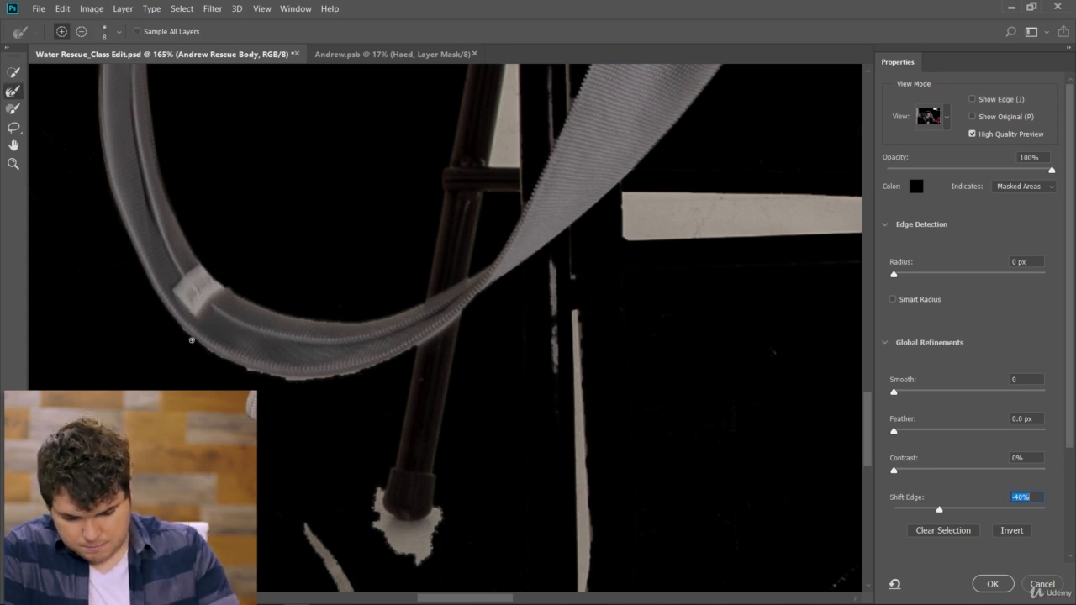
drag(310, 380, 391, 359)
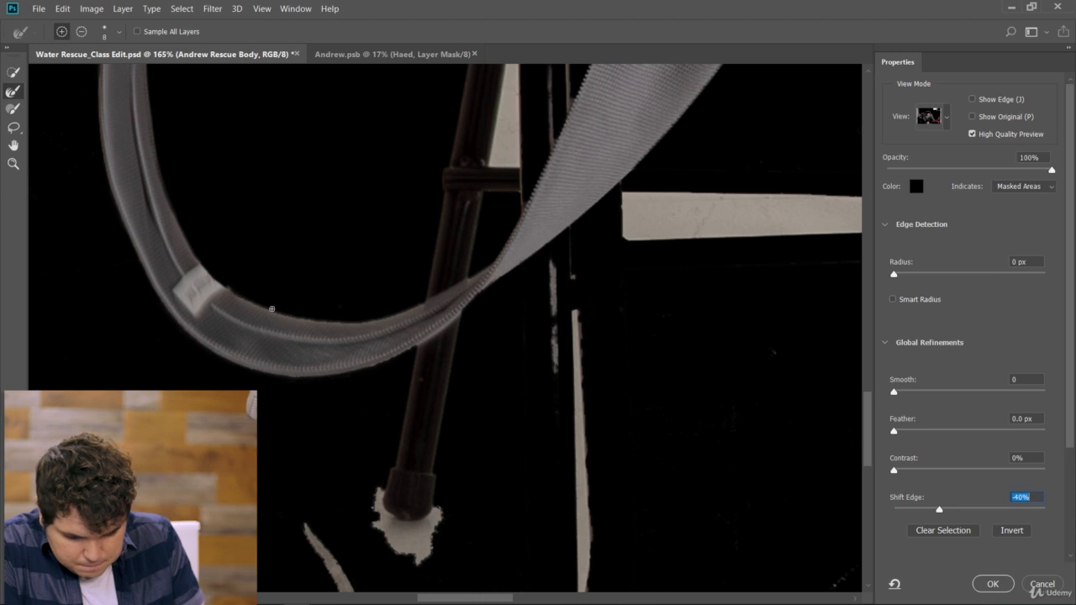
drag(316, 321, 380, 318)
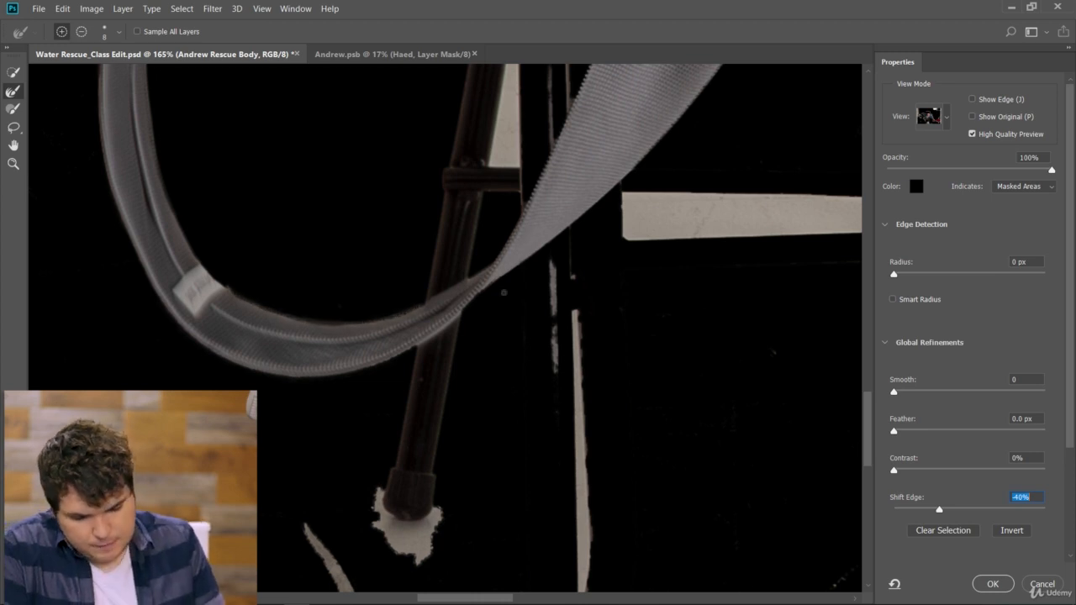
Subtract the stool leg and background bordering the tie's bottom curve from the selection with a size 35 Brush
click(14, 109)
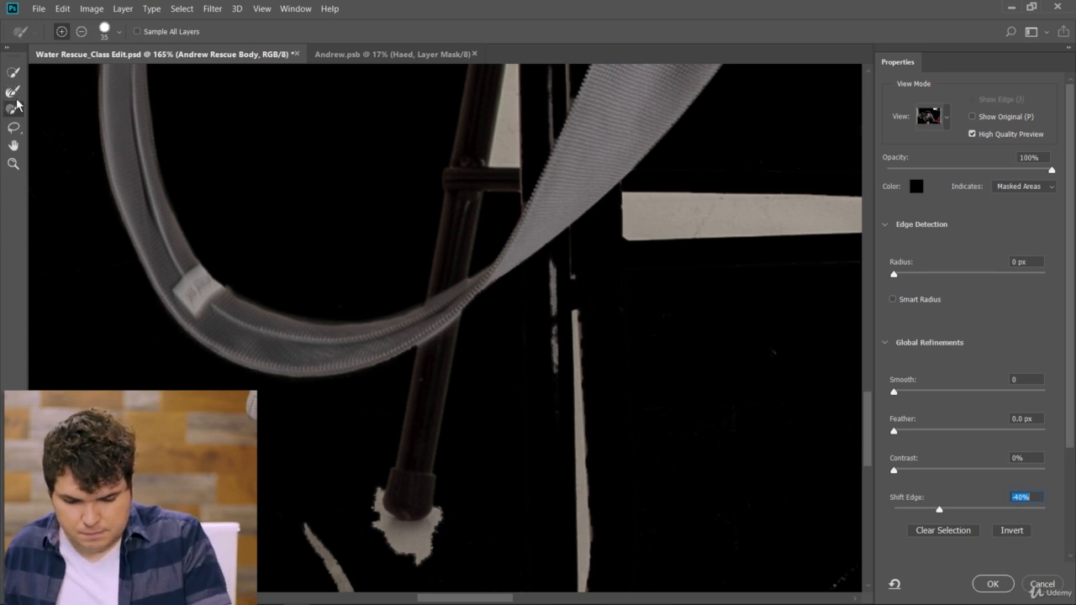
click(81, 31)
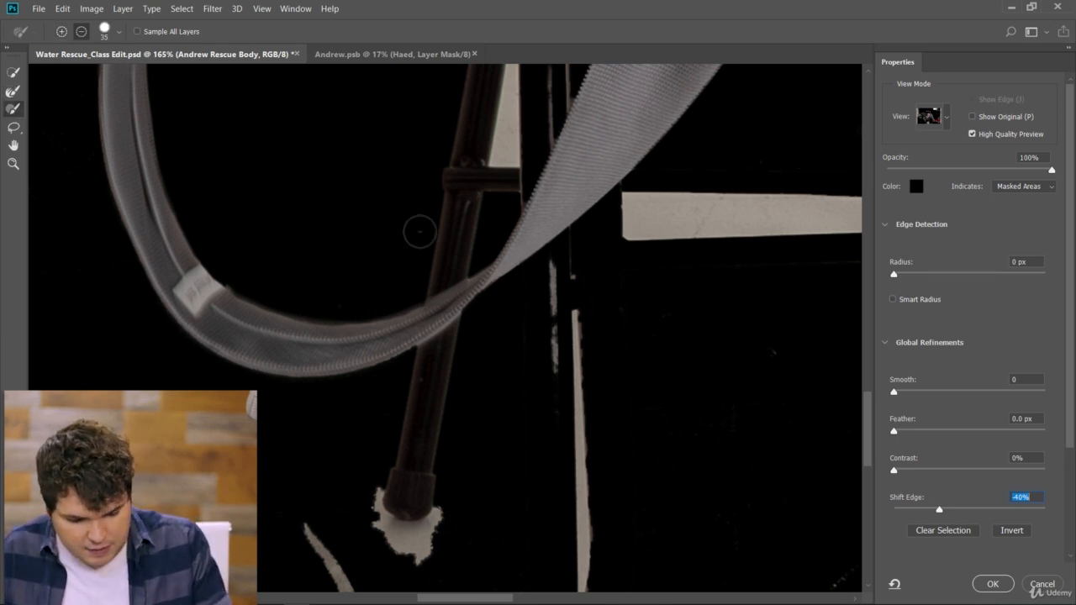
mouse_move(410, 279)
mouse_down()
mouse_move(479, 242)
mouse_move(418, 280)
mouse_move(436, 275)
mouse_move(476, 240)
mouse_move(417, 289)
mouse_move(471, 243)
mouse_up()
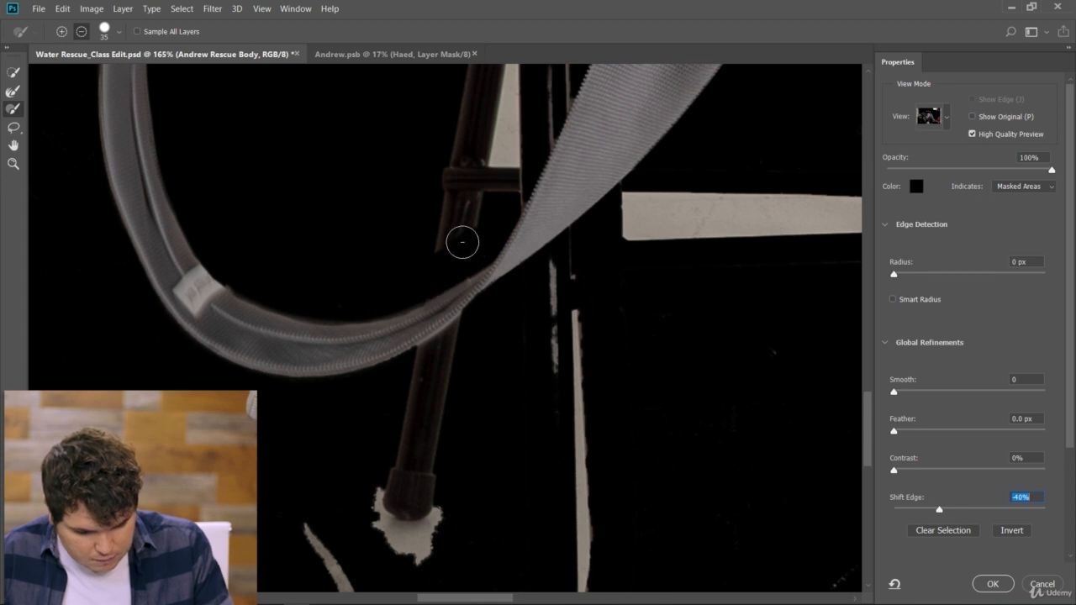
mouse_move(419, 369)
mouse_down()
mouse_move(494, 314)
mouse_move(381, 396)
mouse_move(448, 370)
mouse_move(366, 429)
mouse_move(370, 472)
mouse_move(532, 331)
mouse_move(579, 272)
mouse_move(559, 268)
mouse_move(624, 205)
mouse_up()
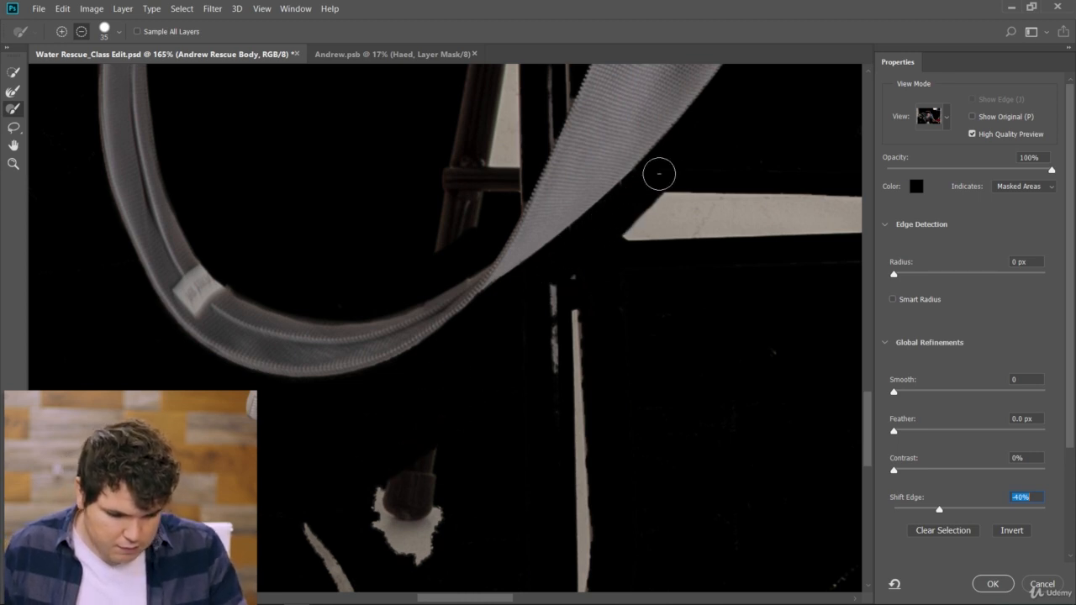
Subtract the stool and background along both sides of the tie's wide section with the size 35 Brush
click(13, 144)
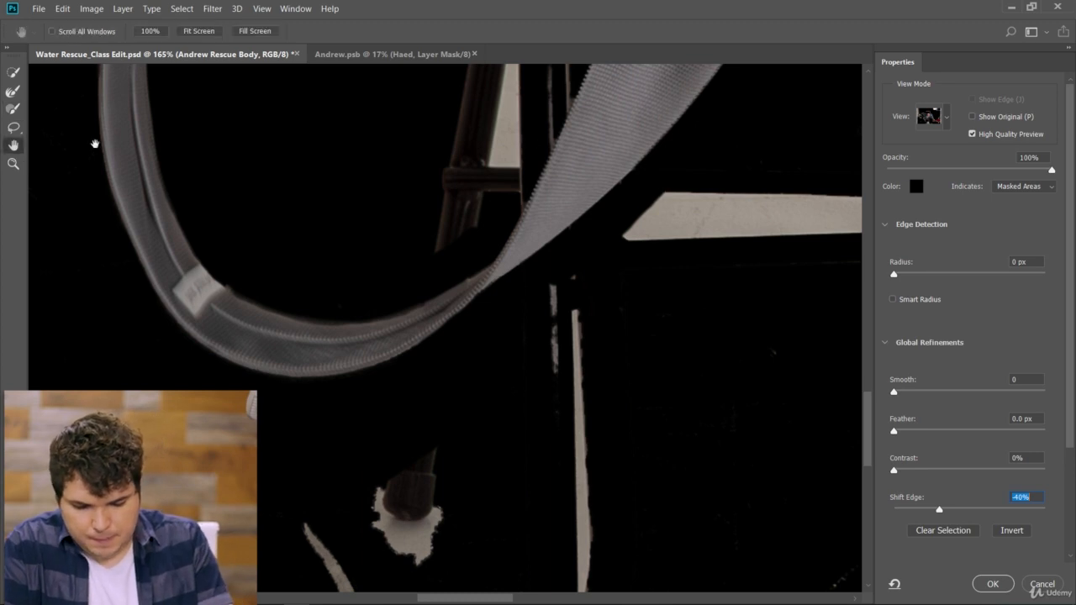
drag(561, 136, 378, 255)
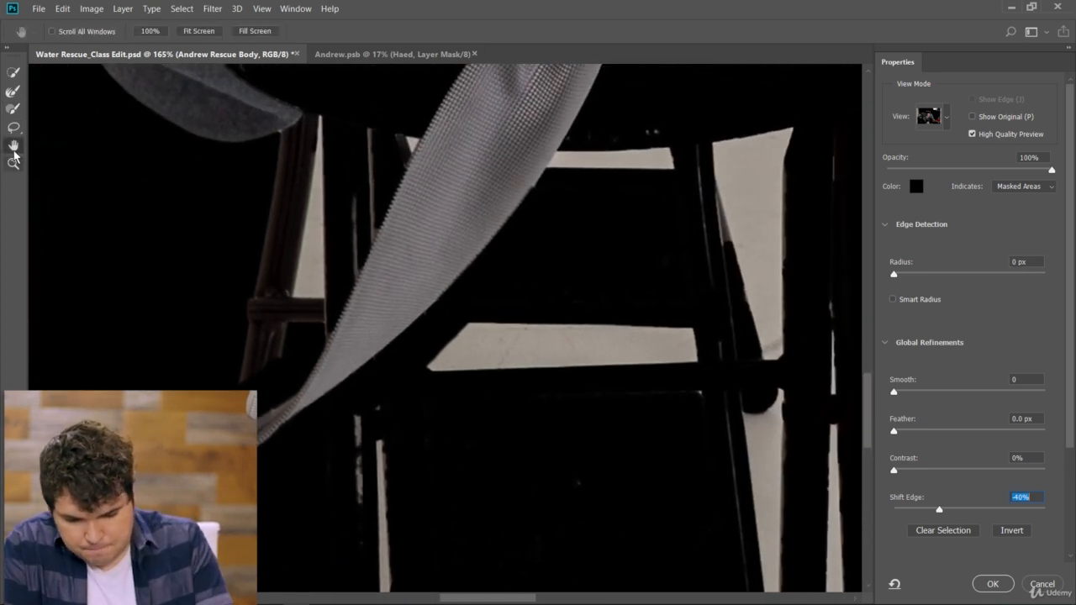
click(13, 92)
click(14, 108)
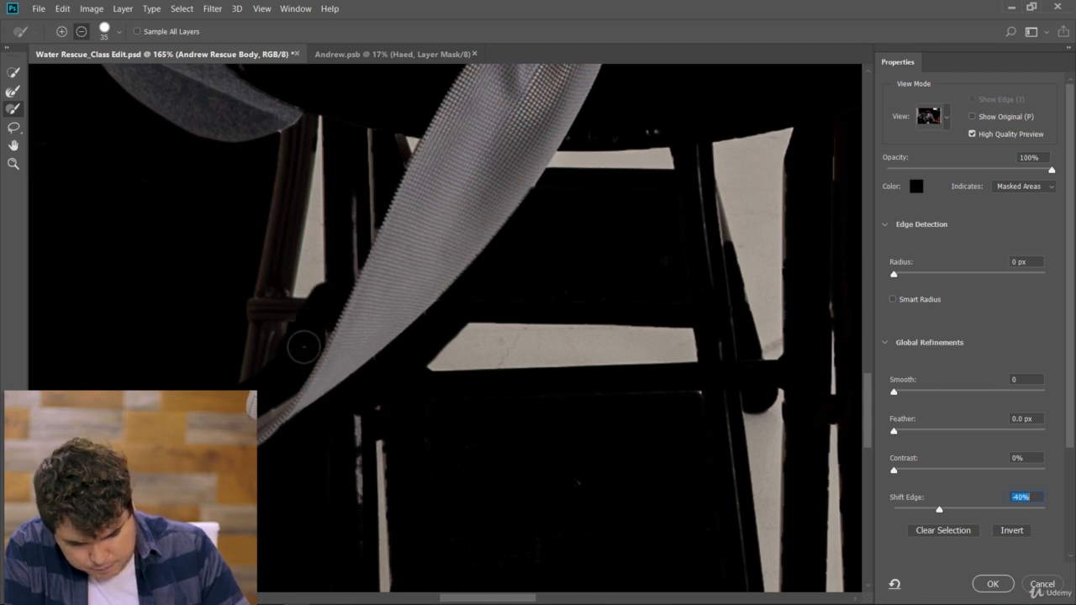
right_click(416, 107)
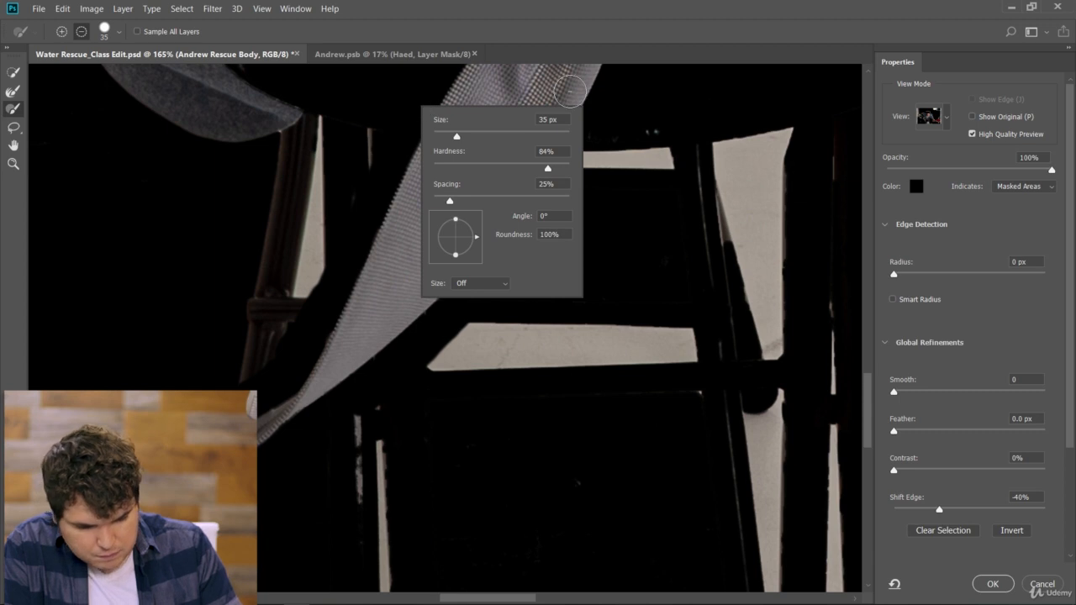
right_click(564, 124)
click(562, 123)
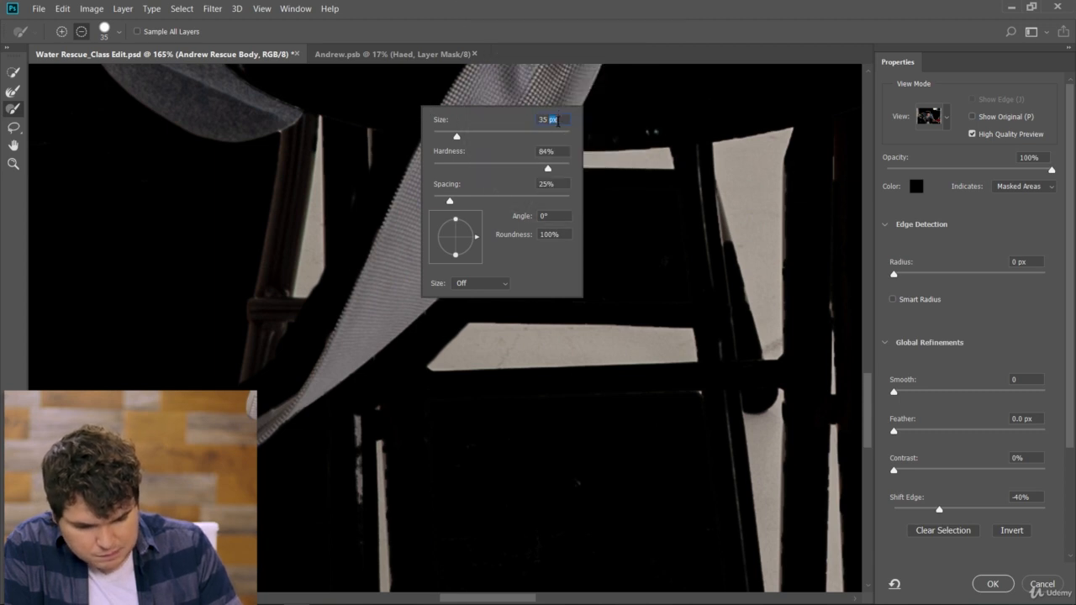
click(312, 312)
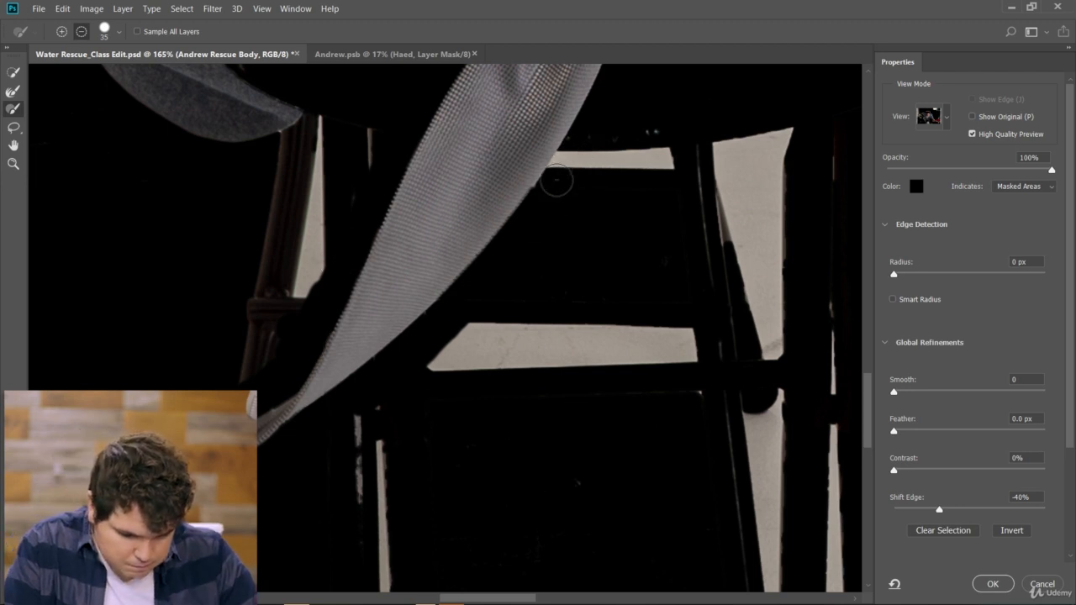
drag(557, 180, 543, 199)
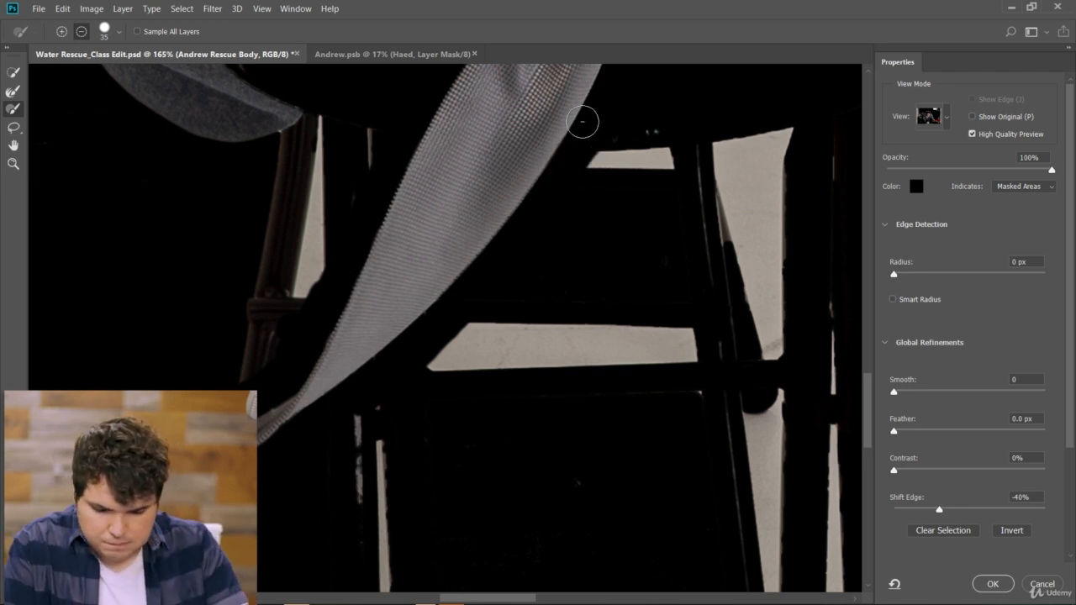
Refine the lower edge of the tie's bottom curve with the size 8 Refine Edge Brush
key(z)
alt+click(545, 111)
drag(545, 111, 512, 113)
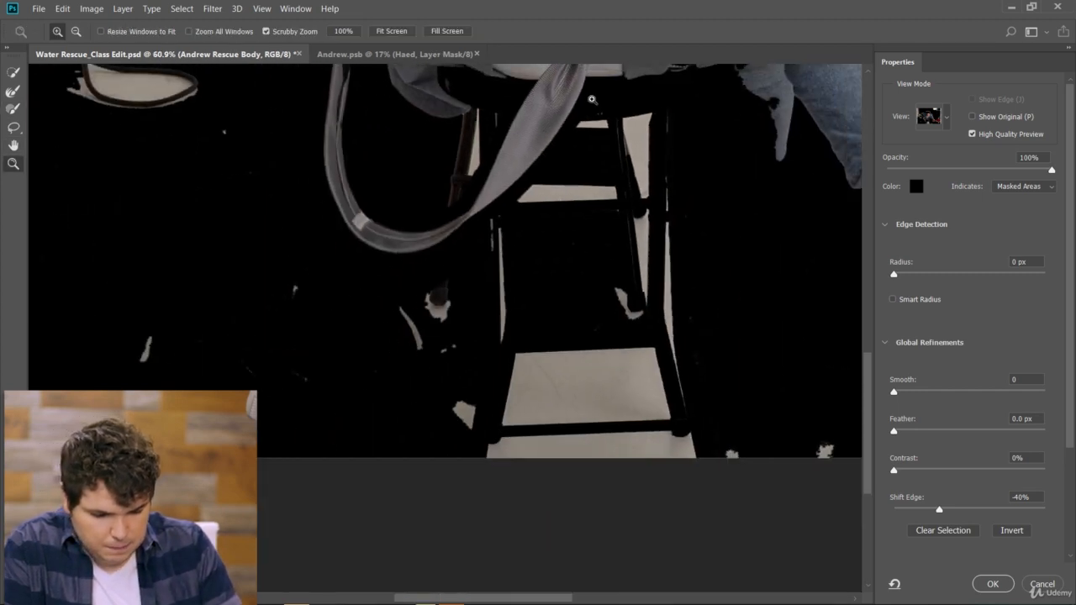
mouse_move(610, 95)
mouse_down()
mouse_move(592, 96)
mouse_move(649, 59)
mouse_up()
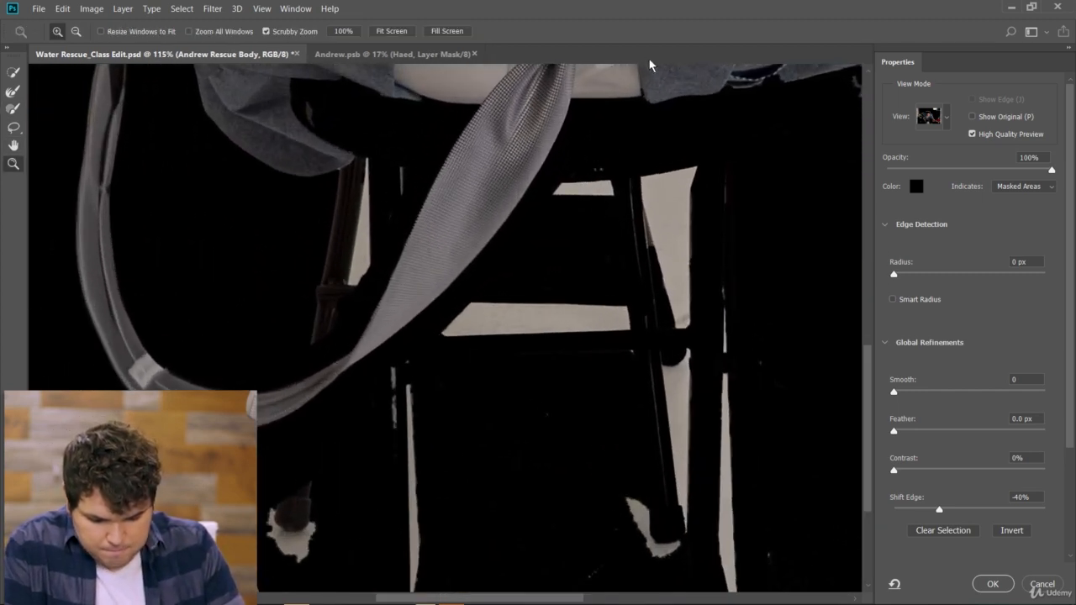
click(13, 91)
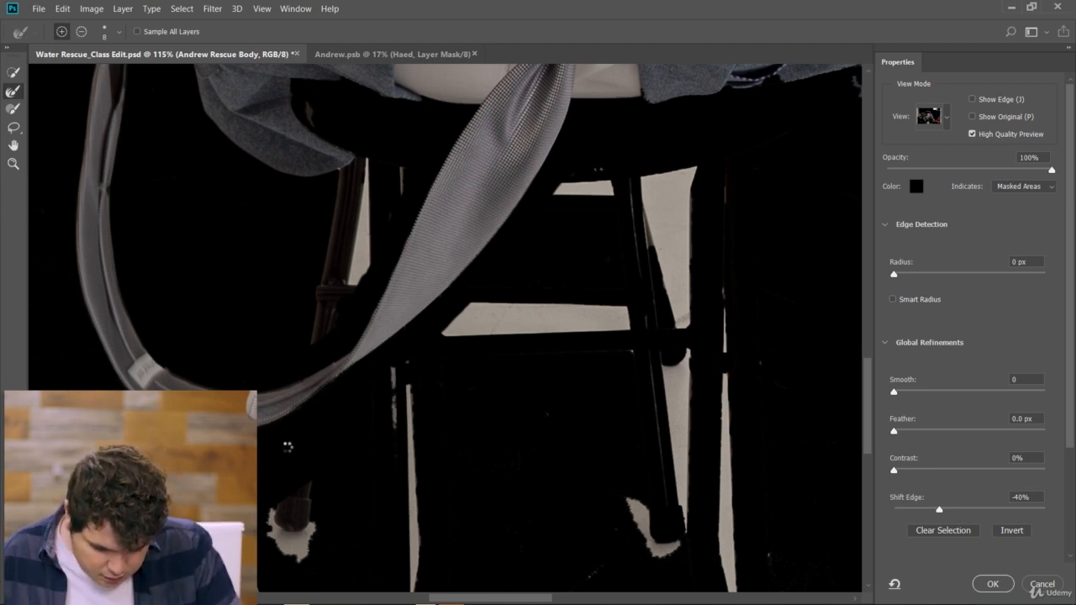
click(14, 168)
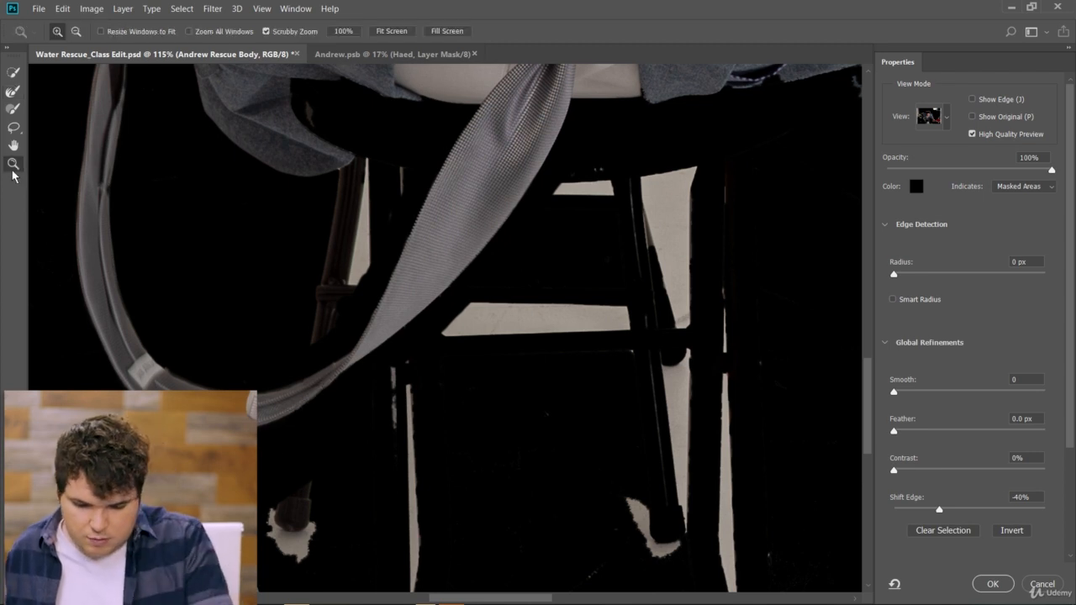
drag(254, 374, 339, 430)
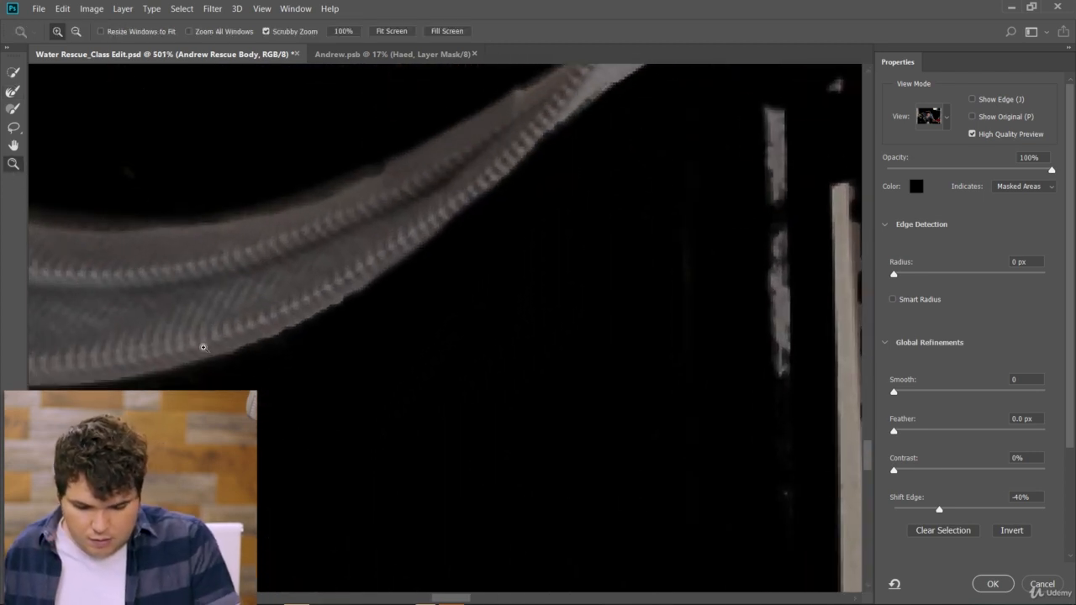
key(space)
drag(92, 211, 423, 299)
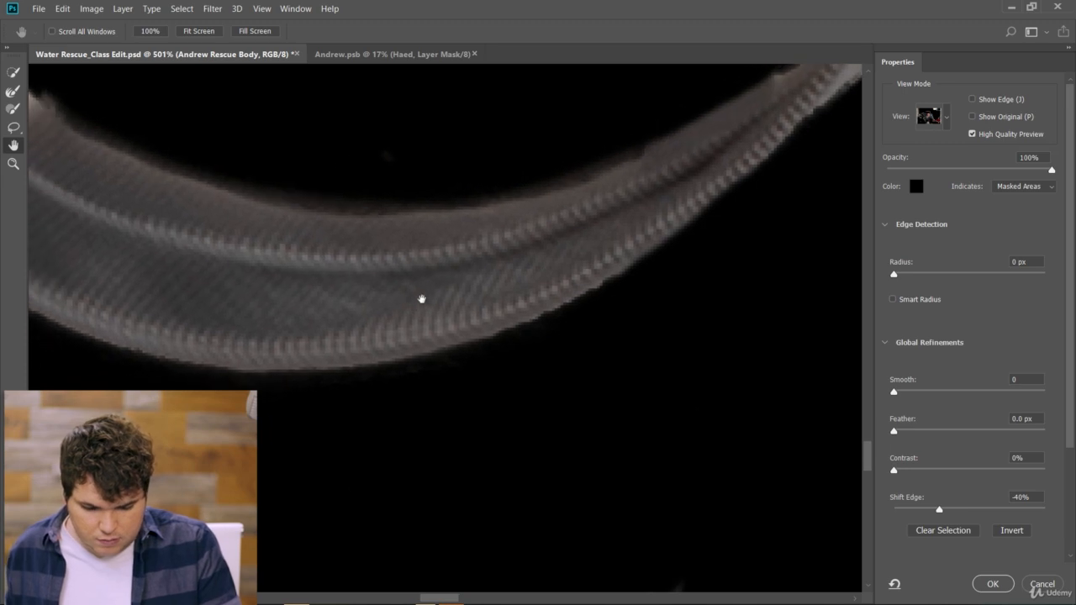
click(14, 91)
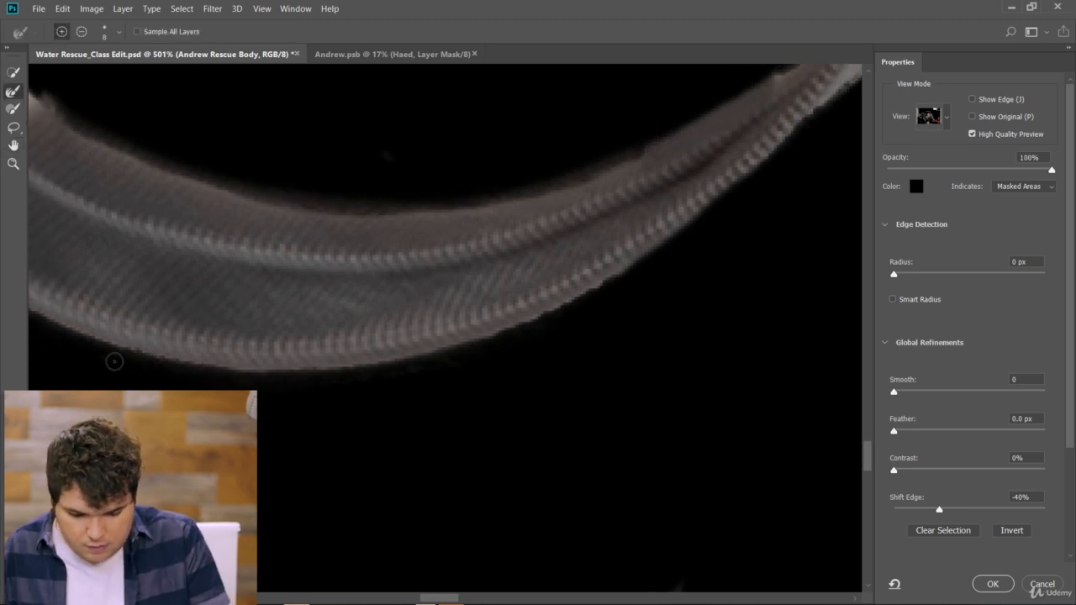
mouse_move(159, 367)
mouse_down()
mouse_move(266, 376)
mouse_move(410, 364)
mouse_move(564, 305)
mouse_move(692, 224)
mouse_move(812, 127)
mouse_up()
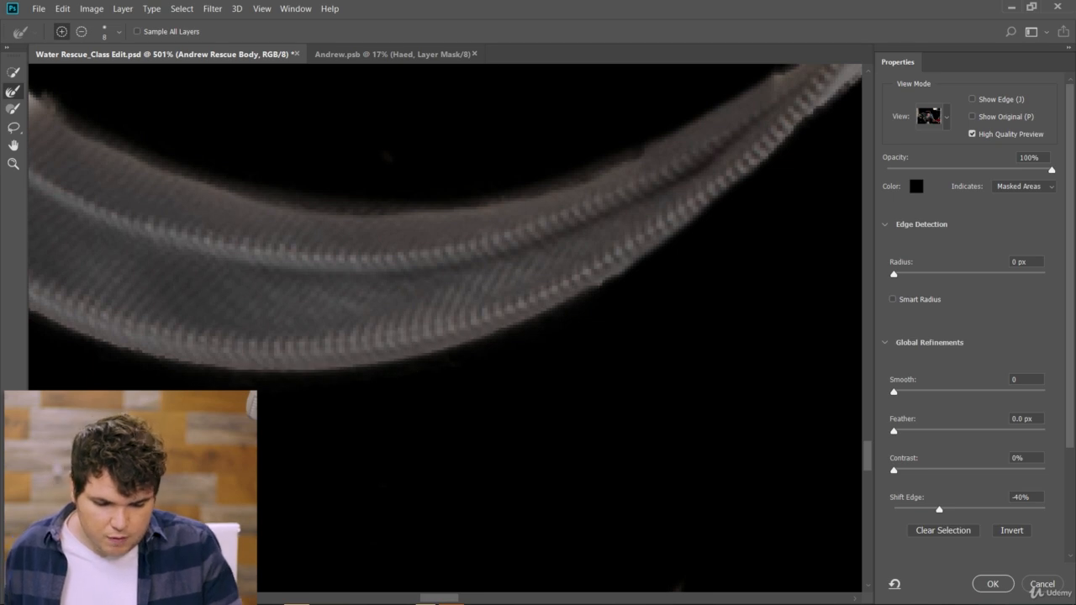
Refine the edges of the tie's wide section in front of the stool with the size 8 Refine Edge Brush
key(z)
drag(425, 181, 386, 198)
click(12, 91)
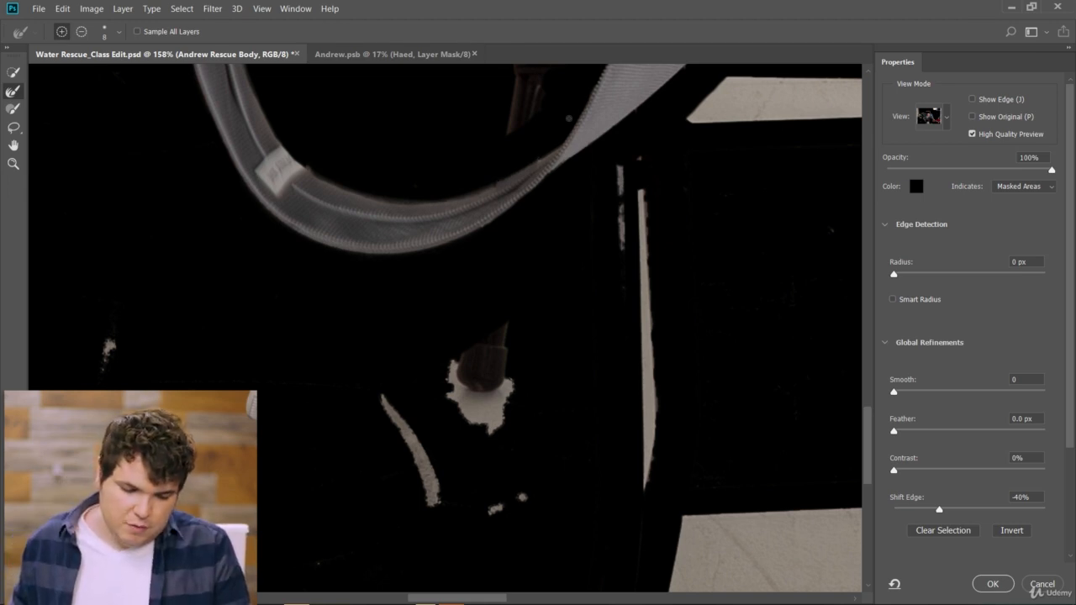
click(13, 145)
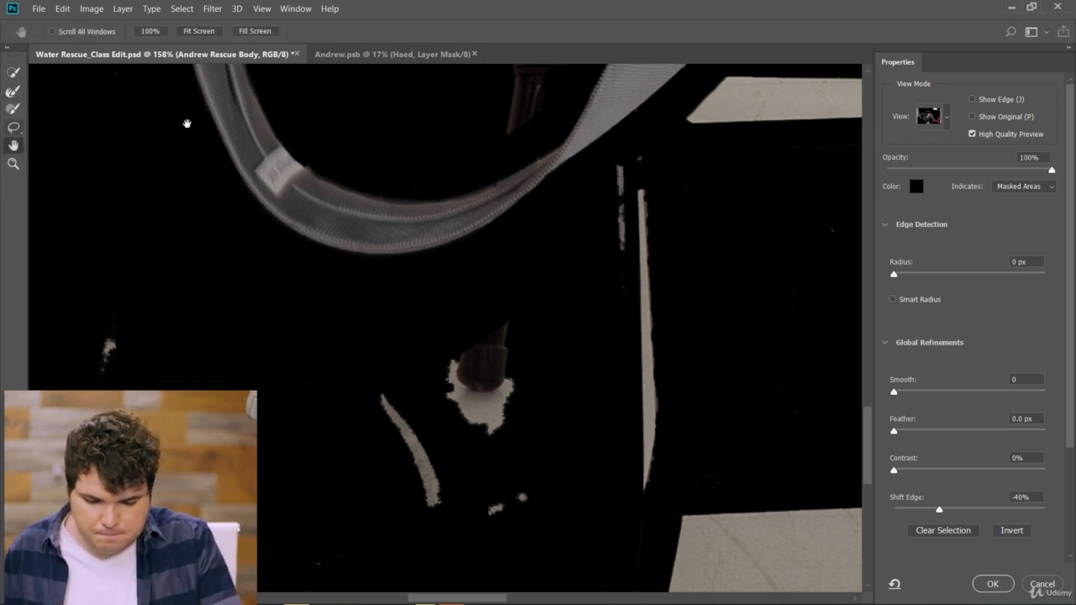
drag(621, 148, 278, 475)
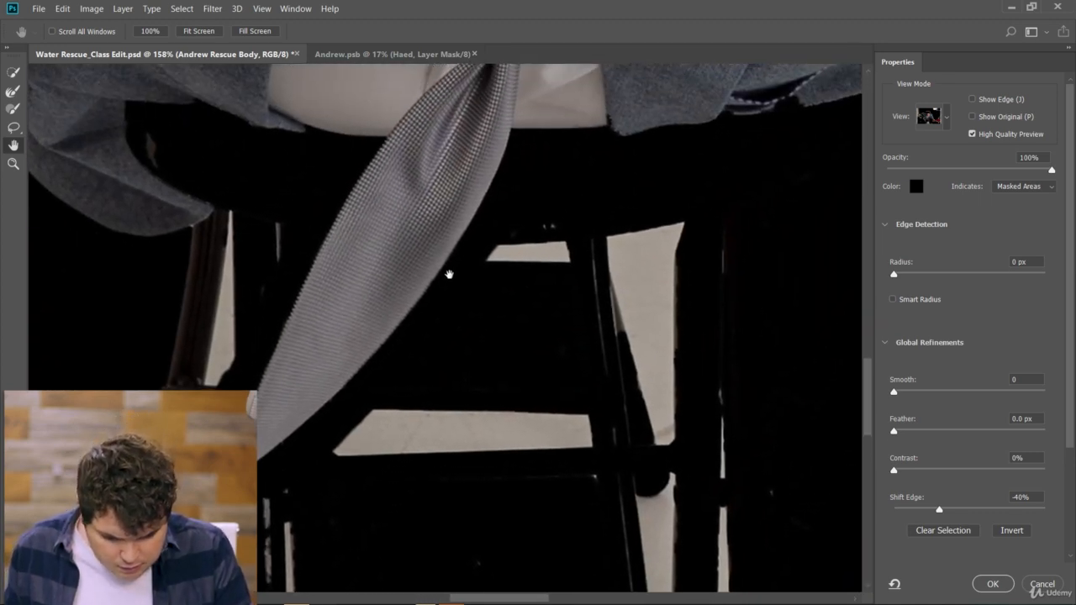
key(r)
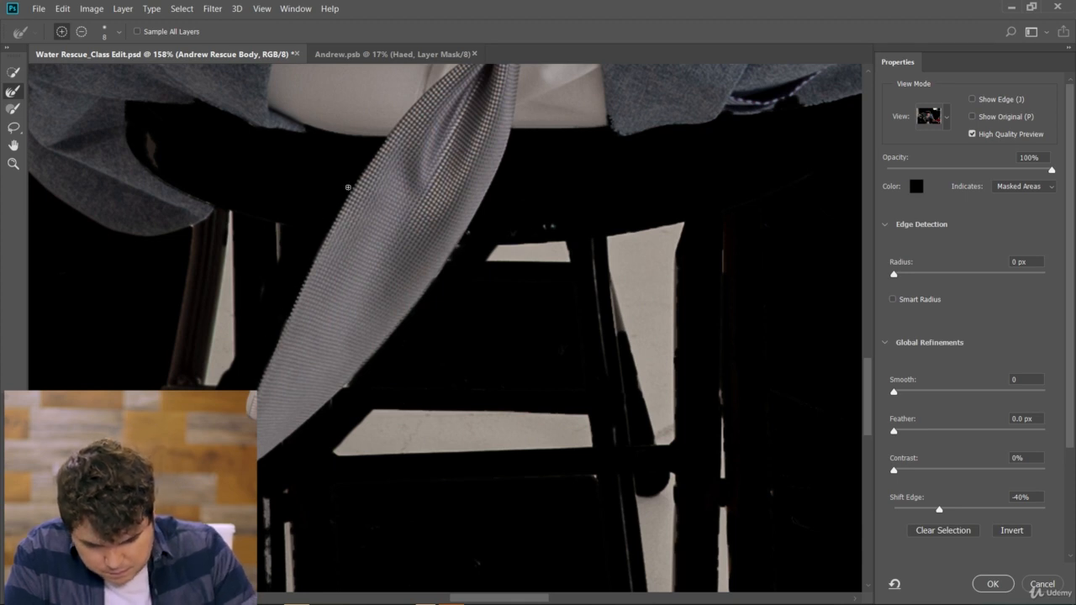
right_click(276, 536)
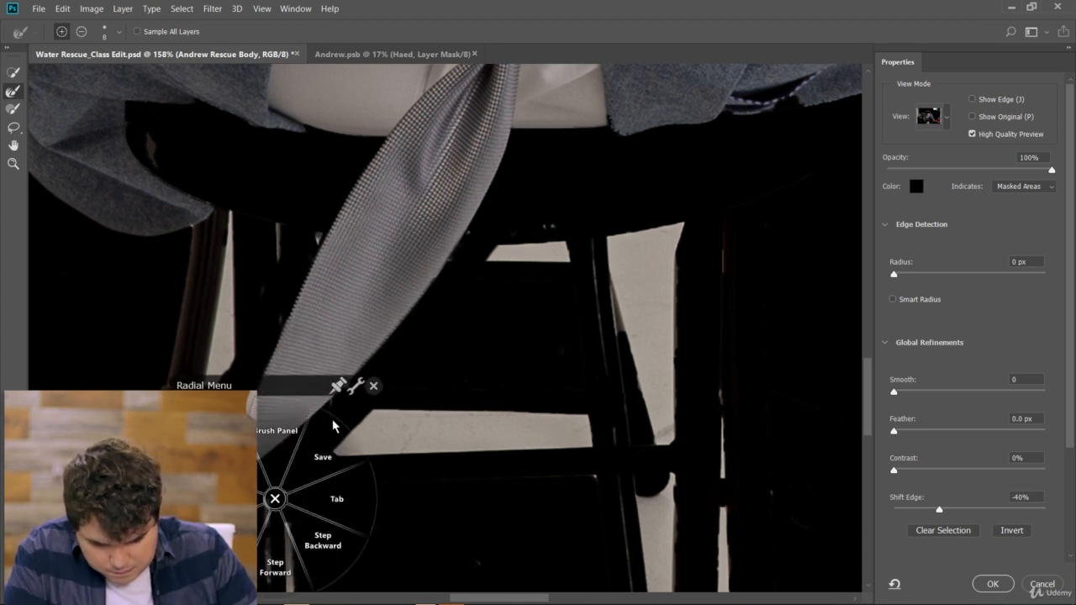
click(275, 500)
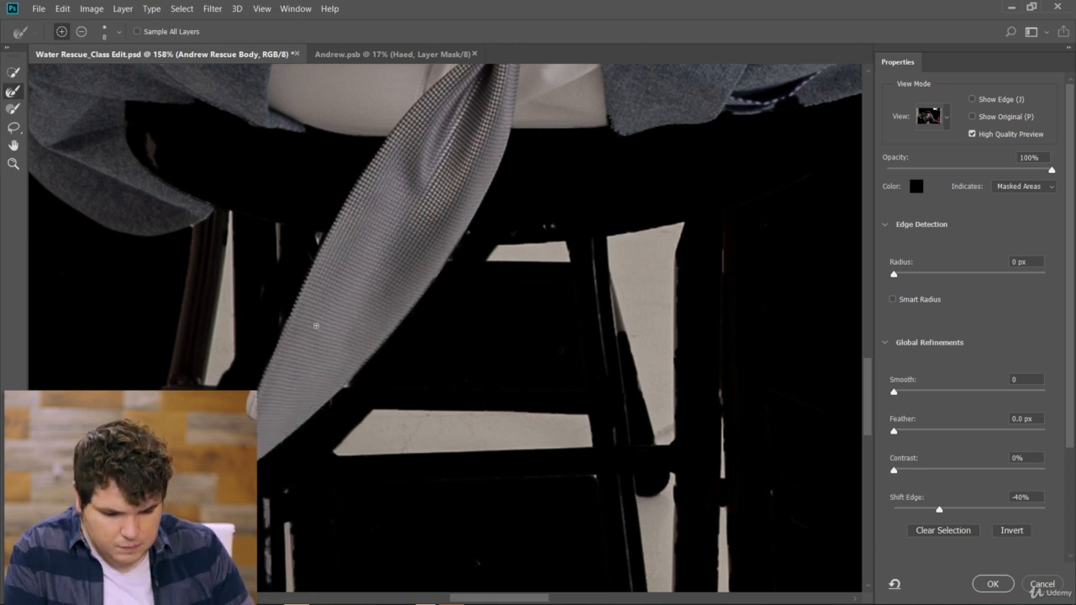
Refine the bottom edge of the shirt and jacket hem above the stool seat with the size 8 Refine Edge Brush
click(14, 148)
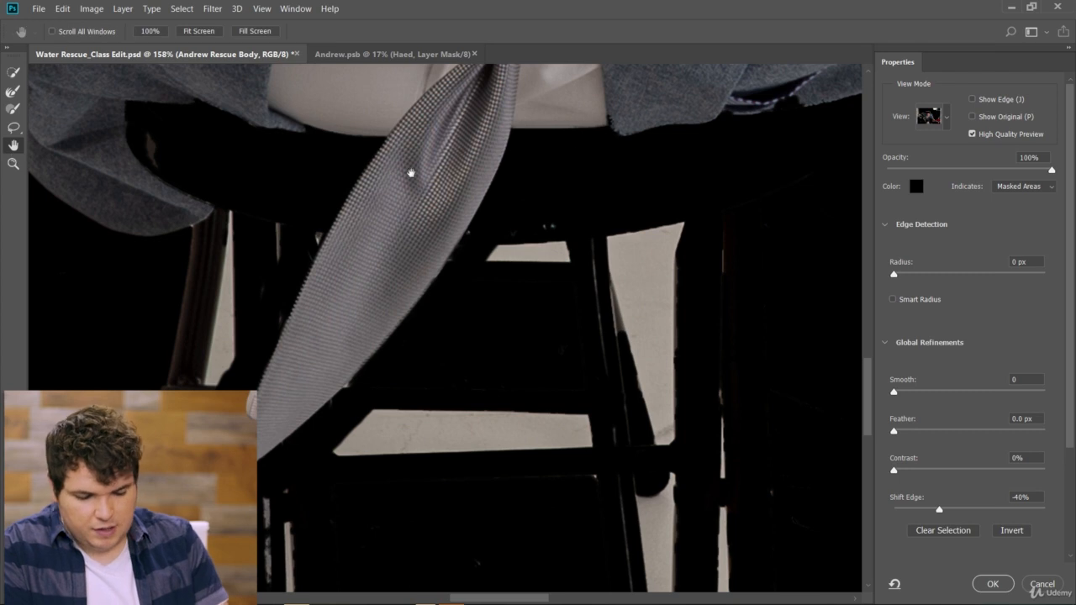
drag(650, 134, 461, 264)
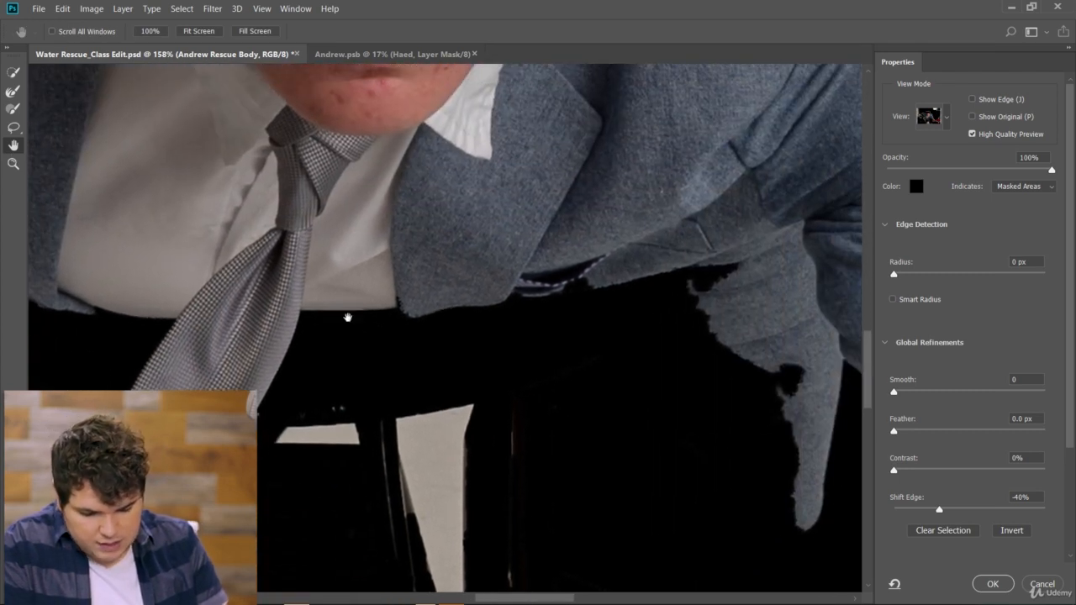
click(13, 92)
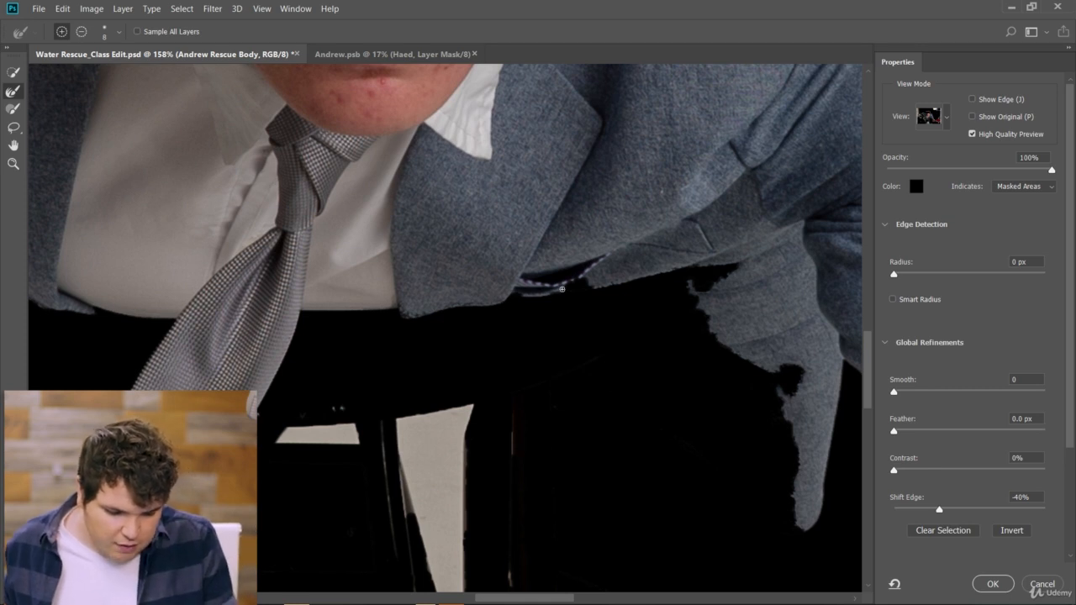
drag(562, 289, 565, 290)
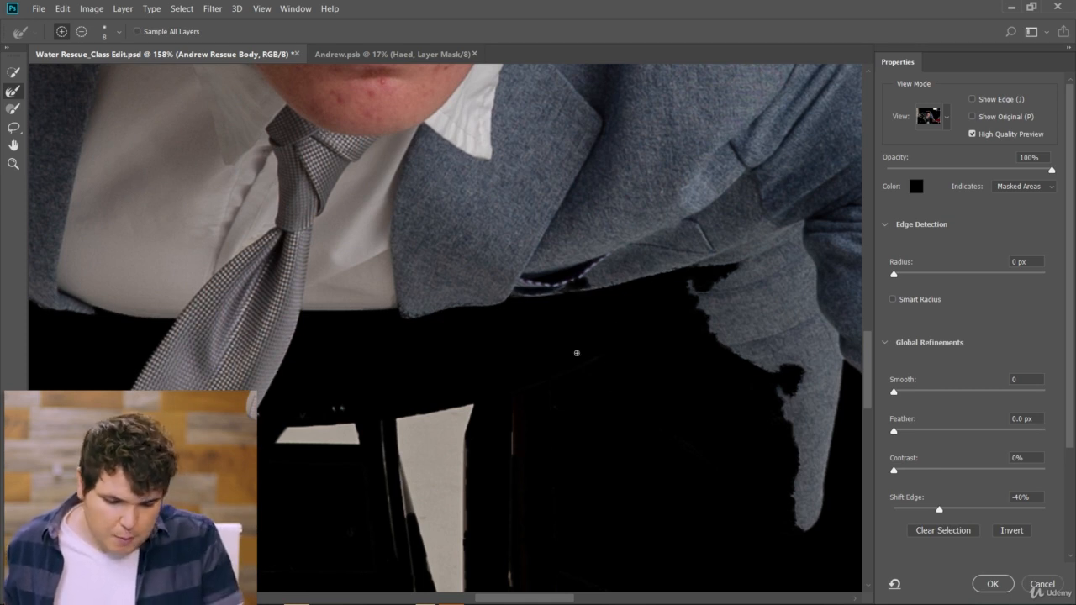
Paint the missing jacket hem and lining beside the lapel back into the selection with the size 35 Brush
click(13, 109)
drag(547, 264, 516, 274)
mouse_move(589, 265)
mouse_down()
mouse_move(618, 253)
mouse_move(589, 257)
mouse_up()
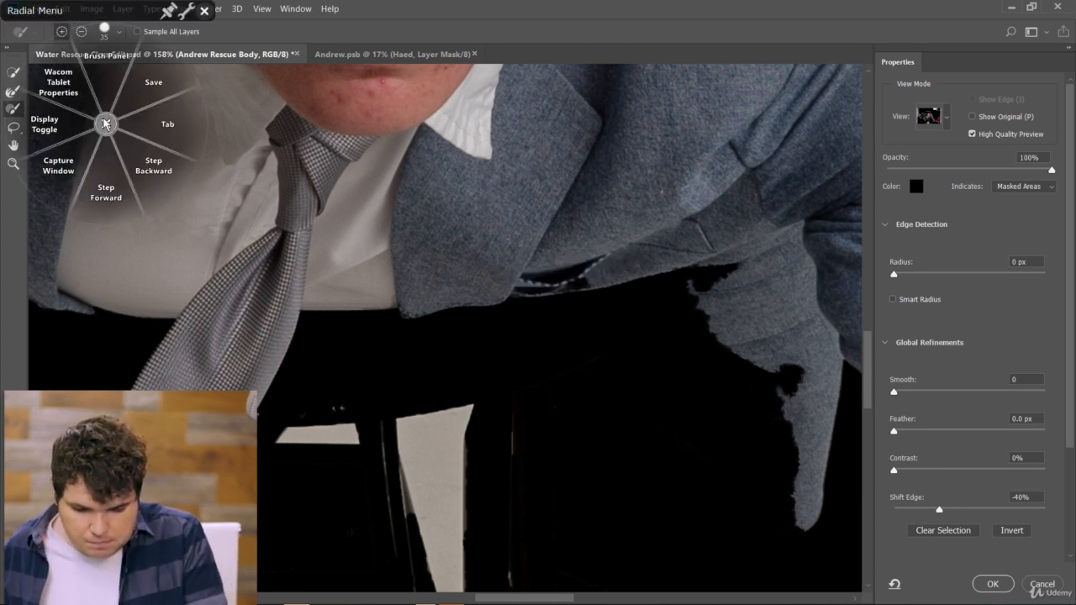
click(60, 31)
right_click(546, 276)
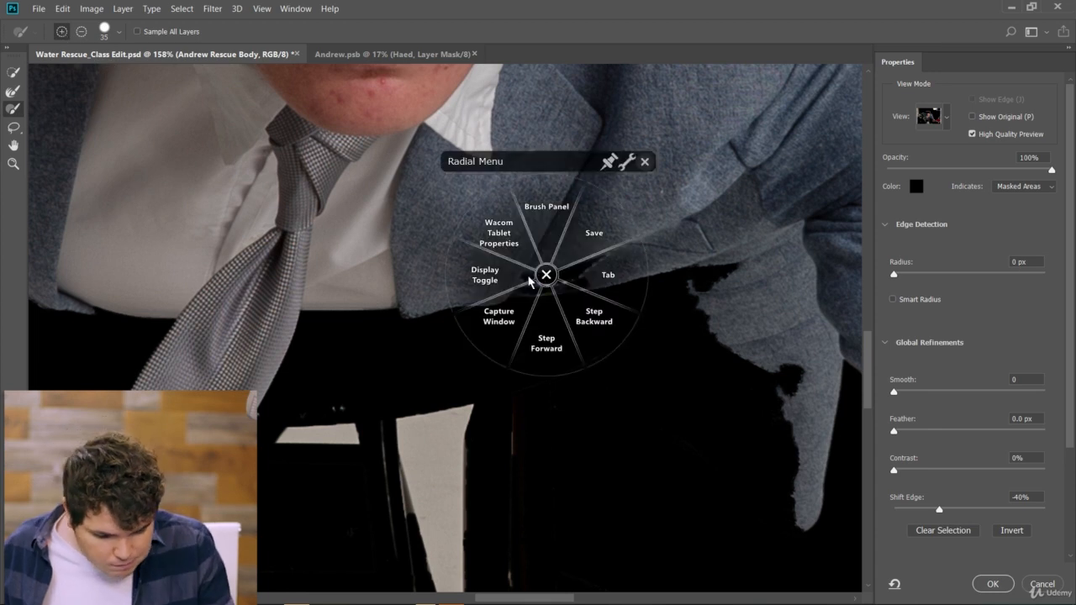
click(545, 273)
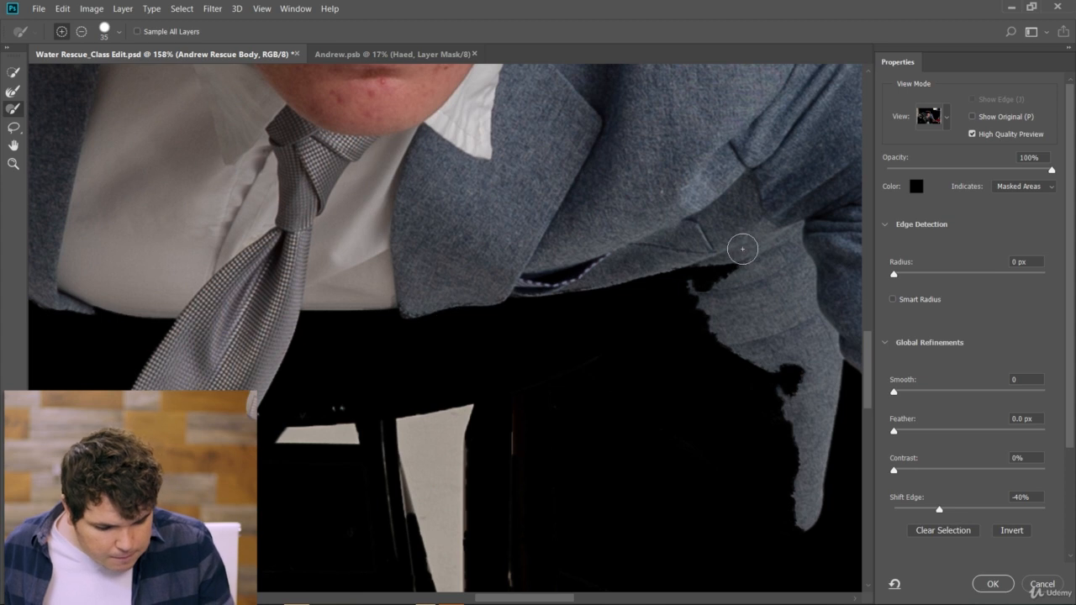
Subtract the strip of fabric directly beneath the jacket hem near the sleeve with the size 35 Brush
click(83, 32)
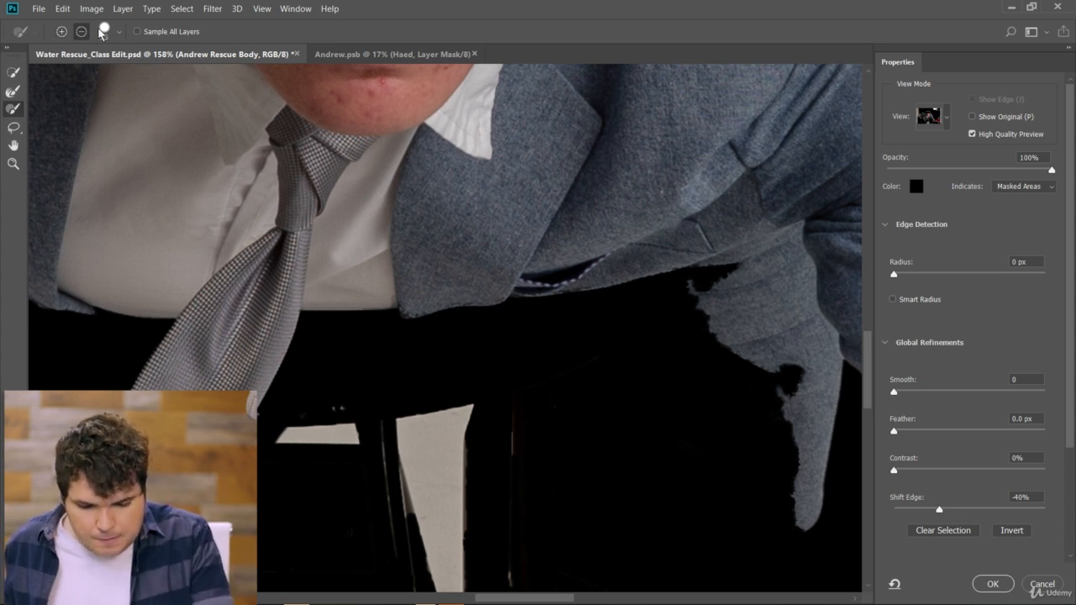
mouse_move(785, 250)
mouse_down()
mouse_move(705, 287)
mouse_move(637, 339)
mouse_move(784, 248)
mouse_move(592, 334)
mouse_move(775, 258)
mouse_move(734, 272)
mouse_up()
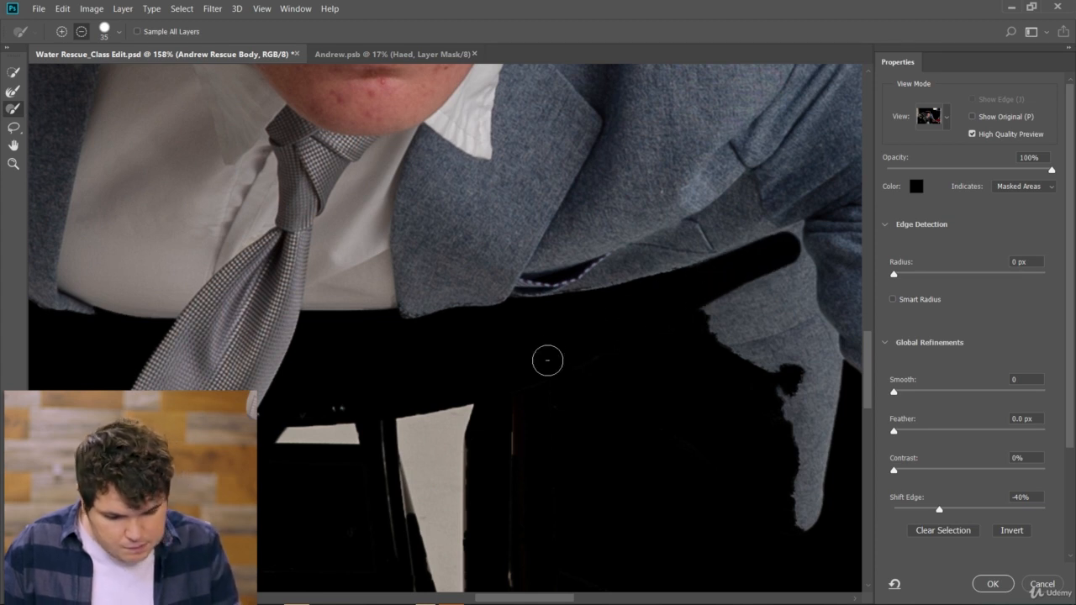
click(13, 145)
drag(173, 302, 543, 366)
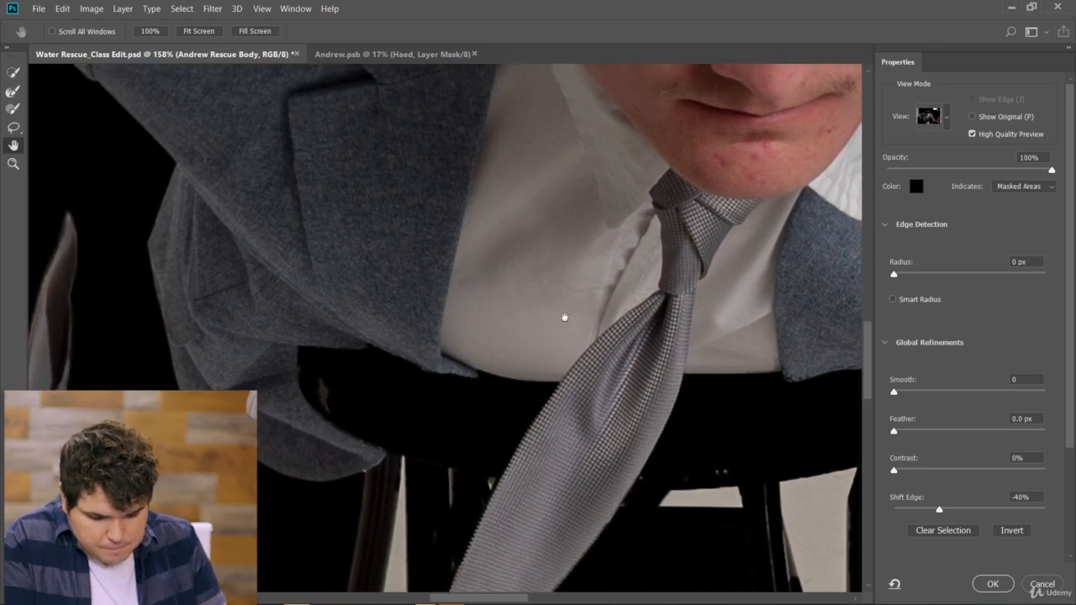
Subtract the backdrop band along the top of the shoulder and into the hair with the size 35 Brush
click(12, 91)
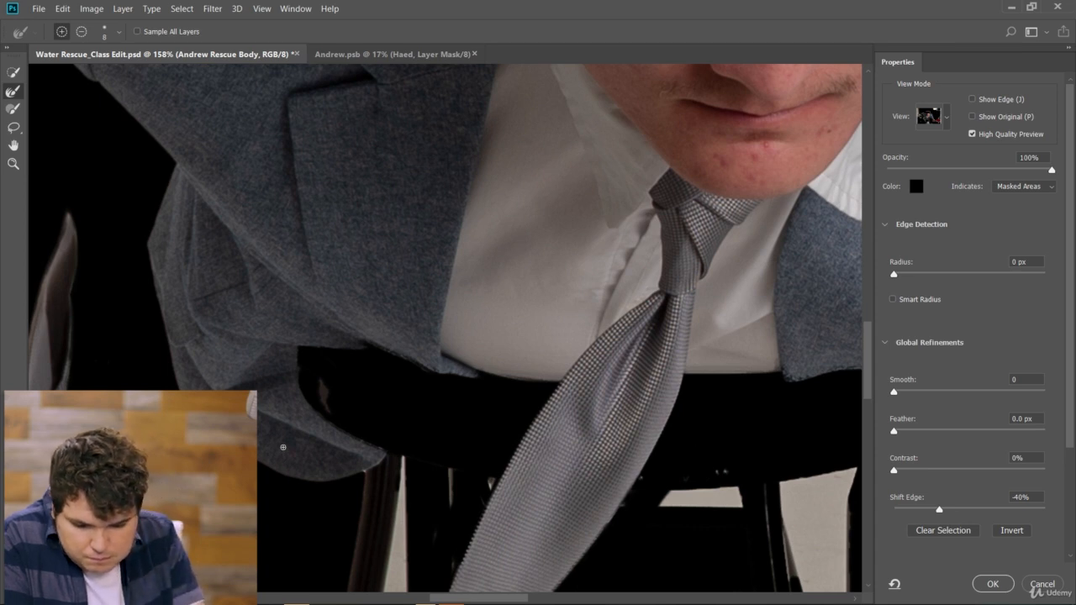
click(14, 164)
drag(478, 264, 393, 306)
drag(598, 373, 582, 399)
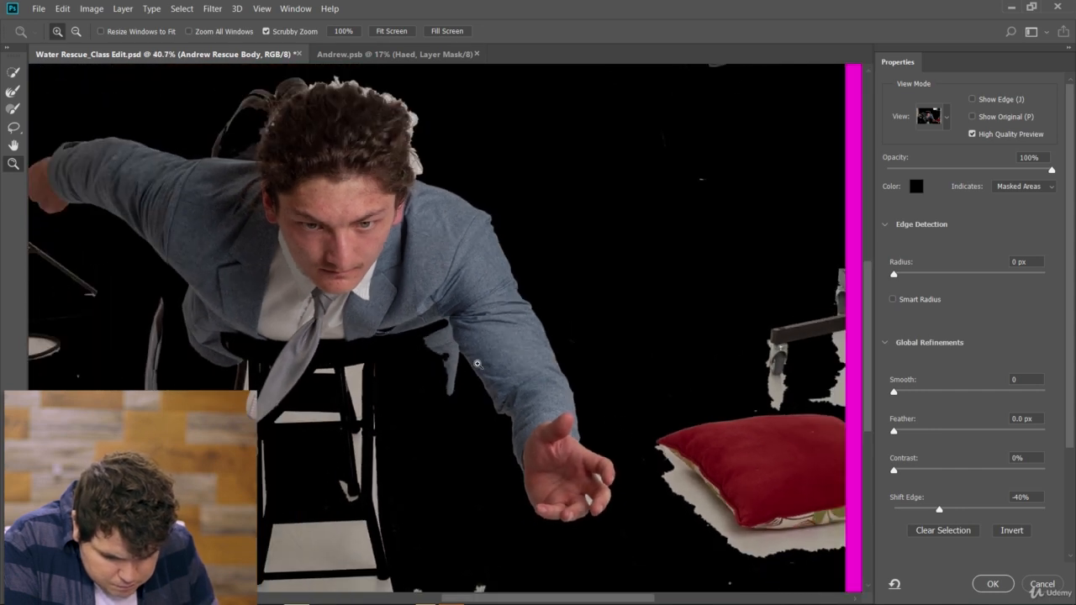
drag(440, 356, 432, 359)
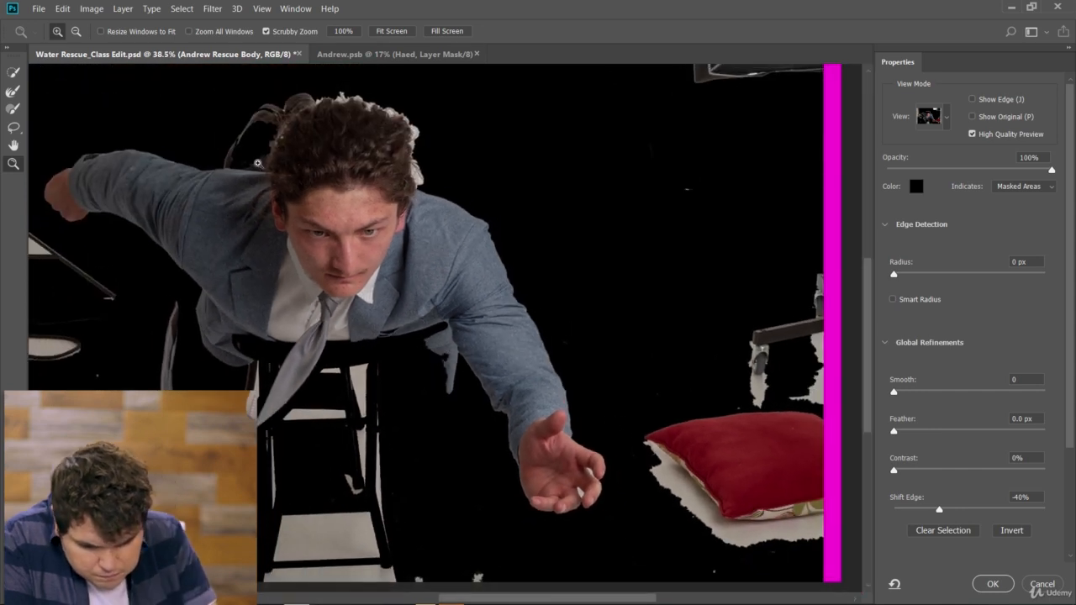
drag(258, 163, 316, 156)
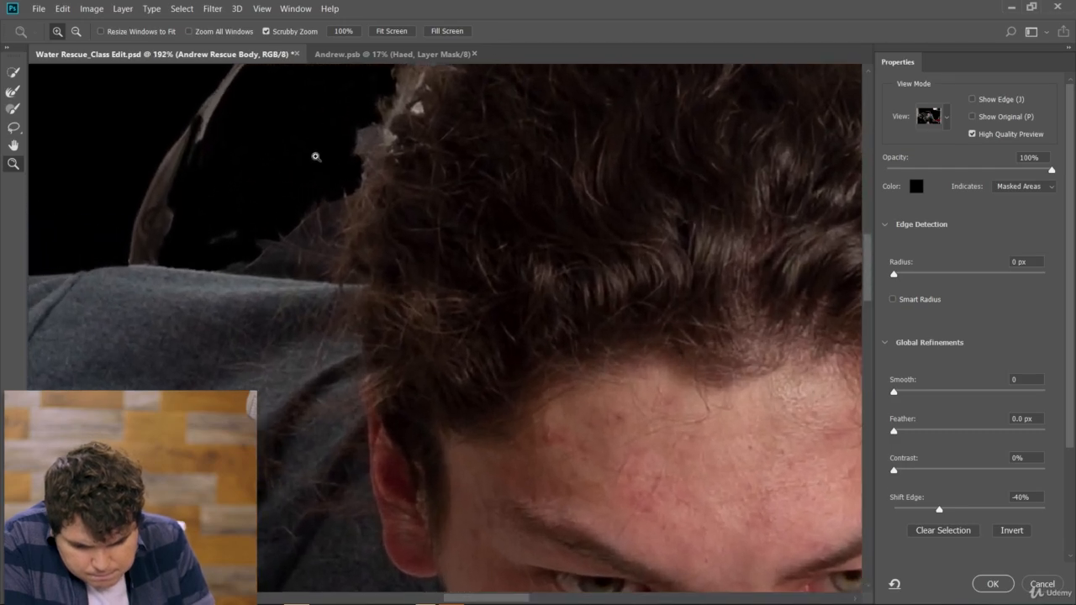
click(13, 108)
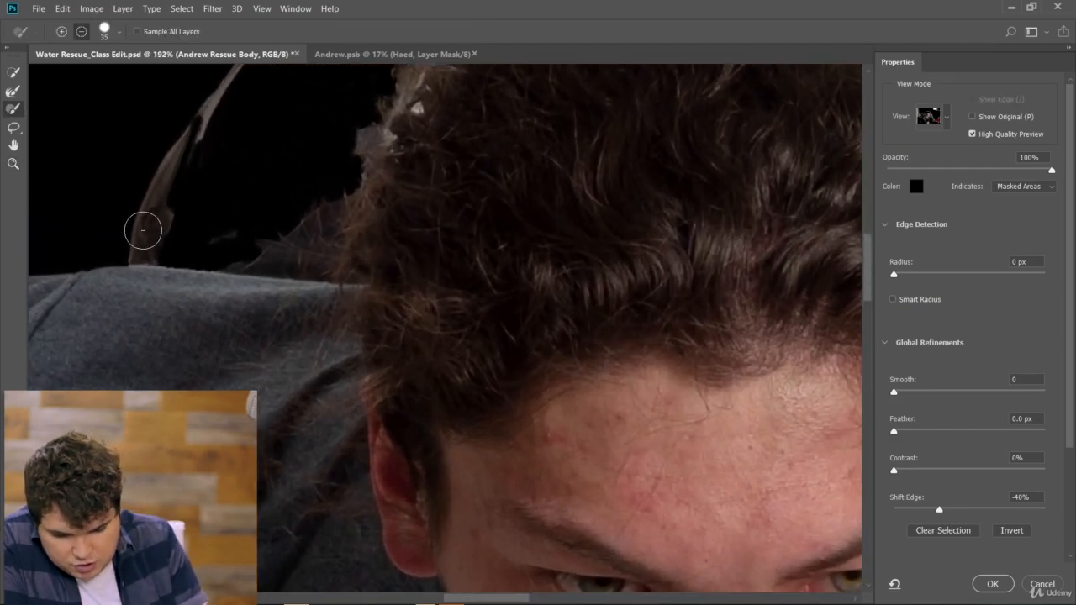
mouse_move(116, 242)
mouse_down()
mouse_move(163, 233)
mouse_move(137, 243)
mouse_move(336, 266)
mouse_move(444, 257)
mouse_move(475, 227)
mouse_up()
right_click(120, 244)
click(152, 247)
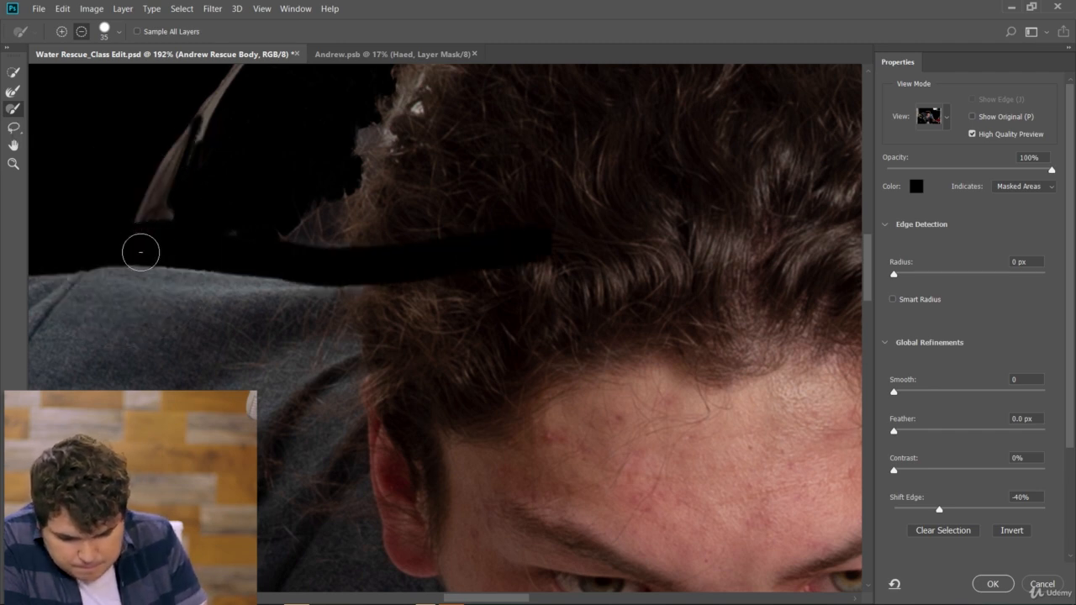
mouse_move(129, 246)
mouse_down()
mouse_move(435, 233)
mouse_move(447, 215)
mouse_up()
click(12, 92)
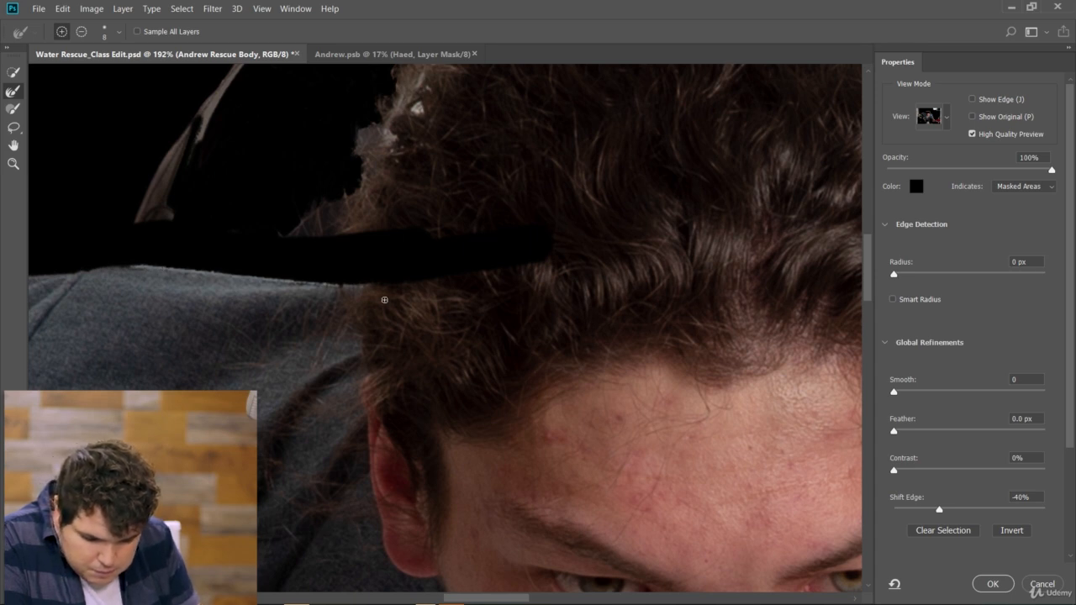
Output the refined result as a selection and add it as a layer mask on the Andrew Rescue Body layer
click(15, 146)
click(15, 164)
drag(535, 301, 448, 317)
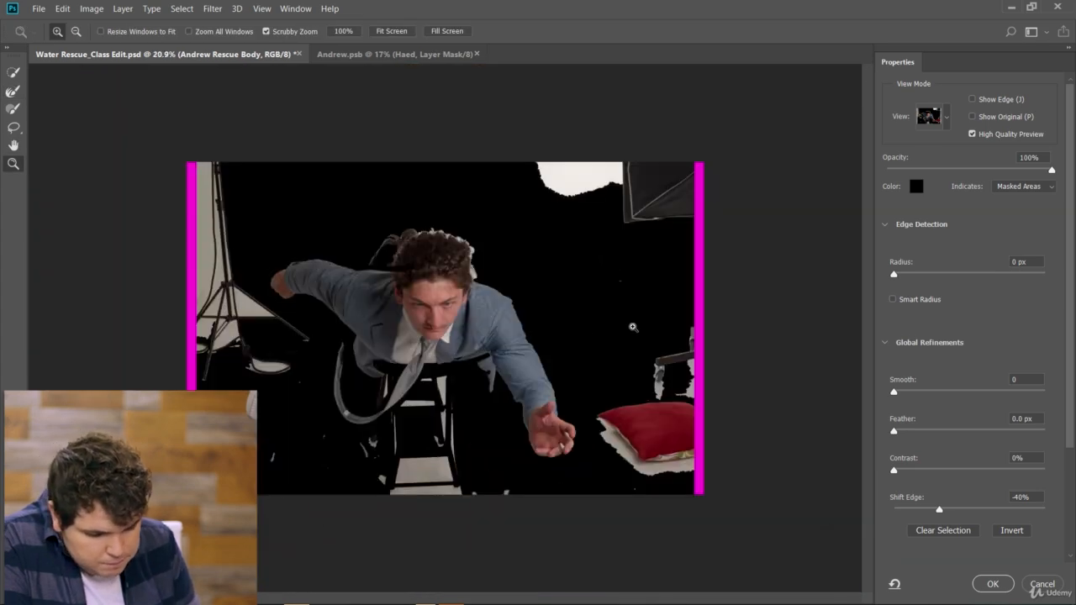
drag(533, 312, 497, 408)
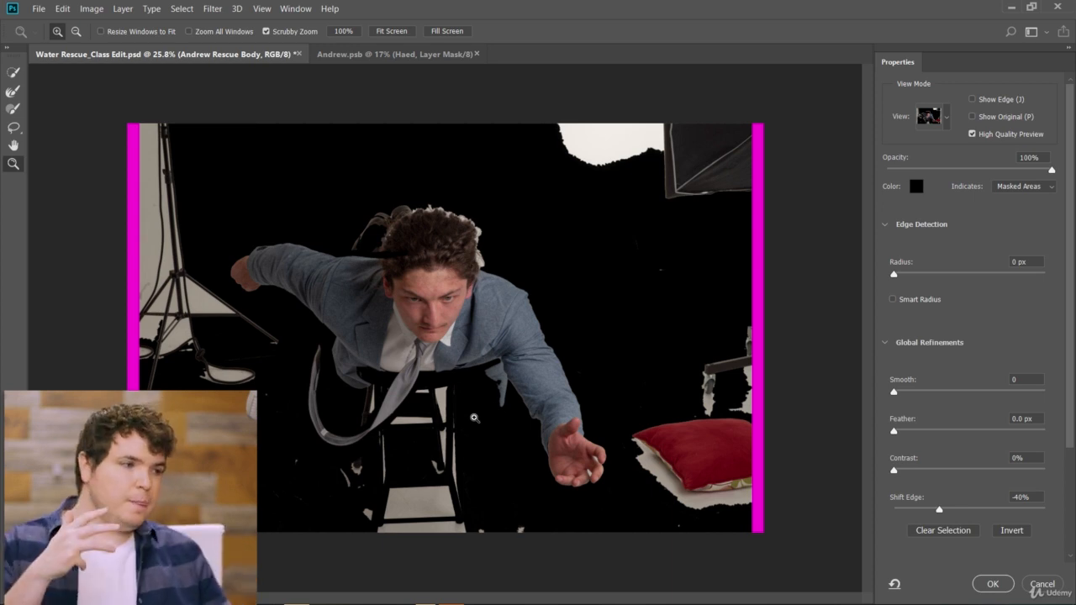
drag(325, 353, 370, 370)
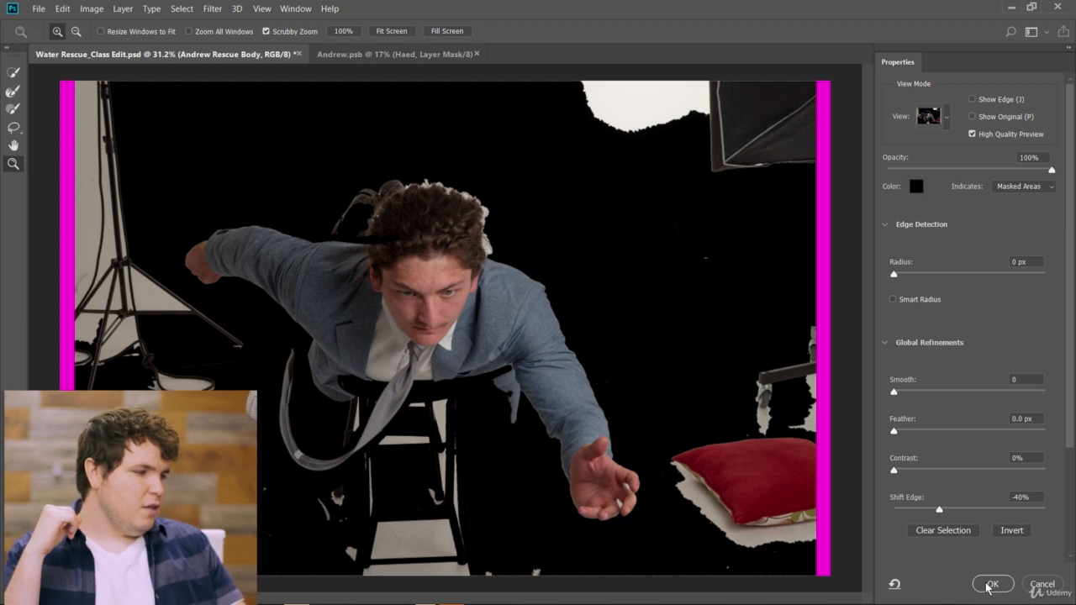
scroll(995, 542, down, 3)
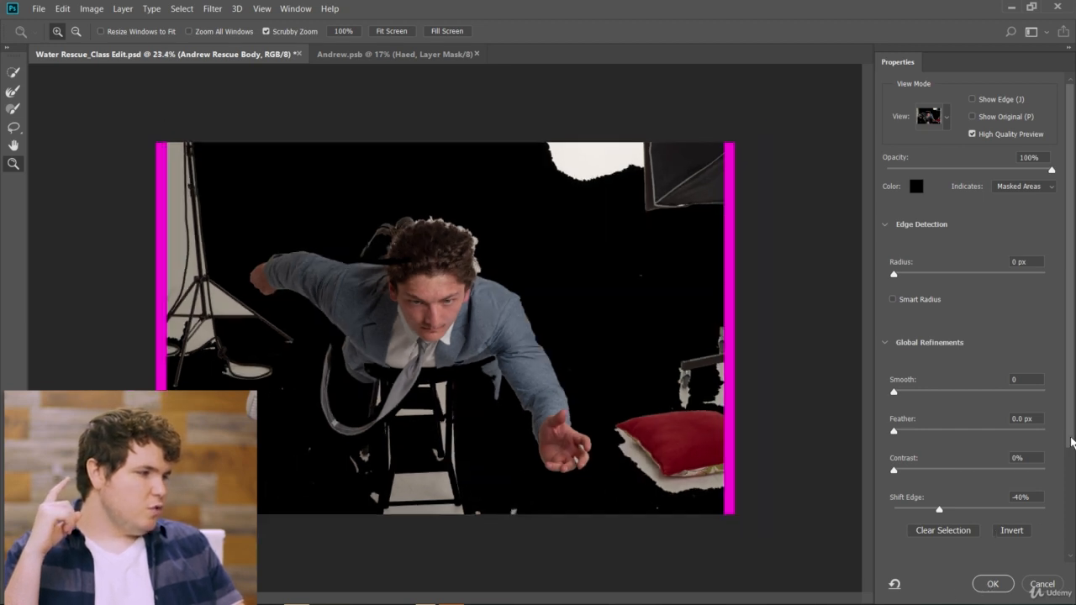
drag(1071, 438, 1063, 558)
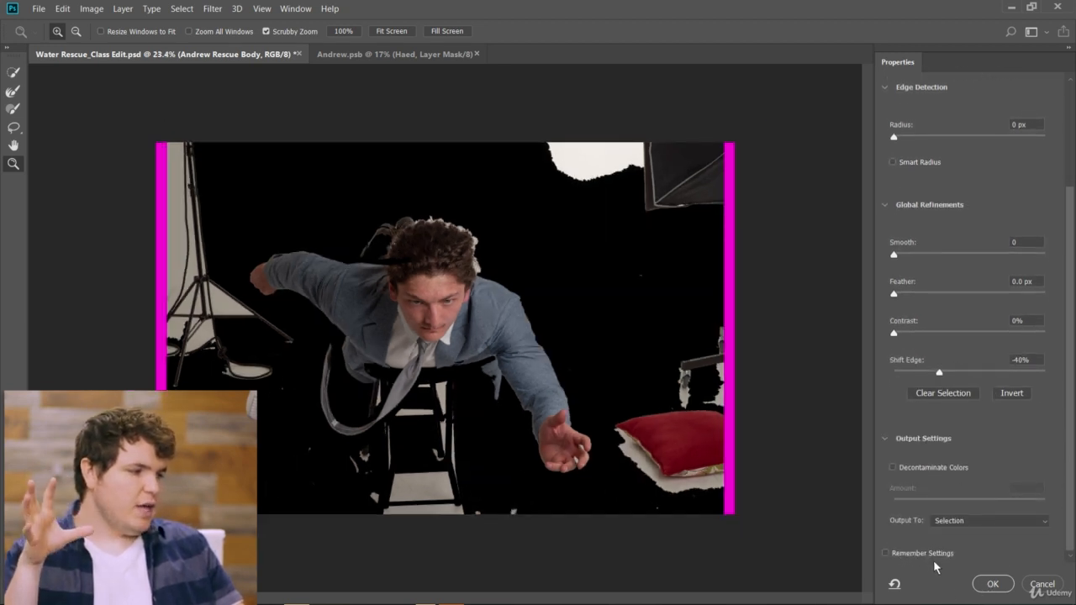
click(992, 584)
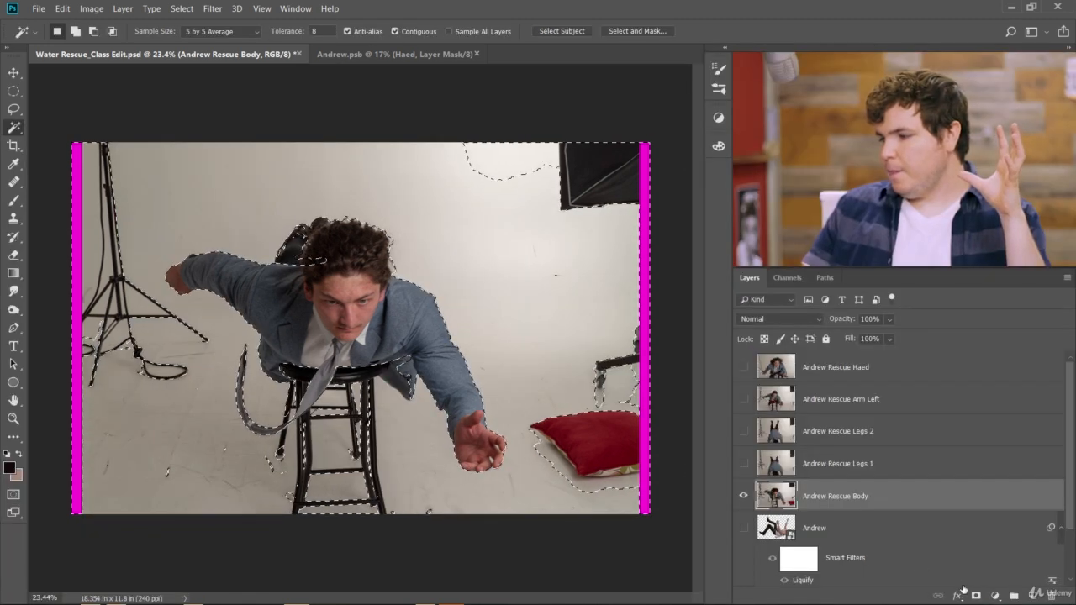
click(975, 597)
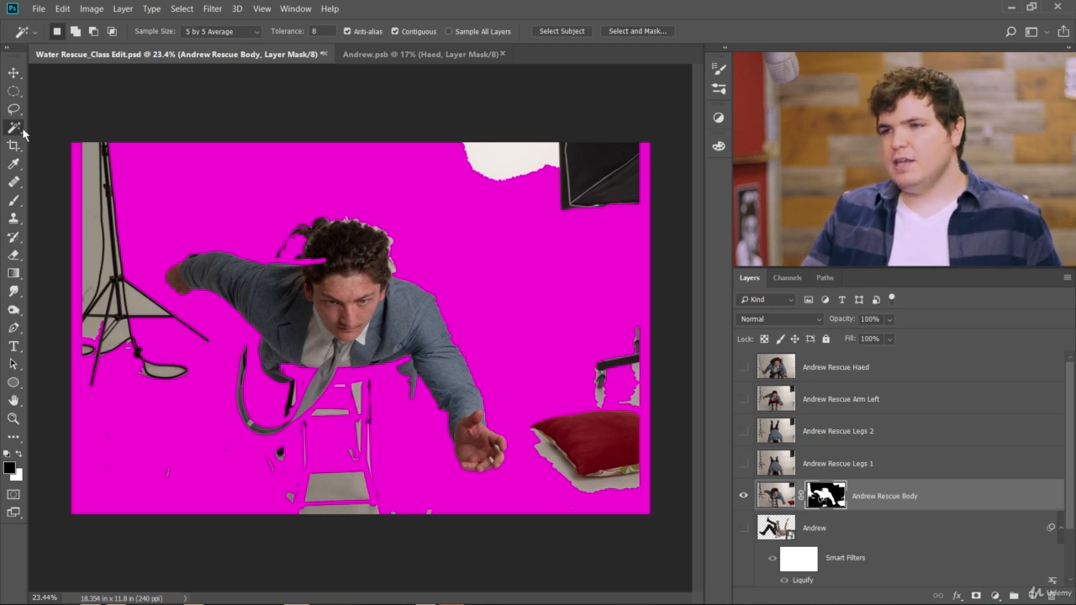
Paint out the light stand, softbox, chair and red cushion on the layer mask with a harder black Brush at size 500
click(19, 202)
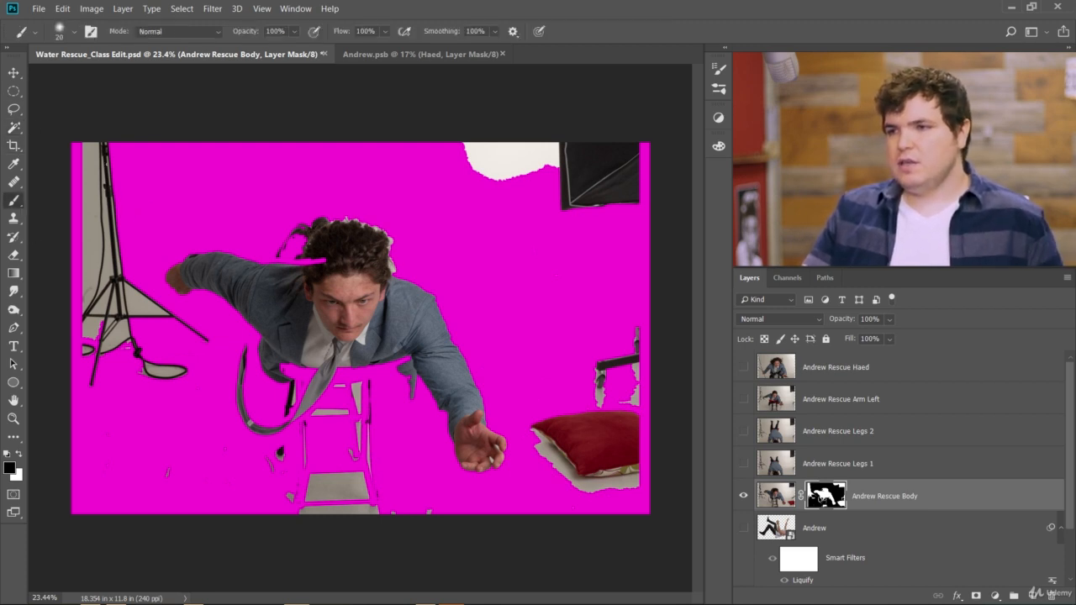
key(bracketright)
key(bracketright)
key(bracketright)
key(bracketright)
key(bracketright)
key(bracketright)
key(bracketright)
key(bracketright)
key(bracketright)
key(bracketright)
key(bracketright)
key(bracketright)
key(bracketright)
key(bracketright)
key(bracketright)
key(bracketright)
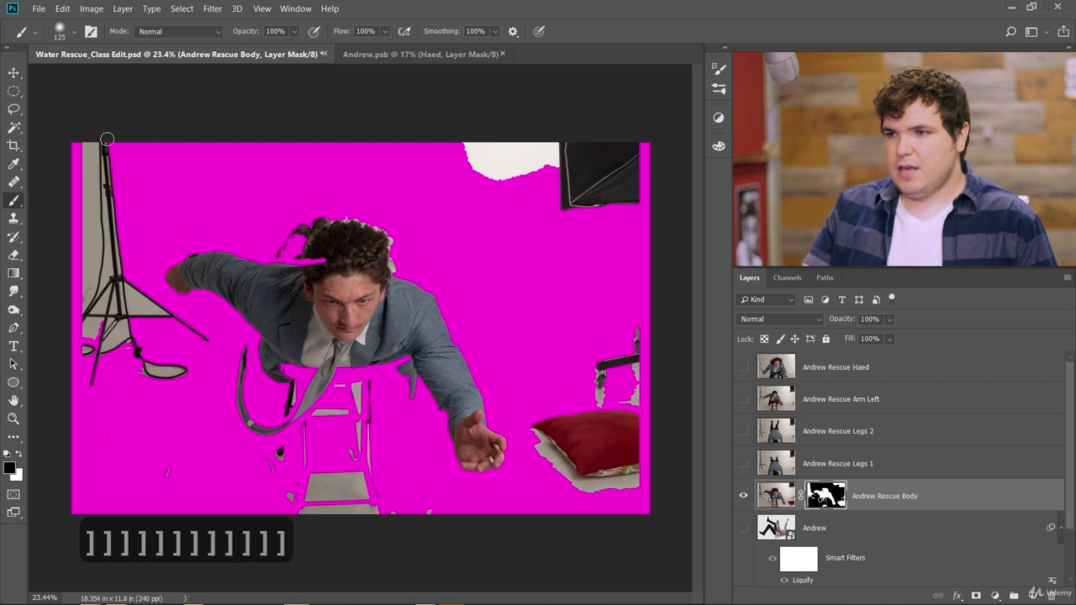
click(75, 31)
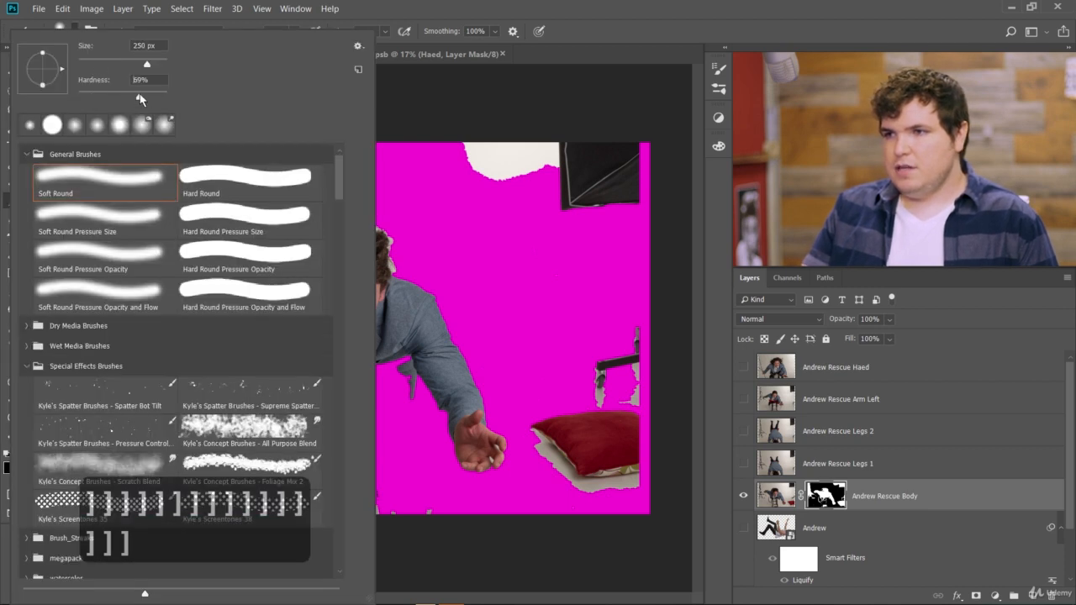
key(Return)
key(bracketright)
key(bracketright)
key(bracketright)
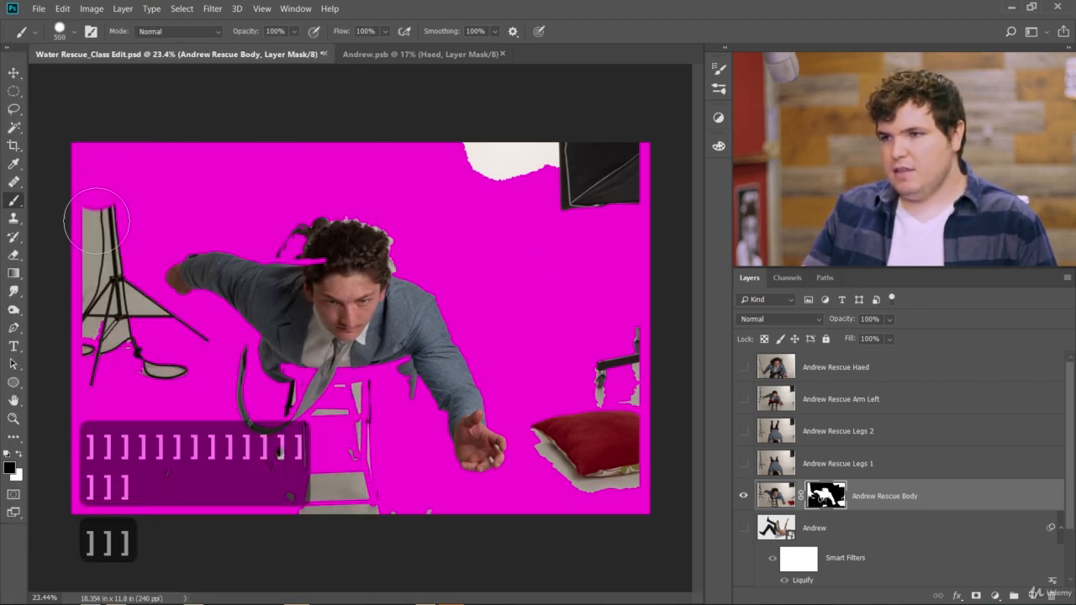
mouse_move(95, 221)
mouse_down()
mouse_move(105, 364)
mouse_move(124, 420)
mouse_move(86, 331)
mouse_move(162, 380)
mouse_up()
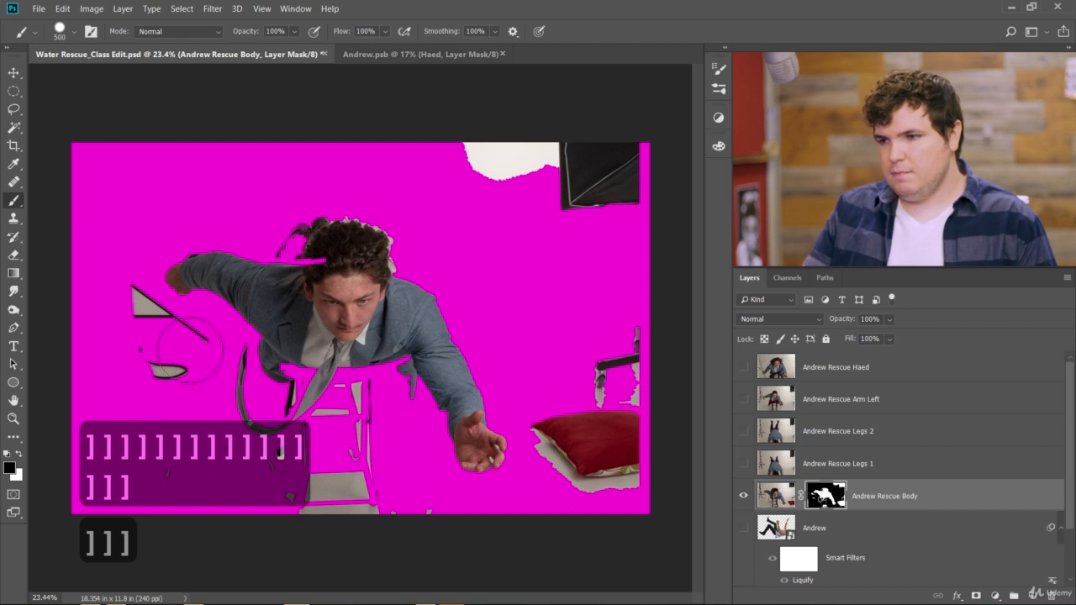
mouse_move(189, 344)
mouse_down()
mouse_move(160, 338)
mouse_move(91, 253)
mouse_move(135, 378)
mouse_up()
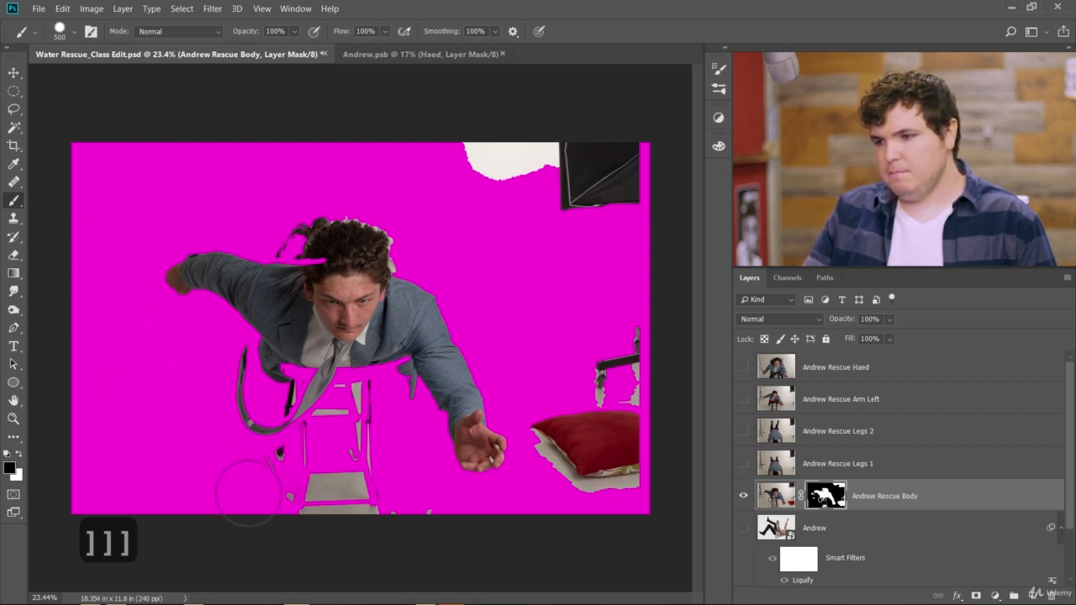
drag(249, 492, 278, 478)
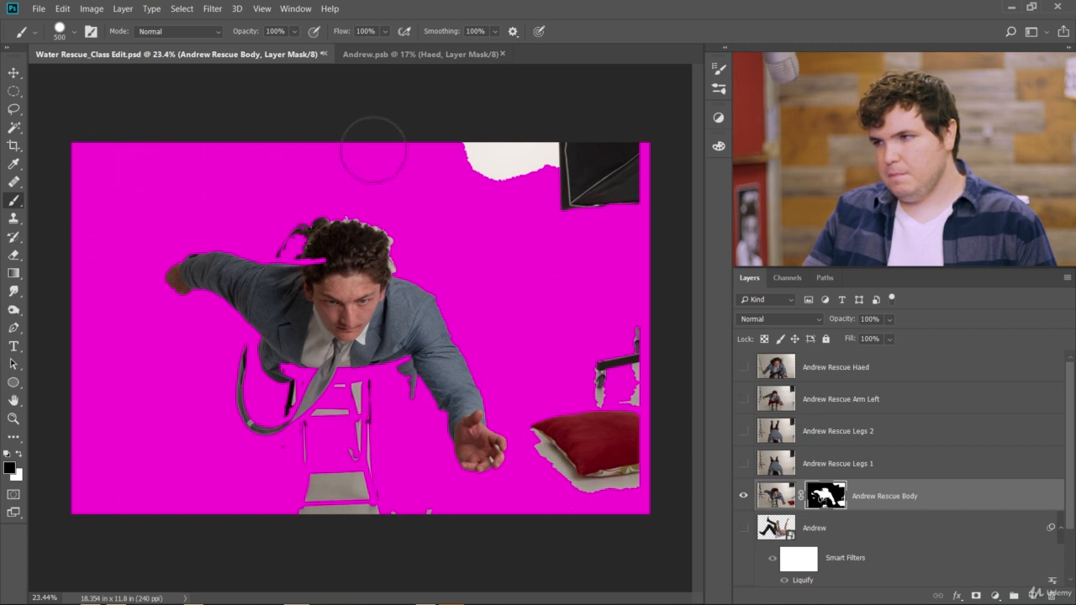
mouse_move(374, 149)
mouse_down()
mouse_move(623, 145)
mouse_move(679, 157)
mouse_move(497, 160)
mouse_move(489, 173)
mouse_move(672, 213)
mouse_move(648, 112)
mouse_move(607, 533)
mouse_move(553, 413)
mouse_up()
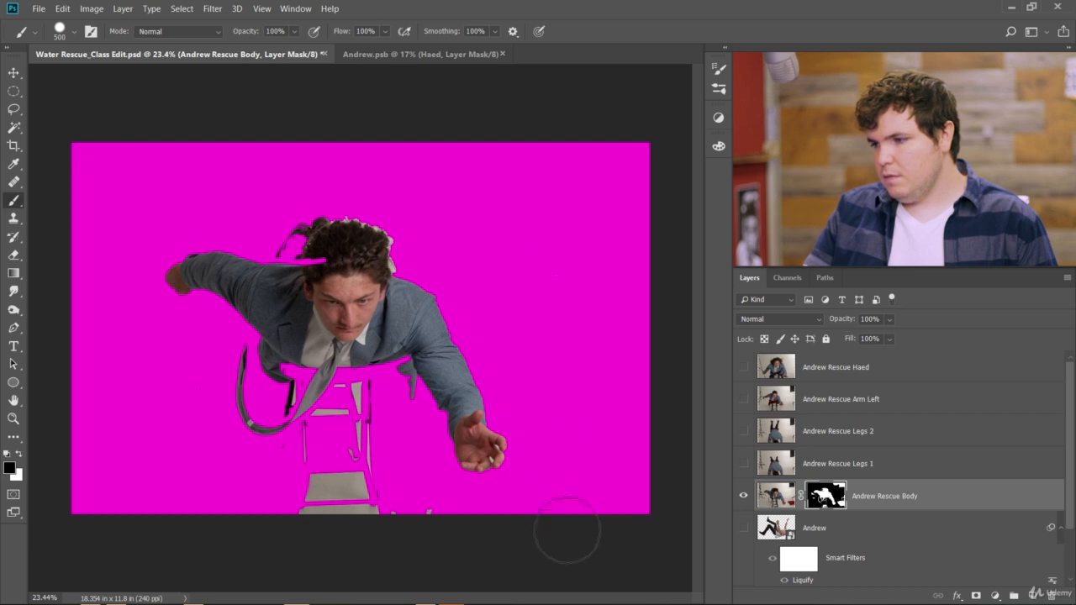
Paint out the stool legs and rungs around the tie on the layer mask, reducing the black Brush from size 500 to 125
mouse_move(319, 498)
mouse_down()
mouse_move(276, 495)
mouse_move(359, 469)
mouse_move(381, 439)
mouse_move(374, 409)
mouse_move(354, 445)
mouse_up()
scroll(362, 408, up, 2)
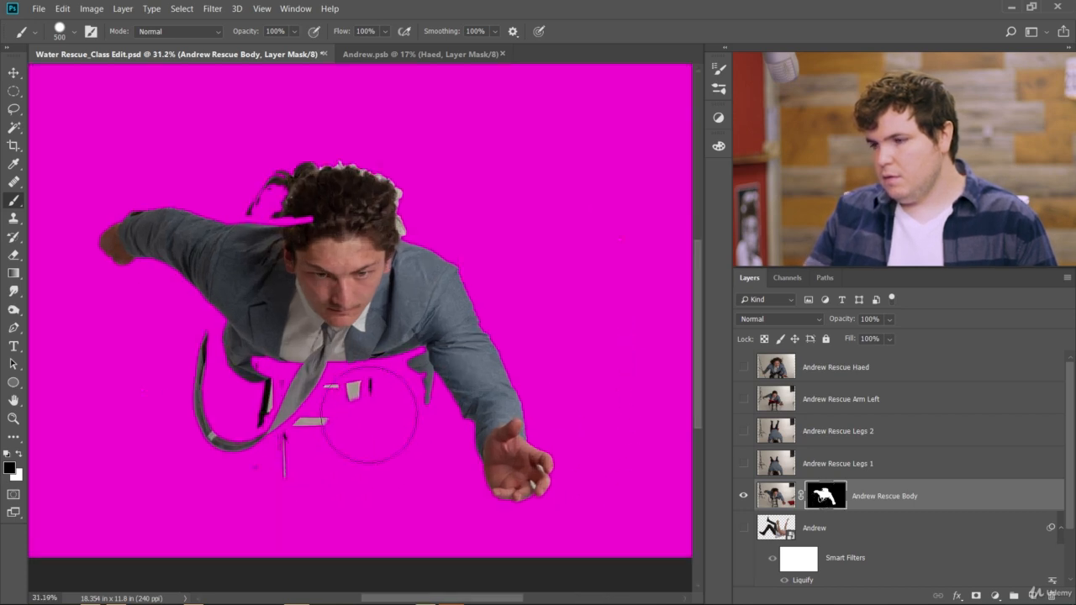
scroll(367, 417, up, 2)
key(bracketleft)
key(bracketleft)
key(bracketleft)
key(bracketleft)
key(bracketleft)
key(bracketleft)
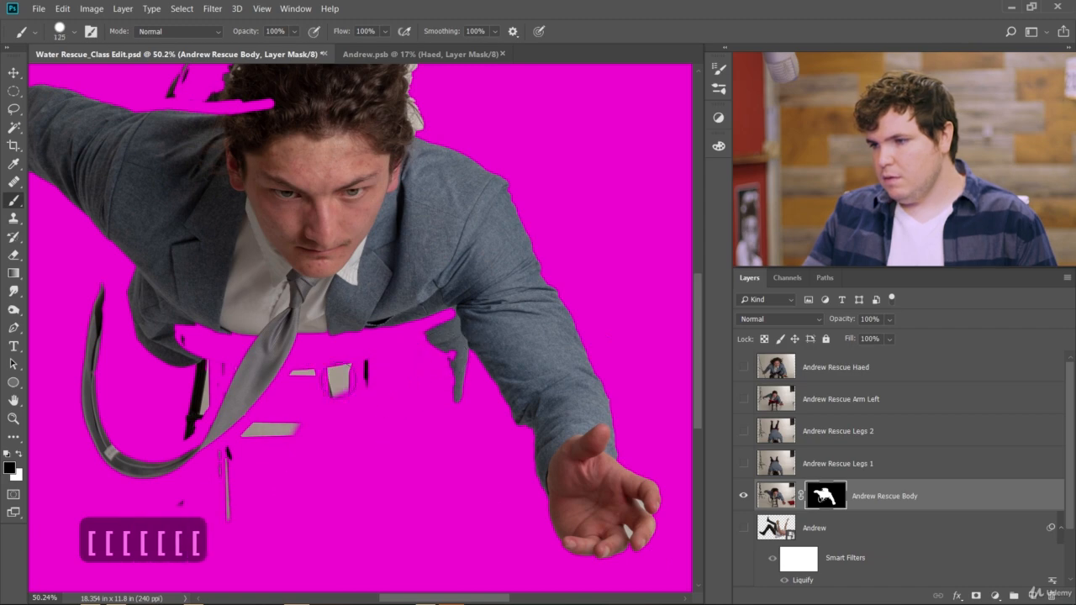
mouse_move(339, 380)
mouse_down()
mouse_move(303, 390)
mouse_move(302, 378)
mouse_move(252, 478)
mouse_move(210, 499)
mouse_move(236, 458)
mouse_move(366, 365)
mouse_move(376, 382)
mouse_move(356, 403)
mouse_up()
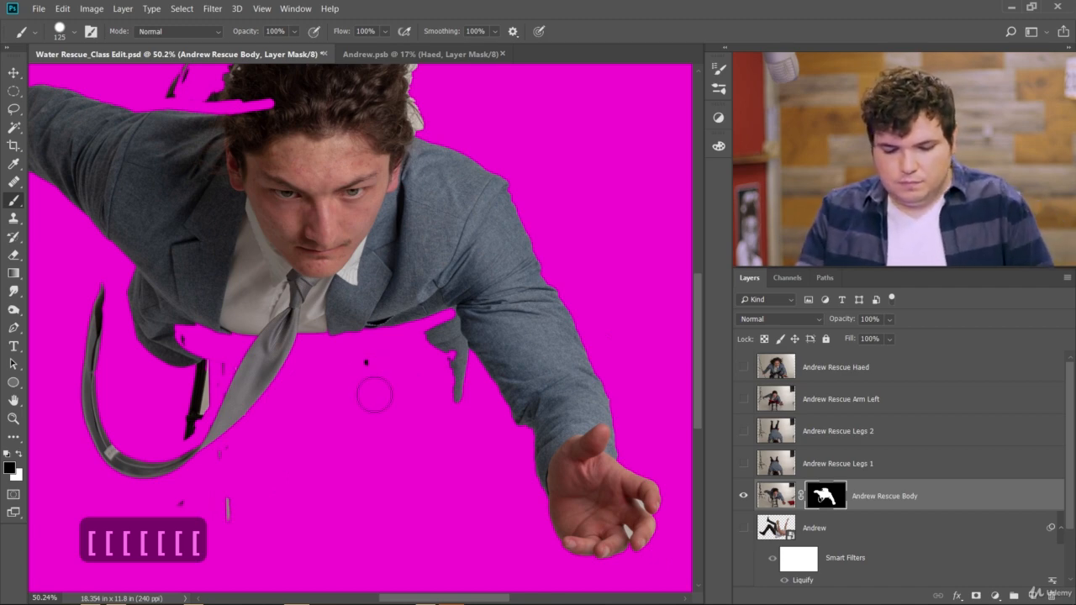
scroll(374, 395, up, 5)
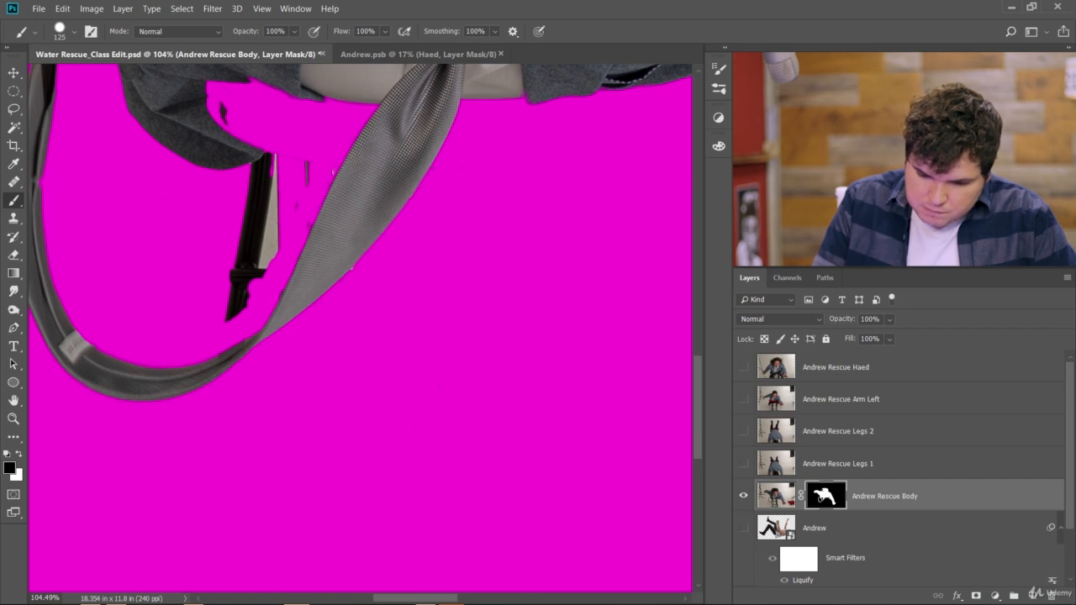
mouse_move(334, 201)
mouse_down()
mouse_move(278, 191)
mouse_move(183, 321)
mouse_move(231, 254)
mouse_move(206, 301)
mouse_move(226, 288)
mouse_move(280, 190)
mouse_move(324, 273)
mouse_move(458, 407)
mouse_move(494, 462)
mouse_up()
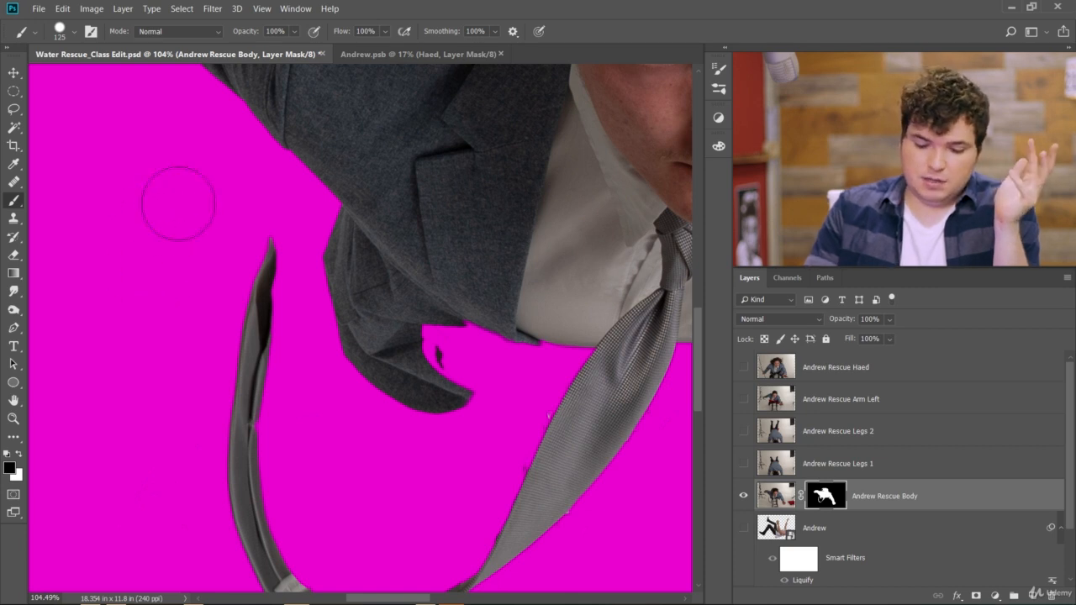
Paint out the jacket flap hanging below the lapel beside the tie, reducing the Brush to size 60
key(bracketleft)
key(bracketleft)
key(bracketleft)
key(bracketleft)
key(bracketleft)
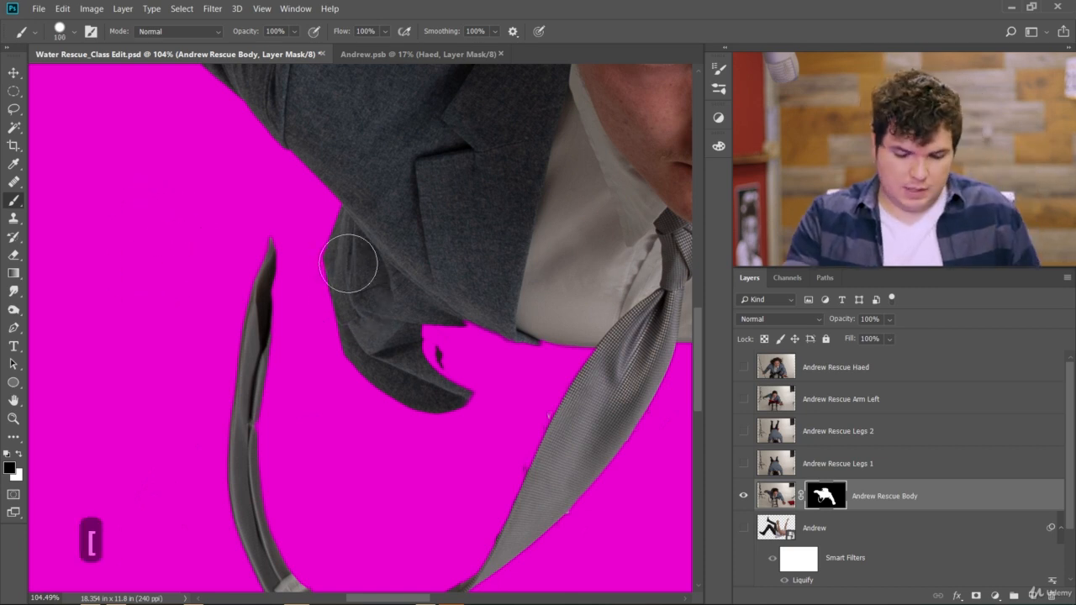
drag(330, 239, 360, 268)
mouse_move(412, 327)
mouse_down()
mouse_move(477, 378)
mouse_move(325, 264)
mouse_move(478, 408)
mouse_move(329, 273)
mouse_move(363, 335)
mouse_move(445, 414)
mouse_move(488, 408)
mouse_move(415, 380)
mouse_move(417, 416)
mouse_move(395, 362)
mouse_up()
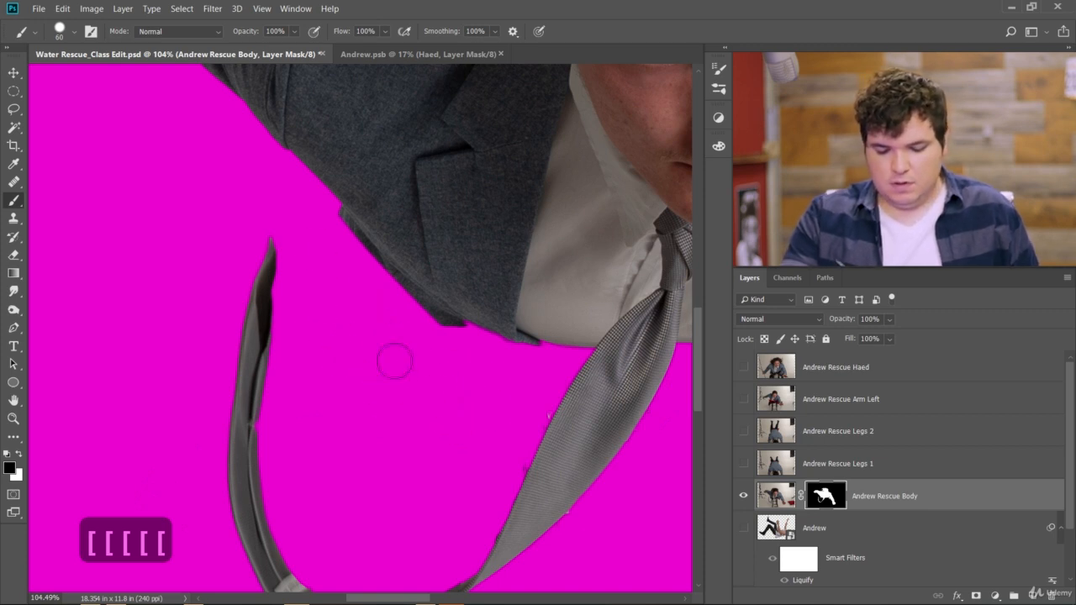
Paint out the loose jacket piece hanging beneath the armpit of the reaching arm with the size 60 Brush
drag(534, 501, 370, 357)
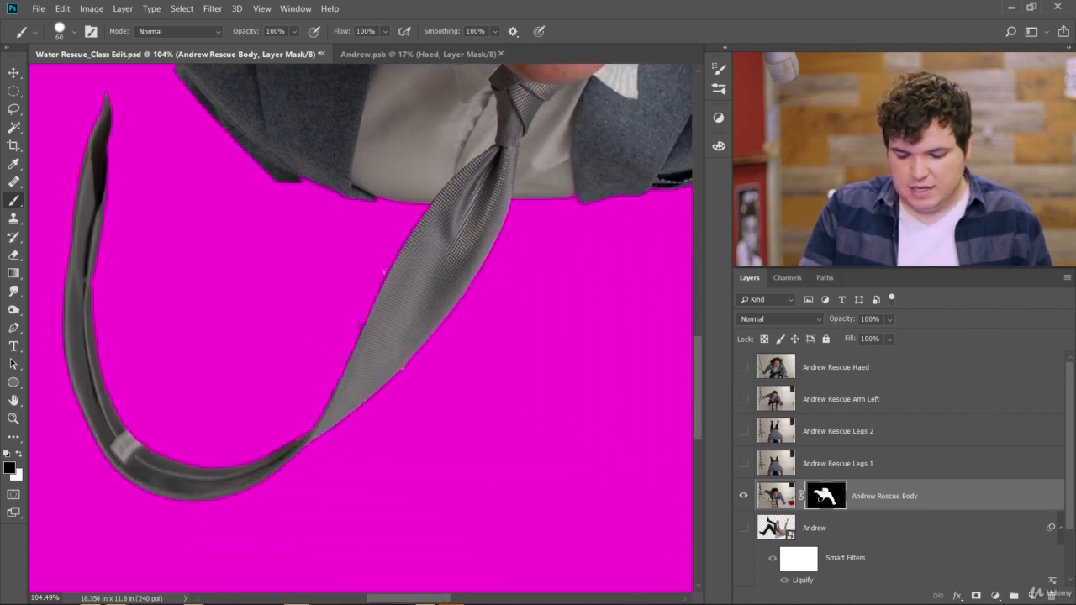
drag(569, 328, 237, 444)
drag(563, 404, 305, 457)
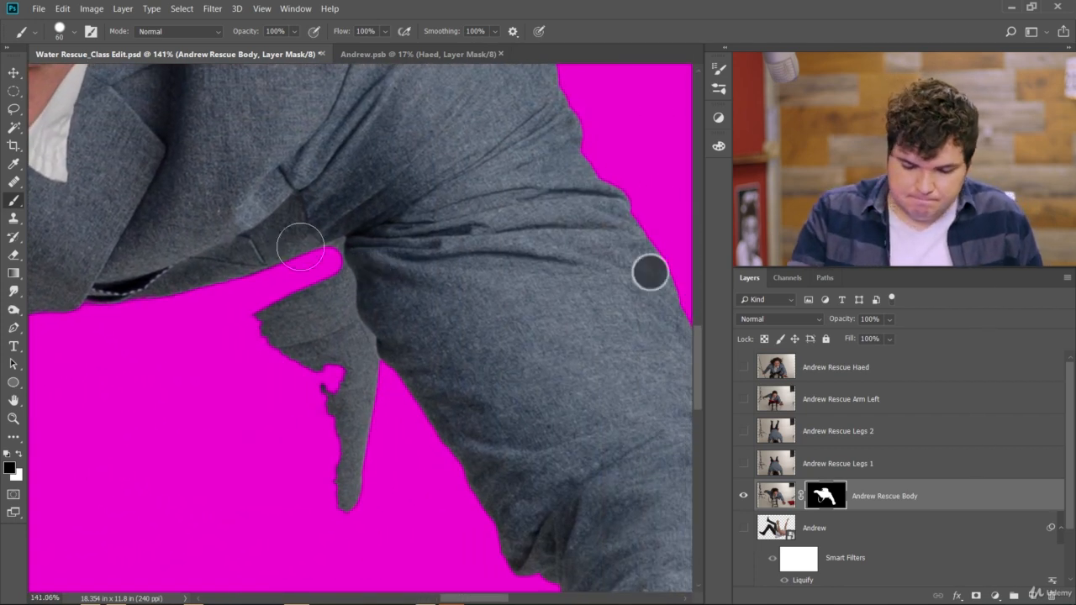
mouse_move(324, 283)
mouse_down()
mouse_move(333, 337)
mouse_move(390, 438)
mouse_move(306, 319)
mouse_move(308, 332)
mouse_move(393, 498)
mouse_move(364, 477)
mouse_move(285, 302)
mouse_move(263, 326)
mouse_move(322, 411)
mouse_move(359, 529)
mouse_move(315, 387)
mouse_up()
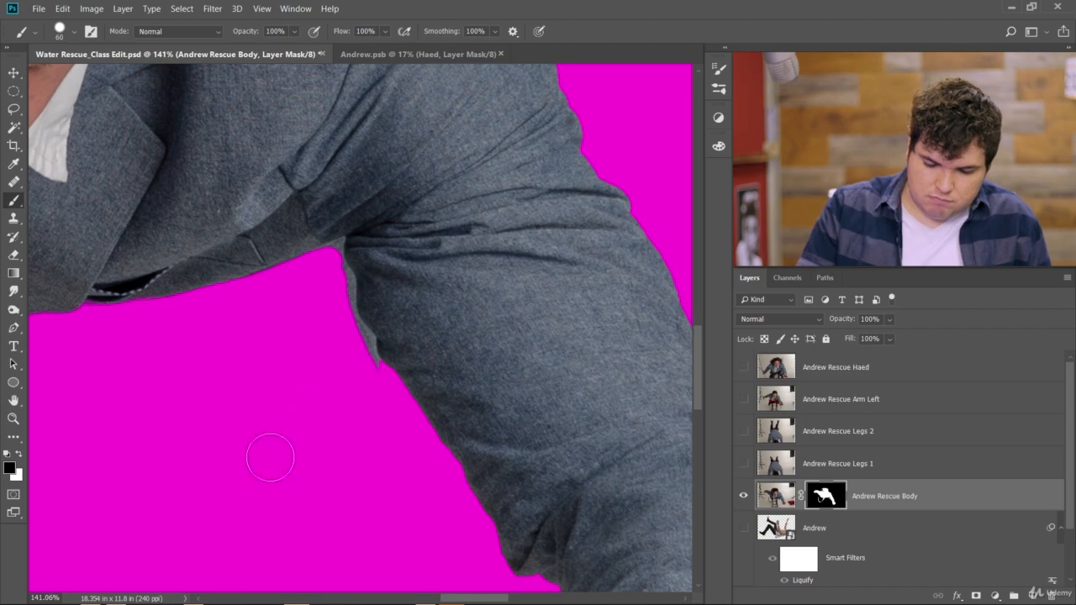
Paint out a band across the upper hair on the layer mask with the black Brush at size 60
scroll(487, 387, down, 8)
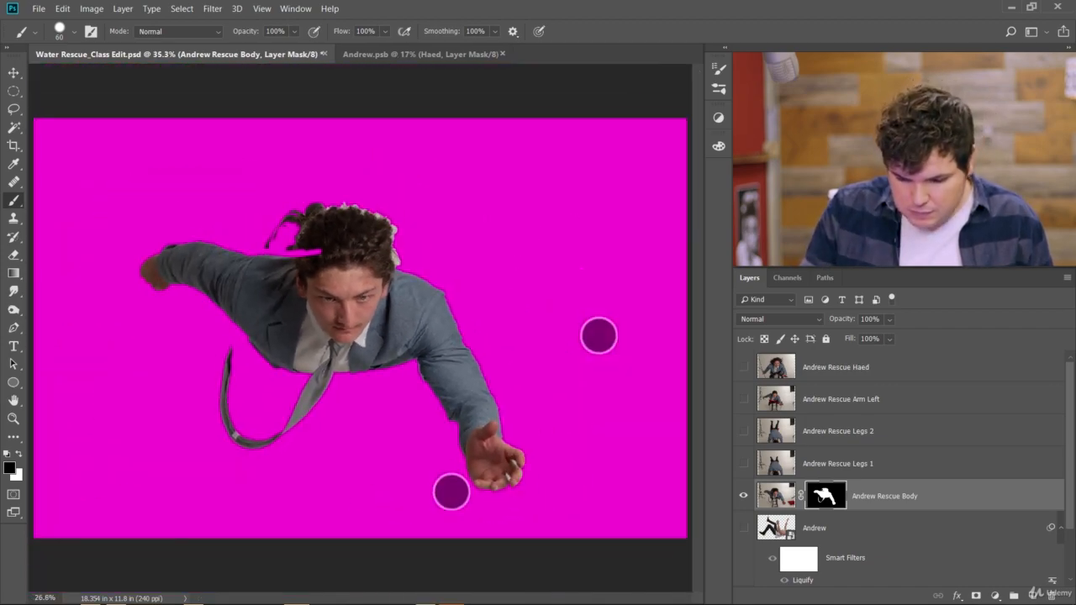
scroll(526, 414, up, 3)
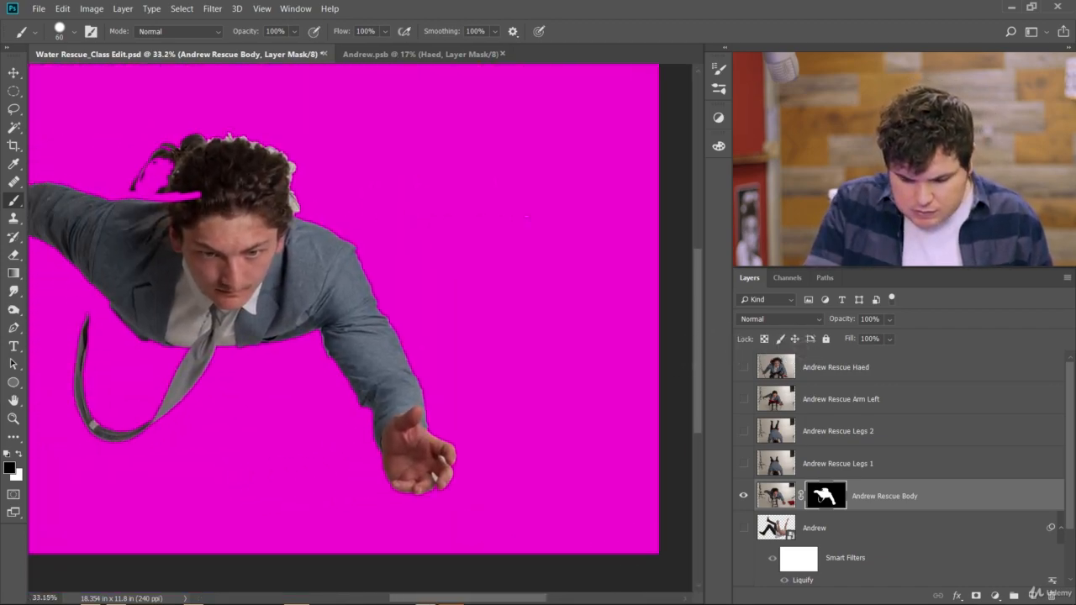
scroll(464, 418, up, 4)
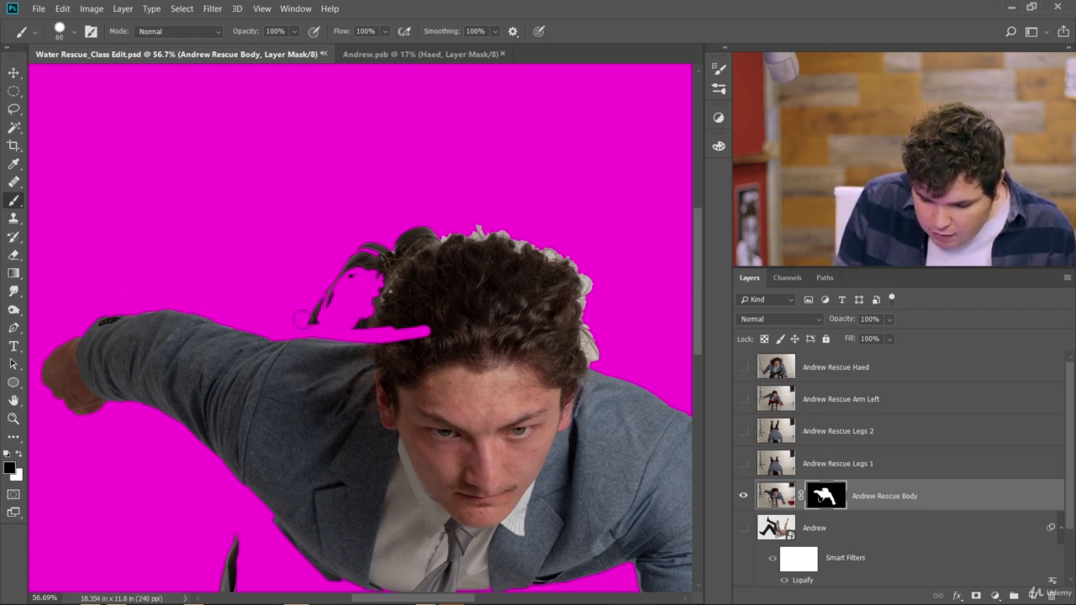
mouse_move(429, 330)
mouse_down()
mouse_move(588, 309)
mouse_move(534, 329)
mouse_move(594, 333)
mouse_move(485, 299)
mouse_move(581, 293)
mouse_up()
drag(443, 292, 523, 283)
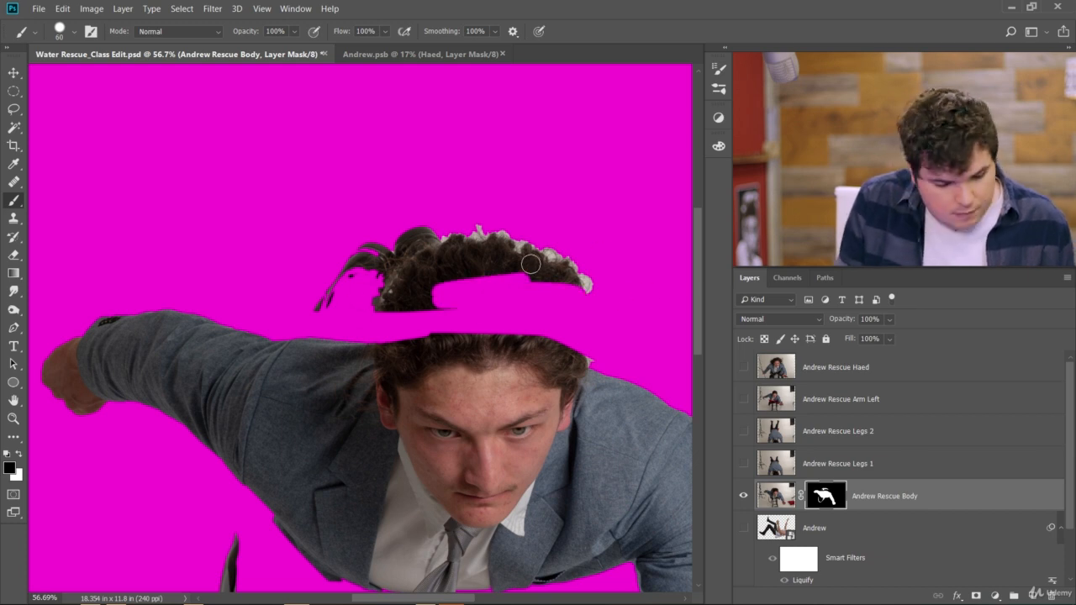
Increase the Brush to size 150 and paint out the remaining hair and light fringe above the masked band
key(])
key(])
key(])
key(])
key(])
key(])
mouse_move(372, 264)
mouse_down()
mouse_move(460, 228)
mouse_move(561, 239)
mouse_move(346, 273)
mouse_move(301, 300)
mouse_move(632, 272)
mouse_up()
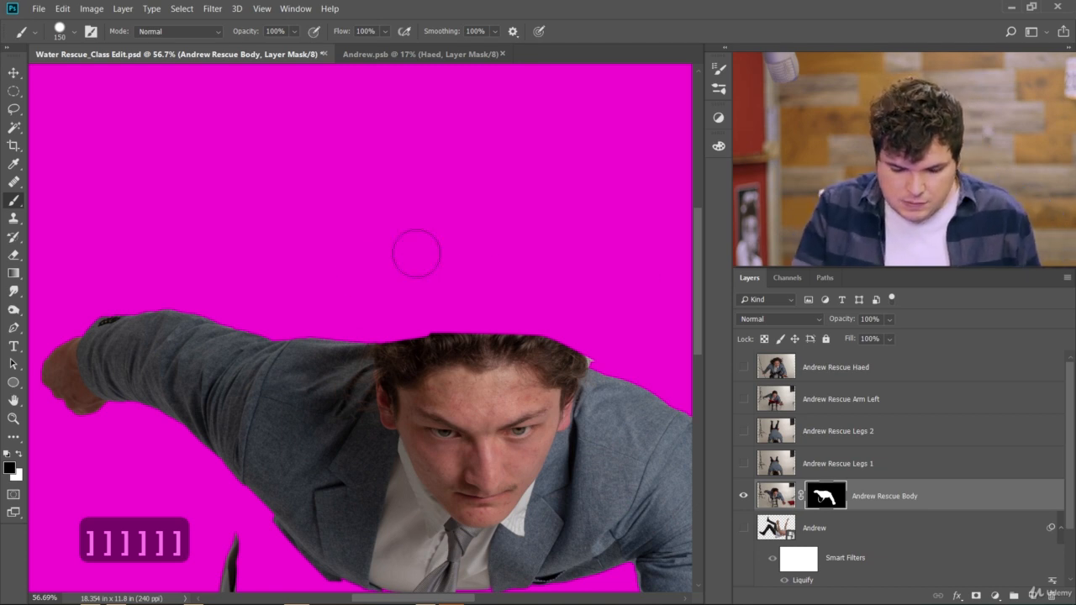
Restore the upper shoulder edge beside the hair on the layer mask with a white Brush at size 40
scroll(401, 384, up, 8)
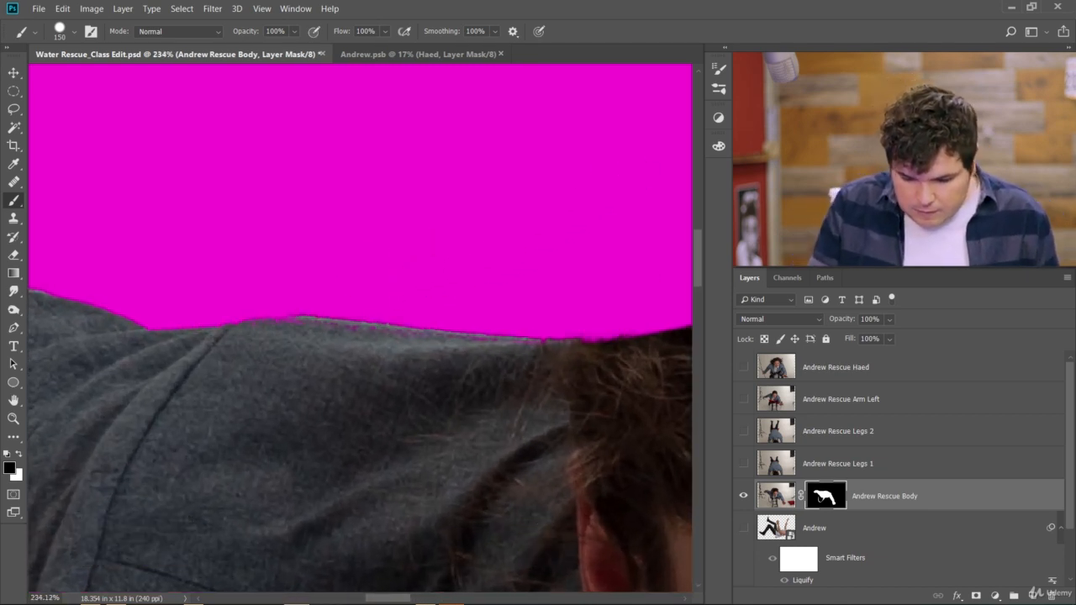
drag(558, 251, 467, 191)
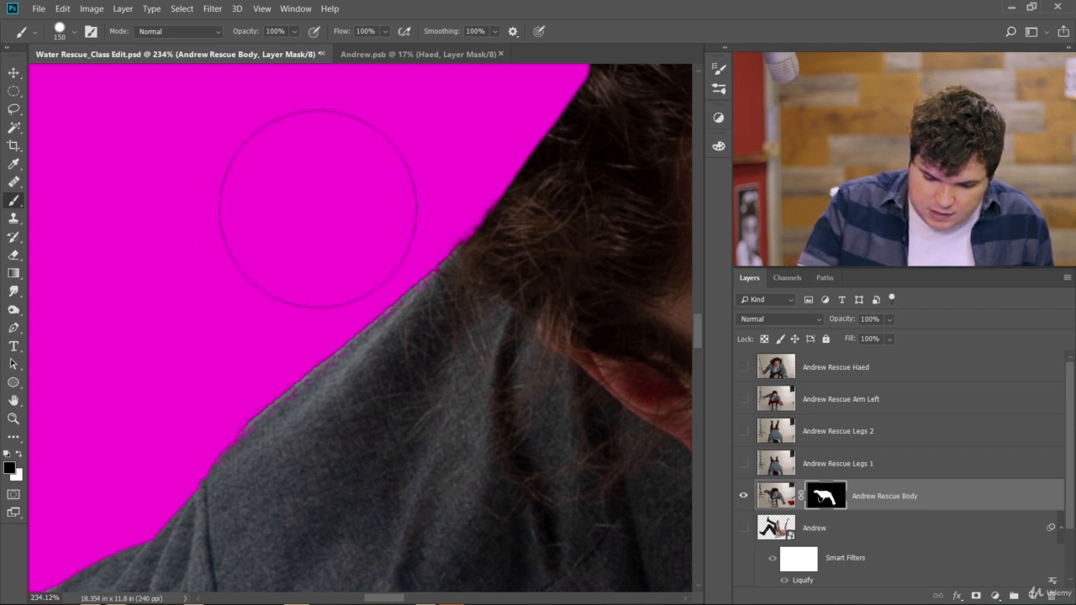
key(bracketleft)
key(bracketleft)
key(bracketleft)
key(bracketleft)
key(bracketleft)
key(bracketleft)
key(bracketleft)
key(bracketleft)
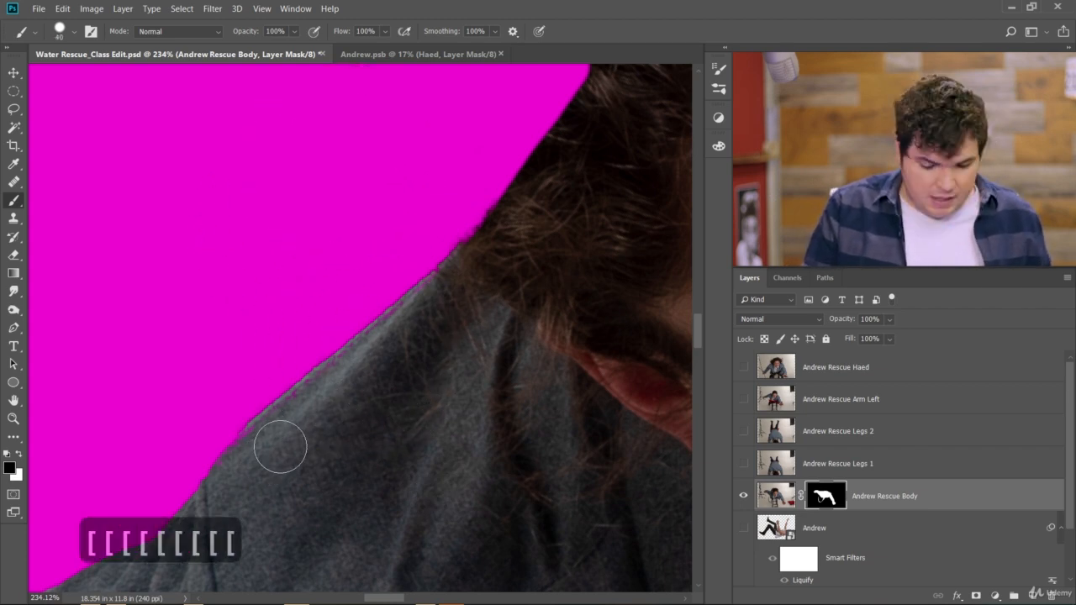
key(x)
click(74, 31)
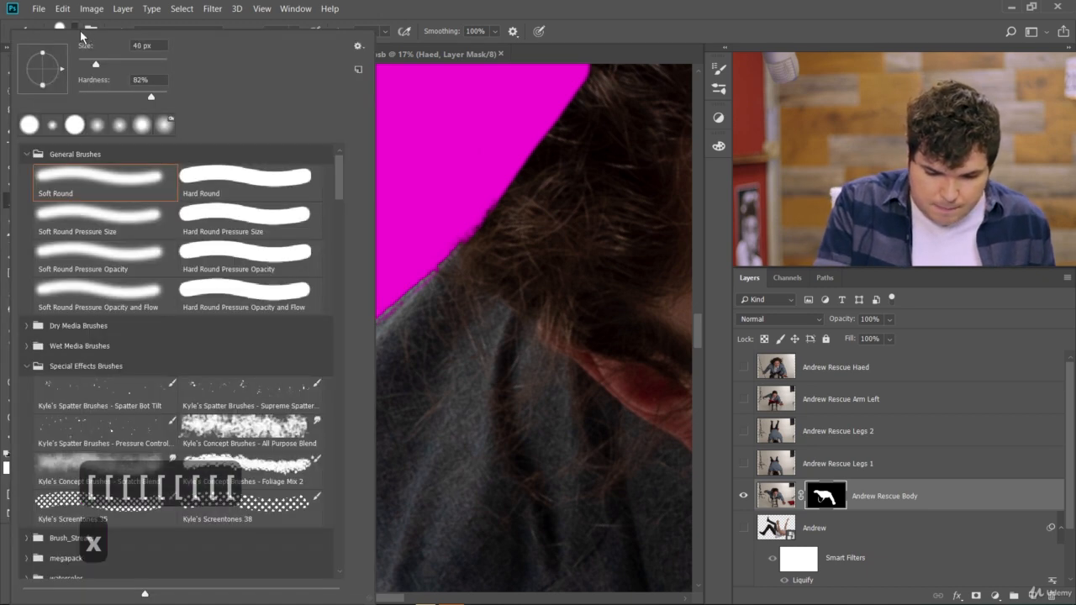
click(70, 28)
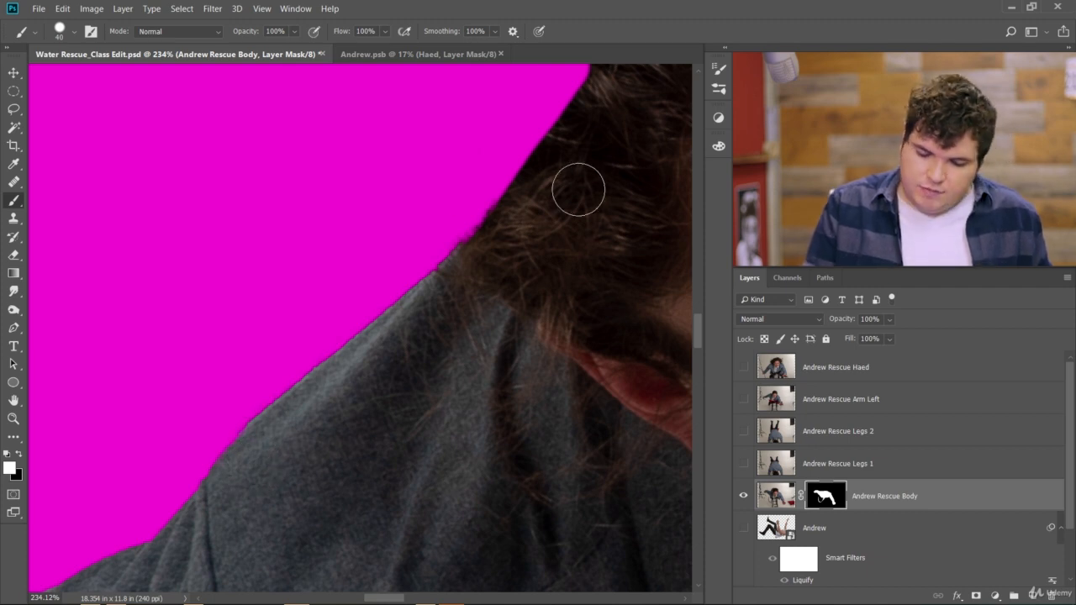
Paint a black line with the Brush at size 9 along the jacket's lower edge, separating the dark flap hanging below the lapel
scroll(578, 190, down, 8)
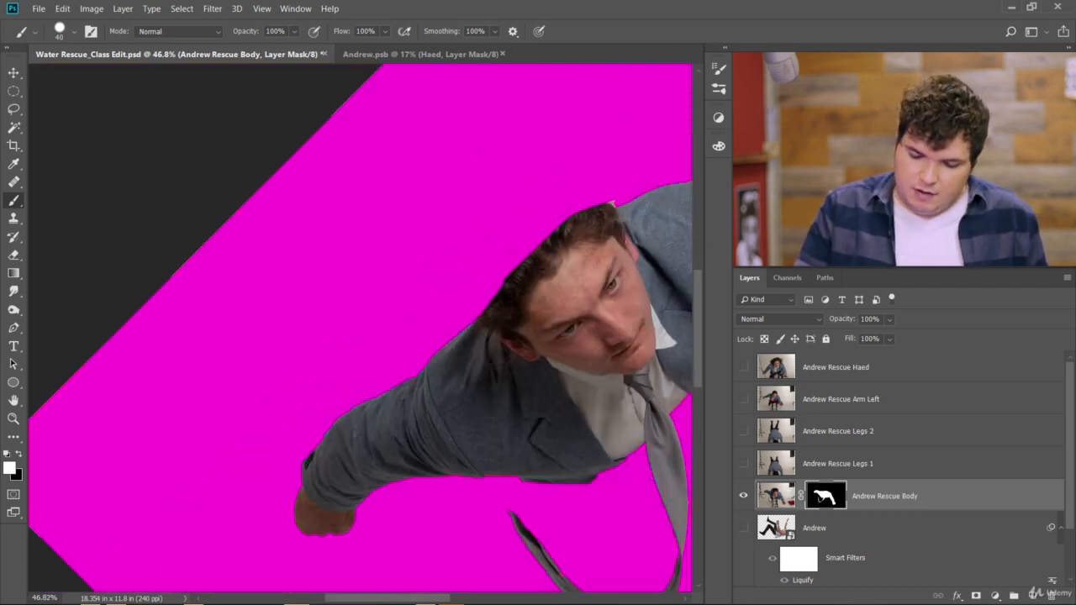
drag(525, 438, 253, 309)
scroll(426, 396, up, 6)
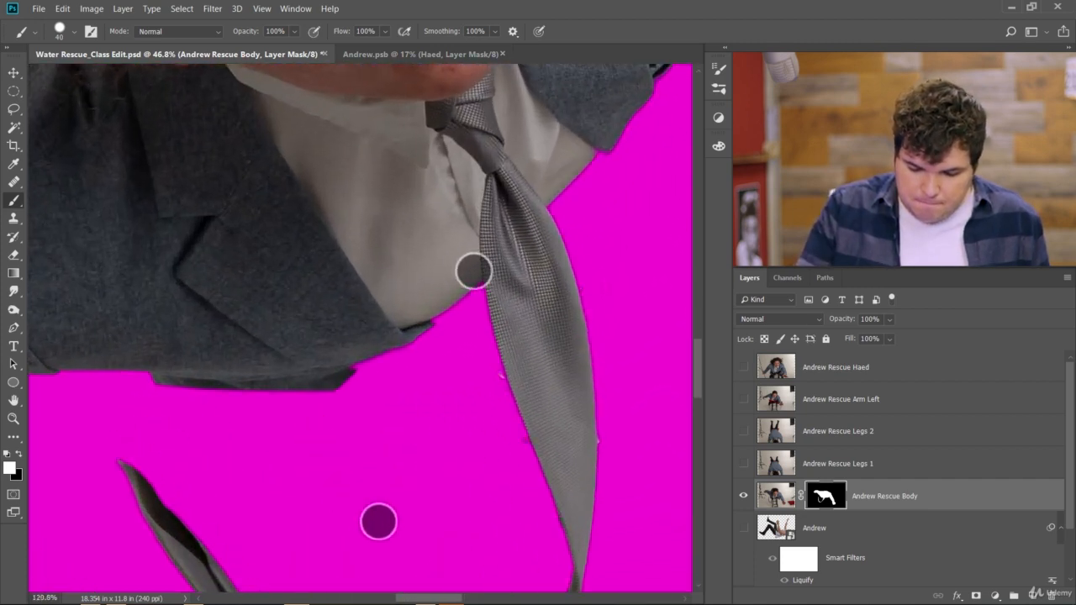
drag(587, 293, 457, 99)
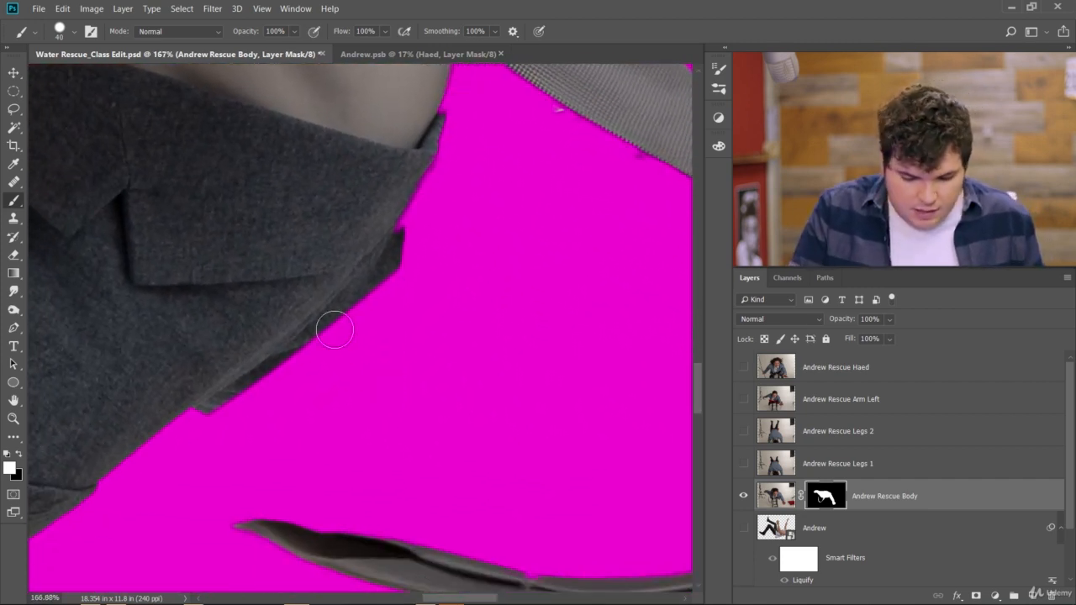
key(bracketleft)
key(bracketleft)
key(bracketleft)
key(bracketleft)
key(bracketleft)
key(bracketleft)
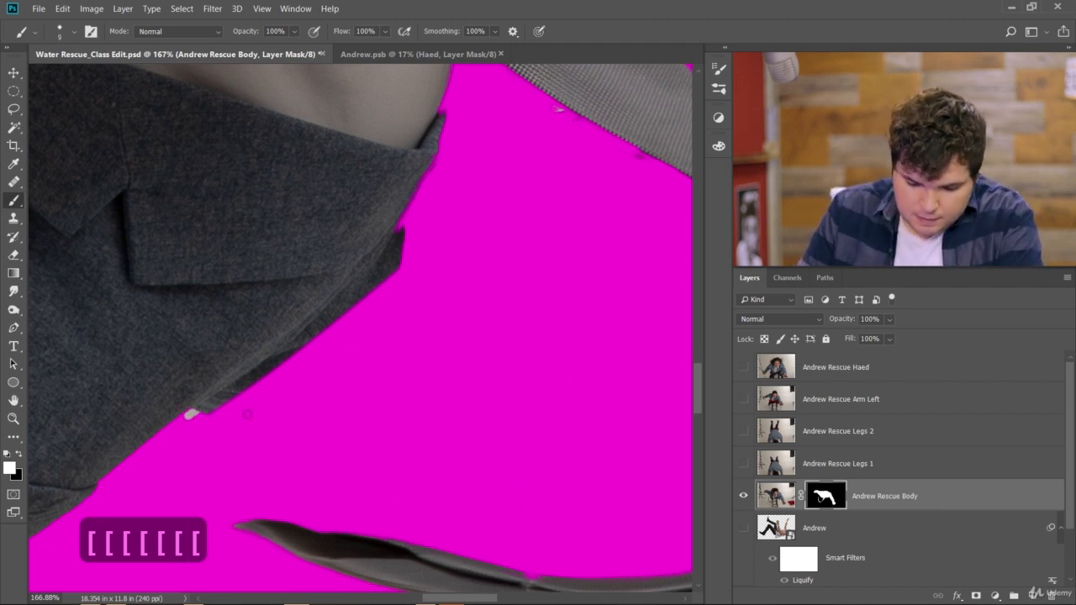
key(ctrl+z)
key(x)
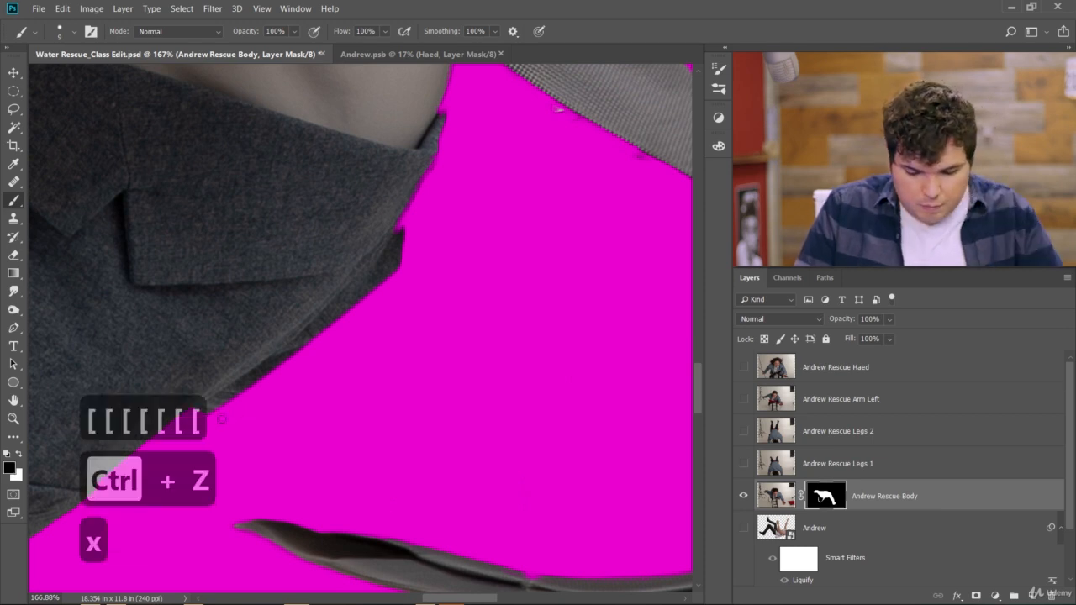
drag(210, 398, 402, 232)
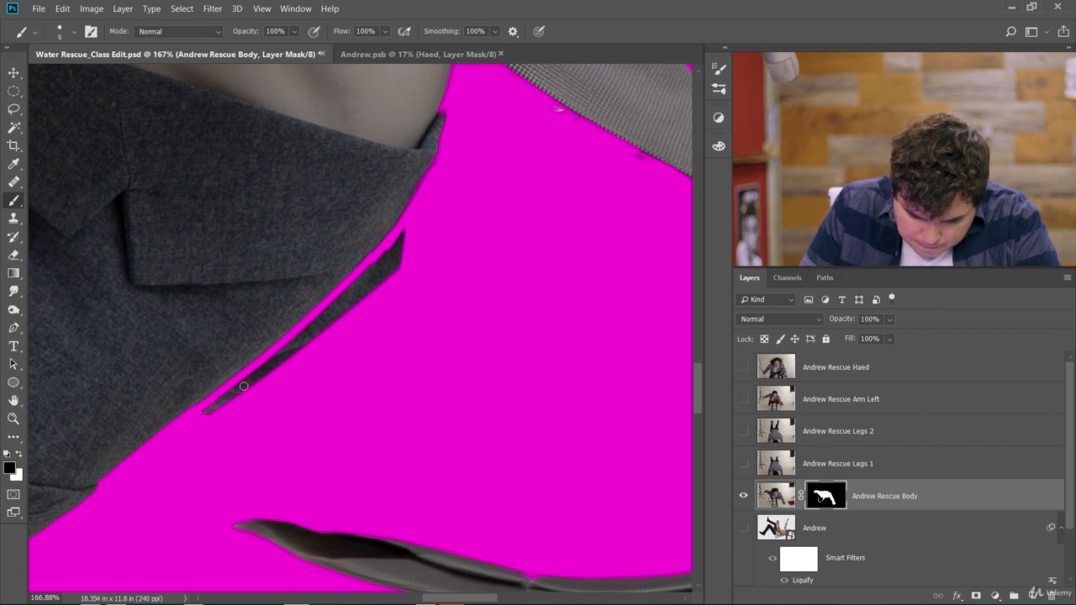
Paint out the leftover flap sliver below the jacket edge, enlarging the black Brush to size 20
mouse_move(201, 415)
mouse_down()
mouse_move(310, 334)
mouse_move(196, 433)
mouse_move(416, 227)
mouse_move(374, 287)
mouse_move(399, 253)
mouse_move(340, 315)
mouse_move(194, 438)
mouse_up()
key(bracketright)
key(bracketright)
key(bracketright)
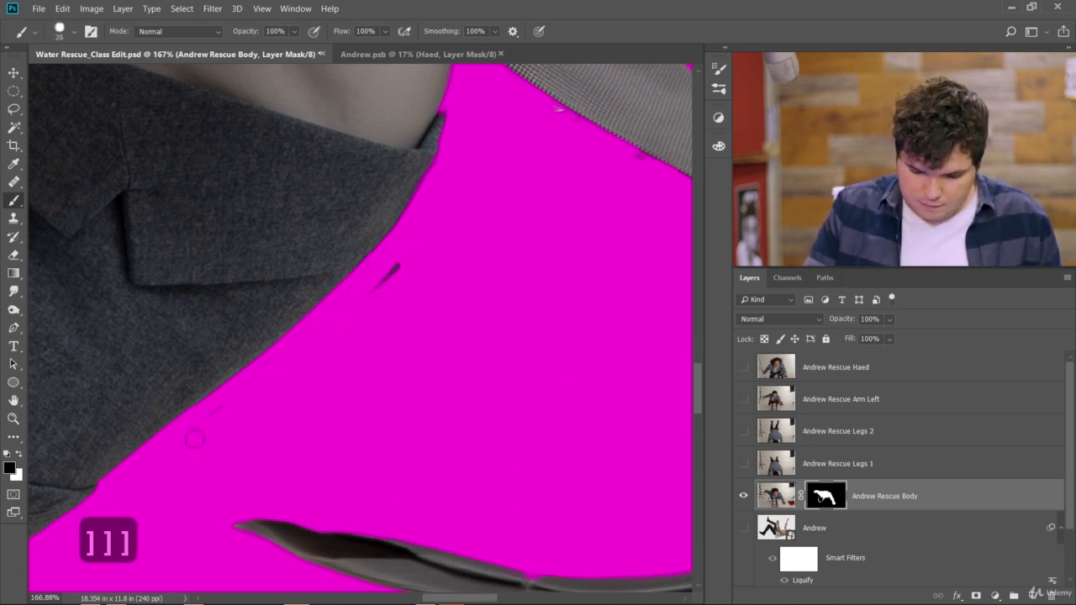
drag(429, 244, 376, 273)
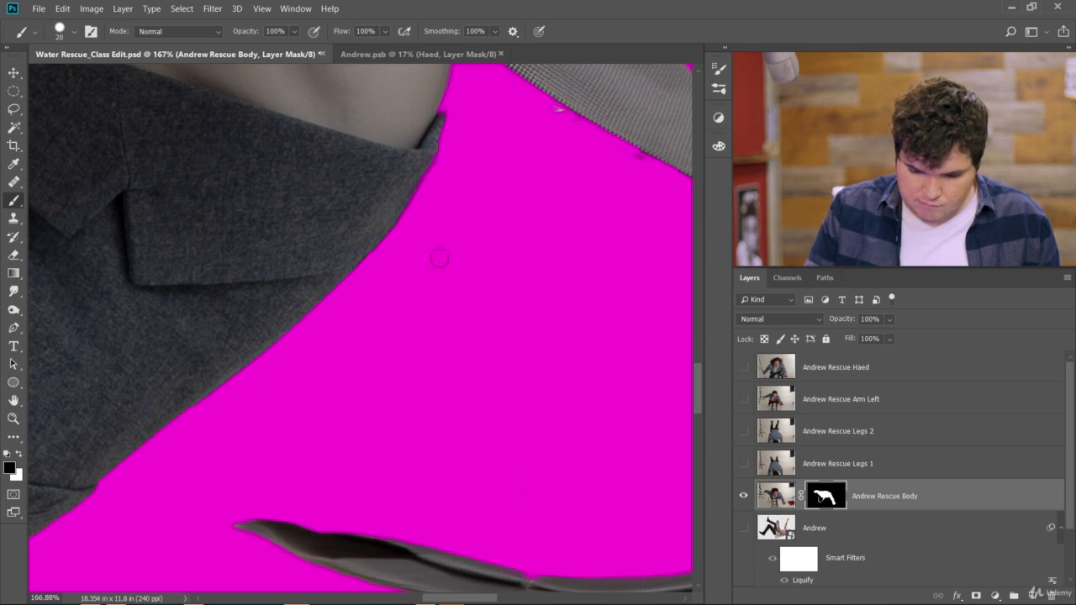
Touch up the shirt edge beside the tie with the white Brush at size 20, undoing the last stroke
drag(485, 349, 342, 536)
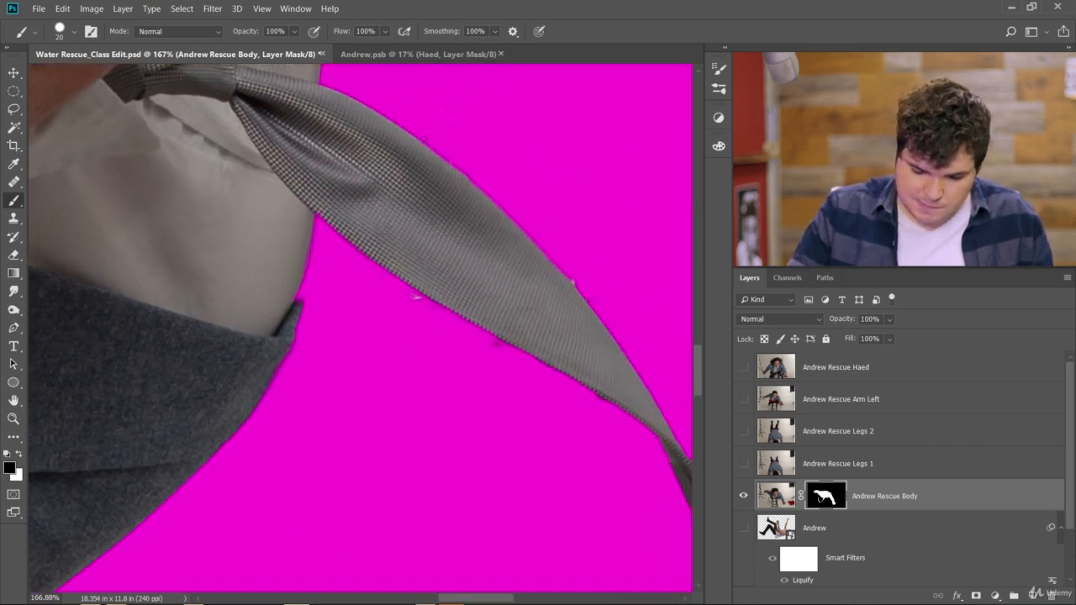
key(x)
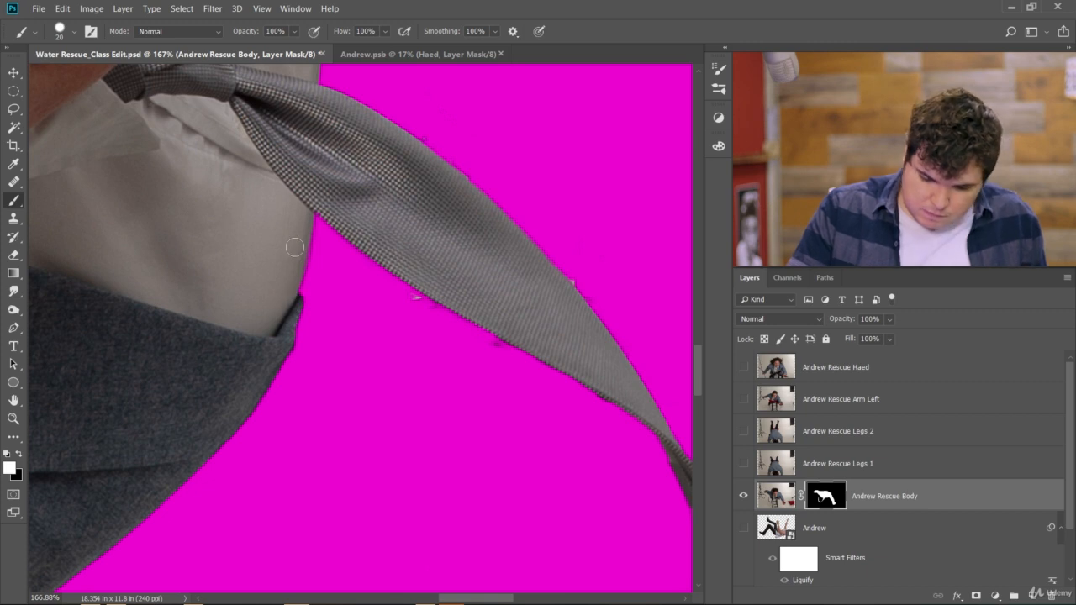
scroll(455, 300, up, 5)
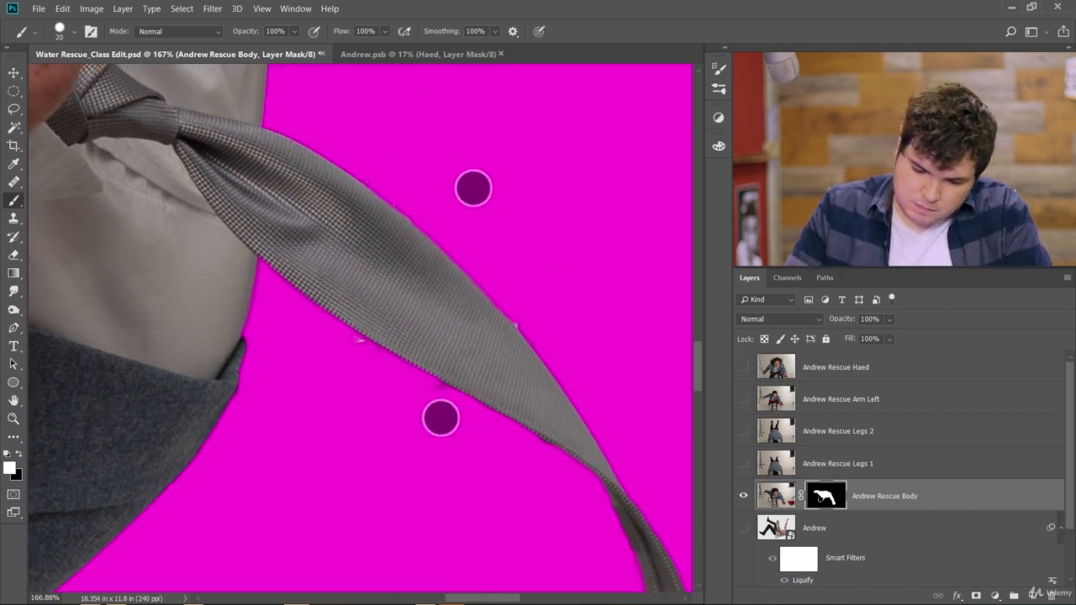
scroll(511, 318, up, 3)
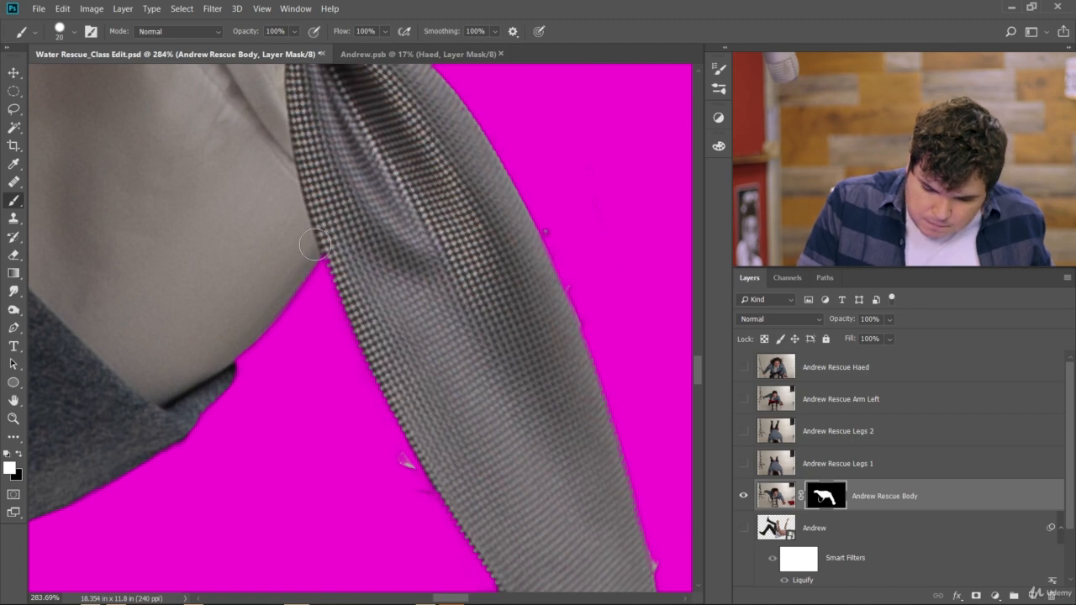
key(ctrl+z)
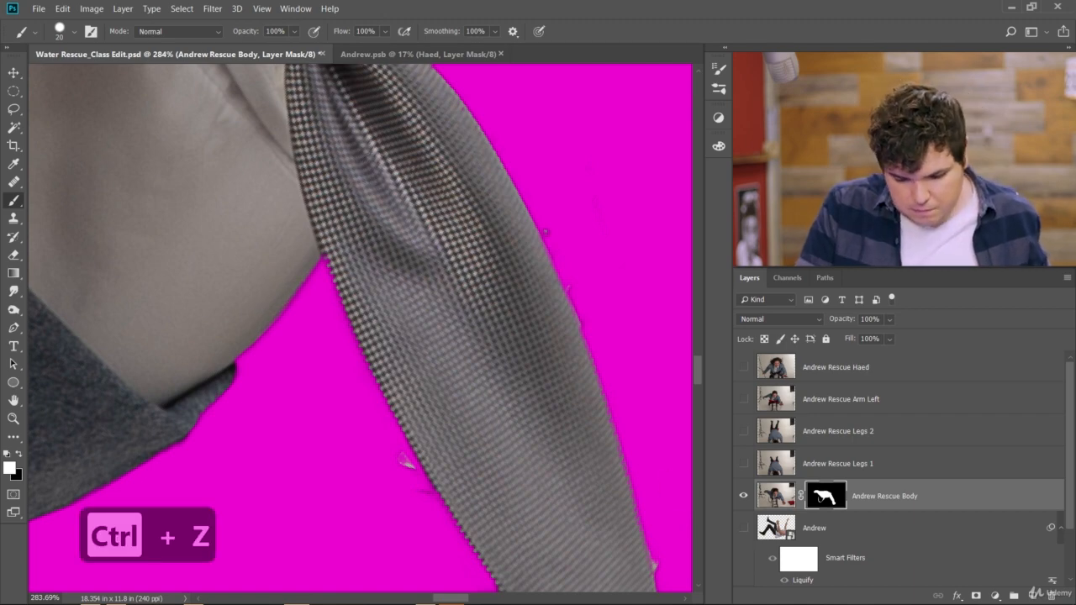
Restore the lapel's ragged lower corner and outer edge on the layer mask with the white size 20 Brush
drag(541, 203, 398, 423)
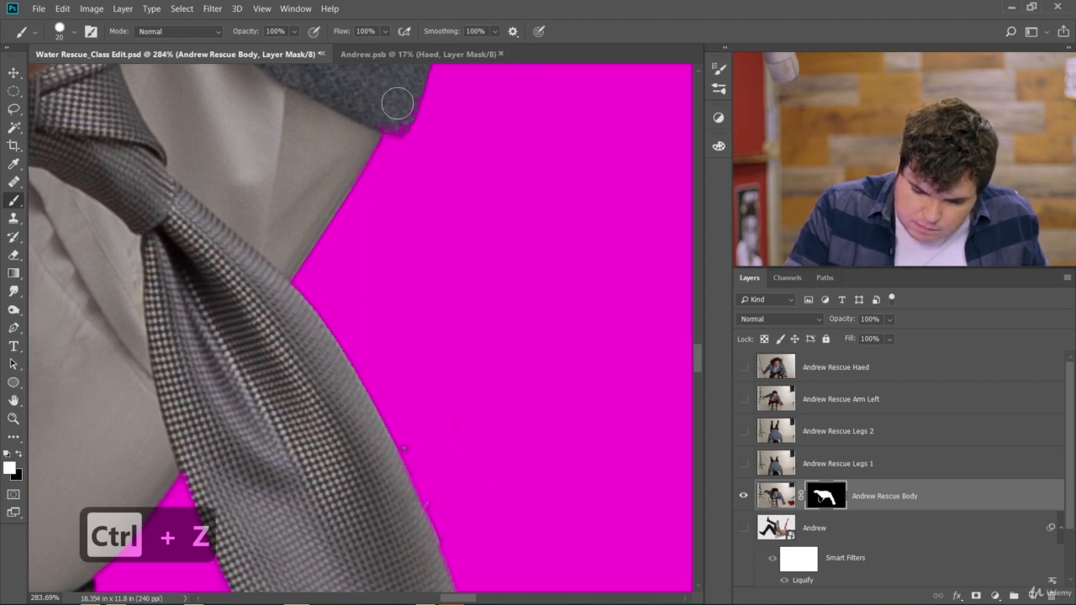
mouse_move(387, 112)
mouse_down()
mouse_move(397, 120)
mouse_move(390, 92)
mouse_move(402, 92)
mouse_move(389, 121)
mouse_move(373, 83)
mouse_up()
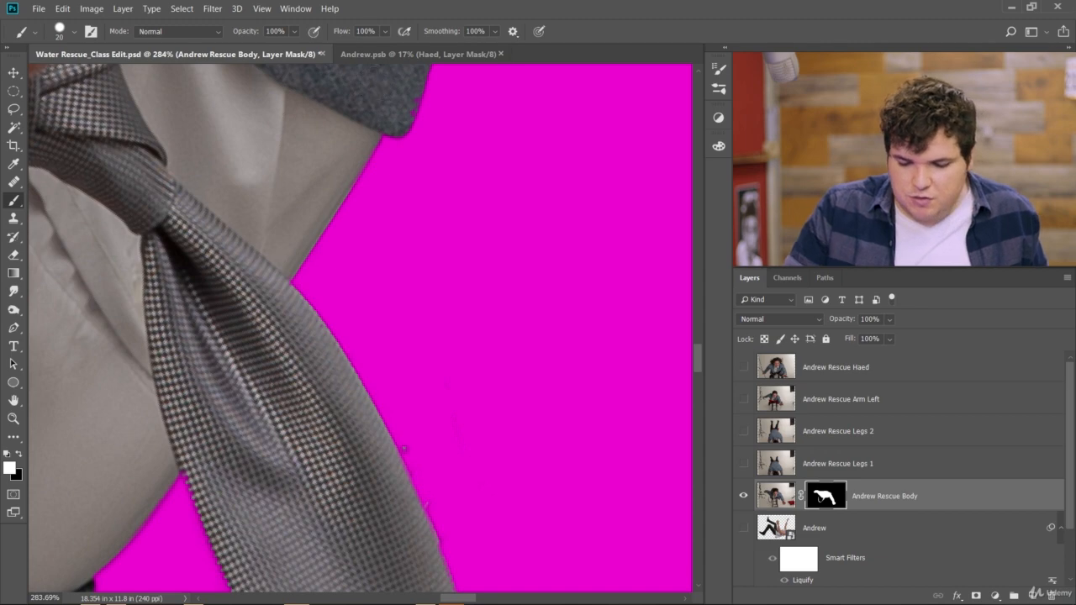
drag(532, 158, 394, 448)
mouse_move(263, 397)
mouse_down()
mouse_move(385, 116)
mouse_move(320, 246)
mouse_move(319, 293)
mouse_move(315, 283)
mouse_move(273, 349)
mouse_move(310, 285)
mouse_move(300, 298)
mouse_move(275, 354)
mouse_move(310, 291)
mouse_move(262, 383)
mouse_move(295, 308)
mouse_up()
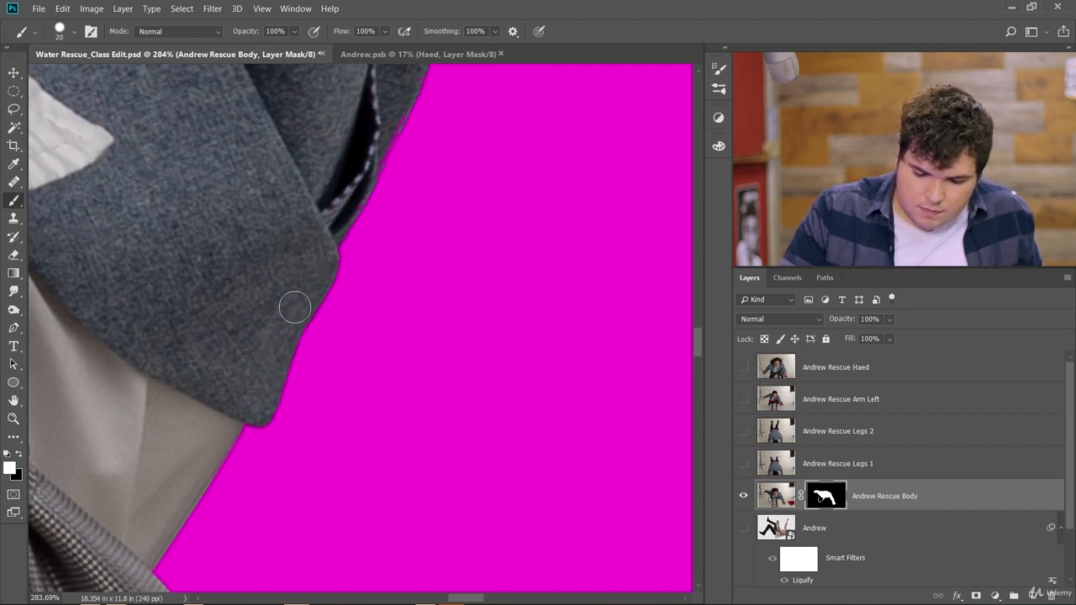
Smooth the jacket's side edge from the dark lining gap up towards the armpit with the white size 20 Brush
scroll(388, 375, up, 3)
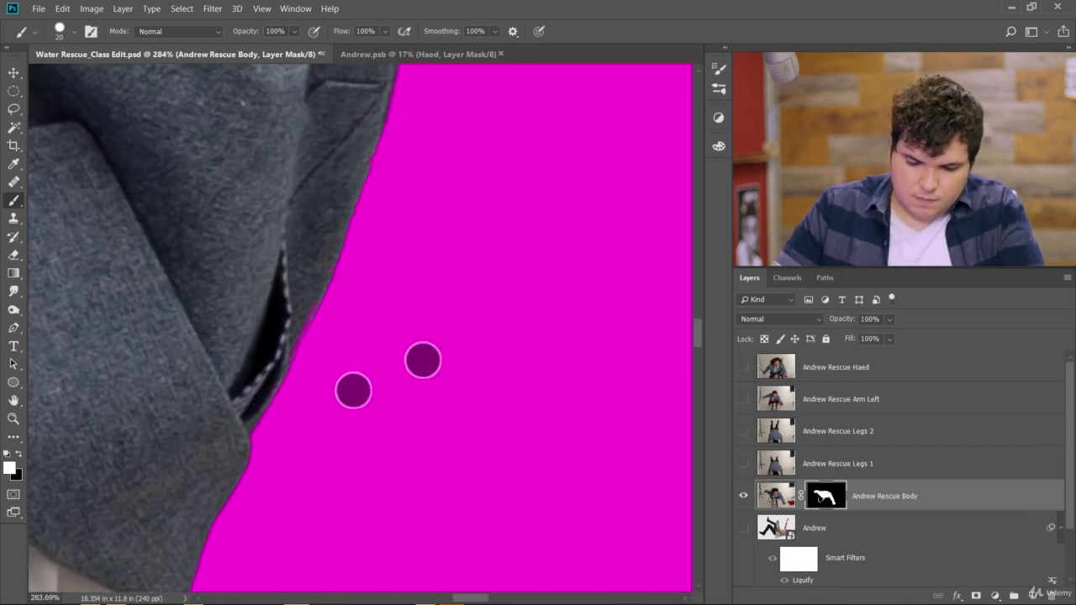
scroll(389, 375, up, 2)
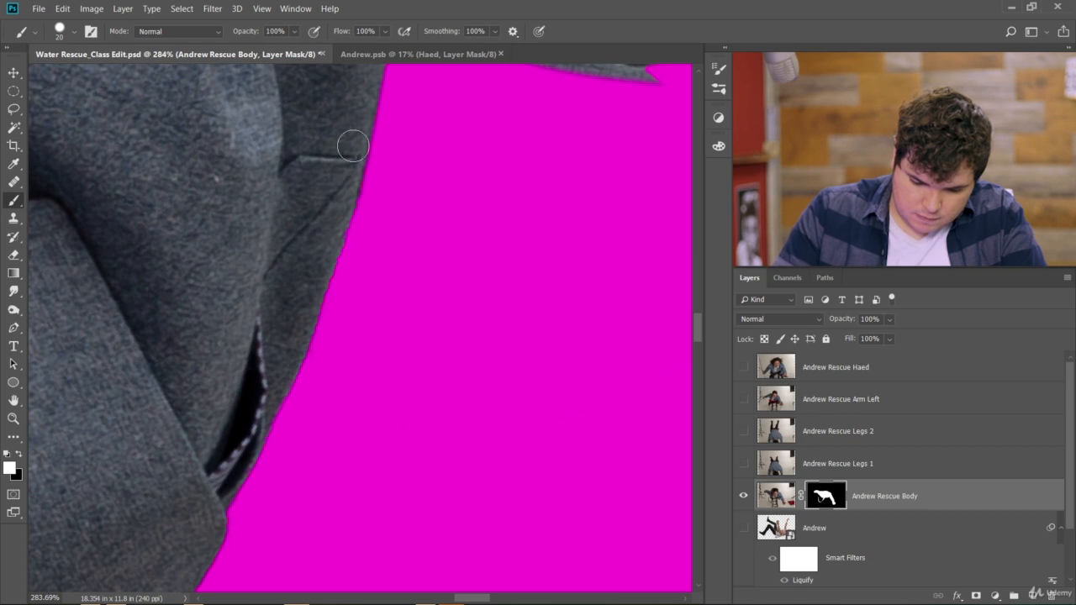
scroll(385, 392, up, 3)
scroll(386, 392, down, 3)
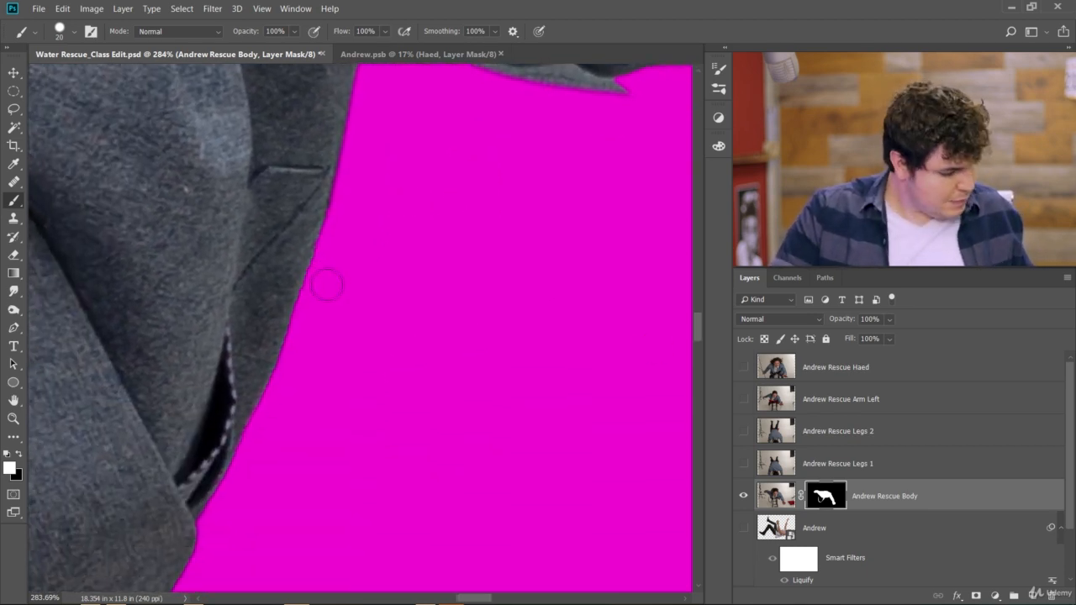
Refine the jacket's side edge on the layer mask with the black Brush, softened to 52% hardness and reduced to size 9
click(78, 31)
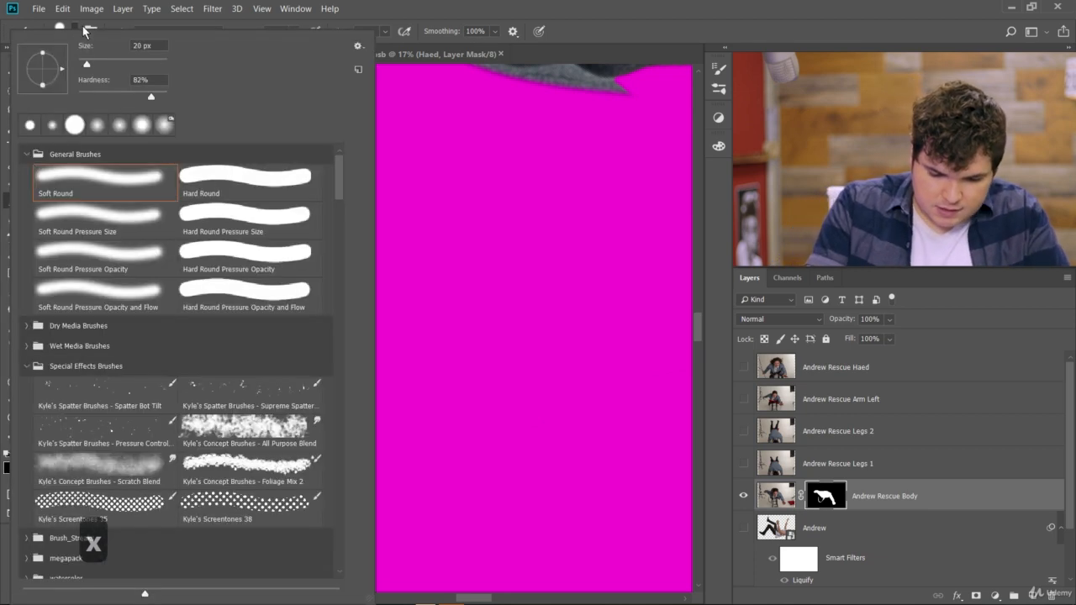
click(125, 96)
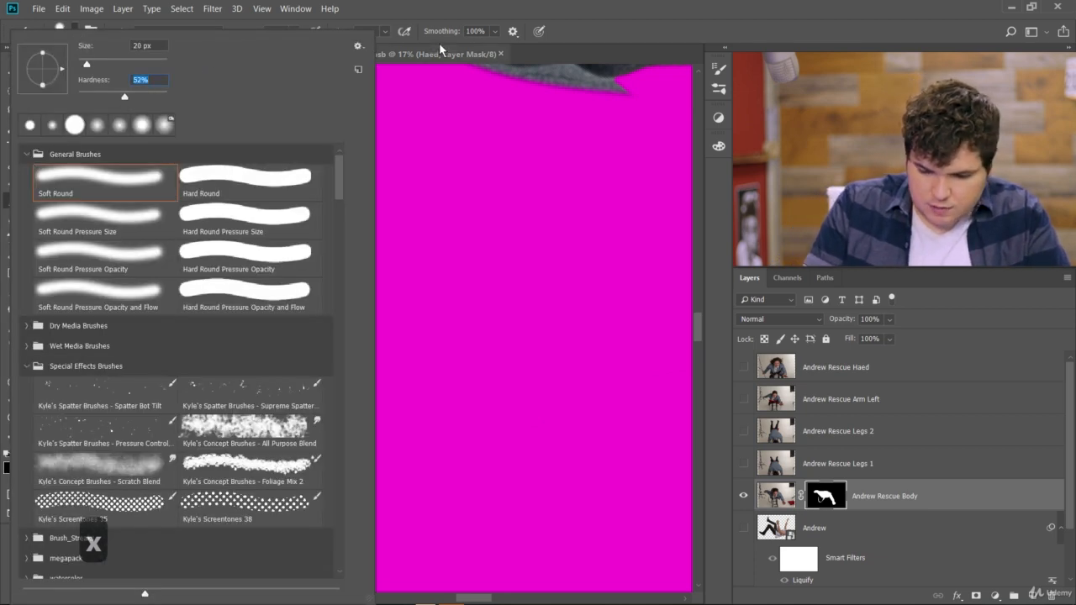
click(456, 15)
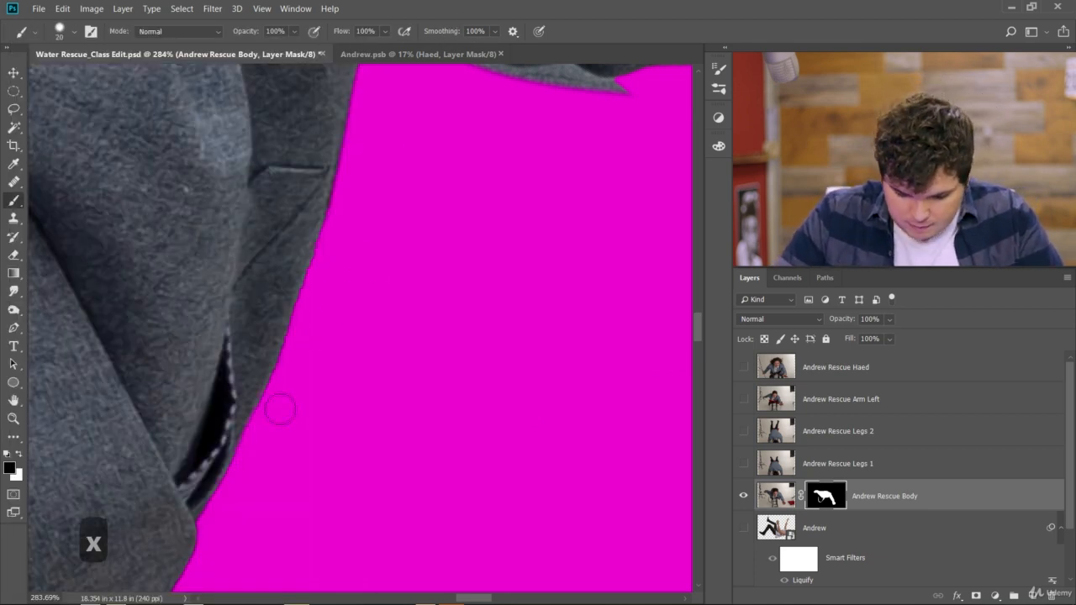
key(bracketleft)
key(bracketleft)
key(bracketleft)
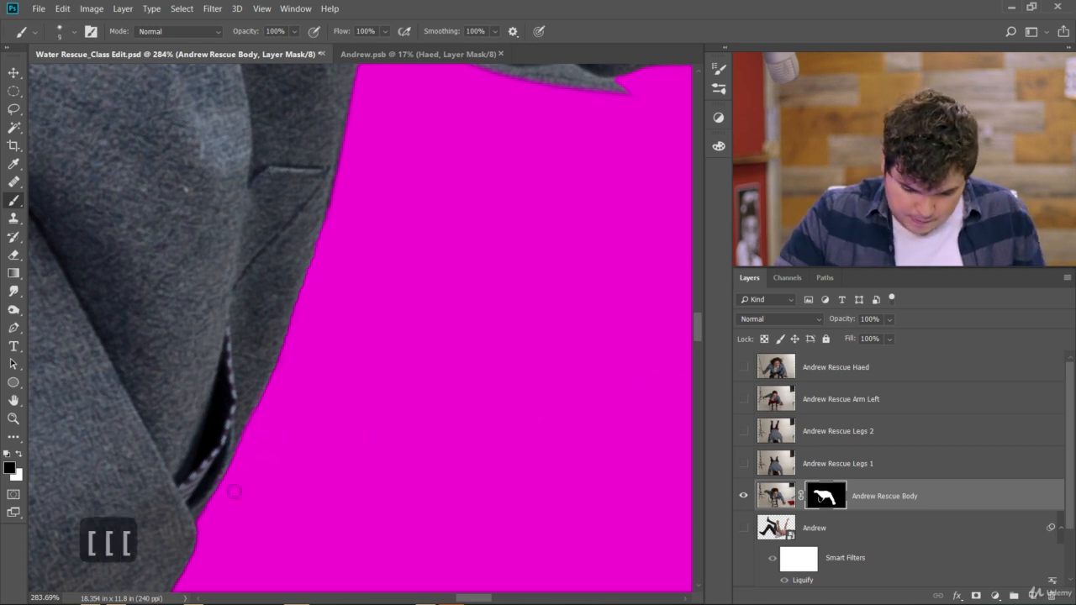
key(x)
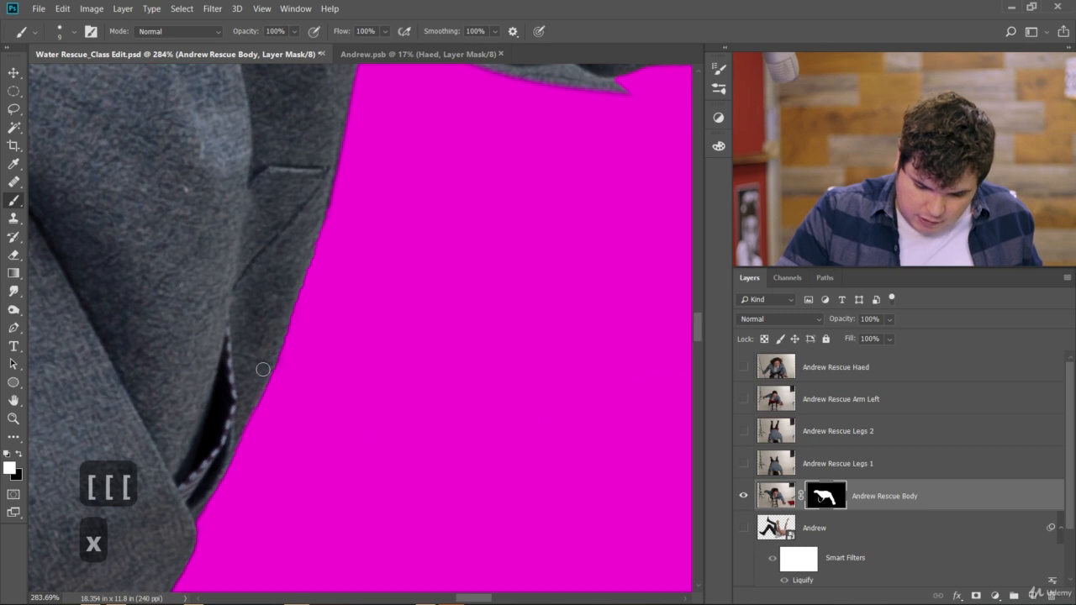
key(x)
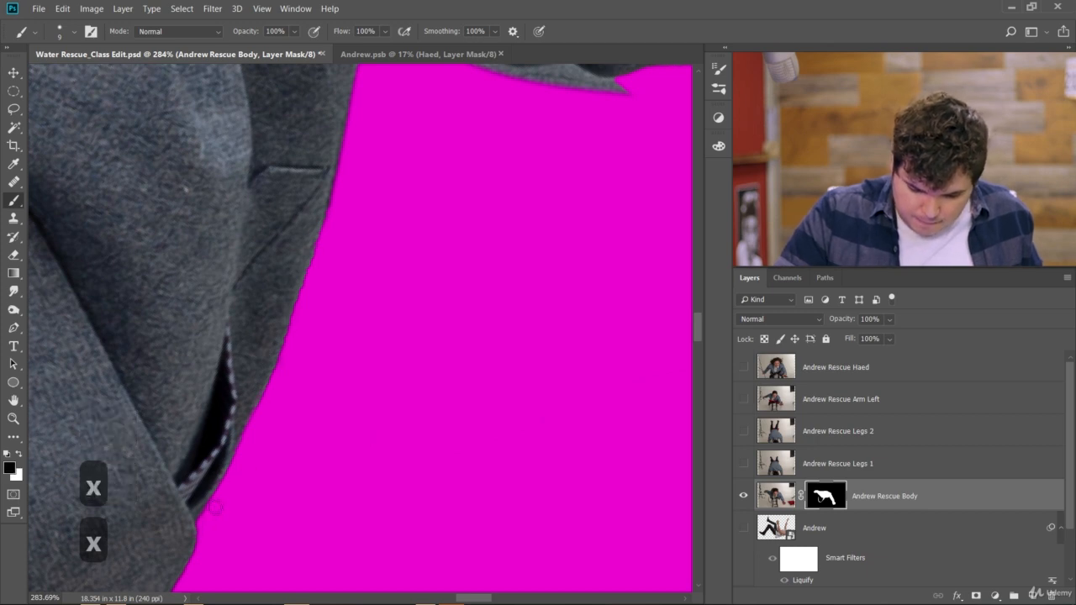
drag(284, 361, 296, 340)
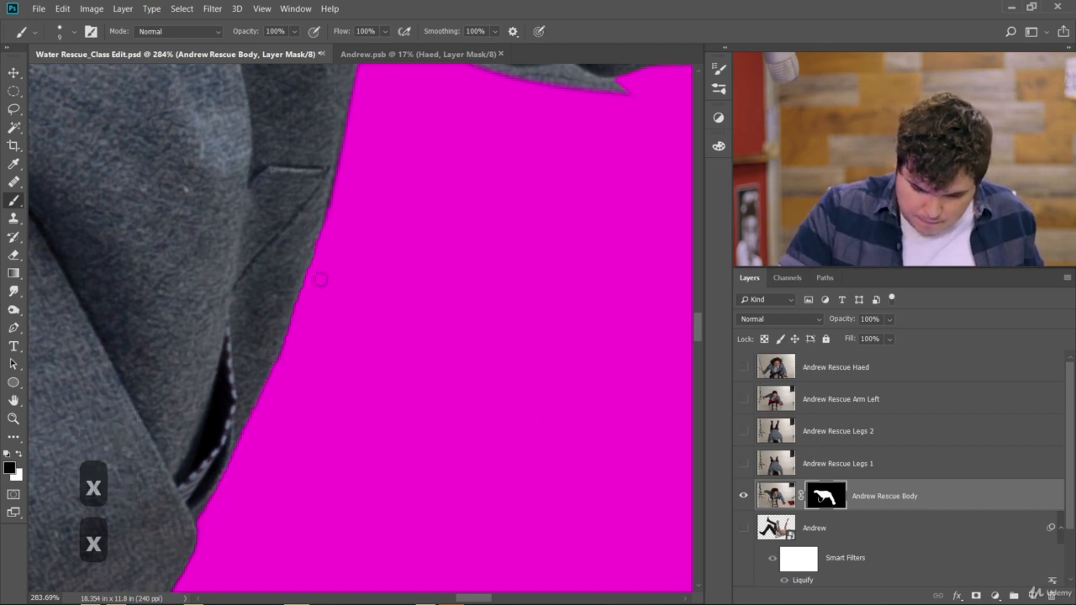
Paint out the jacket remnant in the armpit corner on the layer mask with the black size 9 Brush
scroll(411, 346, up, 2)
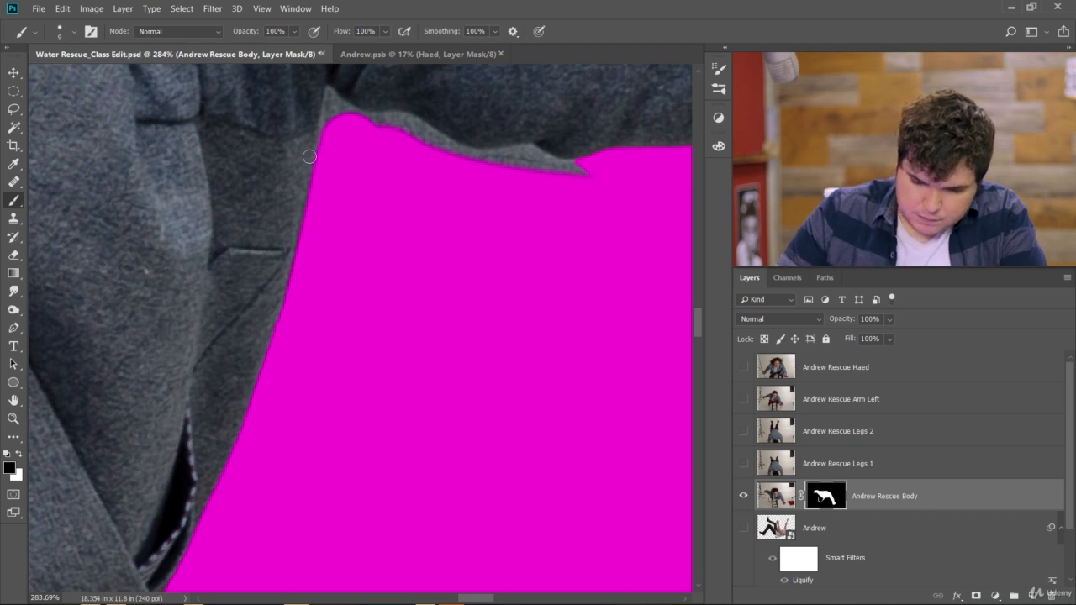
scroll(441, 382, up, 5)
click(315, 289)
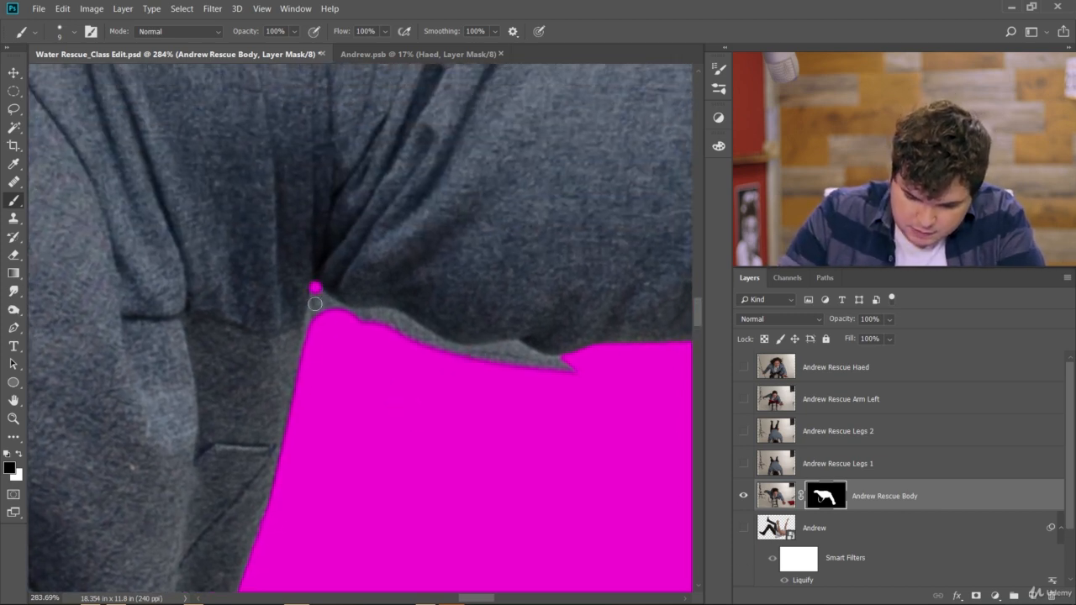
shift+click(314, 305)
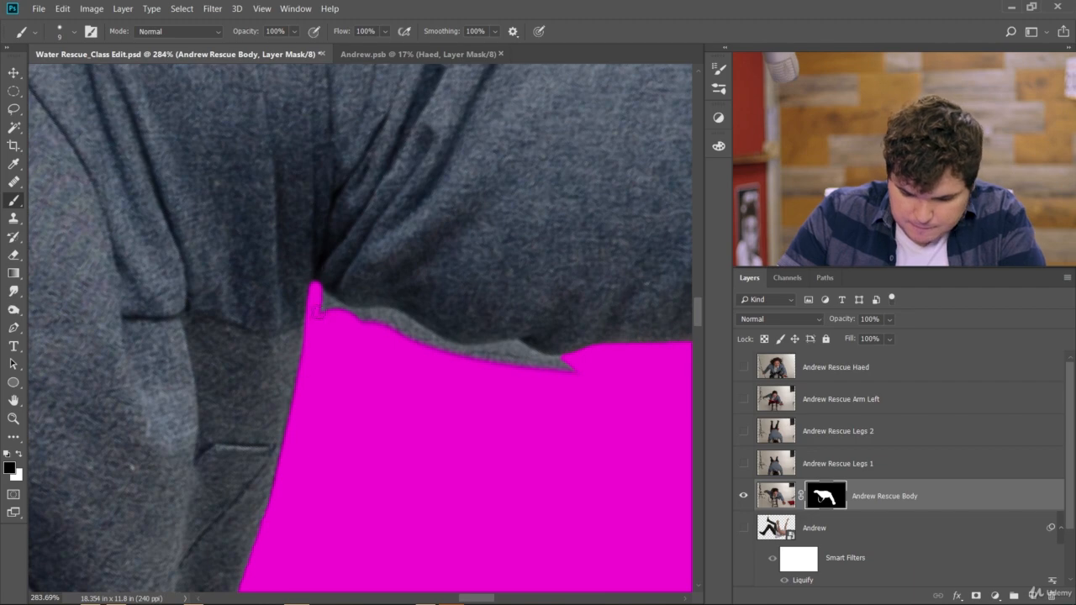
Paint a thin straight black line across the outstretched arm's sleeve, above the wrist, on the layer mask
drag(432, 485, 519, 380)
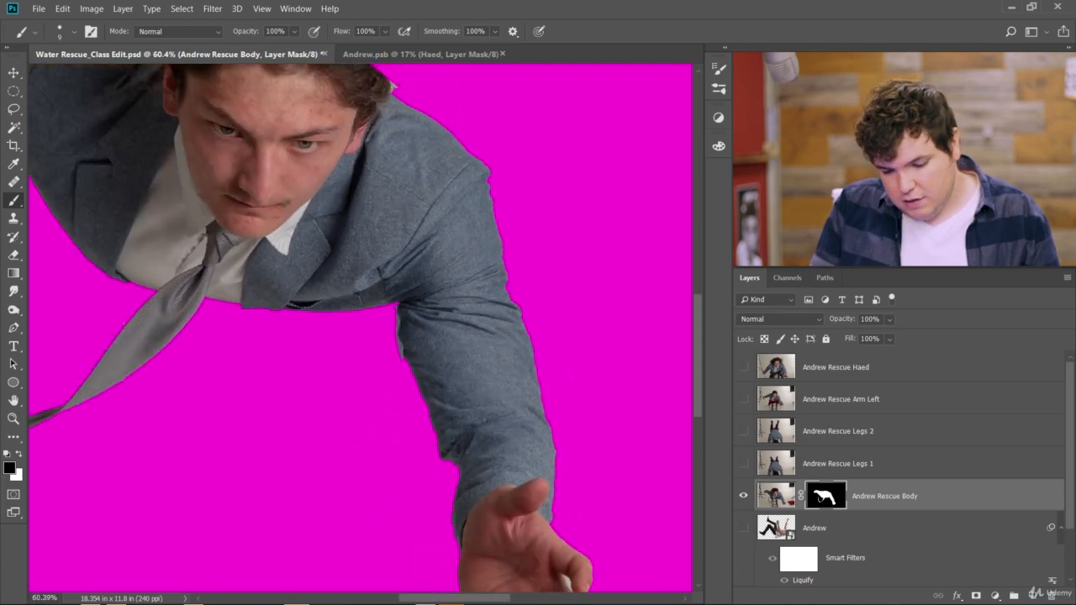
drag(505, 420, 488, 364)
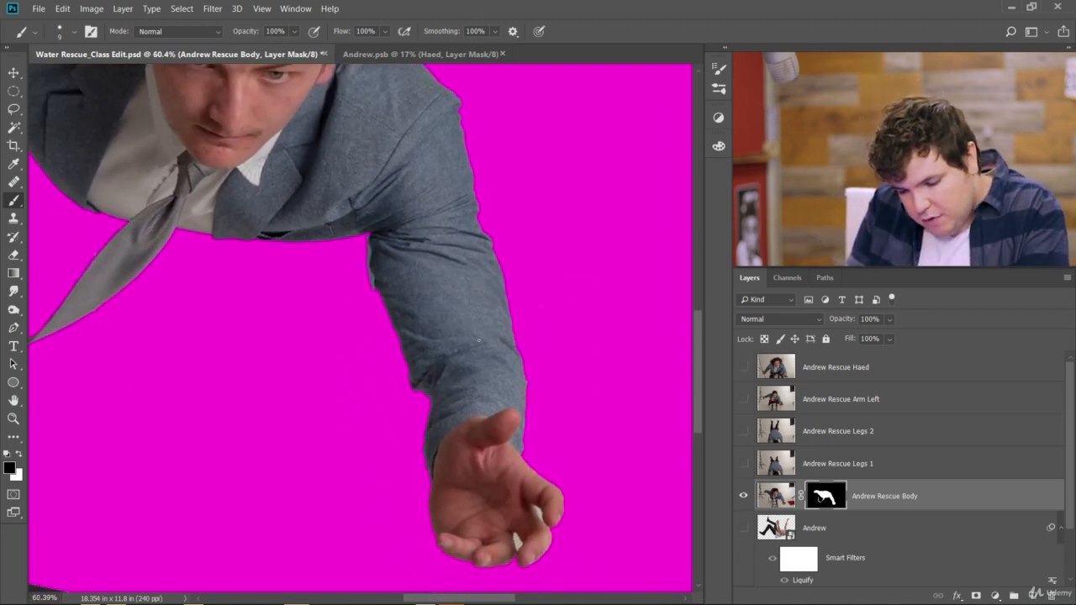
drag(402, 347, 511, 327)
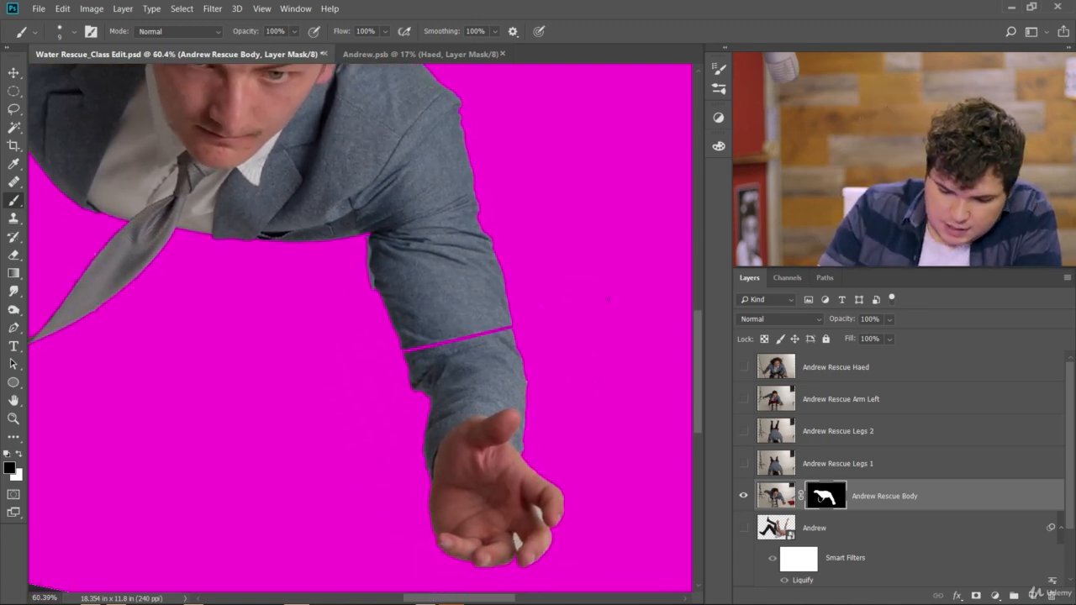
drag(610, 263, 670, 242)
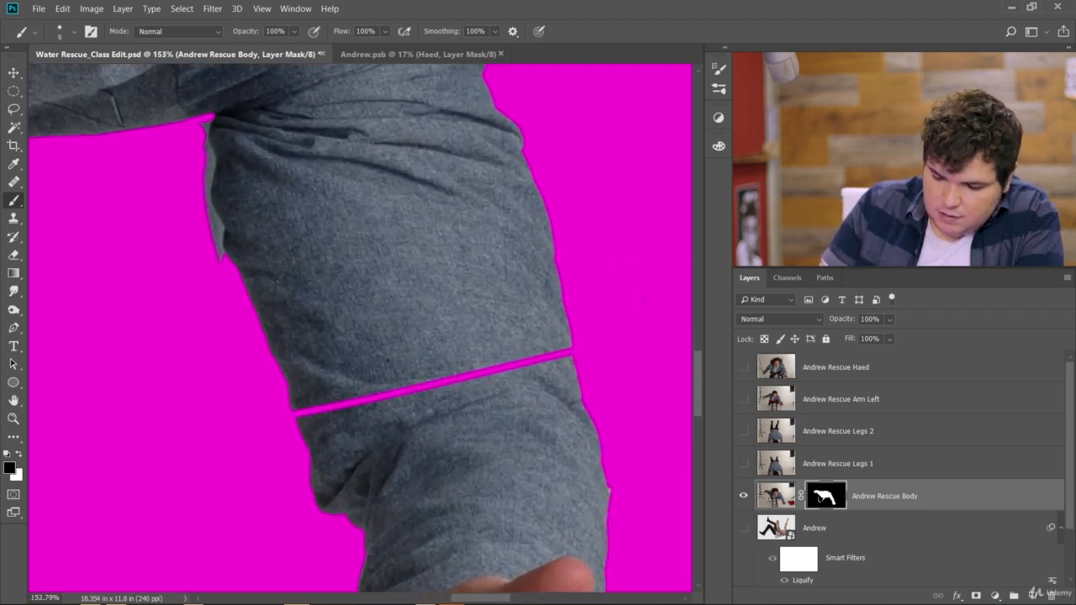
Mask out the forearm and hand below the sleeve line with the black Brush enlarged to size 300
scroll(360, 328, down, 5)
key(])
key(])
key(])
key(])
key(])
key(])
key(])
key(])
key(])
key(])
key(])
key(])
key(])
key(])
key(])
key(])
key(])
key(])
key(])
key(])
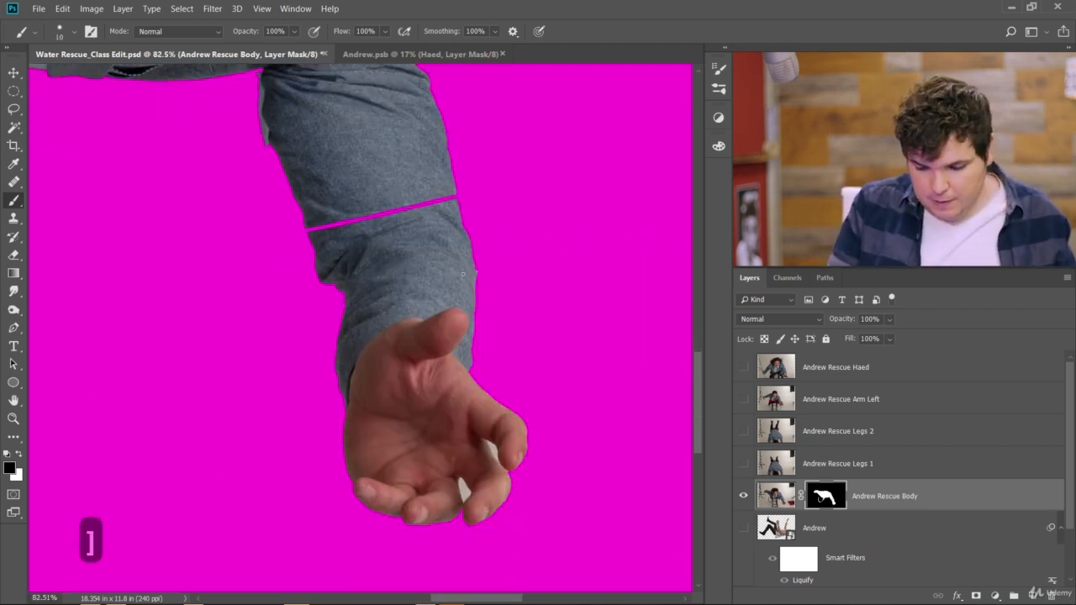
mouse_move(403, 270)
mouse_down()
mouse_move(384, 284)
mouse_move(453, 253)
mouse_move(252, 281)
mouse_move(510, 228)
mouse_move(435, 257)
mouse_move(467, 335)
mouse_move(512, 355)
mouse_move(372, 476)
mouse_move(416, 468)
mouse_up()
mouse_move(324, 496)
mouse_down()
mouse_move(375, 494)
mouse_move(271, 396)
mouse_move(284, 396)
mouse_up()
Paint out the lower half of the fabric sliver along the inner sleeve edge with the black Brush reduced to size 9
scroll(421, 405, up, 5)
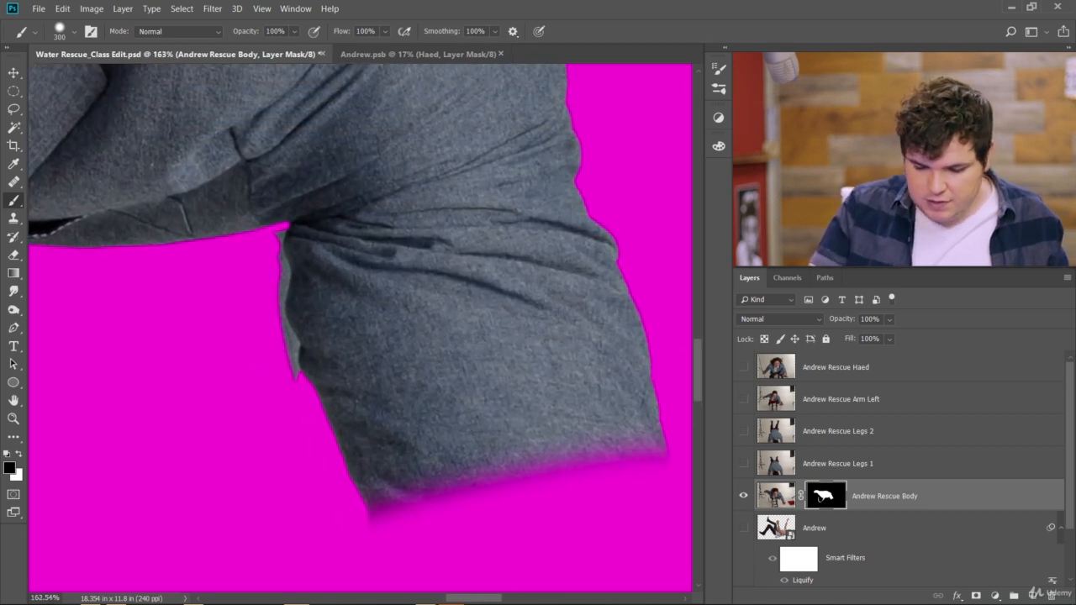
key(bracketleft)
key(bracketleft)
key(bracketleft)
key(bracketleft)
key(bracketleft)
key(bracketleft)
key(bracketleft)
key(bracketleft)
key(bracketleft)
key(bracketleft)
key(bracketleft)
key(bracketleft)
key(bracketleft)
key(bracketleft)
key(bracketleft)
key(bracketleft)
key(bracketleft)
key(bracketleft)
key(bracketleft)
key(bracketleft)
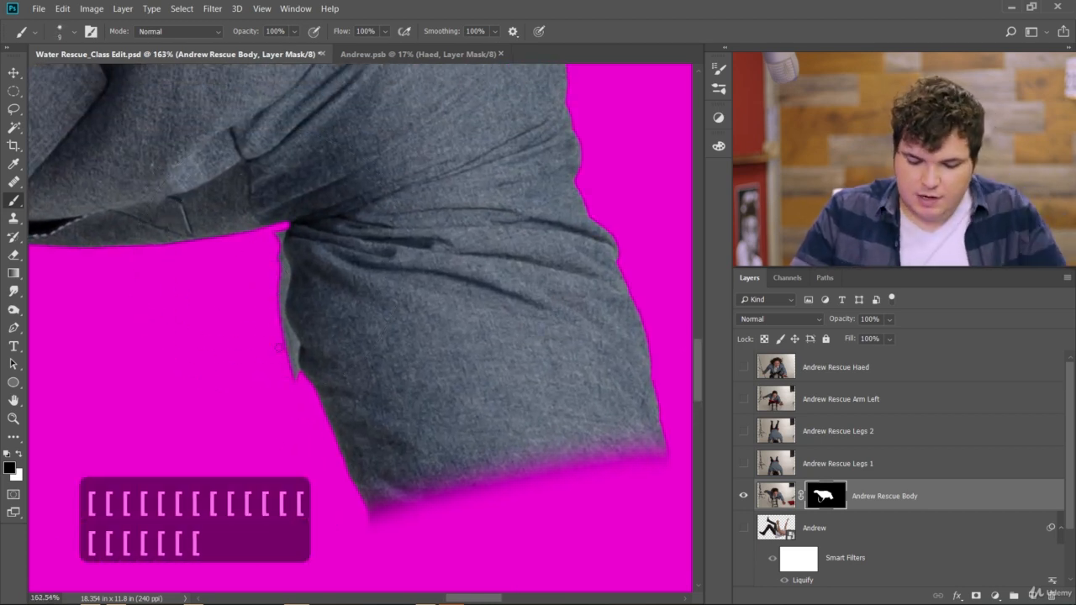
scroll(459, 332, up, 5)
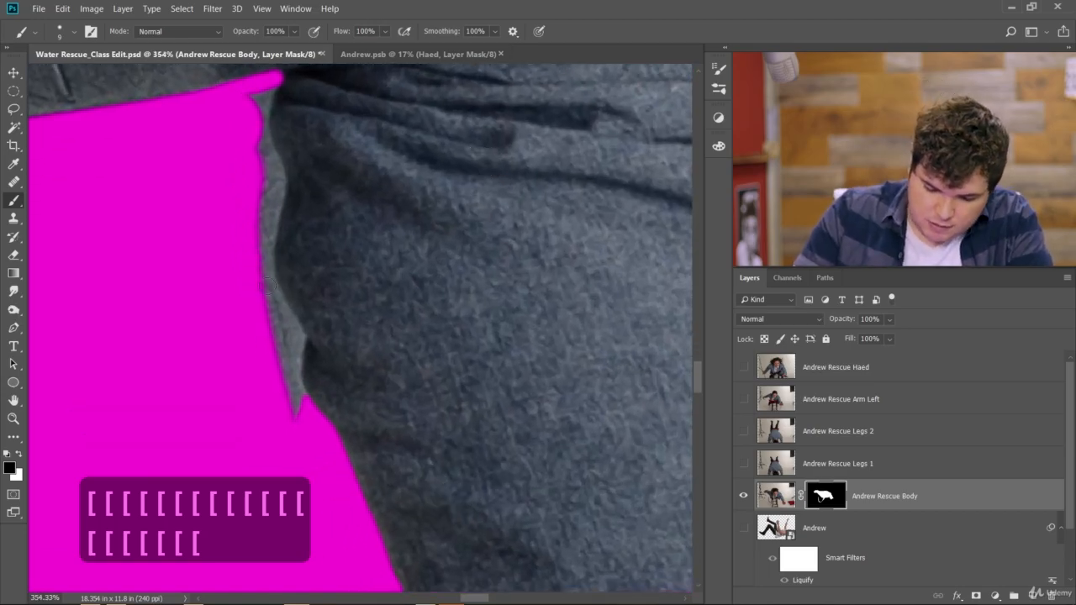
mouse_move(280, 306)
mouse_down()
mouse_move(296, 336)
mouse_move(278, 302)
mouse_up()
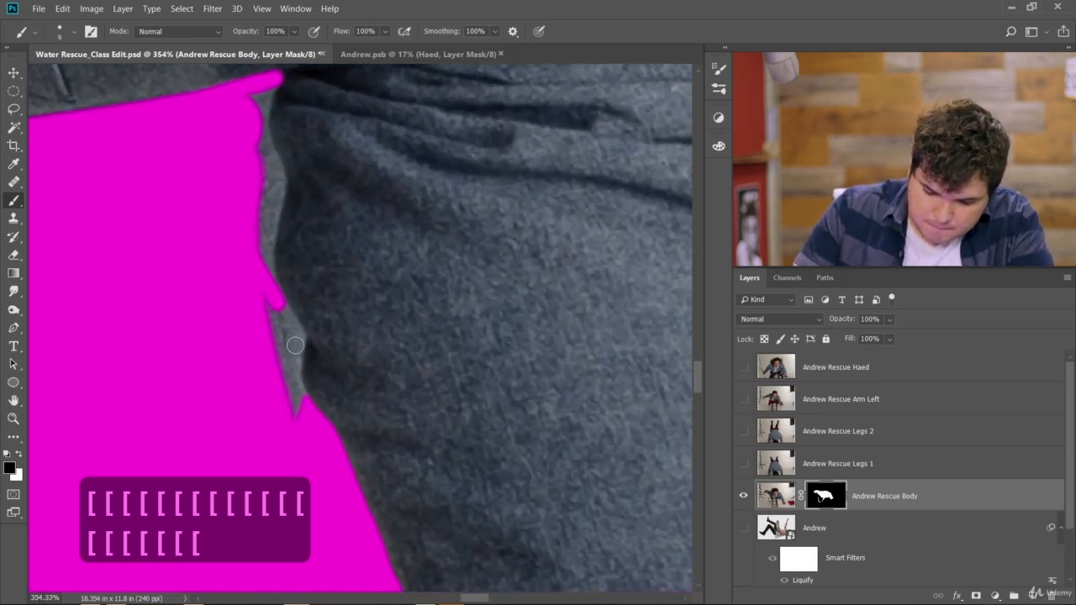
mouse_move(293, 337)
mouse_down()
mouse_move(289, 384)
mouse_move(308, 441)
mouse_move(293, 349)
mouse_move(312, 432)
mouse_up()
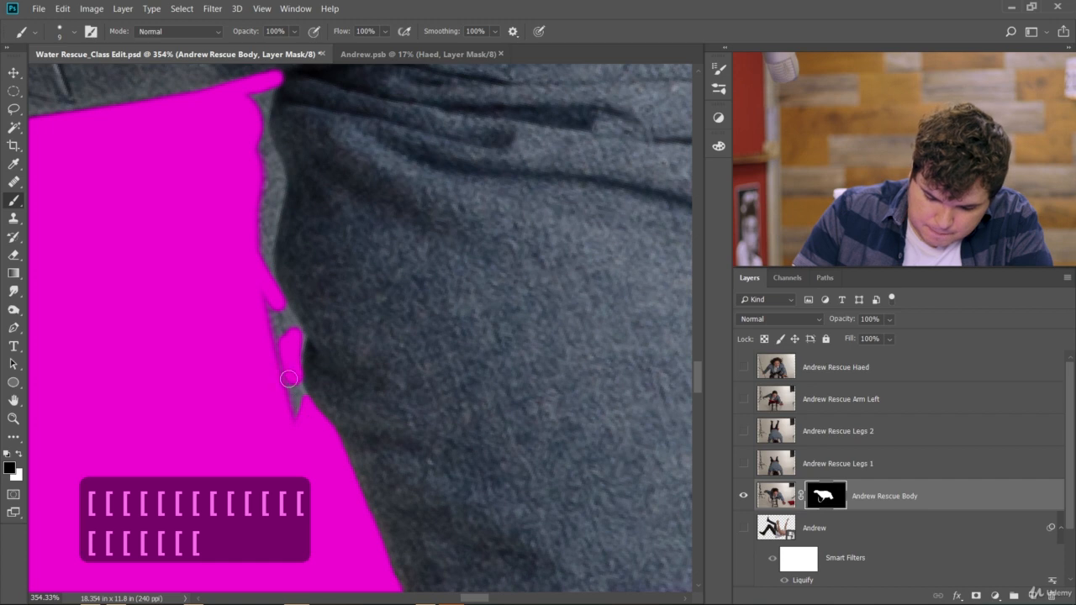
drag(289, 379, 319, 436)
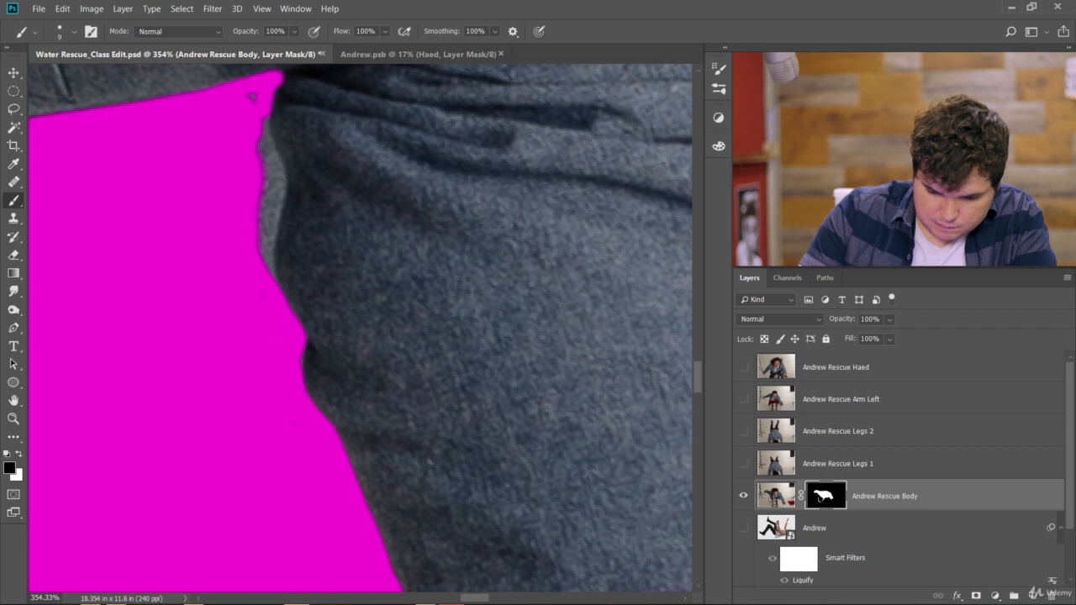
Remove the upper part of the sleeve's fabric sliver up to the armpit with black strokes, undoing and redoing a misplaced one
drag(267, 144, 274, 275)
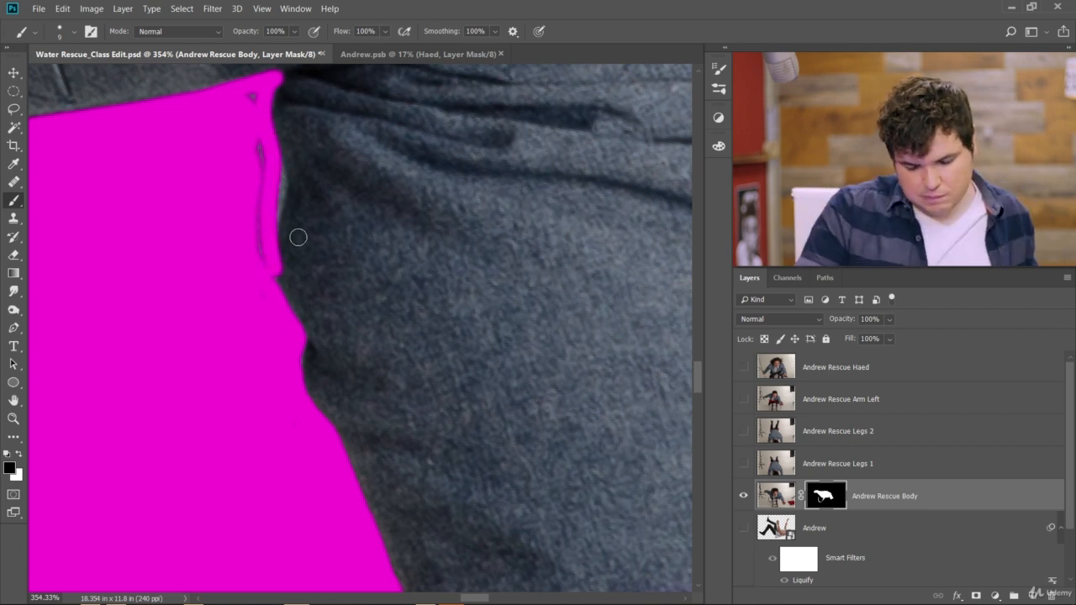
key(ctrl+z)
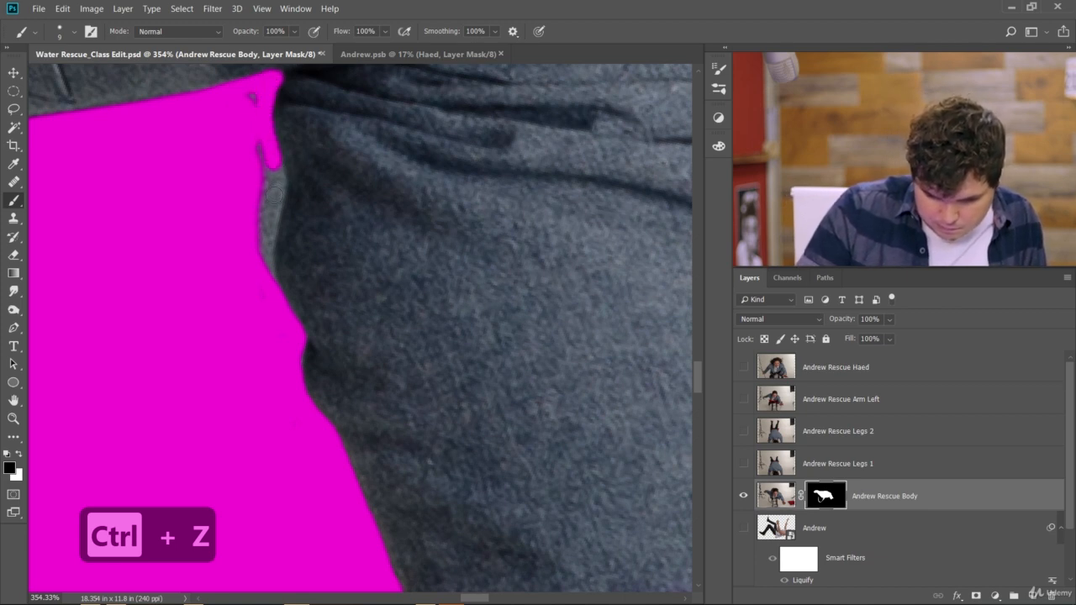
drag(273, 172, 267, 254)
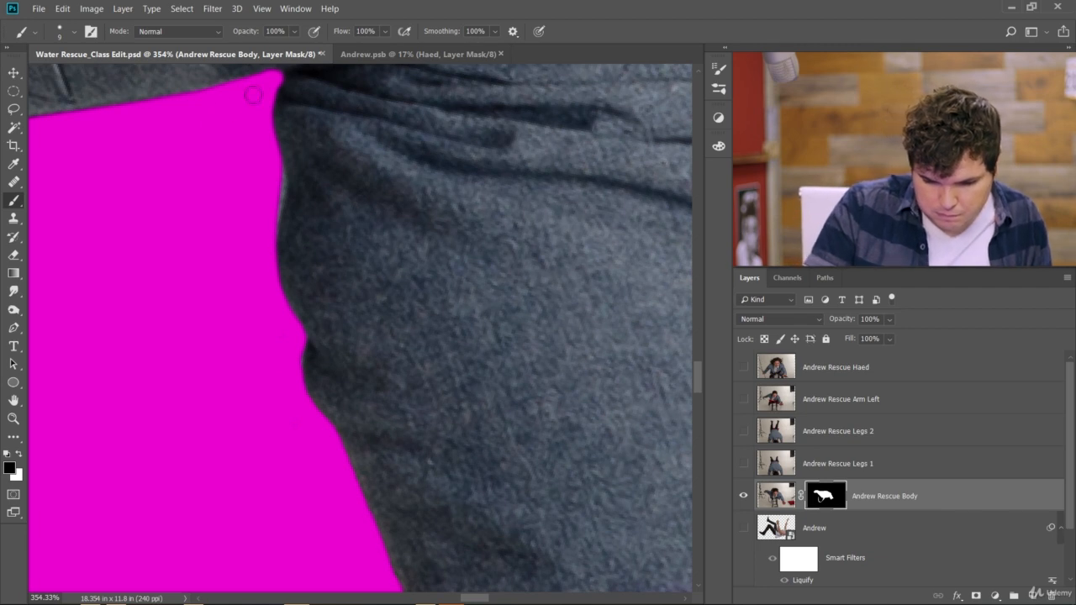
scroll(429, 315, down, 4)
scroll(434, 334, up, 5)
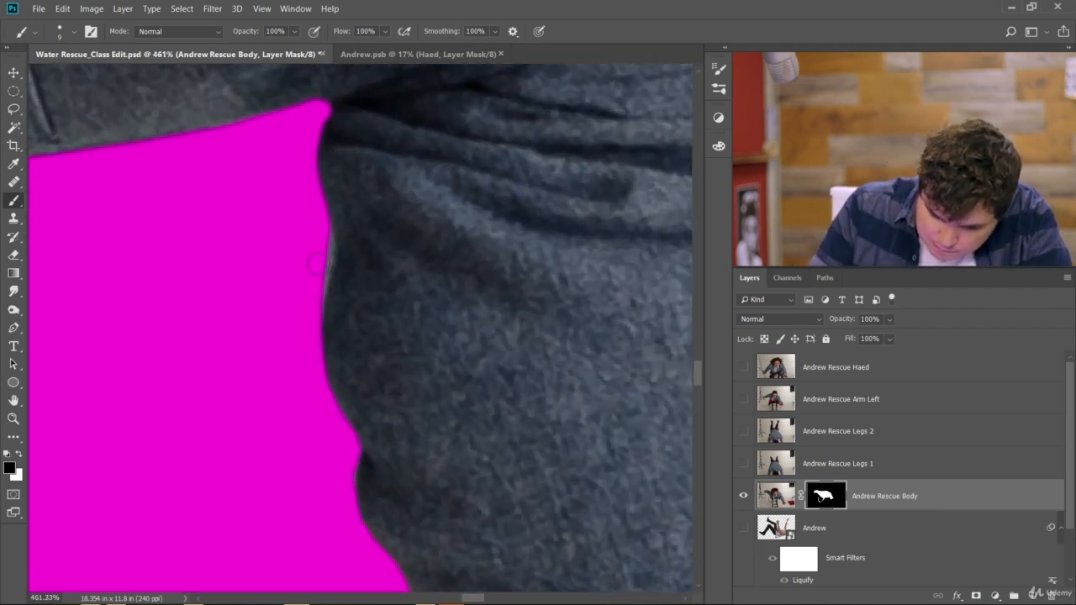
drag(307, 317, 316, 269)
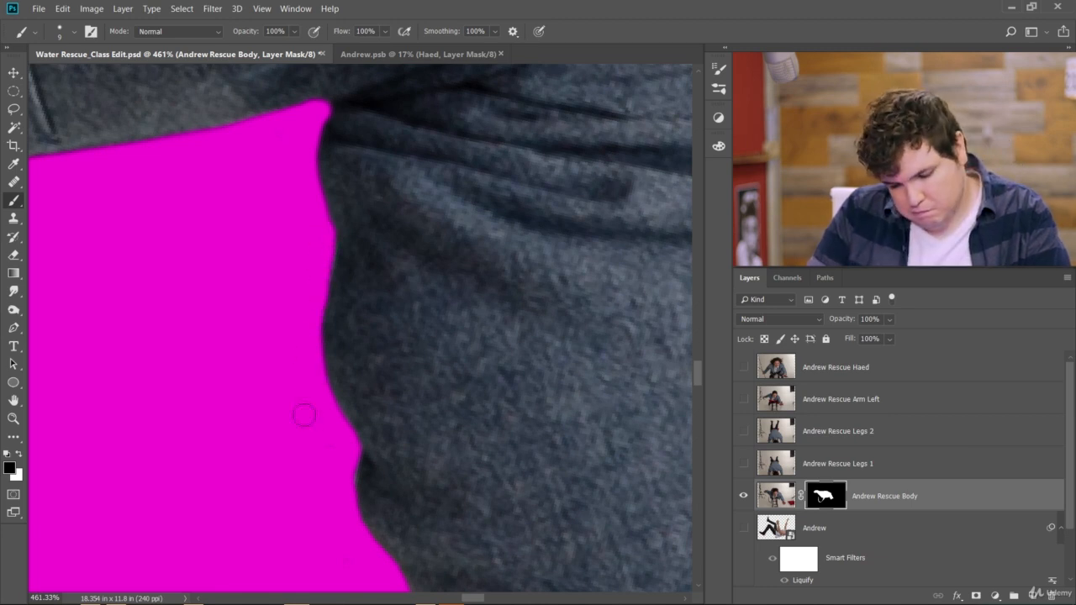
Touch up the jacket edge beside the armpit notch on the layer mask with the white size 9 Brush
scroll(451, 316, down, 5)
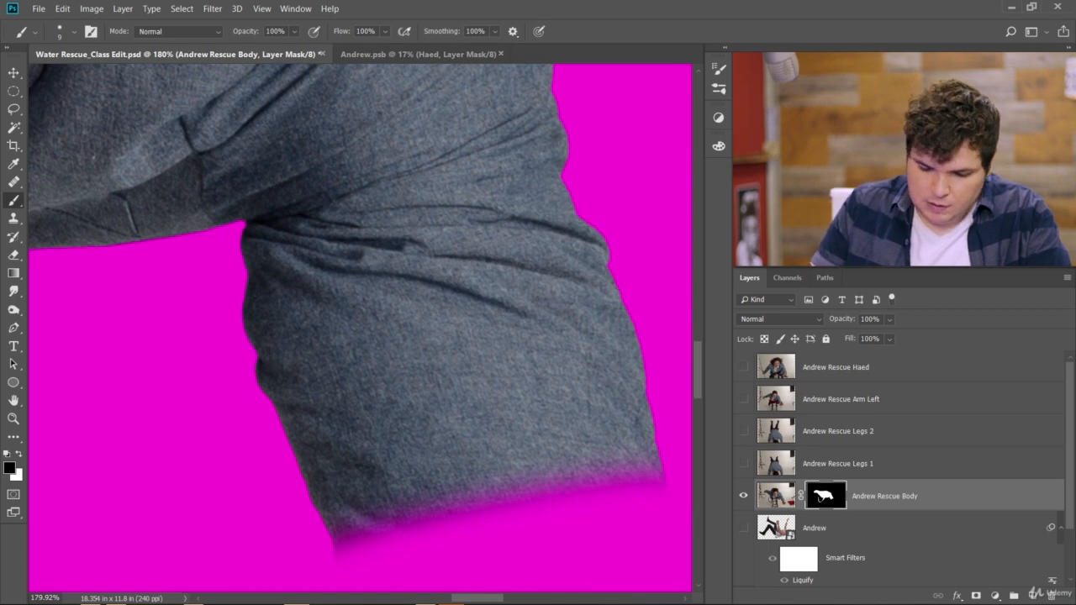
scroll(445, 340, down, 2)
scroll(445, 340, up, 6)
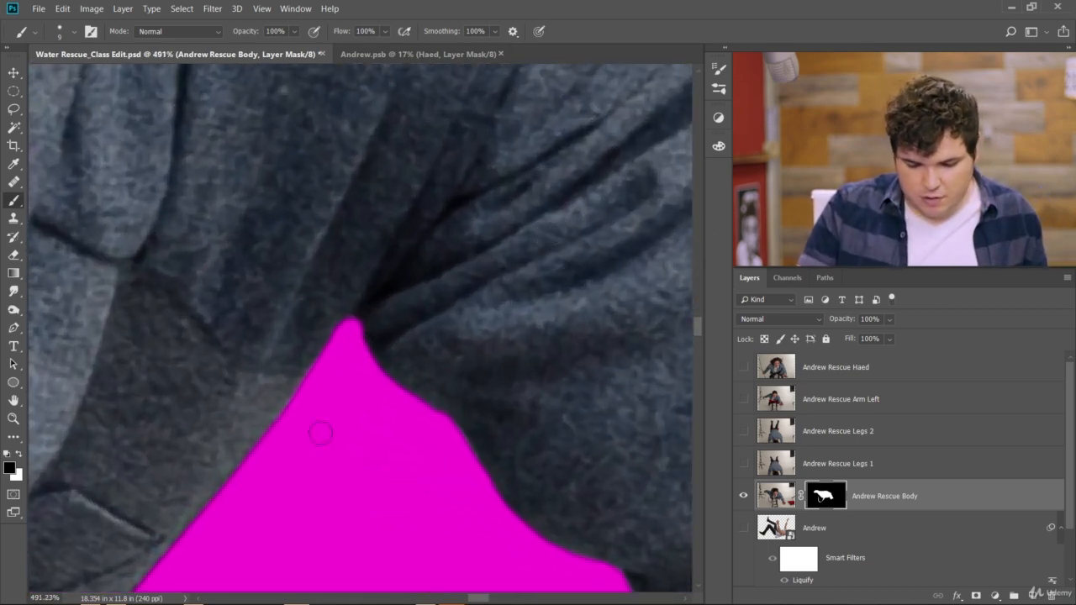
key(x)
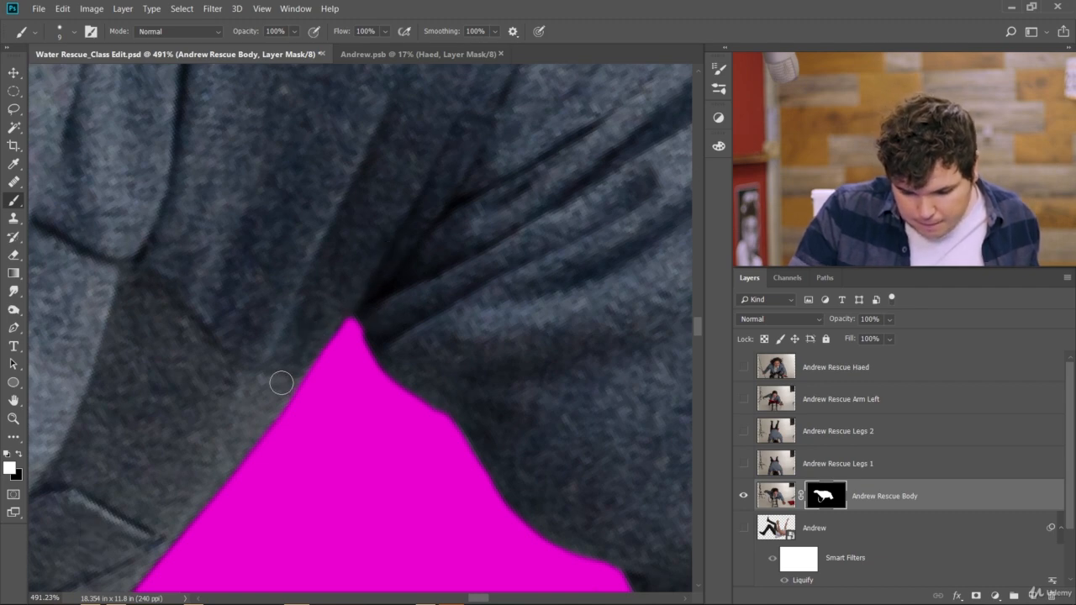
Paint out part of the light background remnant between the hair and shoulder on the layer mask with the black size 9 Brush
scroll(387, 373, down, 9)
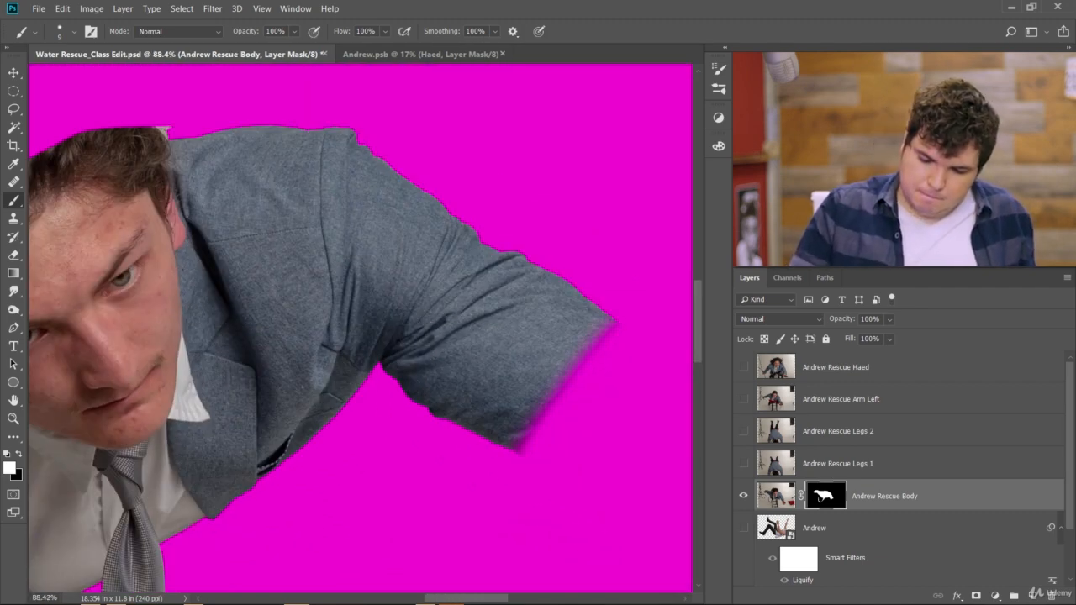
scroll(353, 256, up, 7)
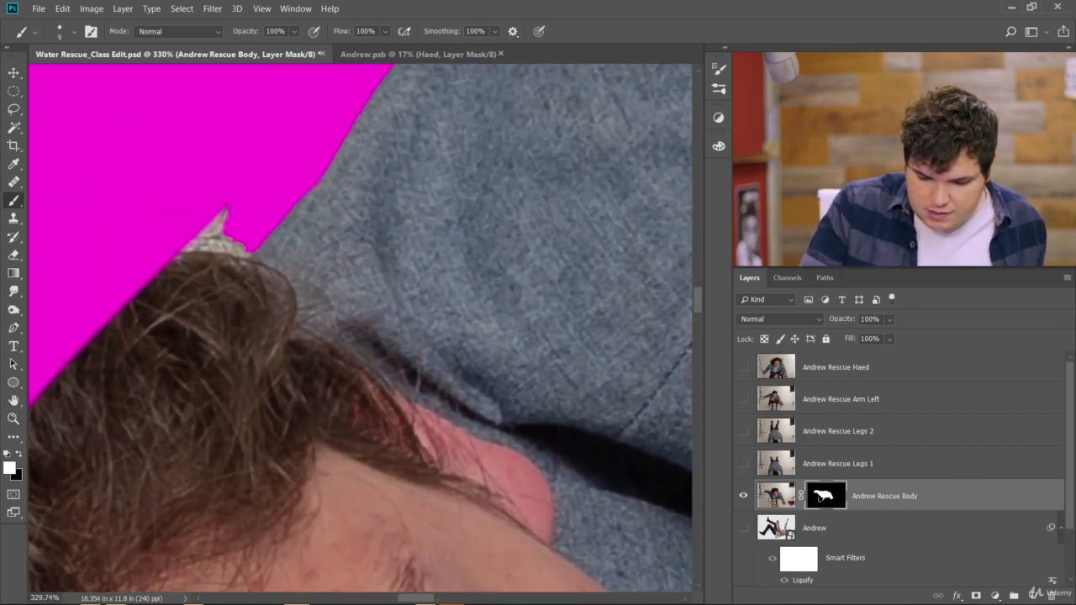
scroll(467, 349, down, 7)
scroll(441, 353, up, 7)
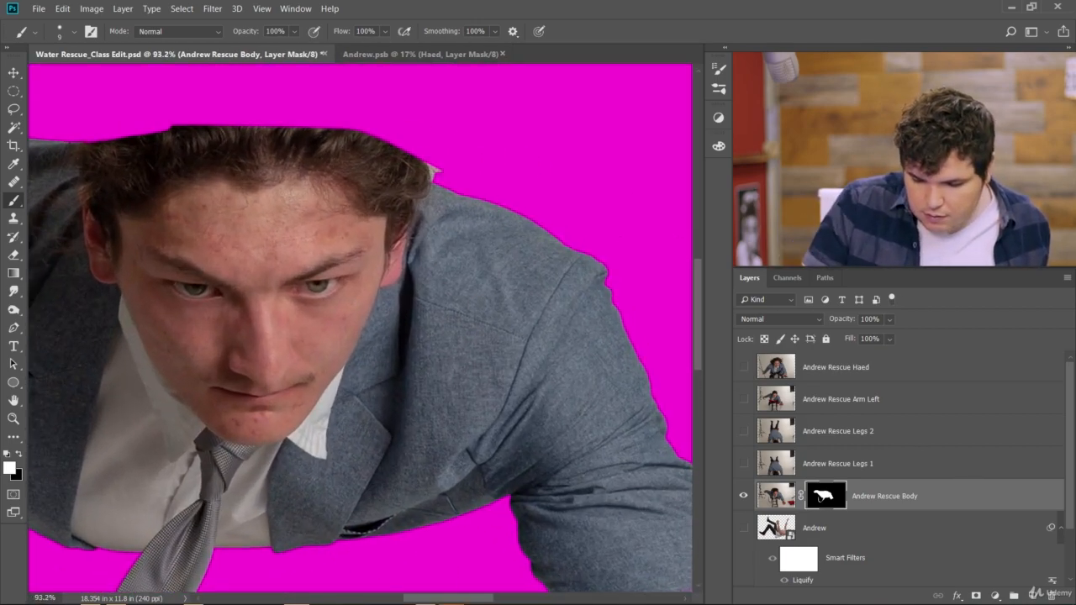
scroll(459, 308, up, 3)
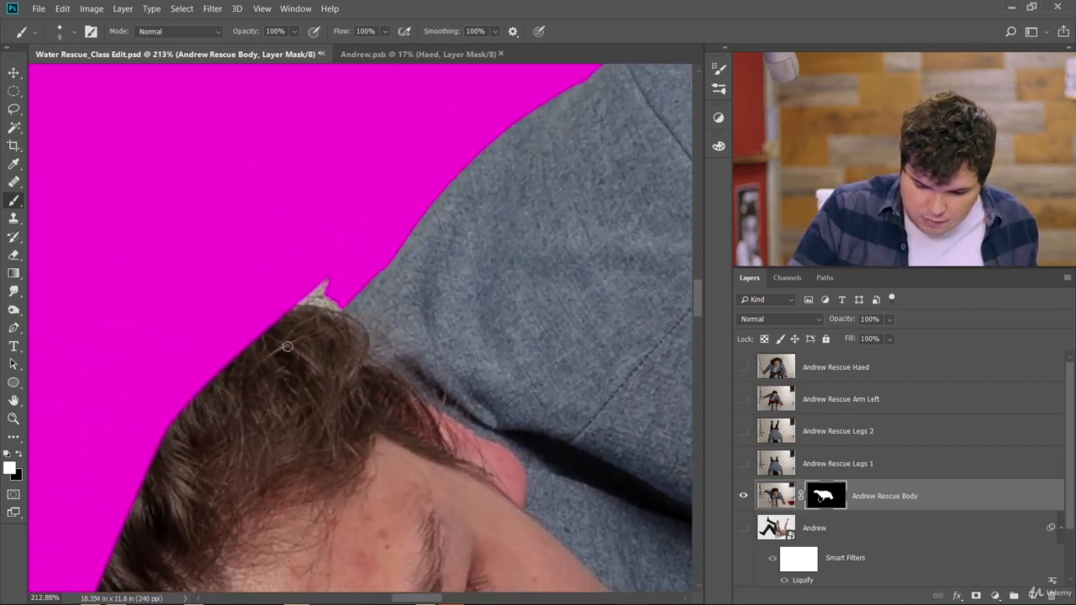
key(x)
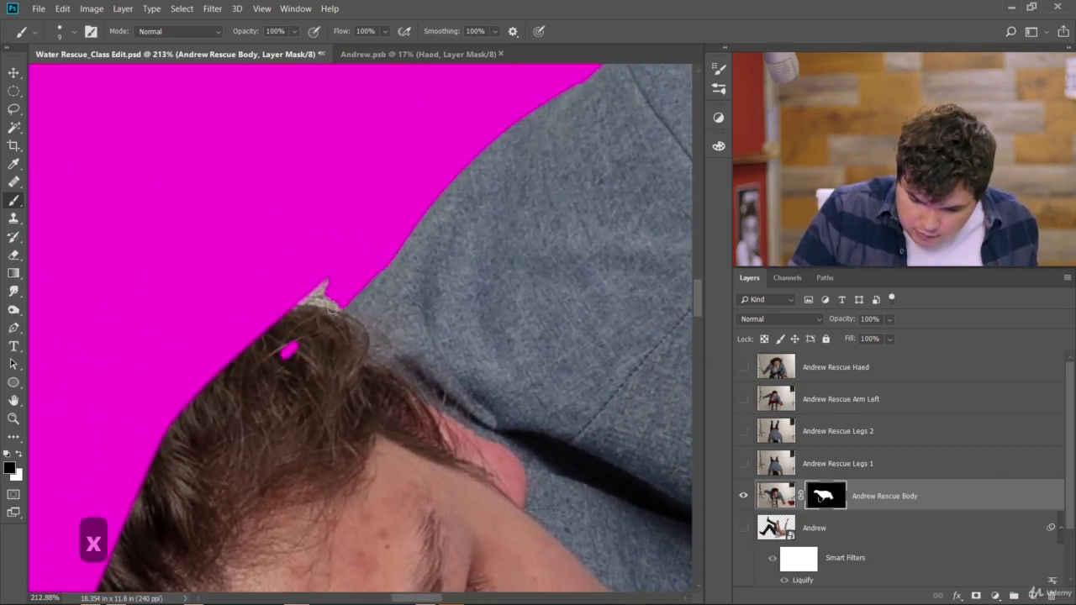
shift+click(332, 308)
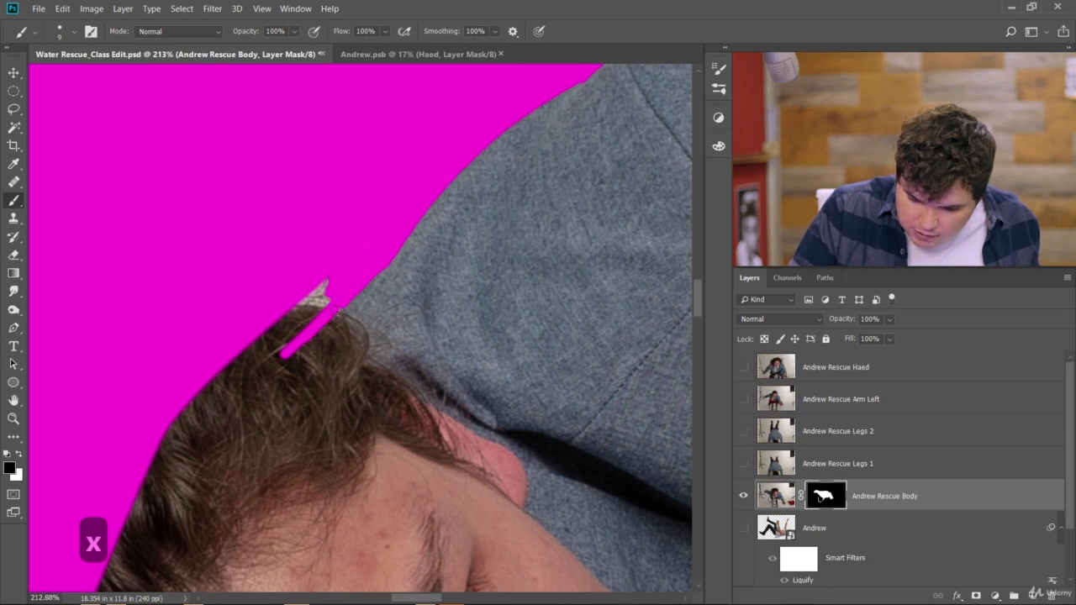
drag(325, 289, 309, 304)
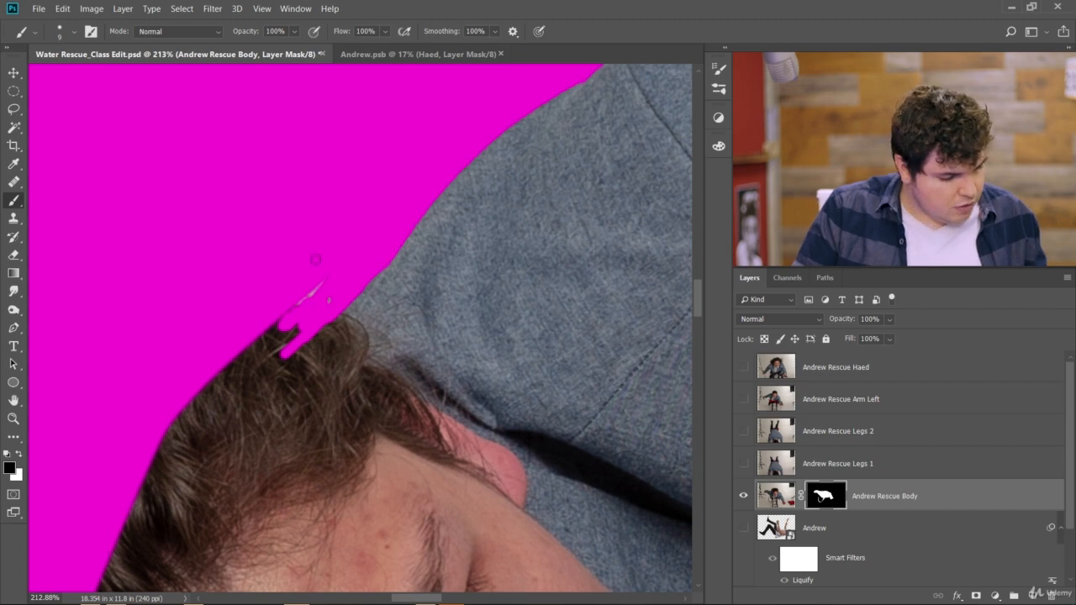
Clear the rest of the remnant and trim the top edge of the hair with the black Brush enlarged to size 25, then 35
key(bracketright)
key(bracketright)
key(bracketright)
key(bracketright)
key(bracketright)
drag(272, 335, 315, 291)
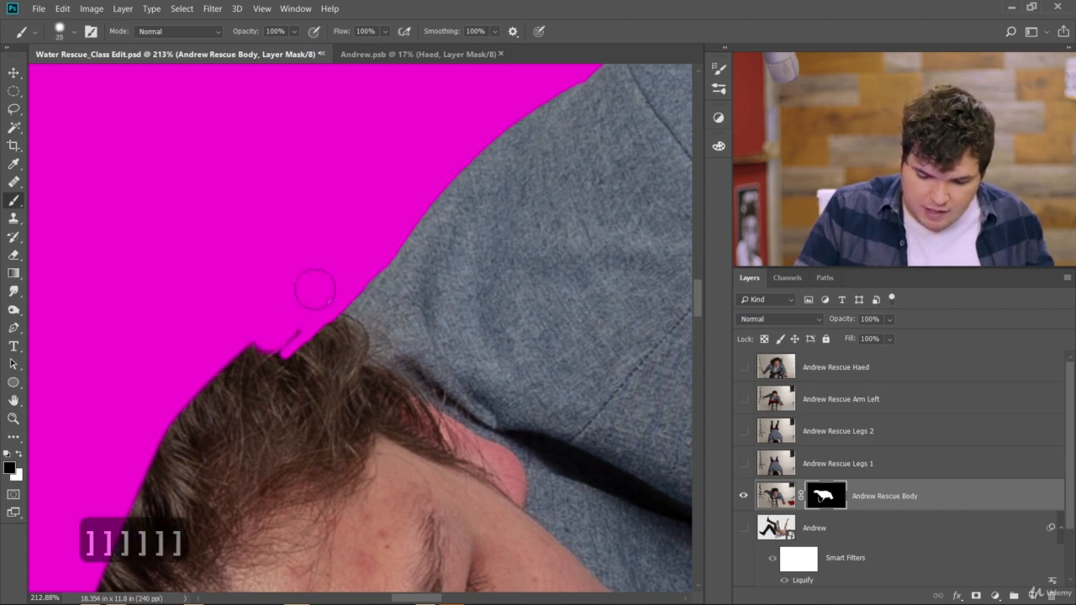
drag(274, 341, 330, 278)
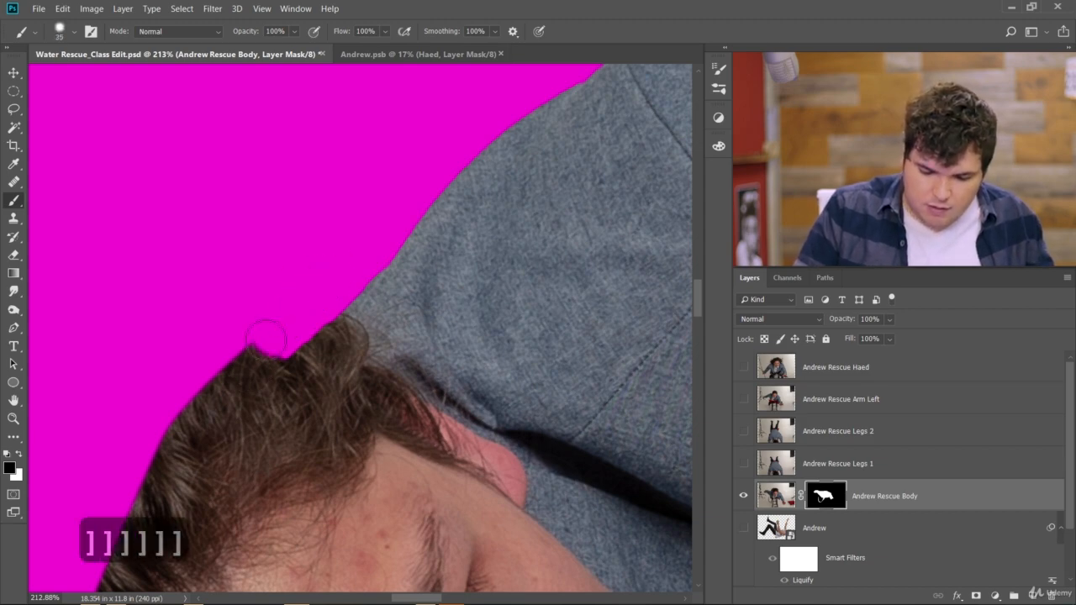
mouse_move(267, 338)
mouse_down()
mouse_move(208, 397)
mouse_move(208, 380)
mouse_move(236, 393)
mouse_move(128, 498)
mouse_up()
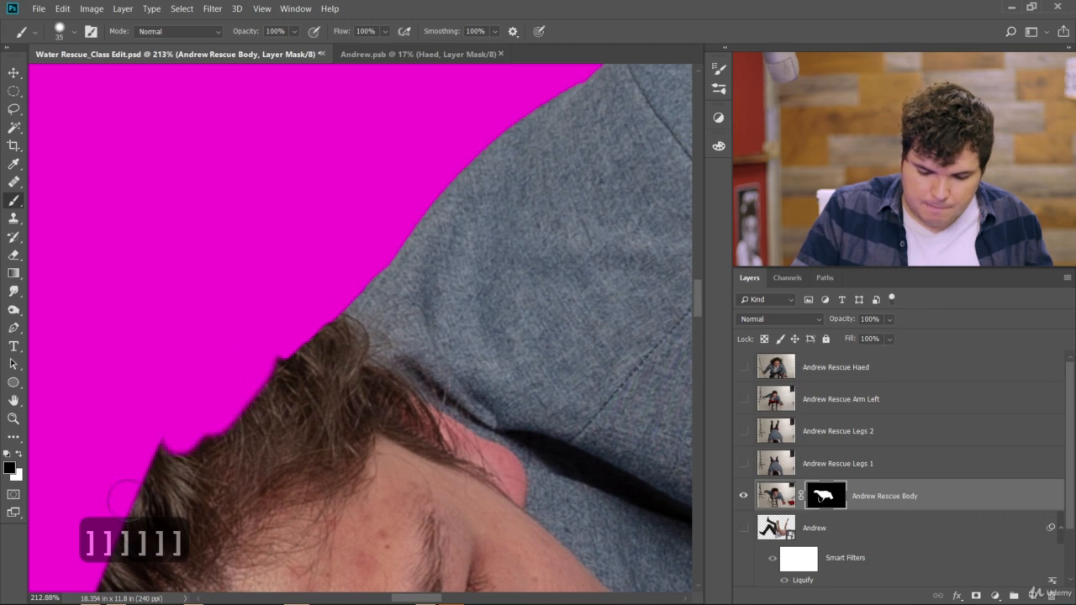
Mask out the stray specks along the upper right edge of the tie with the black Brush reduced to size 9
key(ctrl+0)
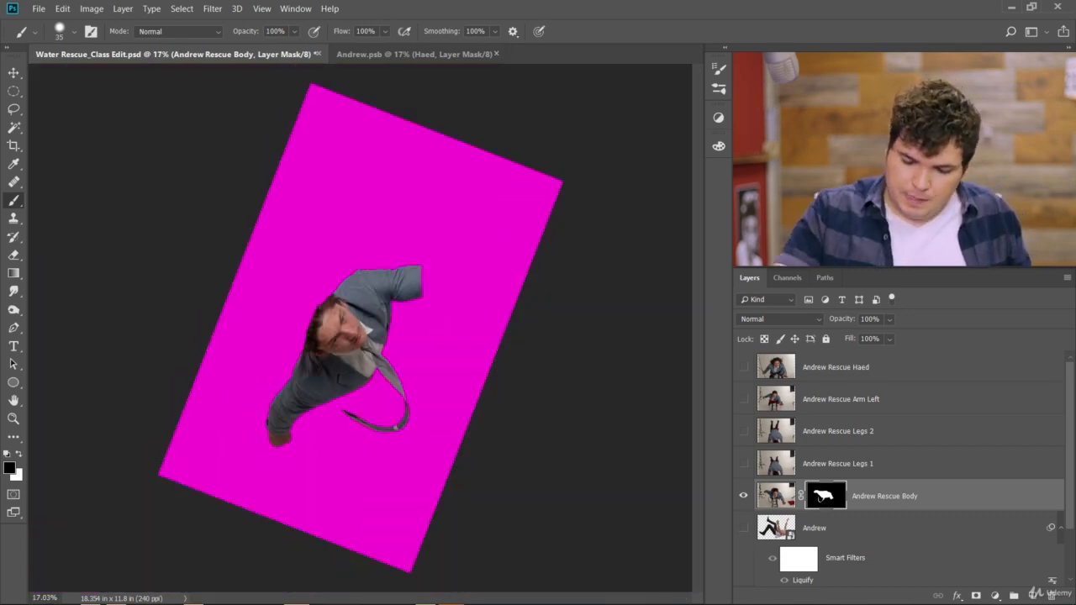
drag(362, 202, 567, 200)
scroll(469, 375, up, 10)
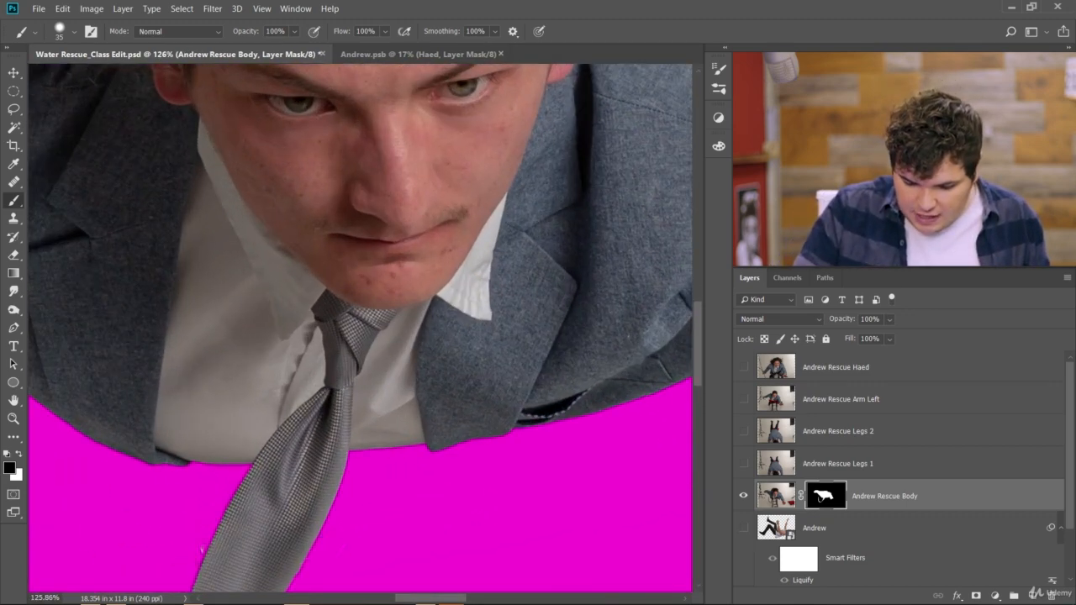
scroll(521, 185, up, 5)
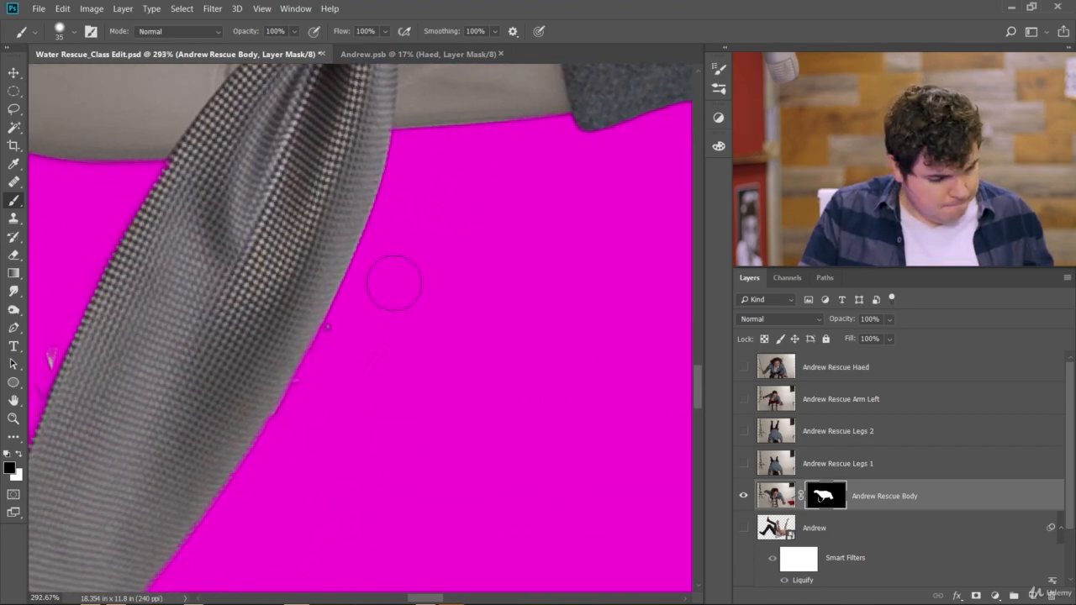
key(bracketleft)
key(bracketleft)
key(bracketleft)
key(bracketleft)
key(bracketleft)
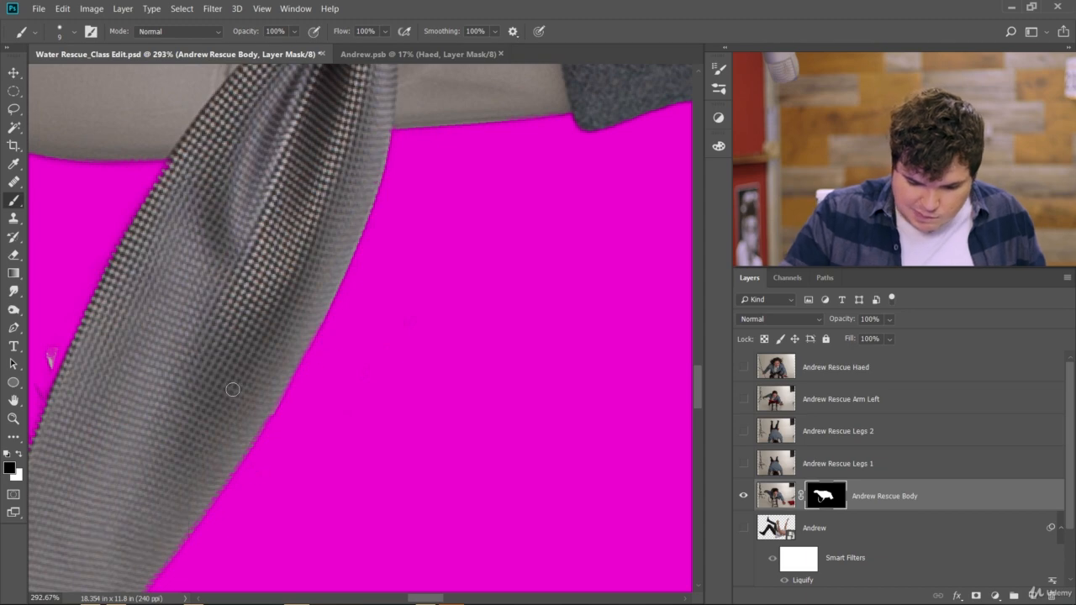
drag(262, 484, 378, 309)
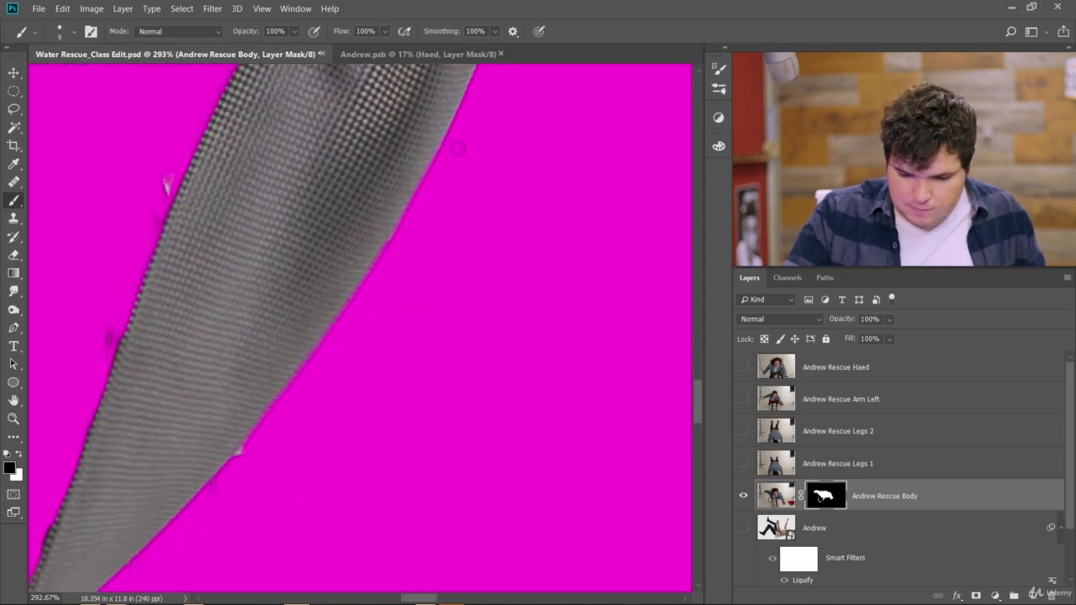
Fill the nick in the tie's right edge with white and paint out the leftover specks further down with black
key(x)
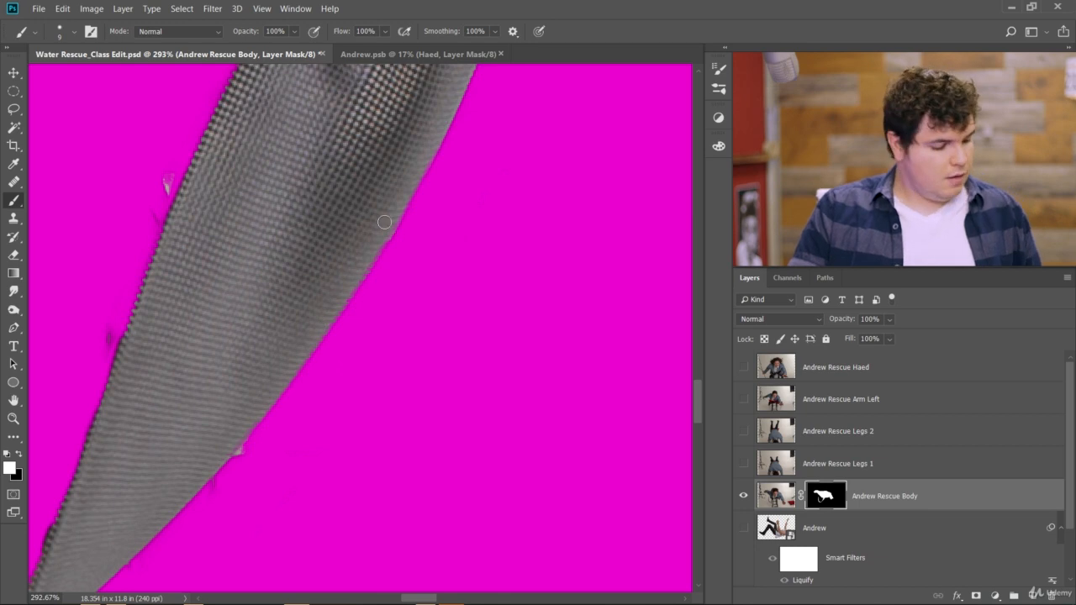
key(x)
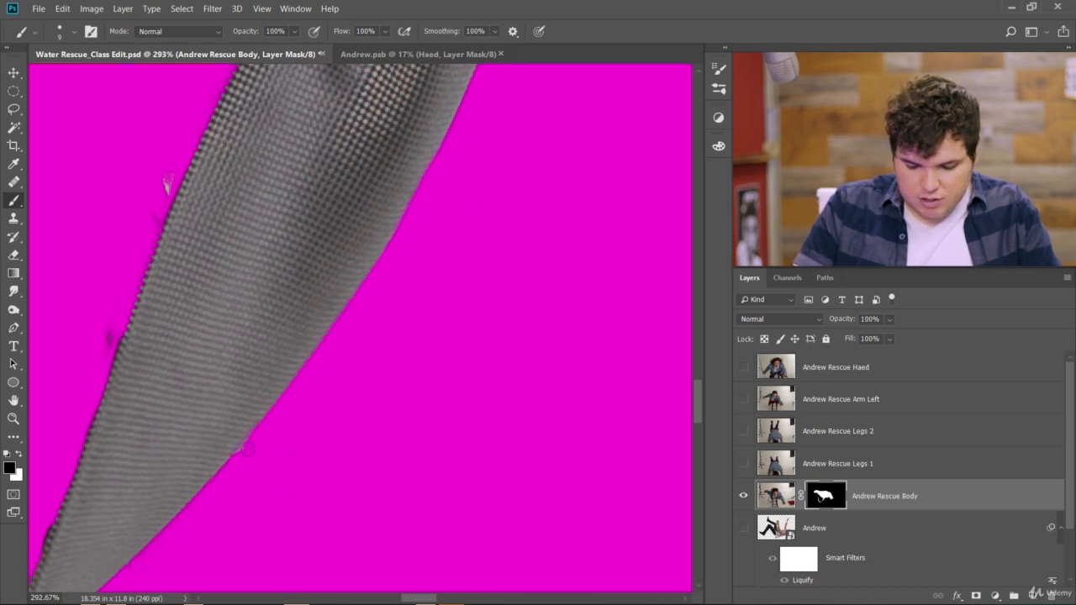
drag(228, 476, 299, 367)
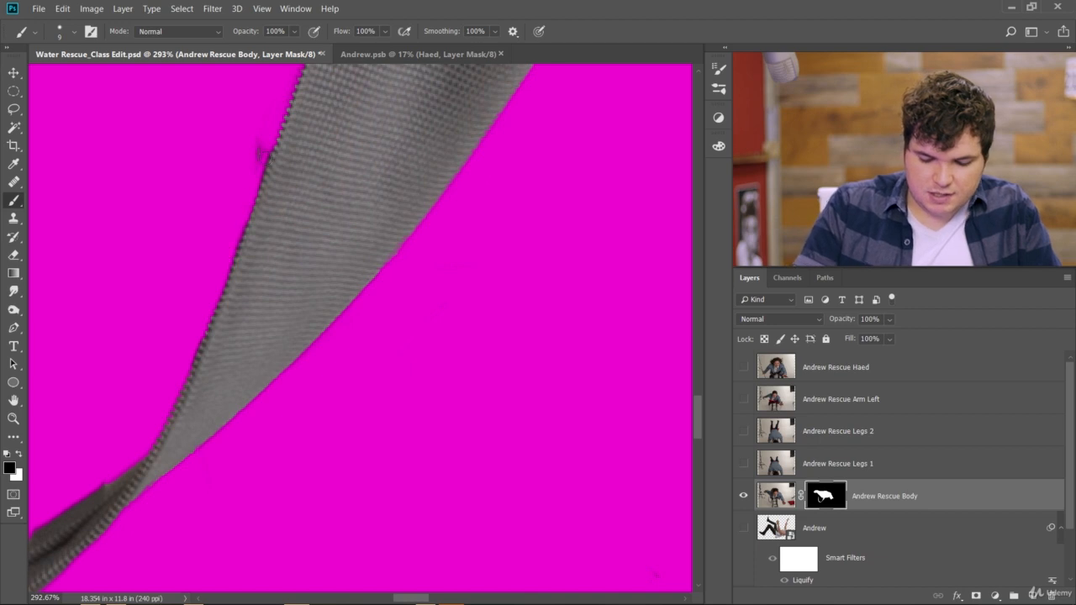
Mask out the dark specks along the left edge of the tie with black strokes, undoing the misplaced ones
key(x)
key(x)
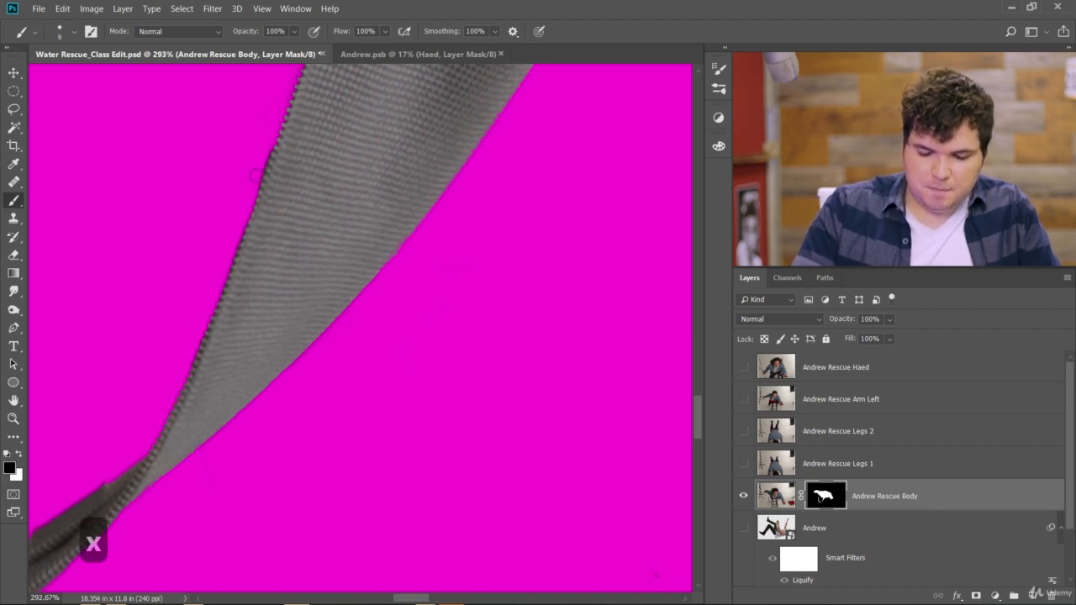
drag(252, 174, 236, 308)
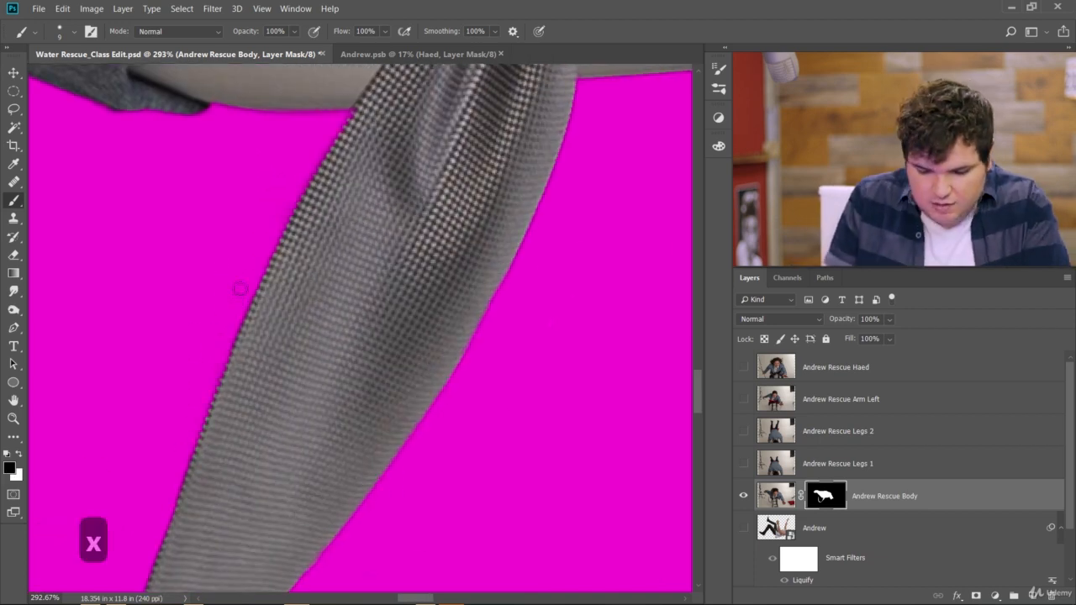
key(ctrl+z)
key(ctrl+alt+z)
key(ctrl+alt+z)
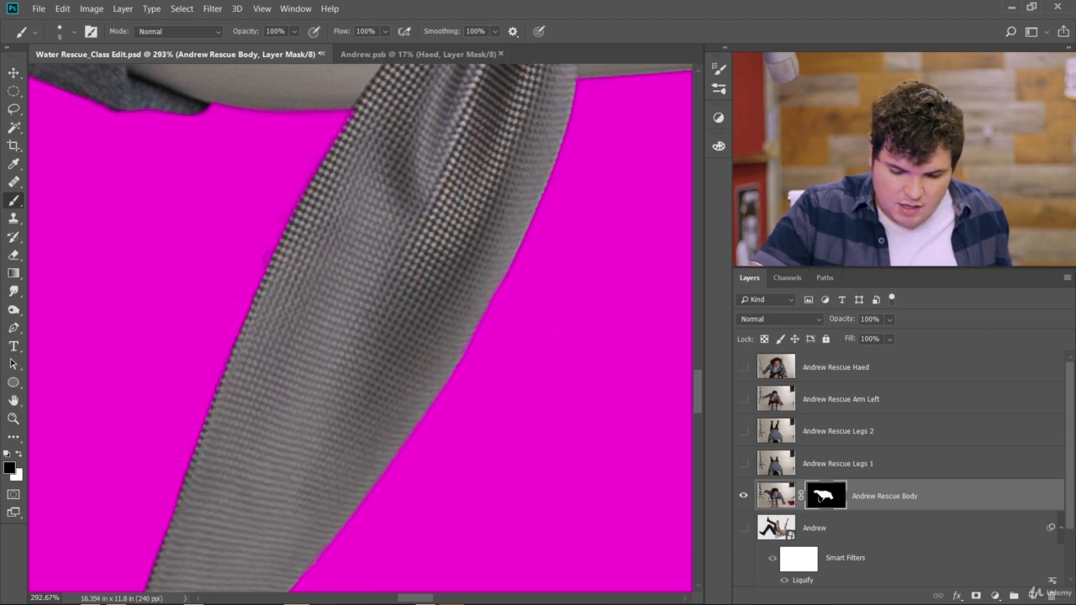
key(x)
key(x)
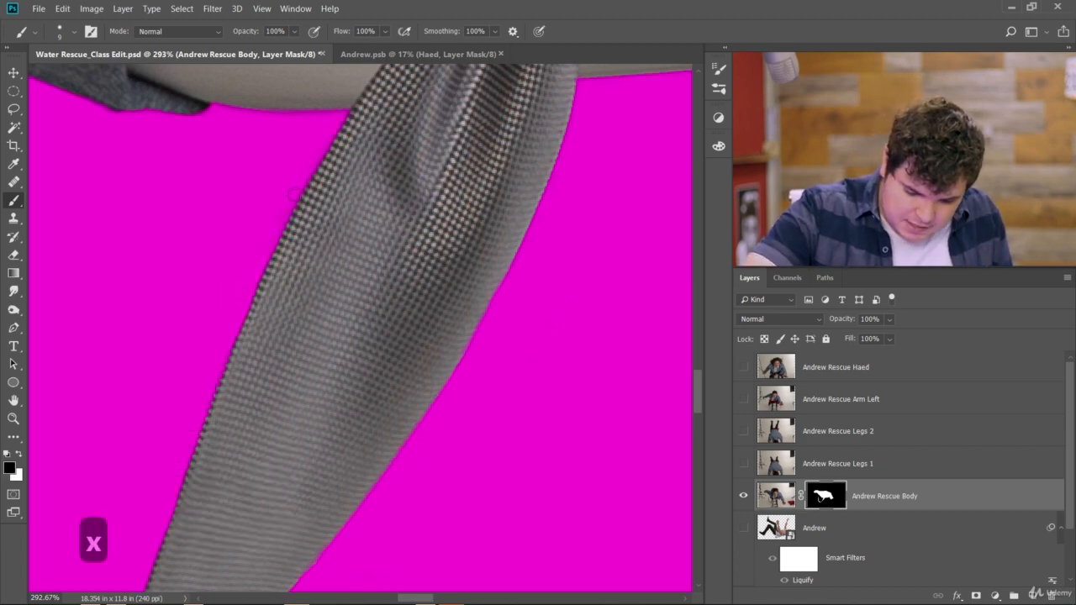
key(ctrl+alt+z)
key(ctrl+alt+z)
key(ctrl+alt+z)
key(ctrl+alt+z)
Restore the inner edge of the tie's tail below the label with white and trim the excess with black
scroll(326, 276, up, 3)
scroll(448, 296, down, 5)
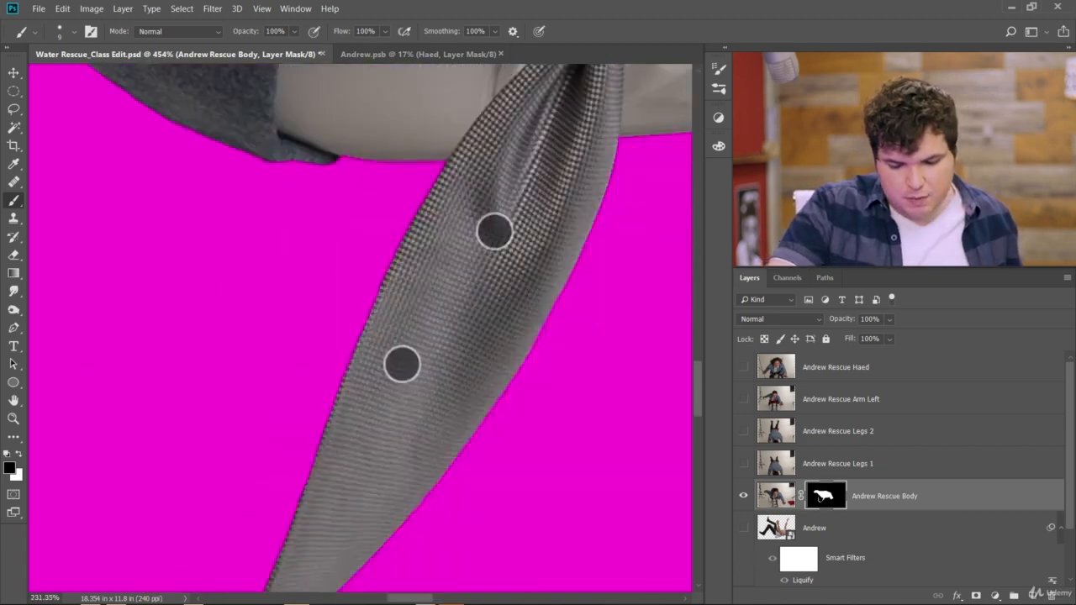
key(x)
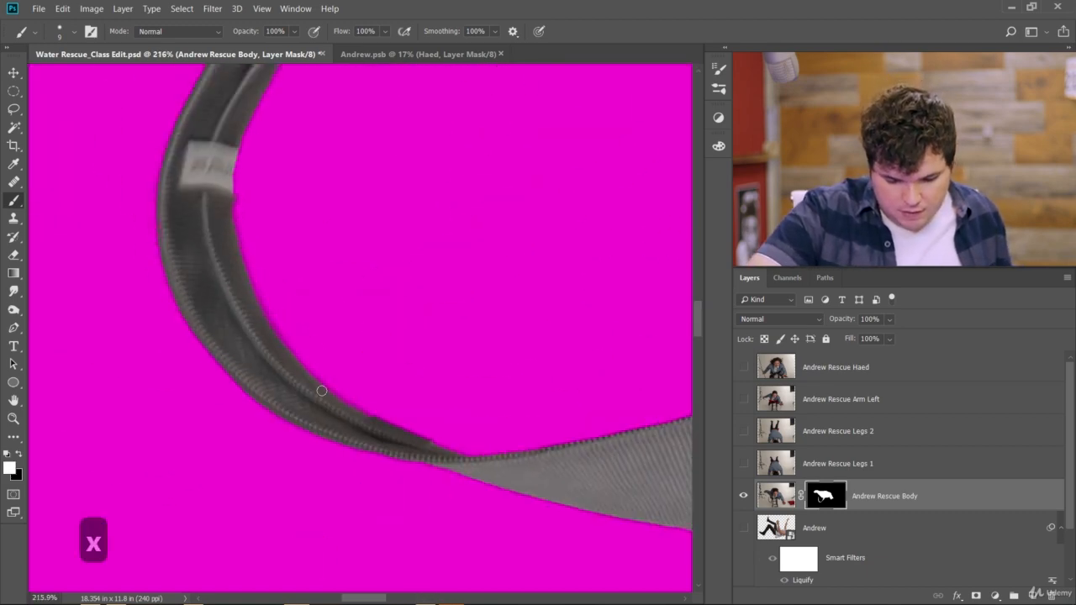
drag(321, 391, 238, 213)
key(ctrl+alt+z)
key(ctrl+alt+z)
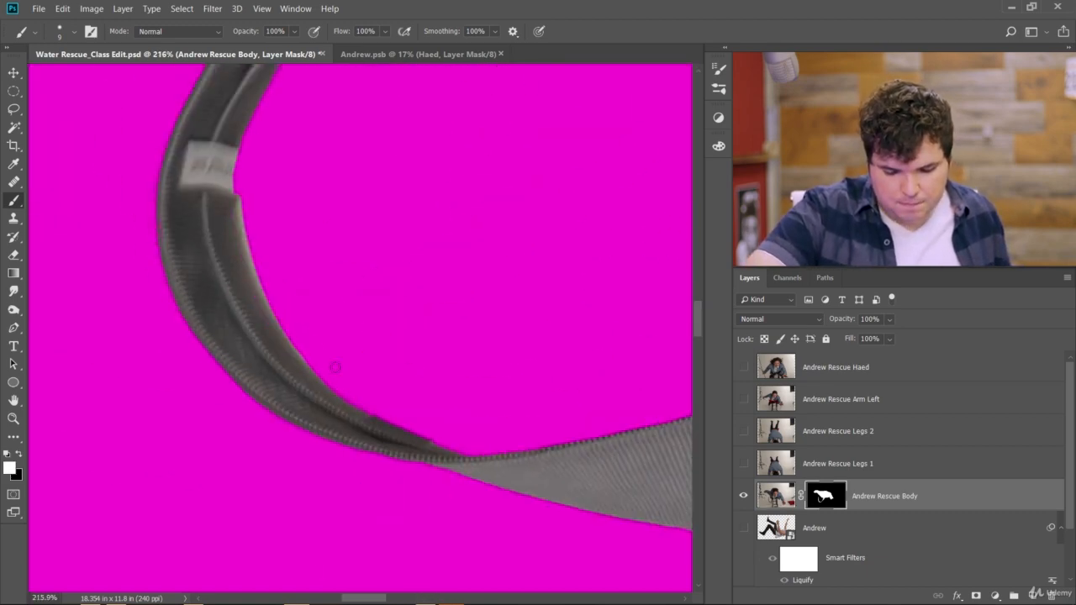
key(x)
drag(241, 194, 329, 371)
Restore the inner edge of the tie's tail above the label with white, then ready the black Brush at size 10 for the tip
key(x)
scroll(237, 260, up, 4)
mouse_move(241, 329)
mouse_down()
mouse_move(363, 168)
mouse_move(484, 79)
mouse_up()
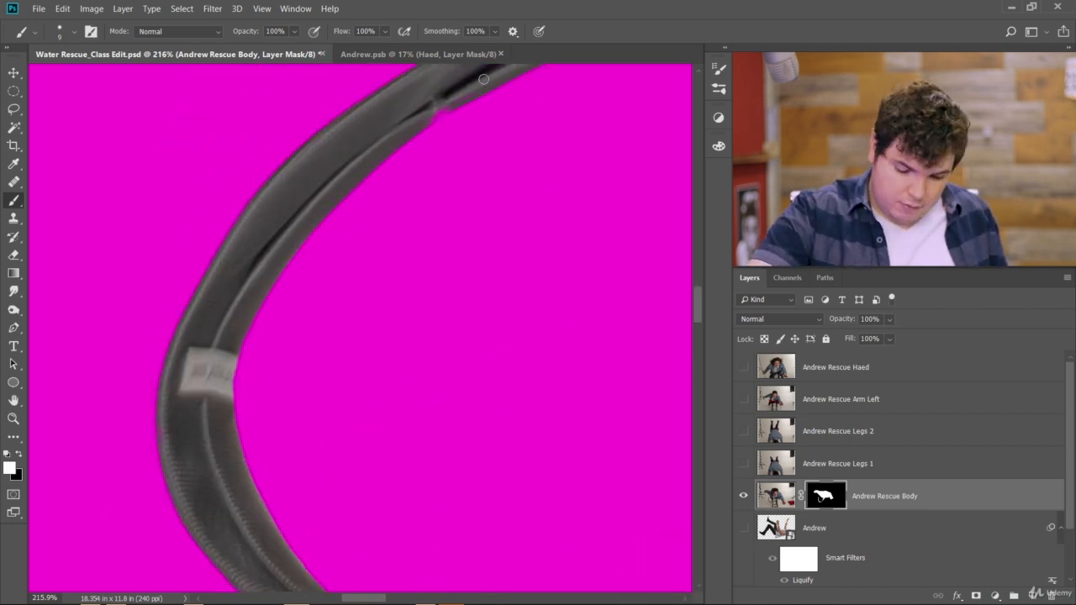
scroll(433, 88, up, 3)
key(x)
key(bracketright)
key(bracketright)
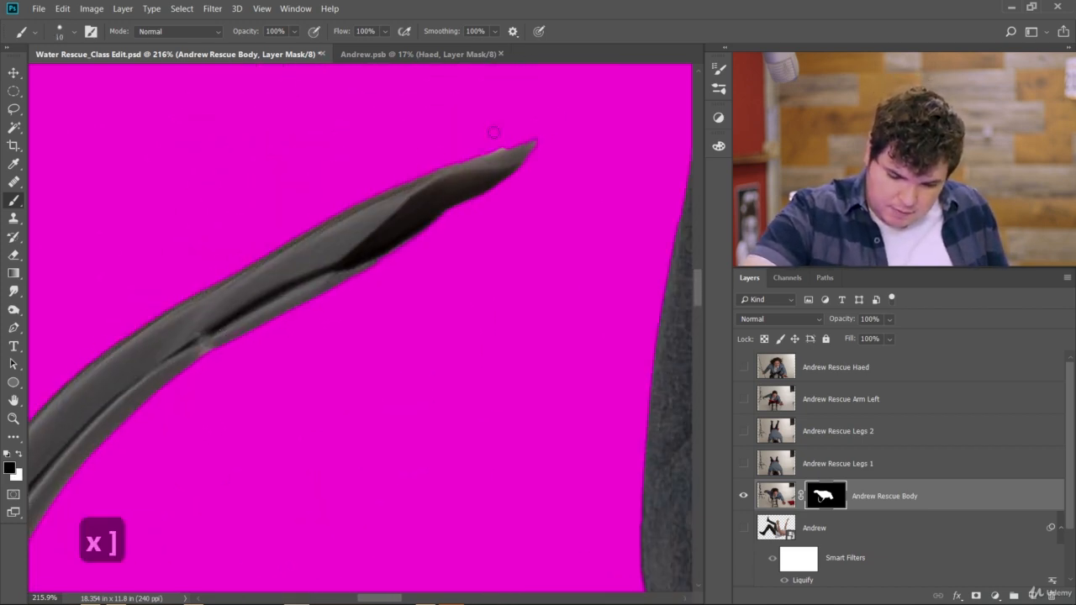
Reset the rotated canvas view with the Rotate View tool
key(ctrl+0)
drag(686, 387, 450, 497)
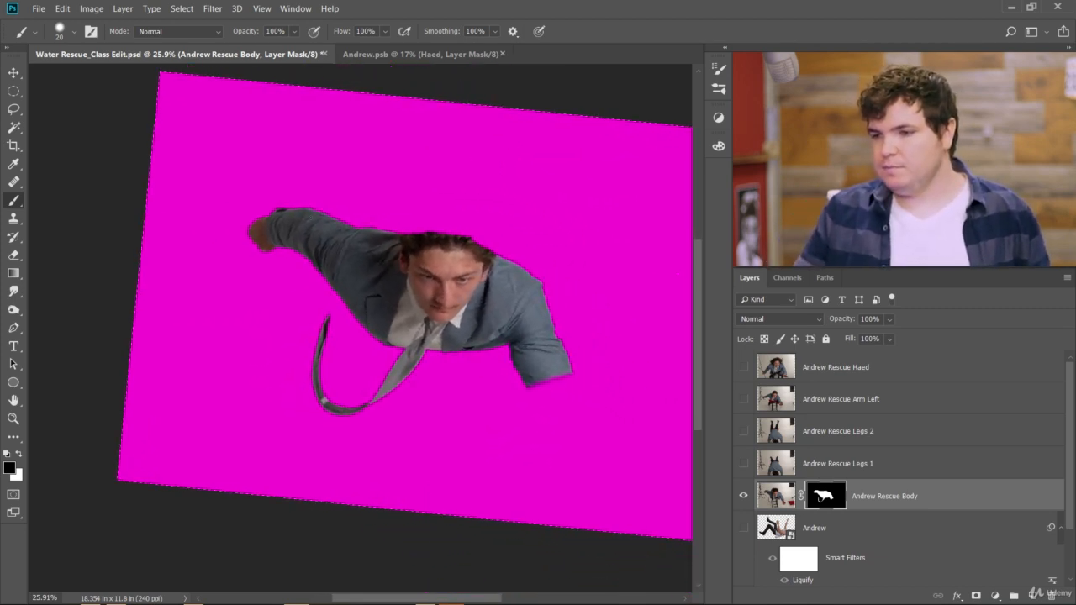
click(13, 400)
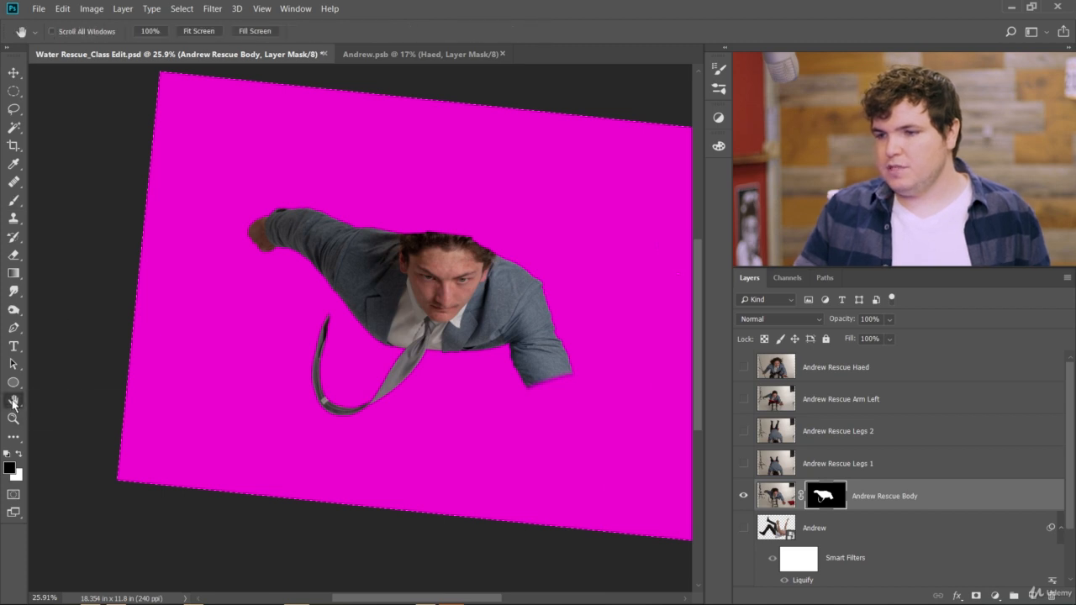
click(68, 414)
click(186, 31)
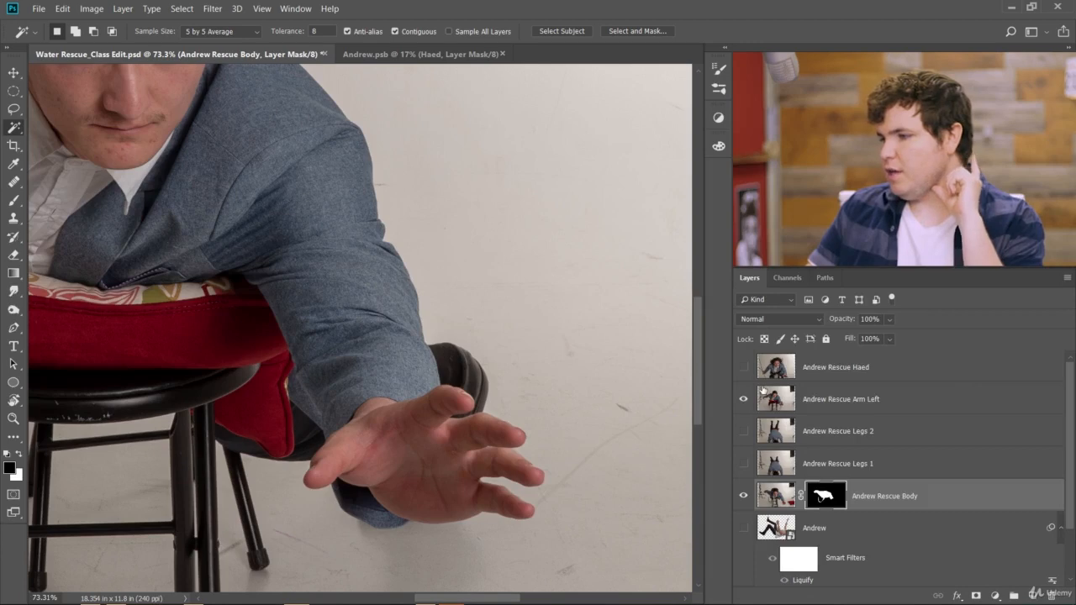
Select the jacket shoulder and sleeve on the Rescue Arm Left layer with the Magic Wand, adding the darker fabric areas
click(765, 395)
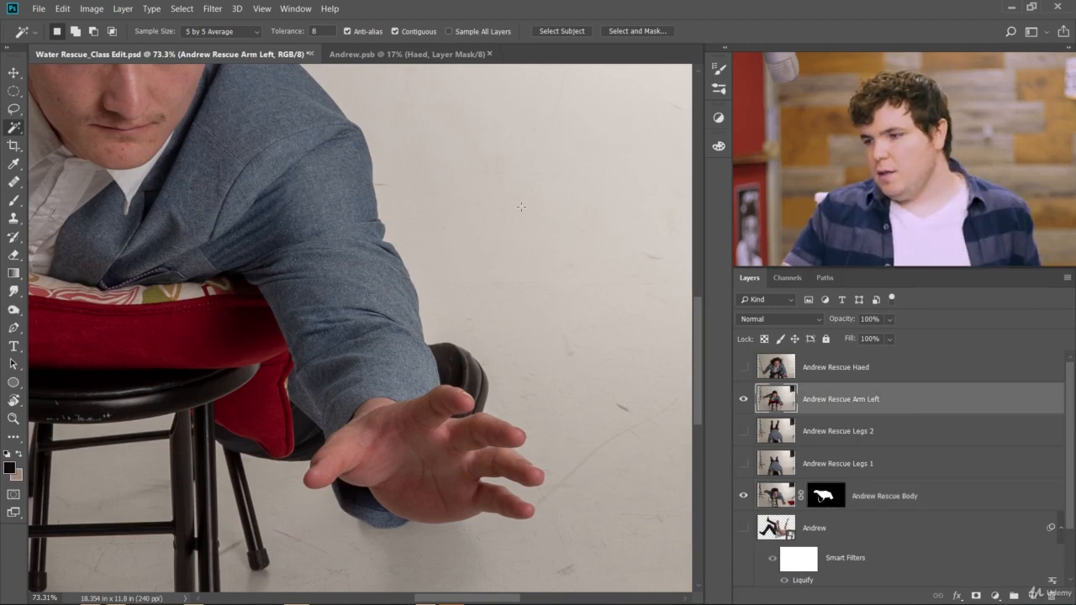
click(327, 265)
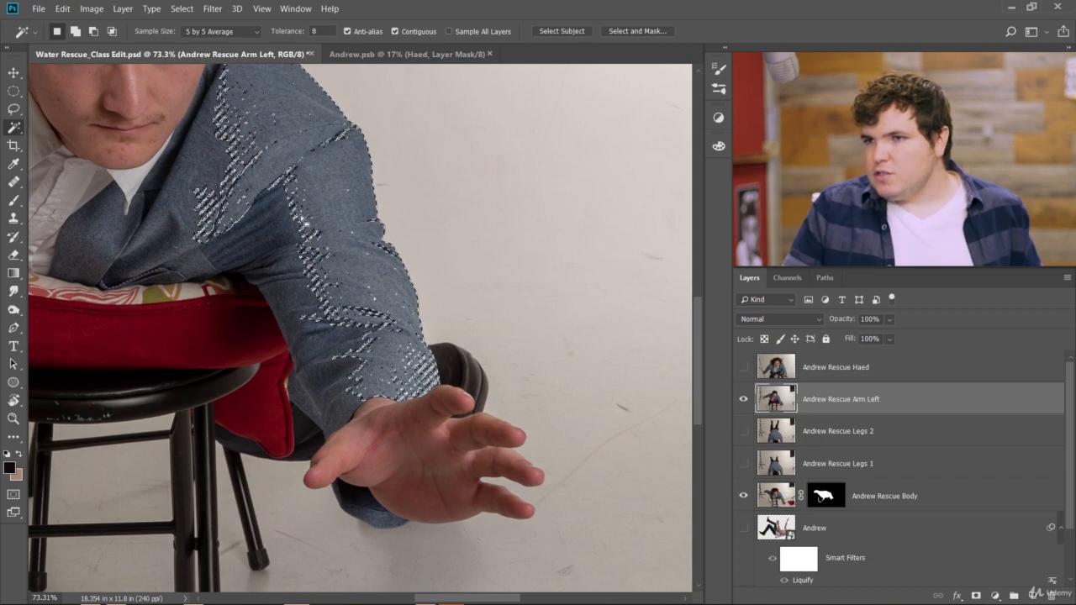
shift+click(293, 236)
shift+click(324, 320)
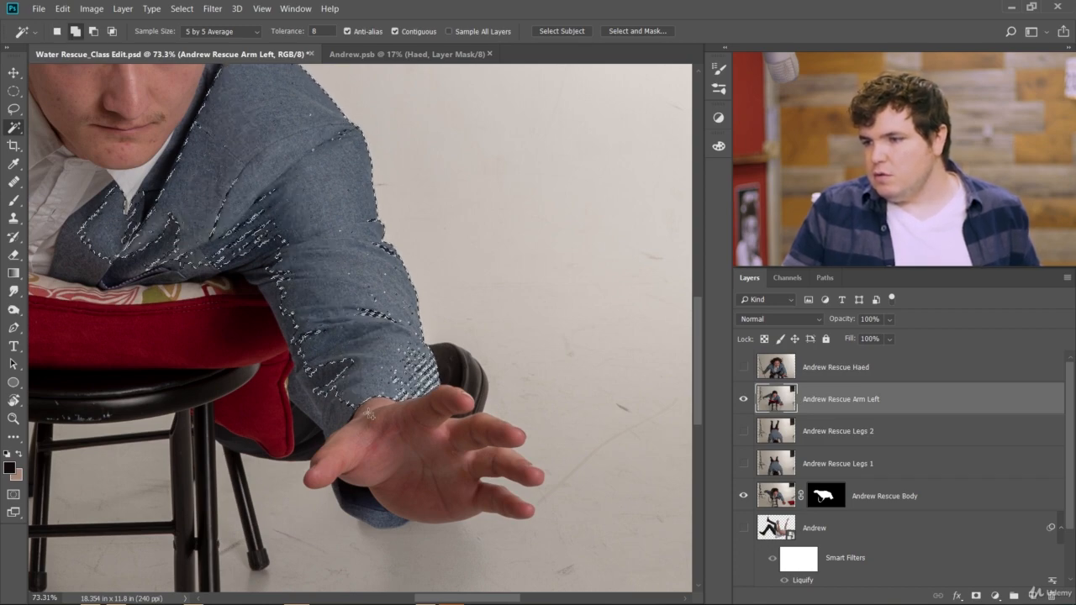
Add the palm and thumb of the outstretched hand to the Magic Wand selection
shift+click(423, 454)
shift+click(391, 476)
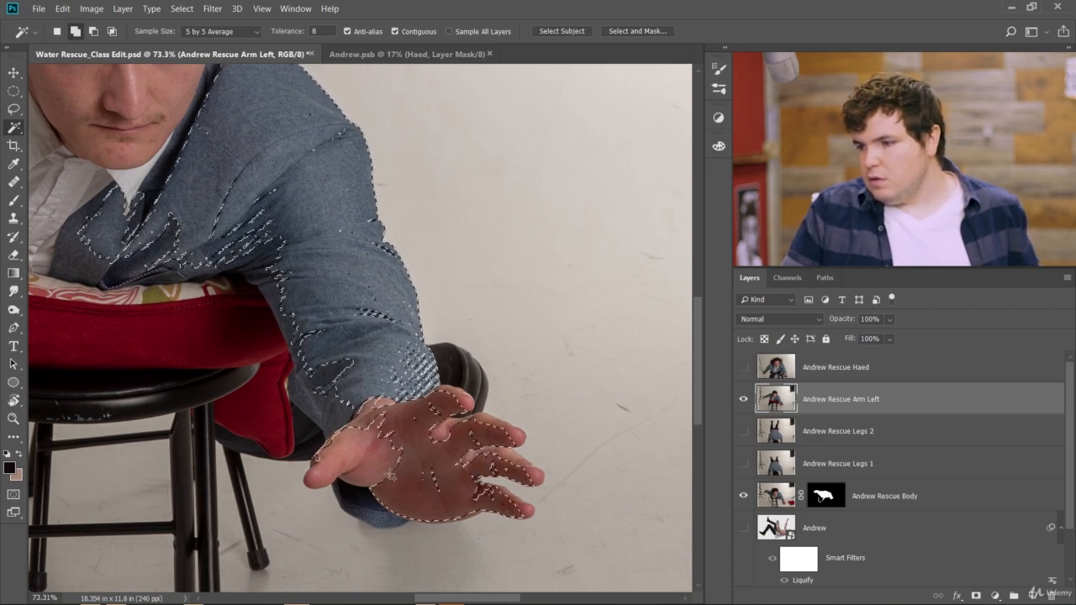
shift+click(359, 455)
shift+click(335, 464)
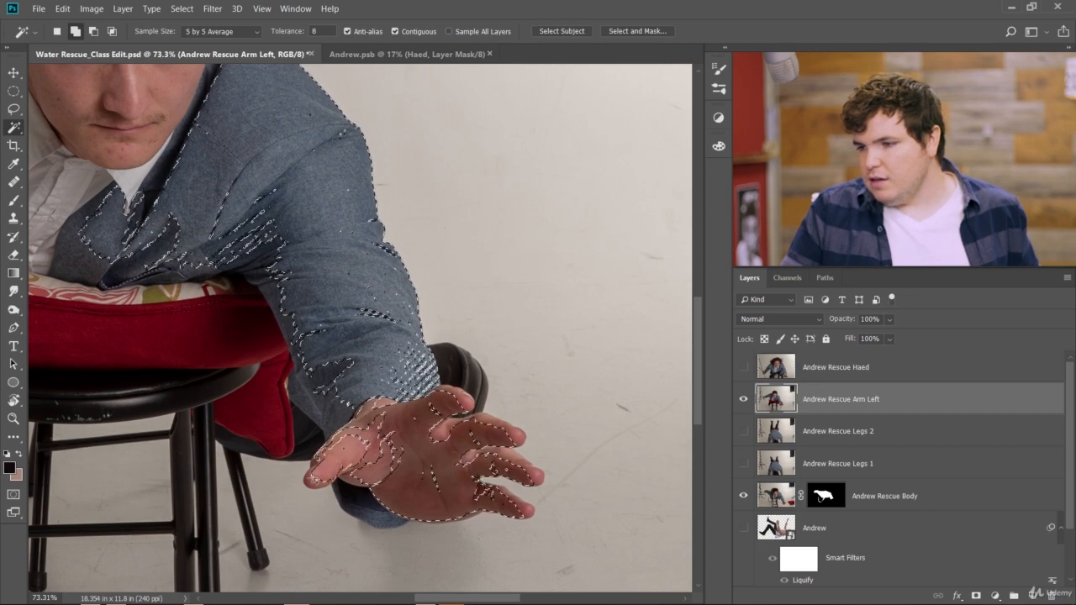
shift+click(314, 479)
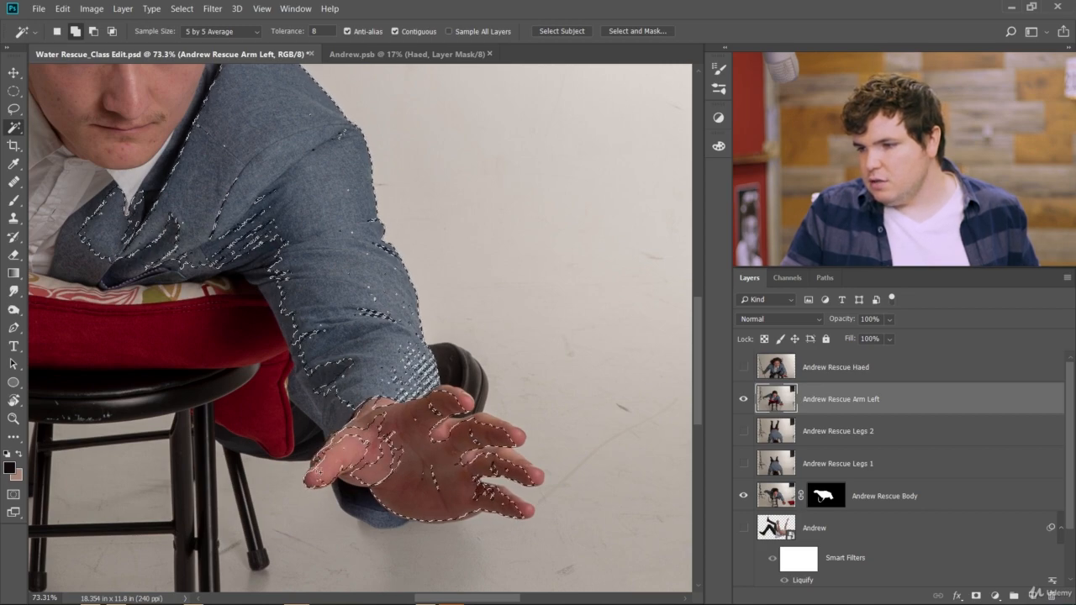
shift+click(318, 464)
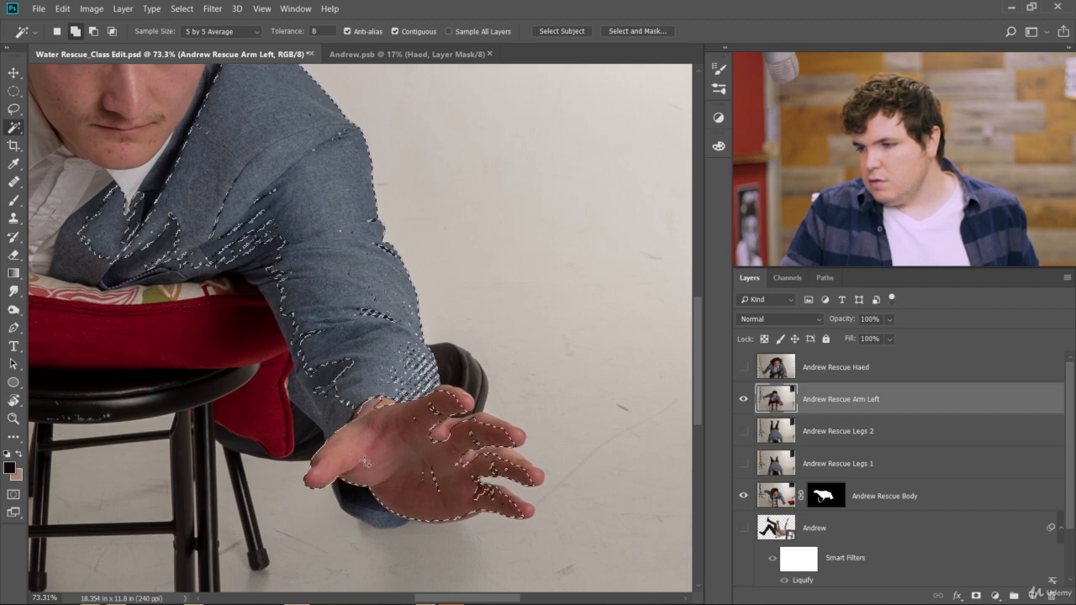
Add the palm crease and the lowest finger, from its base to its tip, to the hand selection
shift+click(435, 480)
shift+click(491, 497)
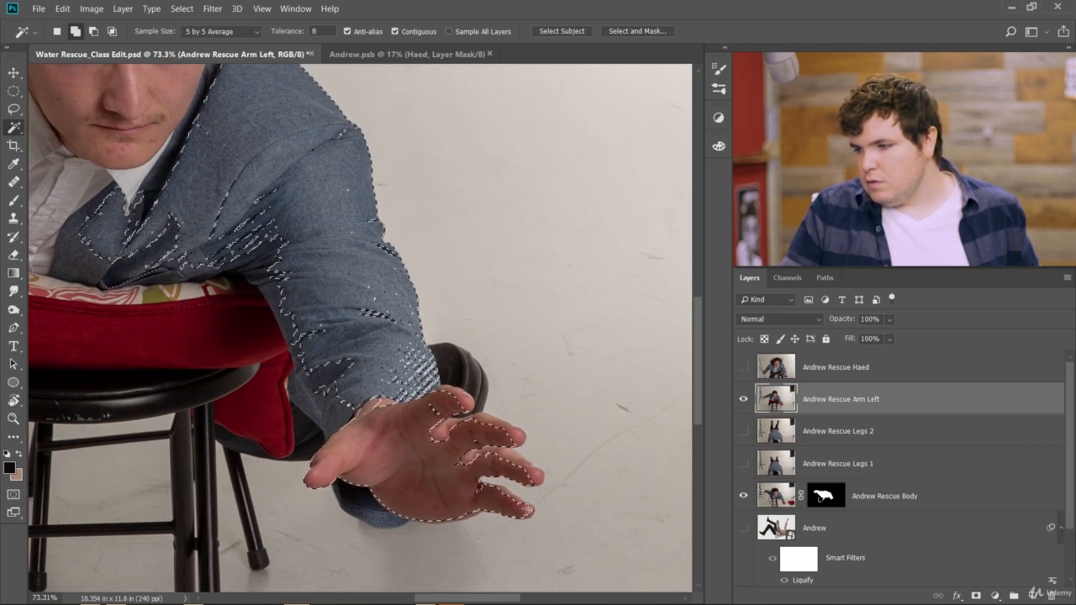
shift+click(530, 510)
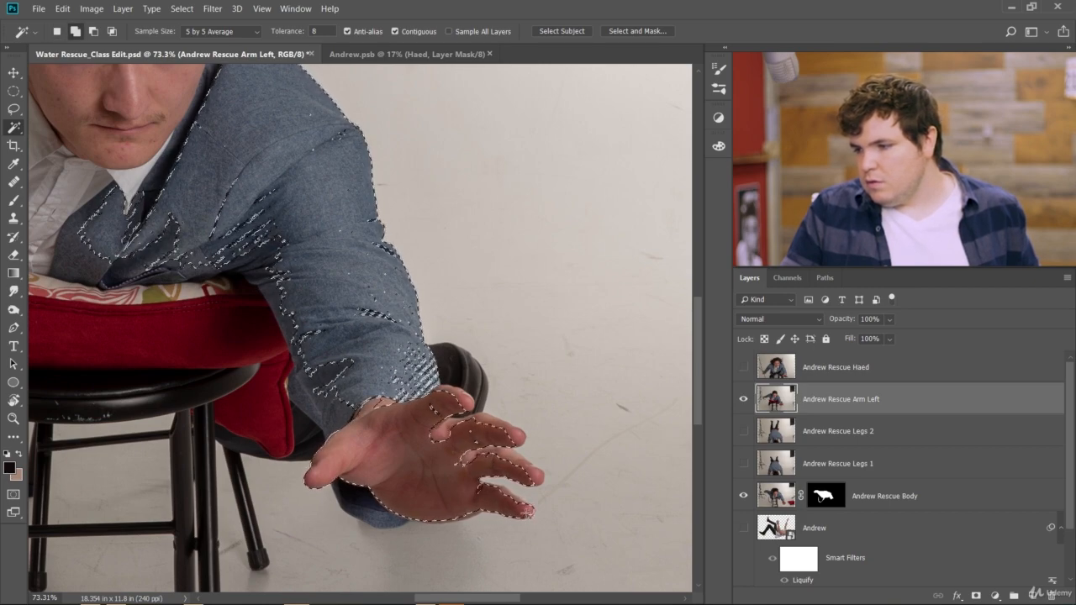
scroll(528, 521, up, 5)
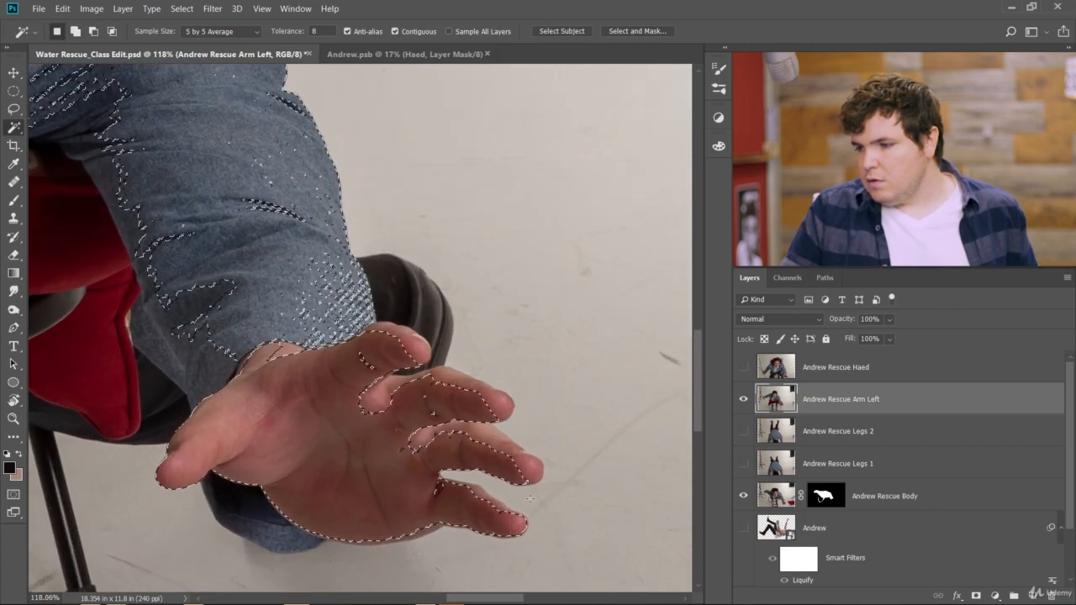
shift+click(496, 512)
shift+click(485, 504)
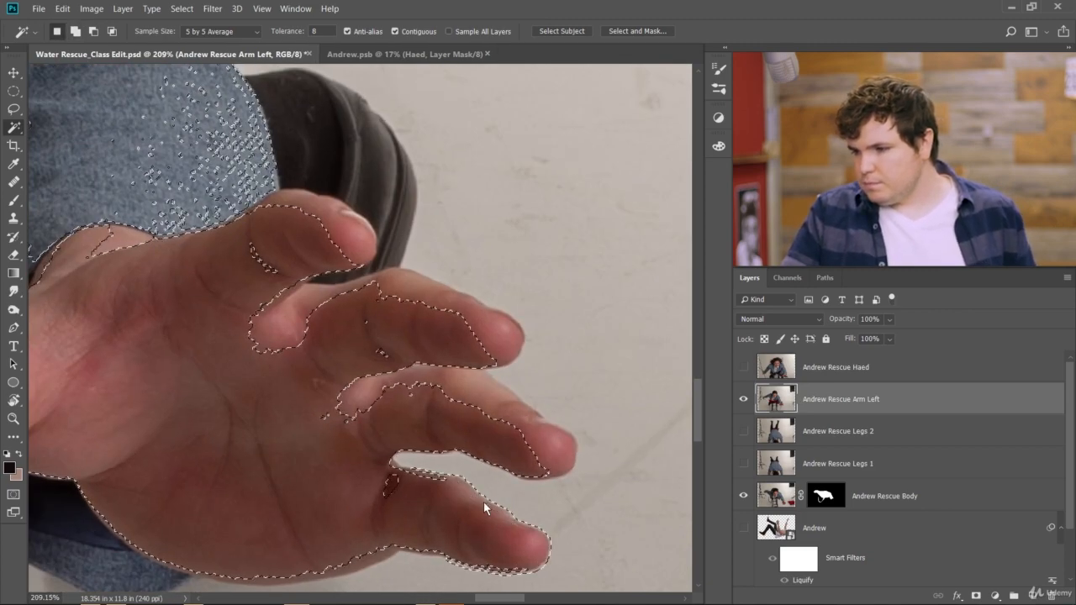
shift+click(429, 478)
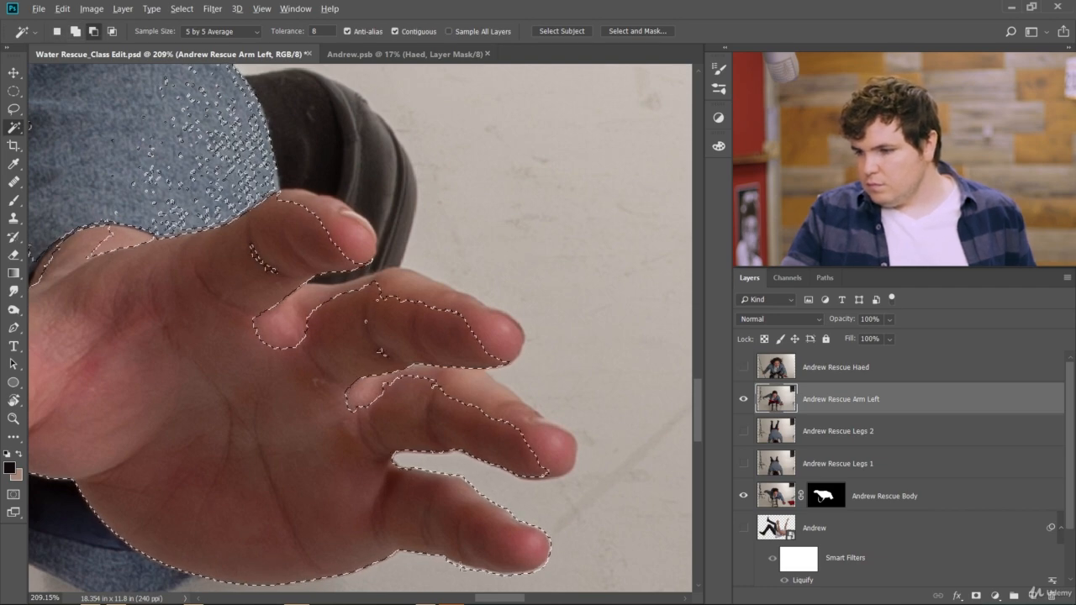
Subtract the background spill around the lowest finger and clean up the selection along its tip and upper edge
alt+click(489, 582)
shift+click(386, 555)
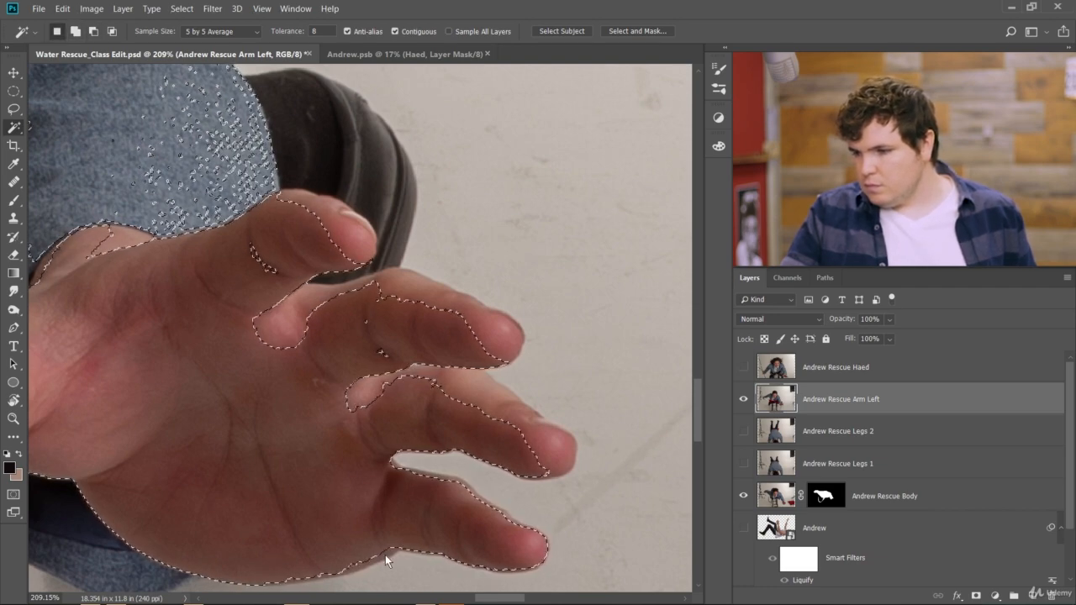
shift+click(517, 571)
shift+click(520, 567)
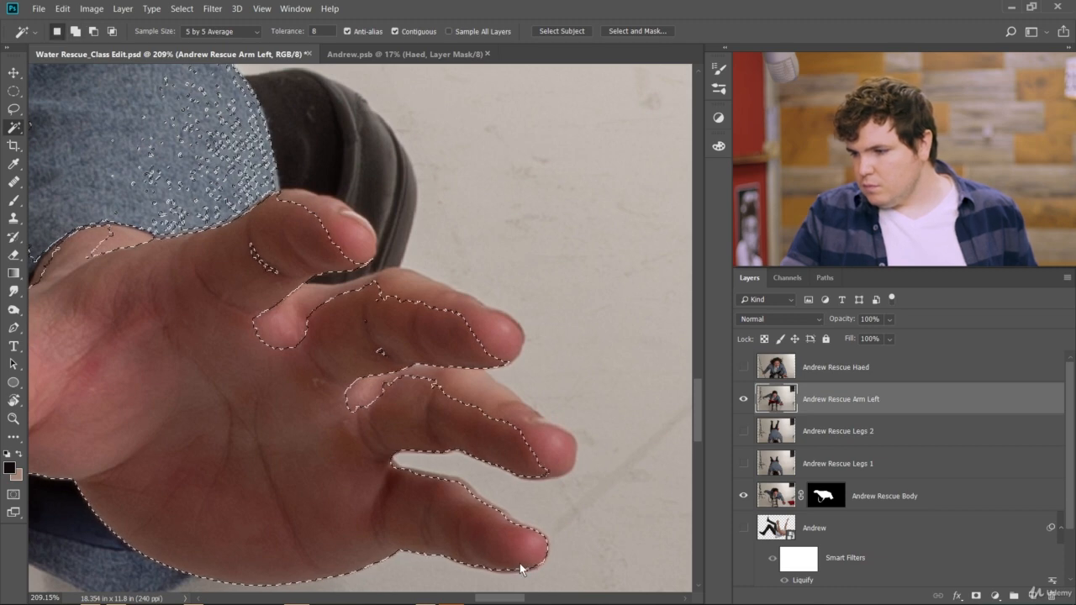
shift+click(521, 567)
shift+click(470, 491)
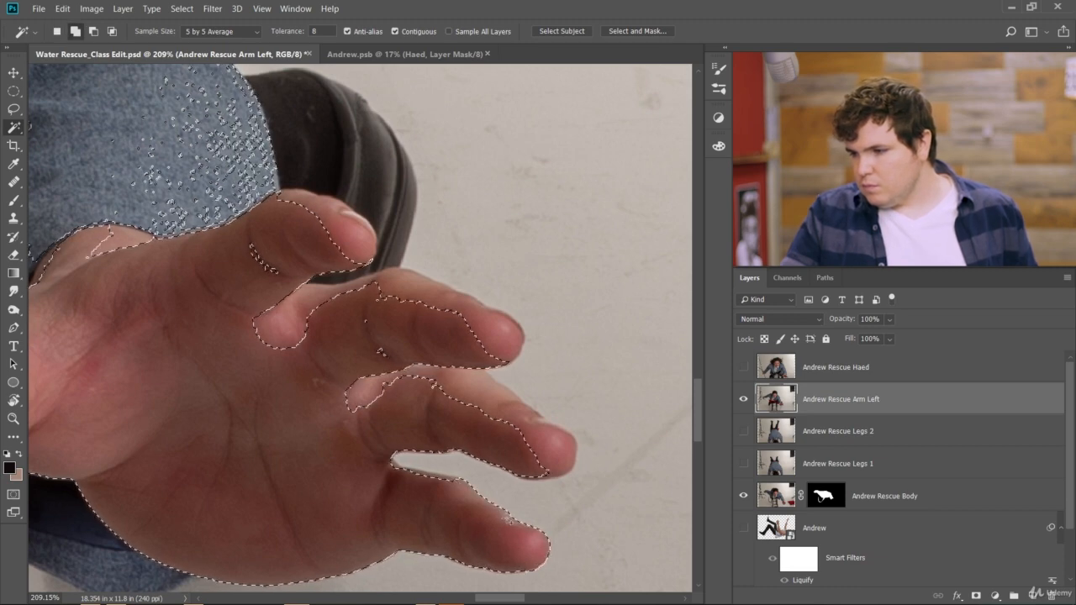
shift+click(508, 516)
shift+click(443, 487)
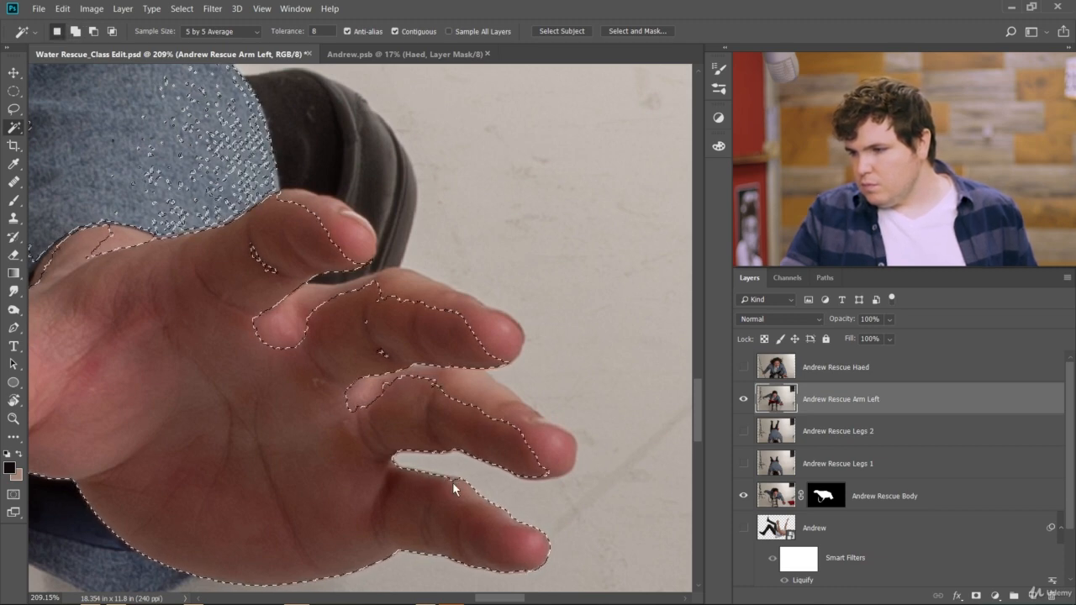
shift+click(453, 484)
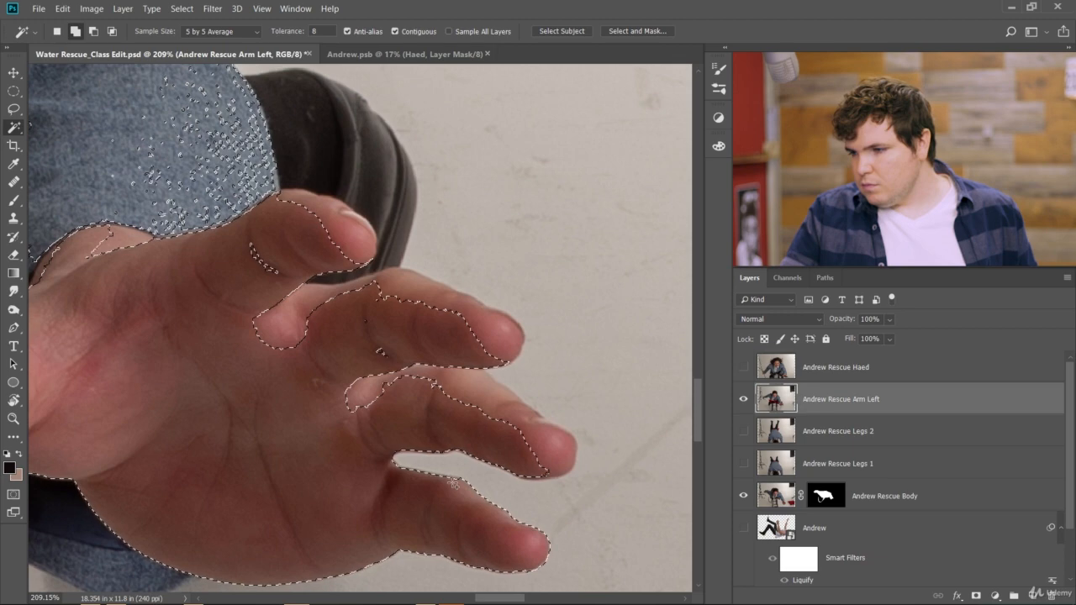
Add the tip, upper edge and base of the second-lowest finger to the selection
shift+click(542, 450)
shift+click(557, 441)
shift+click(560, 466)
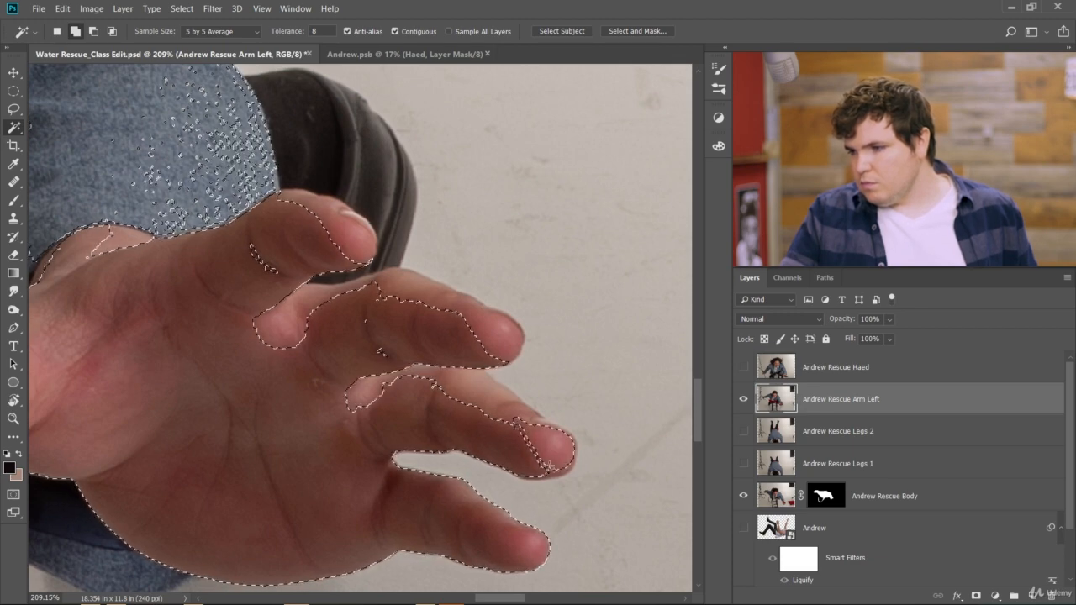
shift+click(573, 466)
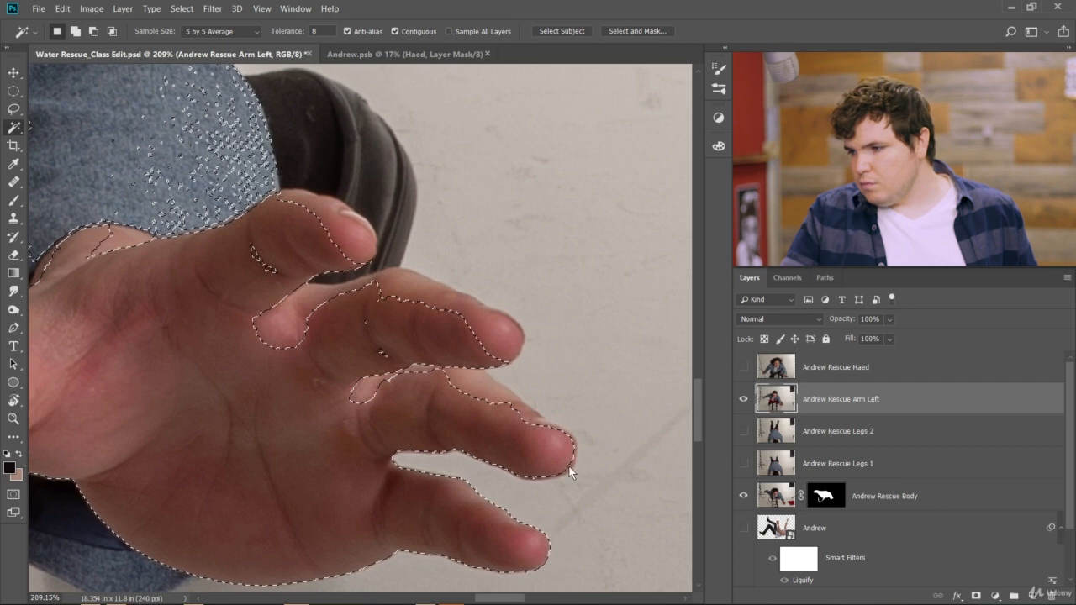
shift+click(544, 420)
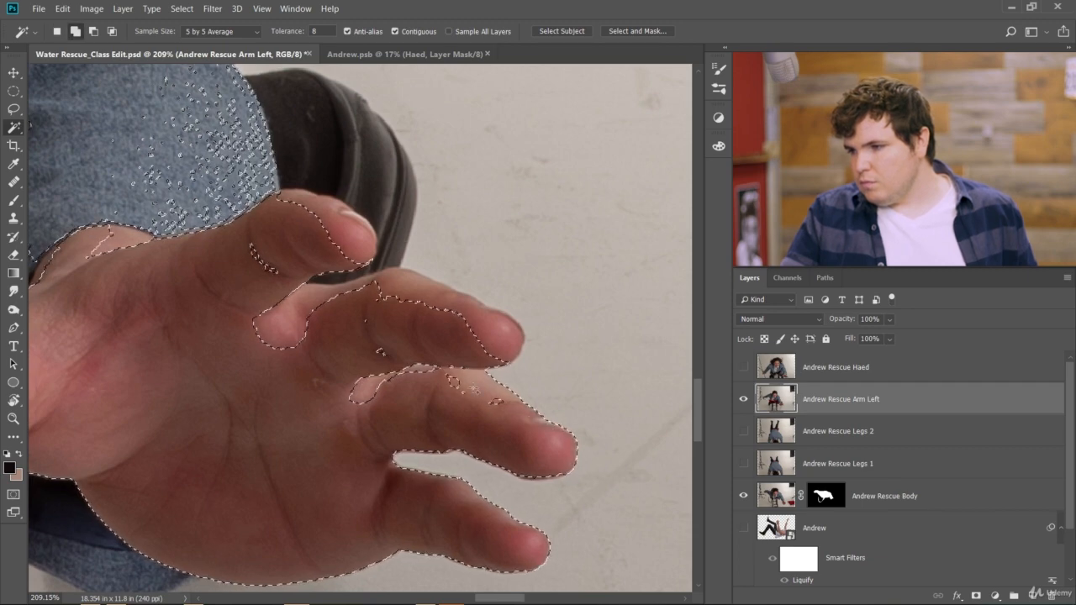
shift+click(500, 413)
shift+click(387, 403)
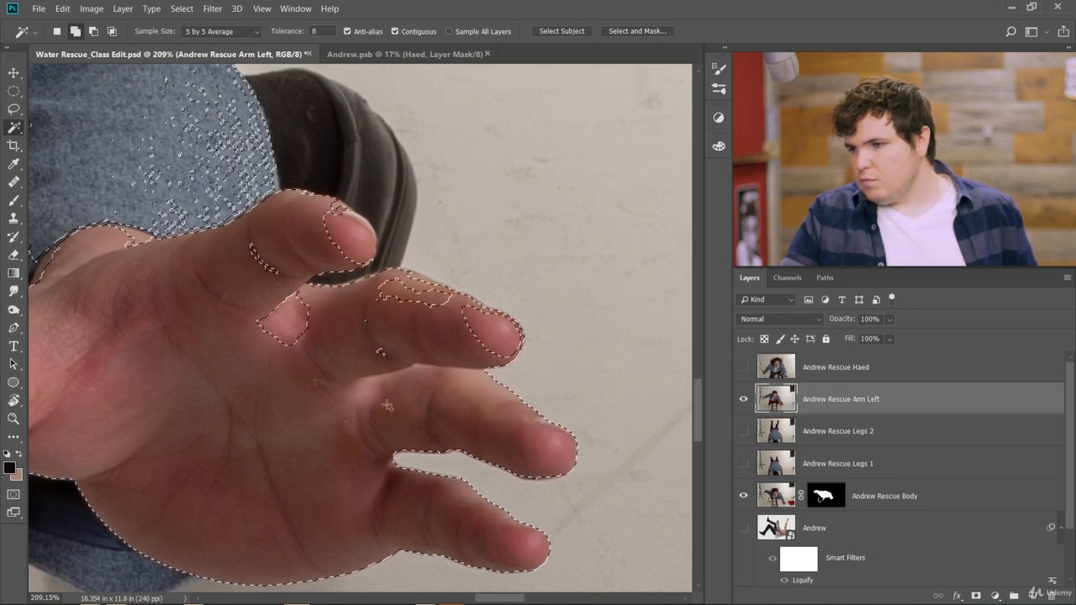
Add the tip and pale knuckle area of the third finger from the bottom to the selection
shift+click(494, 337)
shift+click(489, 335)
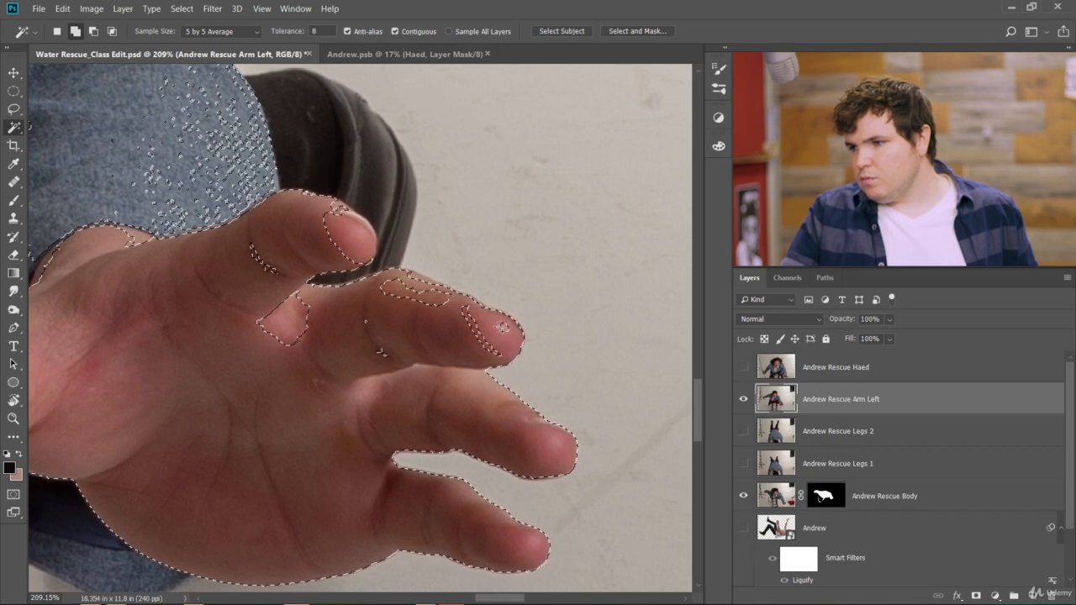
shift+click(504, 328)
shift+click(483, 336)
shift+click(481, 333)
shift+click(423, 299)
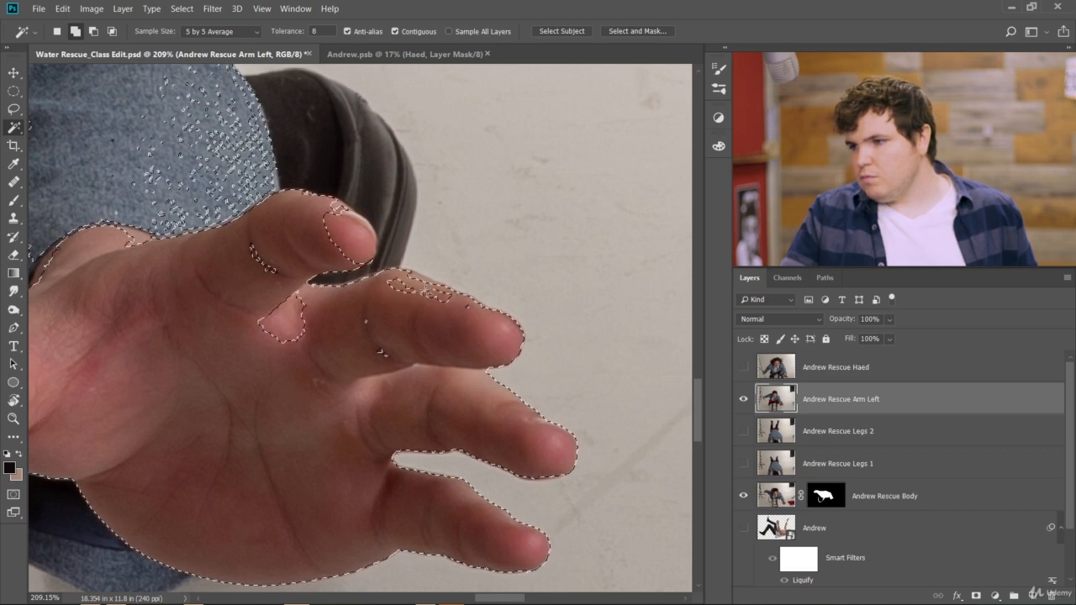
shift+click(432, 290)
shift+click(422, 292)
Step back the stray selection additions and subtract the background in the gap between the two uppermost fingers
key(ctrl+alt+z)
key(ctrl+alt+z)
key(ctrl+alt+z)
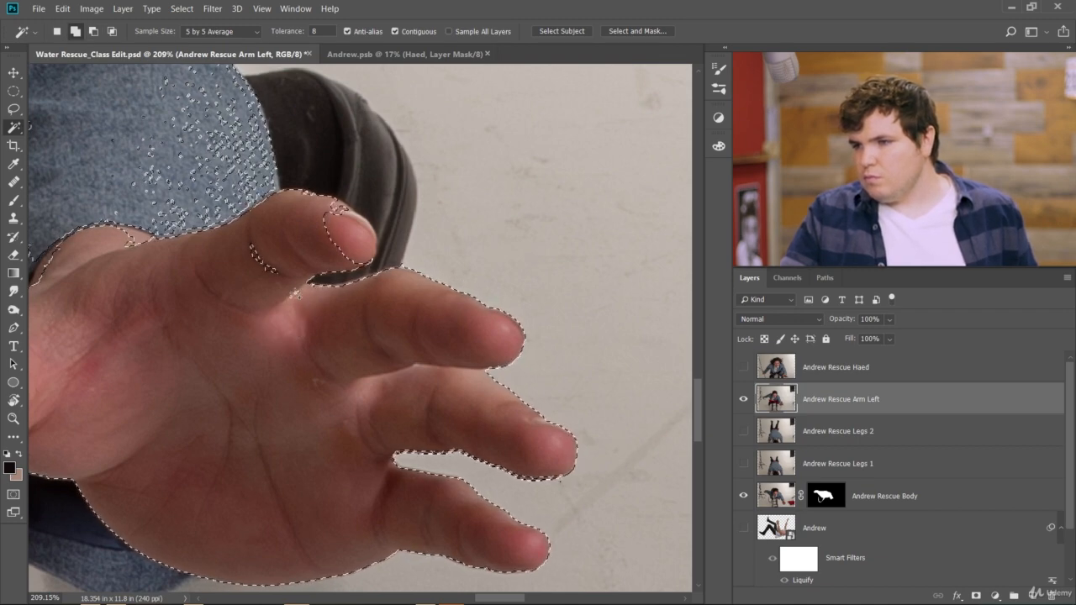
shift+click(336, 286)
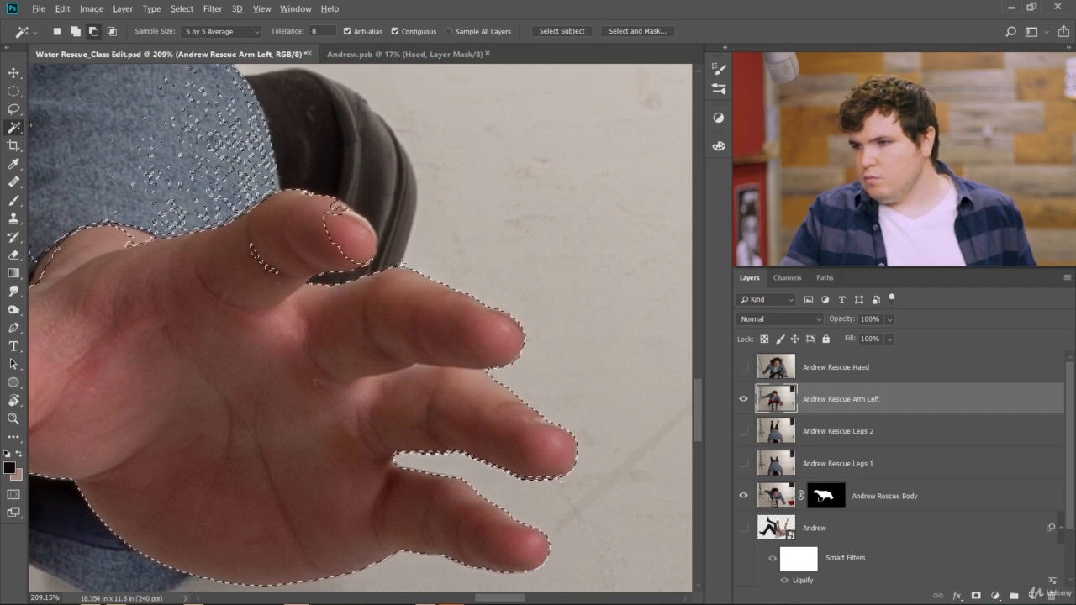
alt+click(408, 263)
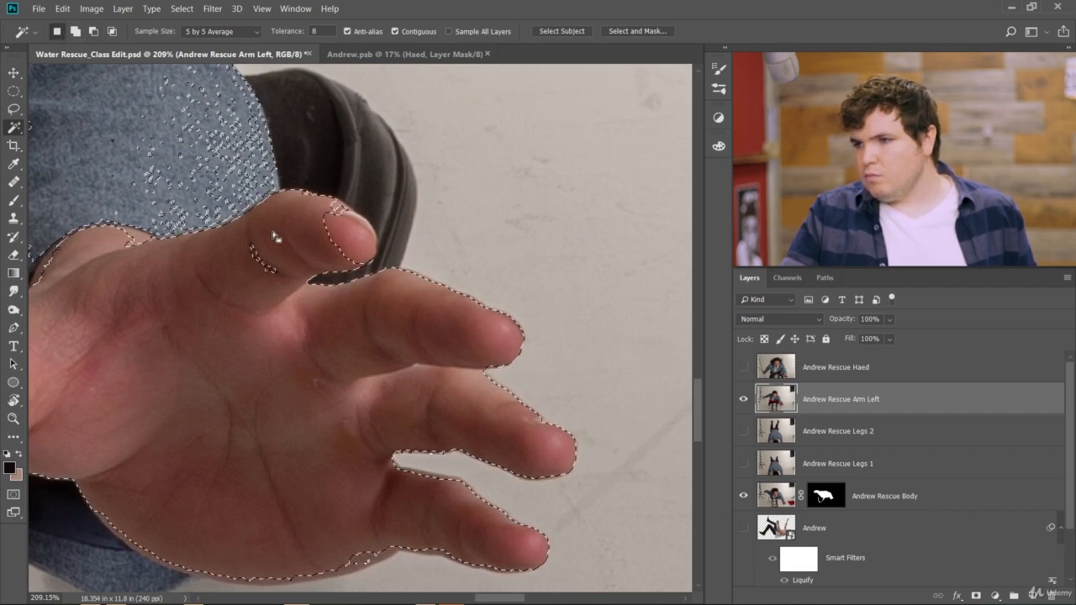
Add the tip and nail edge of the uppermost finger to the selection
shift+click(340, 245)
shift+click(347, 242)
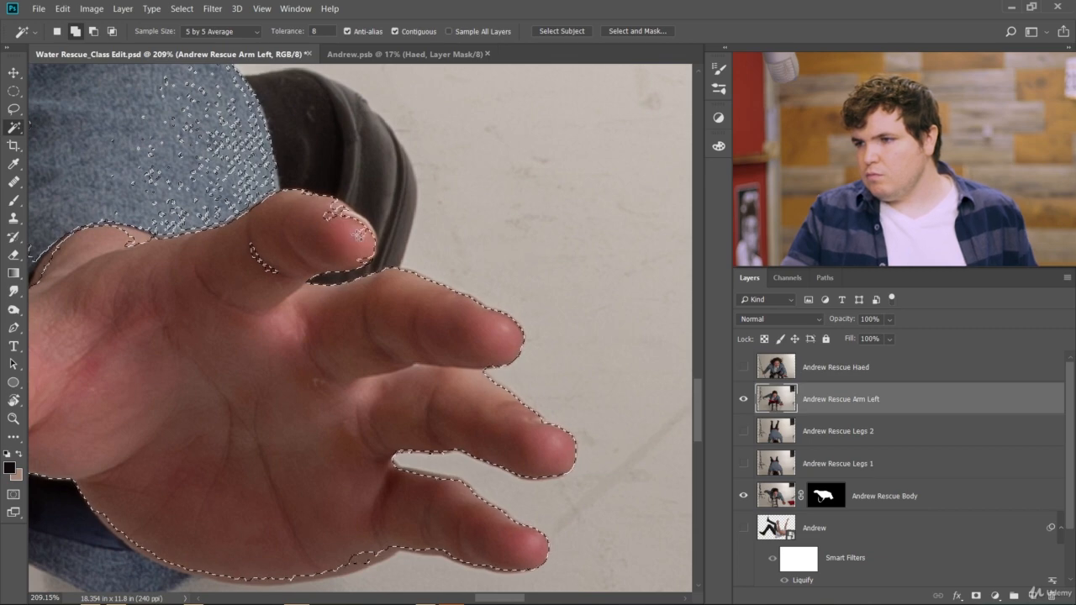
shift+click(359, 227)
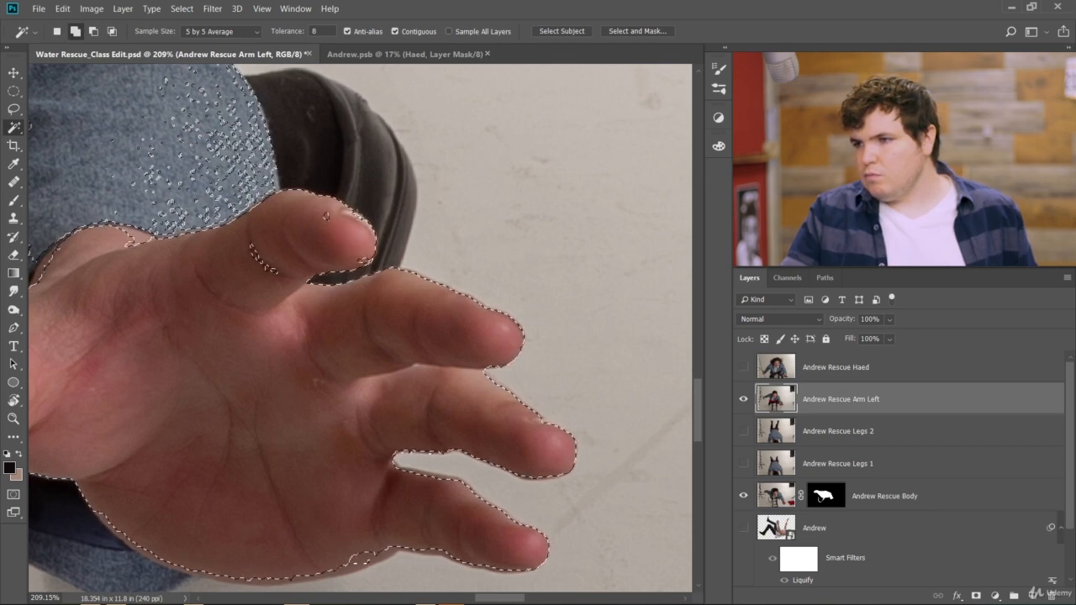
Undo the last stray additions around the uppermost finger and remove the dark shoe behind the hand from the selection
key(ctrl+z)
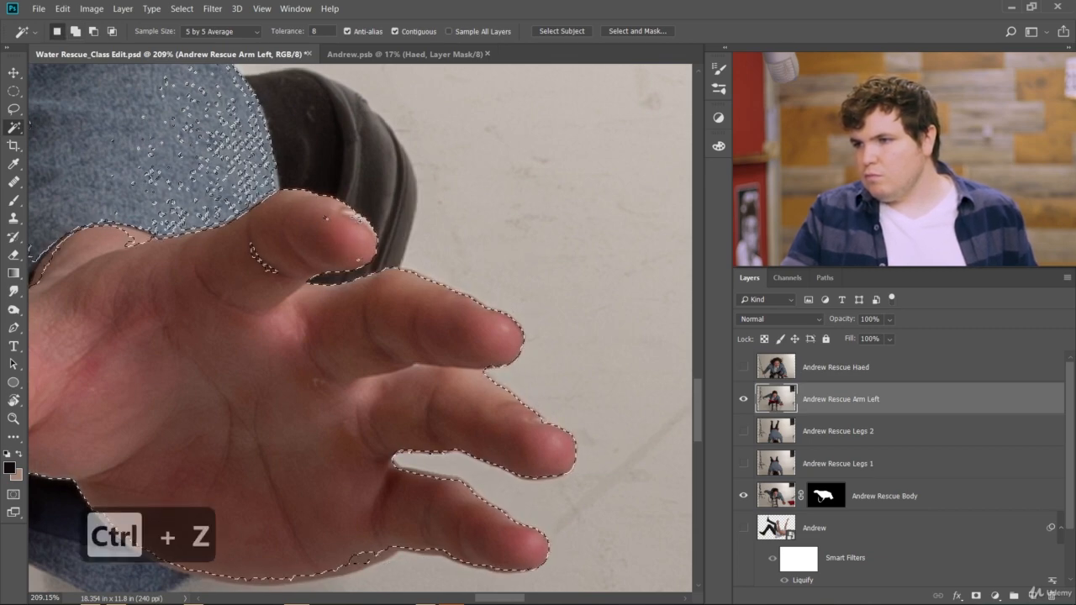
key(ctrl+z)
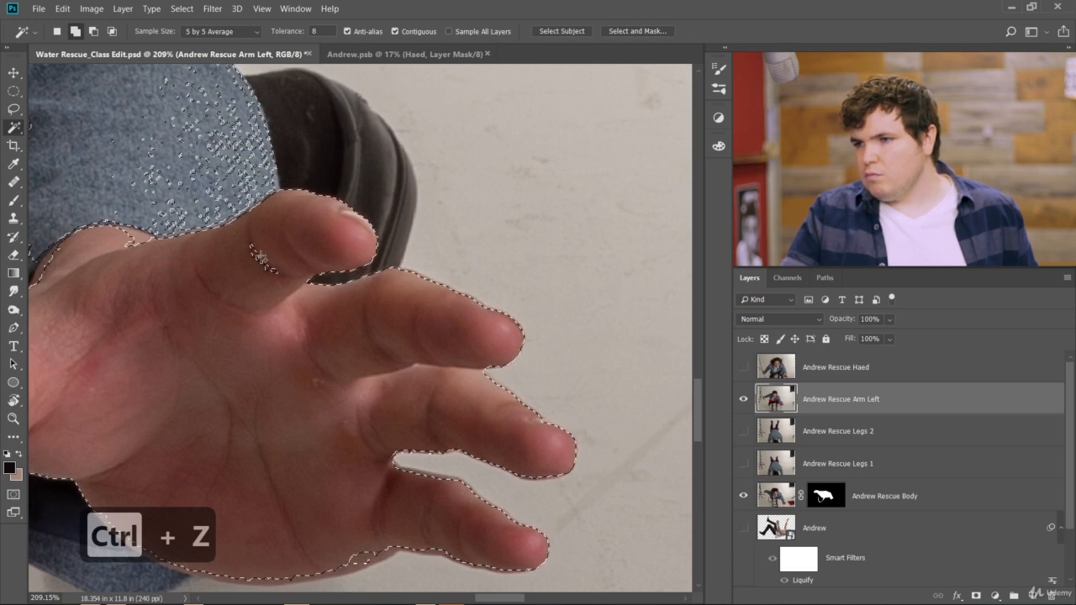
key(ctrl+z)
key(ctrl+z)
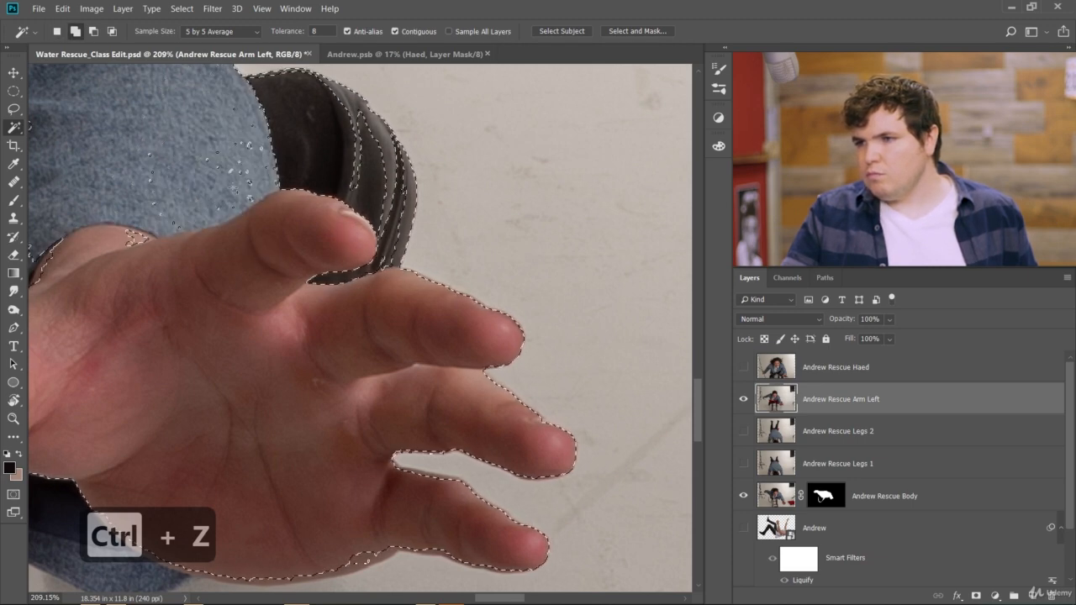
click(382, 147)
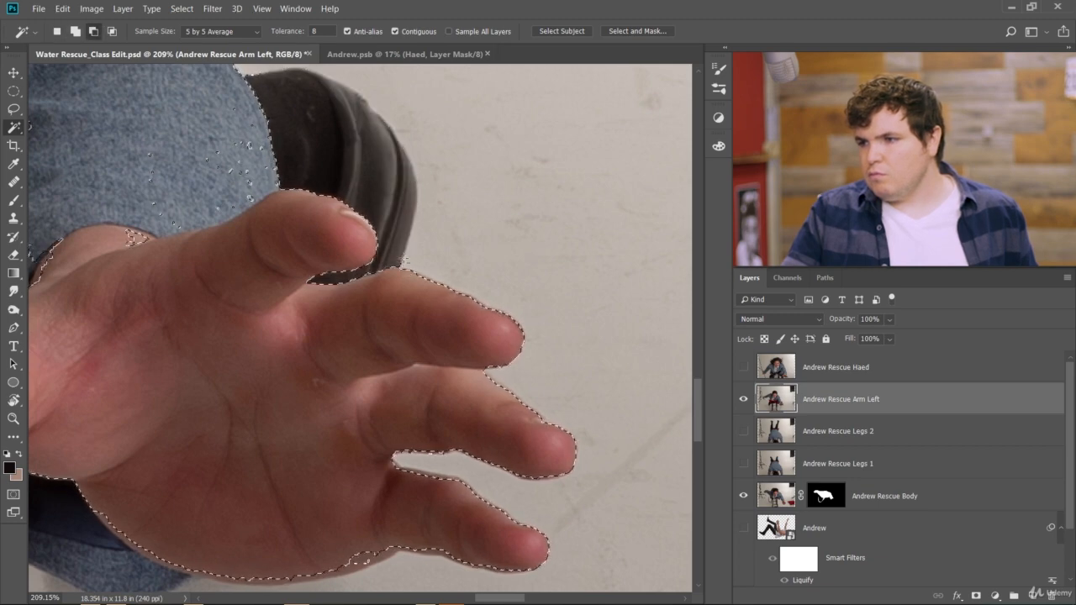
Add the wrist skin and the shaded folds of the jacket cuff to the selection
scroll(367, 230, down, 5)
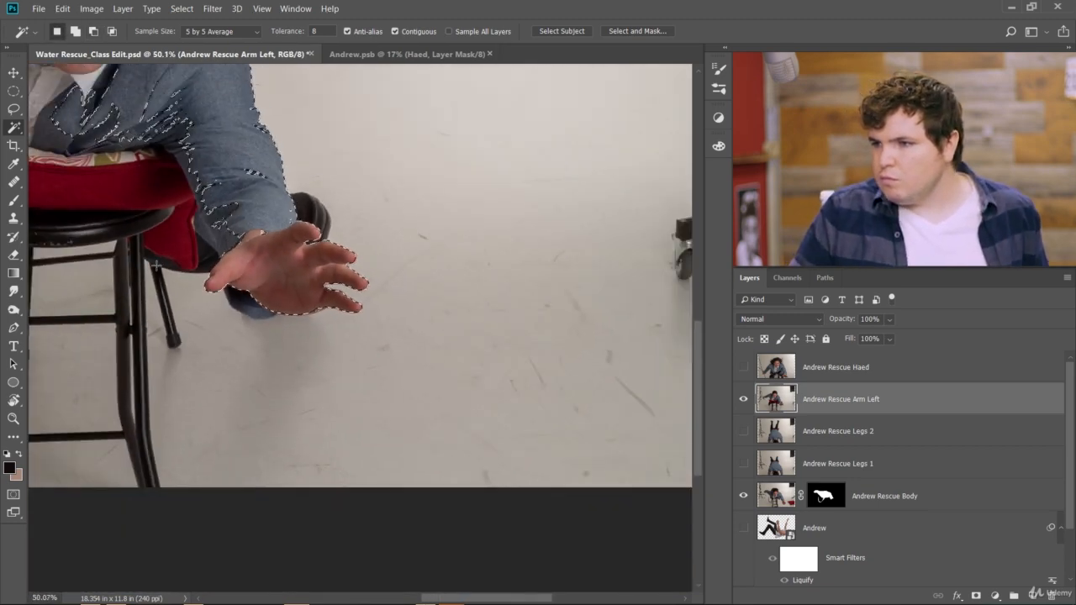
scroll(198, 236, up, 4)
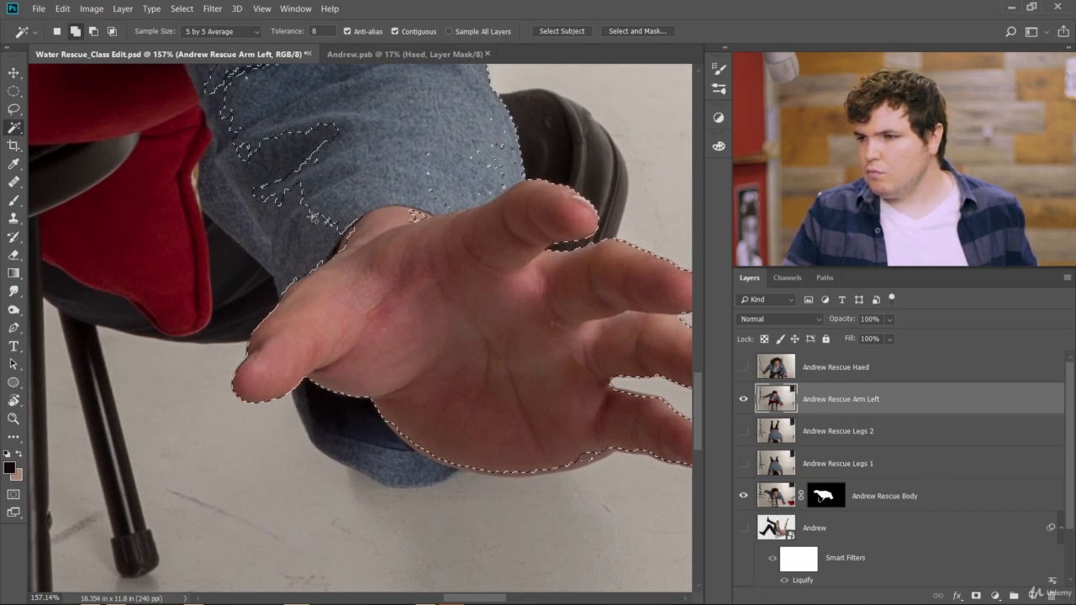
shift+click(291, 192)
shift+click(374, 230)
shift+click(417, 217)
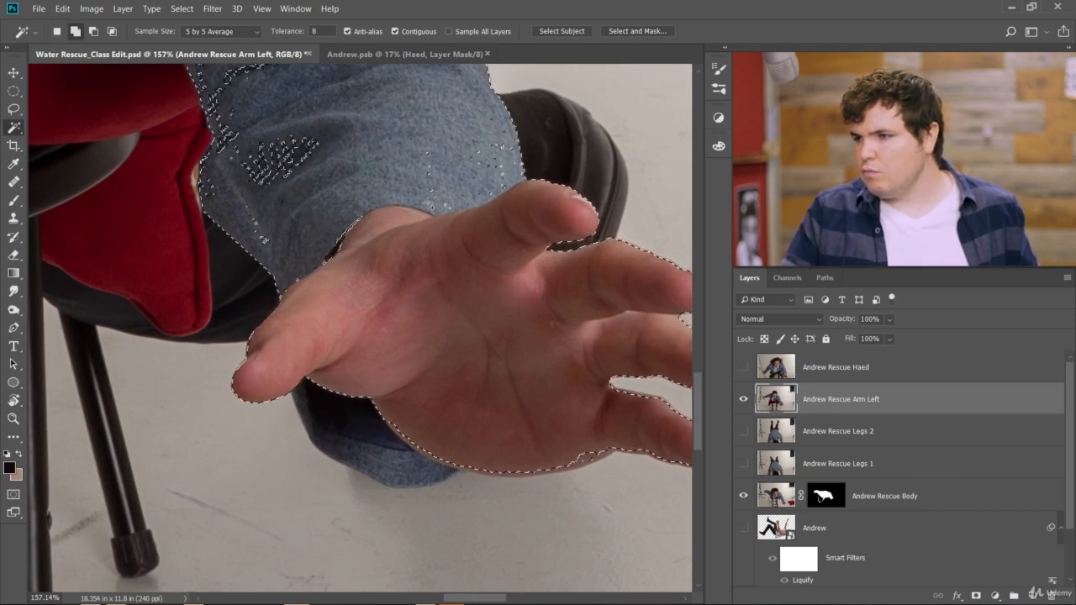
shift+click(447, 187)
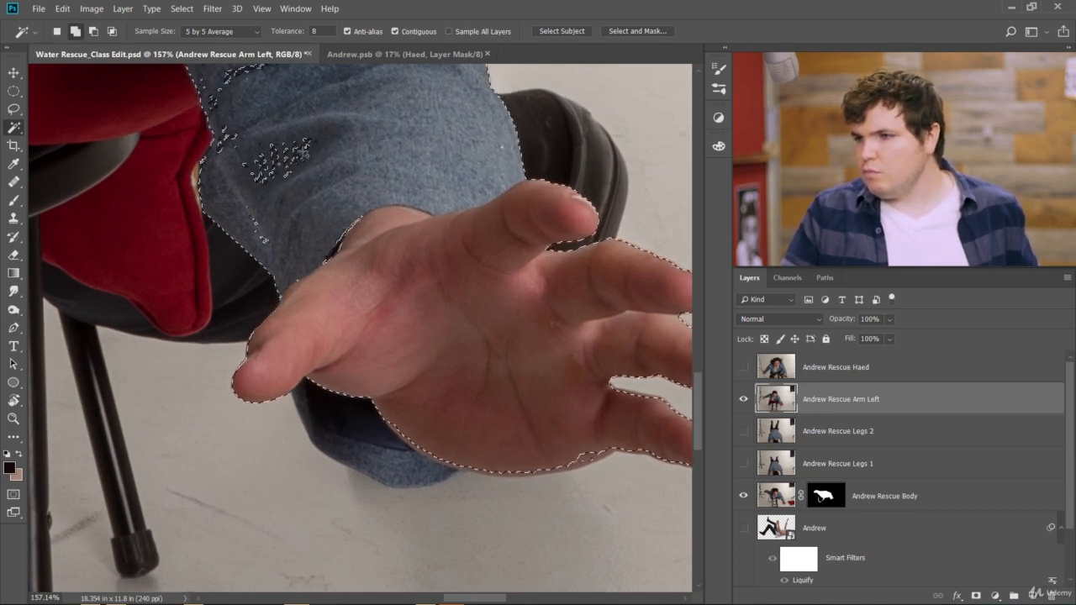
shift+click(278, 174)
alt+click(209, 194)
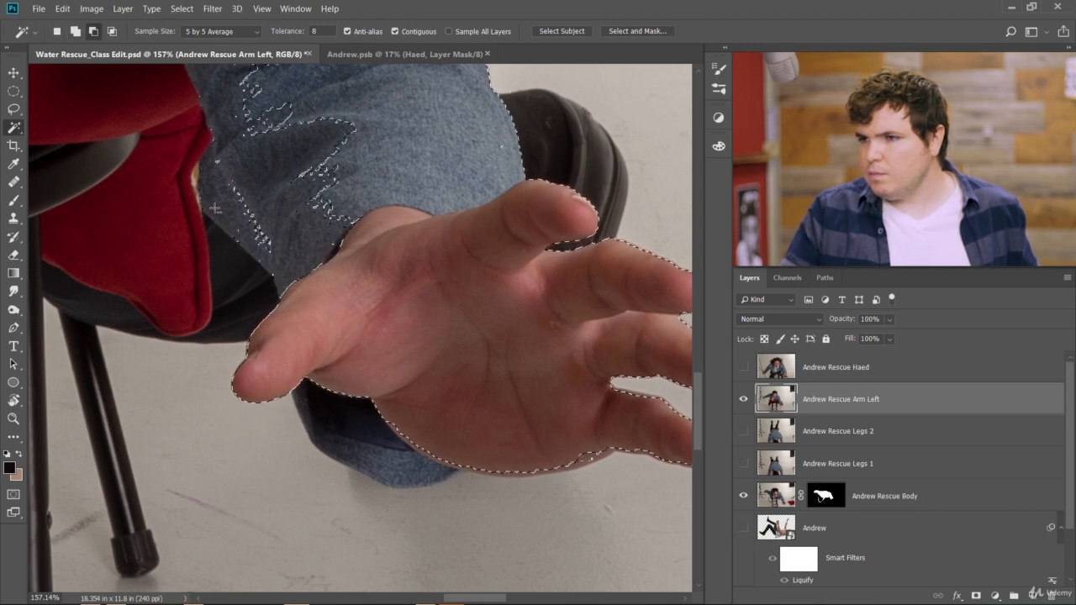
shift+click(276, 199)
scroll(305, 218, down, 5)
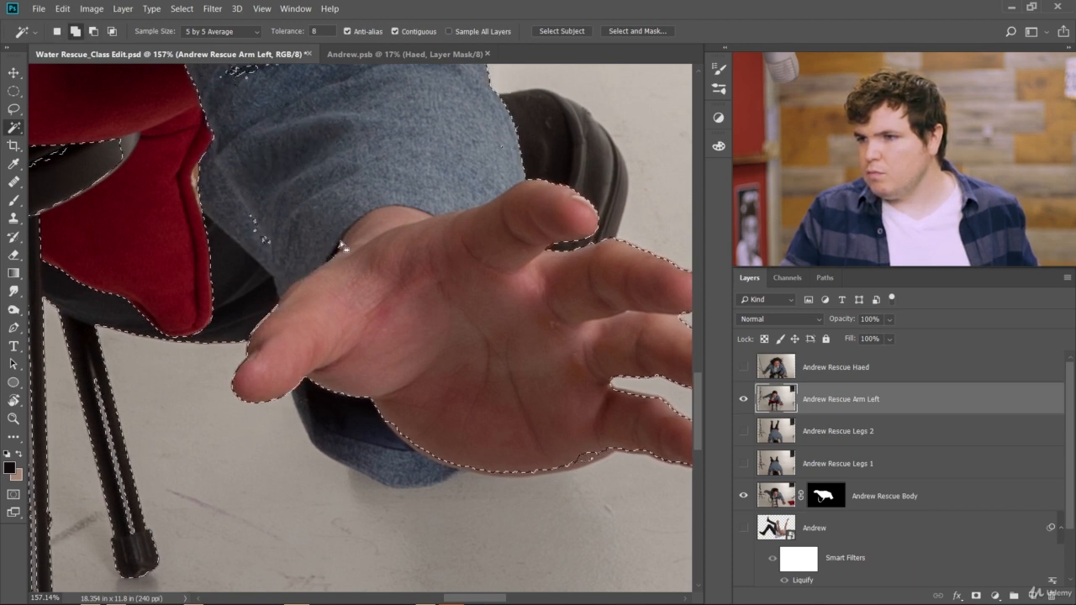
key(ctrl+z)
scroll(339, 222, down, 3)
scroll(344, 241, up, 5)
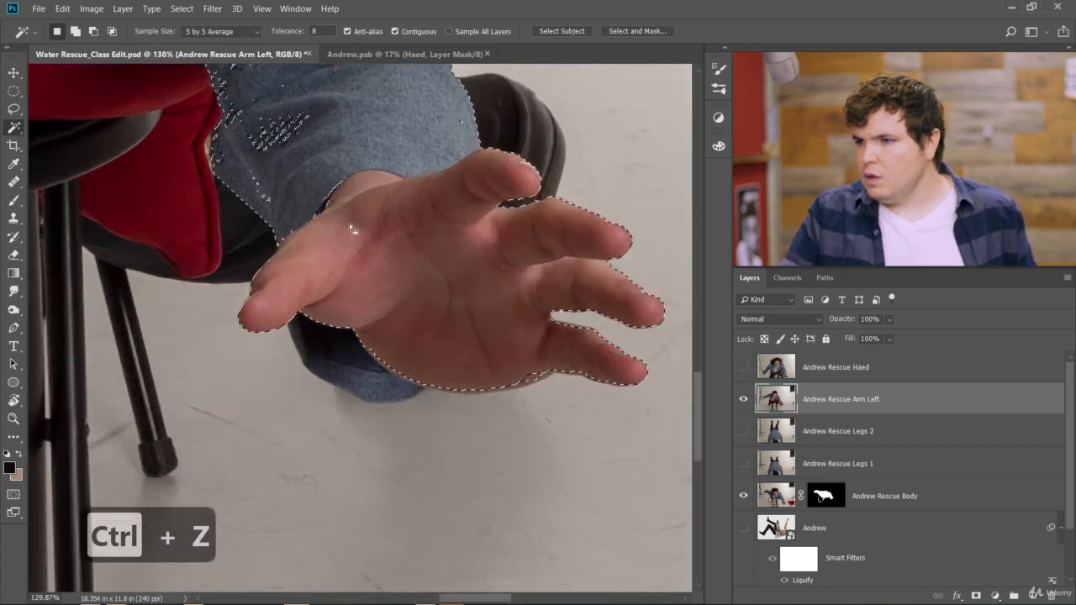
key(ctrl+z)
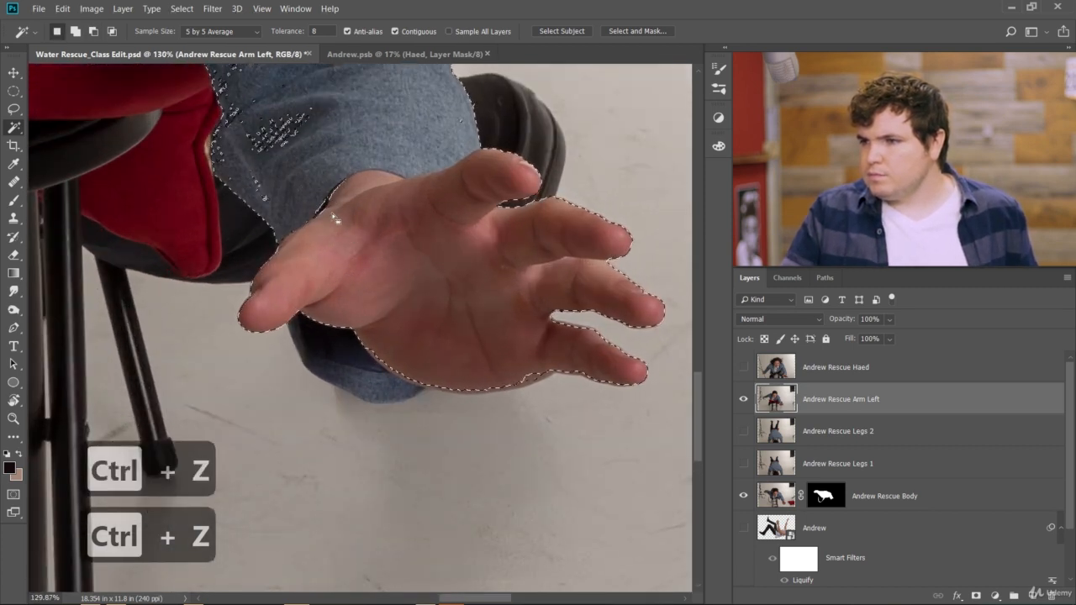
Add the remaining unselected folds of the sleeve and jacket front to the Magic Wand selection
scroll(342, 212, down, 6)
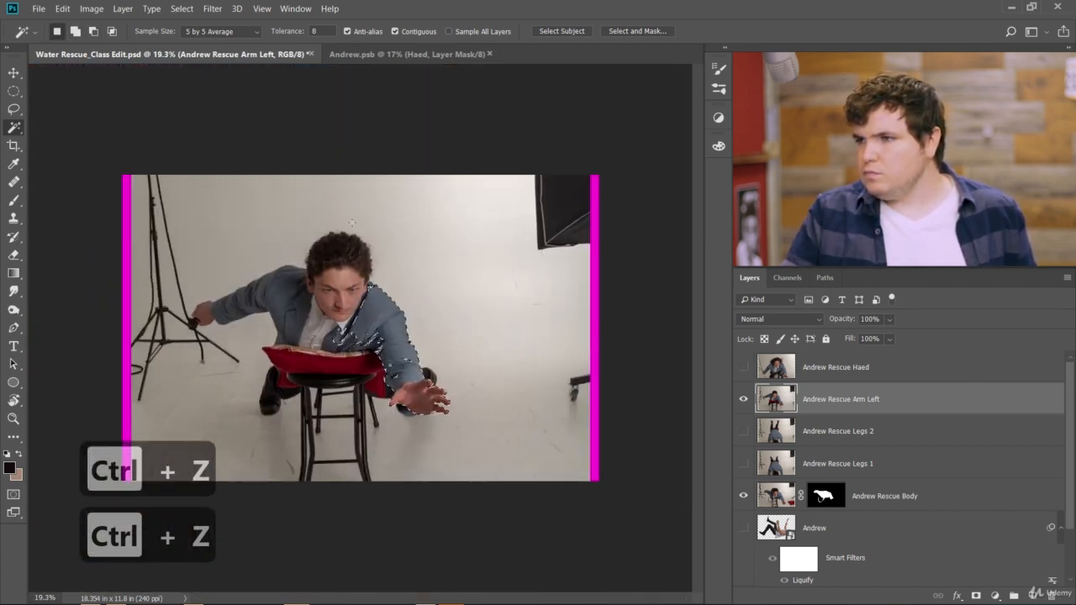
scroll(424, 413, up, 4)
scroll(424, 412, up, 2)
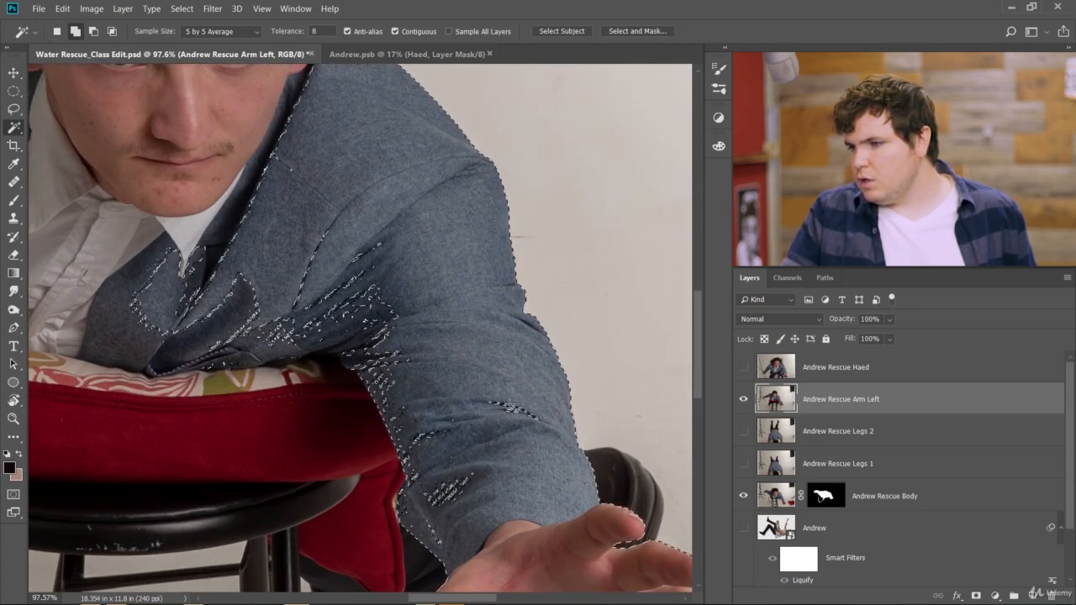
shift+click(510, 410)
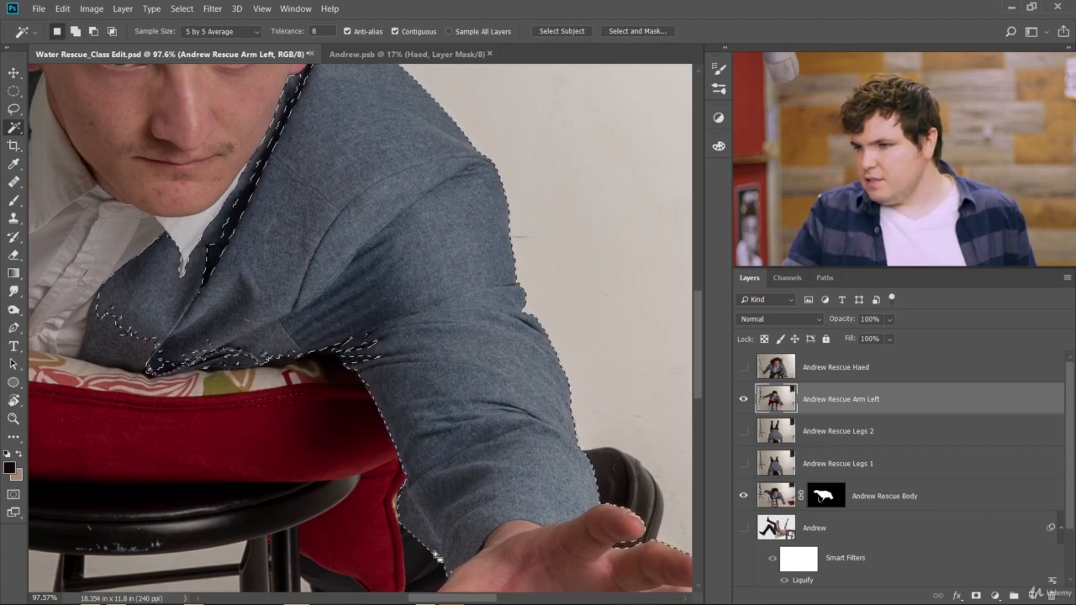
Add the creases under the armpit to the selection and subtract the dark cushion area just below them
scroll(400, 509, up, 5)
scroll(403, 492, down, 7)
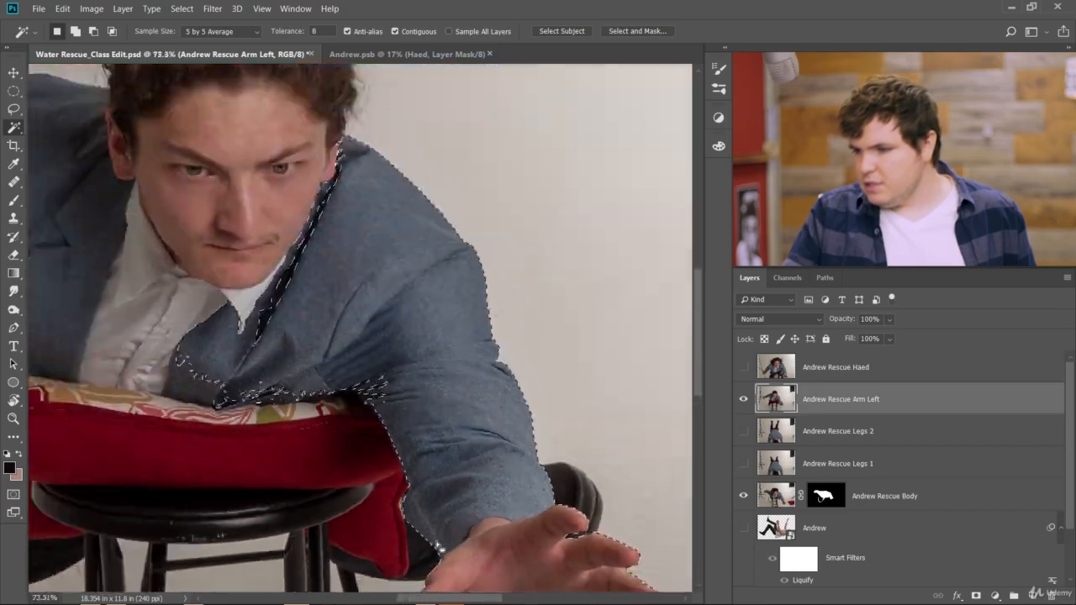
scroll(543, 563, down, 1)
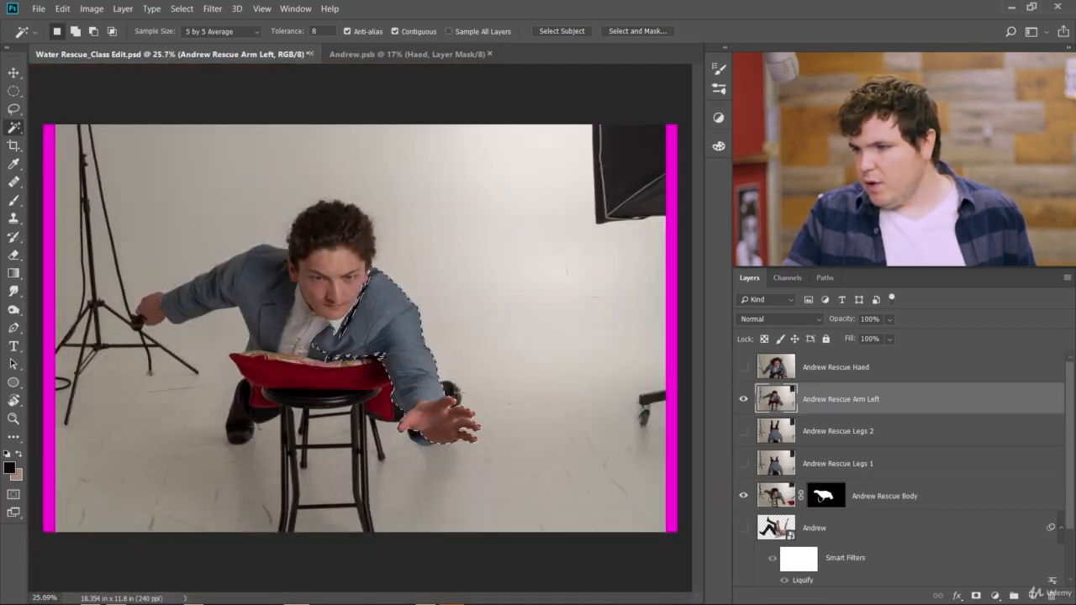
scroll(458, 402, up, 8)
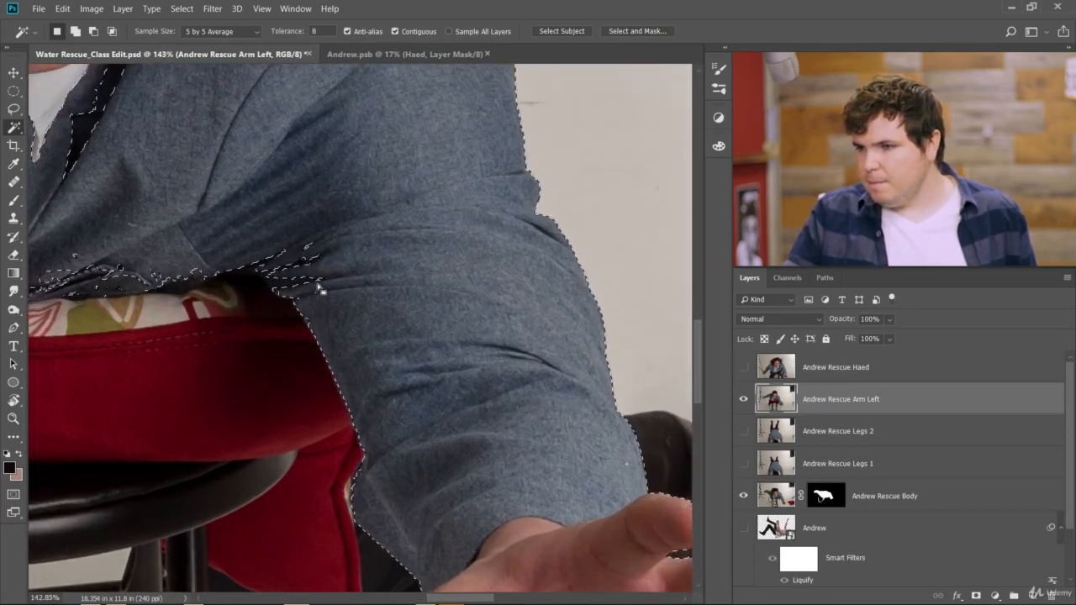
scroll(320, 289, up, 1)
shift+click(309, 249)
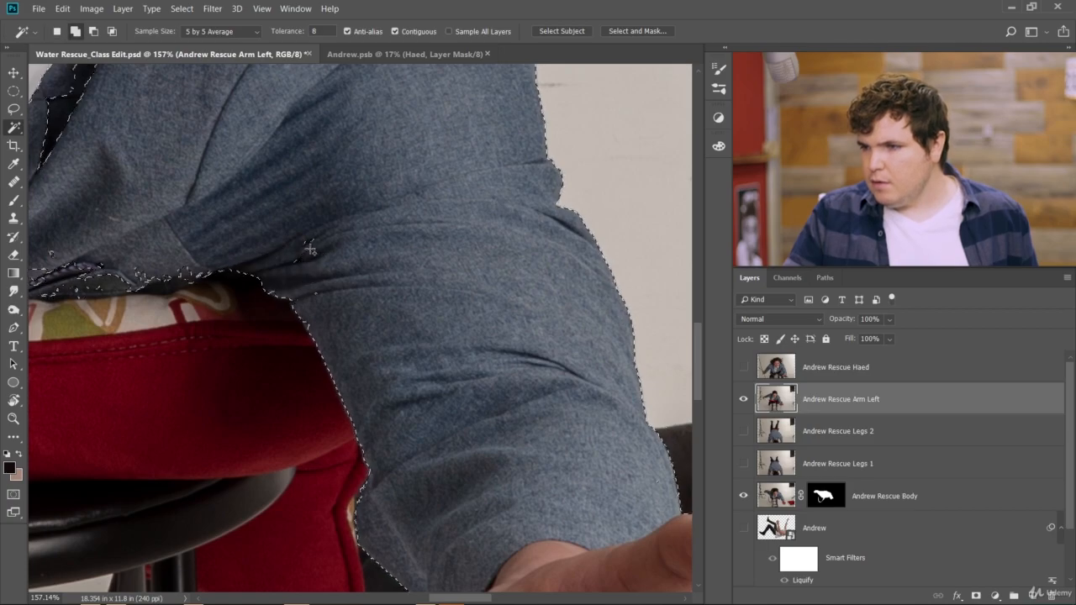
shift+click(315, 285)
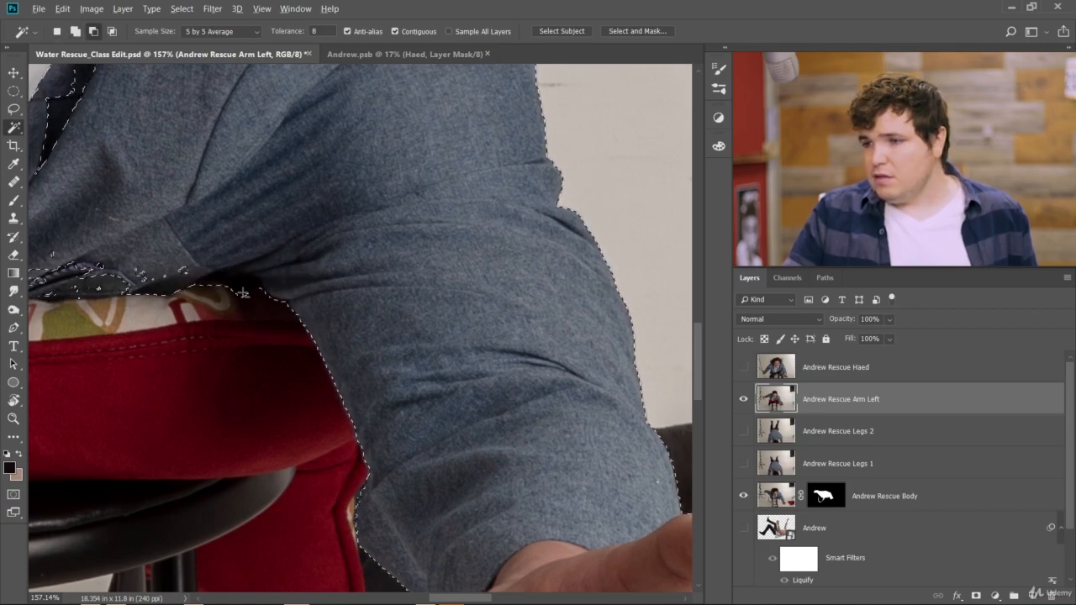
alt+click(283, 308)
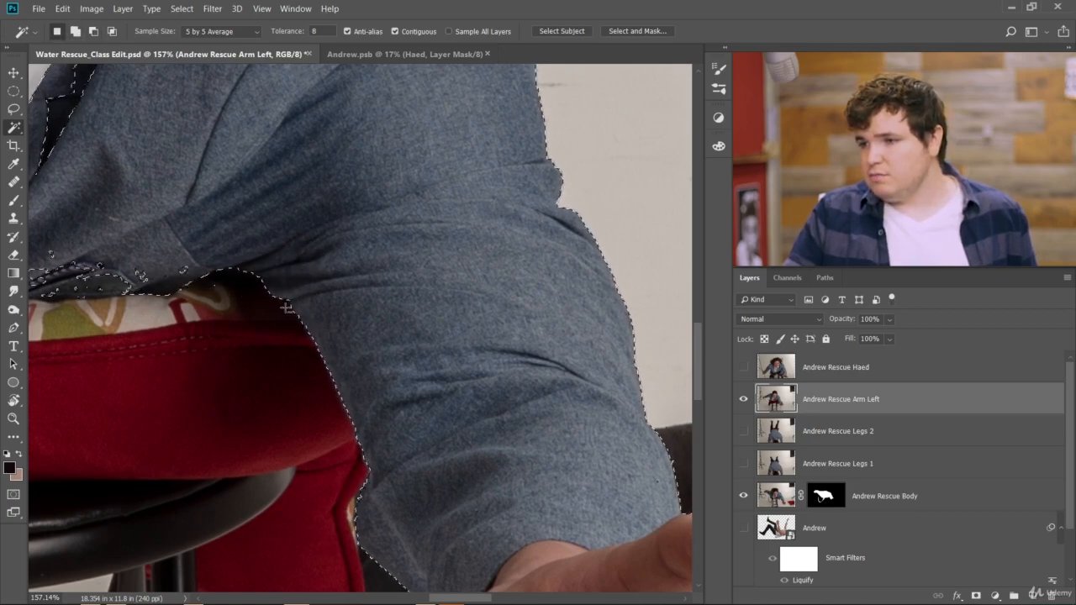
Open the arm selection in Select and Mask and set Smooth to 5 and Feather to 0.3 px
scroll(368, 514, down, 5)
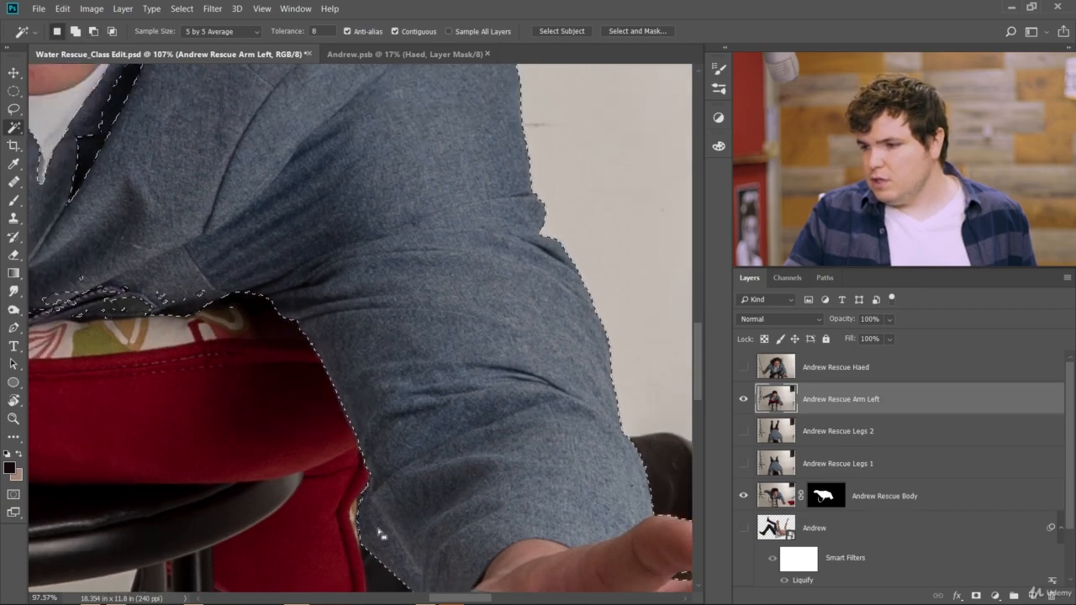
scroll(379, 525, up, 7)
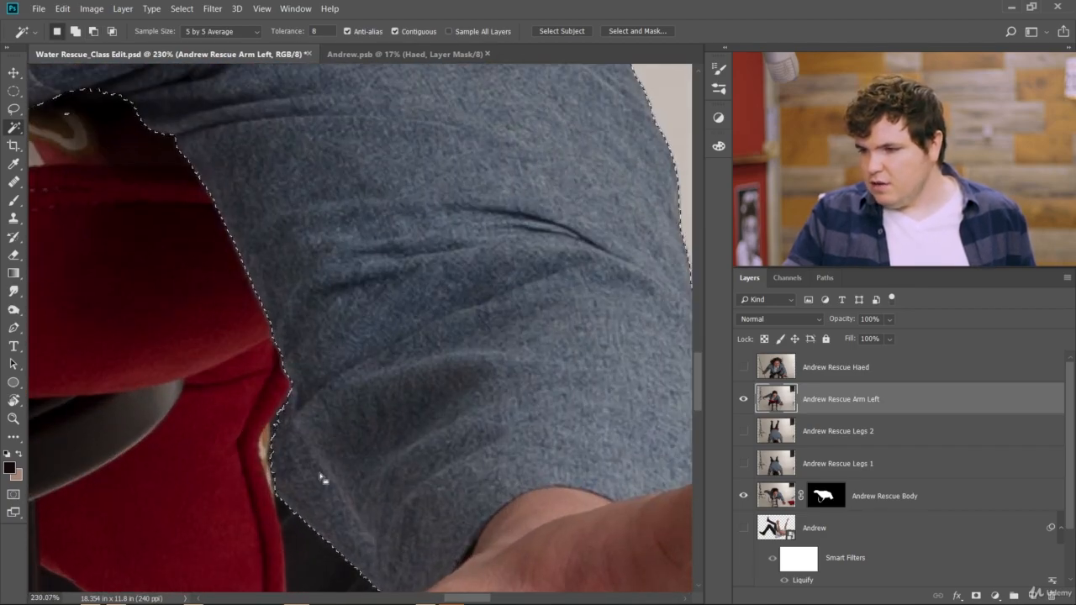
scroll(482, 361, down, 8)
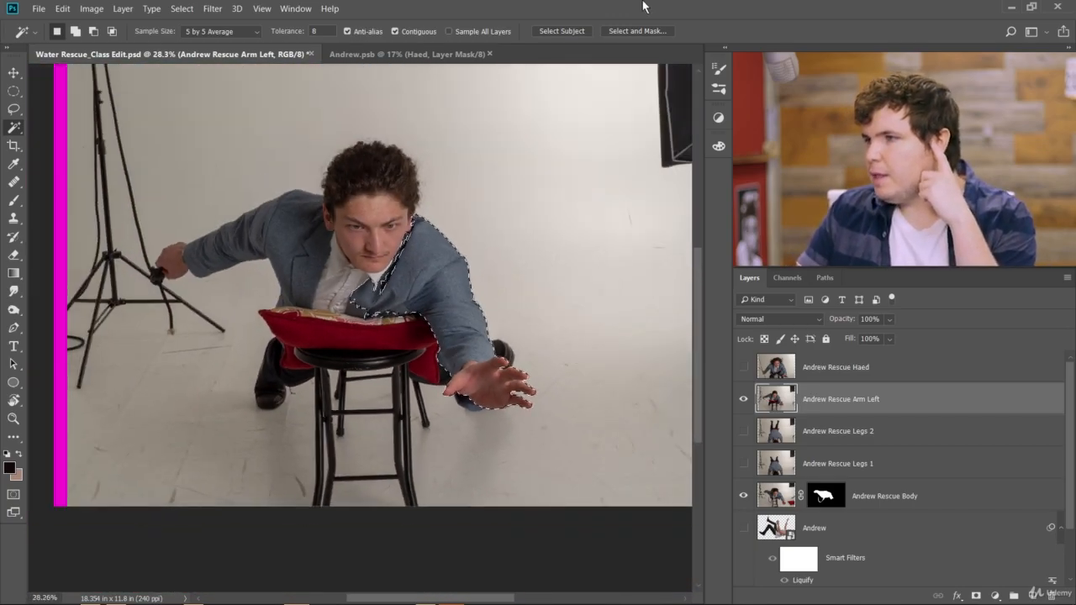
click(648, 35)
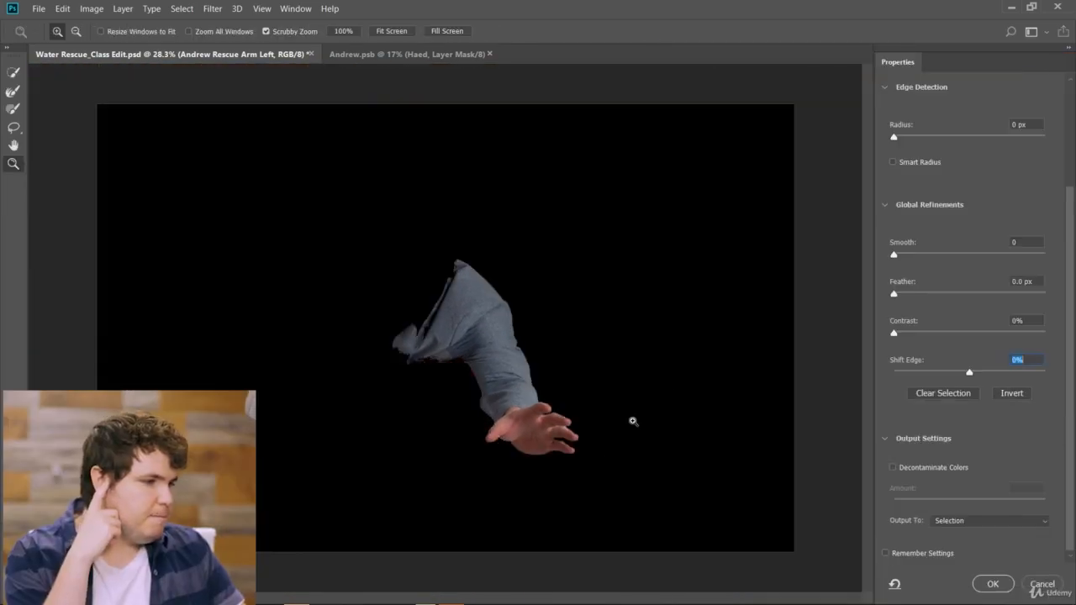
scroll(555, 441, up, 10)
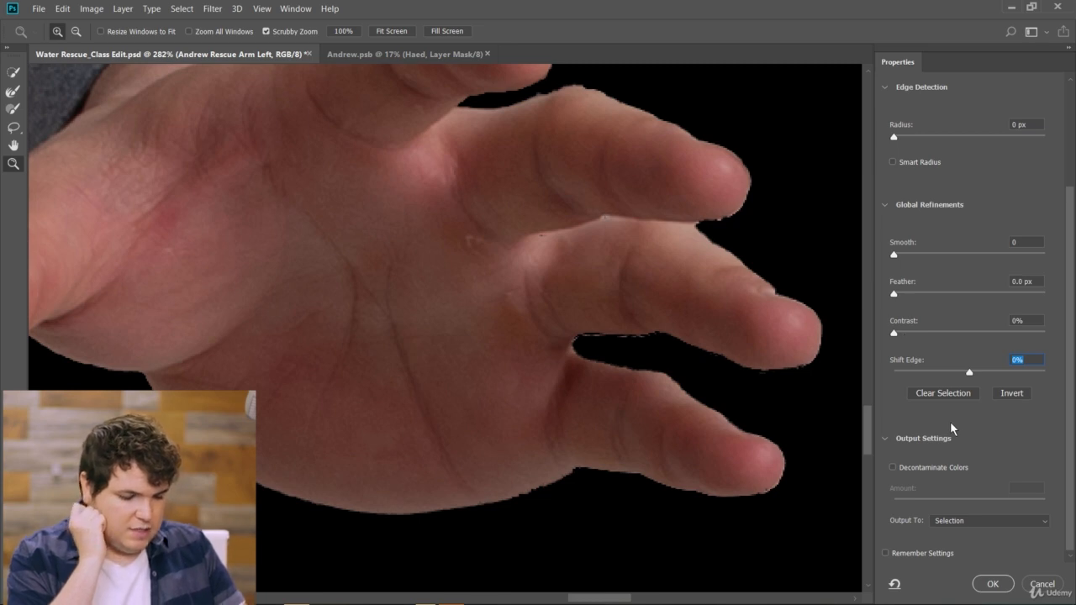
click(909, 254)
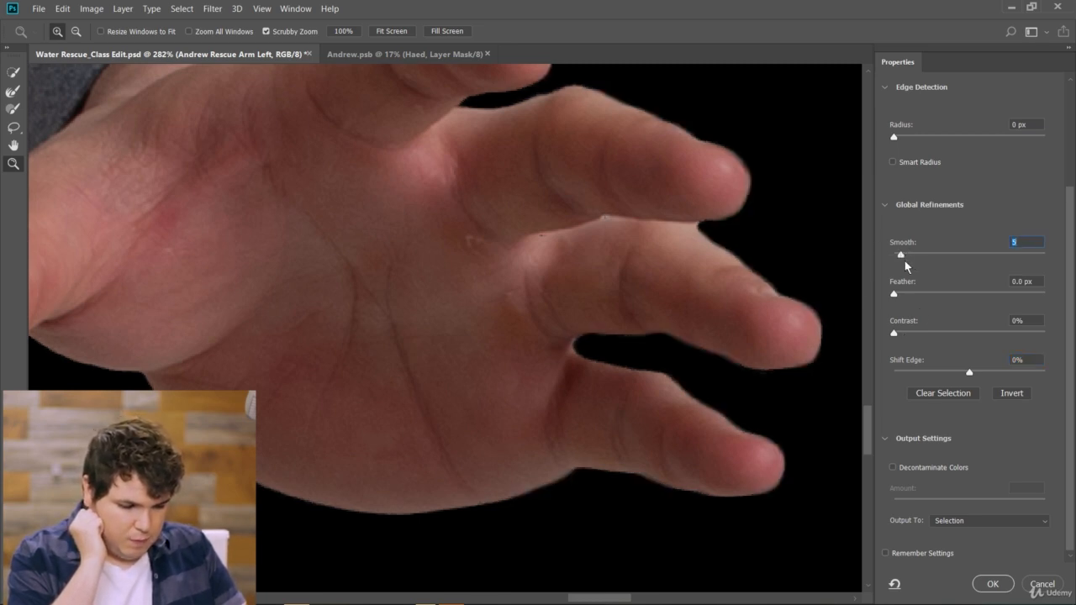
drag(893, 296, 898, 297)
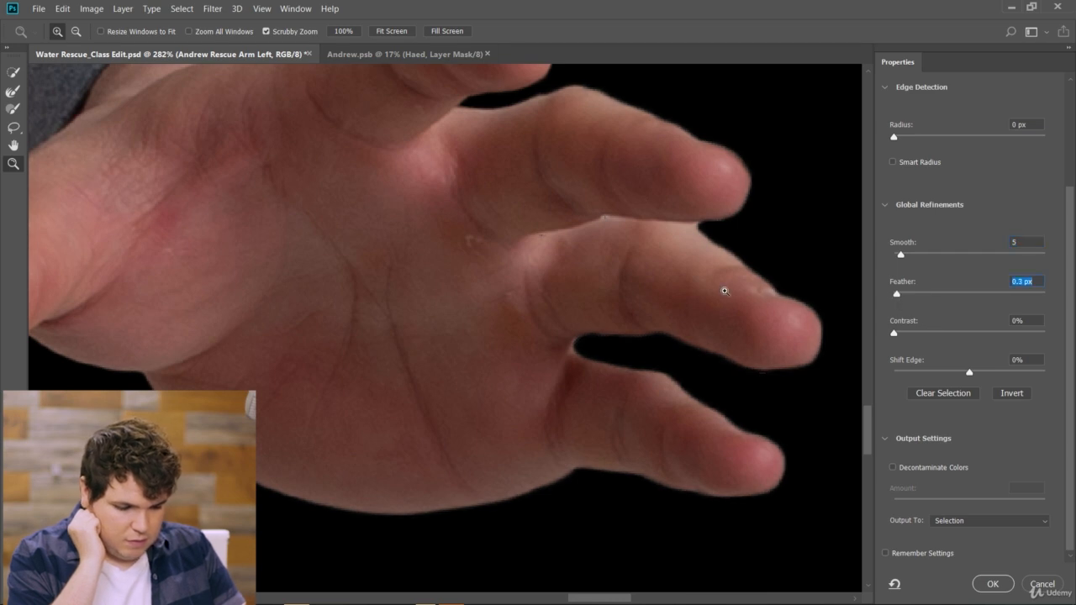
Set Shift Edge to -25% to pull the mask edge inward around the arm and hand
drag(681, 310, 619, 325)
drag(663, 259, 701, 183)
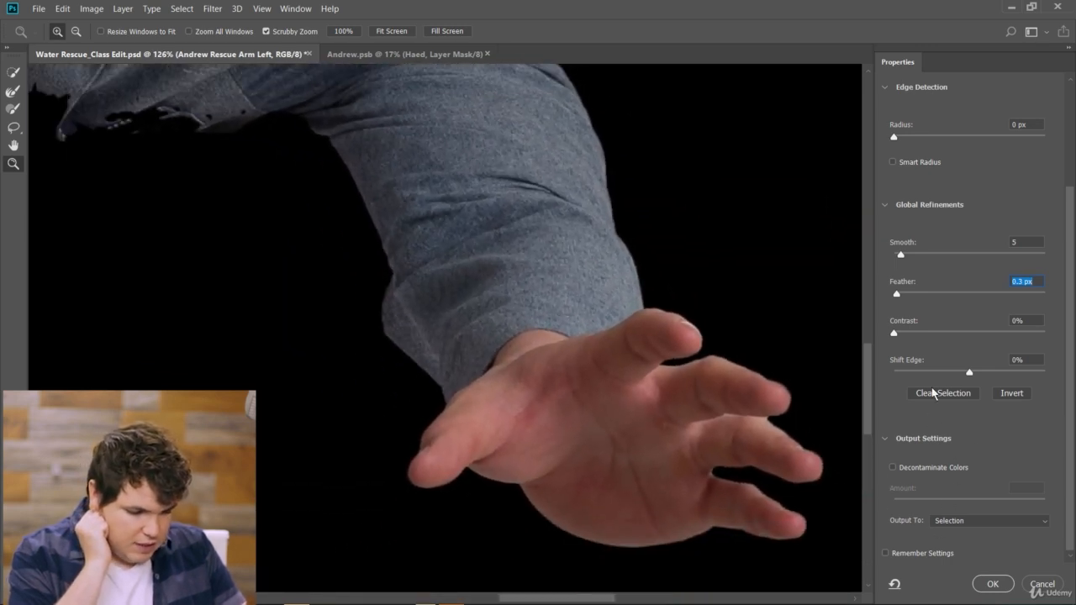
click(951, 372)
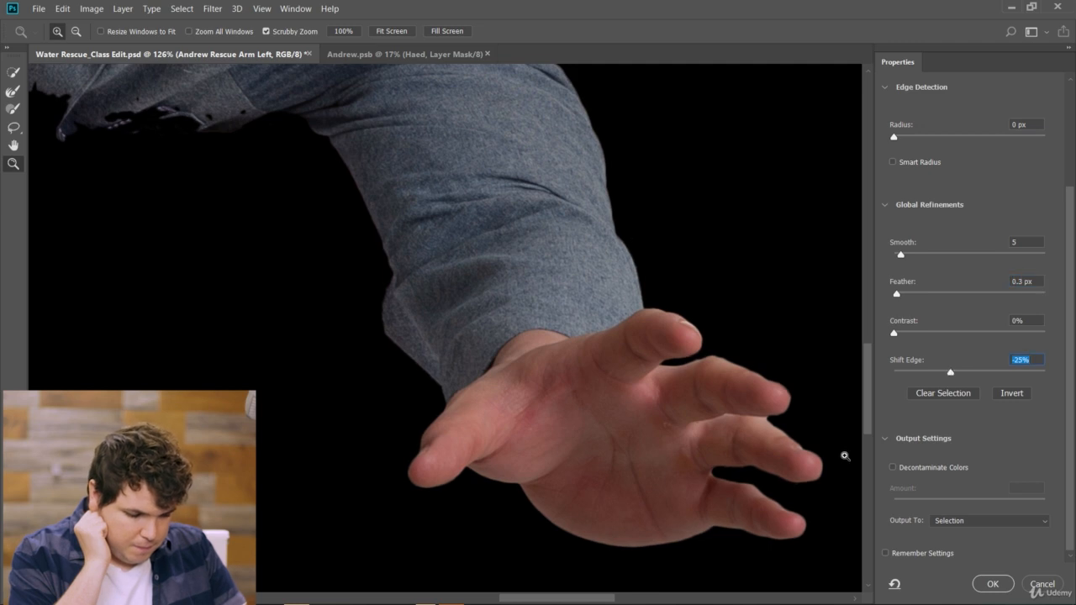
Try to clean up the underside of the lowest finger with a small Refine Edge Brush, and undo the stroke
mouse_move(646, 291)
mouse_down()
mouse_move(564, 303)
mouse_move(647, 287)
mouse_up()
drag(383, 299, 420, 300)
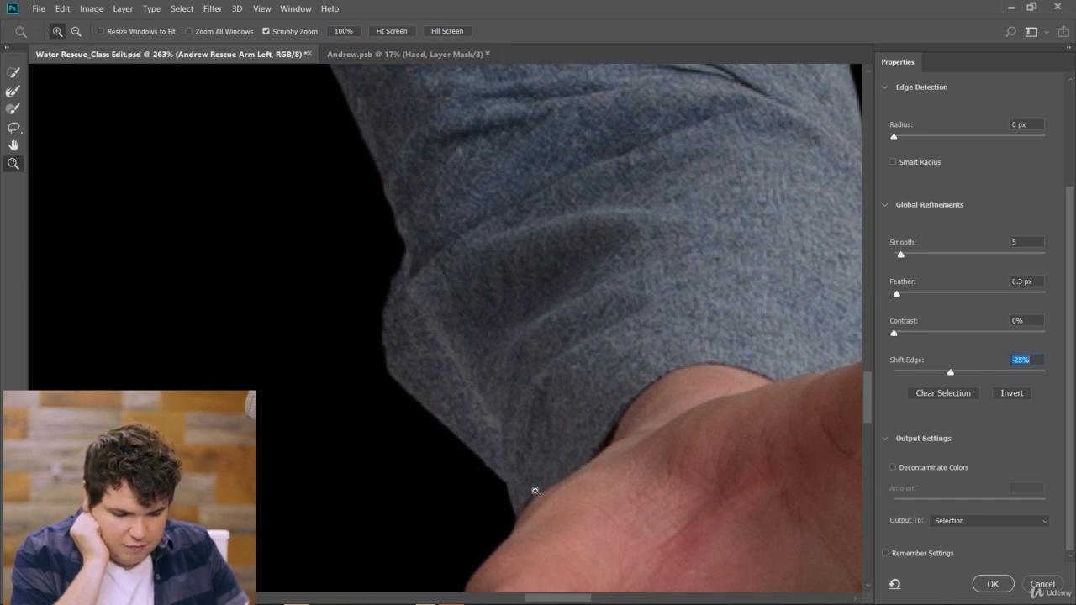
drag(535, 491, 484, 501)
drag(670, 571, 732, 572)
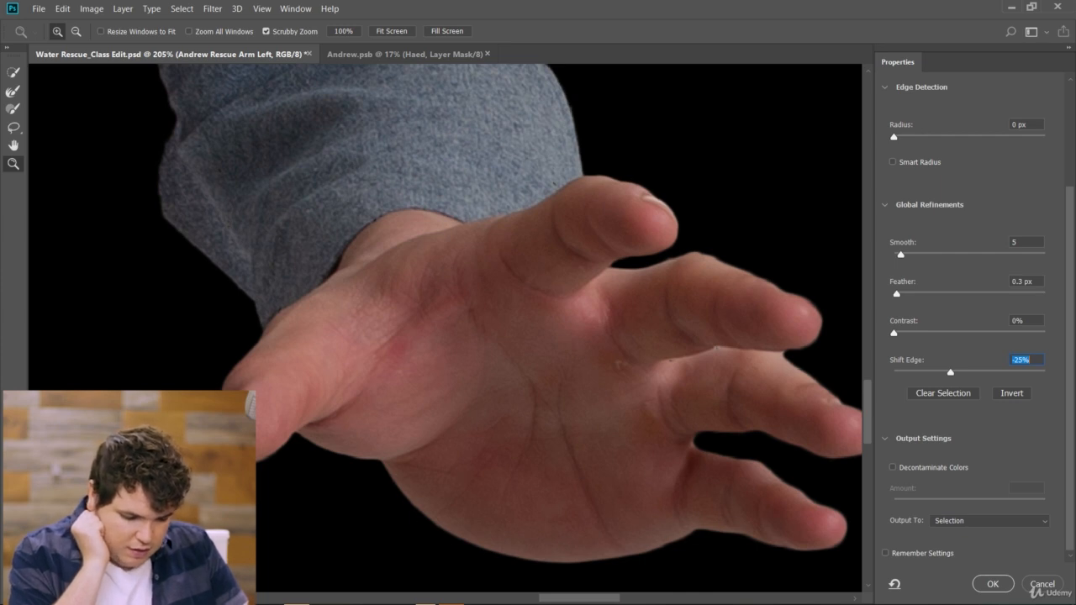
drag(604, 602, 616, 602)
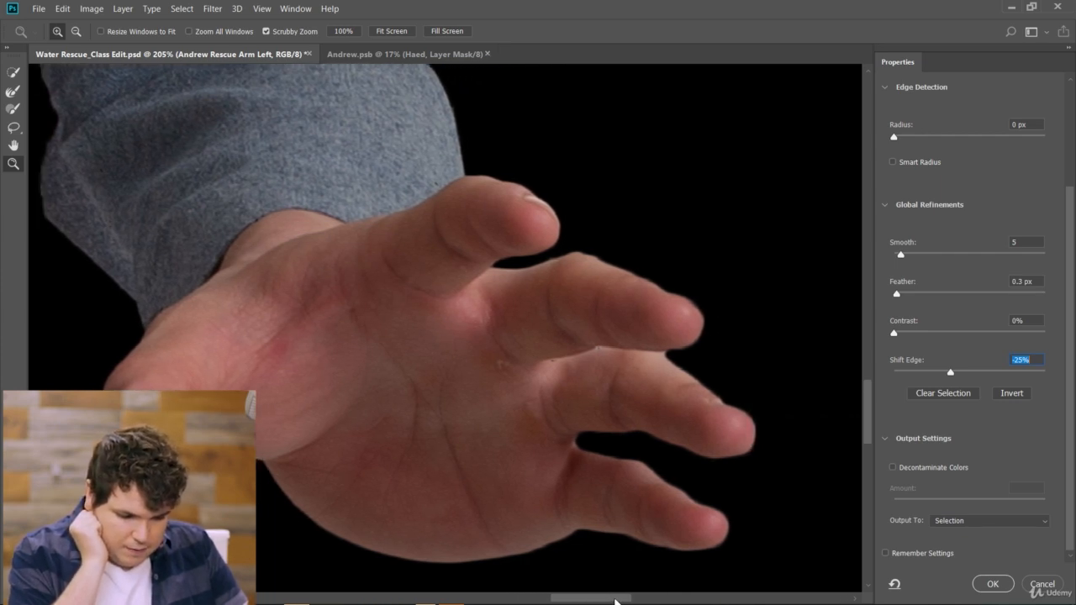
click(11, 111)
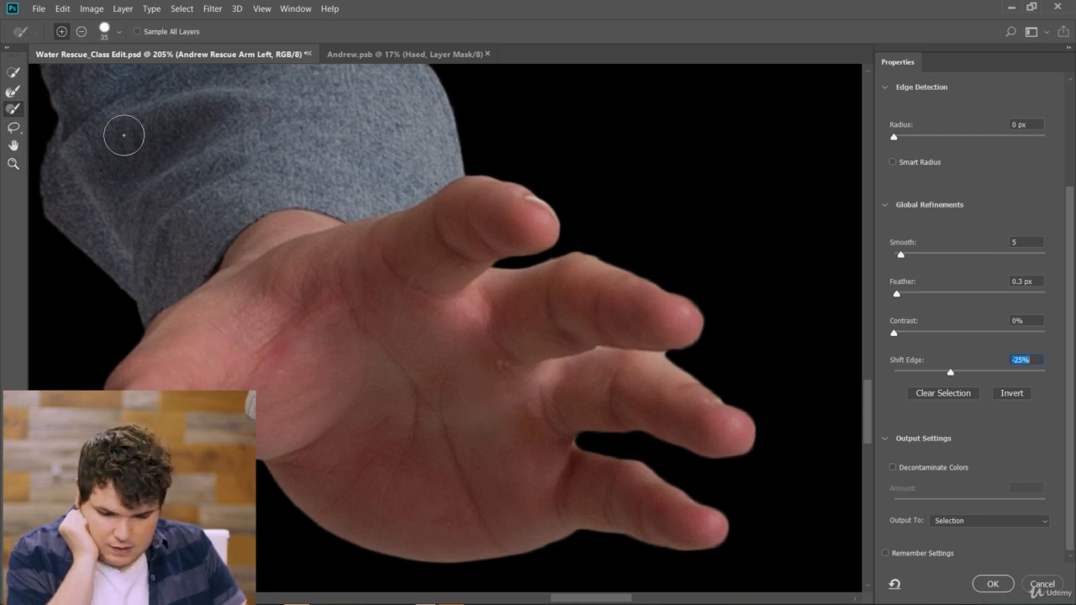
click(12, 91)
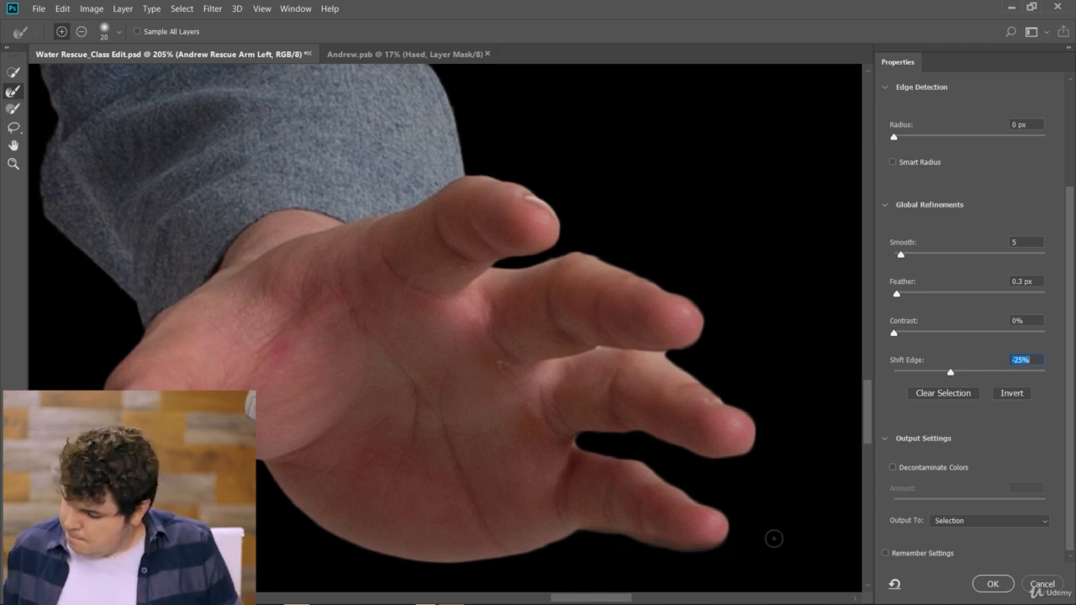
drag(725, 546, 582, 533)
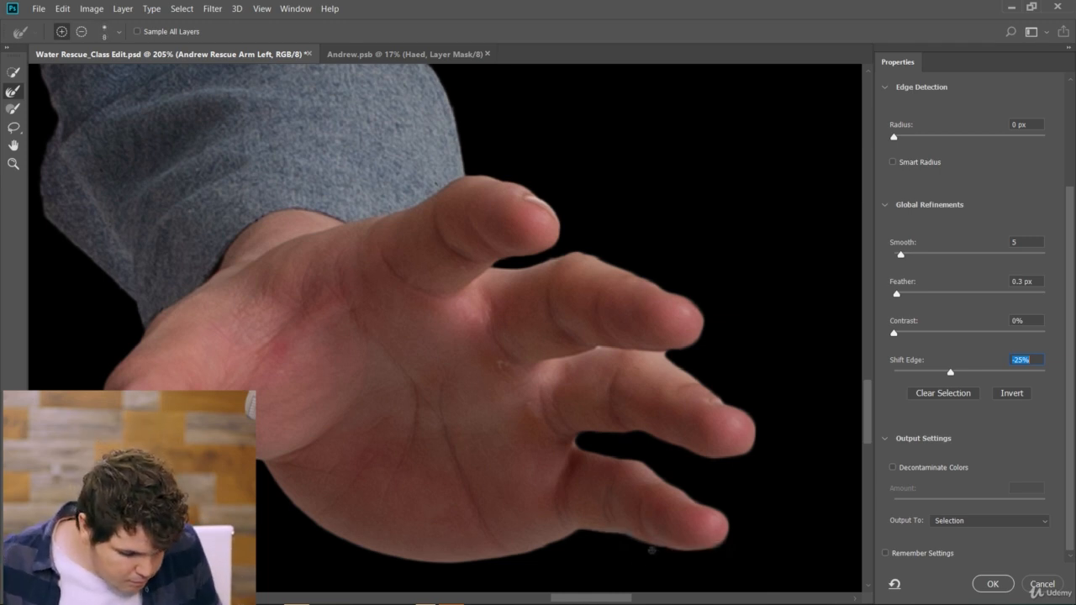
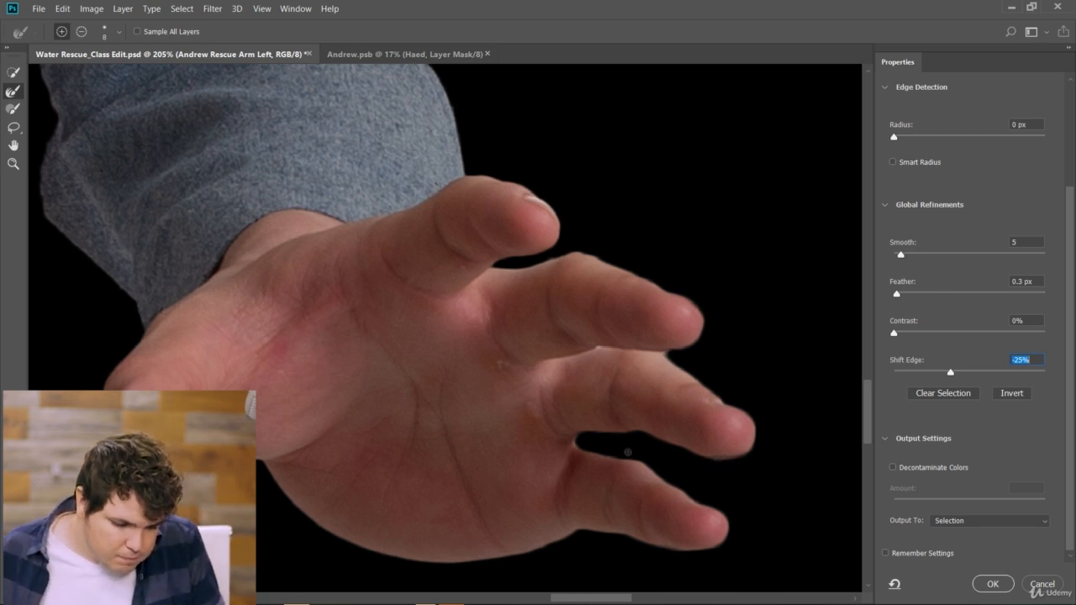
key(ctrl+alt+z)
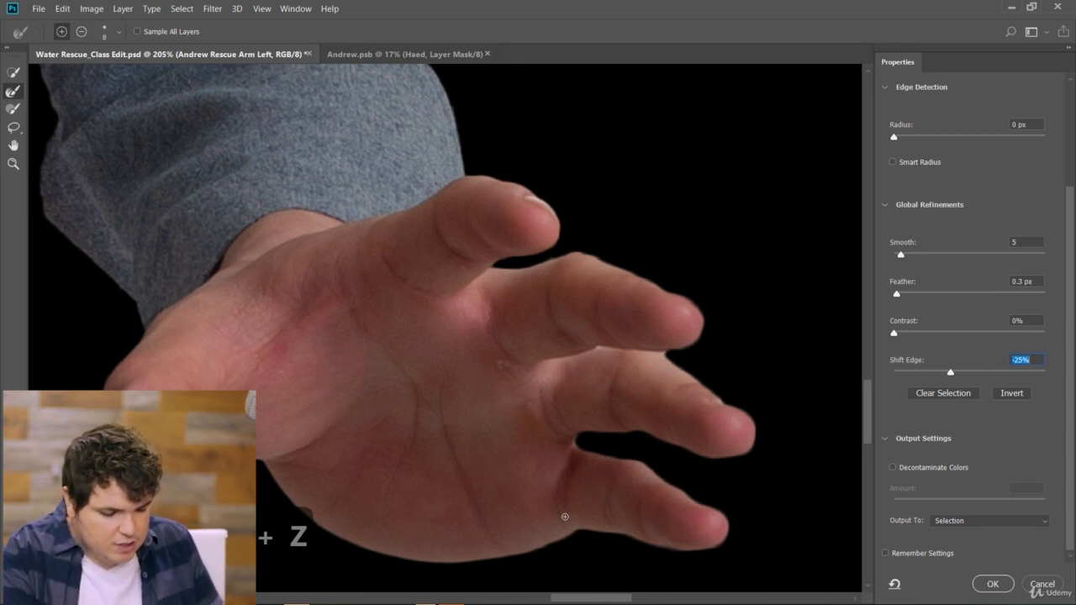
Accept the refined selection, apply it as a layer mask on the left-arm layer, and hide the body layer
click(993, 584)
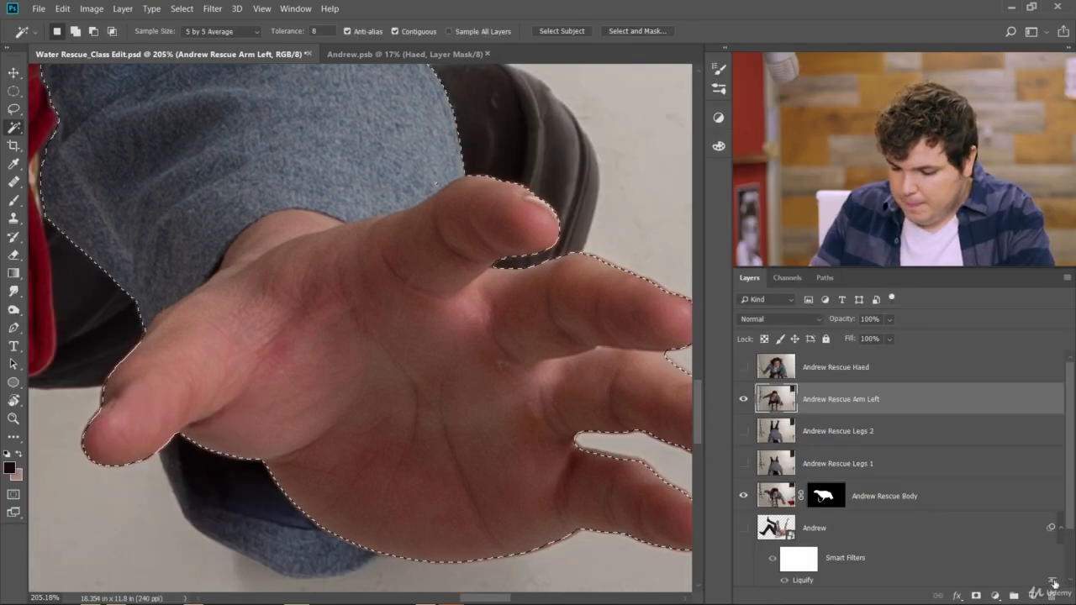
click(976, 595)
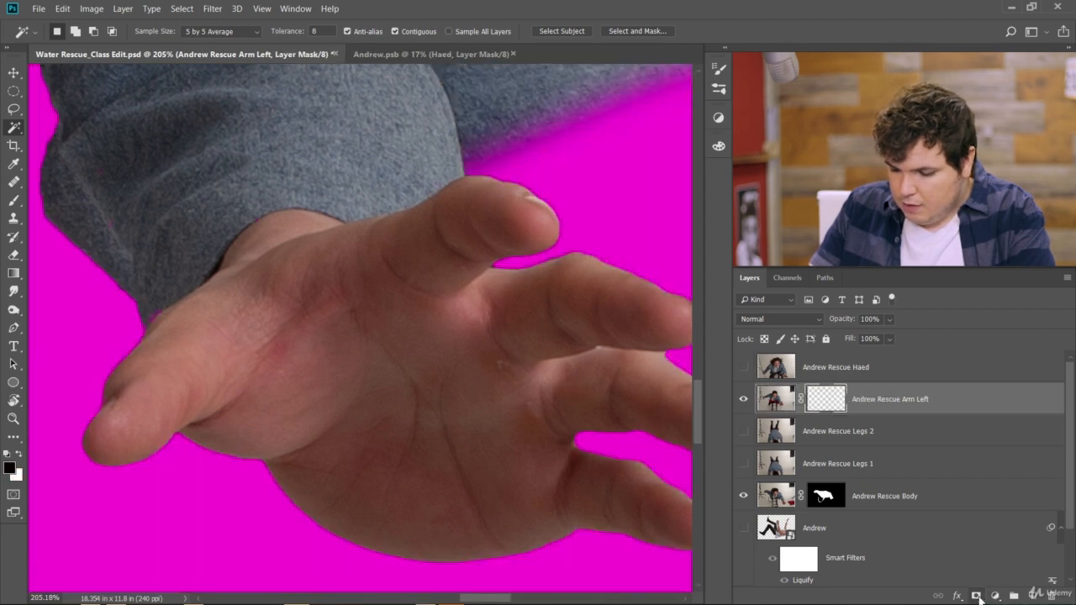
scroll(332, 394, down, 5)
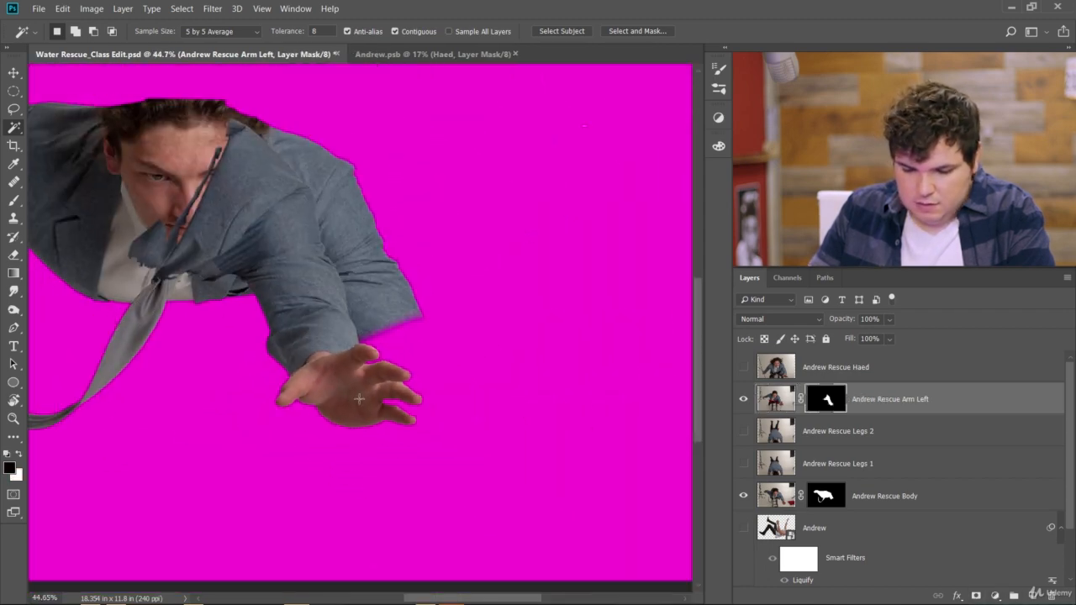
click(742, 496)
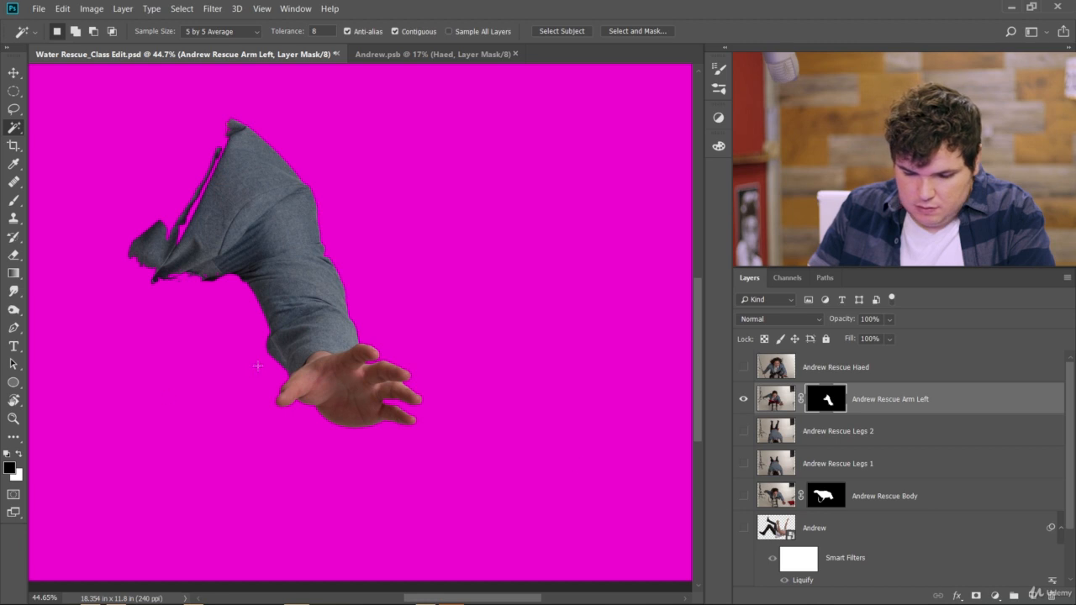
scroll(221, 187, up, 2)
scroll(332, 190, down, 4)
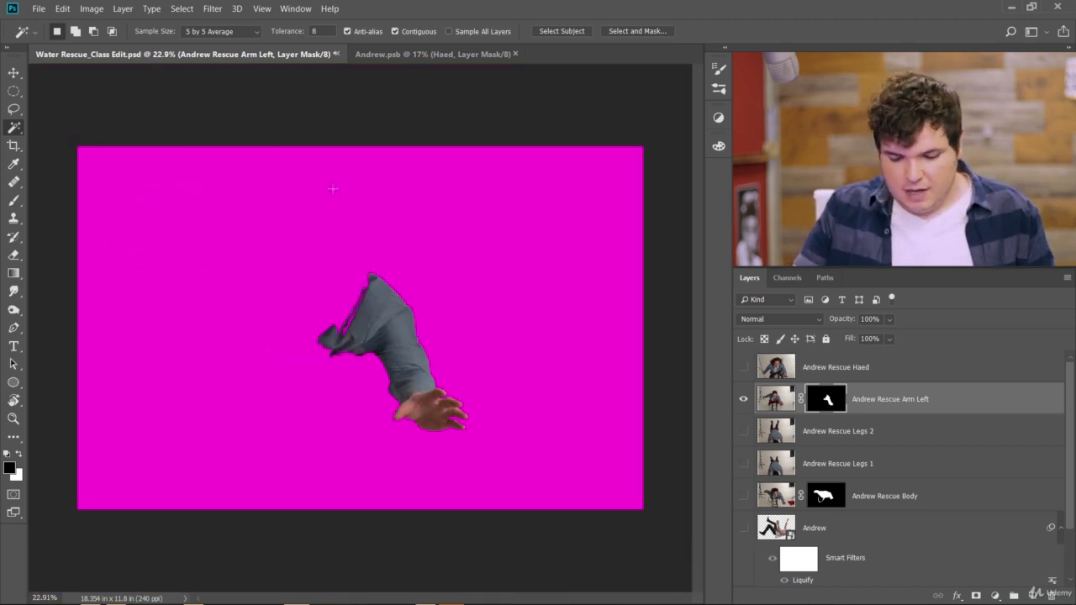
Paint black on the left-arm mask with a 70 px brush to cut the forearm off from the upper sleeve at the elbow
scroll(345, 231, up, 2)
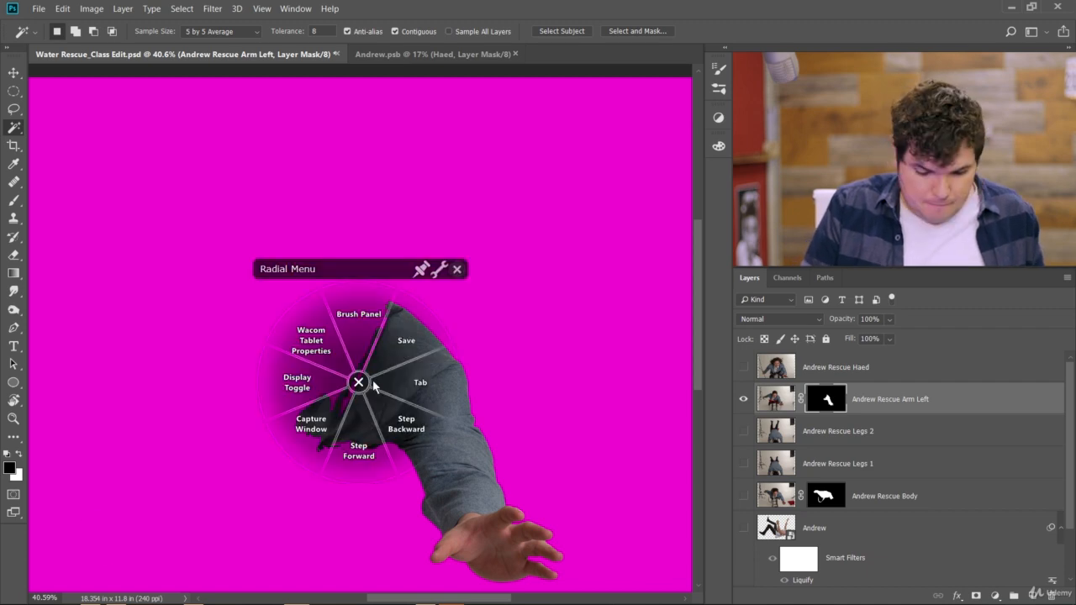
key(b)
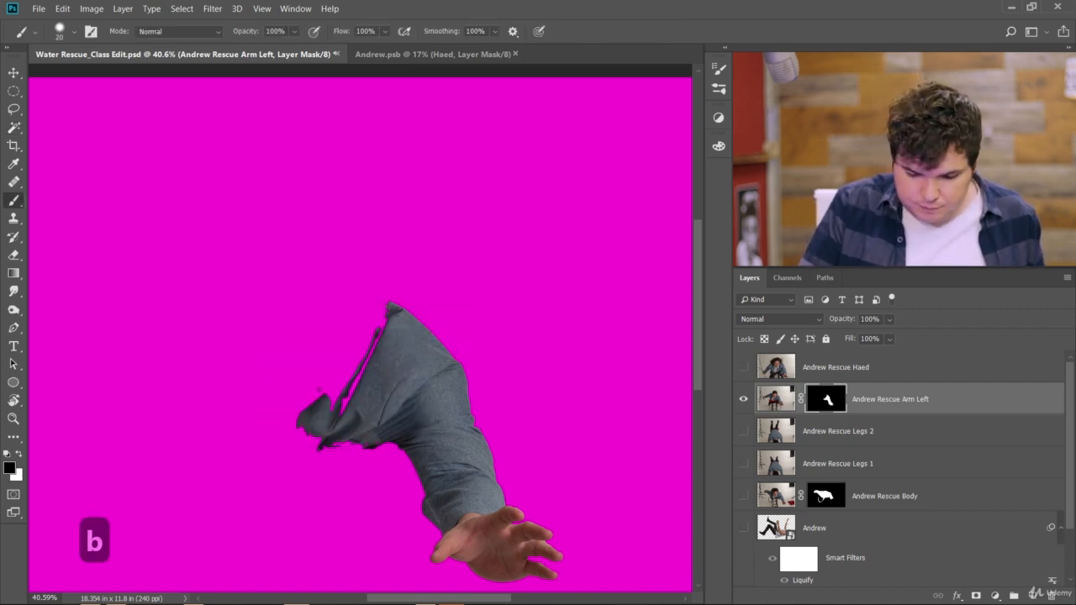
key(bracketright)
key(bracketright)
key(bracketright)
key(bracketright)
key(bracketright)
key(bracketright)
key(bracketright)
key(bracketright)
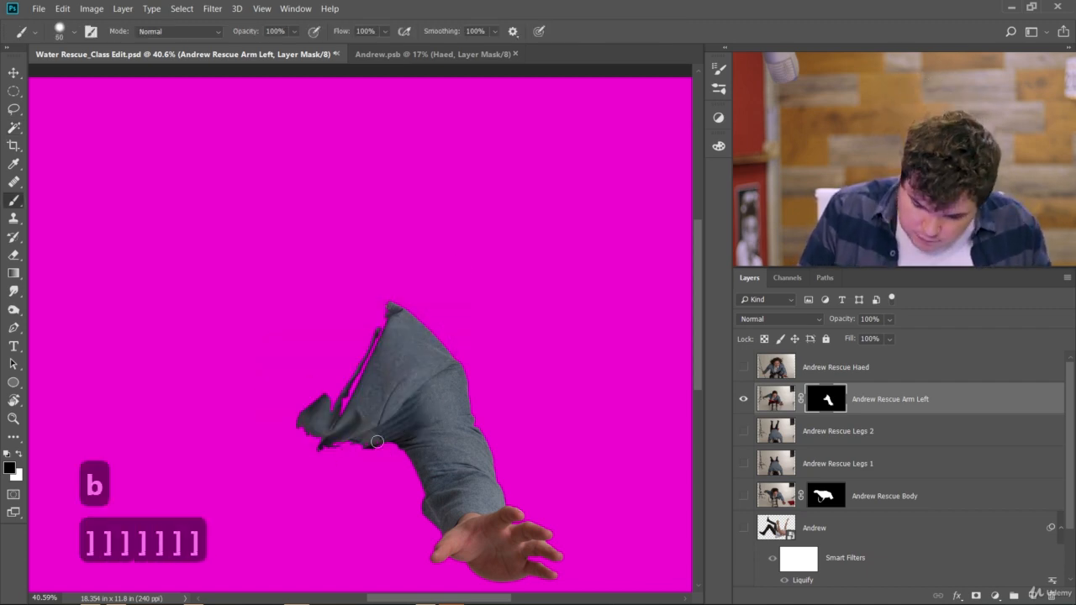
mouse_move(373, 461)
mouse_down()
mouse_move(478, 361)
mouse_move(499, 358)
mouse_move(425, 370)
mouse_move(473, 339)
mouse_move(338, 462)
mouse_up()
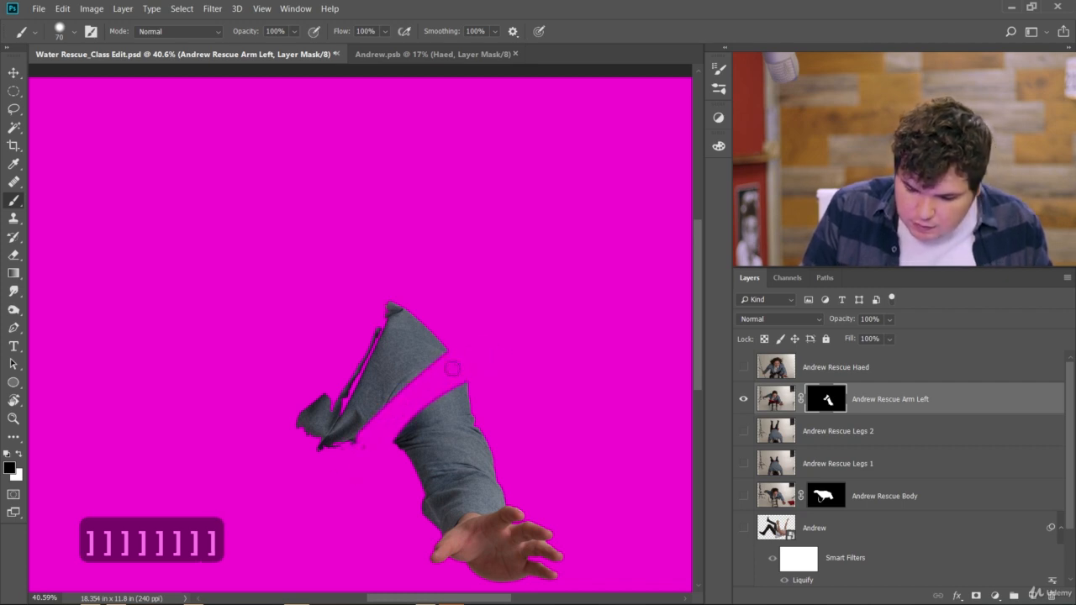
Mask out the rest of the upper sleeve above the cut with a 150 px black brush
key(bracketright)
key(bracketright)
key(bracketright)
key(bracketright)
key(bracketright)
mouse_move(445, 346)
mouse_down()
mouse_move(391, 392)
mouse_move(342, 485)
mouse_move(360, 433)
mouse_move(456, 302)
mouse_move(315, 482)
mouse_move(404, 338)
mouse_move(352, 396)
mouse_move(402, 300)
mouse_move(308, 467)
mouse_move(358, 306)
mouse_move(315, 439)
mouse_up()
drag(365, 385, 331, 389)
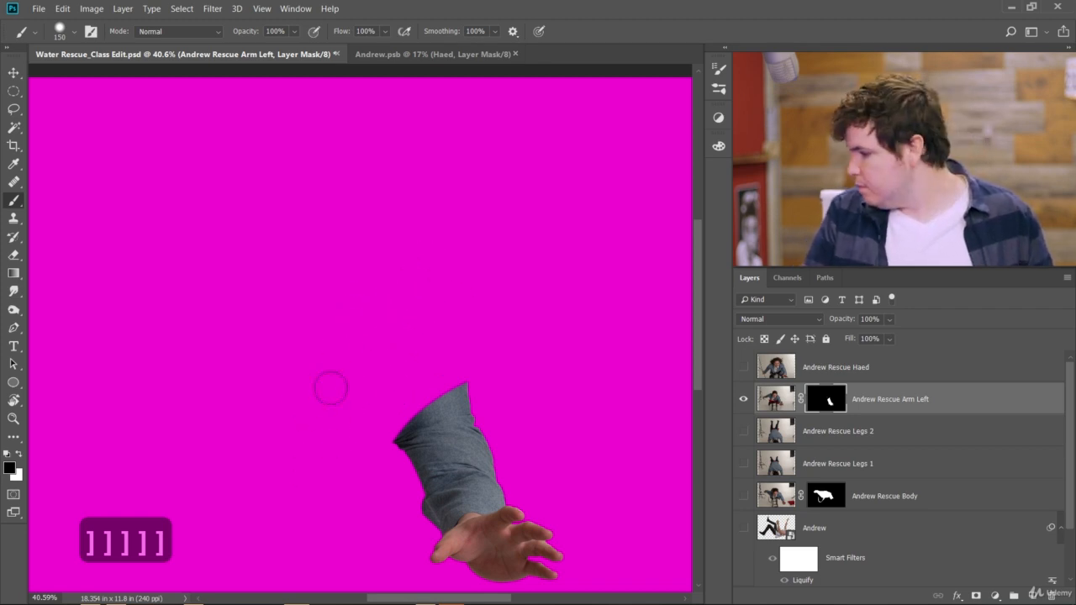
Fill the small hole in the sleeve near the cuff by painting white on the mask with a 35 px brush
scroll(331, 389, down, 3)
scroll(331, 389, right, 2)
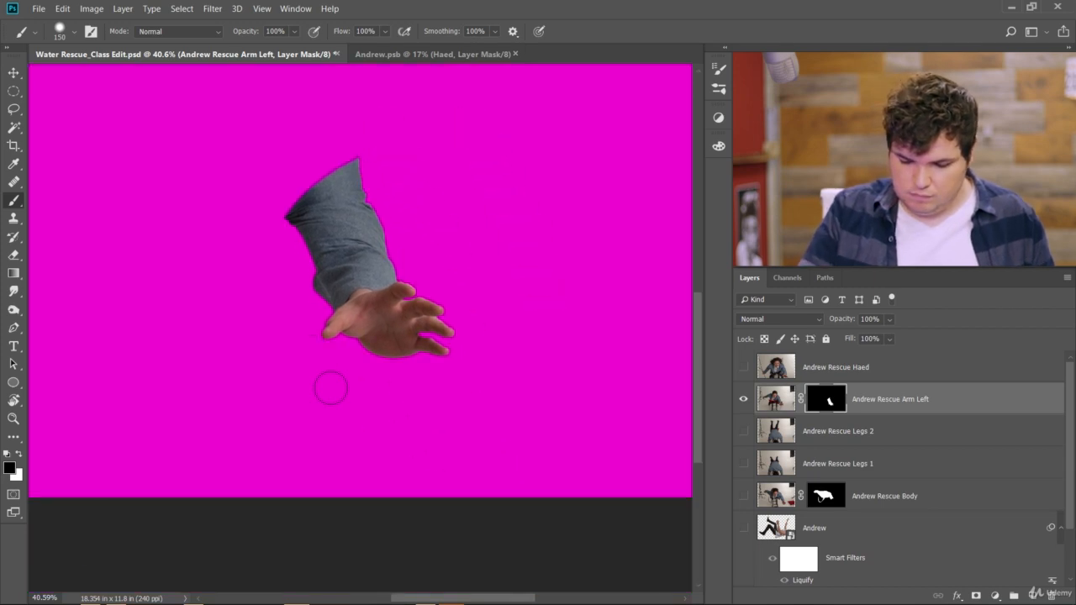
scroll(331, 388, up, 5)
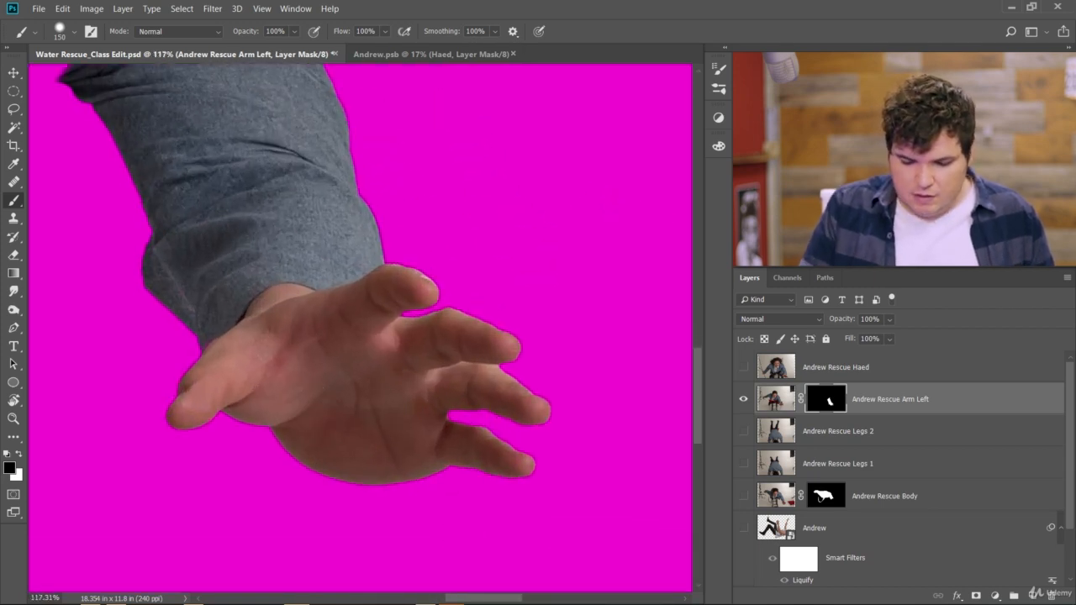
scroll(395, 353, up, 4)
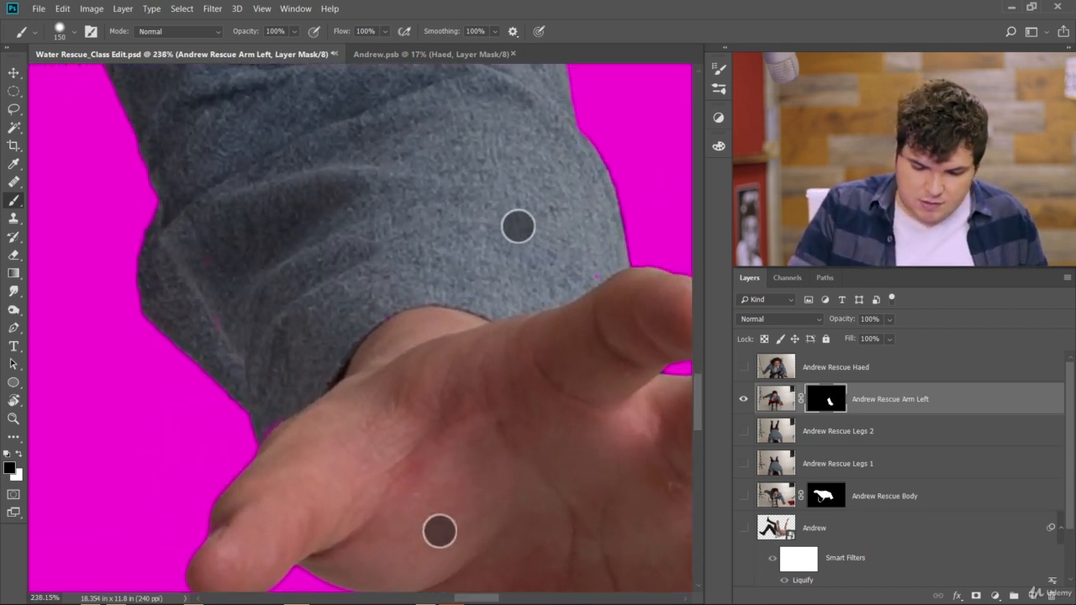
key(x)
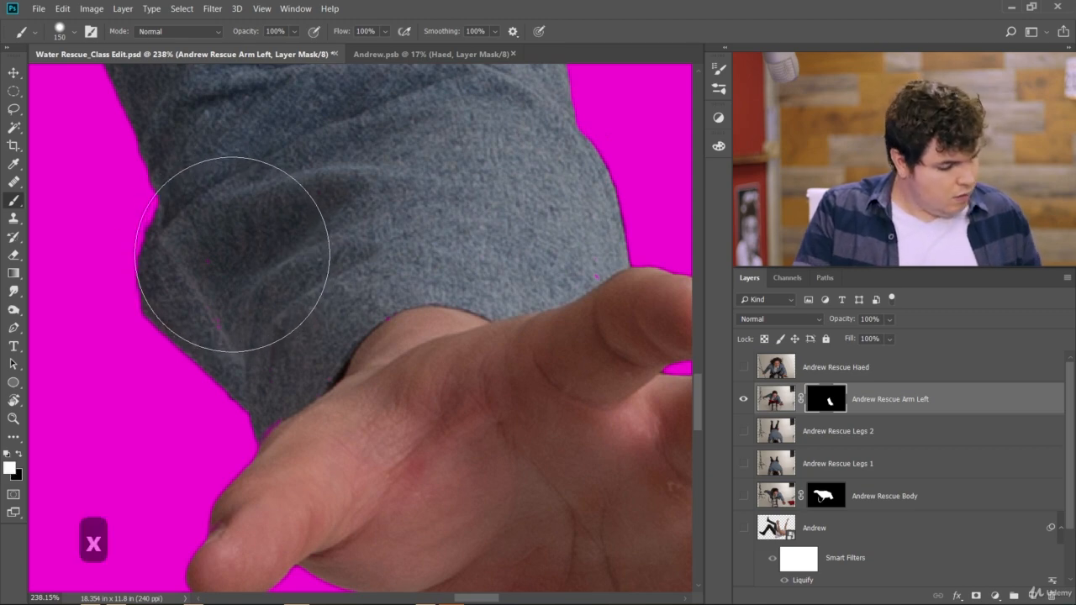
key(bracketleft)
key(bracketleft)
key(bracketleft)
key(bracketleft)
key(bracketleft)
key(bracketleft)
key(bracketleft)
key(bracketleft)
key(bracketleft)
key(bracketleft)
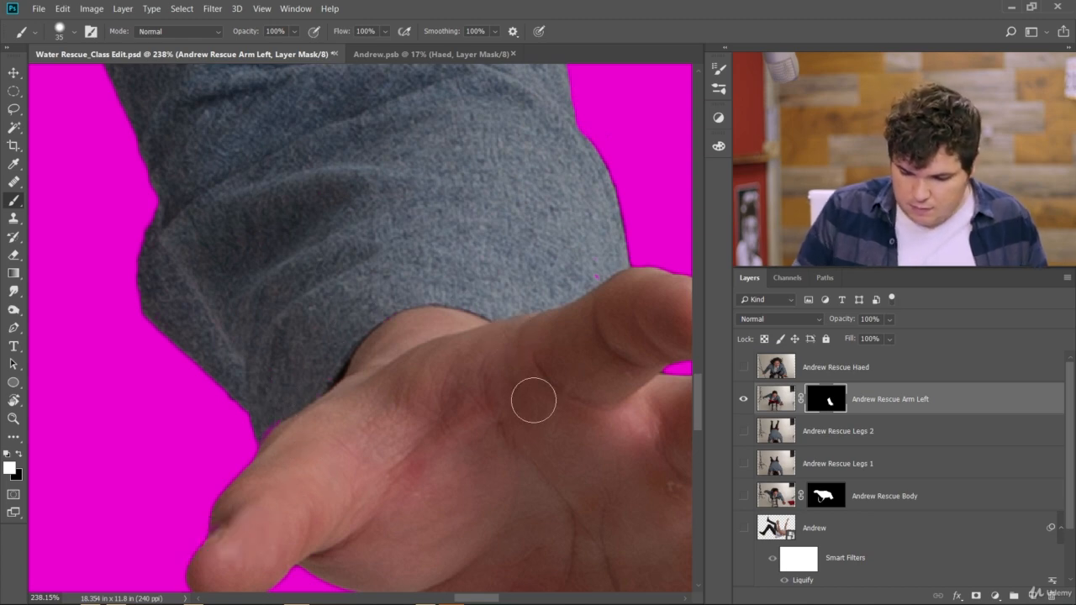
Cut along the seam of the loose cuff fold beside the thumb with a 9 px black brush on the mask
scroll(534, 396, down, 3)
scroll(533, 397, right, 5)
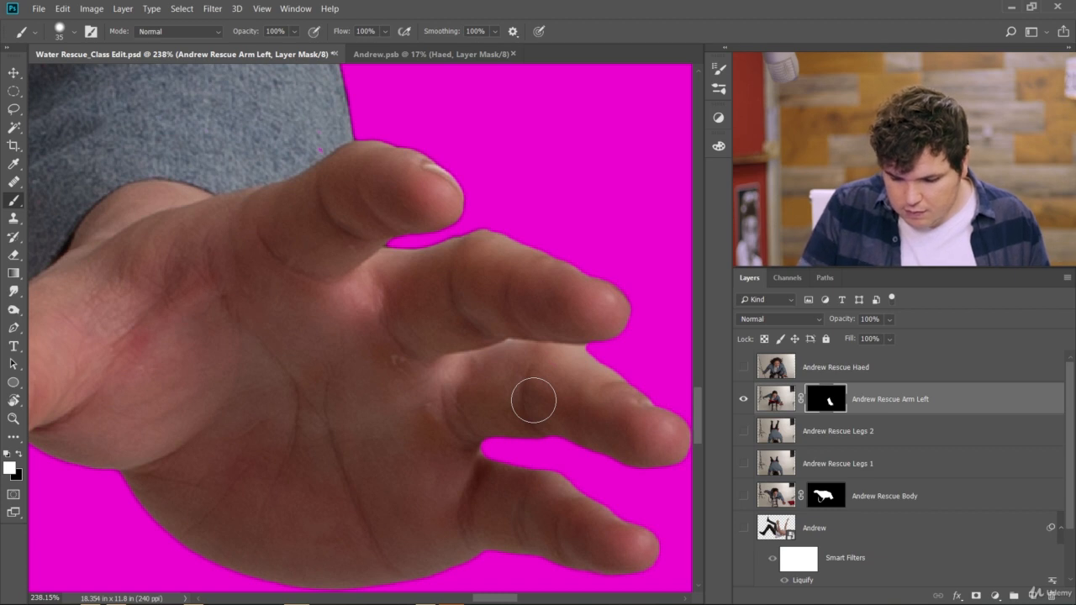
scroll(533, 396, up, 3)
scroll(533, 396, left, 5)
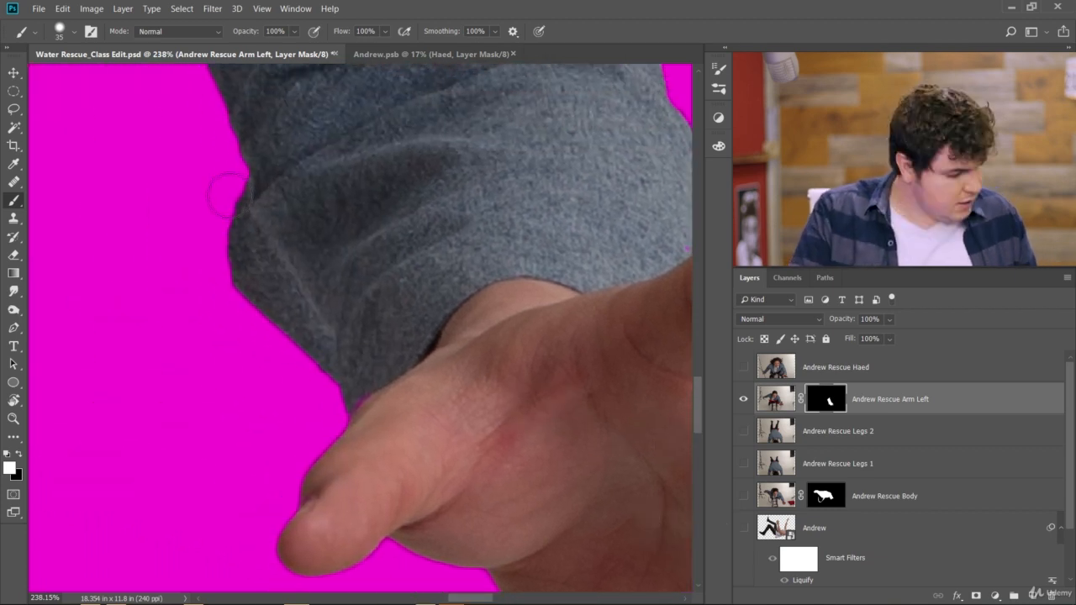
key(x)
key(bracketleft)
key(bracketleft)
key(bracketleft)
key(bracketleft)
key(bracketleft)
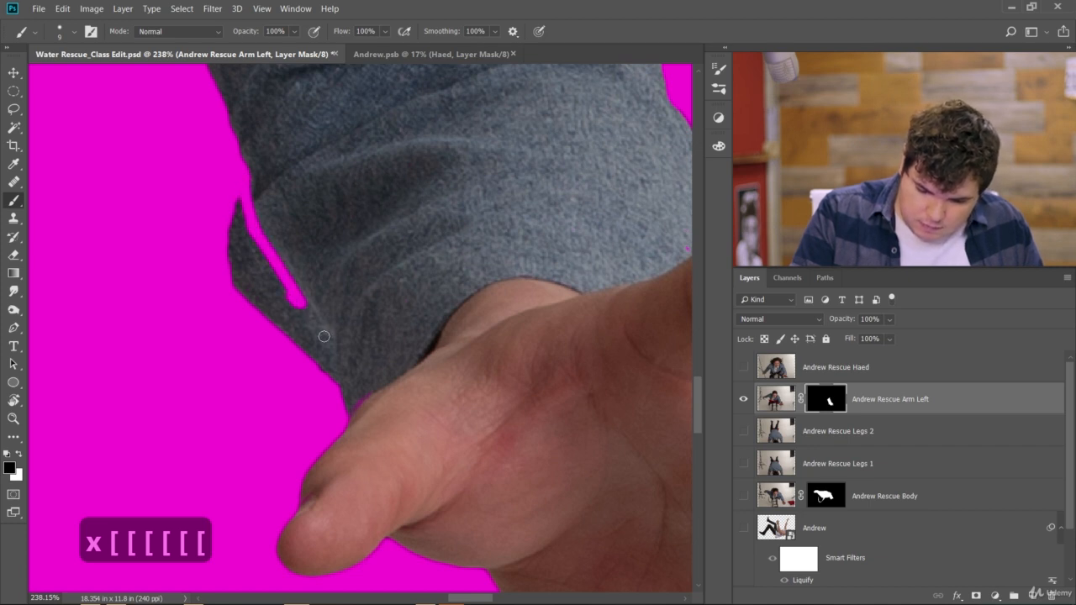
drag(285, 287, 325, 336)
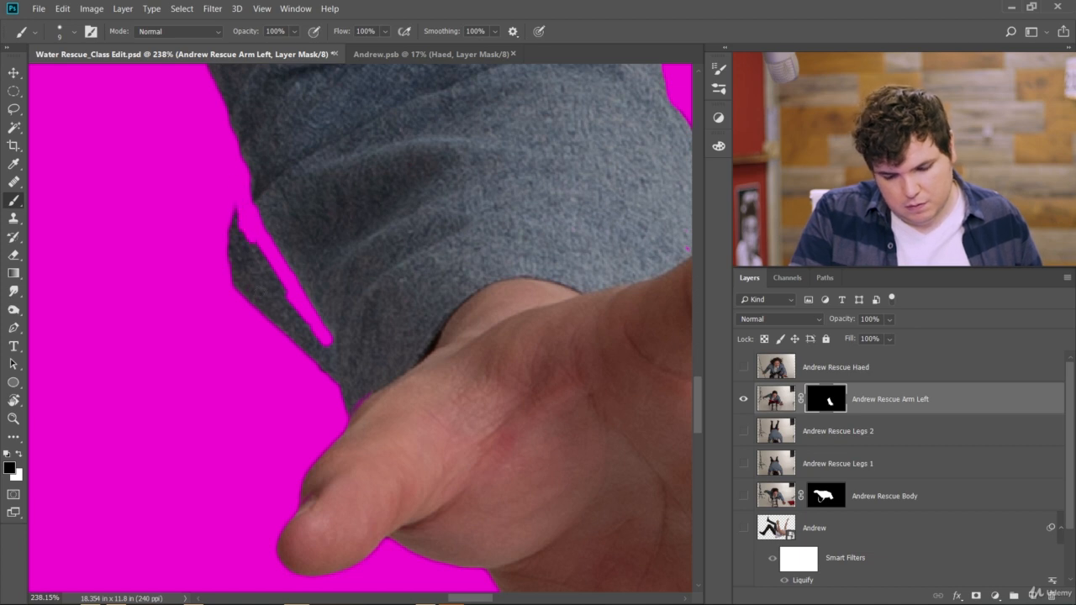
Paint out the leftover cuff fold outside the seam cut, using a 30 px black brush and a 15 px one near the thumb
drag(233, 238, 233, 264)
key(bracketright)
key(bracketright)
key(bracketright)
key(bracketright)
key(bracketright)
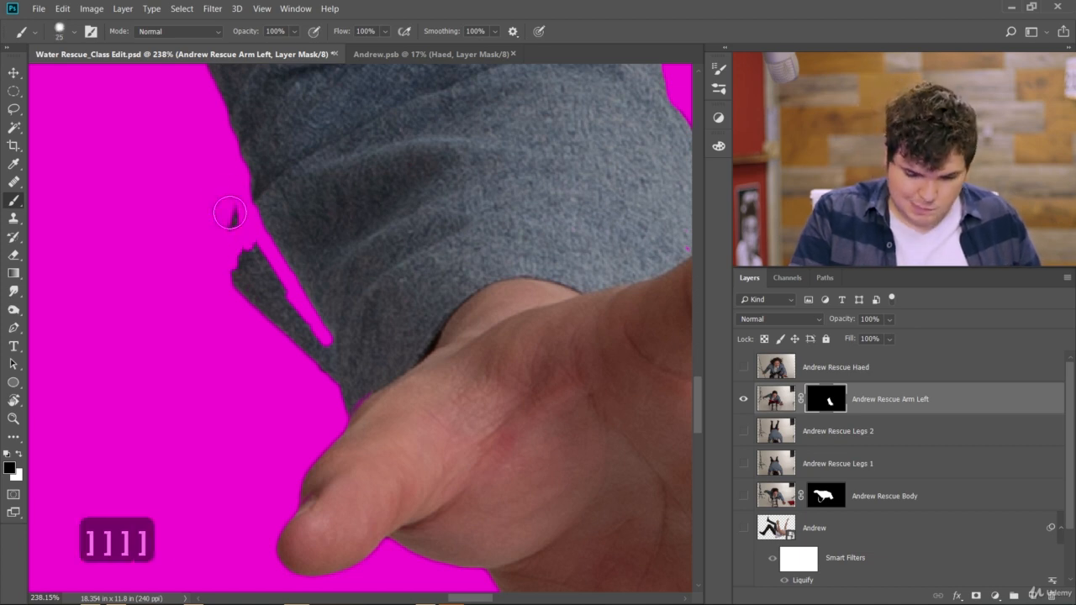
mouse_move(233, 216)
mouse_down()
mouse_move(262, 327)
mouse_move(220, 238)
mouse_move(275, 325)
mouse_move(246, 240)
mouse_move(284, 311)
mouse_up()
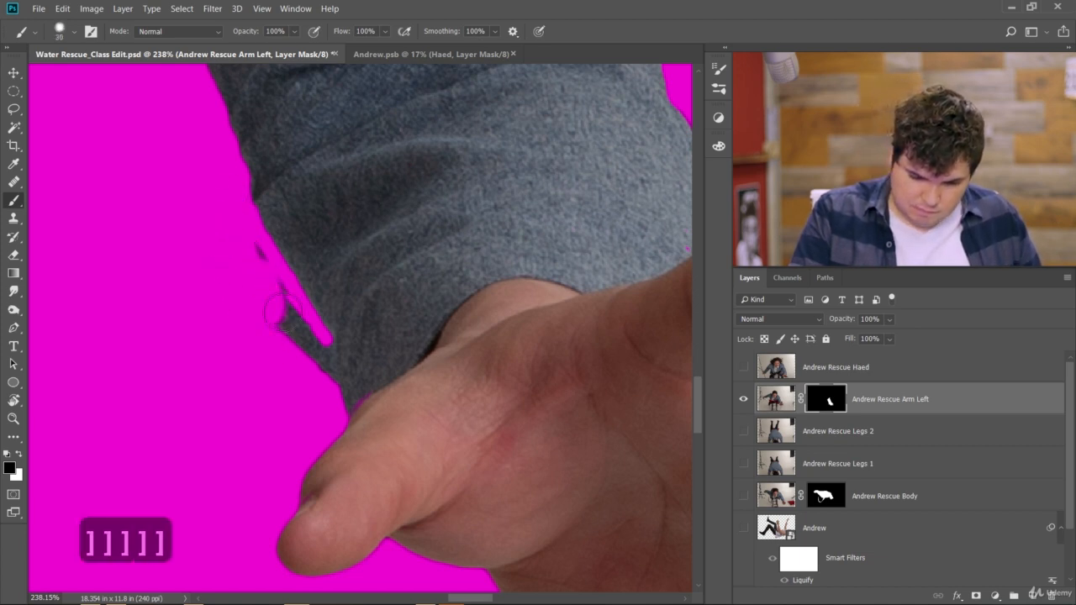
key(bracketleft)
key(bracketleft)
key(bracketleft)
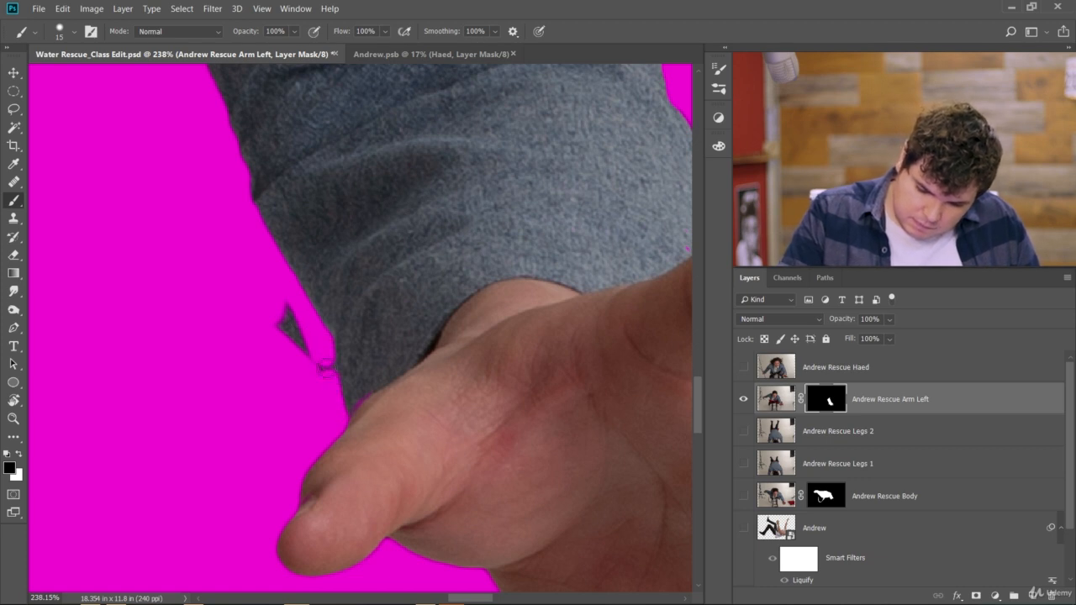
drag(289, 312, 299, 341)
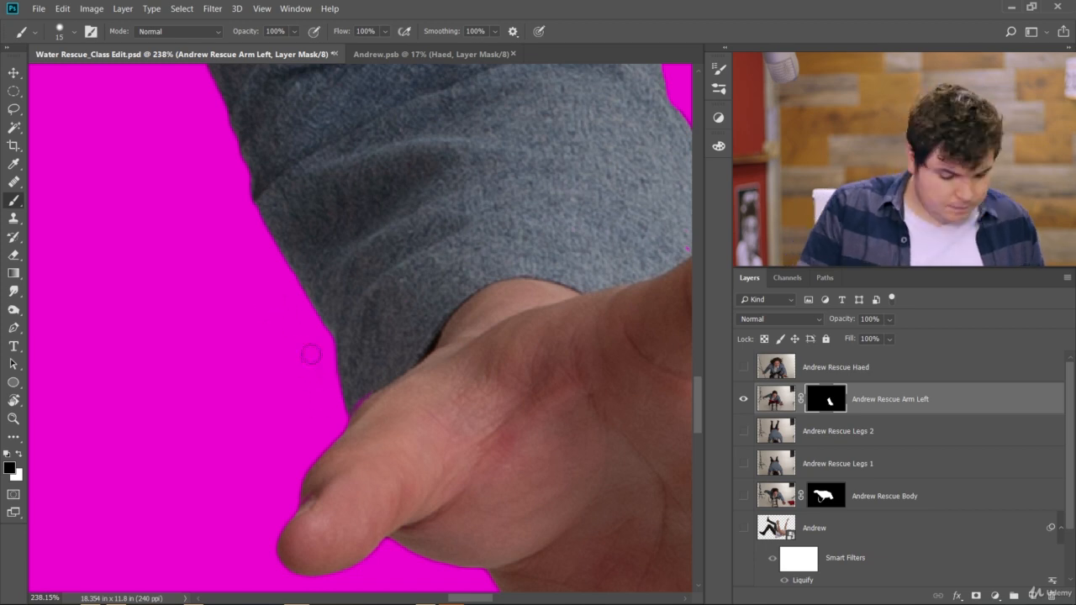
Restore the small gaps between thumb and cuff and above the index finger by painting white on the mask at 15 px
key(x)
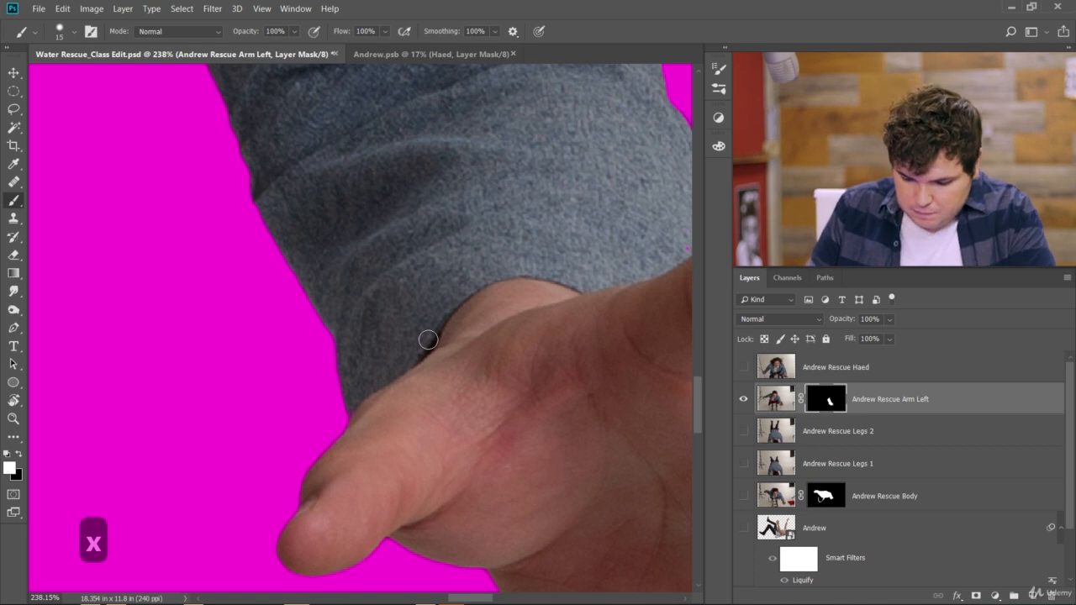
scroll(428, 340, right, 4)
scroll(428, 340, down, 2)
scroll(428, 340, right, 1)
scroll(428, 340, up, 1)
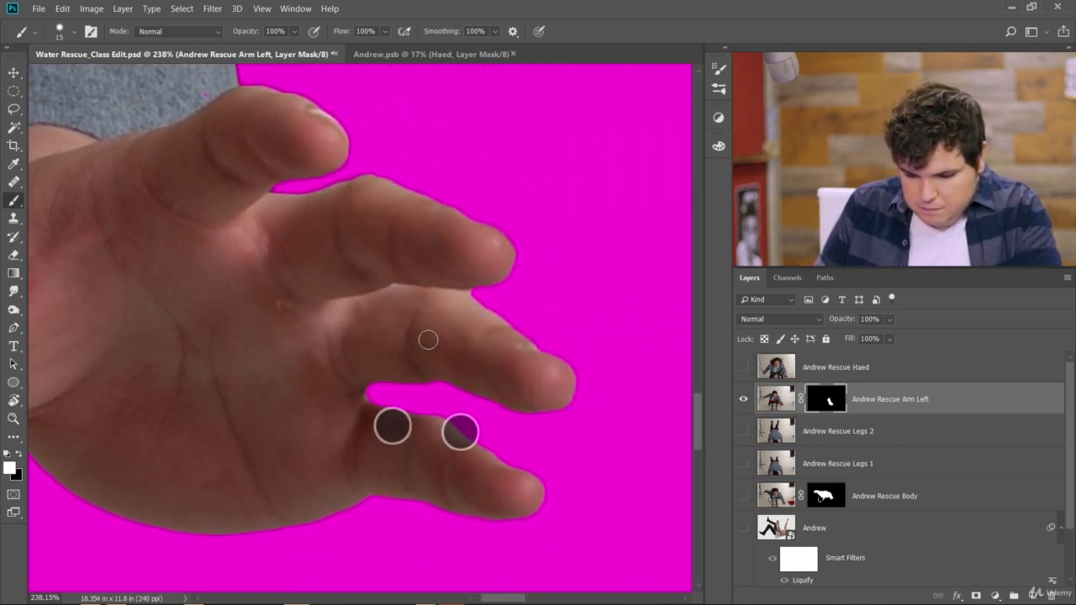
scroll(428, 340, up, 1)
key(ctrl+0)
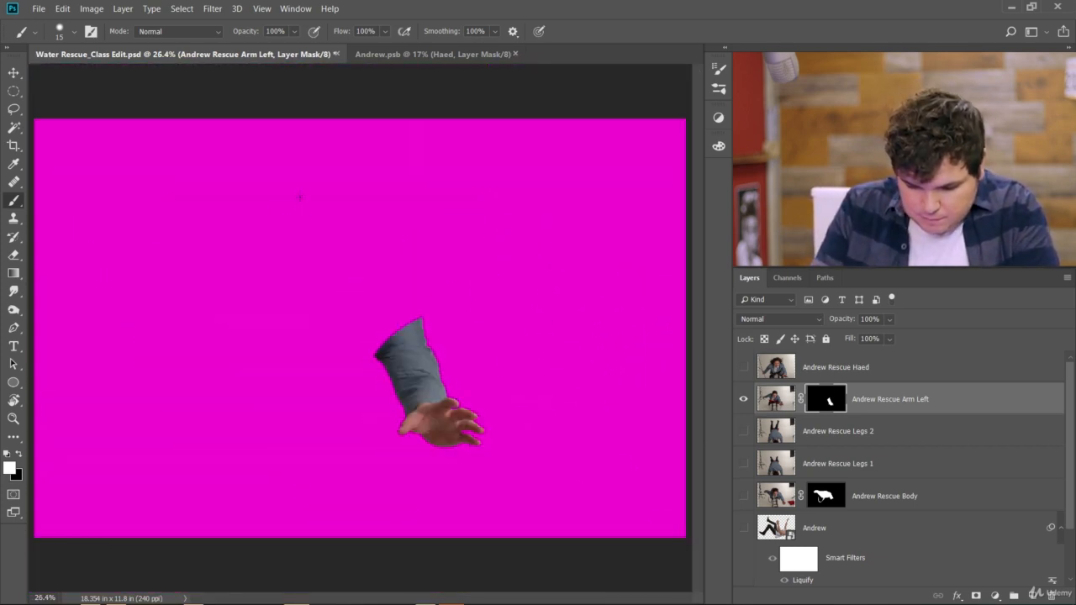
scroll(412, 370, up, 10)
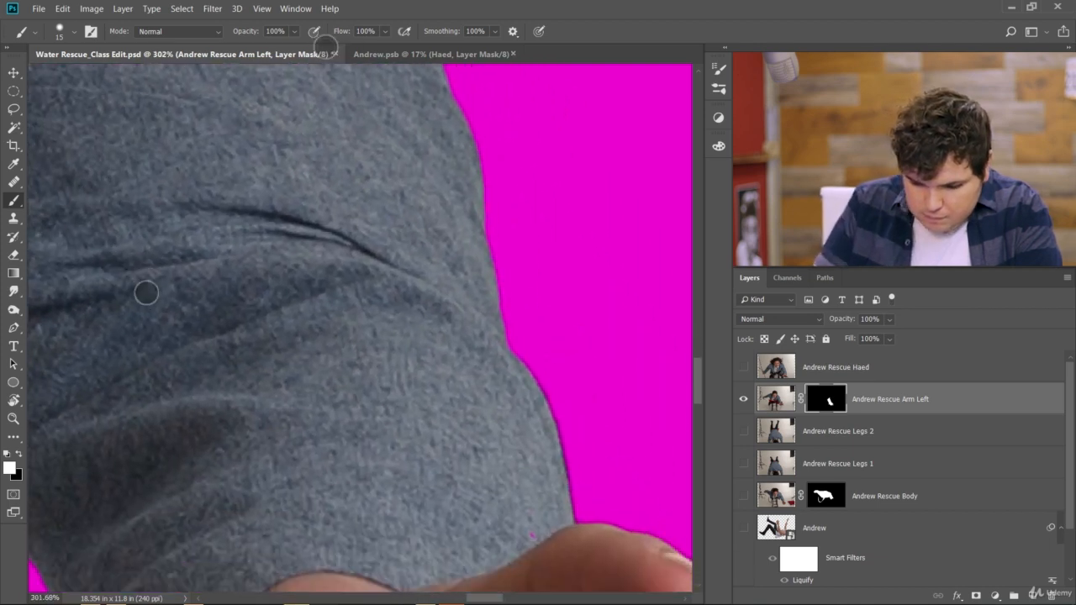
scroll(473, 299, down, 2)
scroll(473, 299, right, 1)
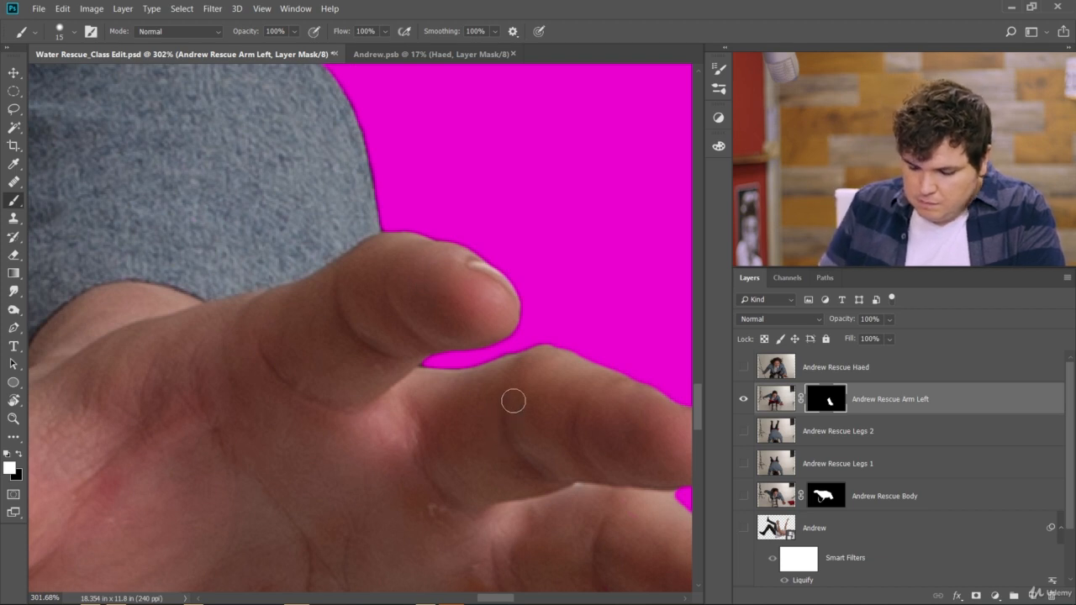
Inspect the finger edges and try the Smudge tool at 22% strength with a 50 px brush on the mask edge
scroll(514, 401, down, 2)
scroll(513, 401, right, 2)
scroll(295, 266, down, 2)
scroll(295, 266, left, 1)
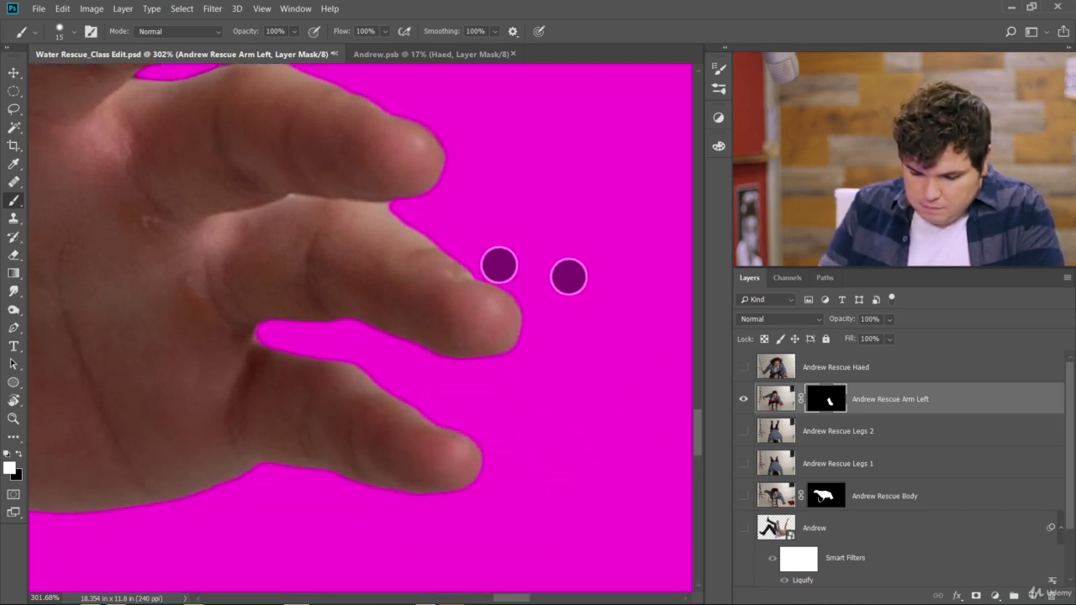
scroll(627, 250, up, 3)
scroll(628, 251, left, 1)
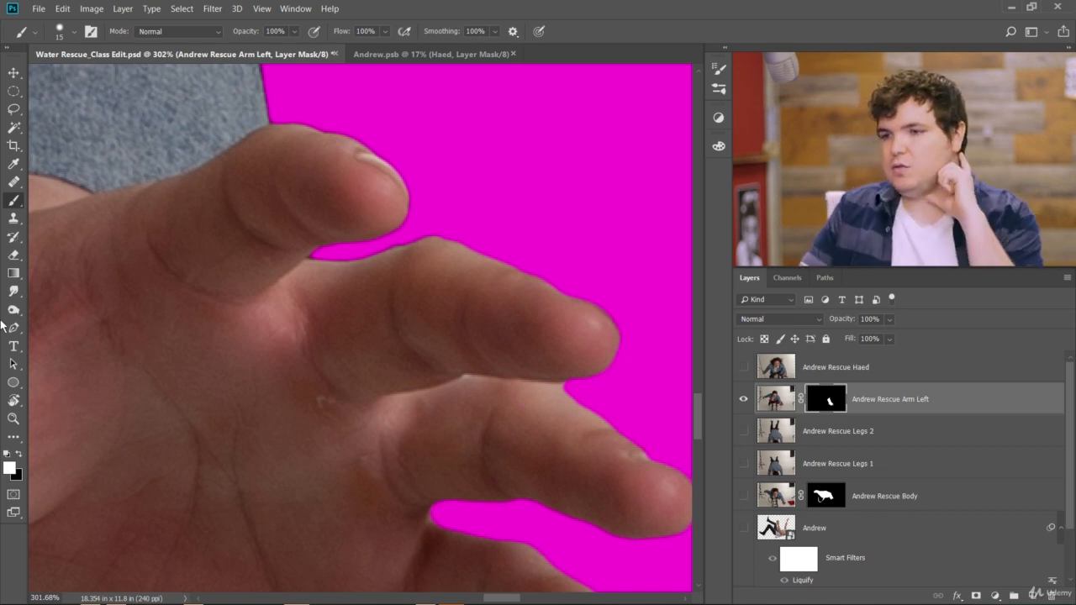
click(13, 291)
scroll(375, 326, up, 3)
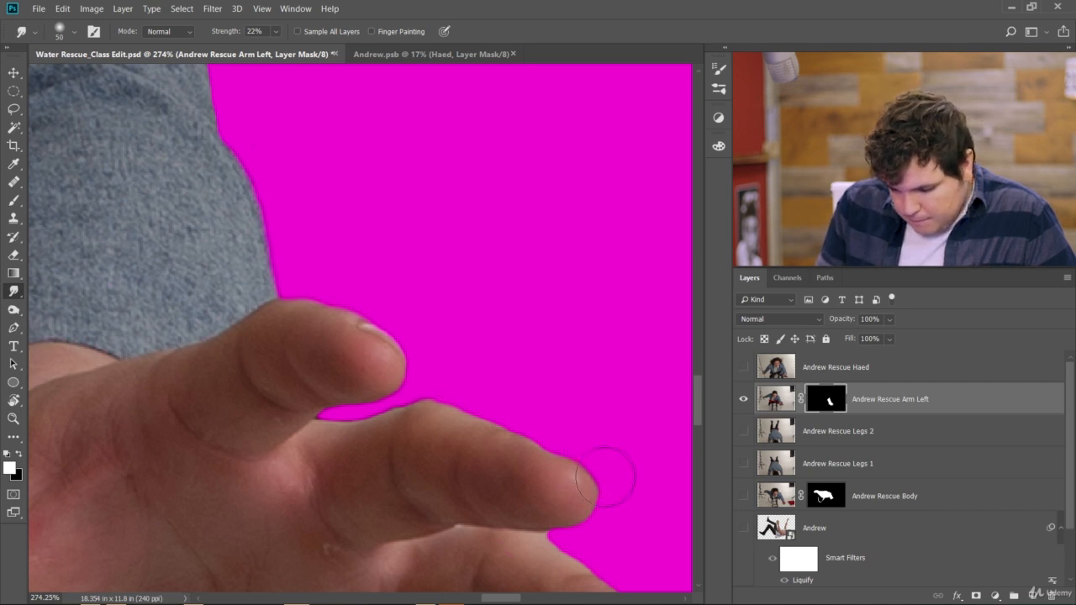
drag(345, 461, 247, 290)
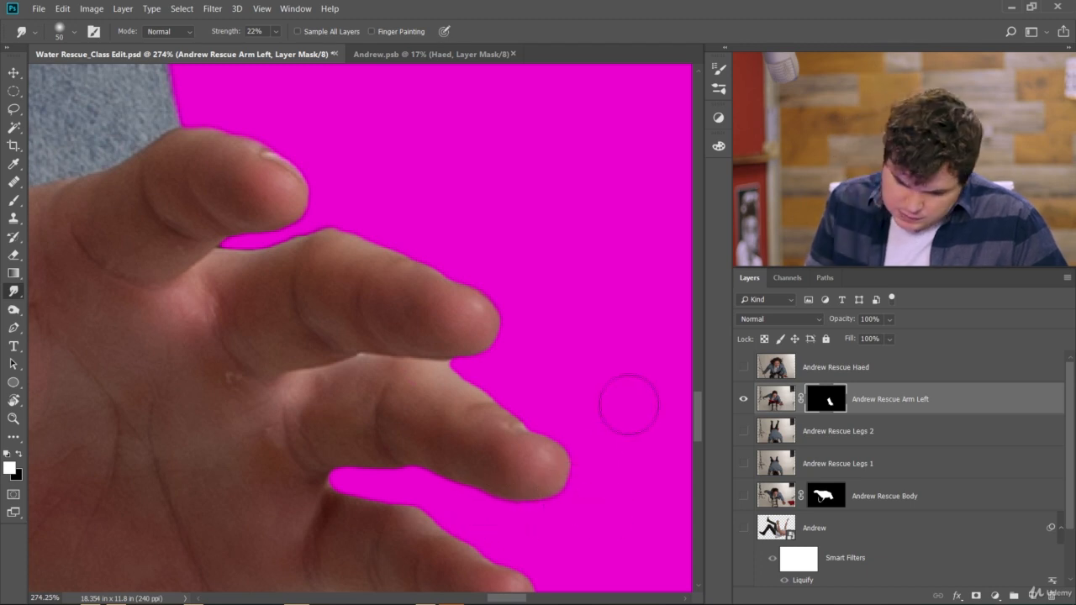
Bring back the missing fingernail on the ring finger by painting white on the mask with a 15 px brush
scroll(311, 450, up, 5)
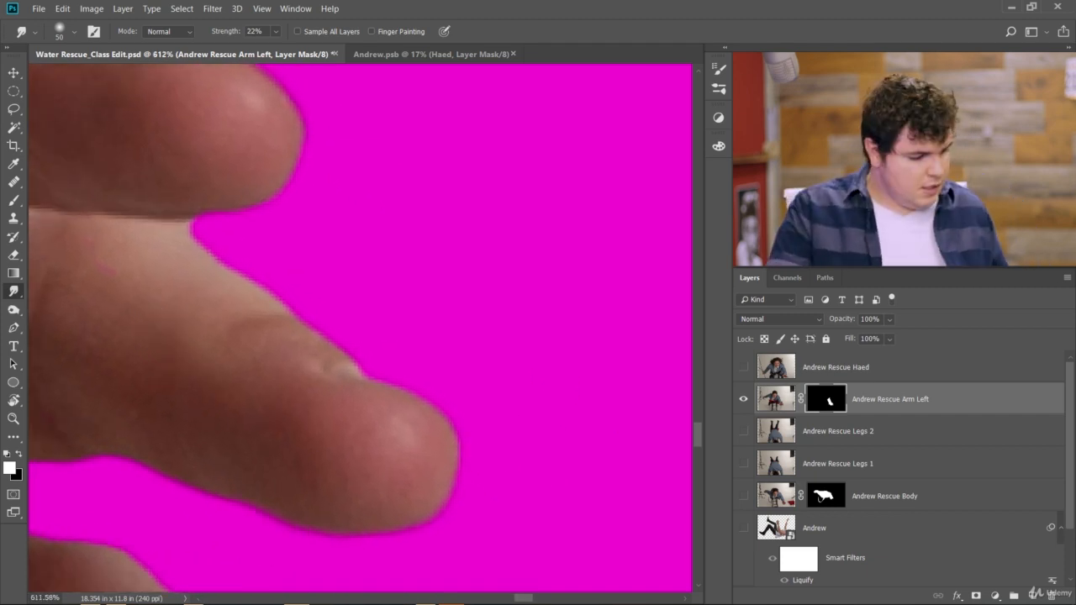
key(b)
key(x)
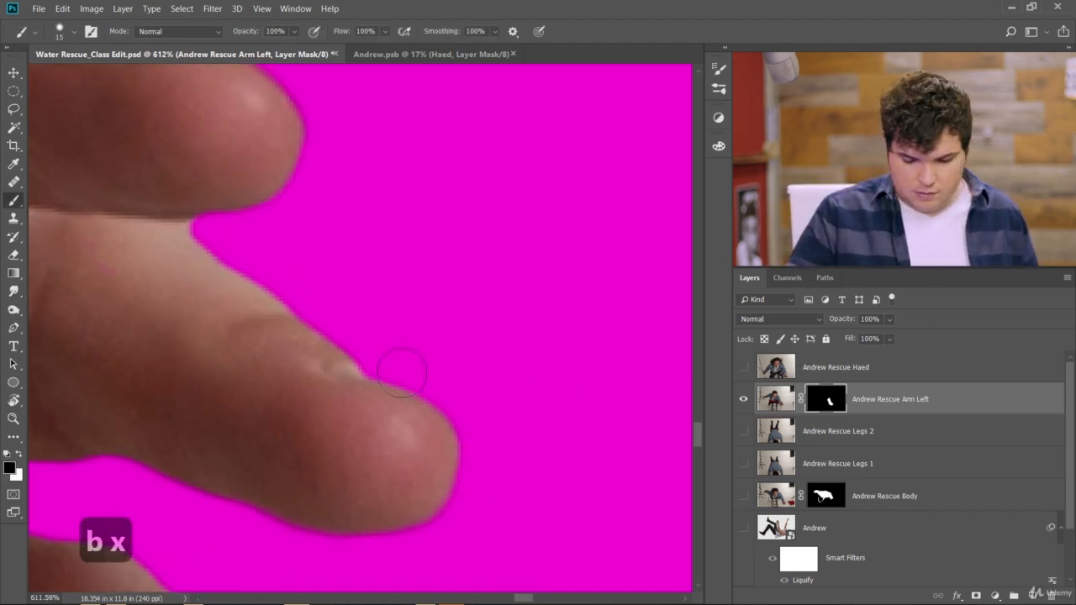
key(x)
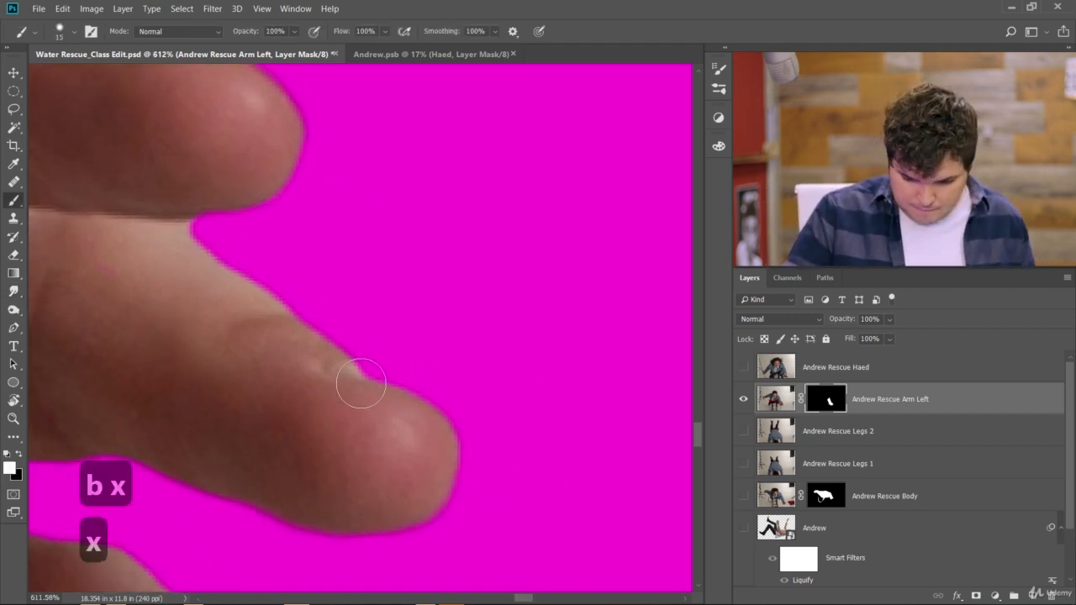
drag(354, 379, 437, 439)
mouse_move(337, 354)
mouse_down()
mouse_move(412, 387)
mouse_move(473, 454)
mouse_up()
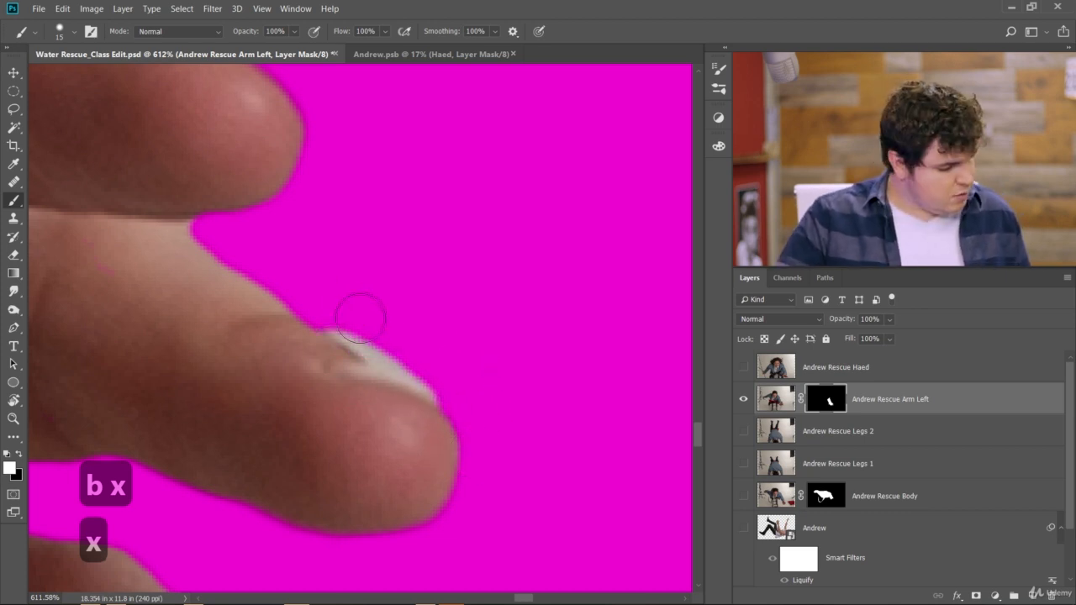
Try to trim the excess background along the ring fingernail with an 8 px black brush
key(x)
key(bracketleft)
key(bracketleft)
key(bracketleft)
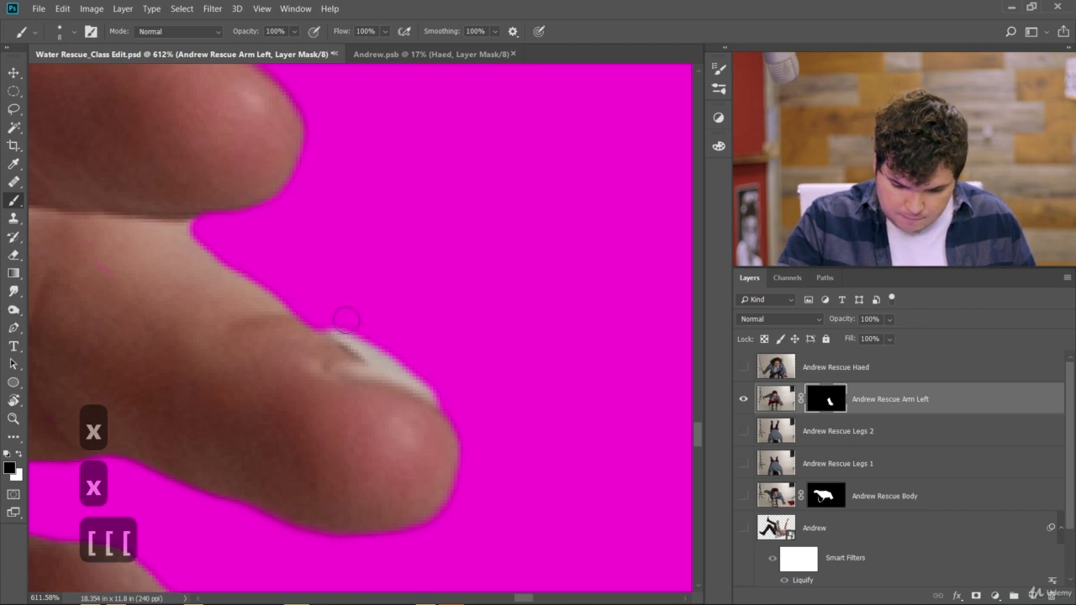
drag(370, 354, 452, 401)
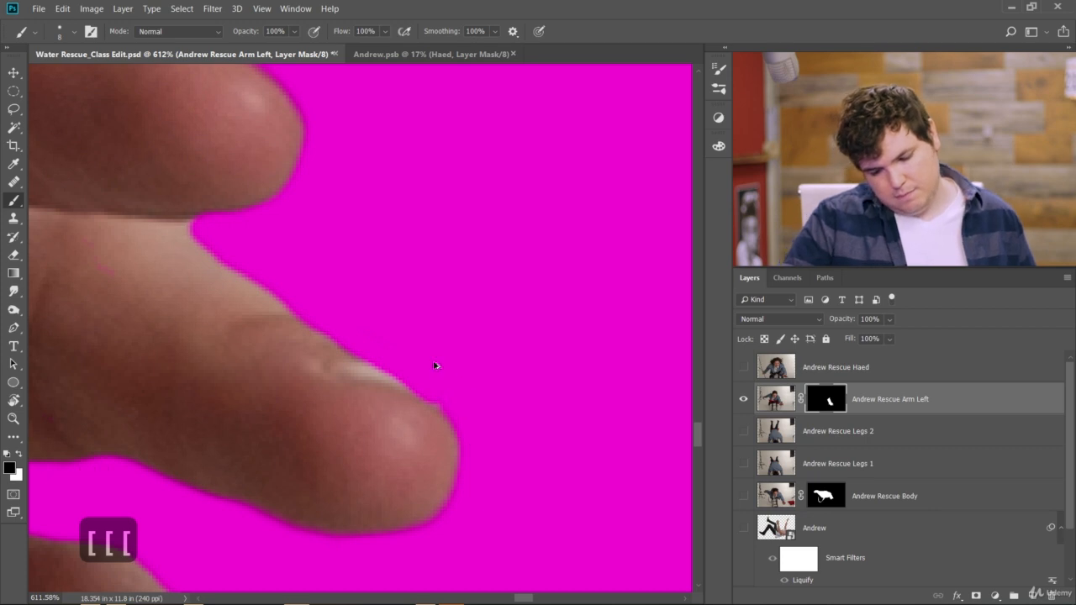
Undo the last three mask strokes and retrim the ring fingernail's edge in black at 8 px
key(ctrl+alt+z)
key(ctrl+alt+z)
key(ctrl+alt+z)
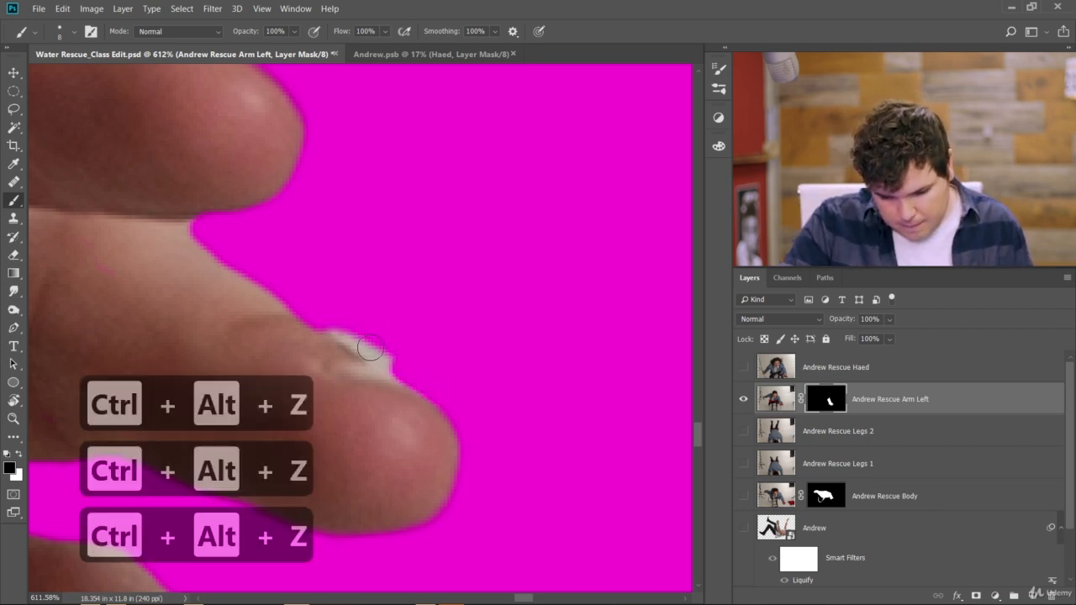
mouse_move(389, 360)
mouse_down()
mouse_move(418, 371)
mouse_move(380, 357)
mouse_move(386, 363)
mouse_up()
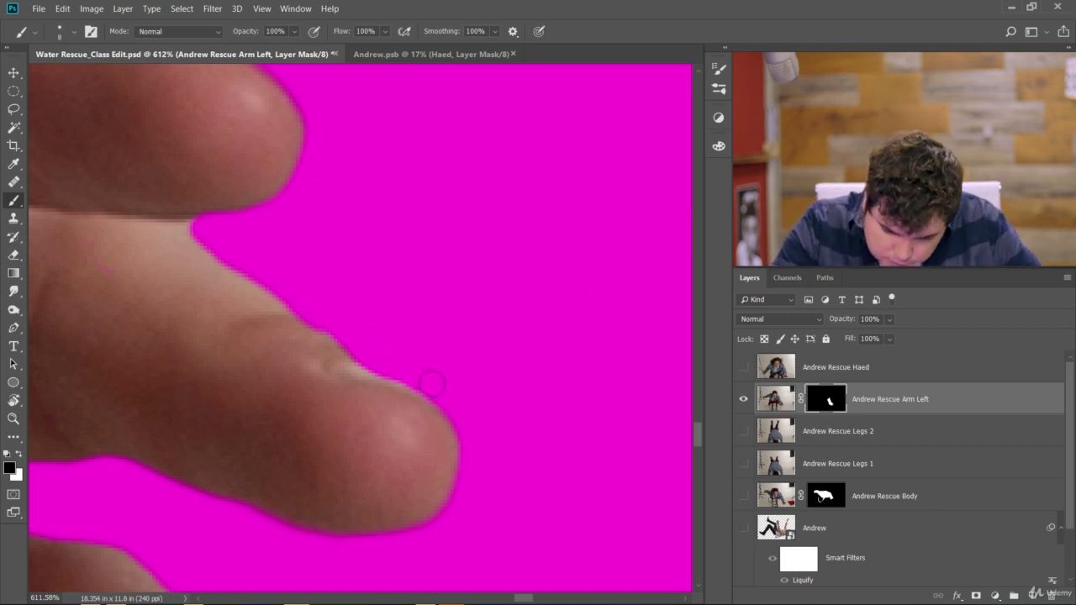
Smudge the mask edge in the gap between the index and middle fingers with a 25 px brush at 22% strength
scroll(435, 350, down, 5)
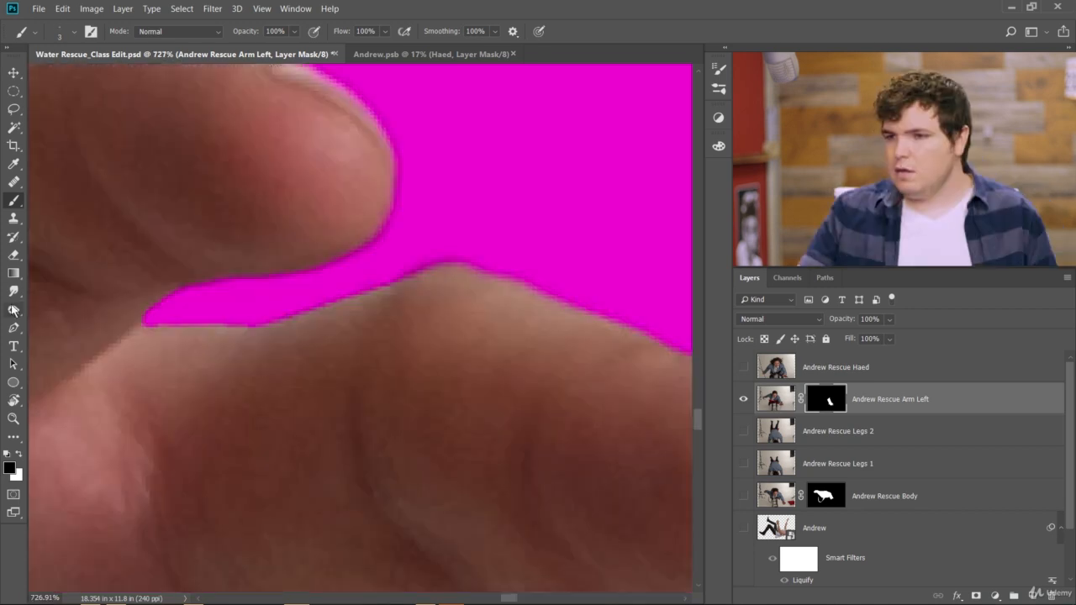
click(13, 292)
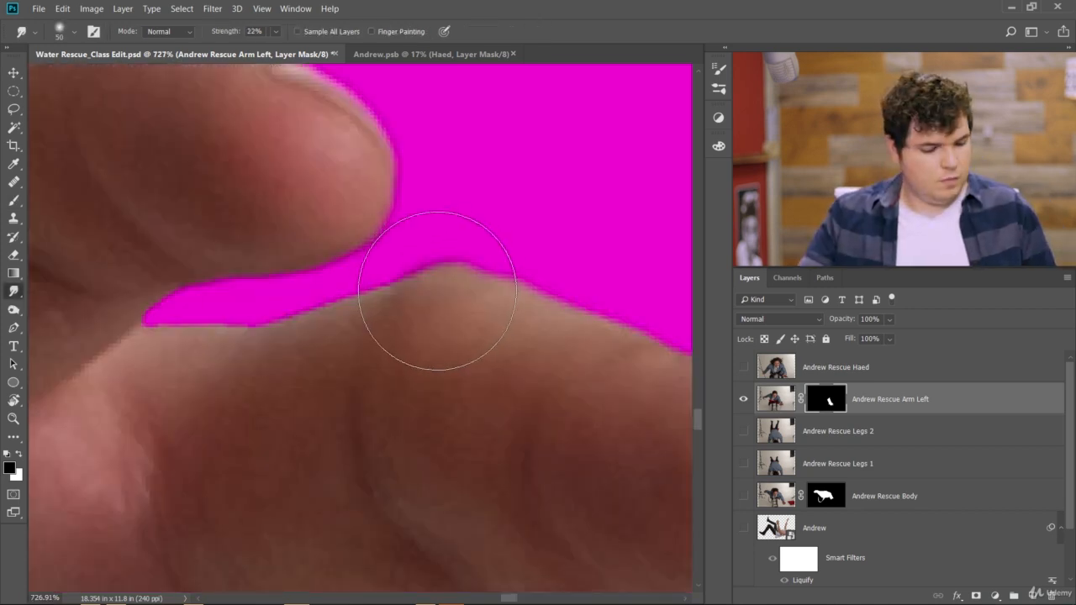
key(bracketleft)
key(bracketleft)
key(bracketleft)
key(bracketleft)
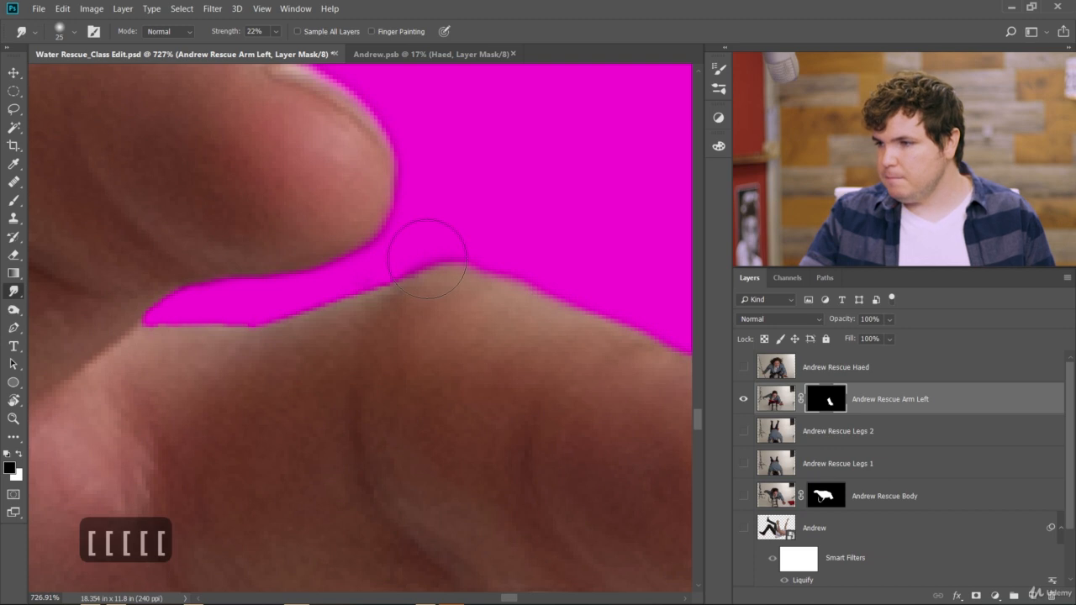
mouse_move(433, 269)
mouse_down()
mouse_move(455, 249)
mouse_move(402, 273)
mouse_move(404, 283)
mouse_move(342, 302)
mouse_move(340, 269)
mouse_move(373, 216)
mouse_move(375, 233)
mouse_move(261, 266)
mouse_move(238, 262)
mouse_move(243, 253)
mouse_move(233, 287)
mouse_move(197, 270)
mouse_up()
mouse_move(386, 231)
mouse_down()
mouse_move(406, 208)
mouse_move(403, 172)
mouse_up()
Paint out the stray magenta specks on the ring finger in white on the mask, enlarging the brush to 8 px
scroll(444, 228, down, 10)
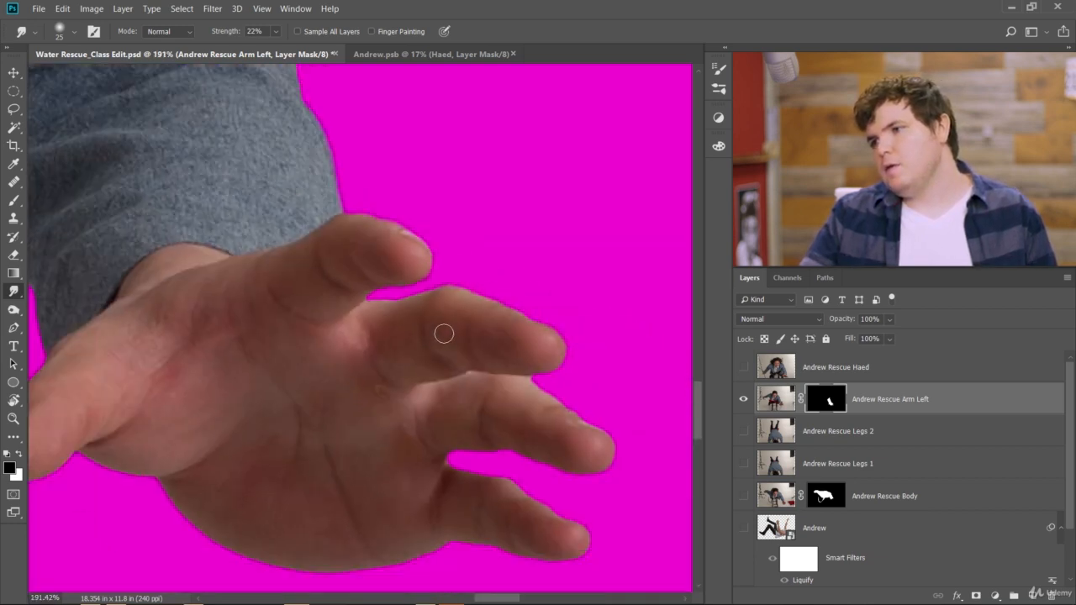
scroll(473, 365, up, 5)
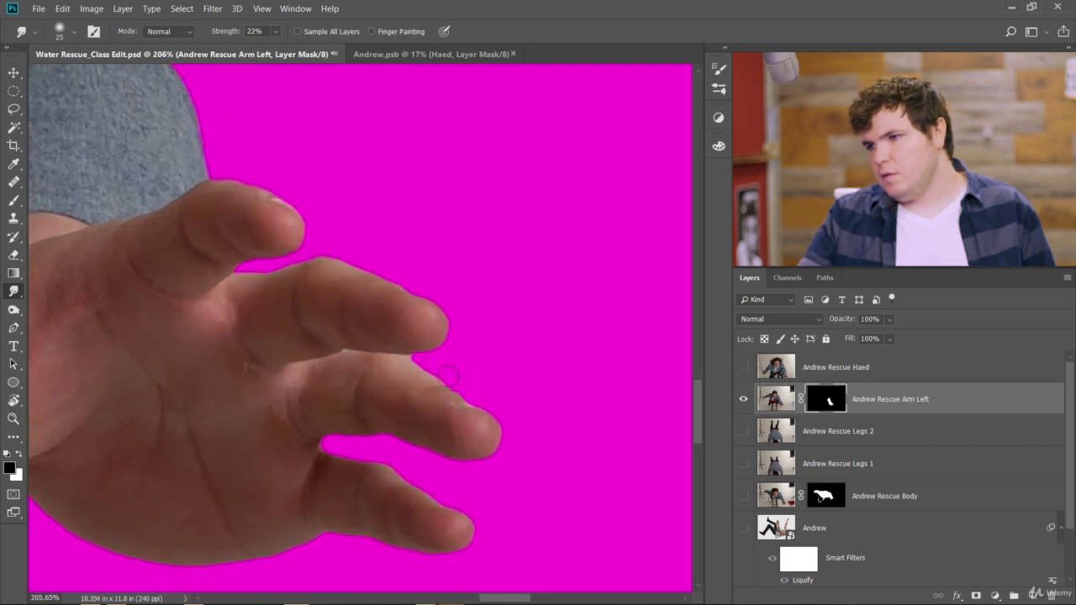
scroll(311, 220, up, 5)
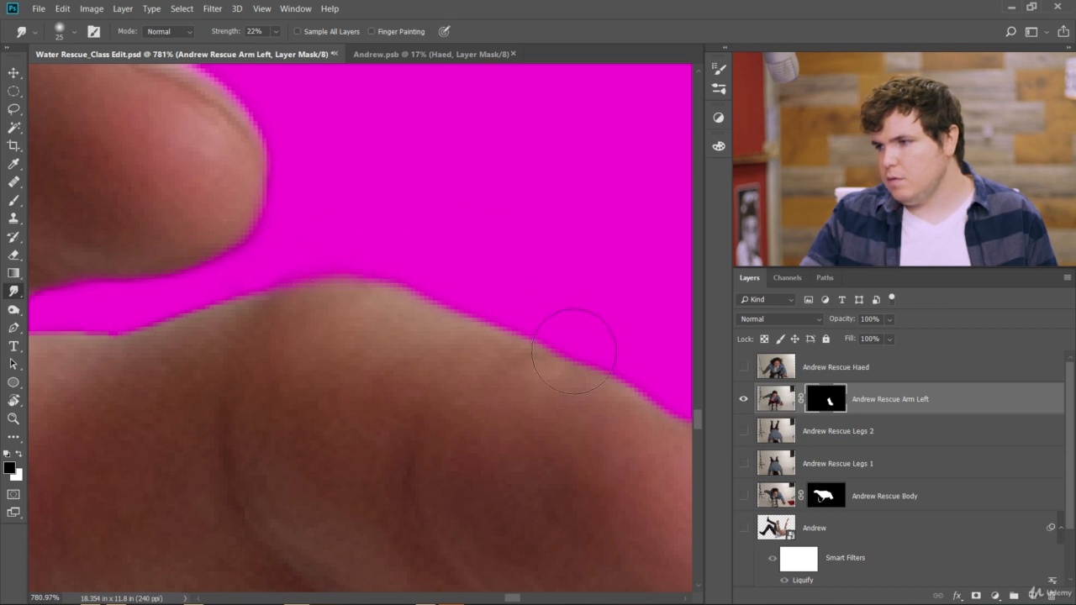
scroll(567, 358, down, 10)
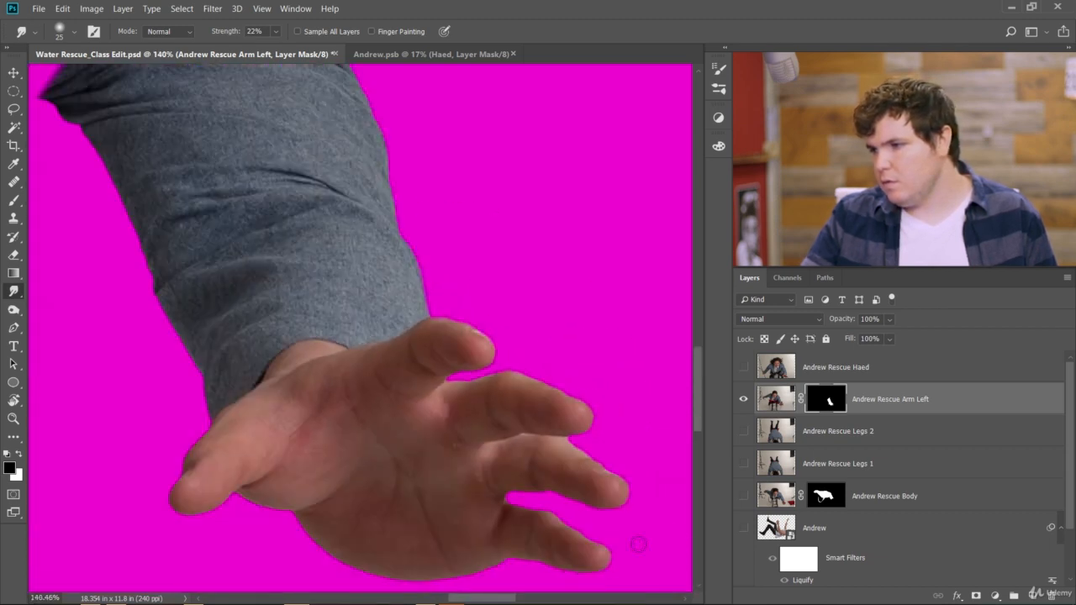
scroll(640, 547, up, 3)
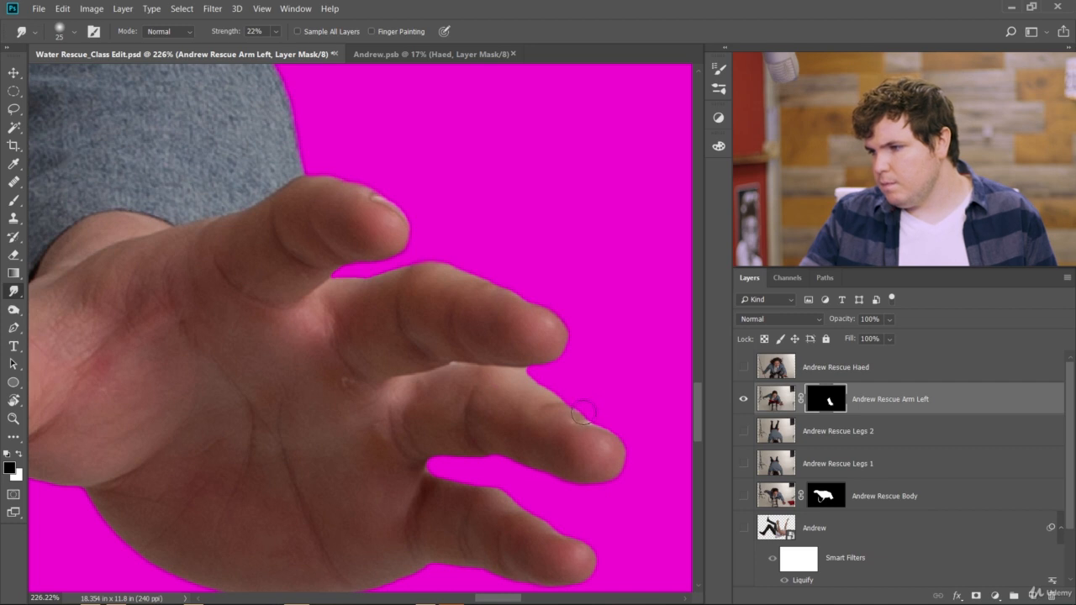
scroll(584, 389, up, 4)
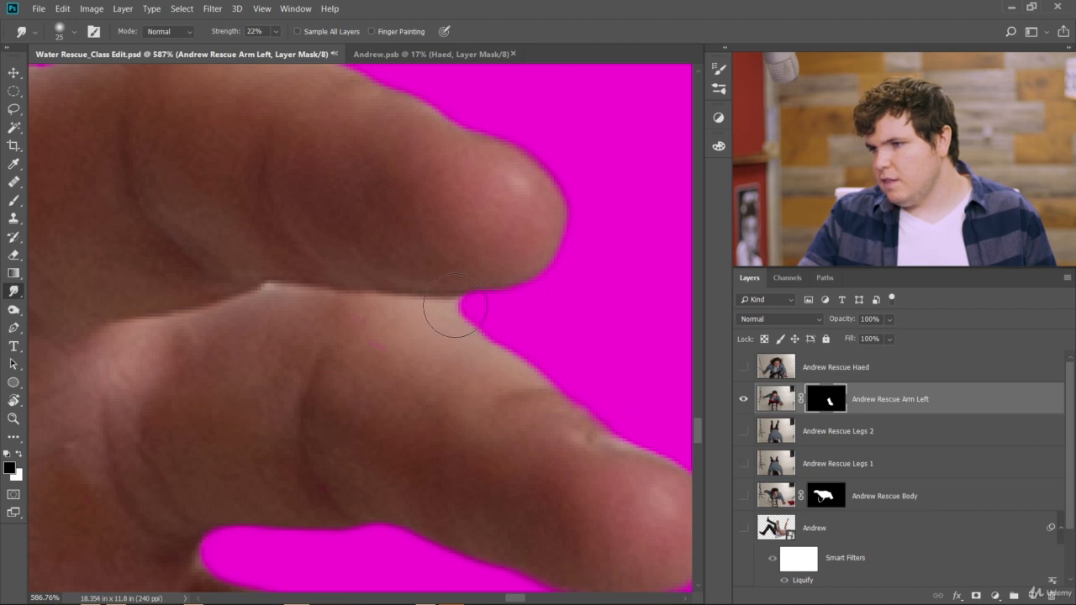
scroll(454, 309, up, 3)
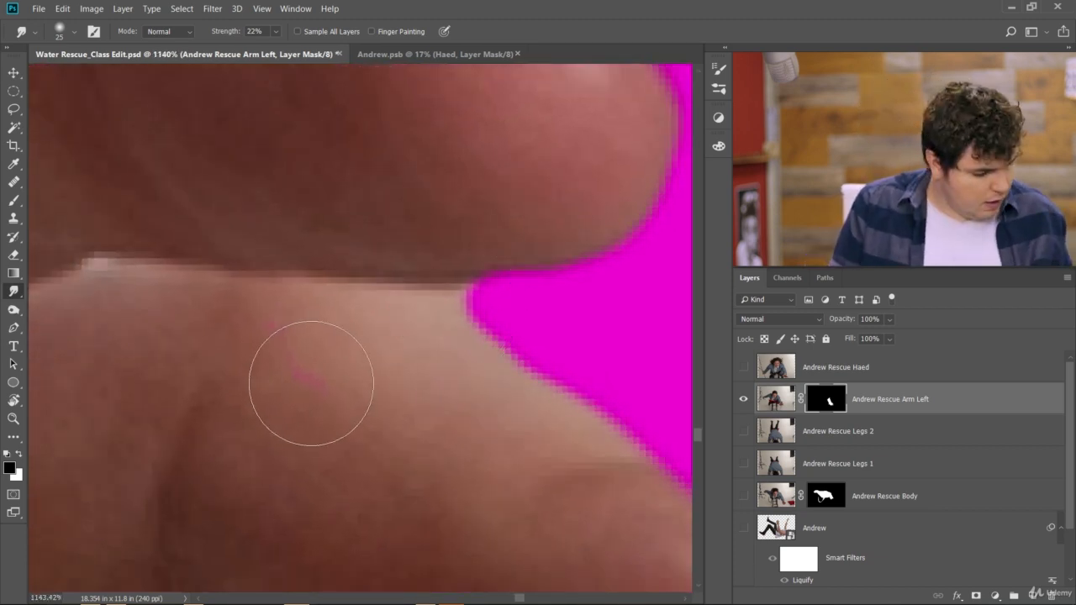
key(b)
key(x)
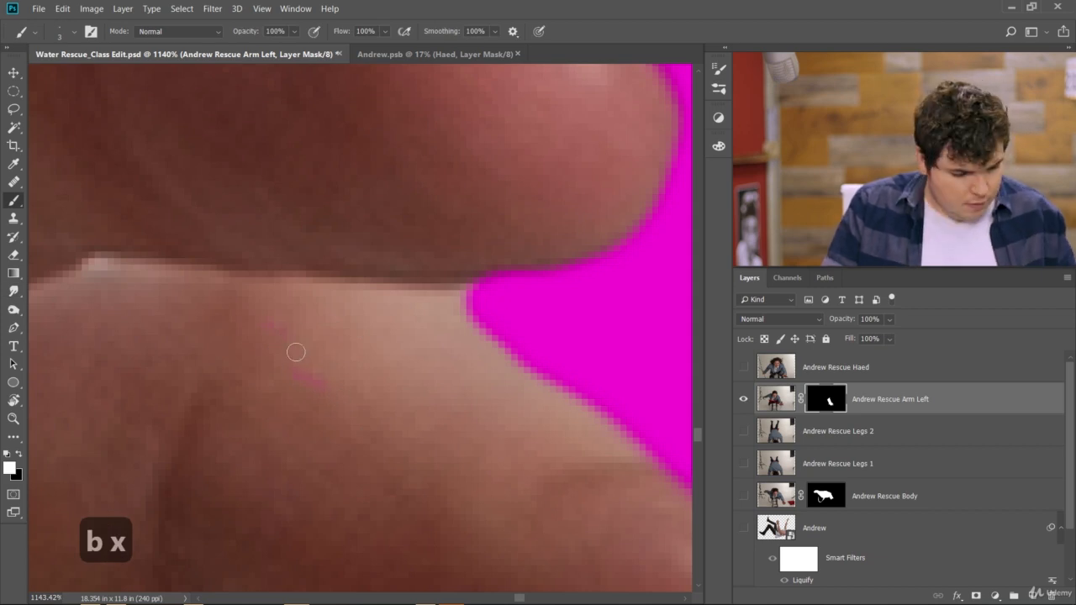
key(bracketright)
key(bracketright)
key(bracketright)
key(bracketright)
key(bracketright)
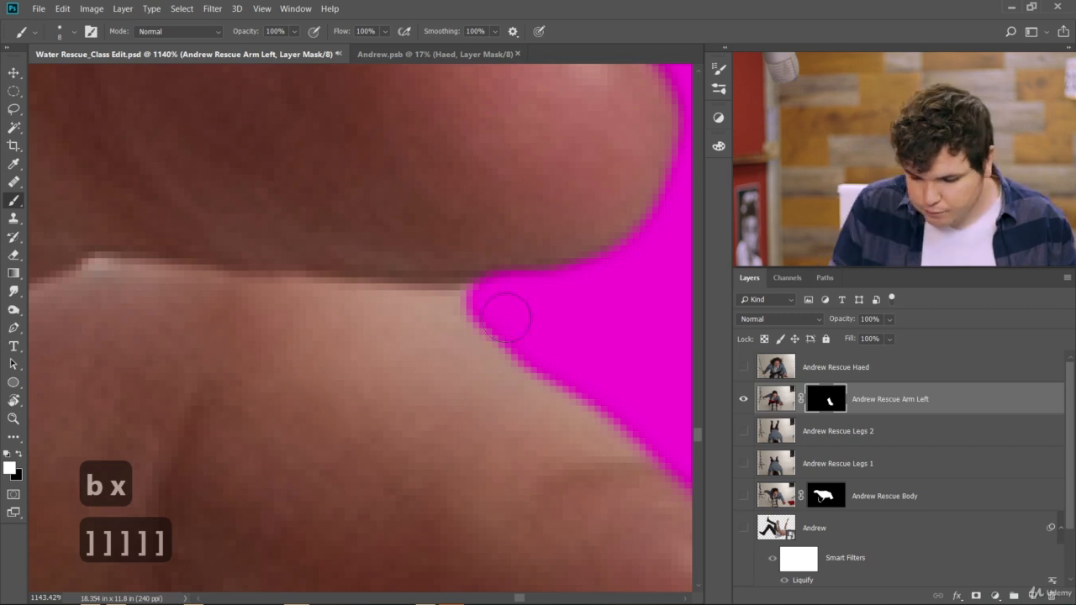
Mask out the strip between the middle and ring fingers with a 7 px black brush to deepen the gap
key(x)
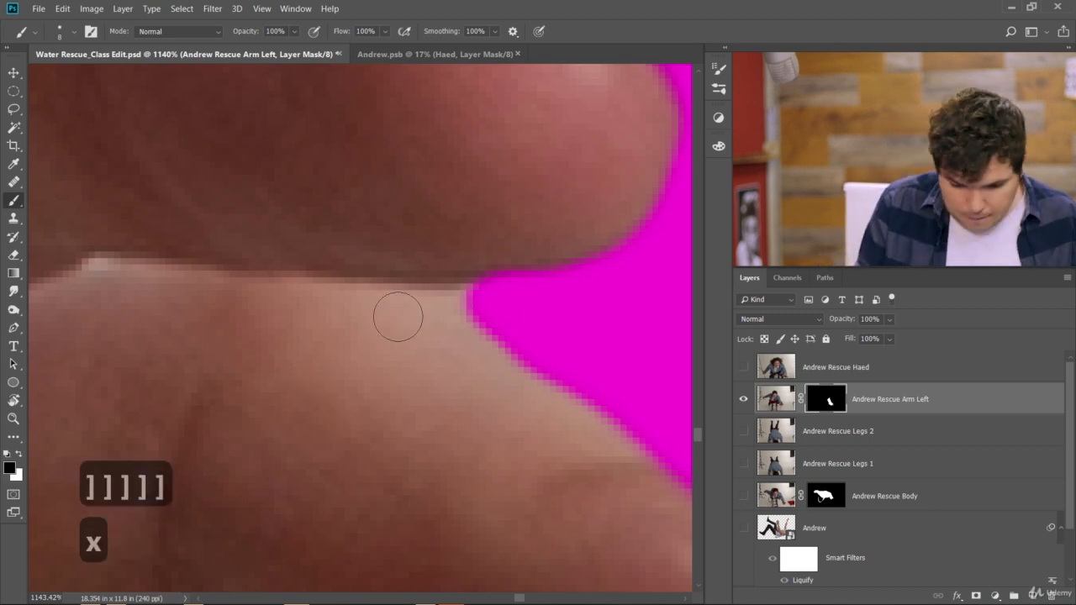
key(bracketleft)
drag(336, 307, 608, 295)
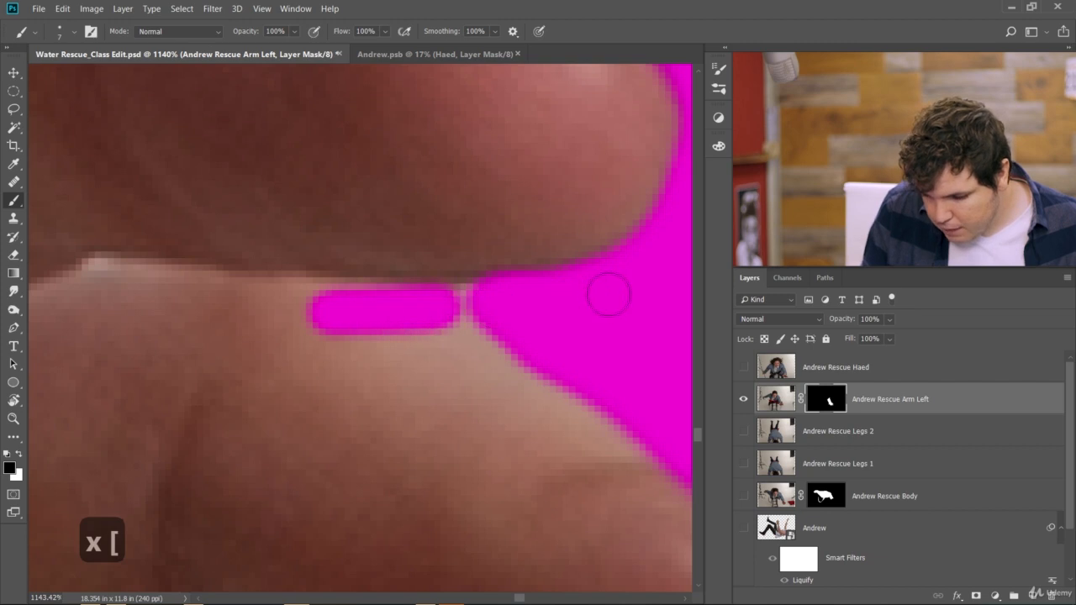
drag(425, 315, 598, 286)
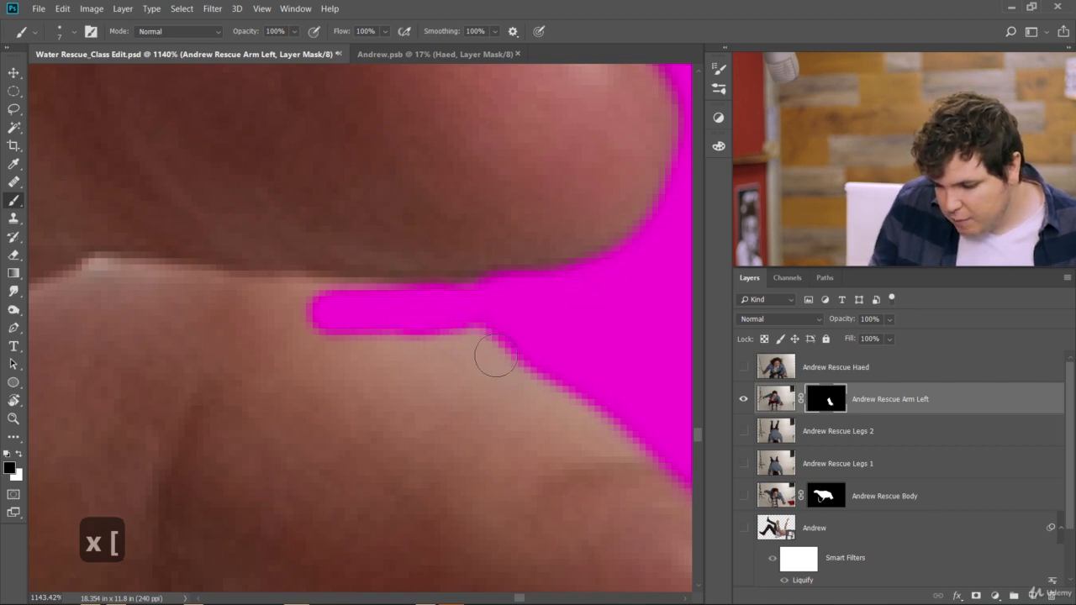
mouse_move(496, 358)
mouse_down()
mouse_move(499, 325)
mouse_move(639, 374)
mouse_move(670, 370)
mouse_up()
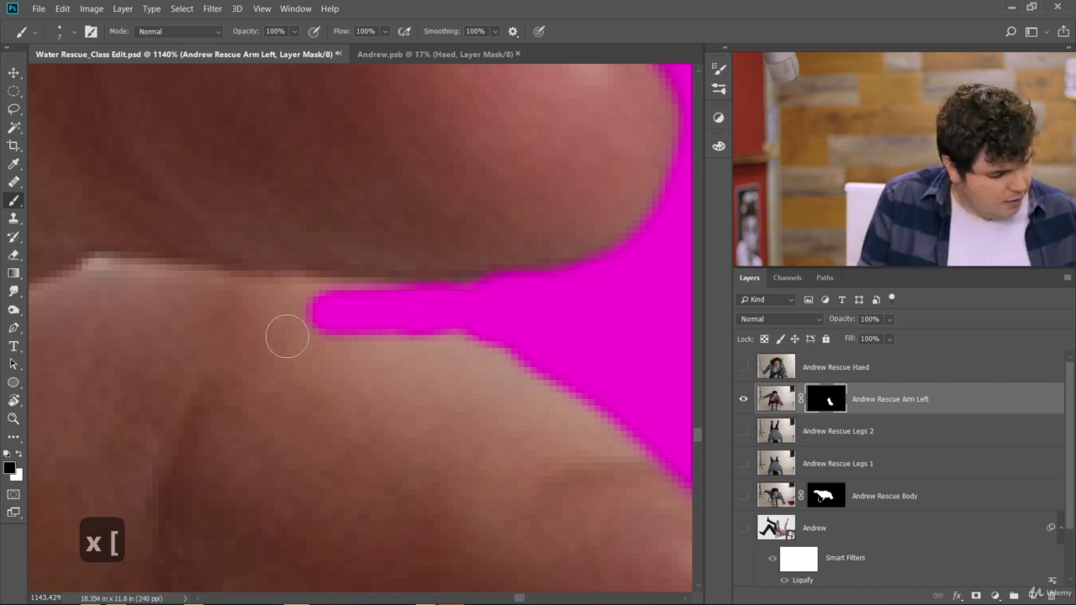
Restore the ring finger's upper edge with a 7 px white brush so the gap tapers to a point
key(x)
mouse_move(324, 318)
mouse_down()
mouse_move(430, 341)
mouse_move(565, 418)
mouse_up()
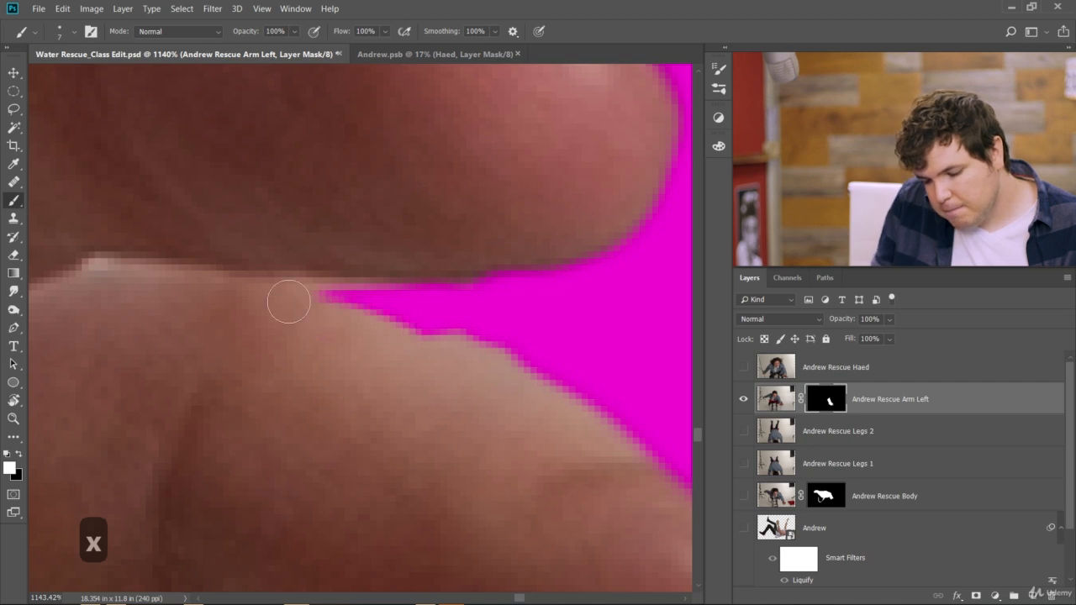
mouse_move(286, 300)
mouse_down()
mouse_move(419, 344)
mouse_move(544, 407)
mouse_move(583, 456)
mouse_move(396, 342)
mouse_move(556, 418)
mouse_up()
Rotate the view and refine the inner corner of the middle and ring finger gap with a 9 px white brush
scroll(557, 418, down, 10)
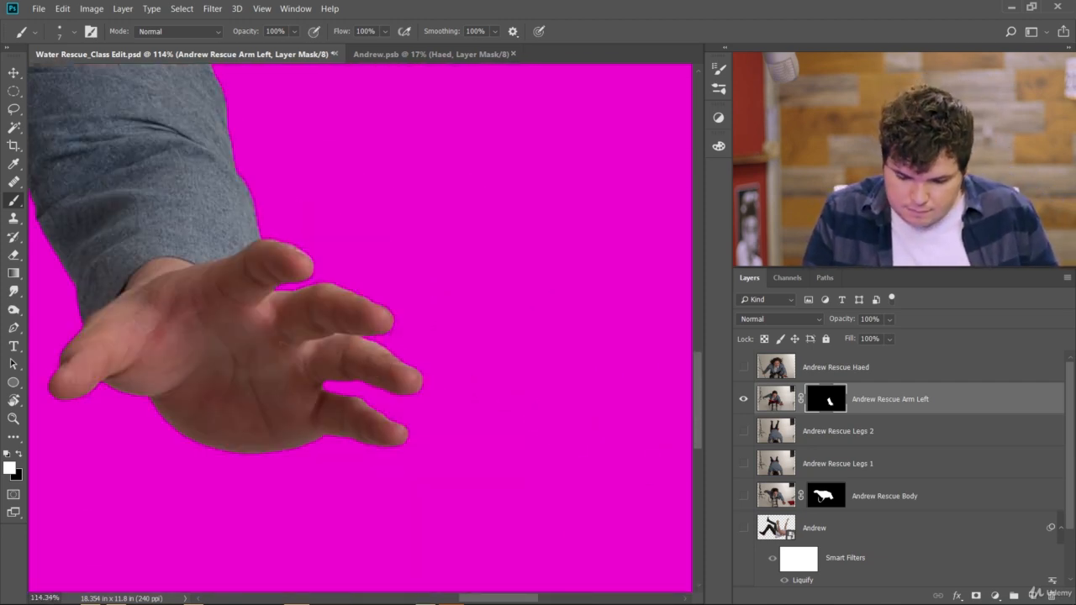
scroll(581, 229, up, 10)
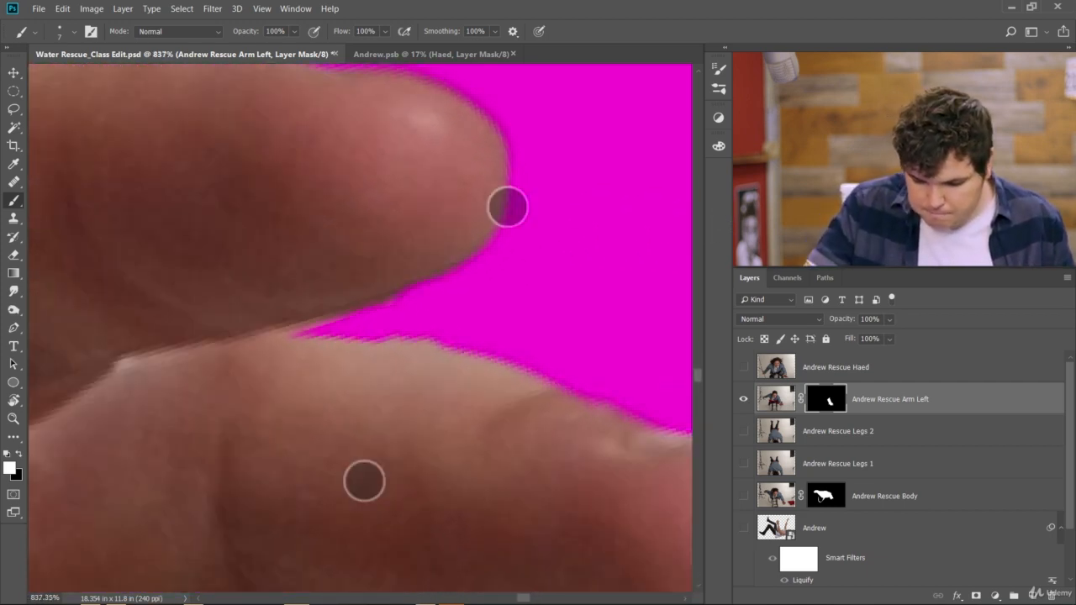
drag(508, 207, 353, 168)
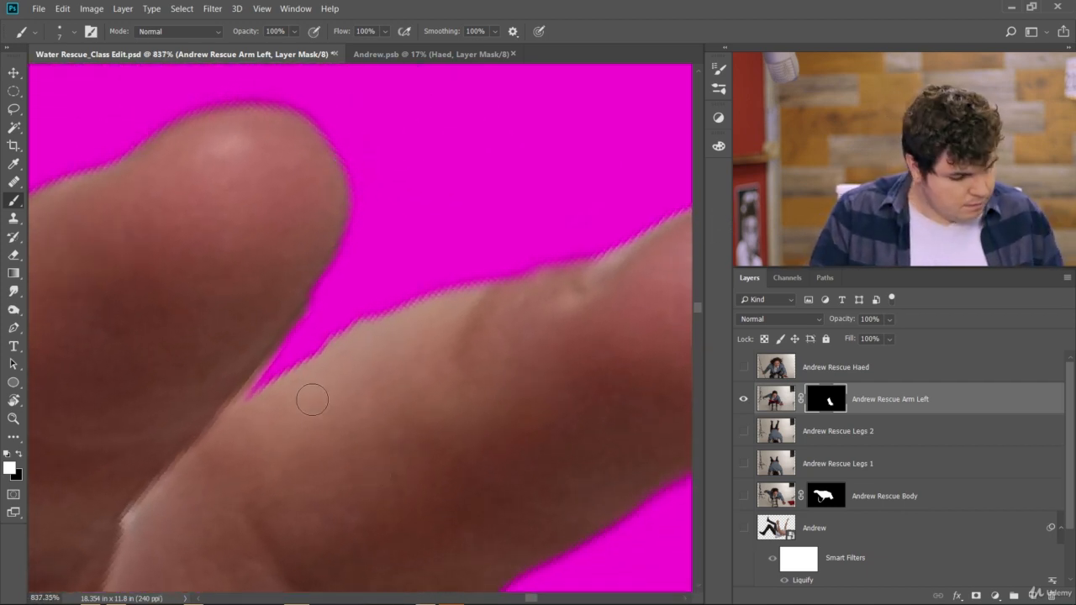
key(bracketleft)
key(bracketleft)
key(bracketright)
key(bracketright)
key(bracketright)
key(bracketright)
key(bracketright)
key(bracketright)
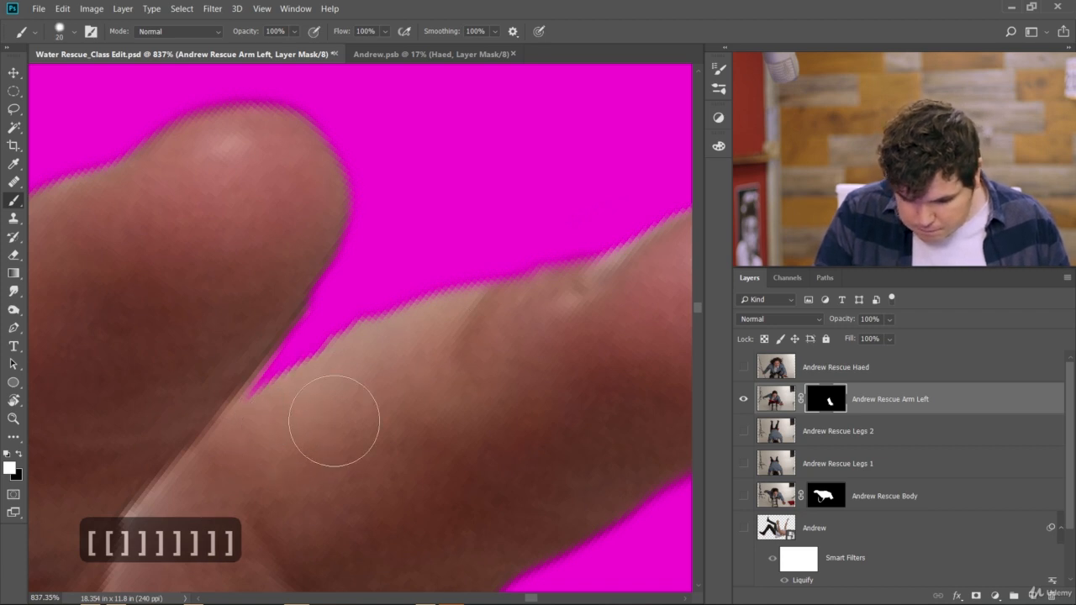
key(bracketleft)
key(bracketleft)
key(bracketleft)
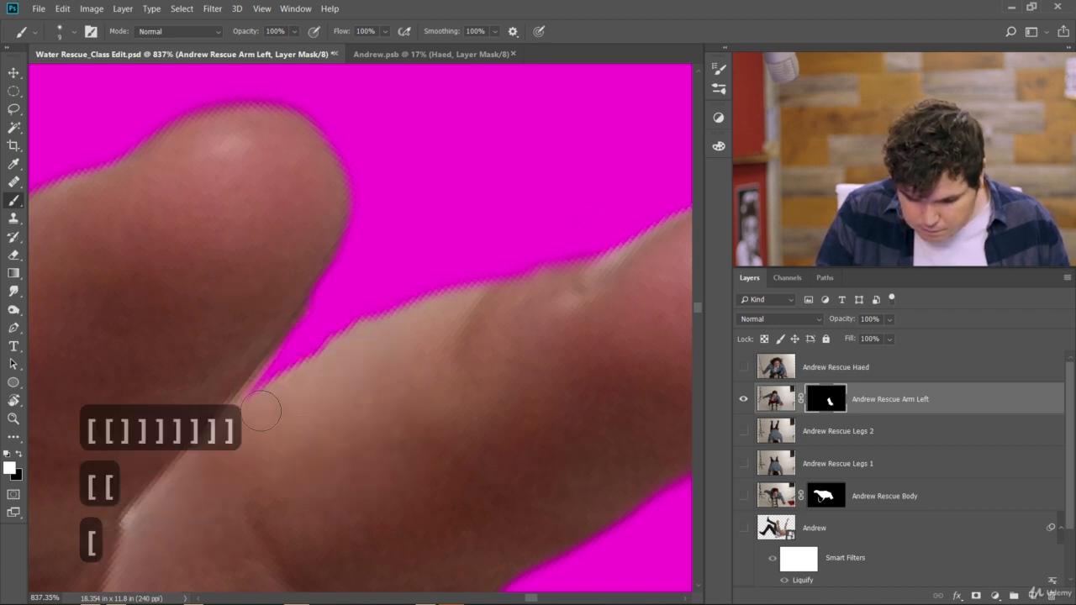
drag(278, 376, 382, 349)
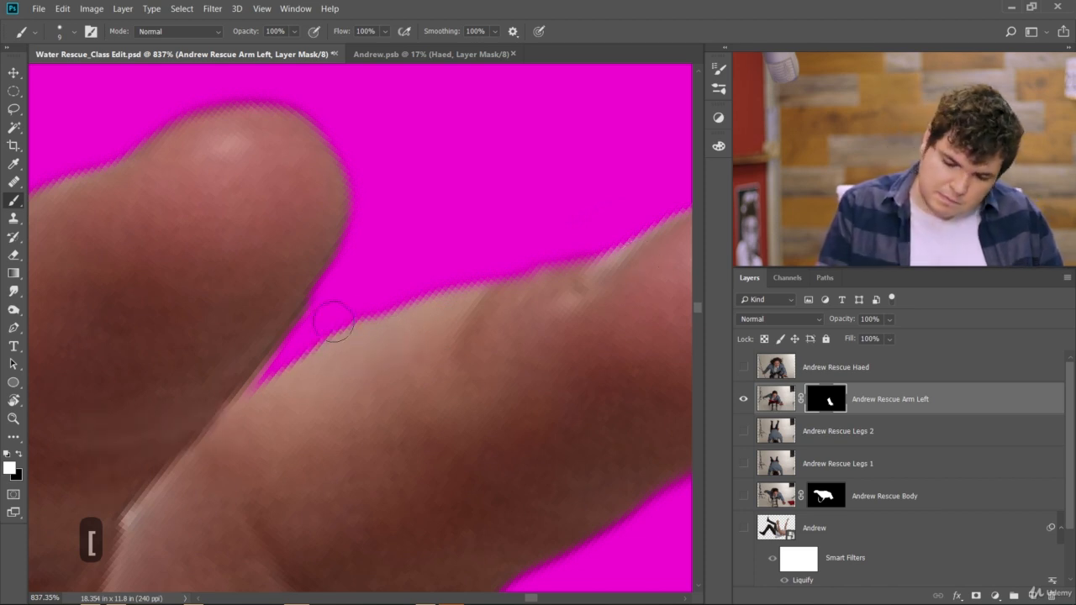
Smooth the bump along the ring finger's upper edge with the 9 px brush in black, switching back to white
key(x)
mouse_move(330, 320)
mouse_down()
mouse_move(412, 280)
mouse_move(327, 327)
mouse_move(351, 302)
mouse_up()
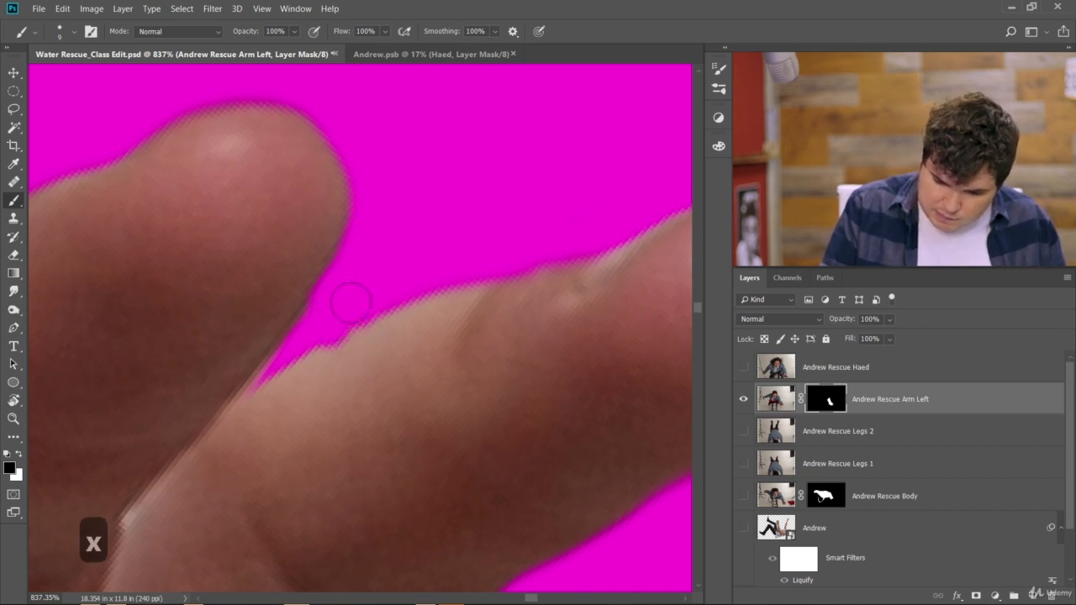
key(x)
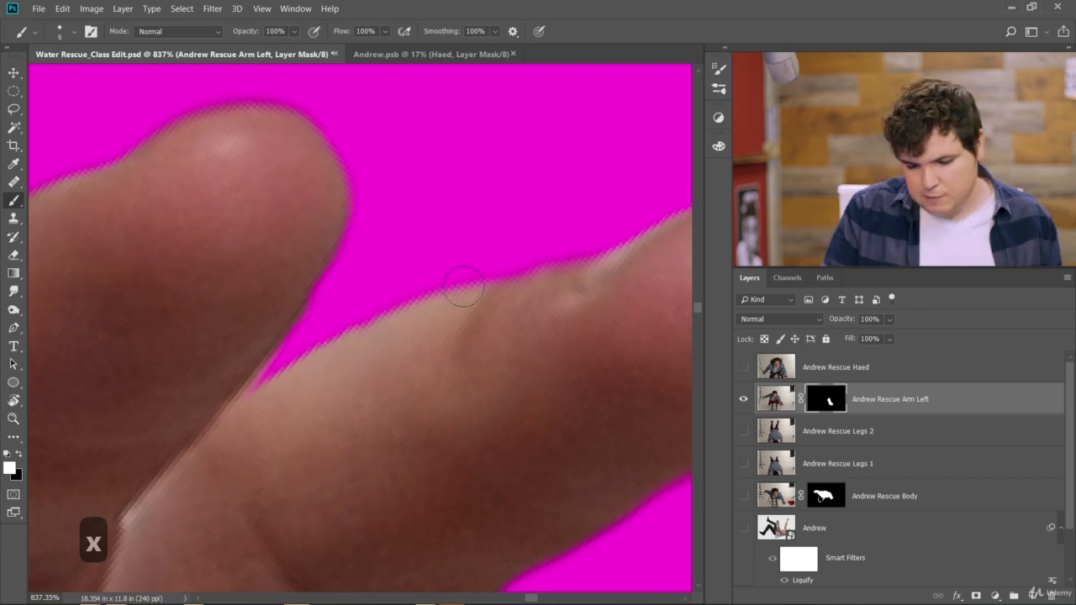
Correct the misspelled "Haed" in the top layer's name to "Head"
scroll(463, 287, down, 10)
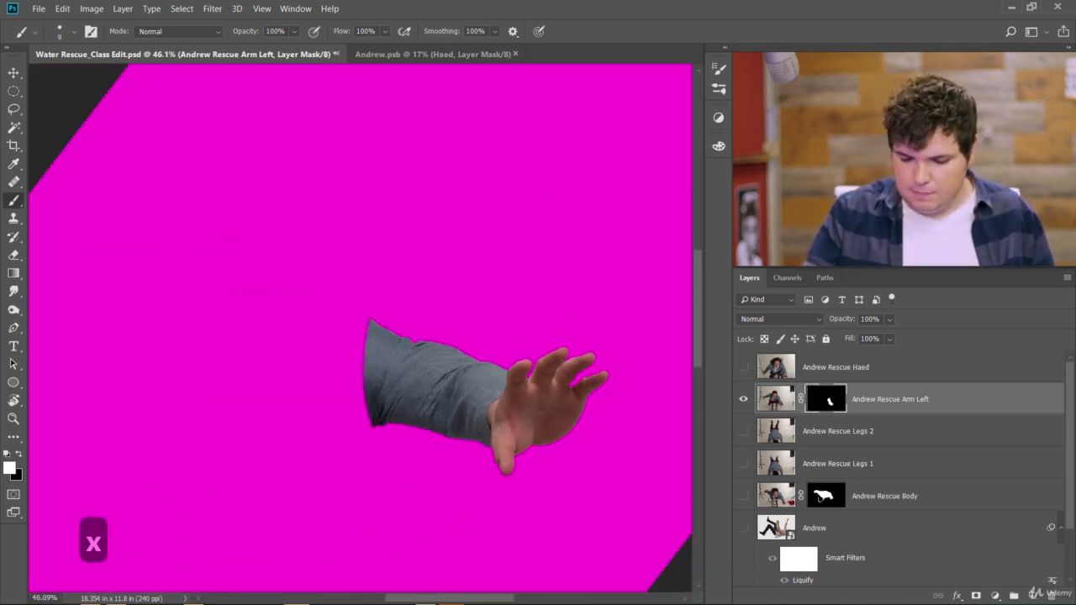
scroll(551, 368, down, 3)
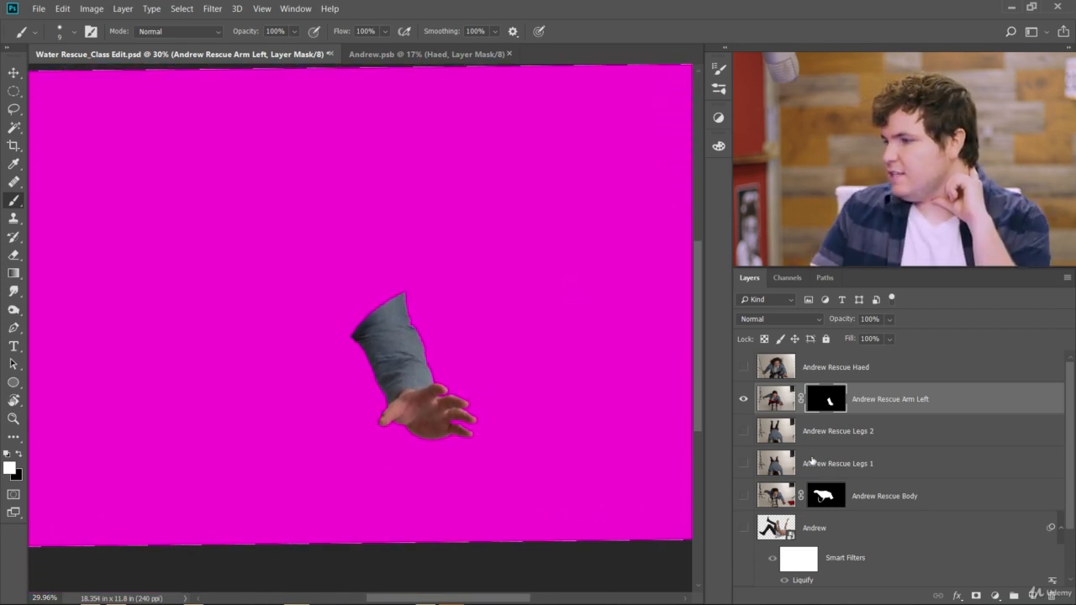
click(870, 368)
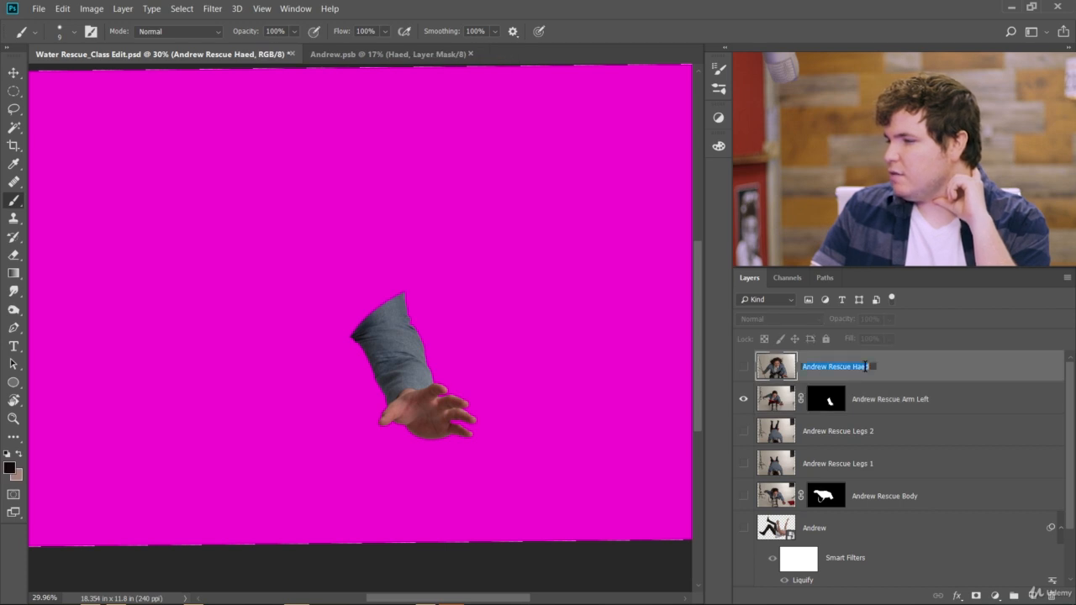
click(866, 369)
key(BackSpace)
key(BackSpace)
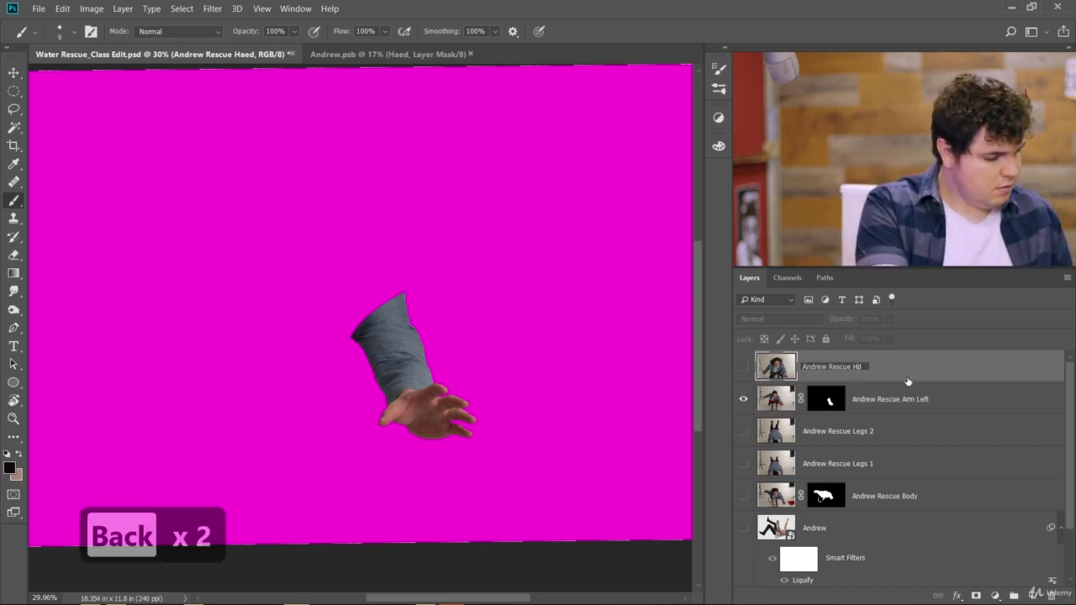
text(ea)
key(Return)
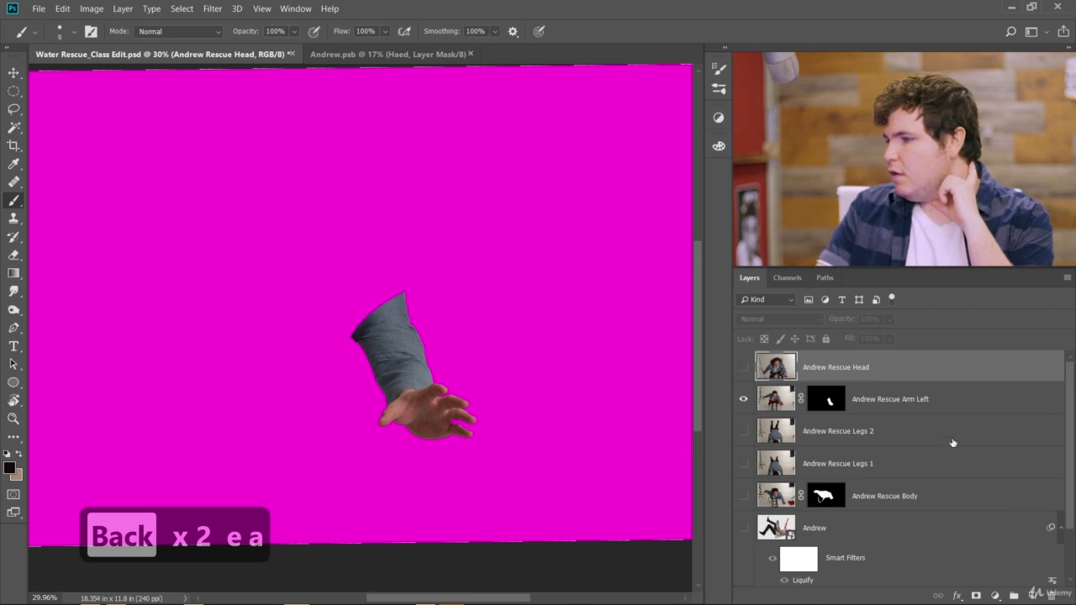
Show the rescue body layer together with the left arm layer and check how the two parts fit
click(974, 410)
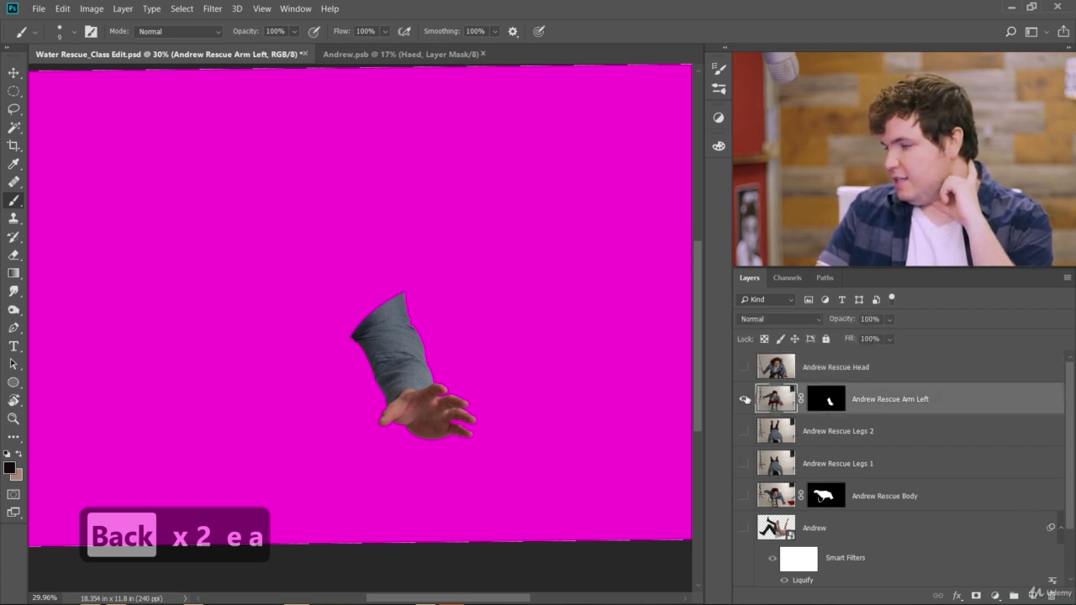
click(755, 464)
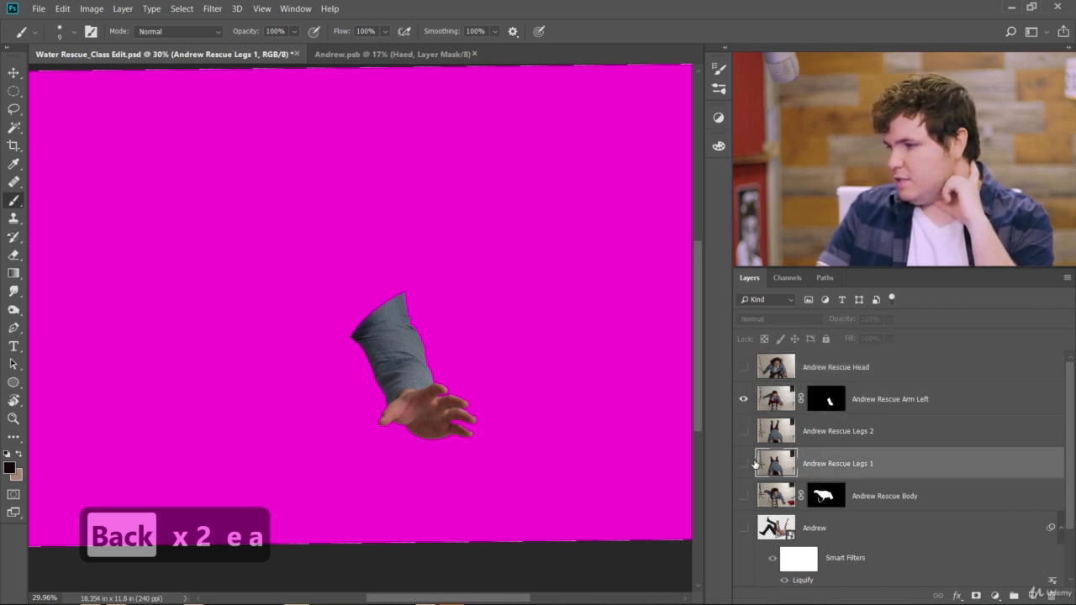
click(744, 498)
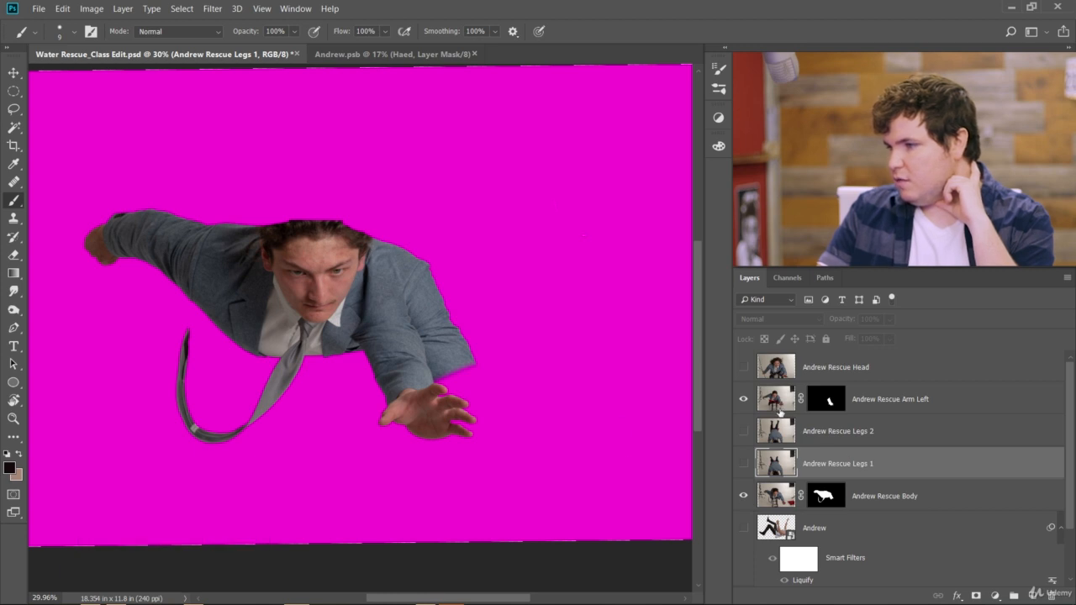
scroll(408, 333, down, 3)
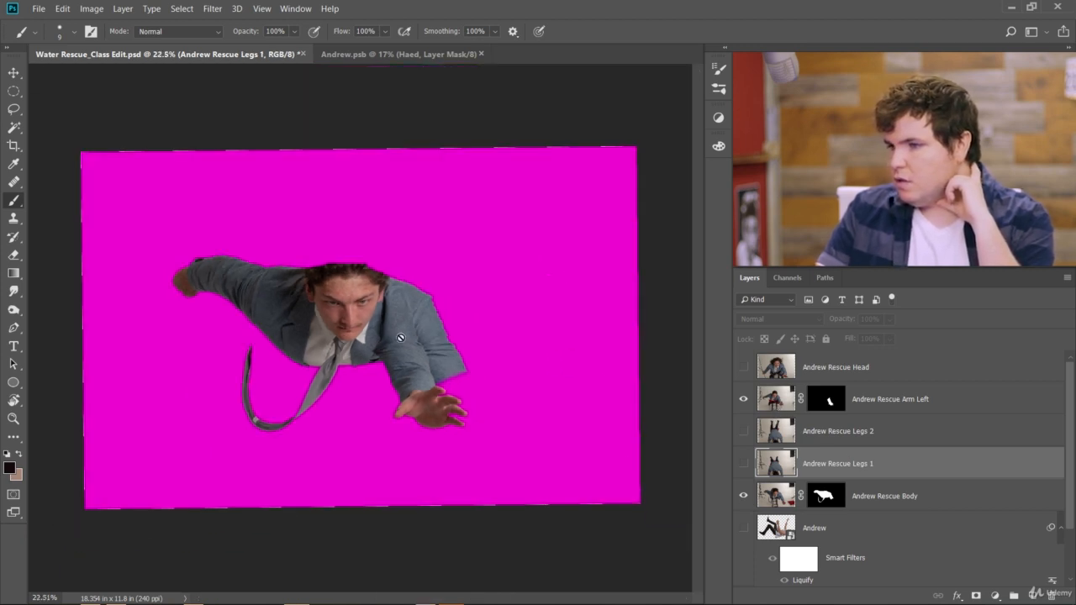
scroll(399, 361, up, 4)
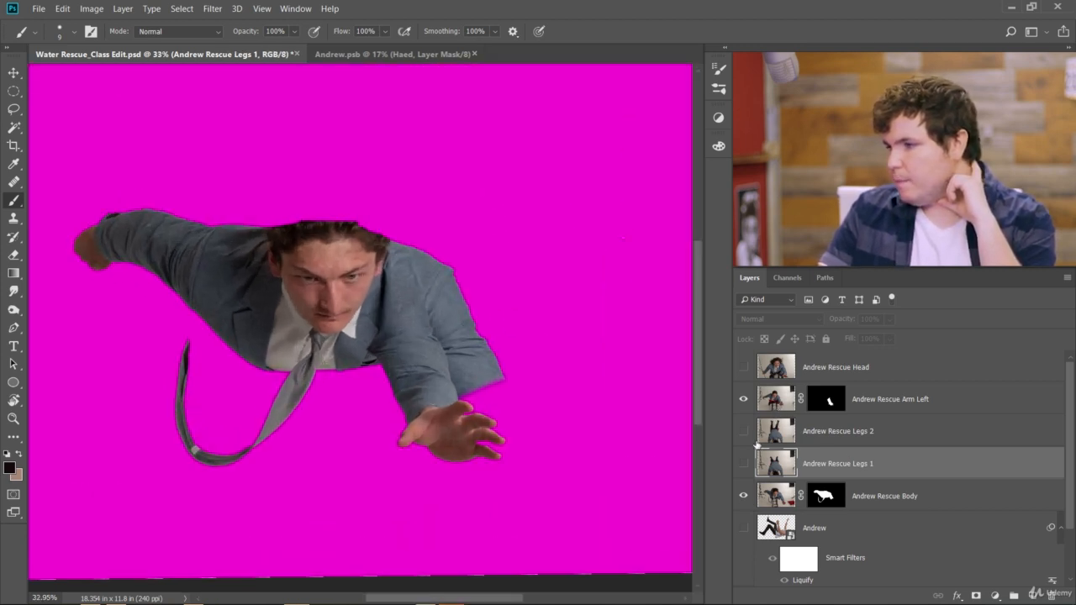
Move the left arm layer outward and down so its sleeve extends from the shoulder of the rescue body
click(796, 395)
key(v)
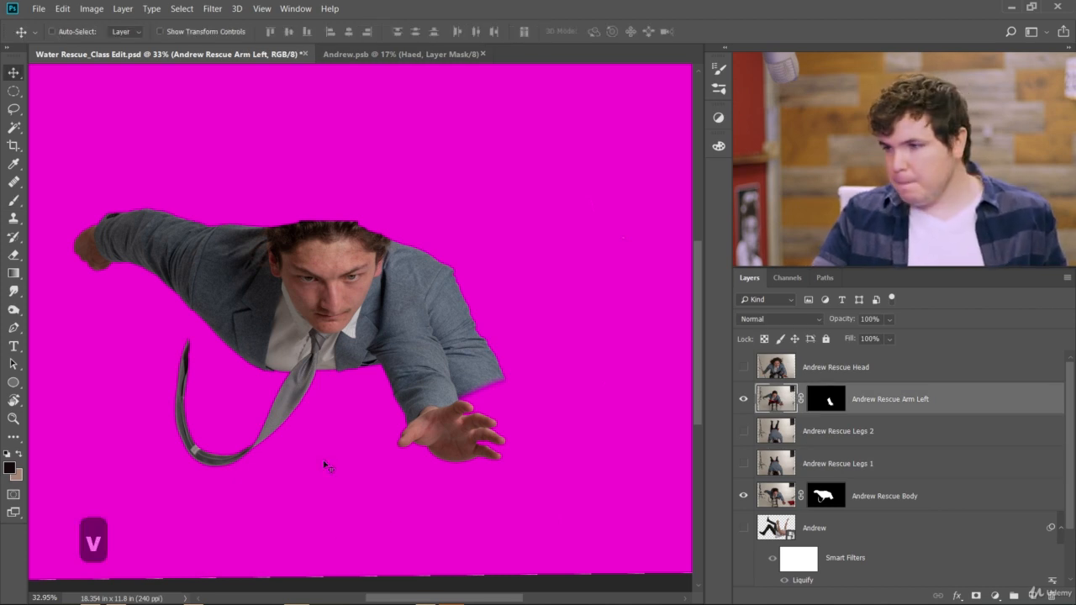
drag(424, 369, 468, 380)
scroll(457, 476, down, 3)
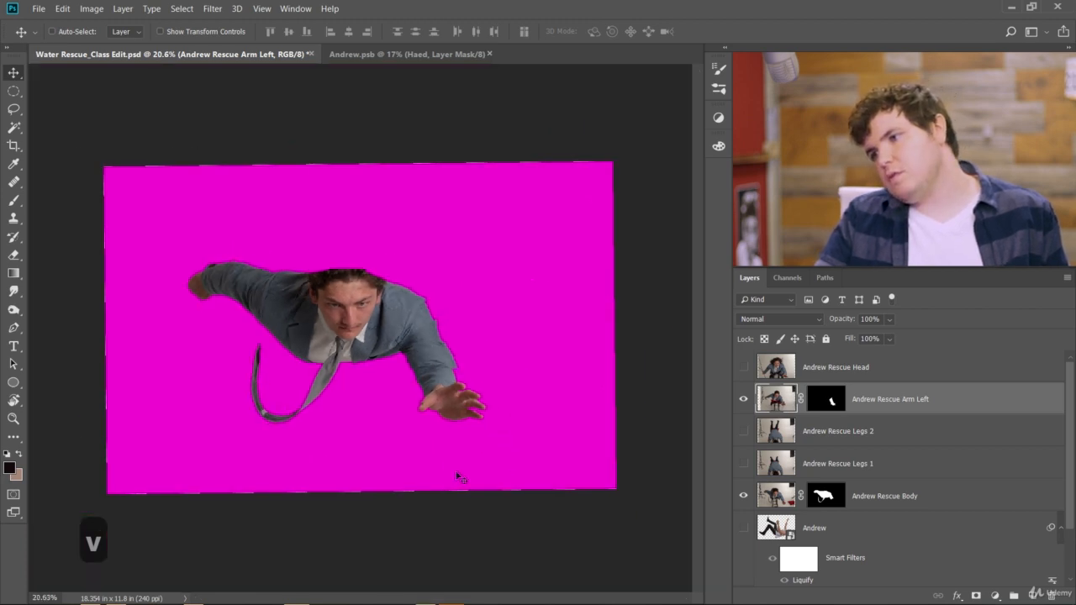
scroll(458, 379, up, 2)
scroll(457, 379, up, 4)
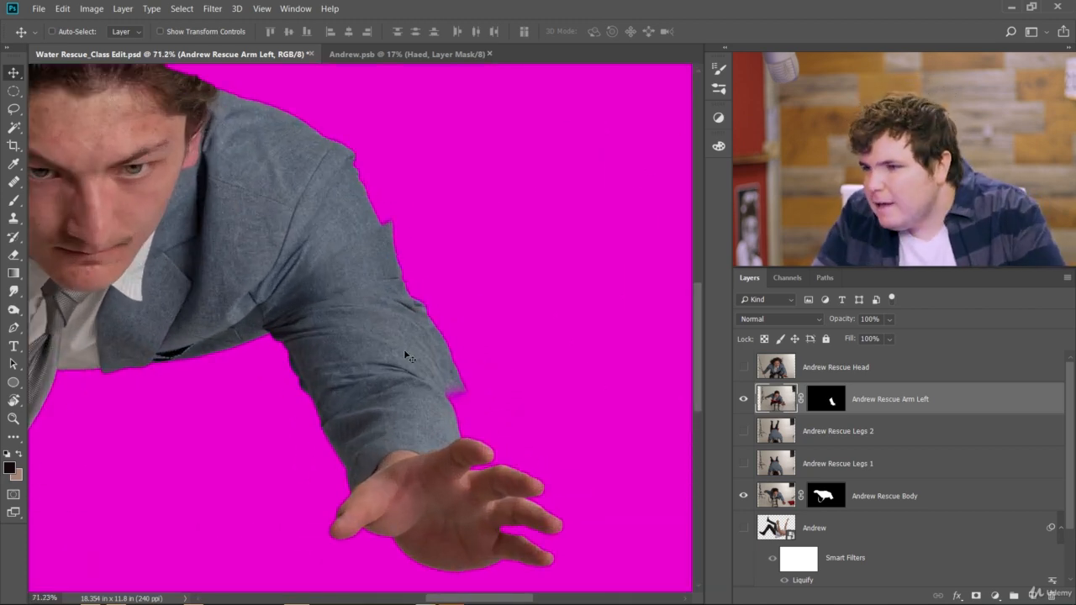
drag(391, 353, 414, 347)
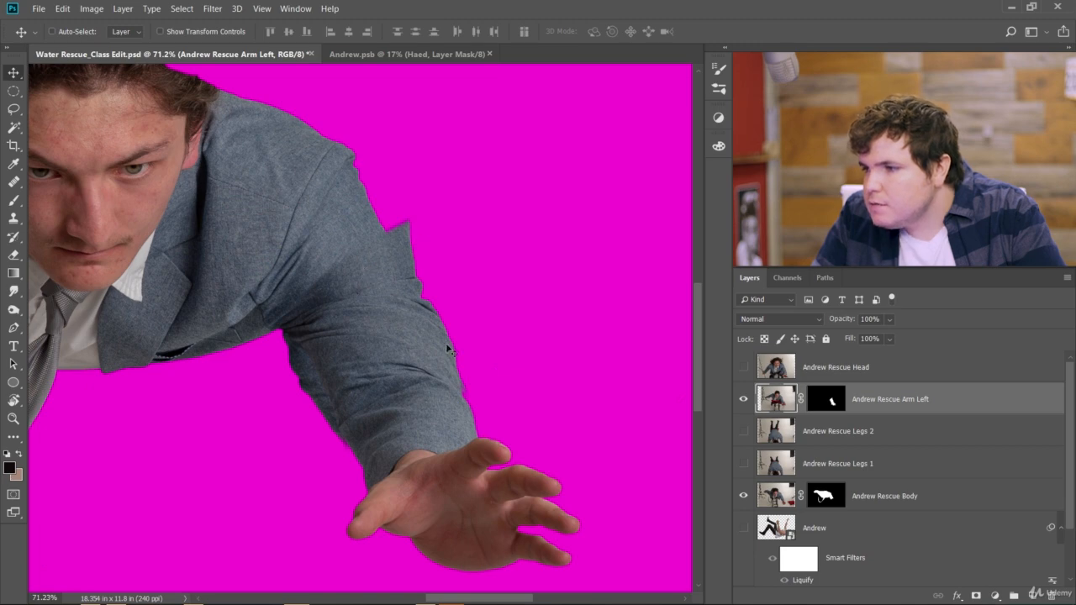
Puppet Warp the left arm layer with pins at the wrist and upper sleeve, pulling the protruding outer sleeve corner in to the body's sleeve edge
scroll(362, 337, up, 2)
click(62, 9)
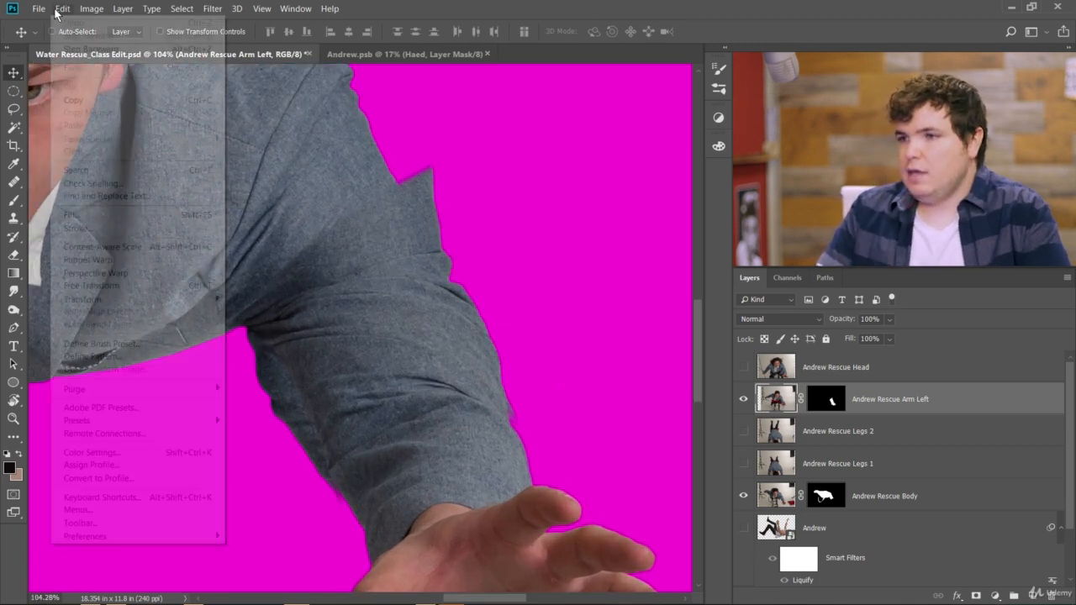
click(128, 261)
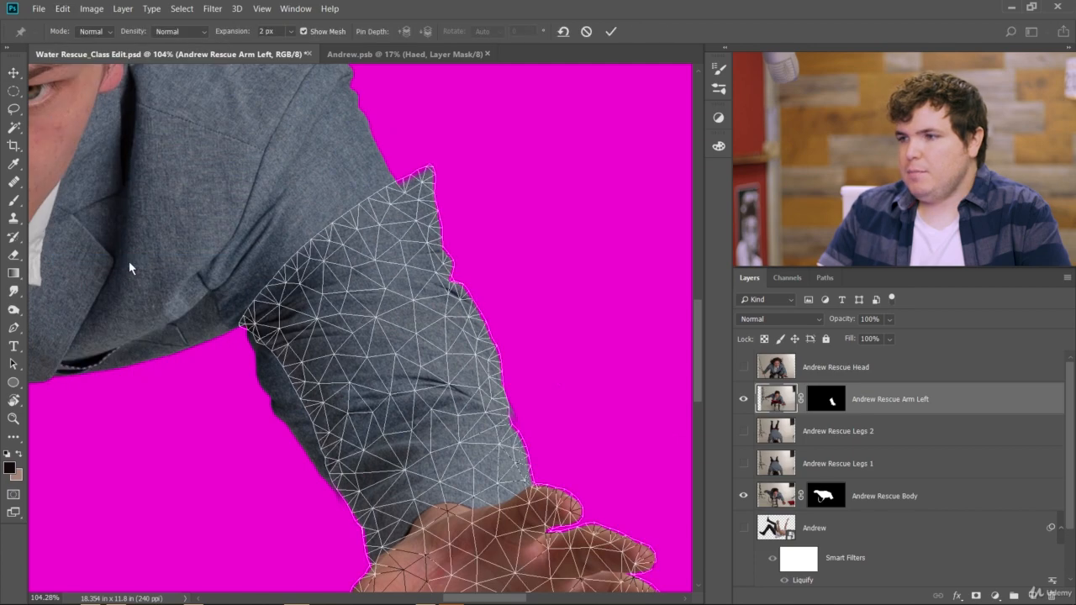
click(420, 183)
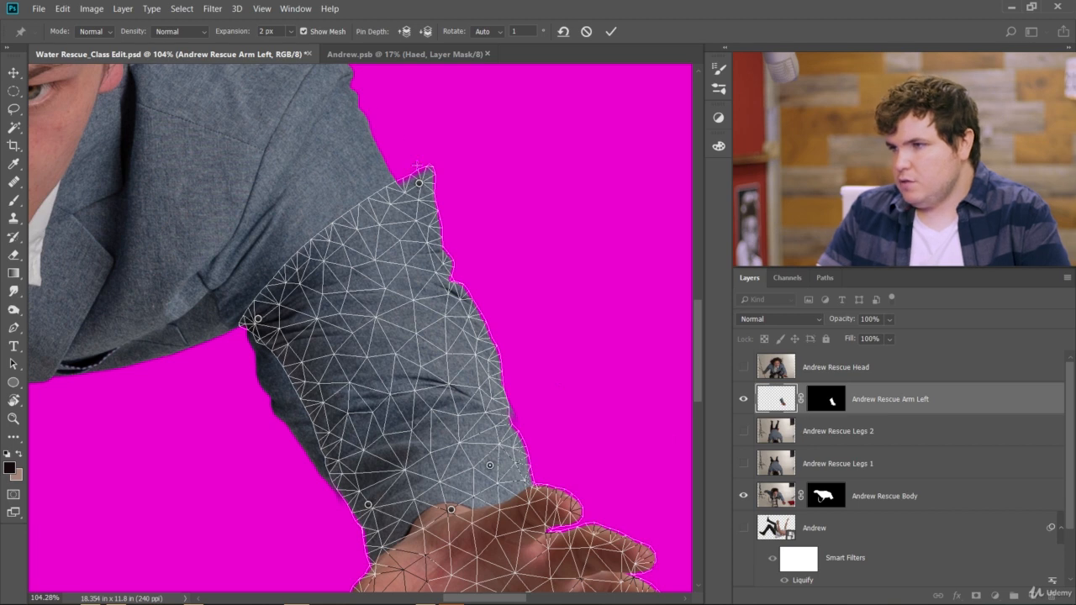
drag(420, 184, 376, 177)
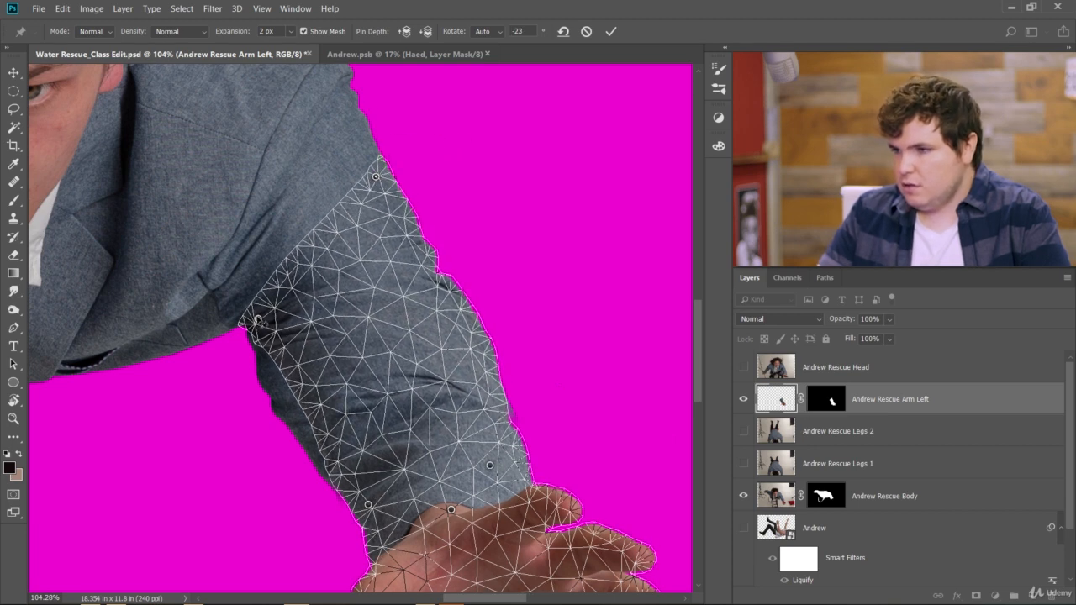
scroll(363, 363, down, 6)
scroll(377, 413, up, 6)
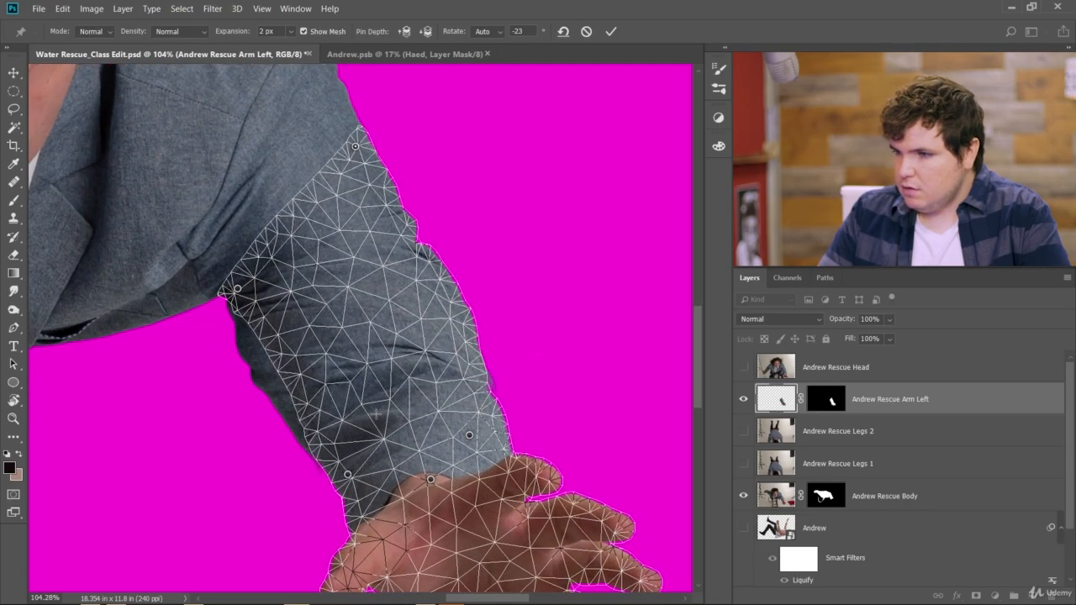
Nudge the Puppet Warp pins at the armpit and outer upper arm to align the sleeve with the jacket, and apply the warp
scroll(234, 278, up, 5)
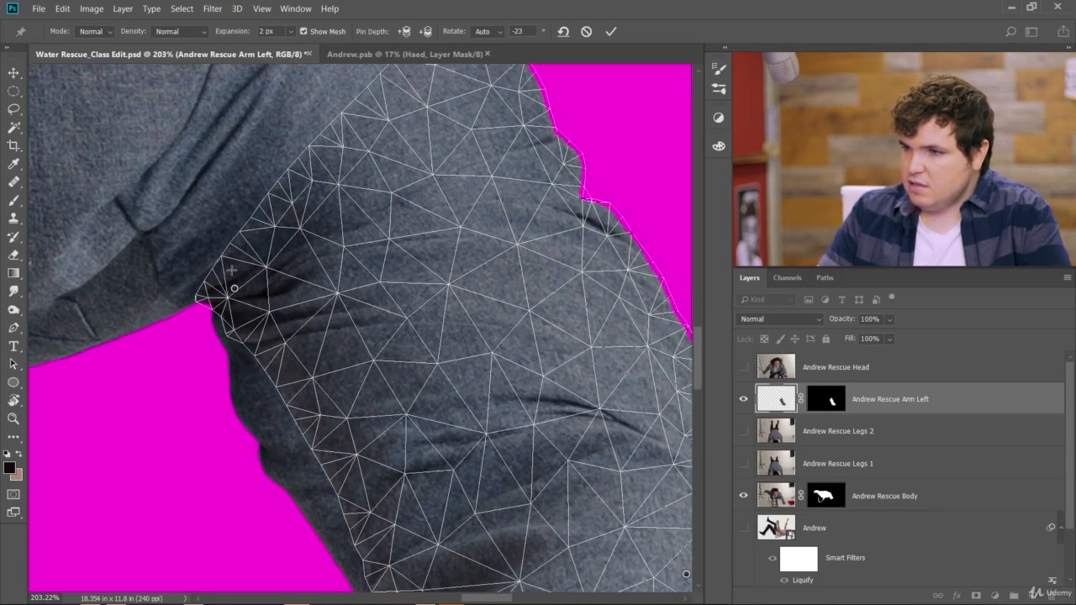
mouse_move(237, 291)
mouse_down()
mouse_move(250, 278)
mouse_move(223, 284)
mouse_move(238, 285)
mouse_up()
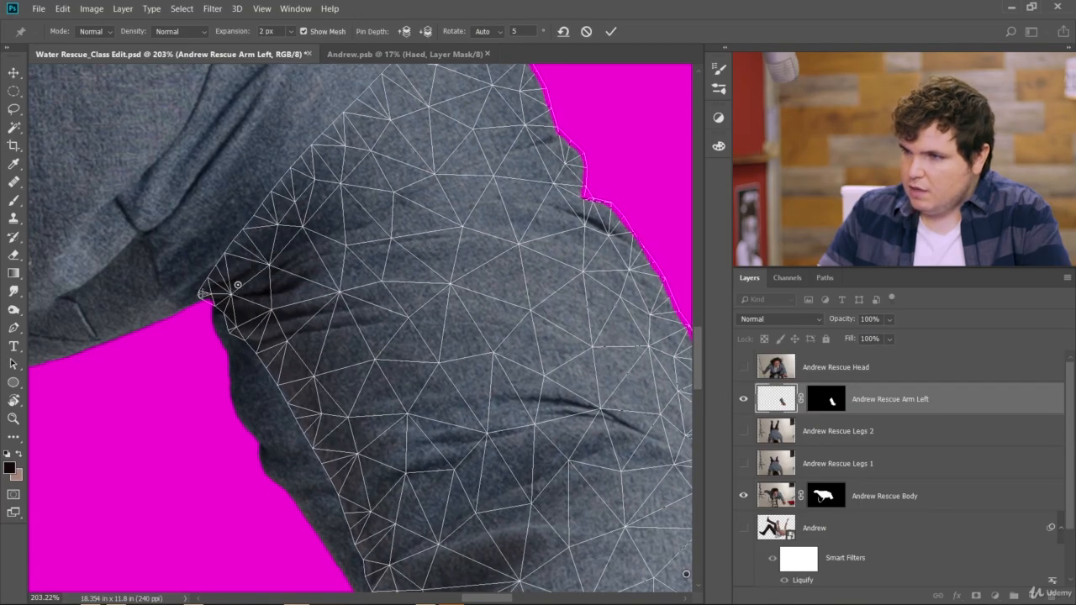
scroll(238, 286, down, 5)
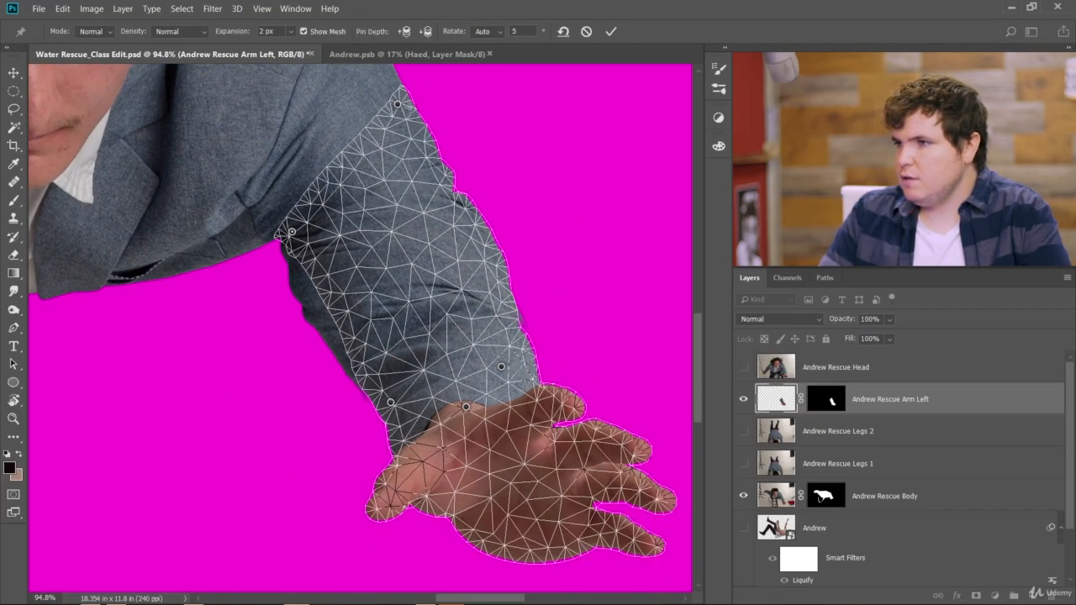
scroll(400, 96, up, 12)
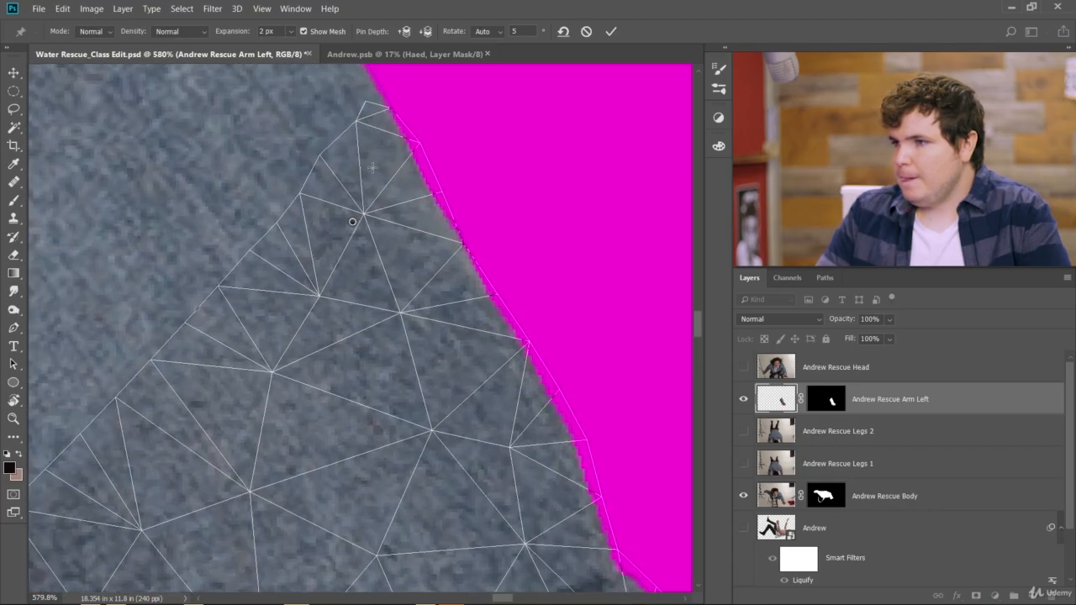
drag(353, 223, 356, 219)
scroll(376, 266, down, 10)
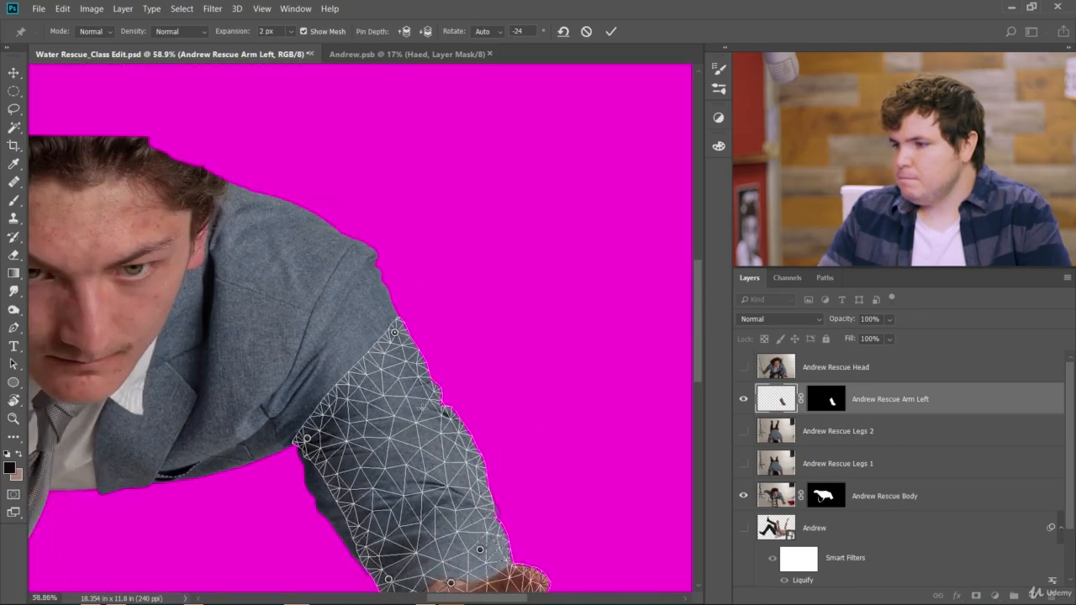
scroll(619, 220, up, 1)
click(610, 31)
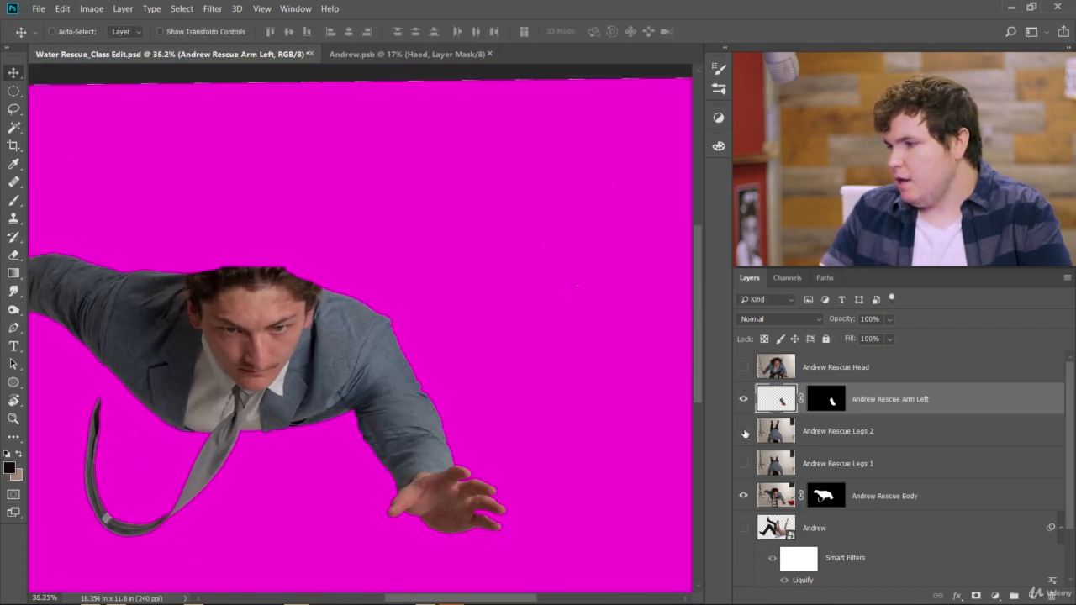
Toggle the visibility of the Rescue Body layer to compare the warped arm with the body underneath
click(743, 496)
click(743, 497)
click(744, 496)
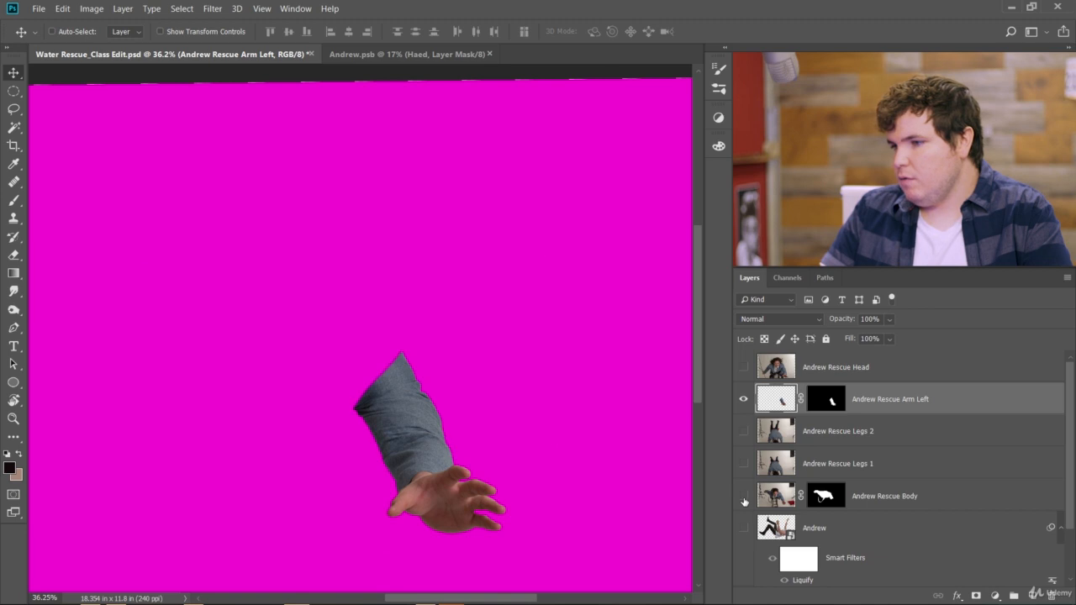
click(743, 496)
Paint black on the Rescue Body layer mask with a size 70 brush to hide the old sleeve along the forearm's inner edge
click(819, 501)
scroll(418, 451, up, 5)
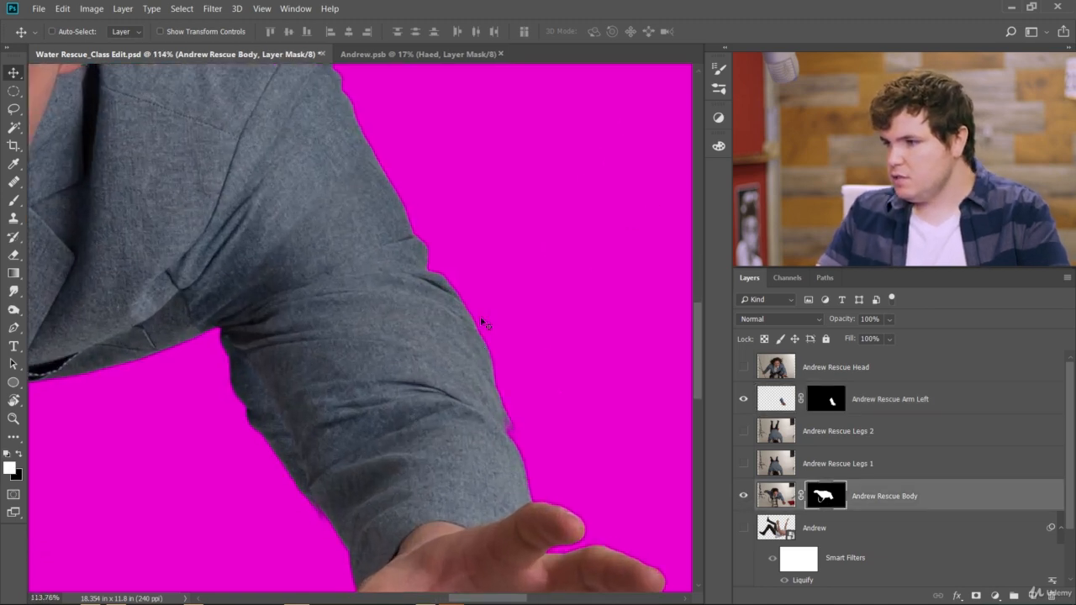
key(b)
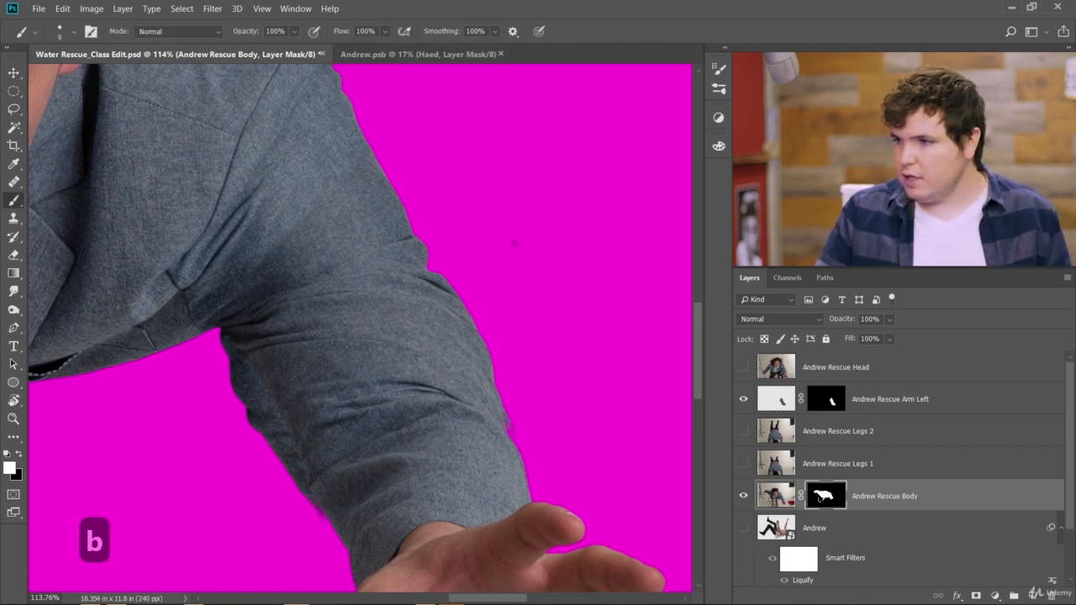
key(bracketright)
key(bracketright)
key(bracketright)
key(bracketright)
key(bracketright)
key(bracketright)
key(bracketright)
key(bracketright)
key(bracketright)
key(bracketright)
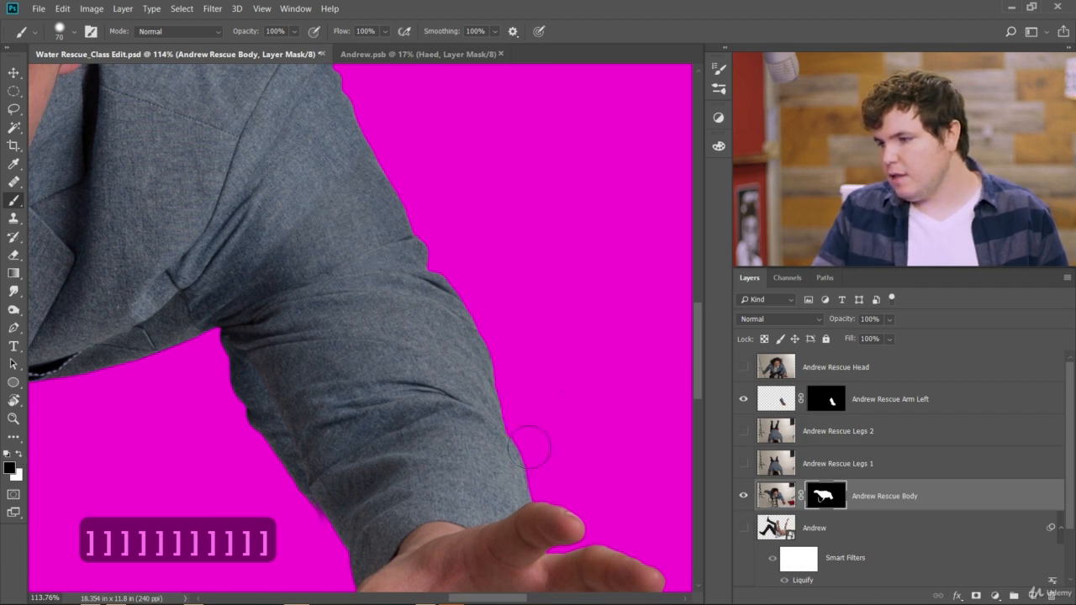
drag(300, 490, 241, 367)
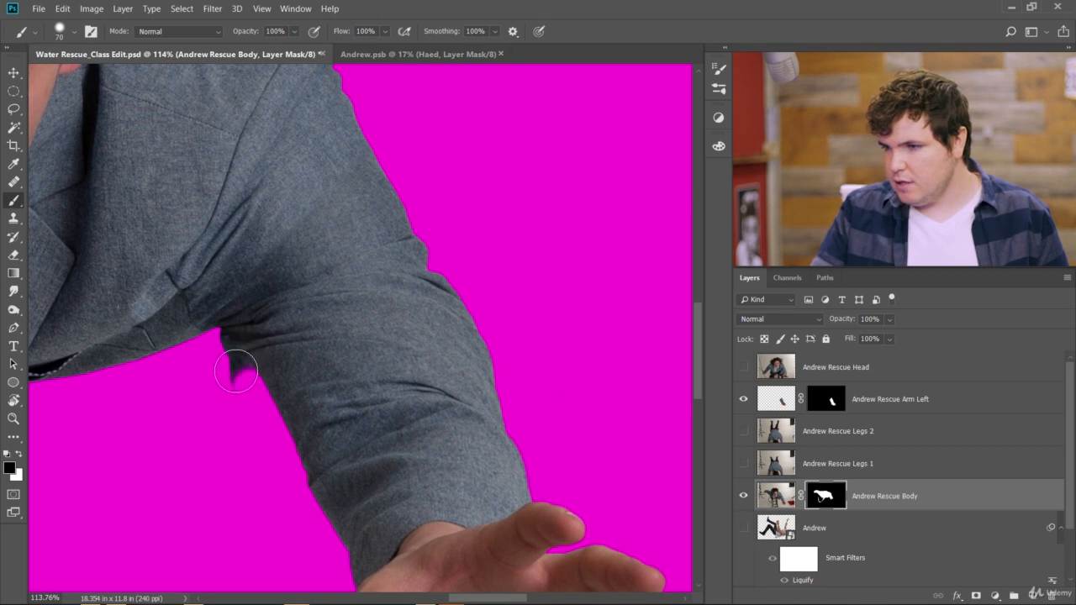
Mask out the leftover sleeve fabric at the armpit on the Rescue Body layer with a size 35 brush
scroll(233, 349, up, 5)
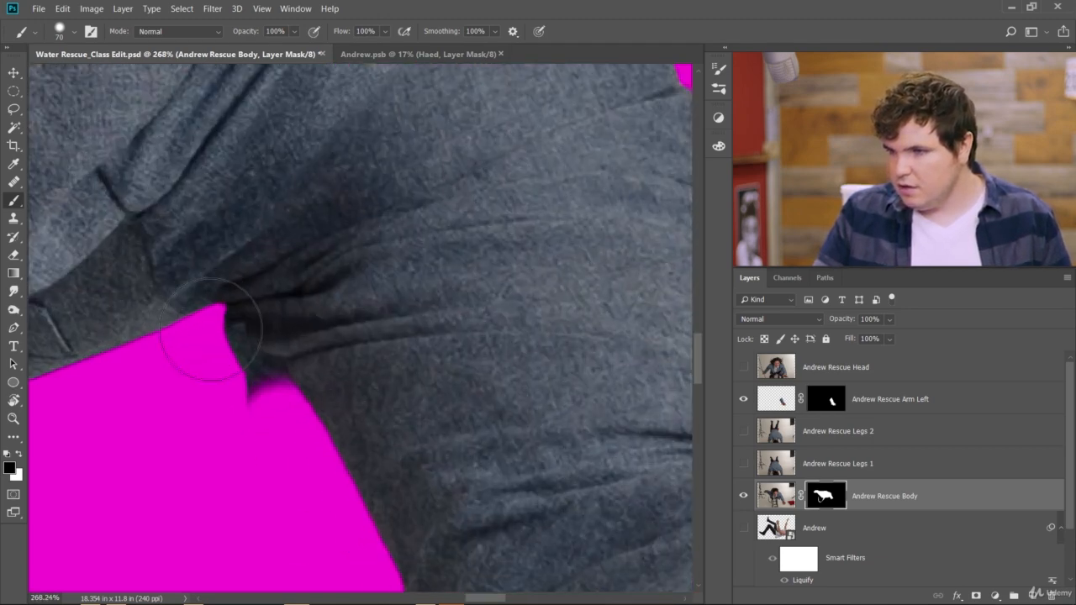
key(bracketleft)
key(bracketleft)
key(bracketleft)
key(bracketleft)
mouse_move(252, 312)
mouse_down()
mouse_move(262, 389)
mouse_move(252, 347)
mouse_up()
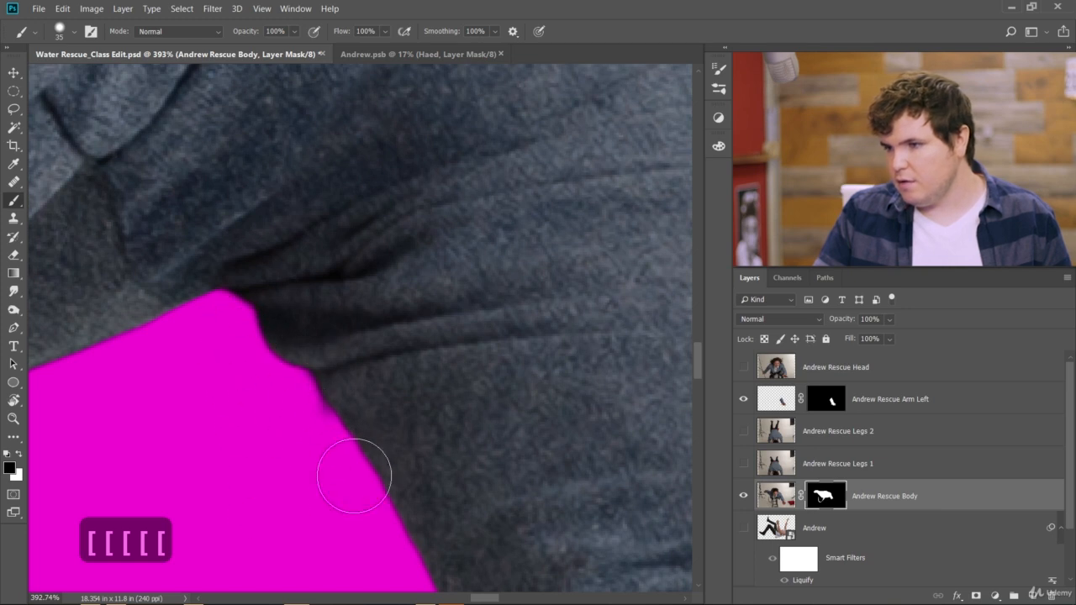
scroll(363, 350, down, 3)
scroll(363, 349, down, 4)
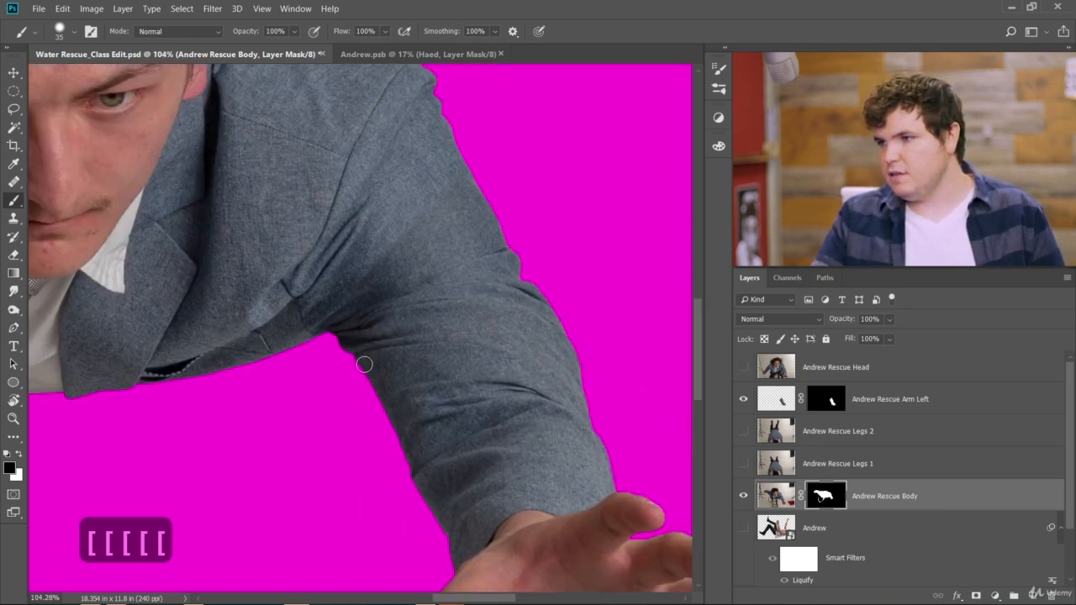
Toggle the Rescue Arm Left layer's visibility to examine how its sleeve joins the shoulder
scroll(376, 315, up, 4)
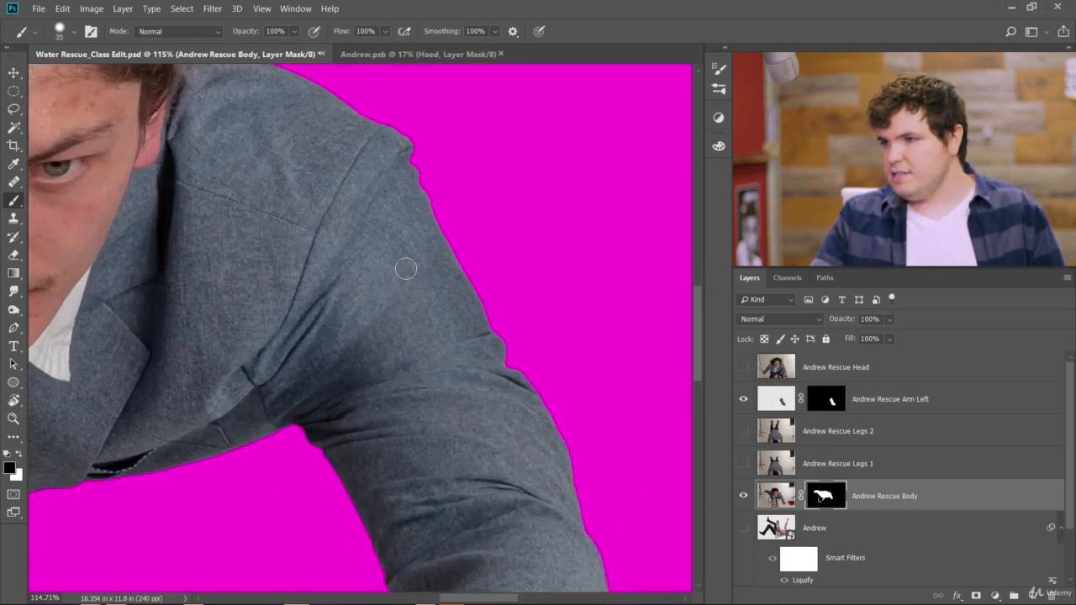
click(745, 405)
click(745, 403)
click(745, 403)
click(745, 403)
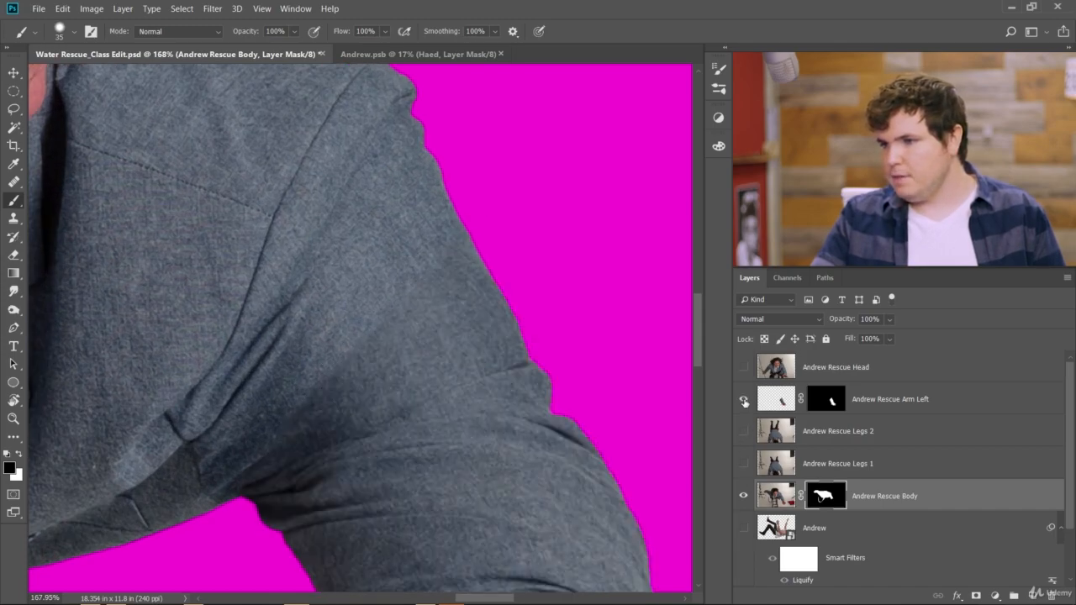
Target the Rescue Arm Left layer mask and set up a soft-edged brush at size 60
click(781, 404)
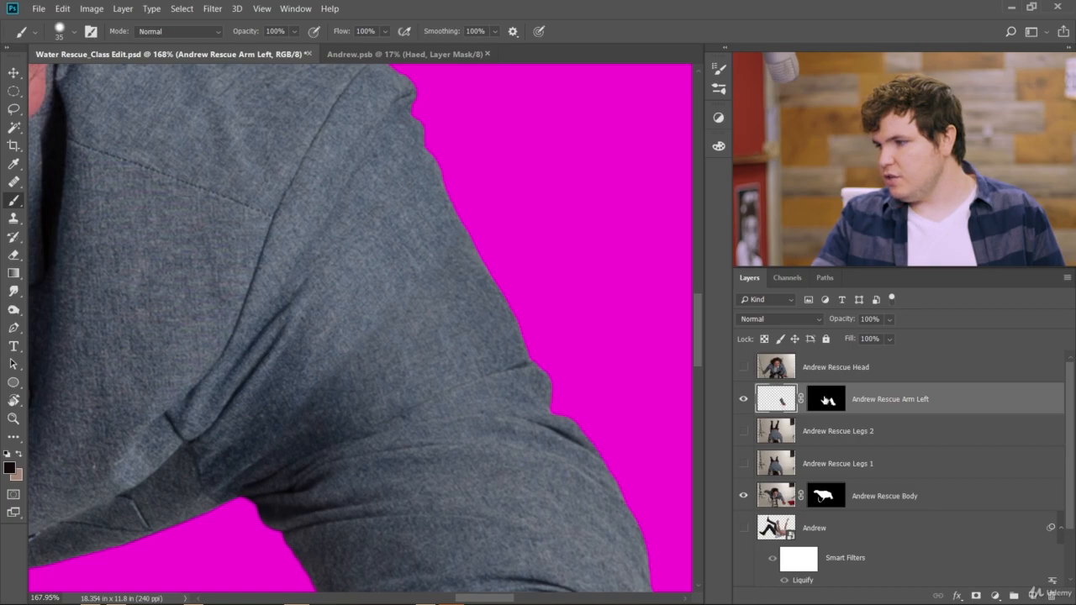
click(825, 400)
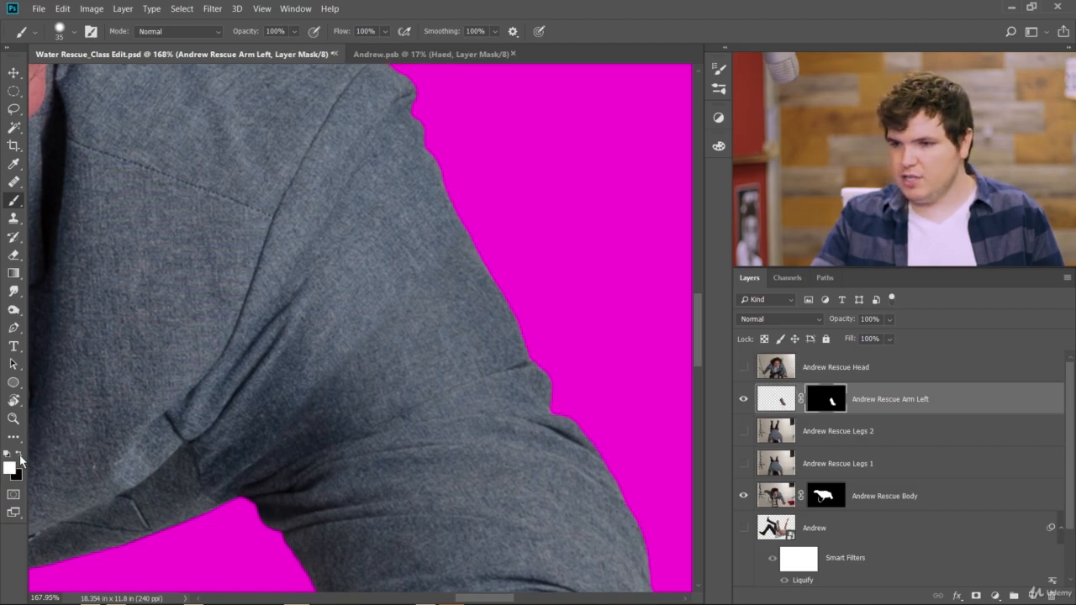
key(bracketright)
key(bracketright)
key(bracketright)
key(bracketright)
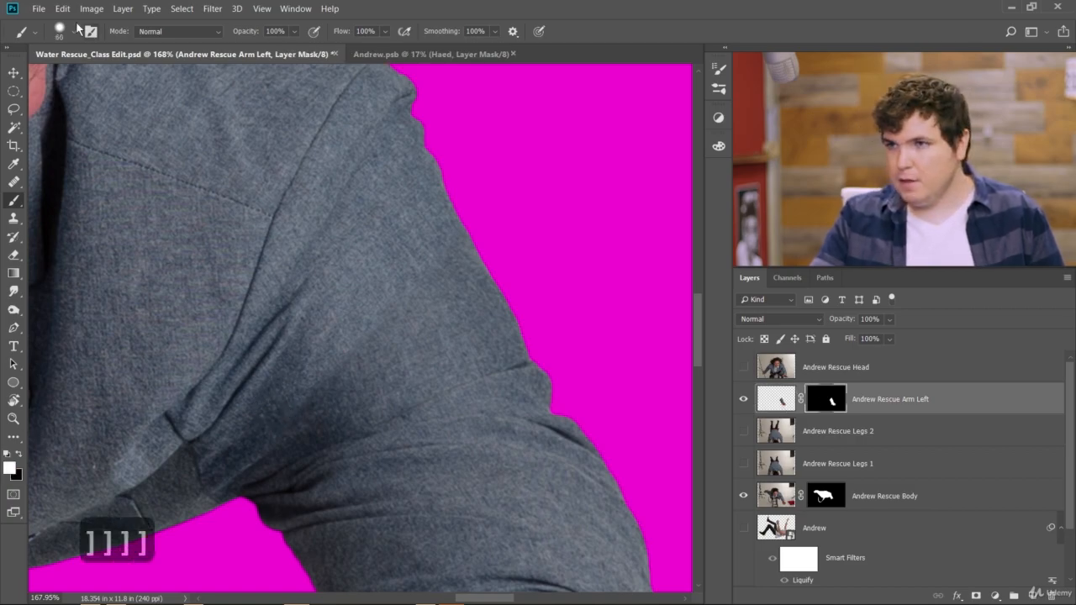
click(76, 31)
drag(88, 93, 77, 94)
click(526, 6)
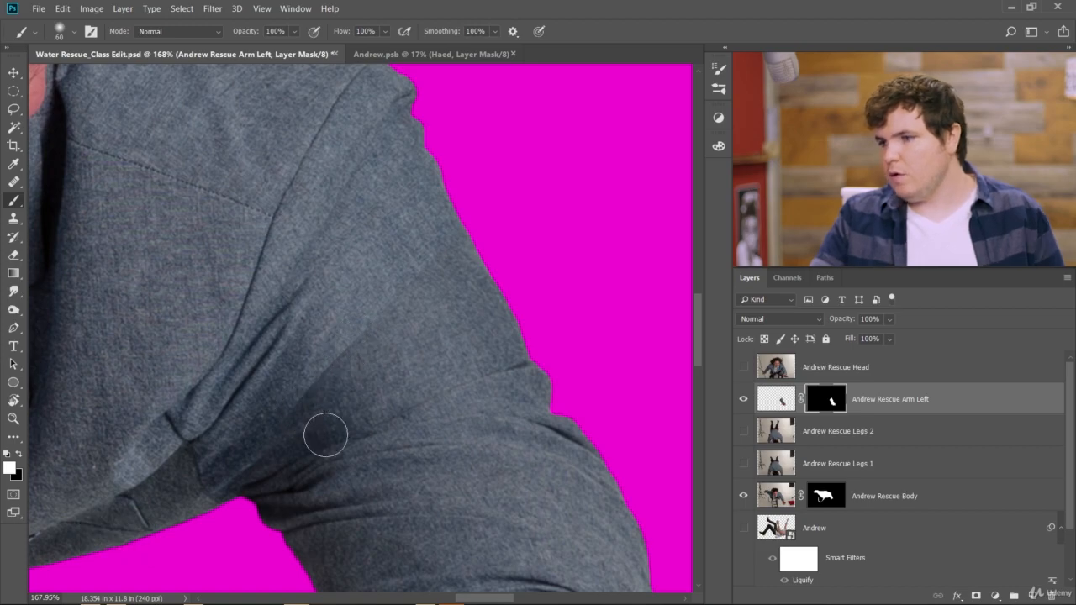
Undo the trial brush strokes along the sleeve seam on the Rescue Arm Left layer mask
key(ctrl+alt+z)
key(ctrl+alt+z)
key(ctrl+alt+z)
key(ctrl+alt+z)
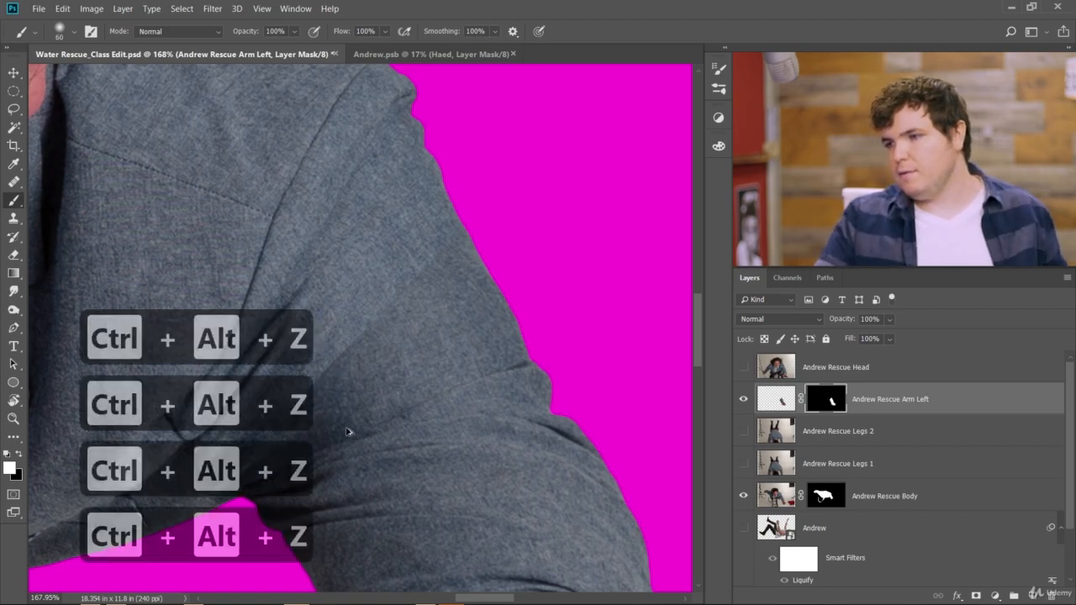
key(ctrl+alt+z)
key(ctrl+alt+z)
key(ctrl+alt+z)
key(ctrl+alt+z)
key(ctrl+alt+z)
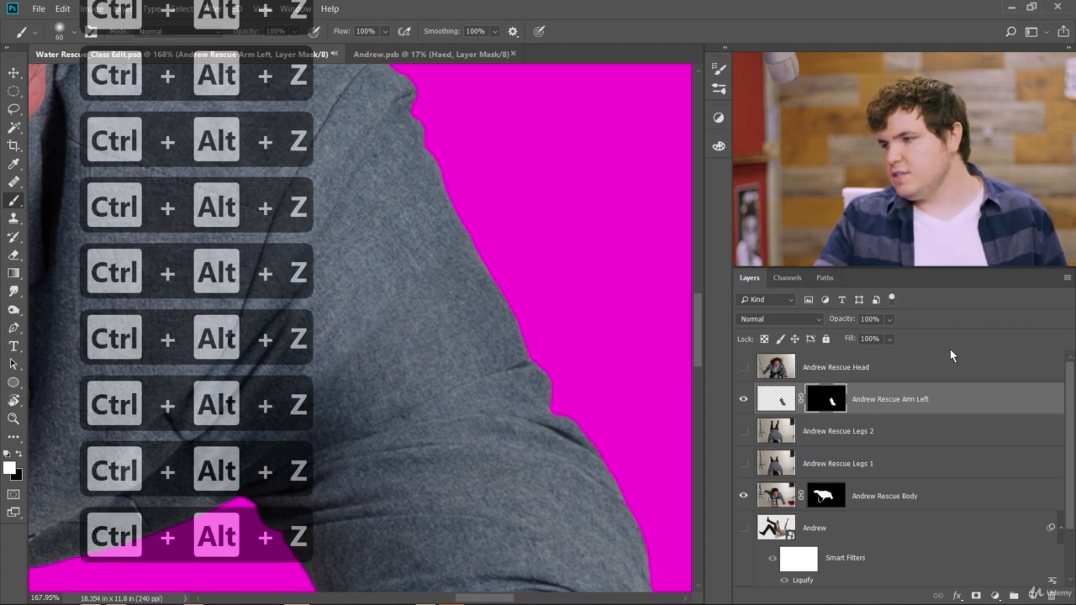
Blend the upper sleeve seam by painting black on the Rescue Arm Left layer mask with a soft brush at size 80
click(17, 439)
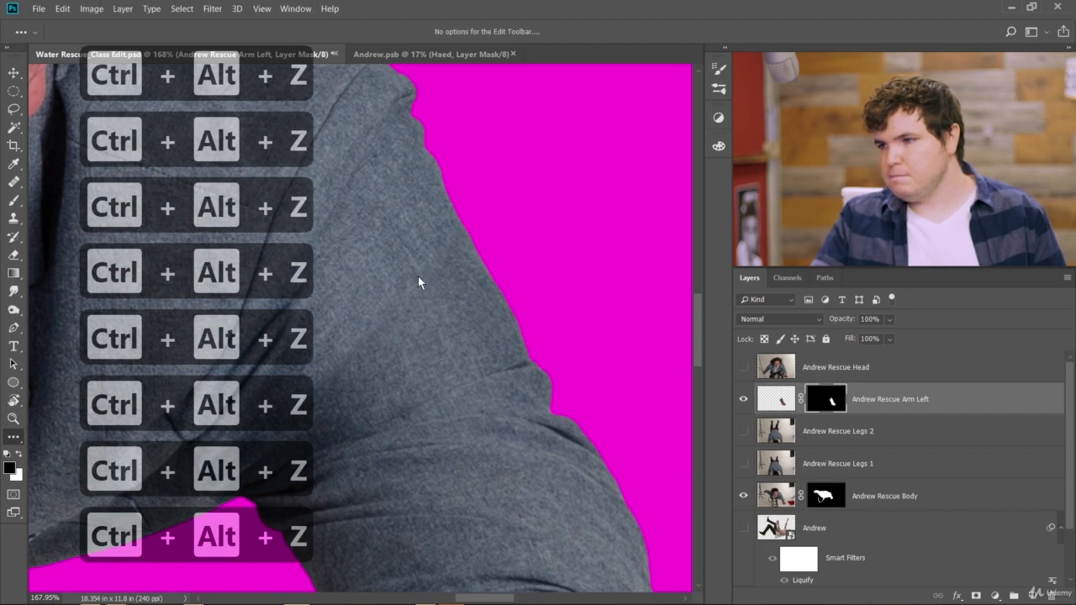
click(13, 72)
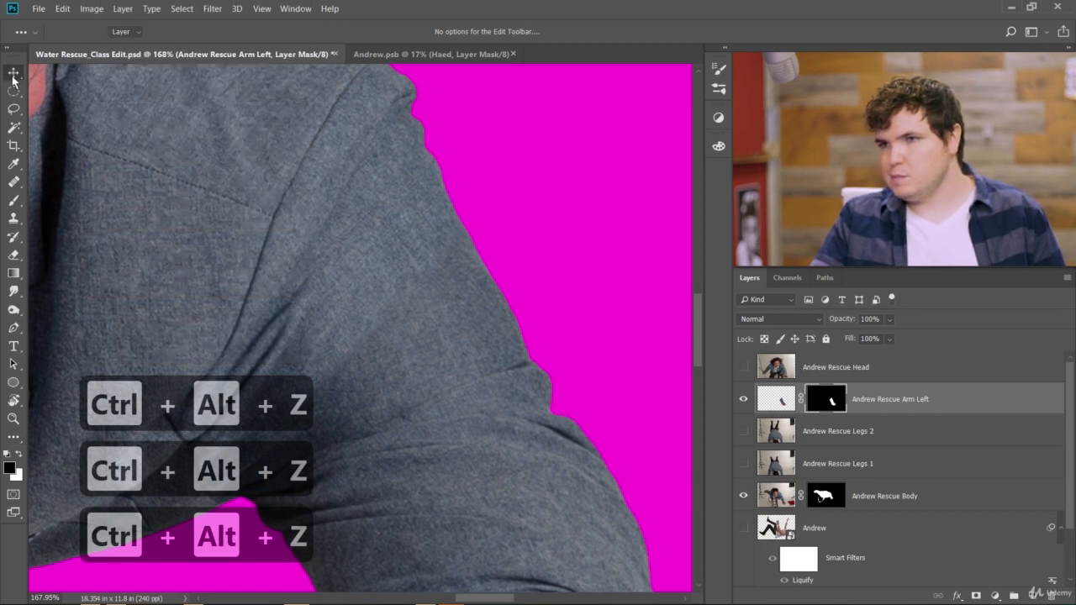
click(13, 202)
drag(439, 266, 455, 259)
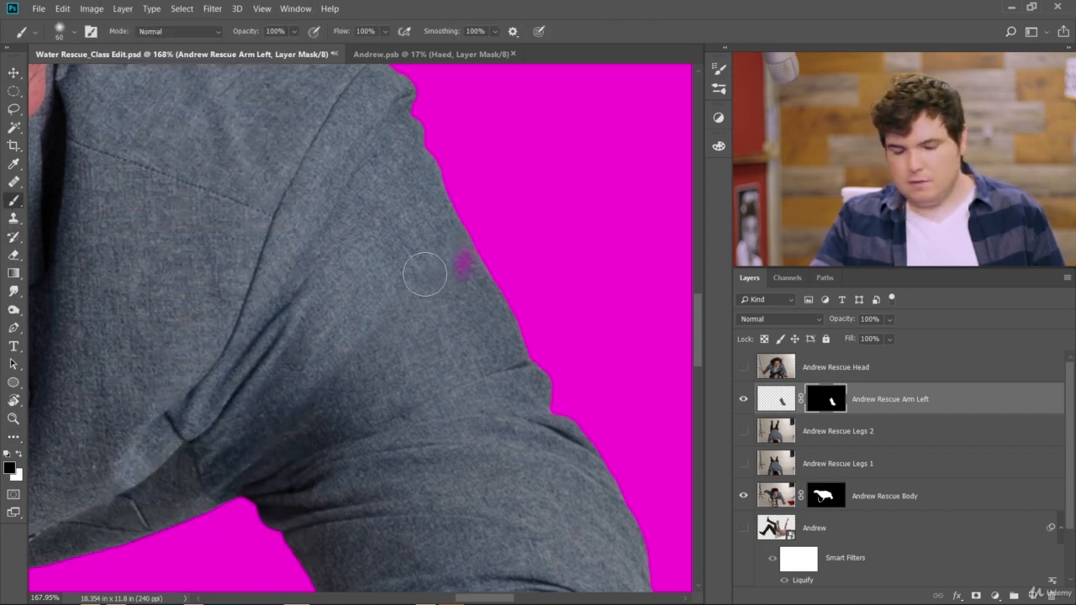
key(ctrl+z)
key(bracketright)
key(bracketright)
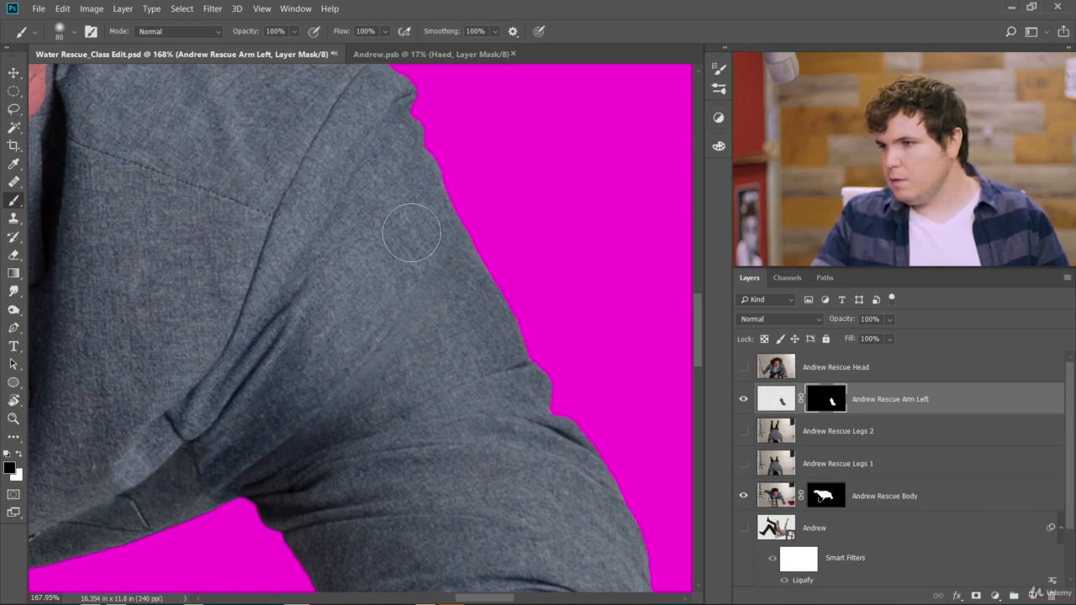
scroll(432, 413, down, 10)
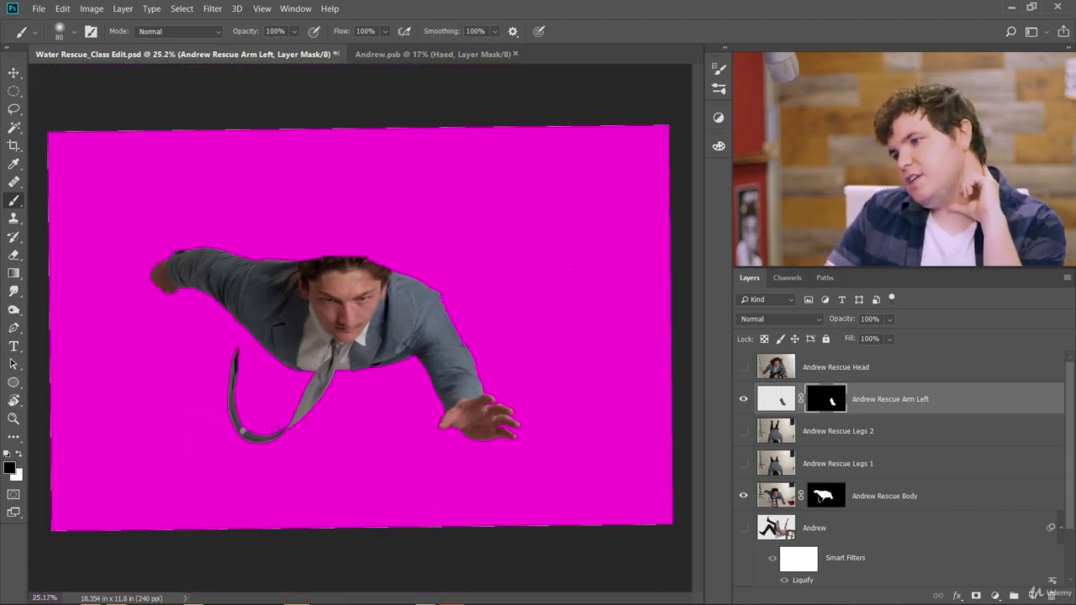
Show the Rescue Legs 2 layer and hide the Rescue Arm Left layer
scroll(271, 437, up, 2)
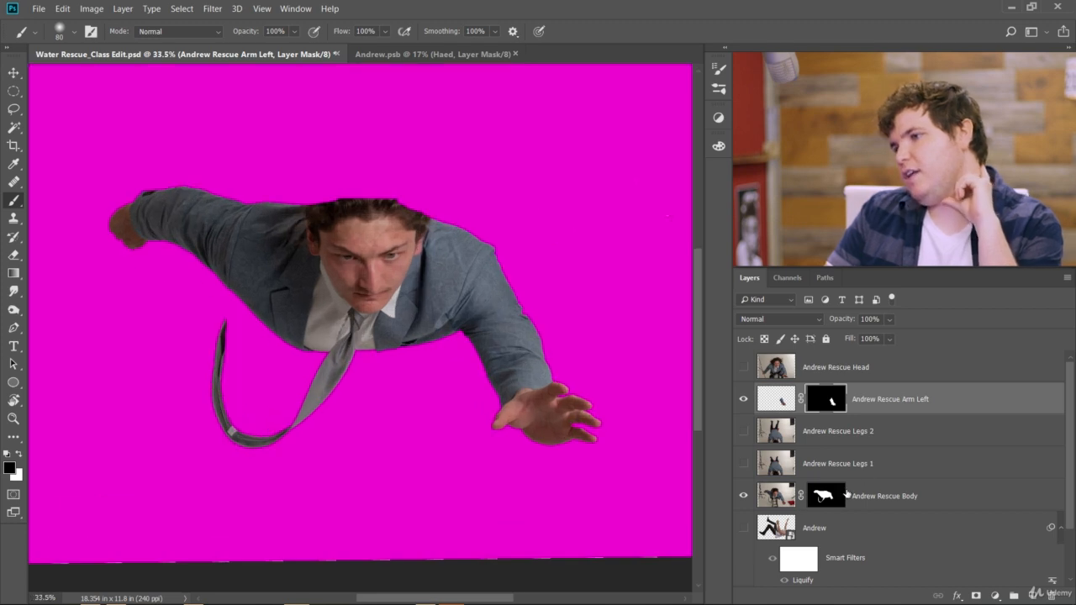
click(743, 431)
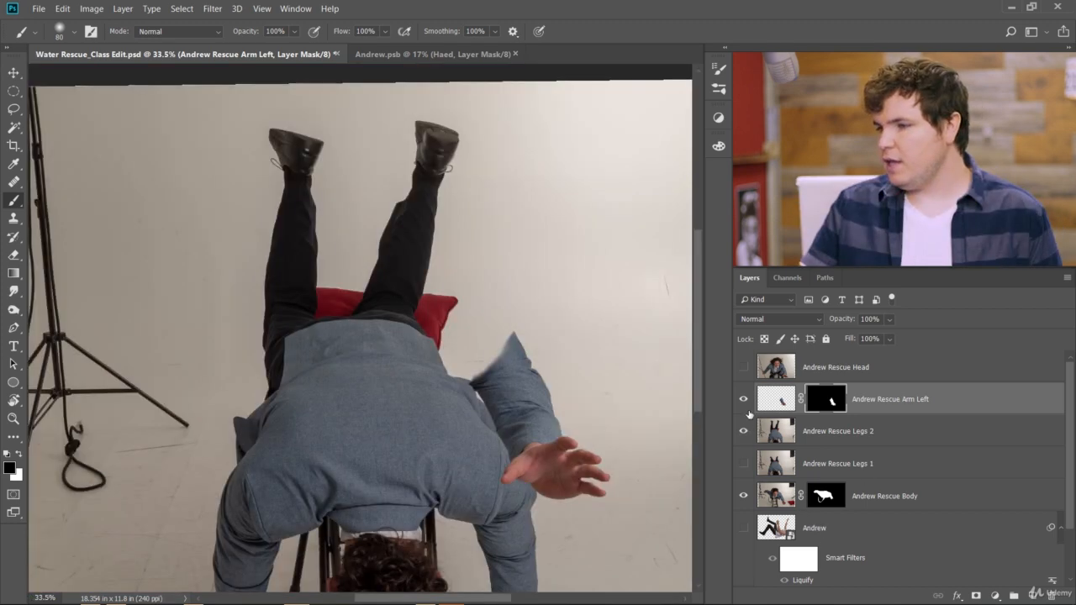
click(743, 400)
scroll(301, 141, up, 3)
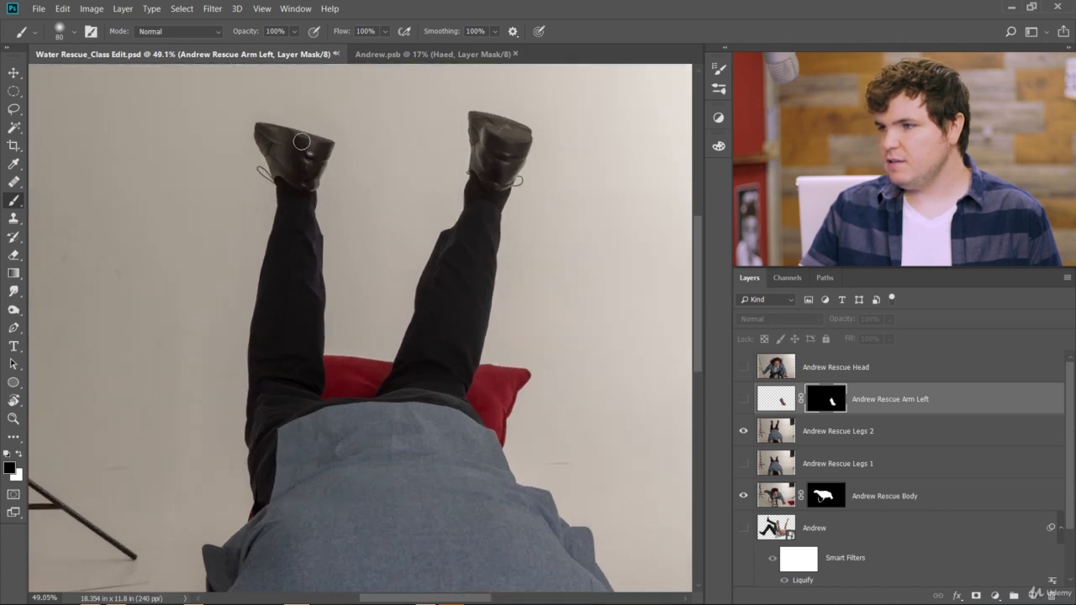
Select the legs and shoes on the Rescue Legs 2 layer with the Magic Wand at tolerance 28
click(14, 128)
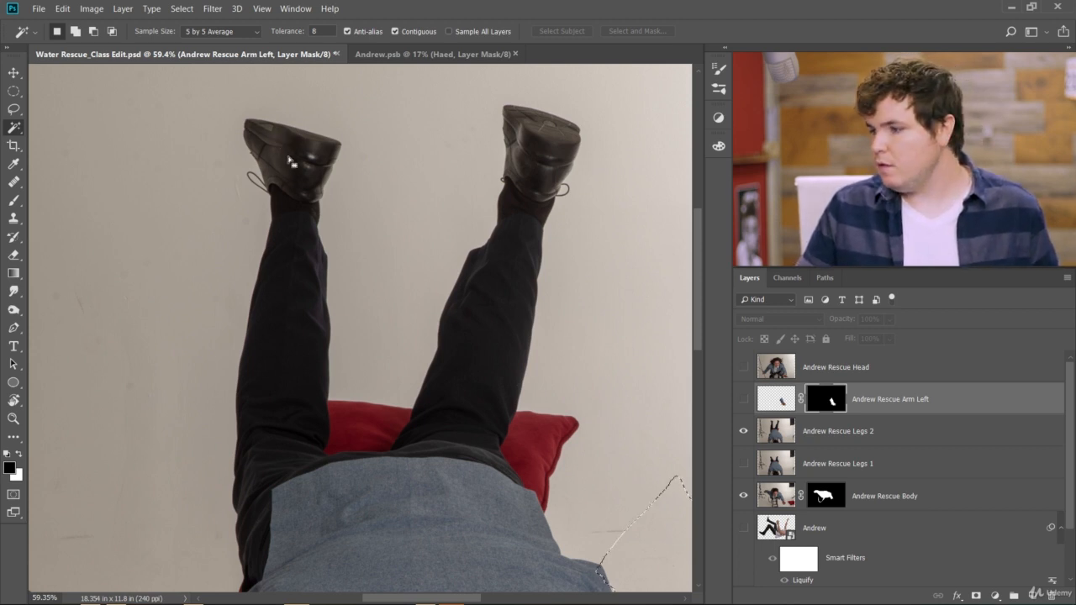
key(ctrl+d)
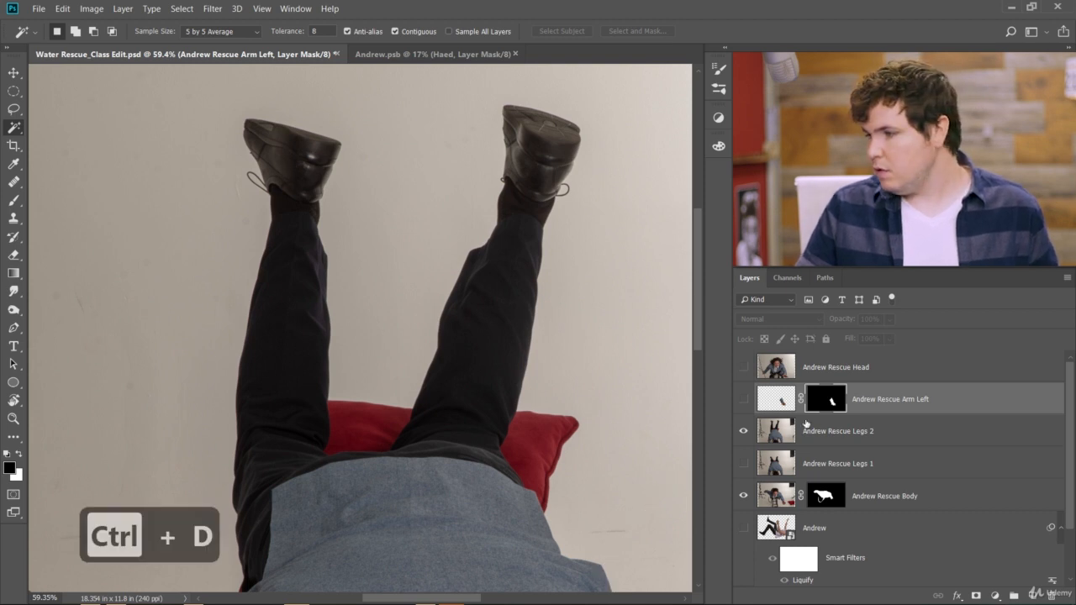
click(778, 439)
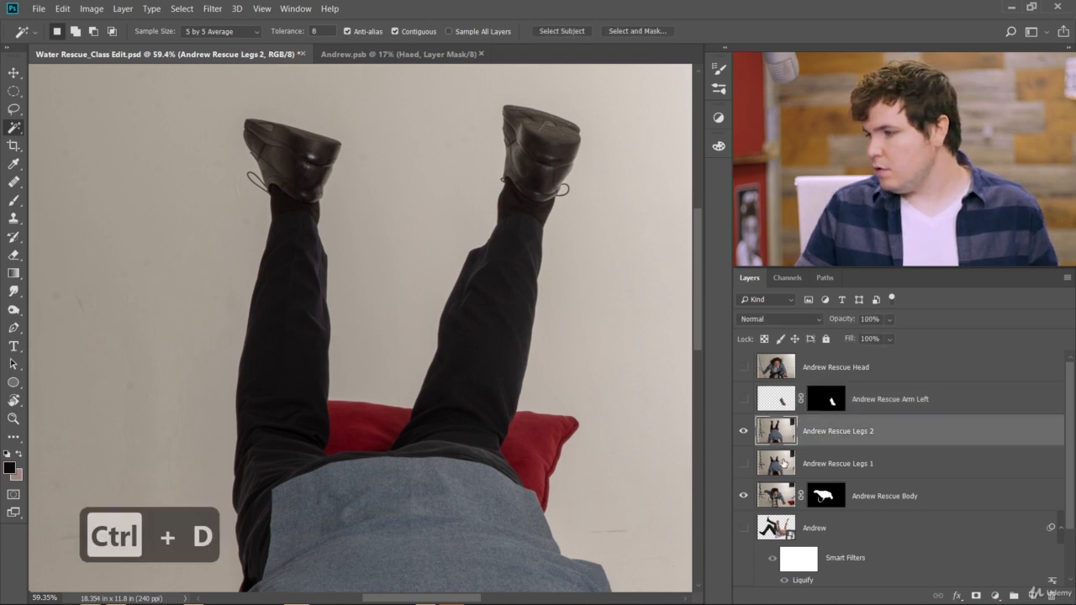
click(287, 153)
key(ctrl+z)
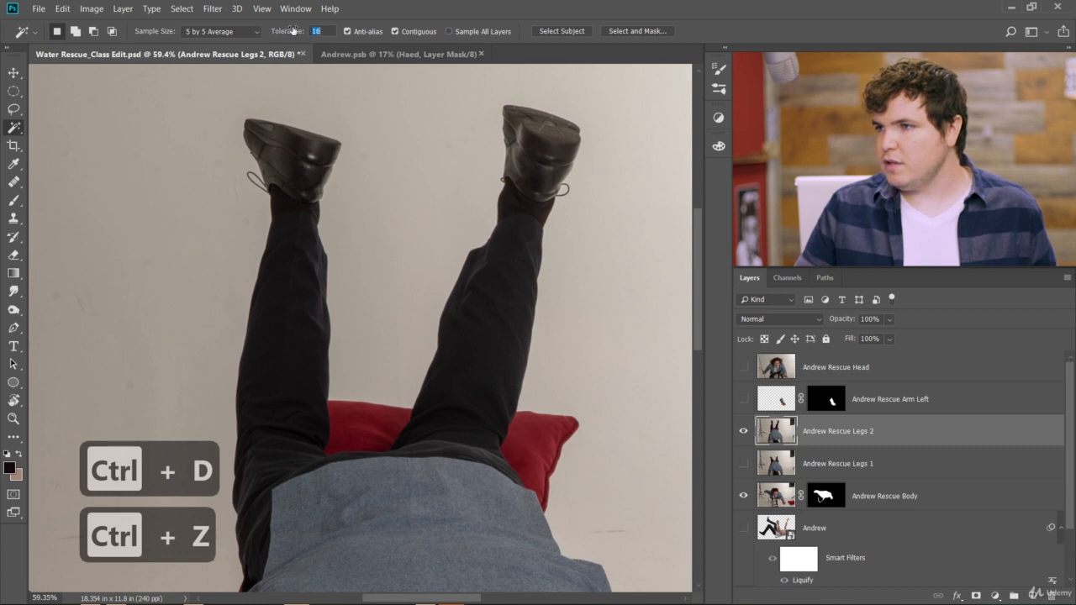
shift+click(298, 141)
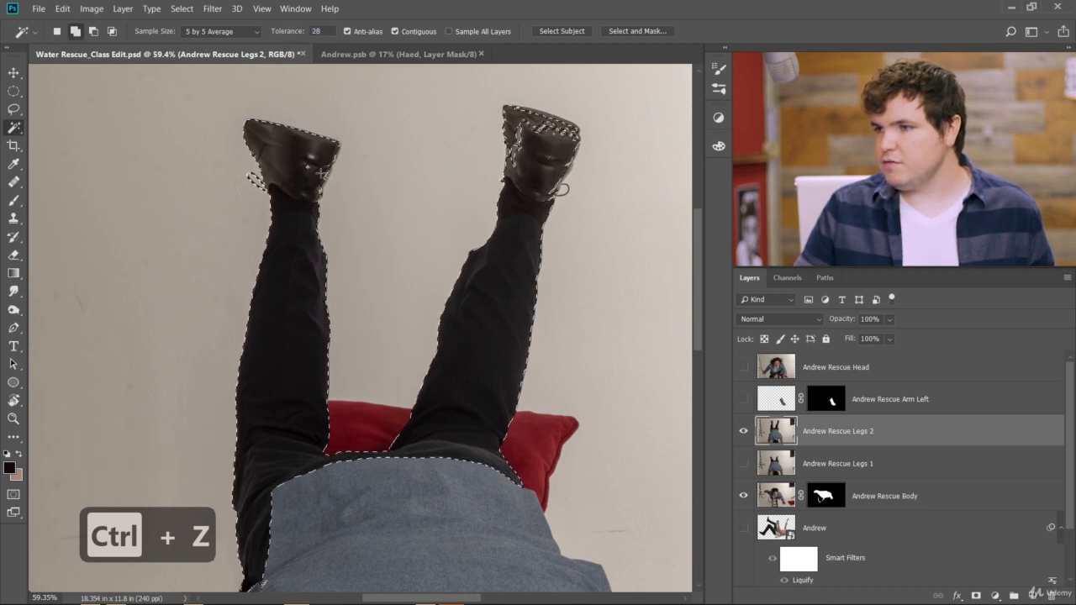
shift+click(312, 172)
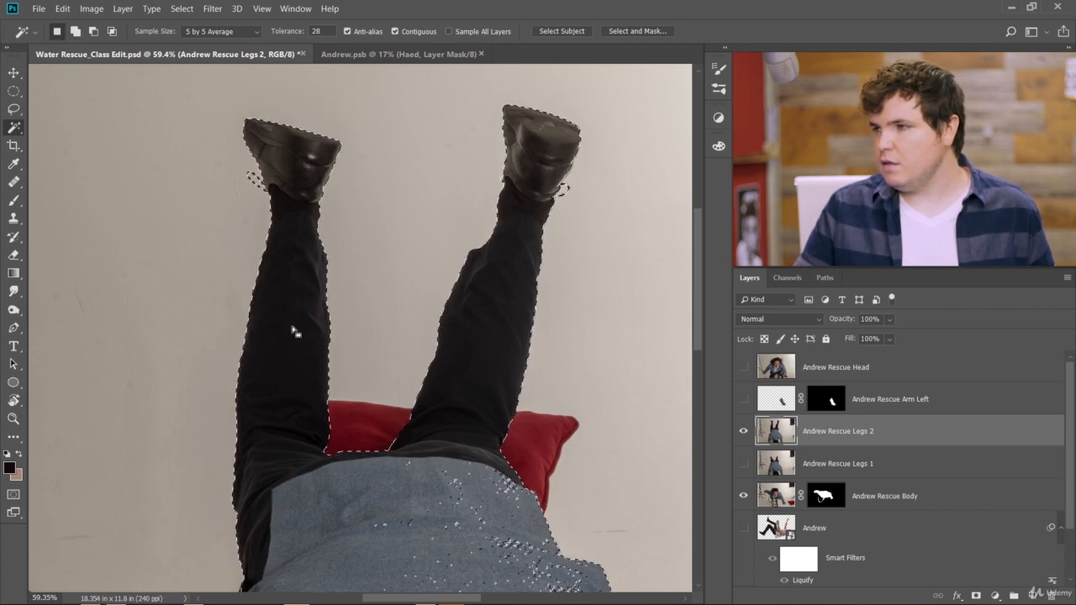
Open the legs selection in Select and Mask and refine its edge with Smart Radius at 1 px, checking the shoe outlines
scroll(291, 370, down, 6)
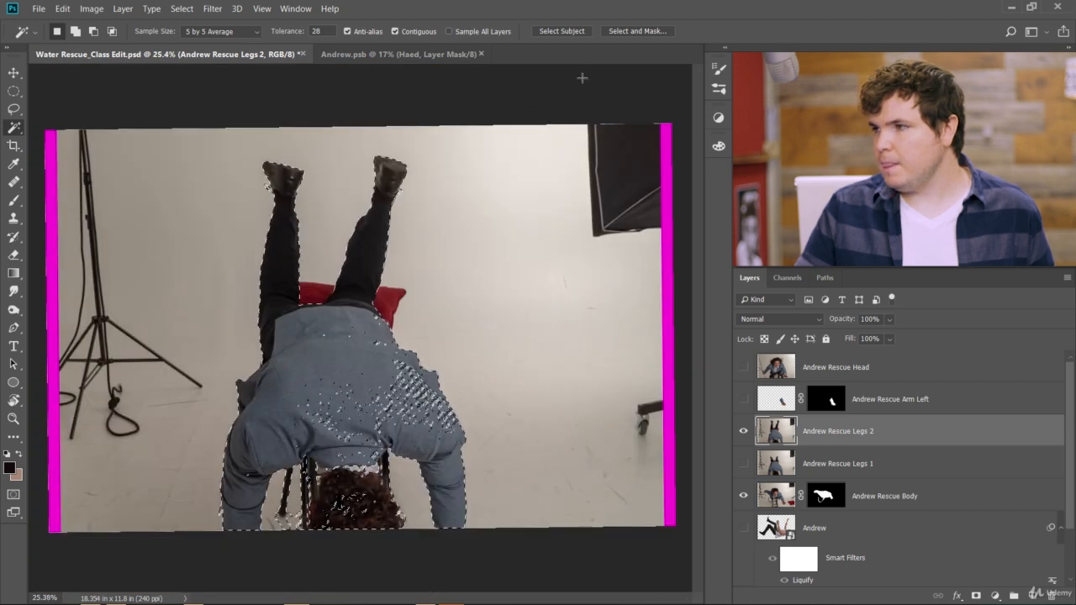
click(629, 31)
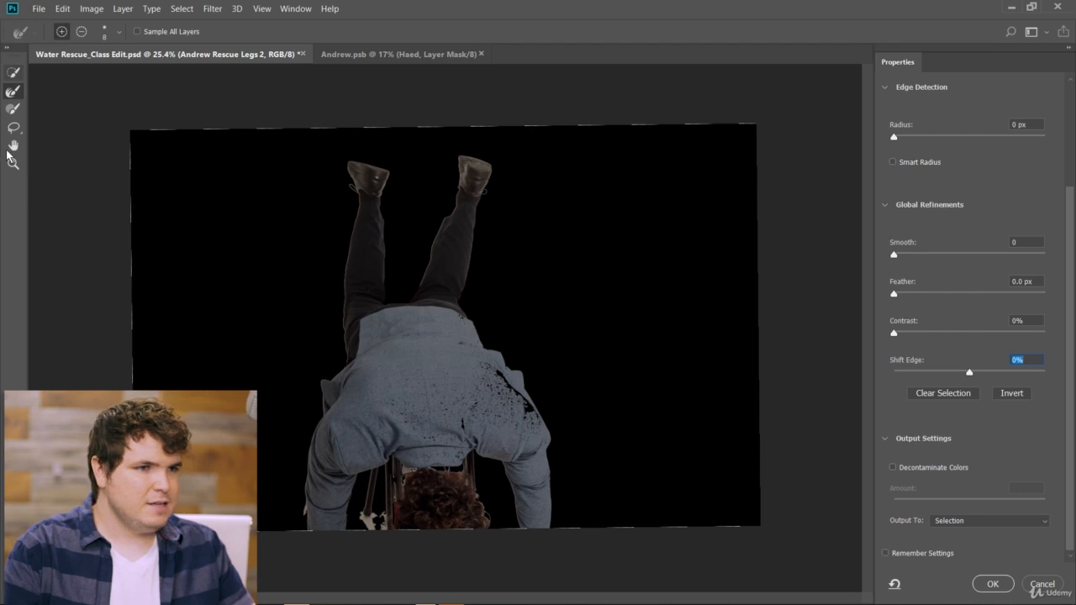
key(z)
drag(416, 181, 464, 202)
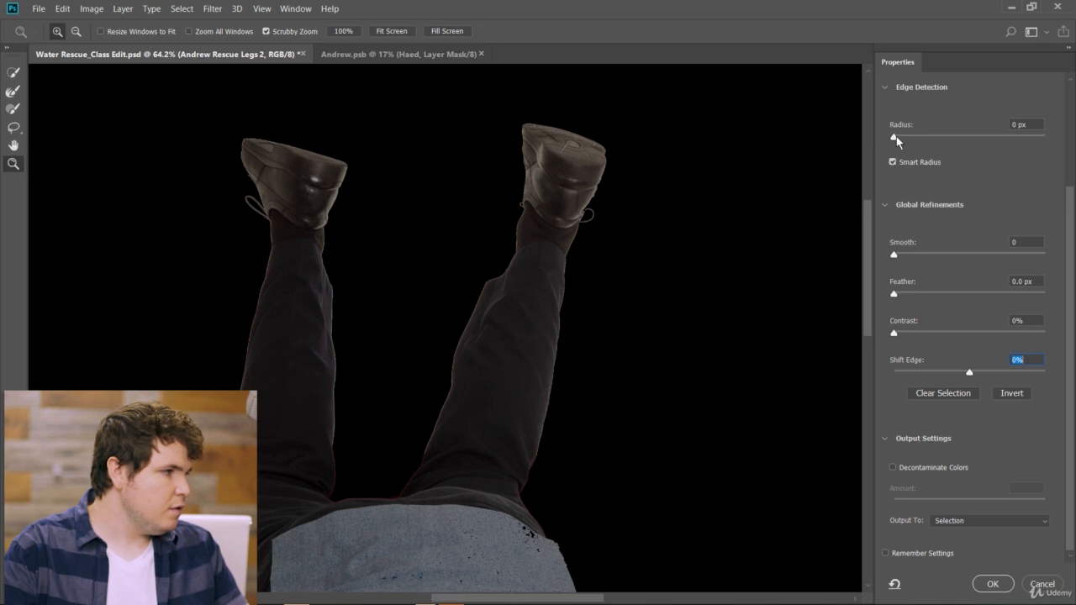
drag(897, 137, 908, 141)
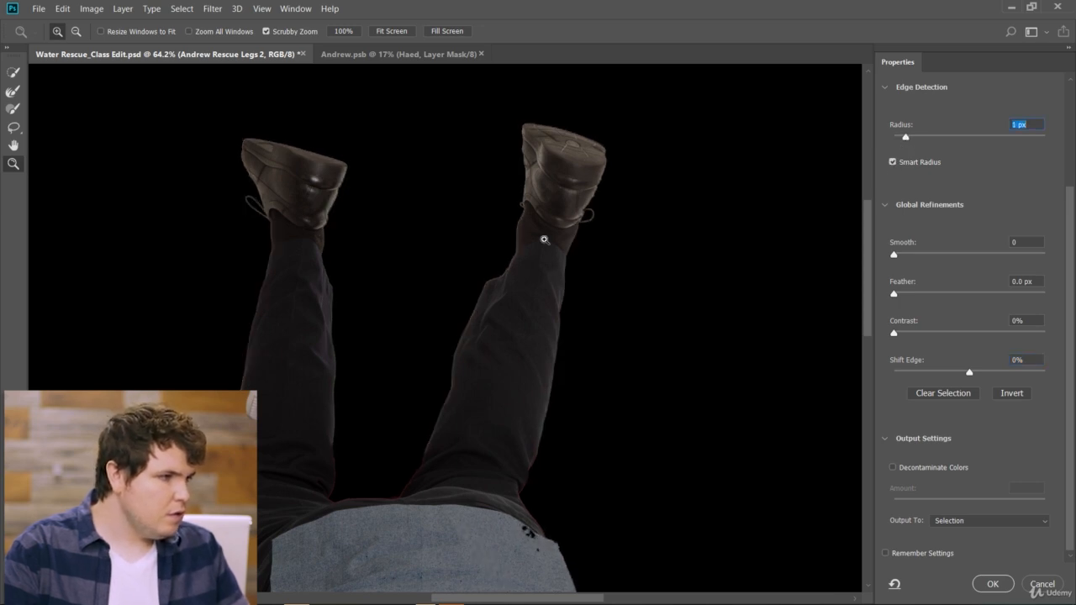
drag(272, 175, 345, 156)
drag(662, 168, 625, 283)
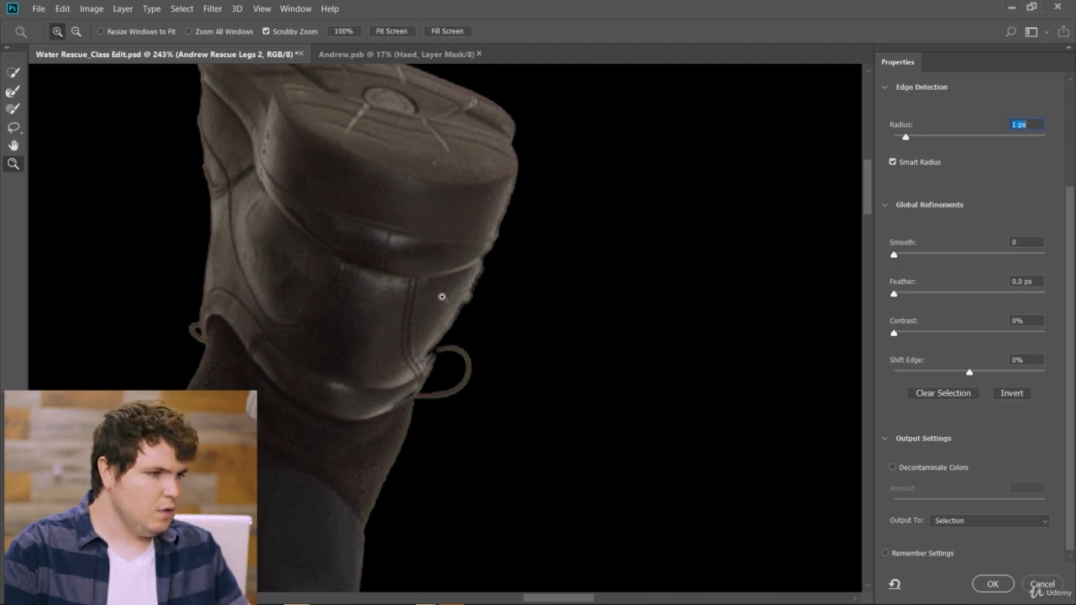
drag(422, 473, 331, 491)
drag(407, 548, 383, 539)
drag(455, 258, 467, 258)
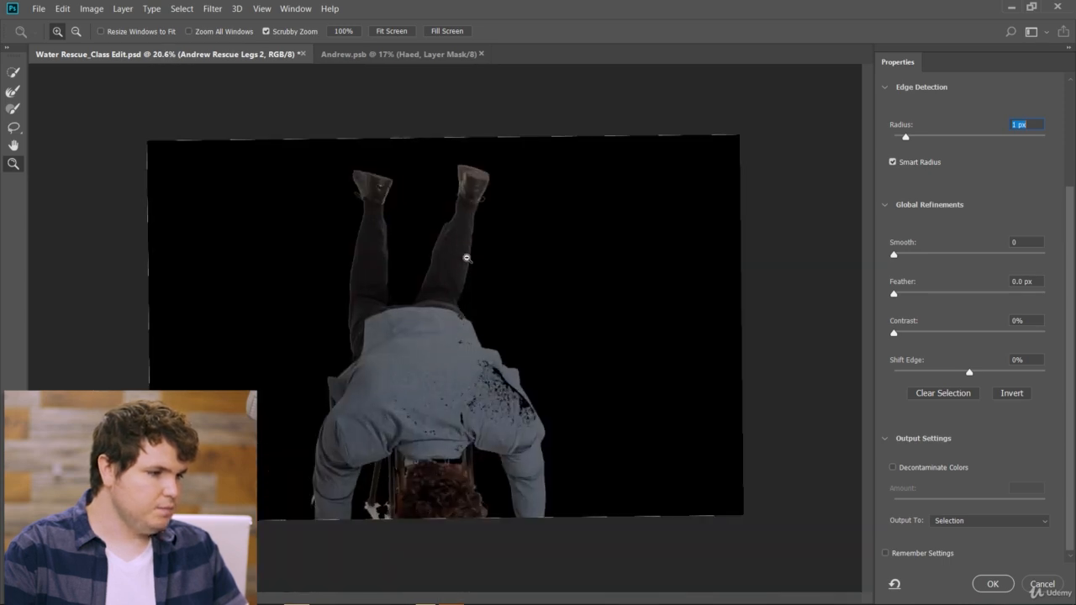
Remove the shirt, arms and head from the selection with a subtracting brush at size 1100
click(15, 108)
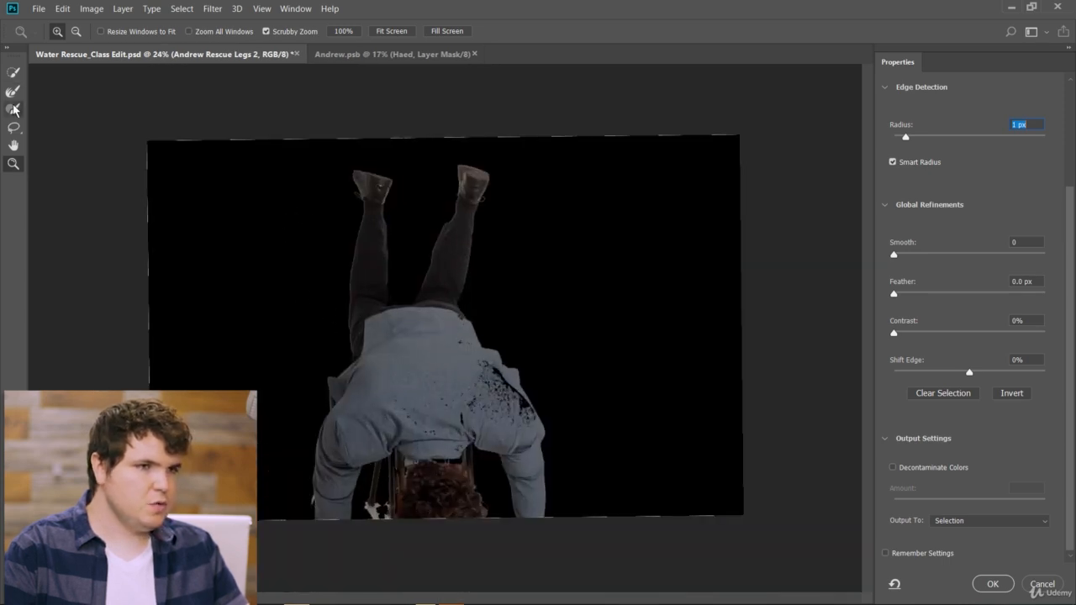
click(82, 37)
key(bracketright)
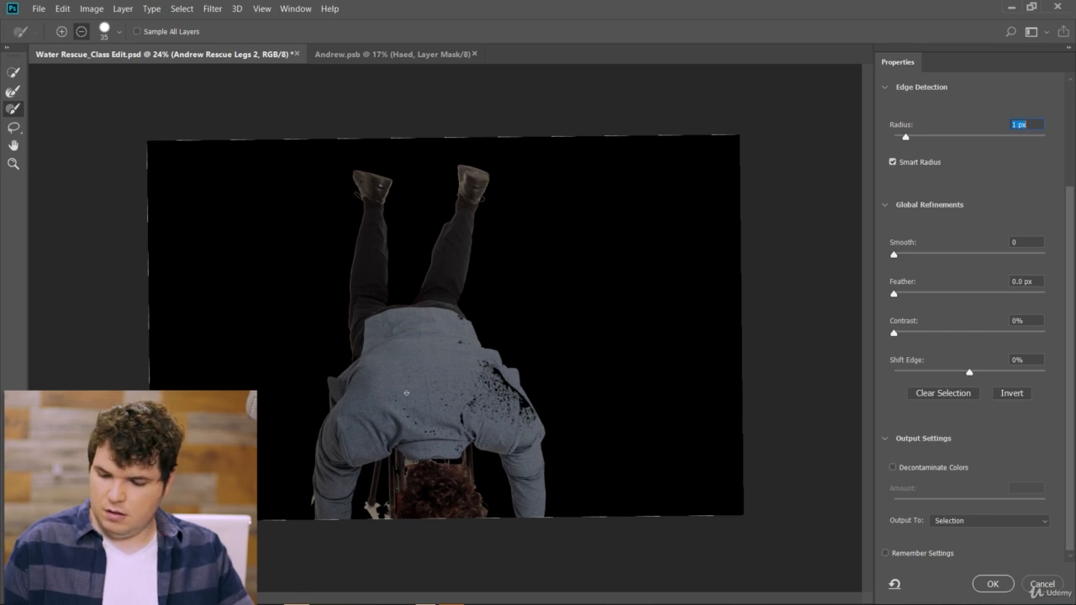
key(bracketright)
key(bracketright)
key(bracketright)
key(bracketright)
key(bracketright)
key(bracketright)
key(bracketright)
key(bracketright)
key(bracketright)
key(bracketright)
key(bracketright)
key(bracketright)
key(bracketright)
key(bracketright)
key(bracketright)
key(bracketright)
key(bracketright)
key(bracketright)
key(bracketright)
key(bracketright)
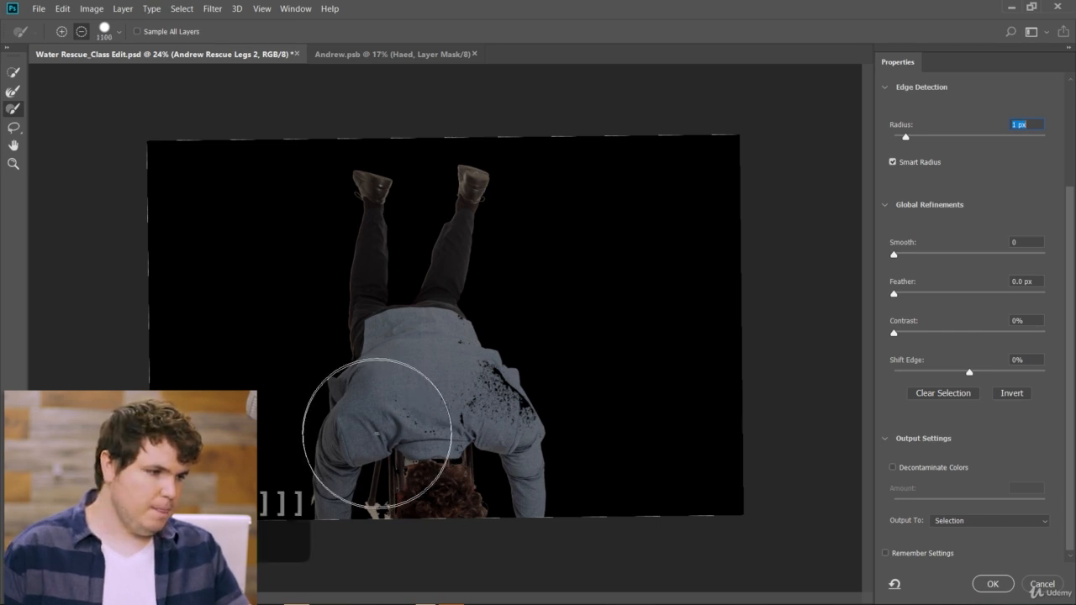
click(358, 411)
mouse_move(480, 415)
mouse_down()
mouse_move(436, 386)
mouse_move(513, 436)
mouse_move(504, 405)
mouse_move(526, 495)
mouse_move(264, 480)
mouse_up()
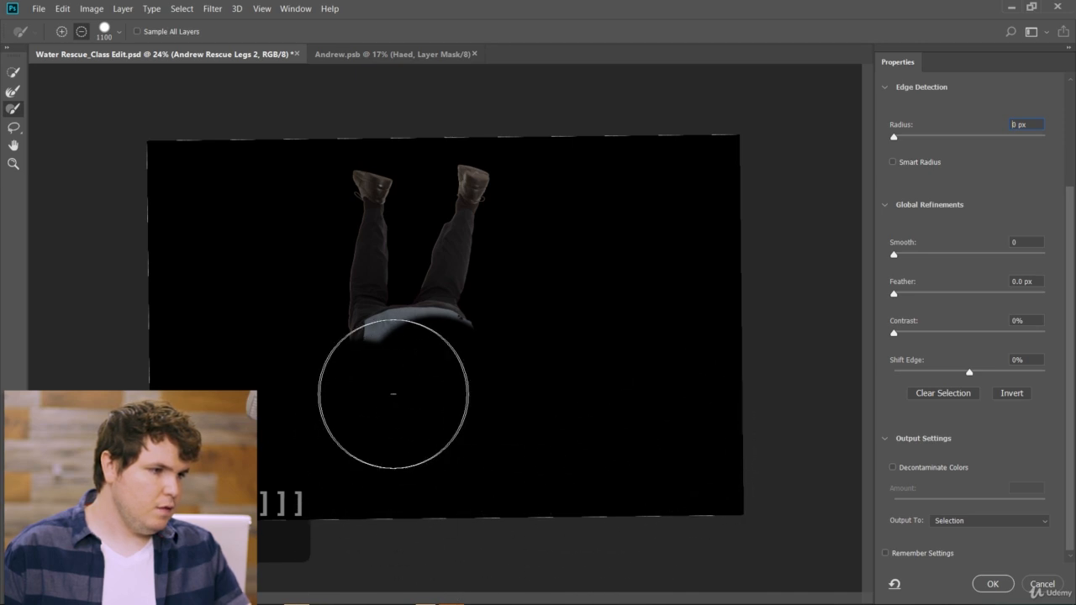
Accept the refined selection and apply it as a layer mask on the Rescue Legs 2 layer
click(13, 72)
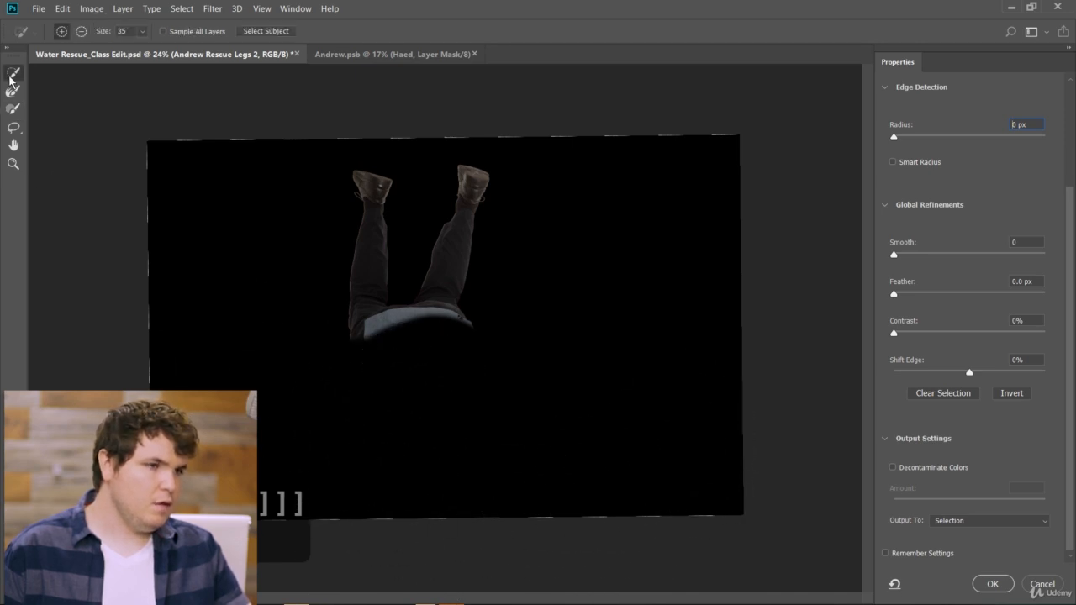
click(1004, 584)
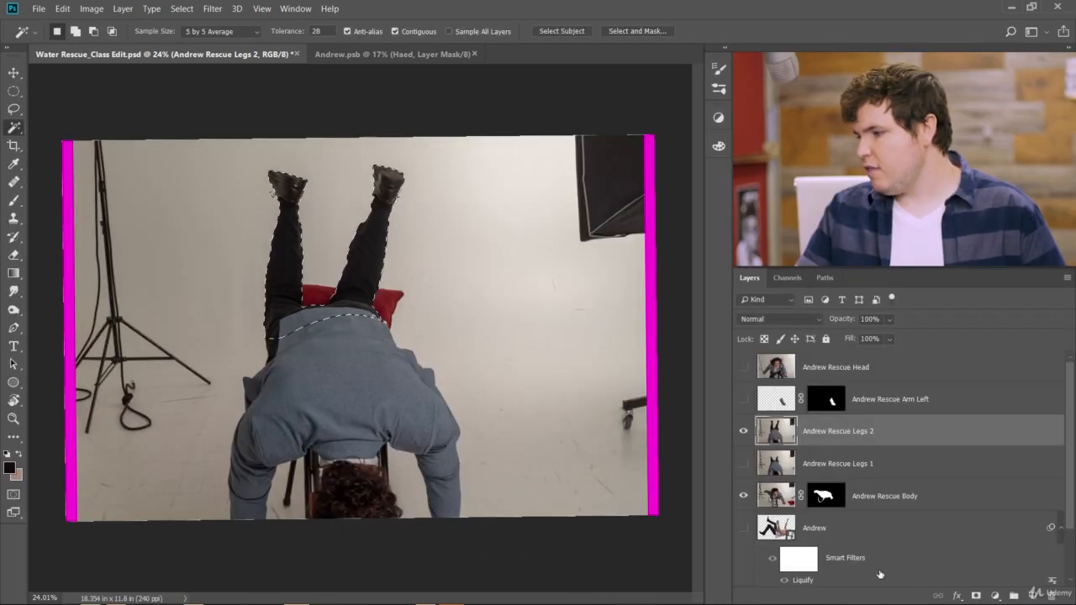
click(977, 596)
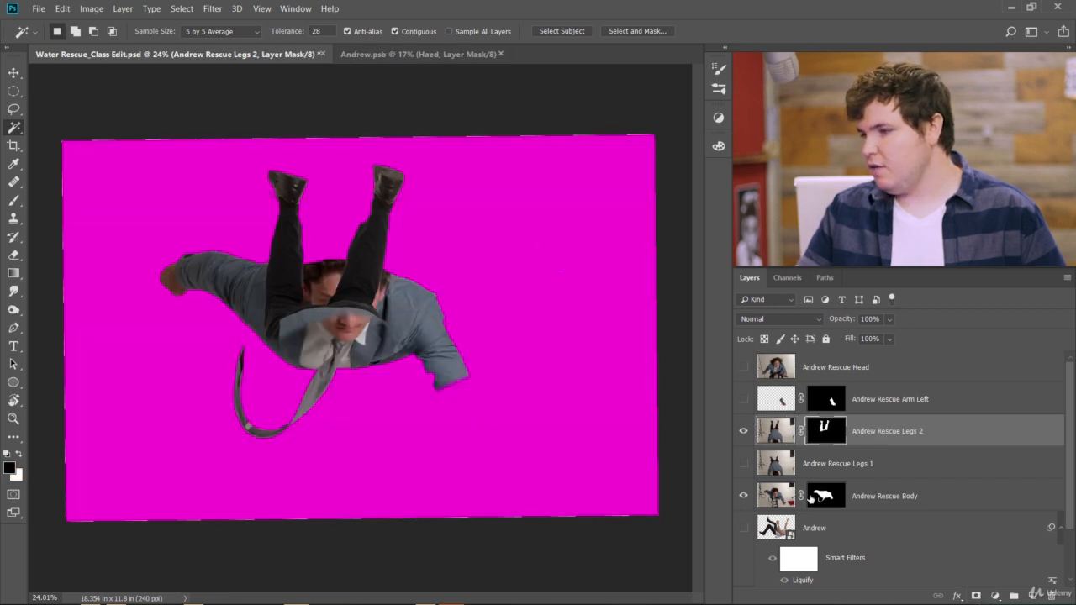
Hide the Rescue Body layer and set up a size 9 brush for the Rescue Legs 2 mask, undoing the trial strokes
click(744, 494)
scroll(391, 172, up, 6)
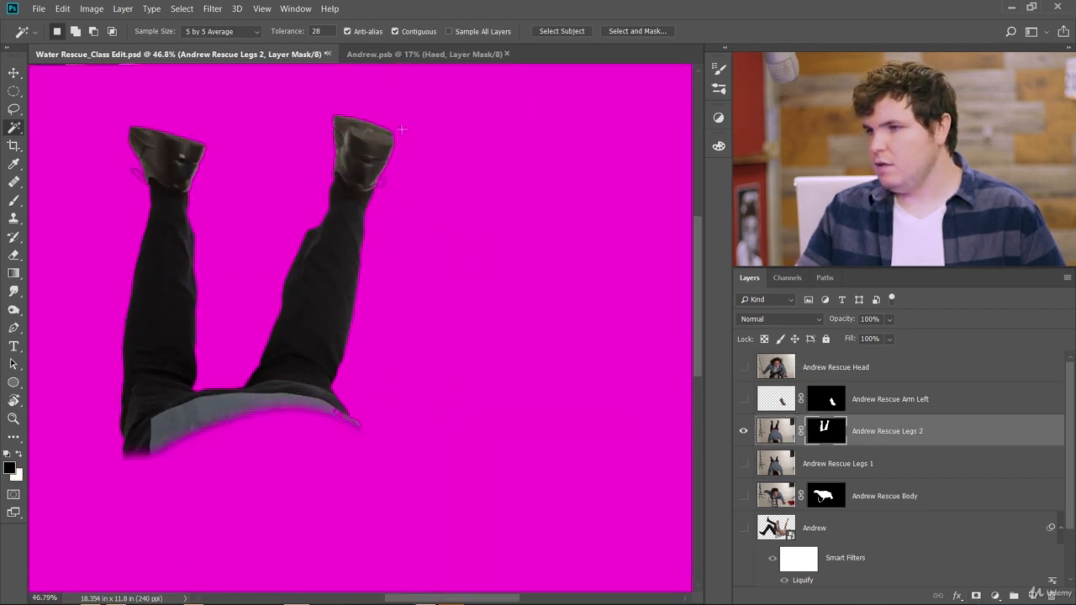
scroll(380, 194, up, 6)
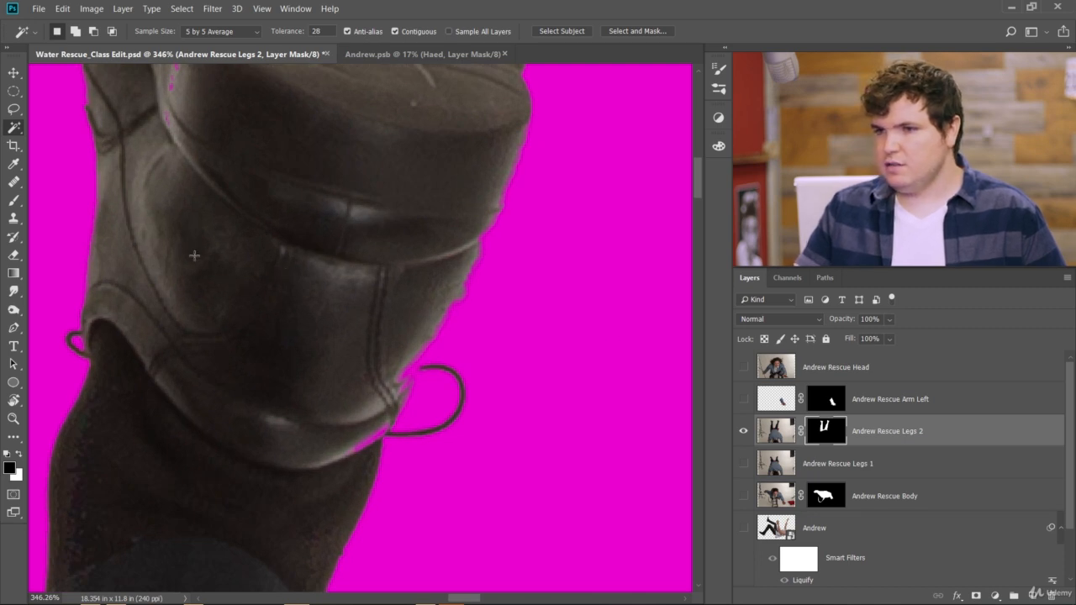
click(13, 201)
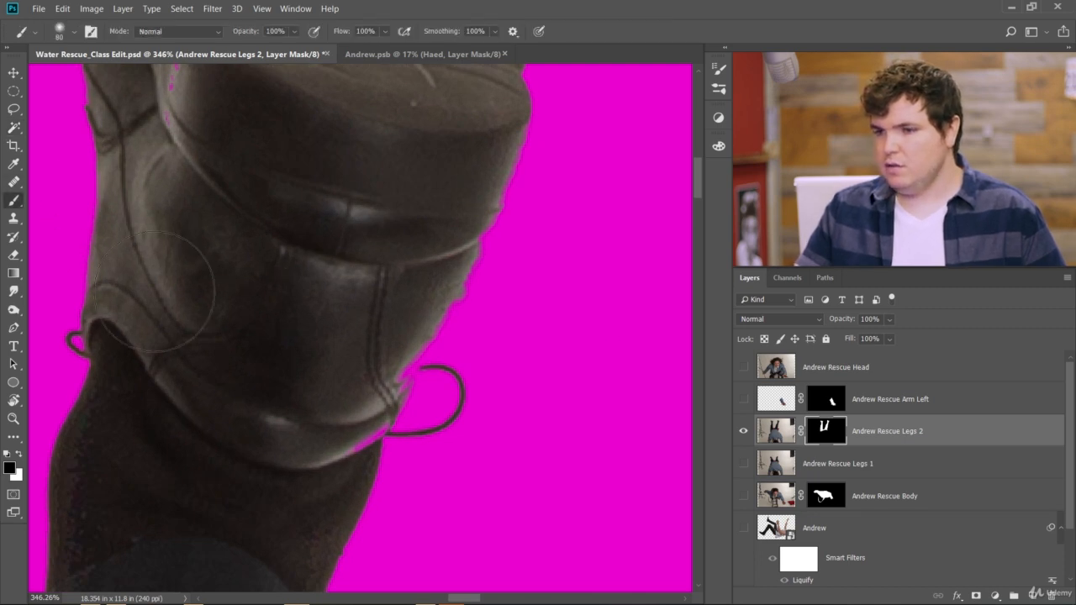
click(413, 257)
key(ctrl+z)
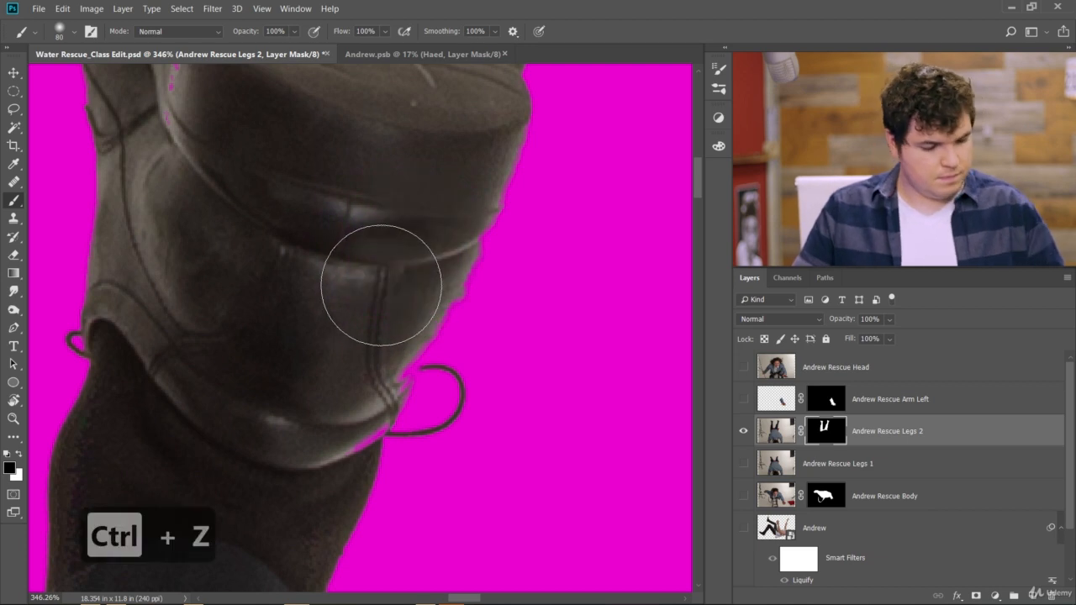
key(bracketleft)
key(bracketleft)
key(bracketleft)
key(bracketleft)
key(bracketleft)
key(bracketleft)
key(bracketleft)
key(bracketleft)
key(bracketleft)
key(bracketleft)
key(bracketleft)
key(bracketleft)
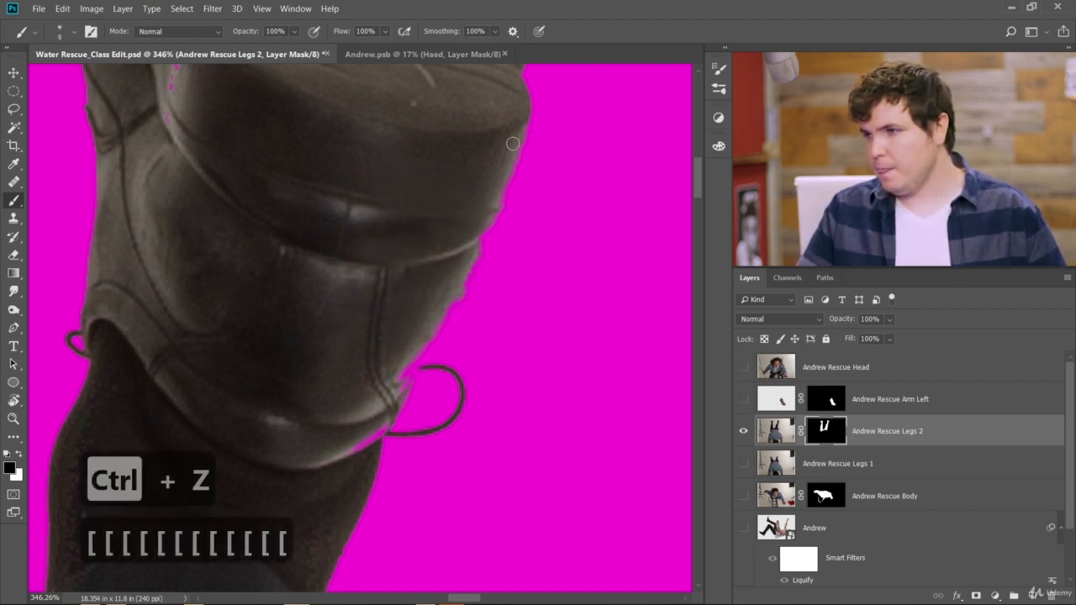
key(ctrl+z)
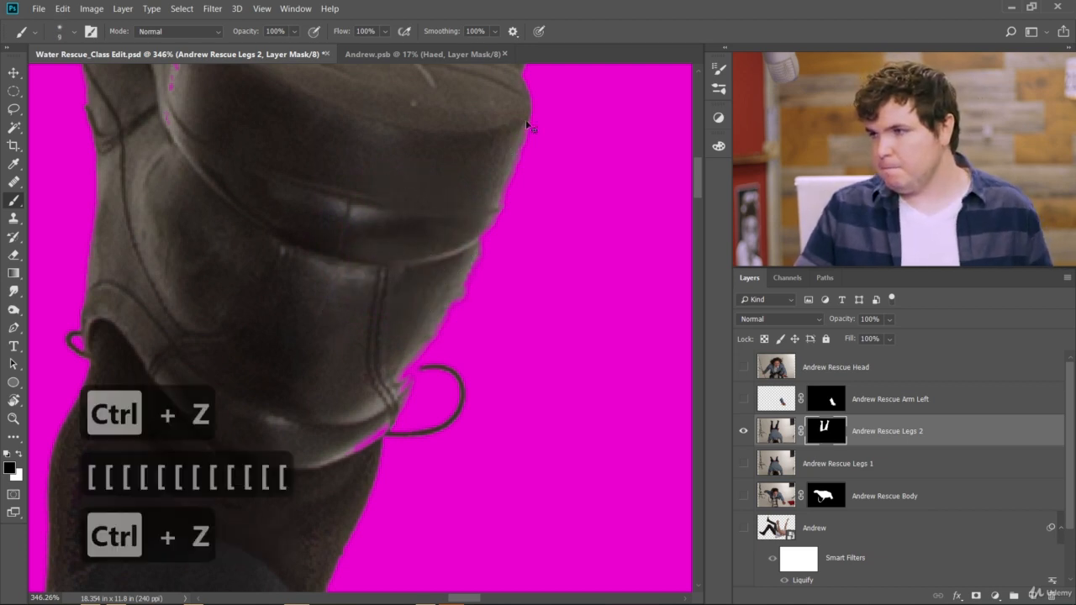
Repair the heel edge of the right shoe on the Rescue Legs 2 mask, painting white to restore gaps and black to trim
key(x)
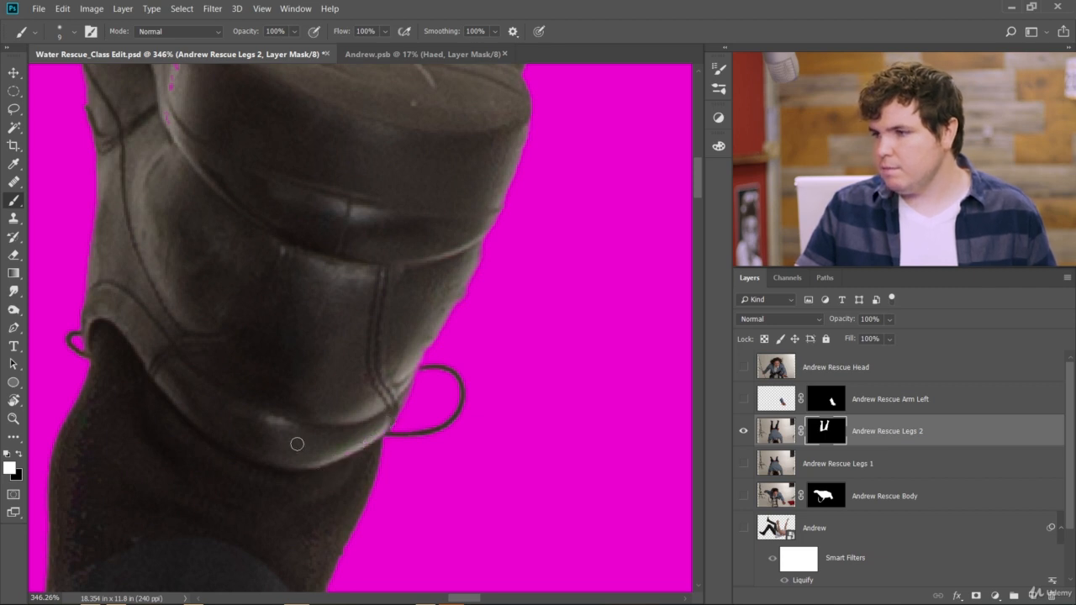
key(x)
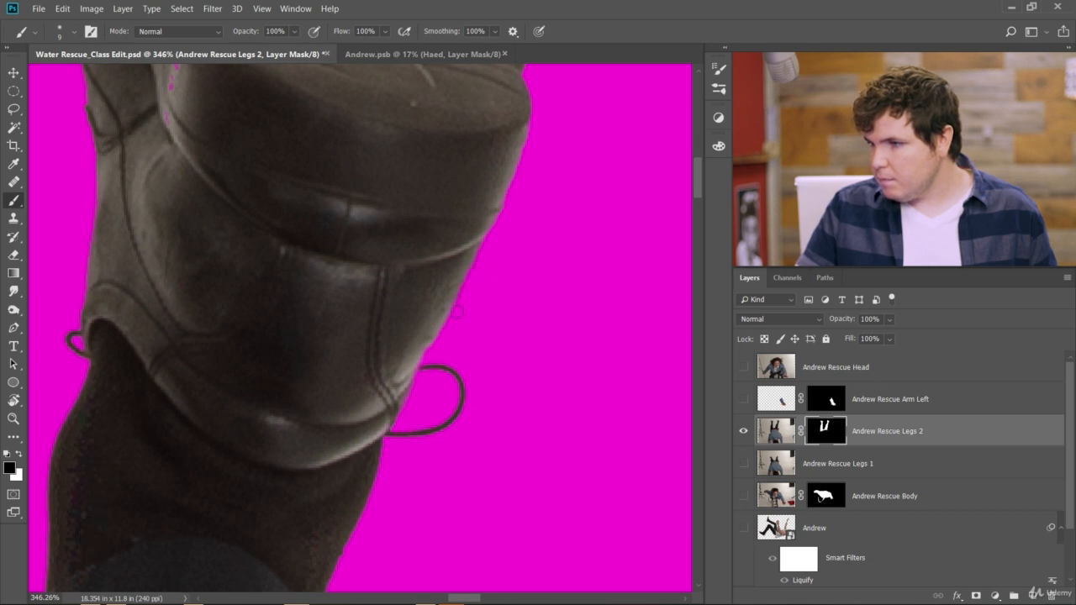
scroll(453, 335, down, 3)
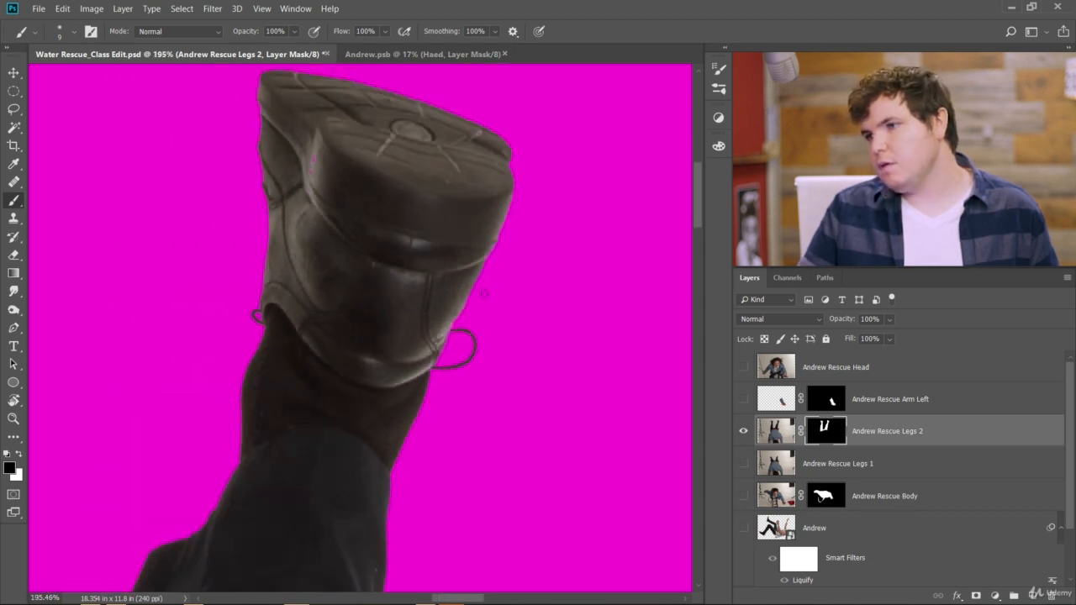
Fill the small holes beside the right shoe's heel by painting white on the Rescue Legs 2 mask, and check both shoes
scroll(337, 154, up, 3)
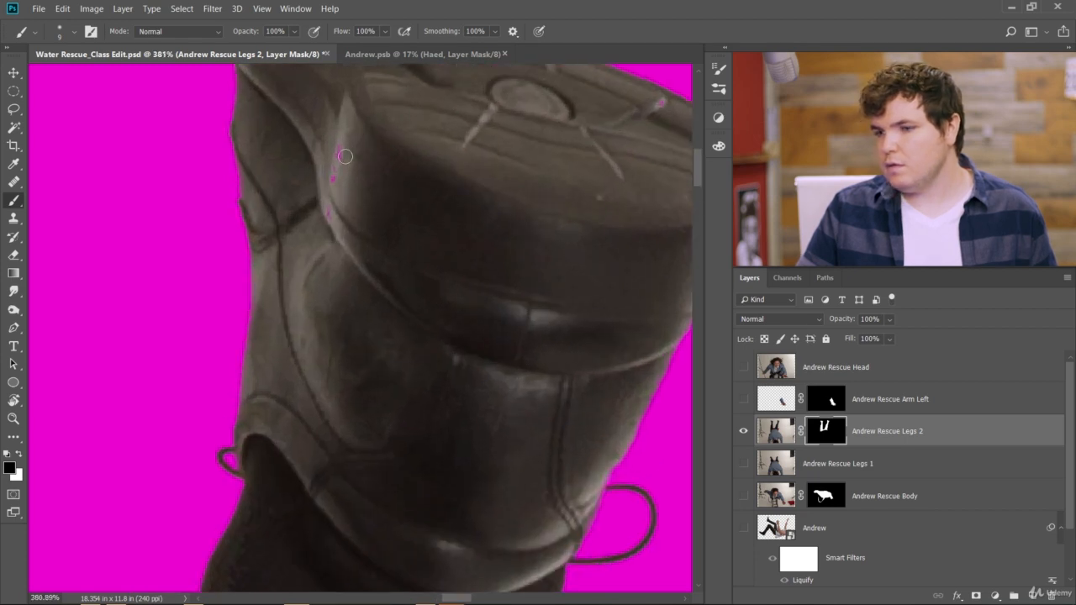
key(x)
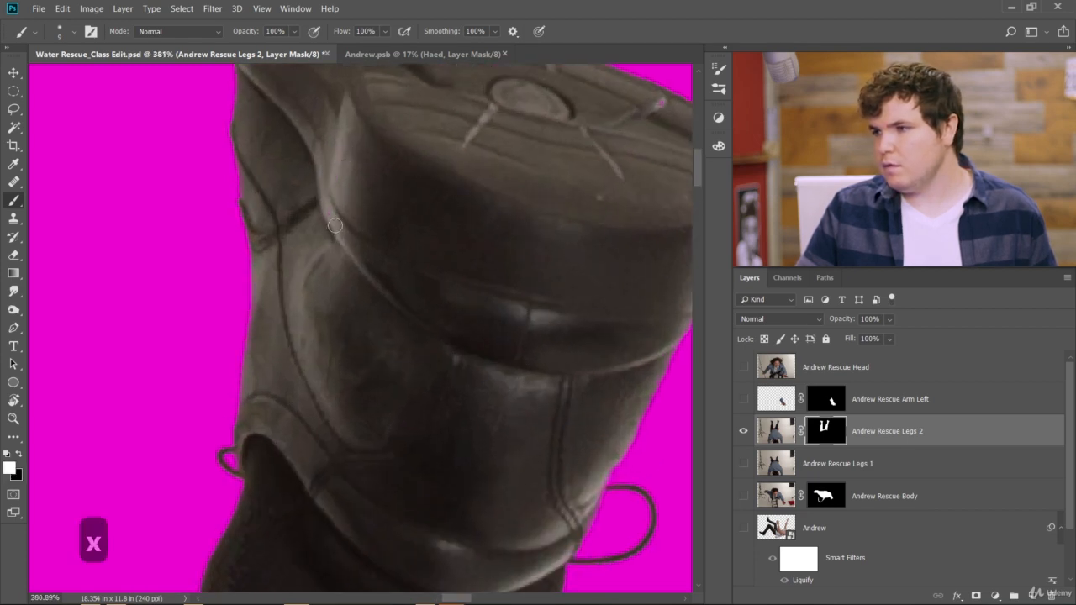
scroll(343, 366, down, 10)
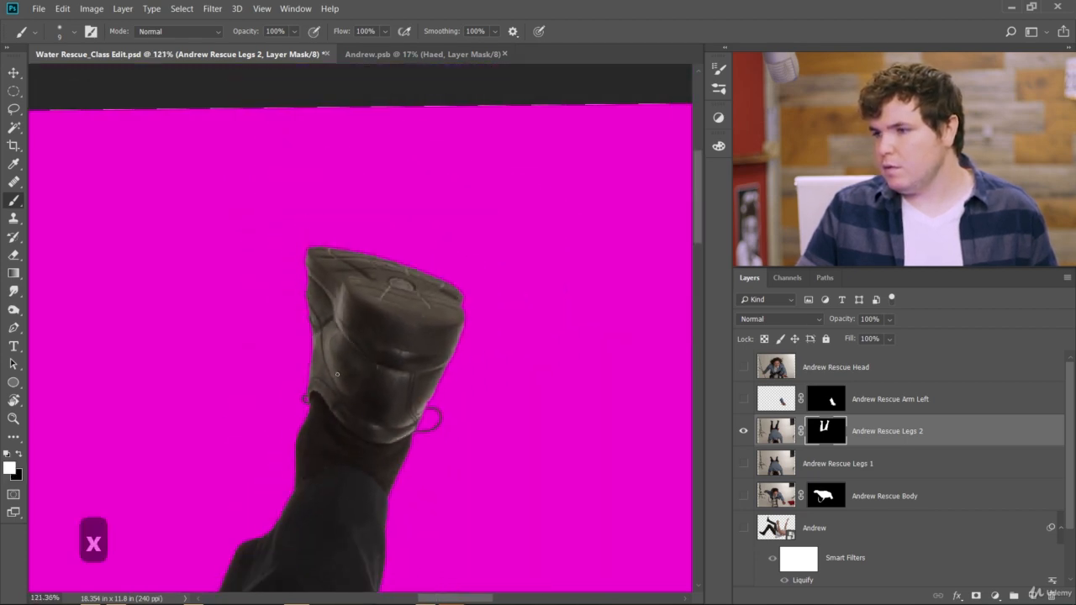
scroll(160, 388, up, 6)
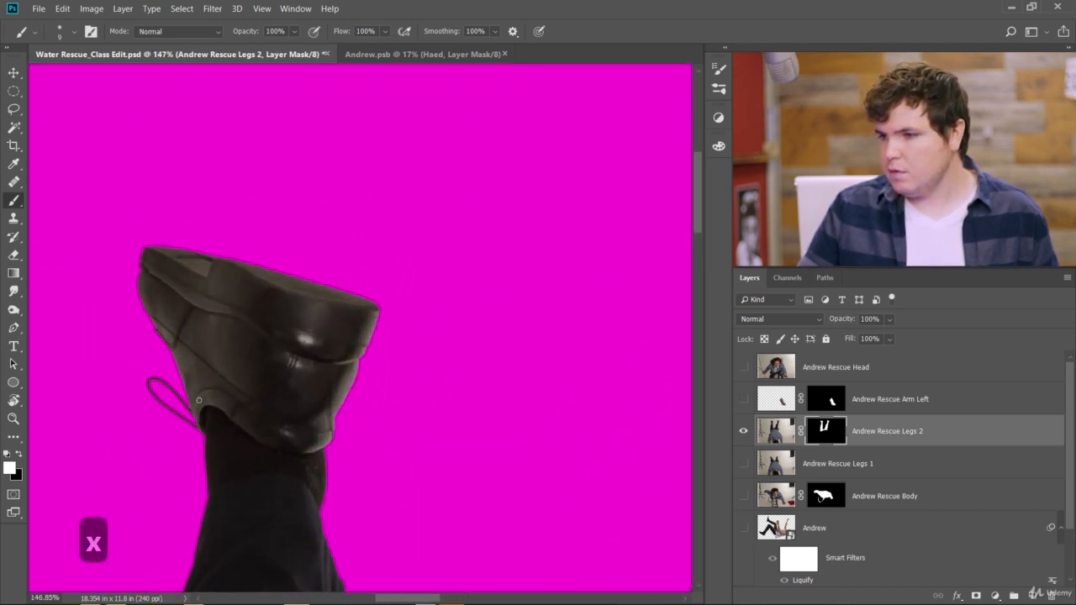
scroll(157, 349, down, 7)
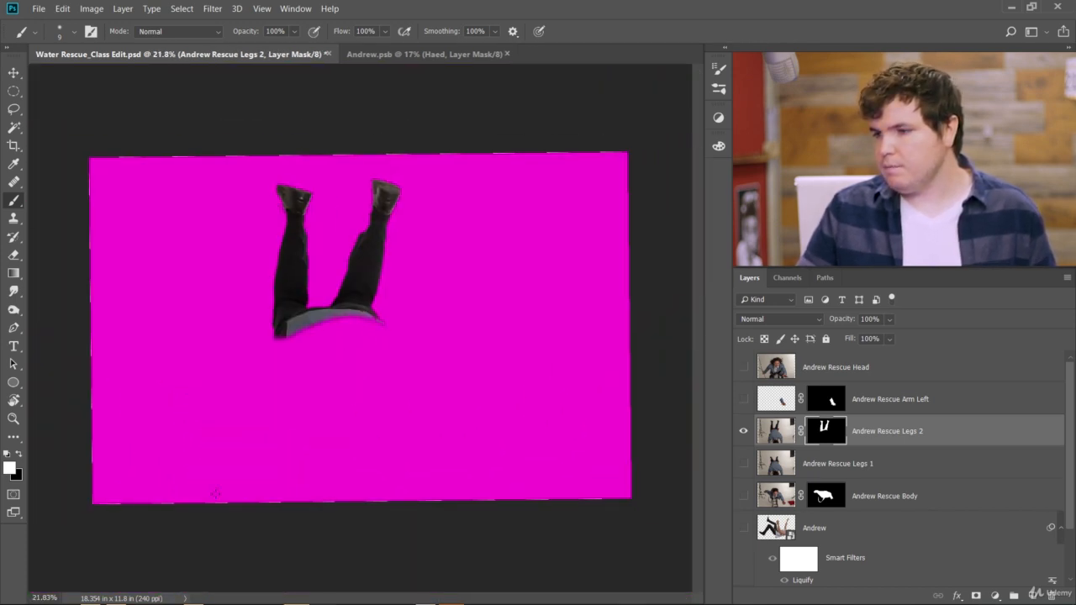
Hide the Rescue Legs 2 layer, show and select Rescue Legs 1, and activate the Magic Wand
click(743, 430)
click(744, 464)
click(841, 463)
scroll(256, 237, up, 3)
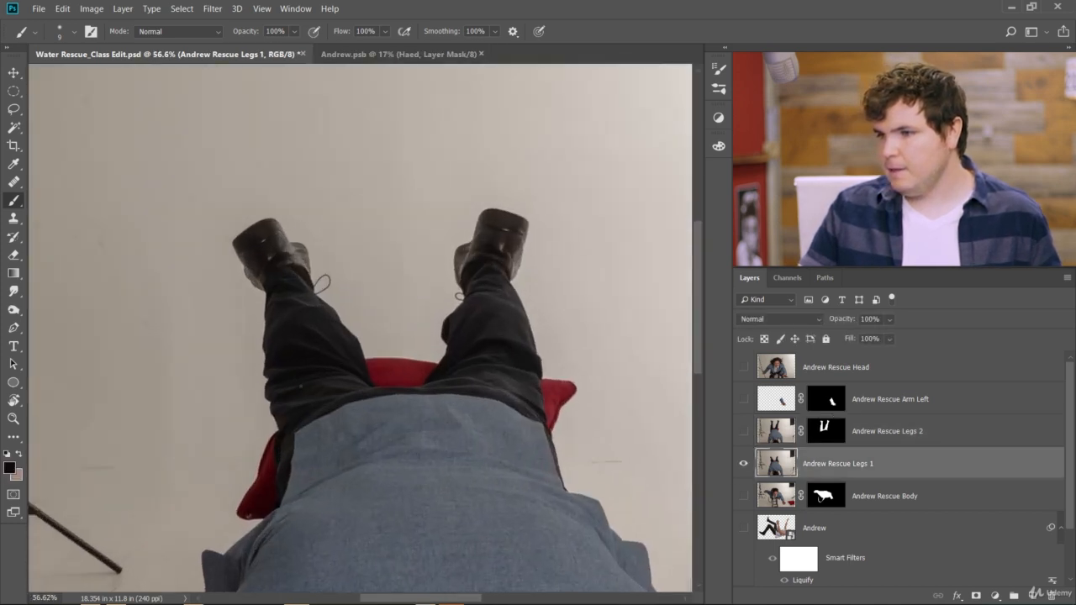
scroll(391, 438, up, 1)
key(w)
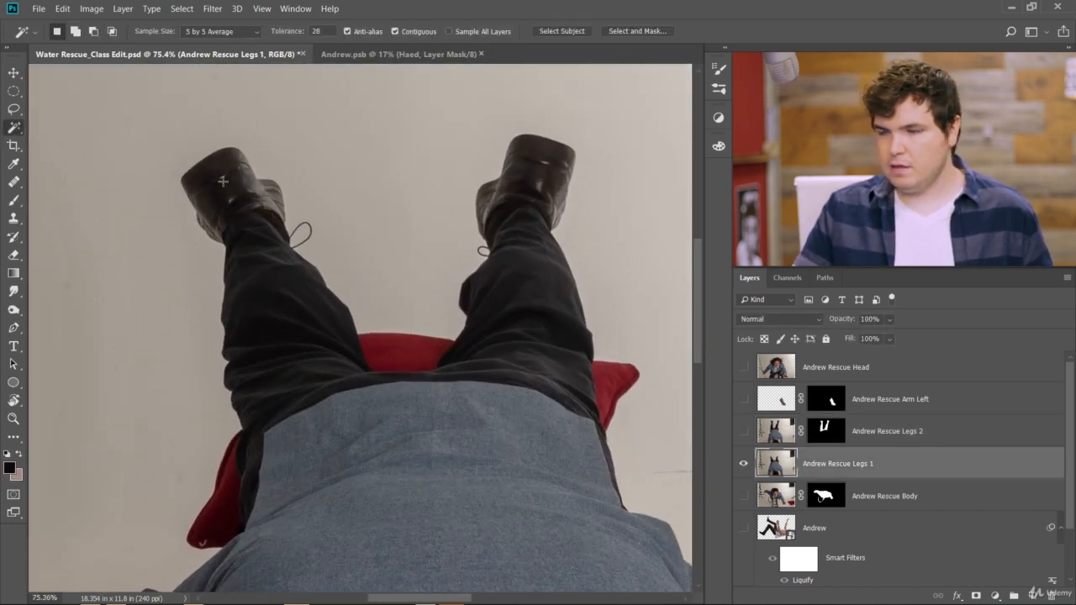
Select the shoes, trousers and shirt on Rescue Legs 1 by adding areas with the Magic Wand, undoing the last unwanted addition
click(223, 181)
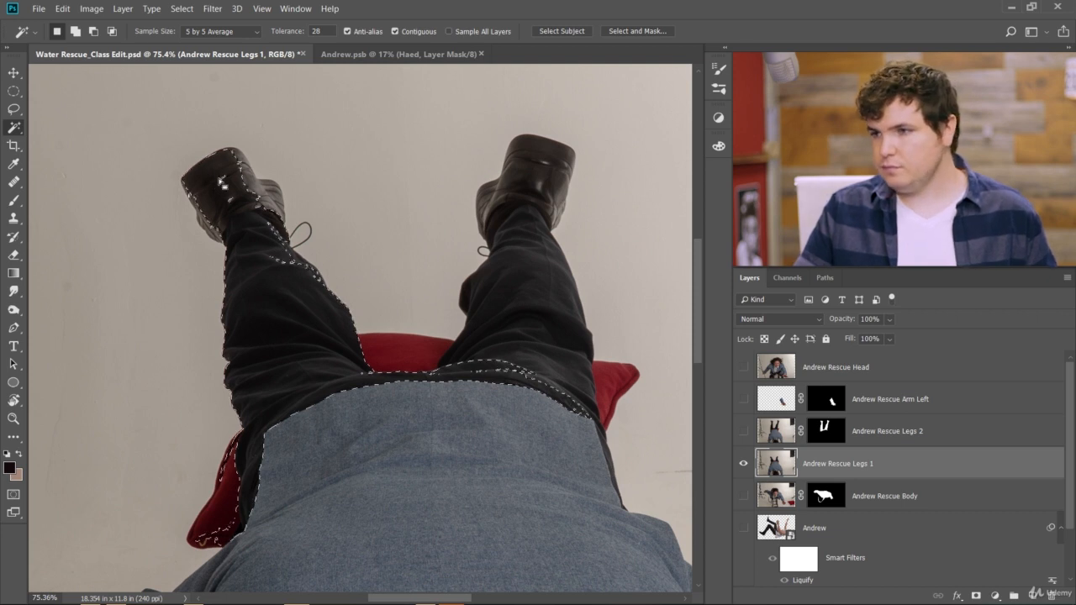
shift+click(269, 210)
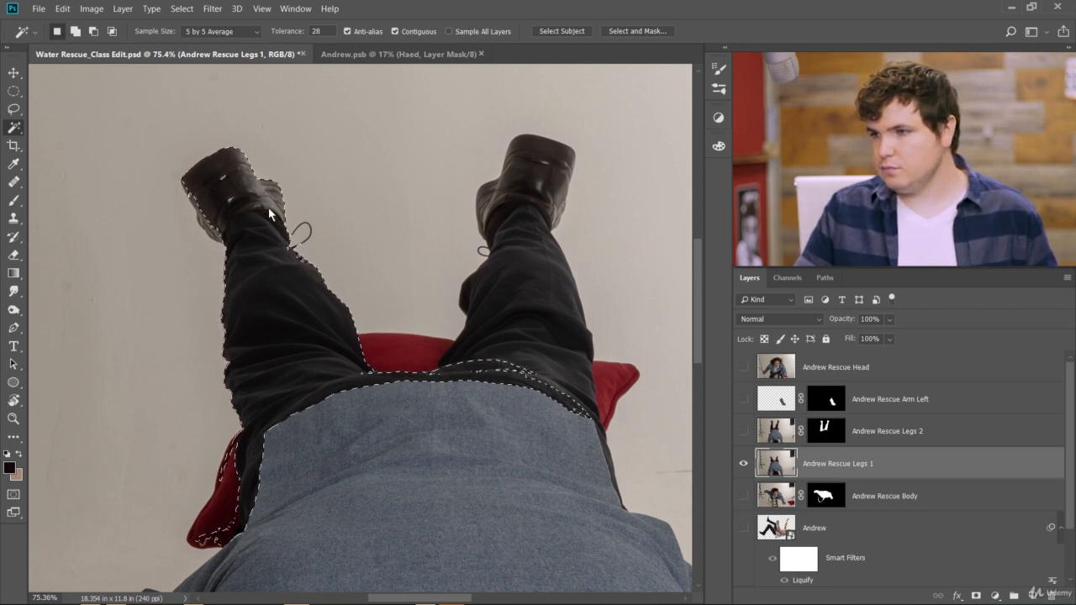
shift+click(506, 164)
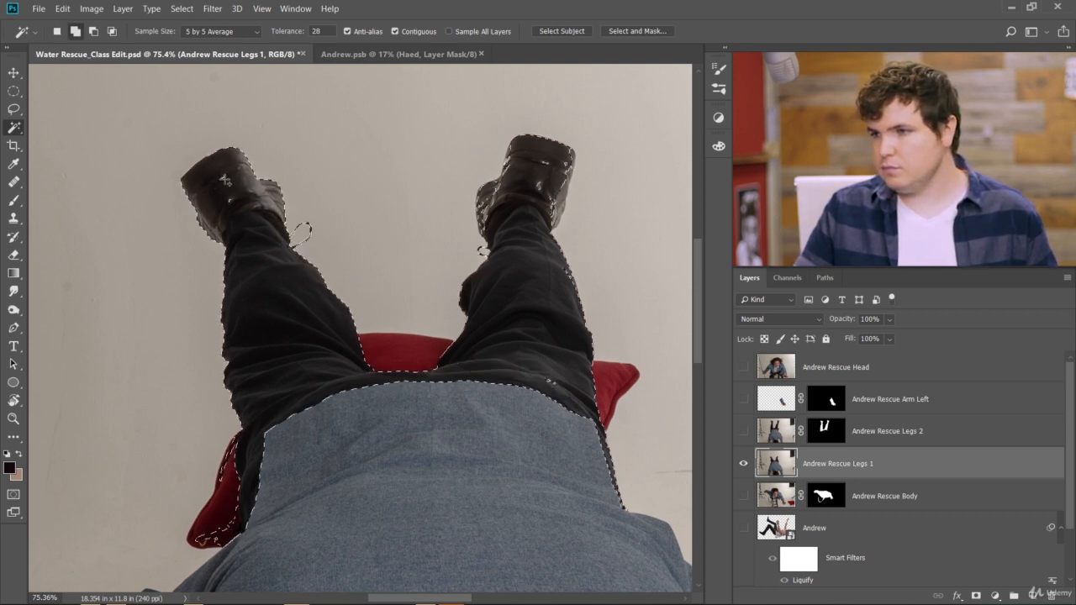
shift+click(225, 179)
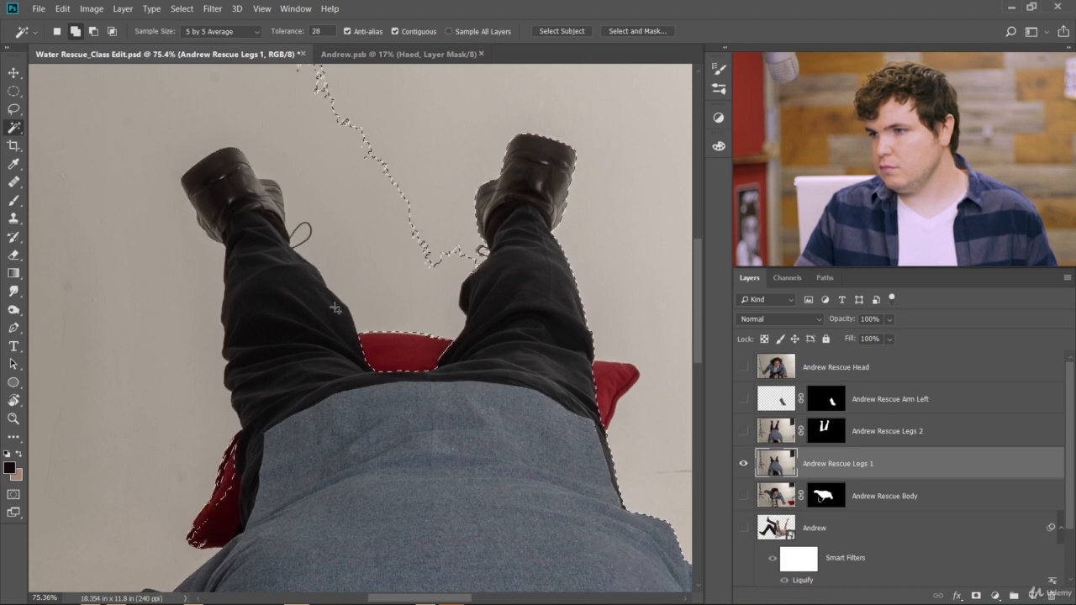
key(ctrl+z)
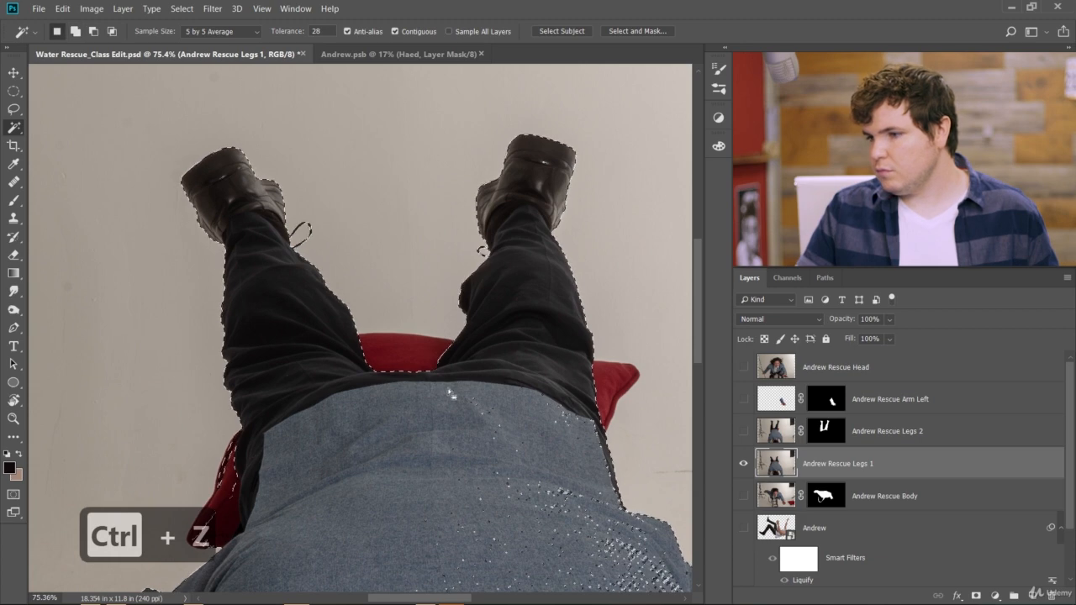
Refine the selection in Select and Mask with Radius 2 px and Shift Edge -15%, and turn it into a Rescue Legs 1 layer mask
click(631, 36)
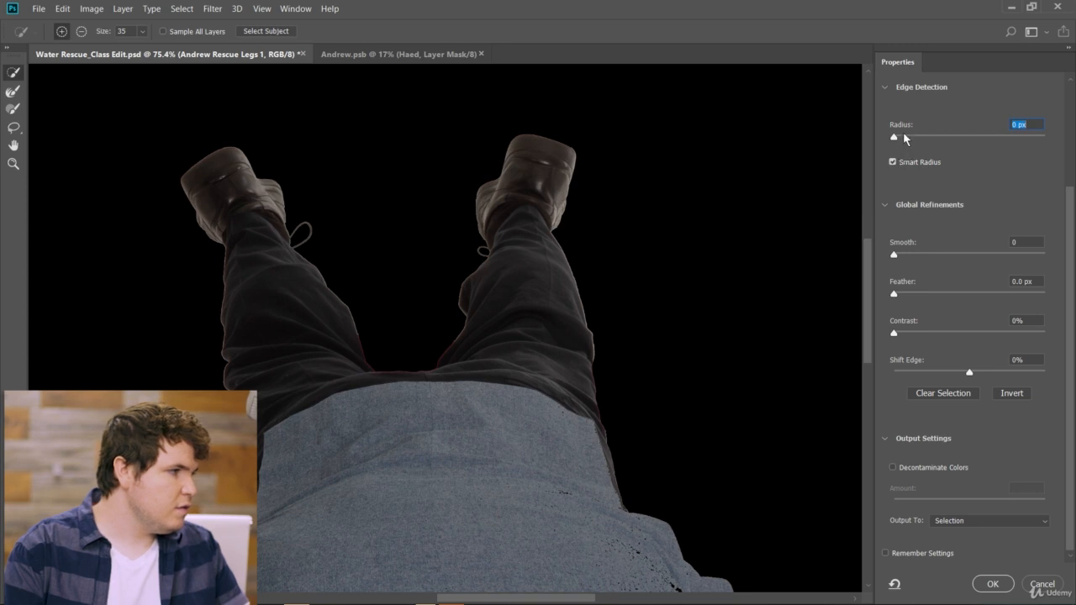
drag(894, 136, 909, 138)
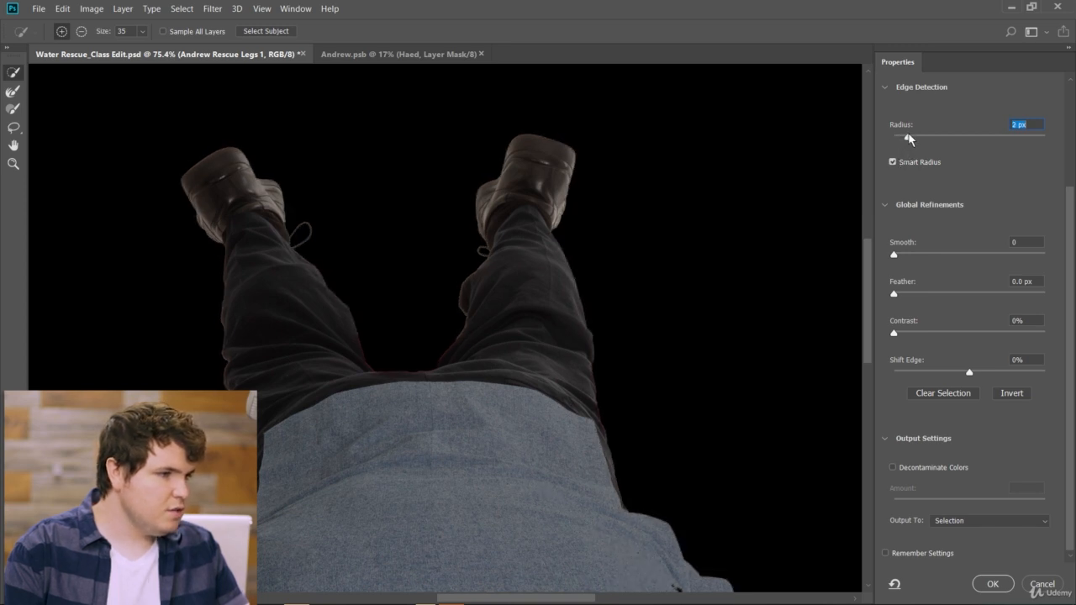
click(945, 371)
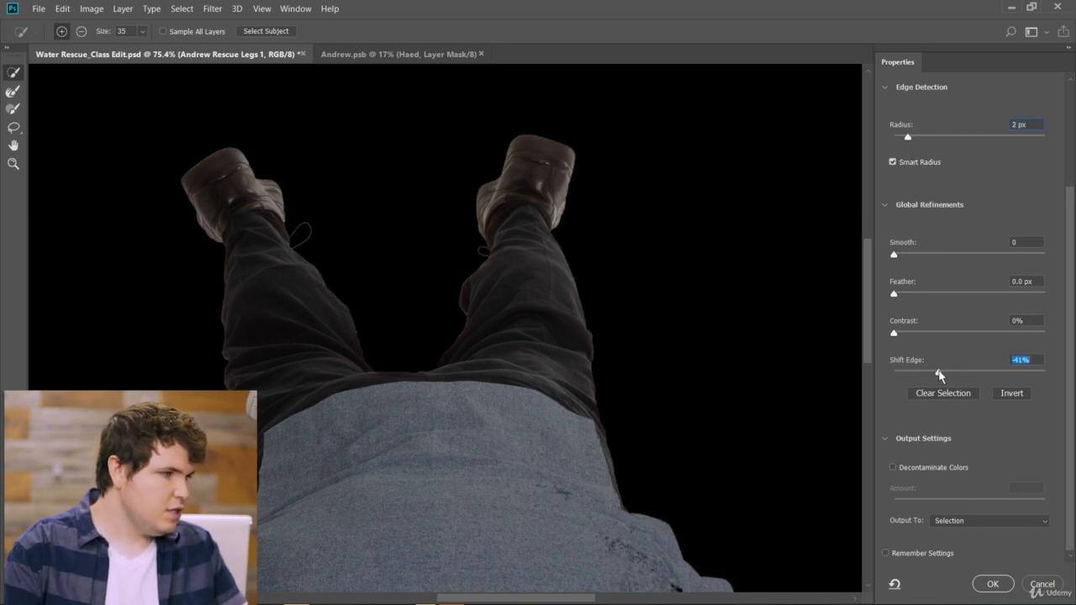
drag(946, 371, 959, 372)
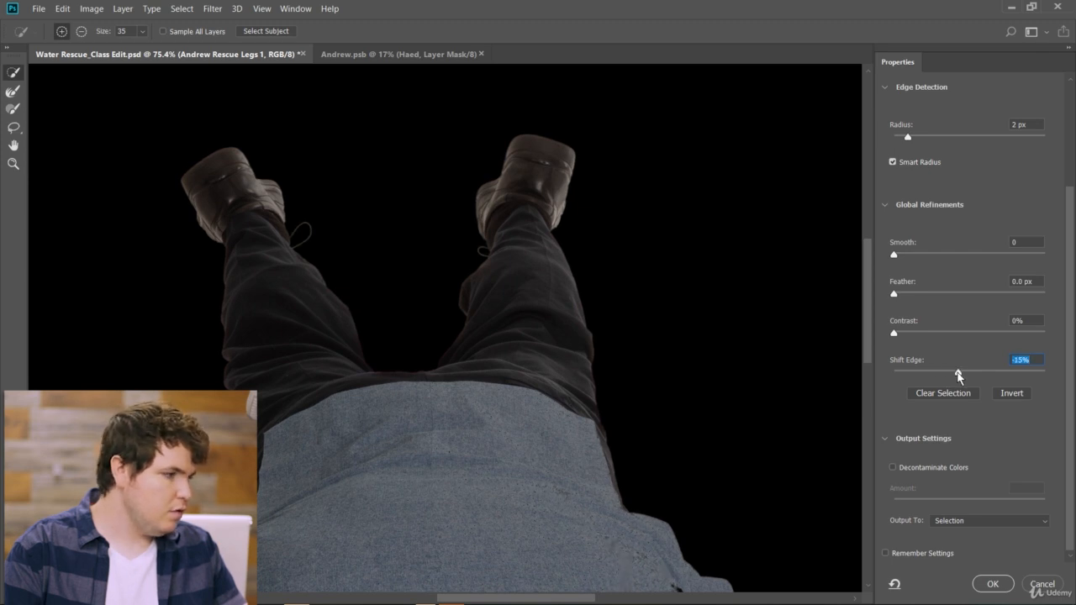
click(1003, 588)
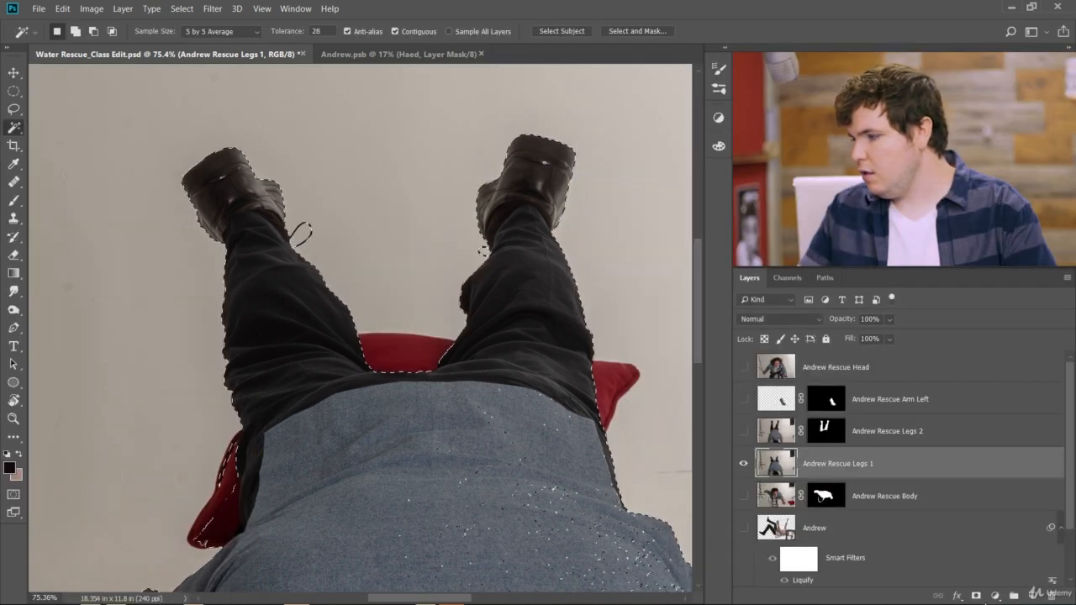
click(976, 595)
Fill the highlight hole in the left shoe by brushing white on the Rescue Legs 1 mask, undoing the extra stroke at its edge
scroll(221, 211, up, 5)
scroll(221, 211, up, 2)
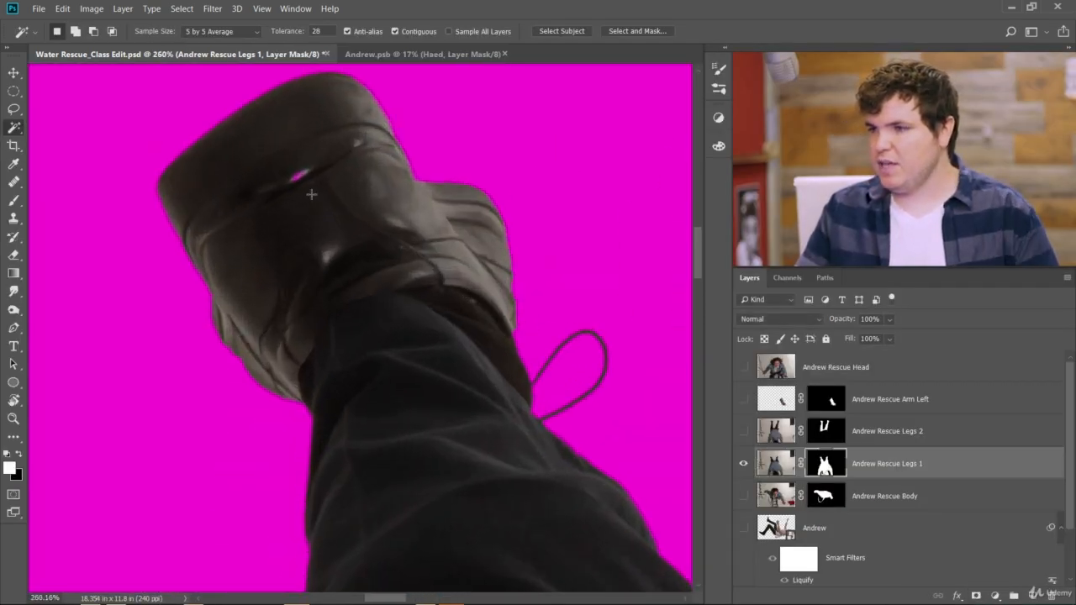
click(15, 201)
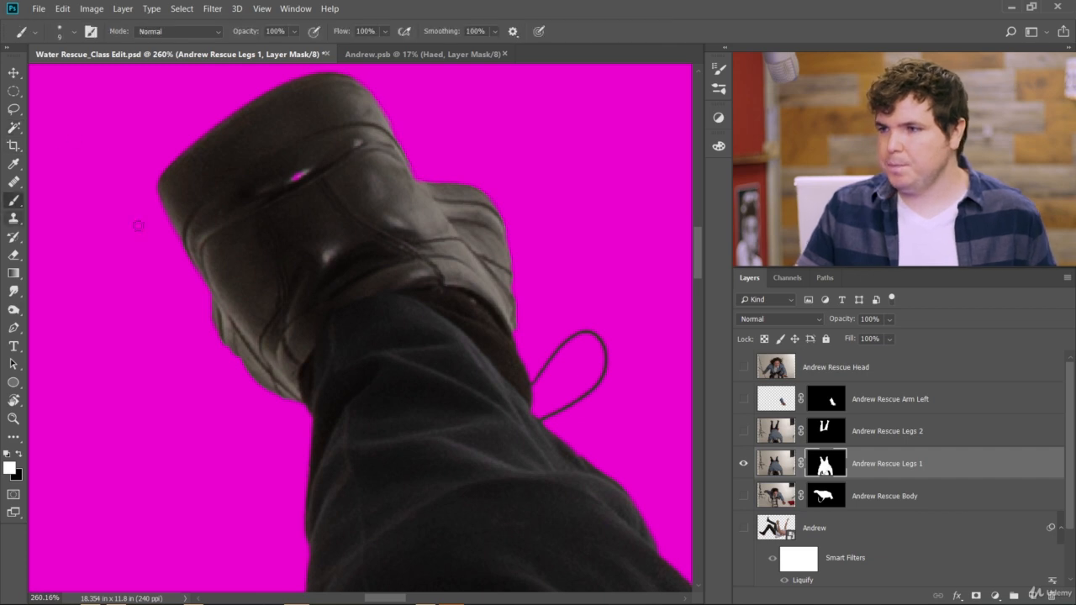
click(296, 173)
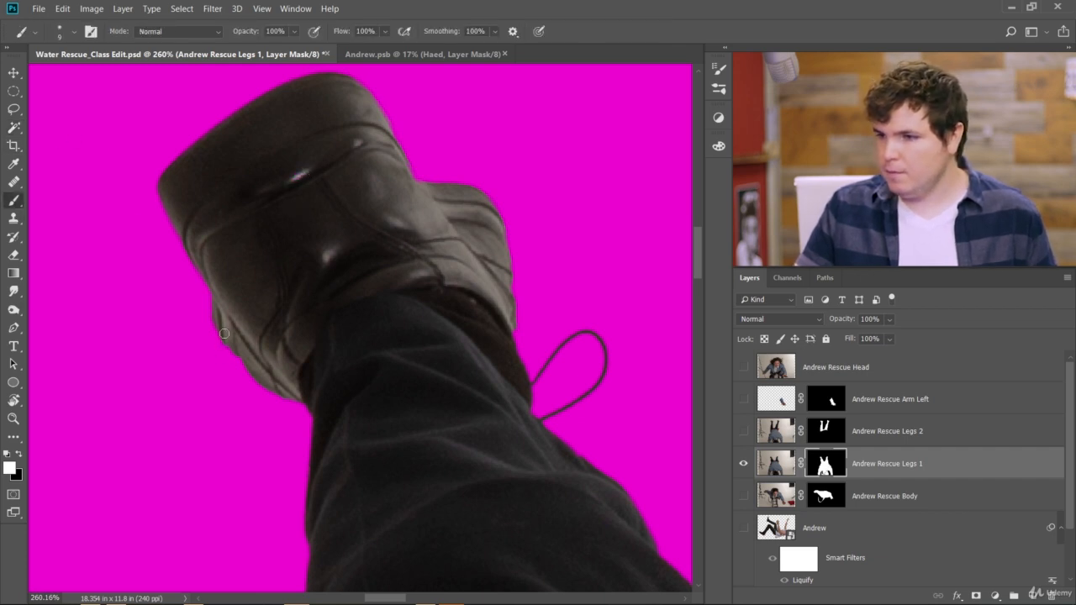
key(ctrl+z)
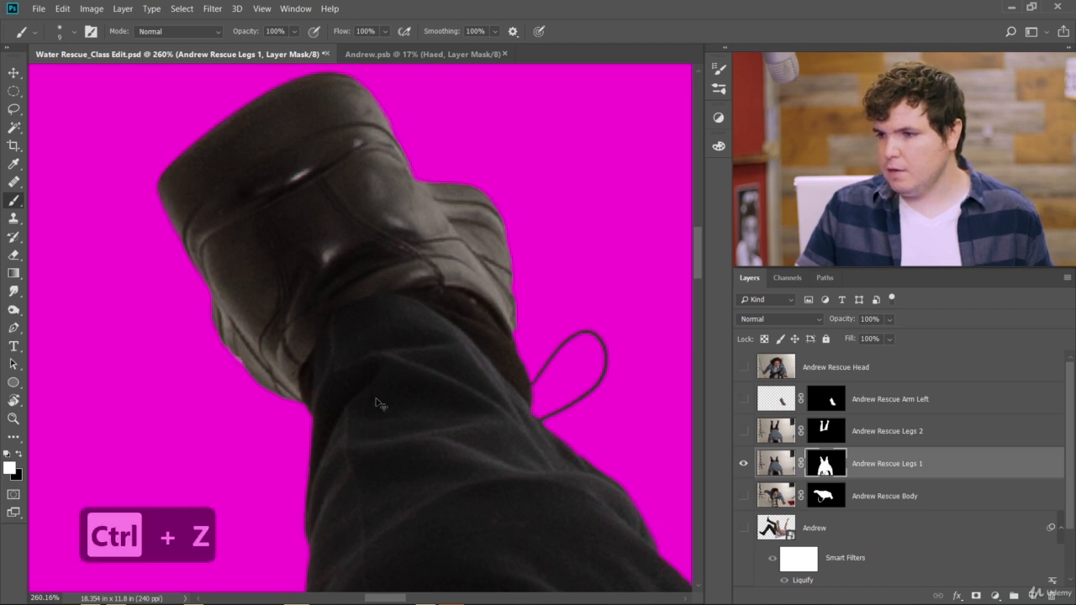
Fill the right shoe's highlight hole with white on the mask and trim its outer edge with black, undoing the last stroke
scroll(391, 364, down, 3)
scroll(412, 478, down, 8)
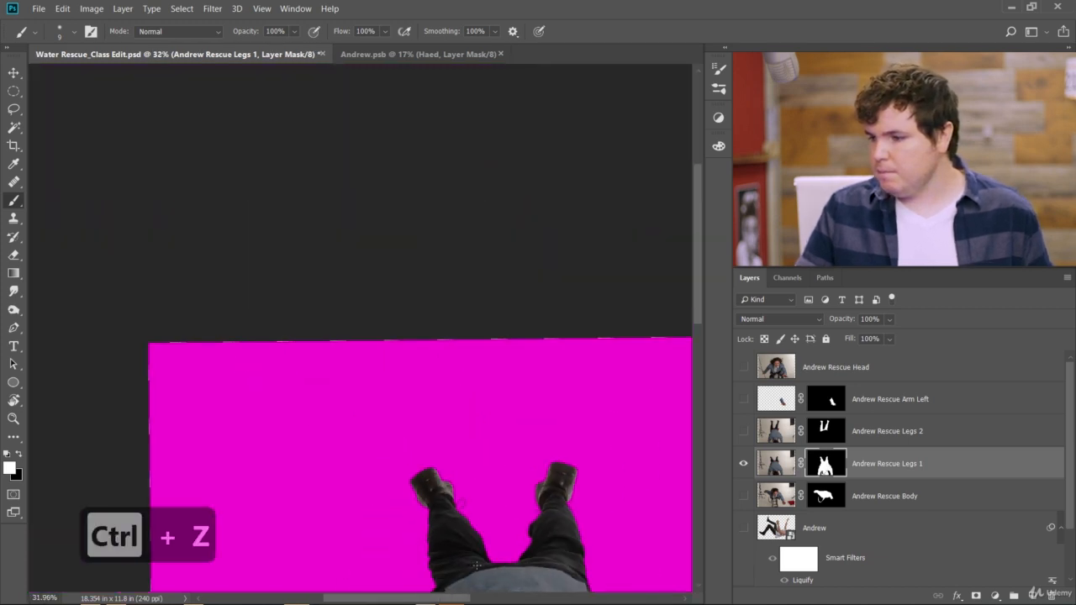
scroll(621, 511, up, 3)
scroll(504, 492, up, 5)
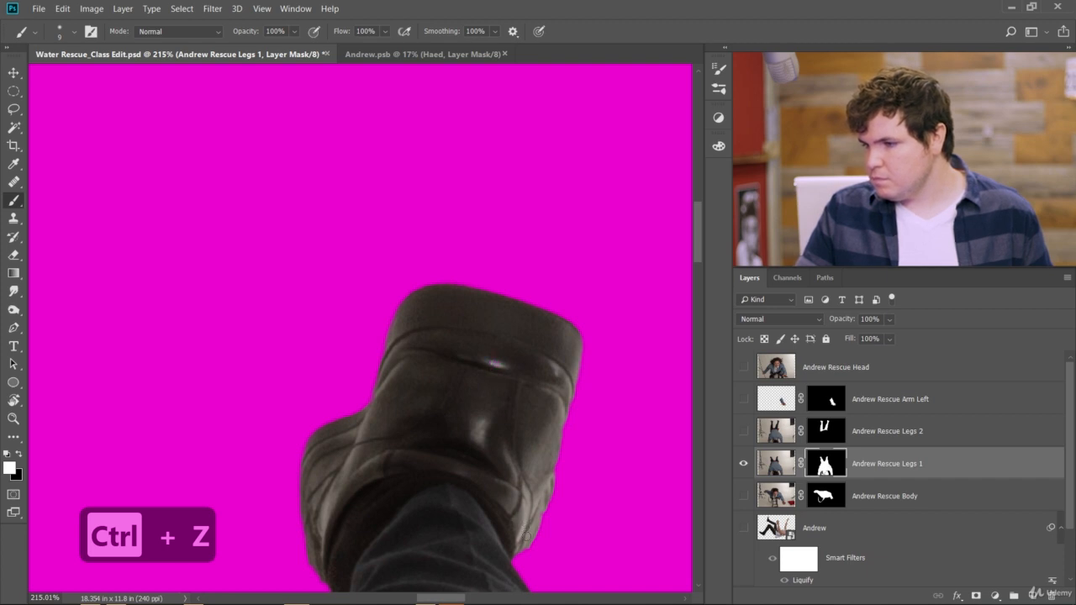
scroll(525, 535, up, 3)
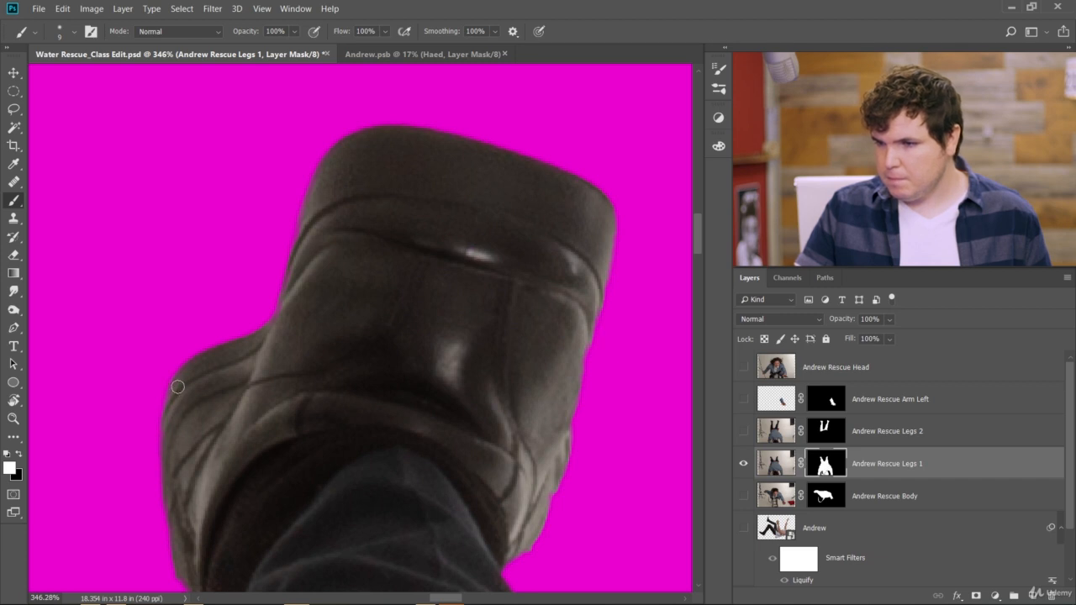
scroll(252, 566, down, 2)
scroll(241, 562, up, 2)
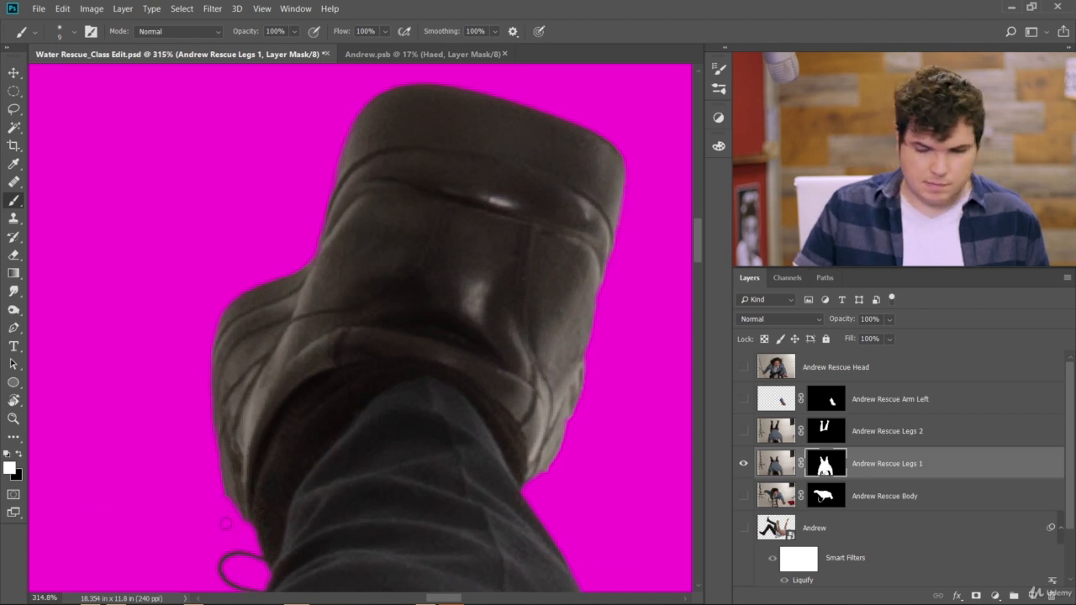
key(x)
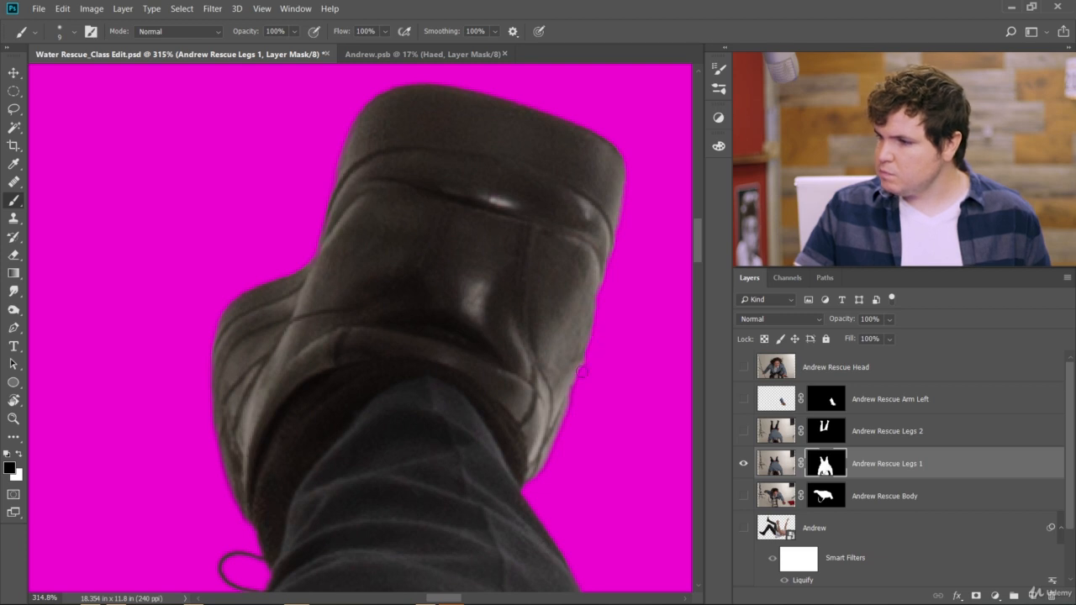
key(ctrl+z)
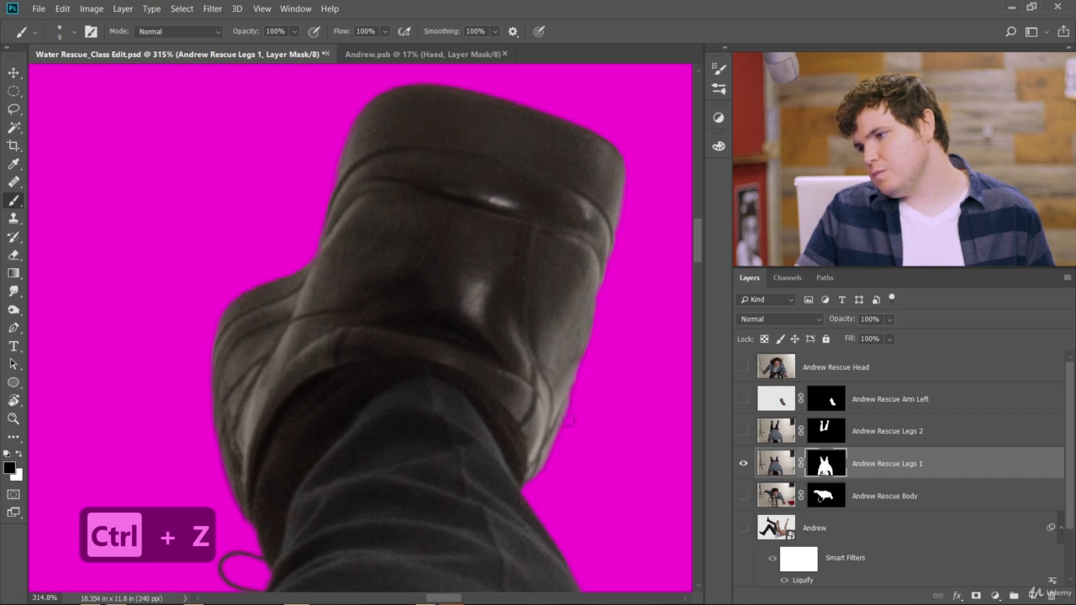
Enlarge the brush to 125 and paint a black band on the mask across the shirt just below the waist
scroll(569, 475, down, 10)
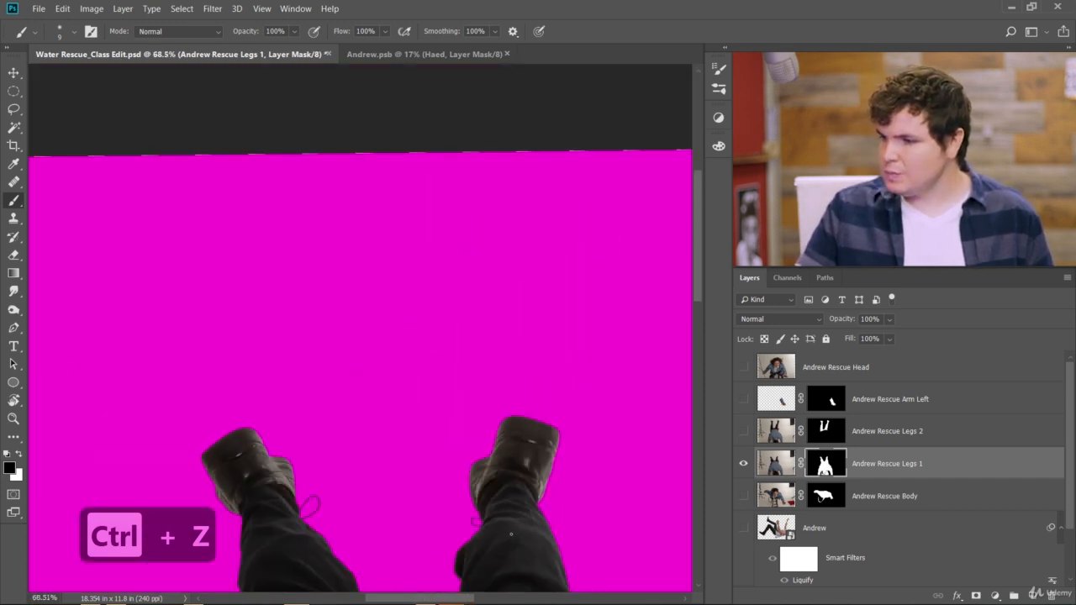
scroll(305, 377, up, 2)
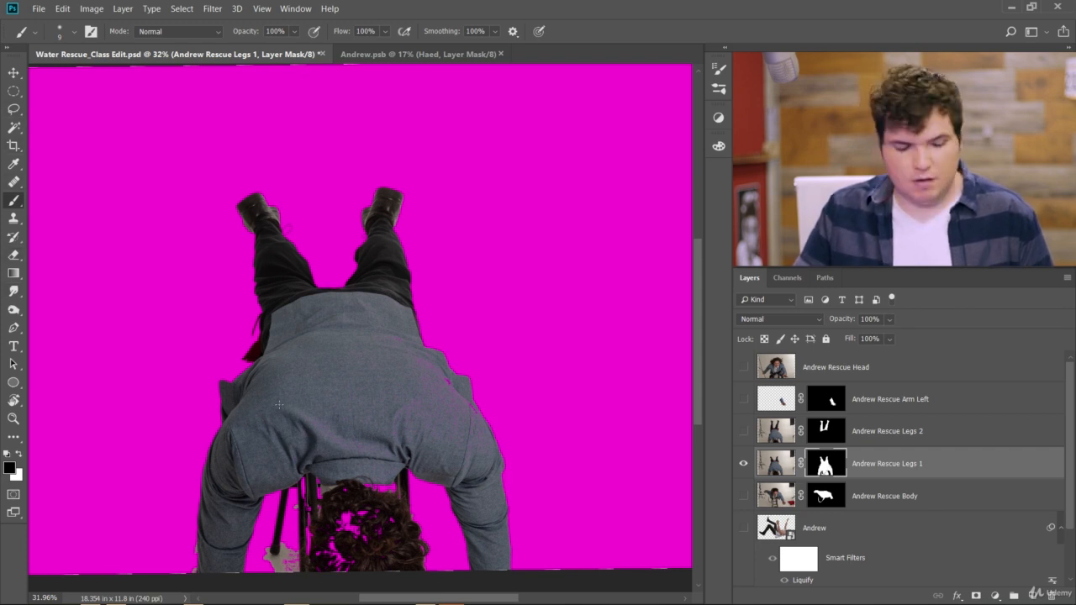
key(bracketright)
key(bracketright)
key(bracketright)
key(bracketright)
key(bracketright)
key(bracketright)
key(bracketright)
key(bracketright)
key(bracketright)
key(bracketright)
key(bracketright)
key(bracketright)
key(bracketright)
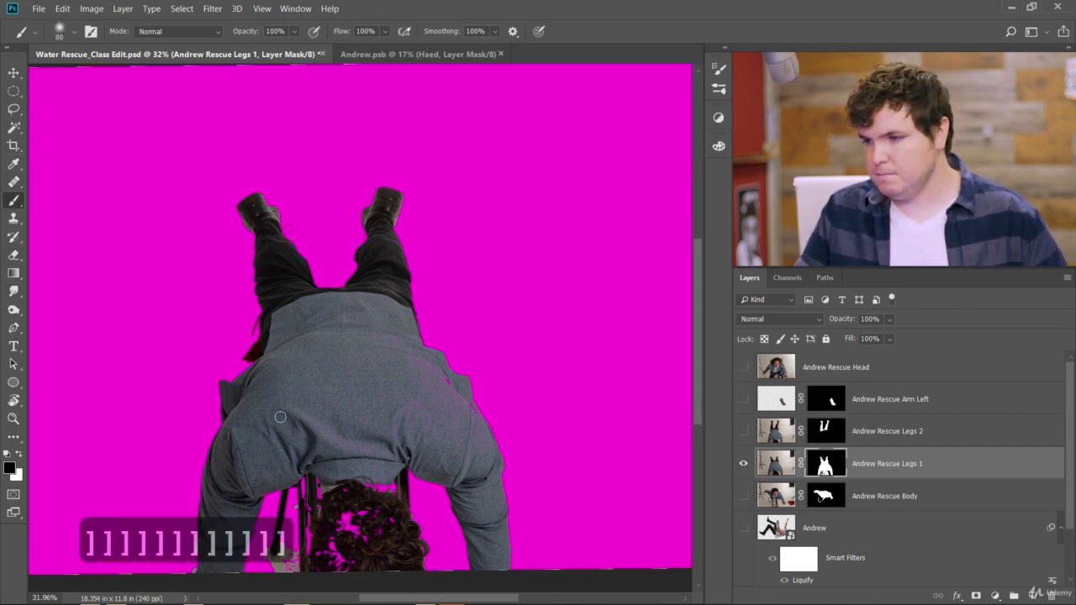
drag(233, 352, 416, 333)
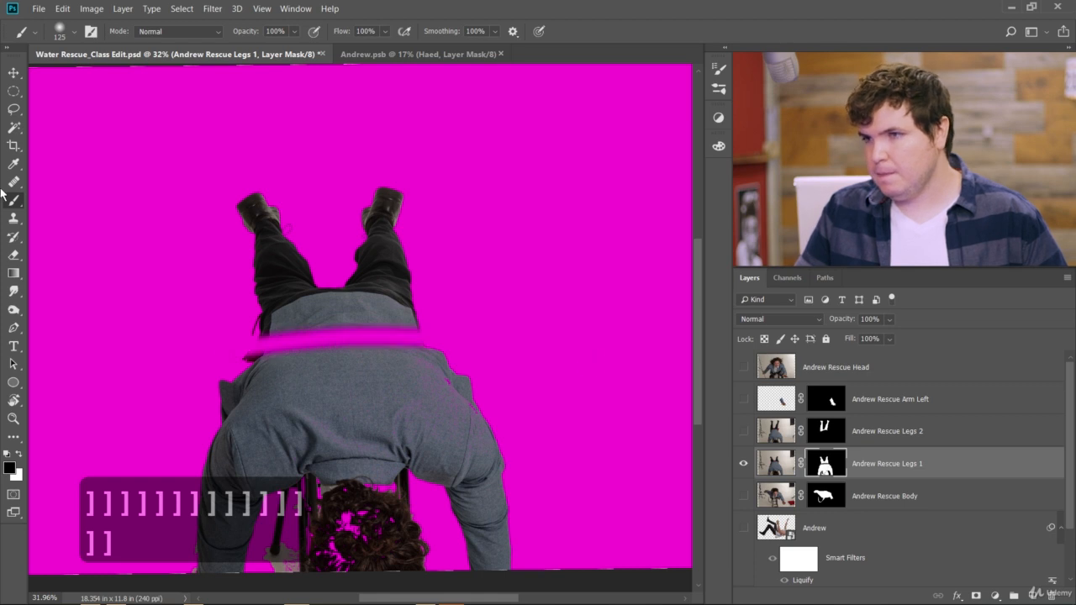
Harden the brush, enlarge it to 700 and paint black on the mask over the remaining upper body, arms and head
click(61, 36)
key(Escape)
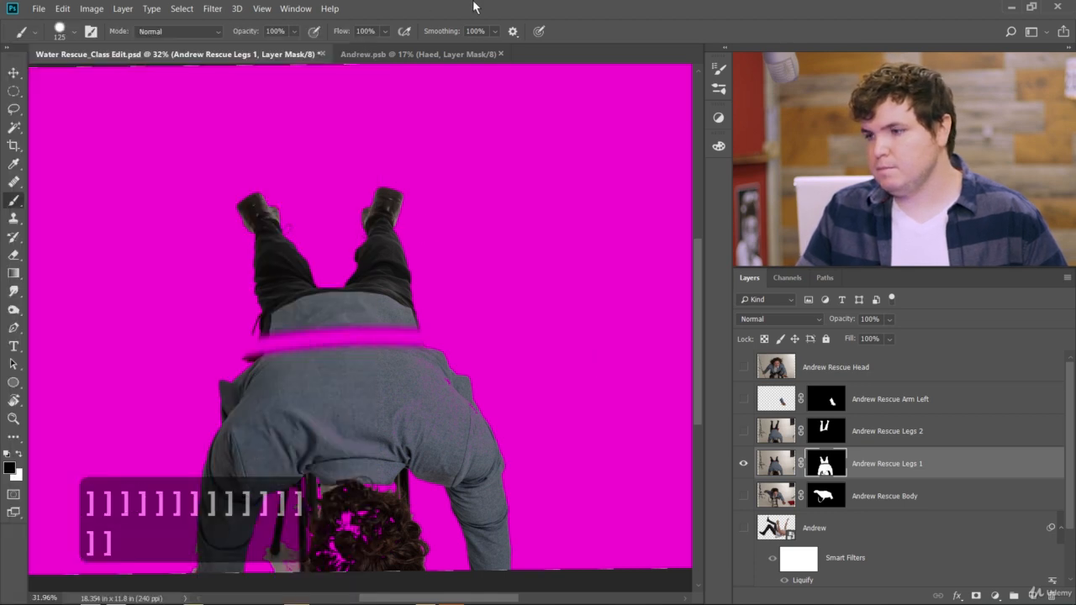
key(bracketright)
key(bracketright)
key(bracketright)
key(bracketright)
key(bracketright)
key(bracketright)
key(bracketright)
key(bracketright)
key(bracketright)
mouse_move(232, 429)
mouse_down()
mouse_move(295, 405)
mouse_move(547, 426)
mouse_move(392, 401)
mouse_move(180, 406)
mouse_move(526, 394)
mouse_move(256, 405)
mouse_move(153, 455)
mouse_move(196, 499)
mouse_move(256, 416)
mouse_move(206, 602)
mouse_move(329, 604)
mouse_move(433, 327)
mouse_move(477, 582)
mouse_move(496, 604)
mouse_move(509, 468)
mouse_move(301, 581)
mouse_up()
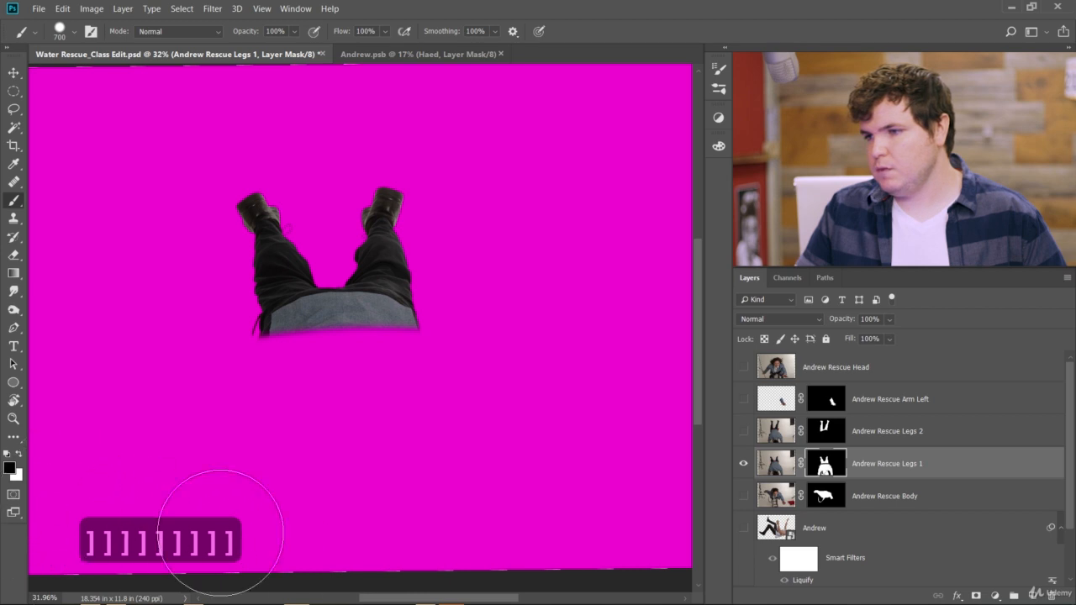
Reduce the brush to 45 and paint black on the mask over the thin dark strip beside the waist, undoing a stray white dab
scroll(188, 408, down, 3)
scroll(183, 409, up, 10)
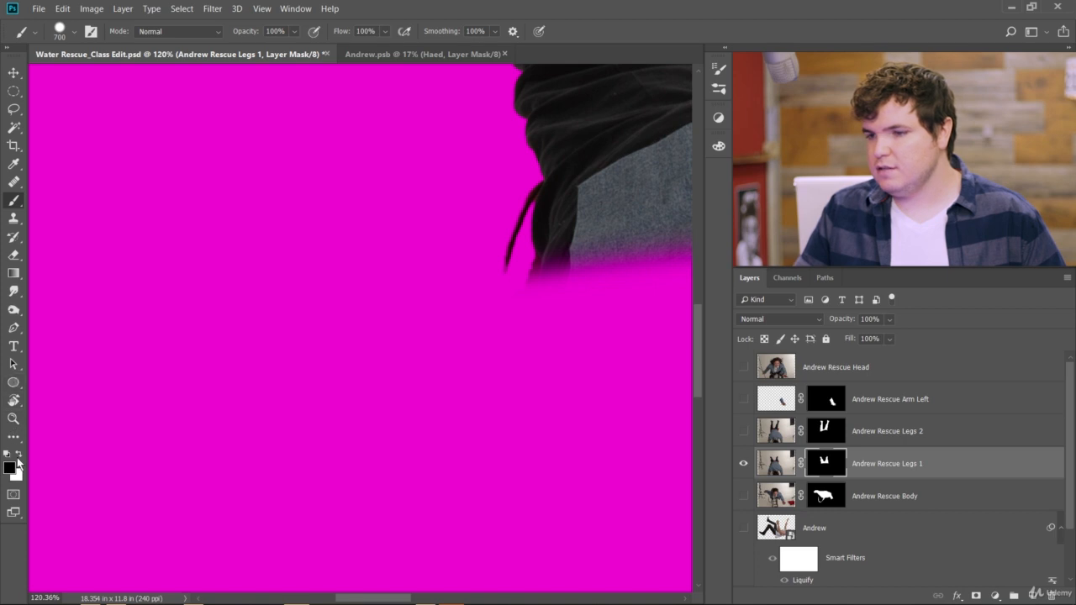
click(18, 459)
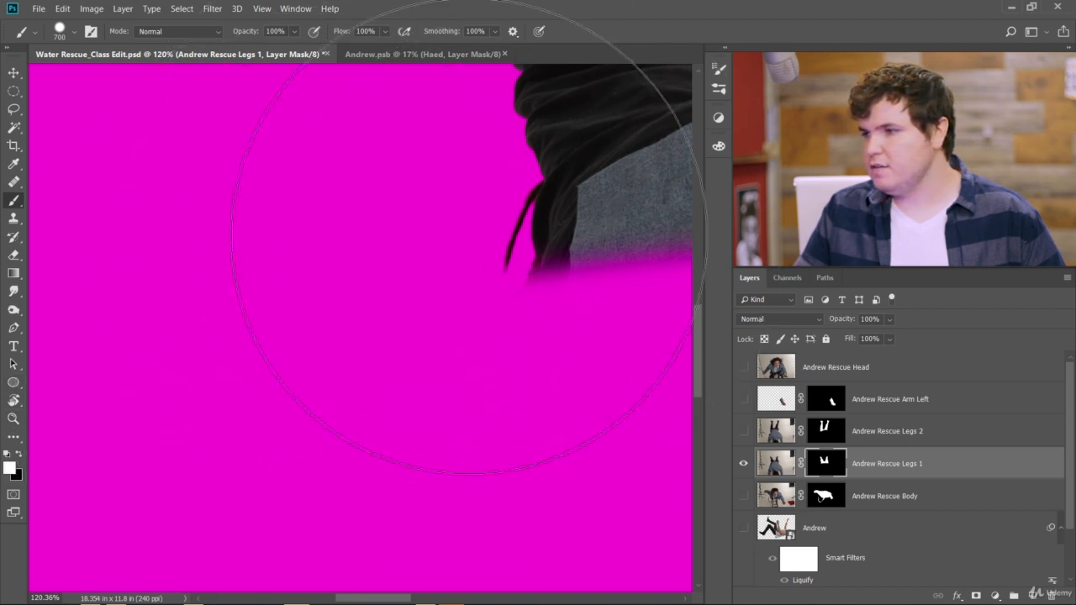
scroll(468, 237, up, 4)
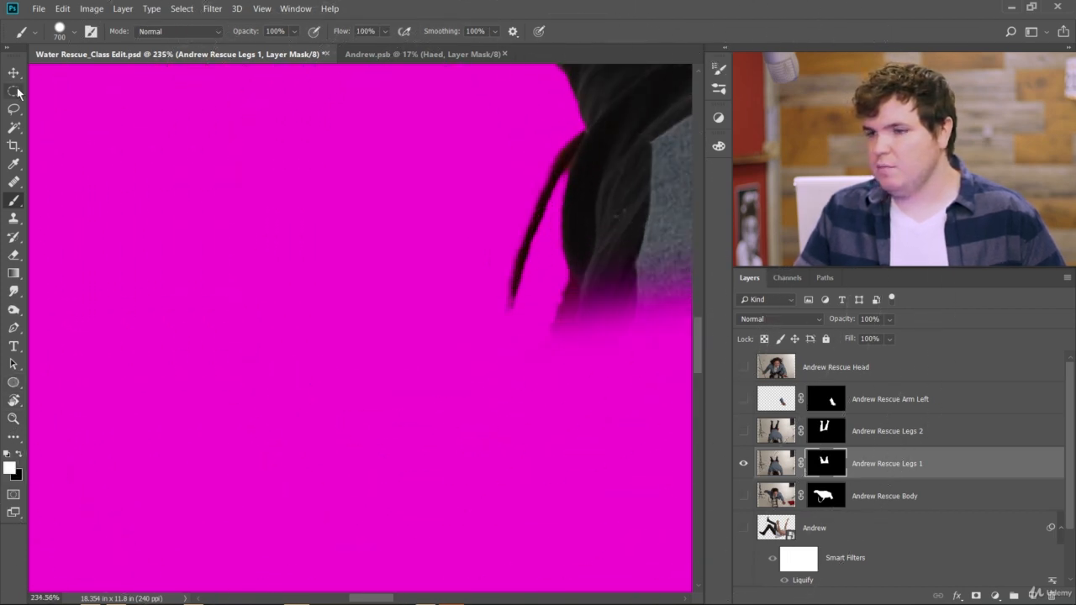
key(bracketleft)
key(bracketleft)
key(bracketleft)
key(bracketleft)
key(bracketleft)
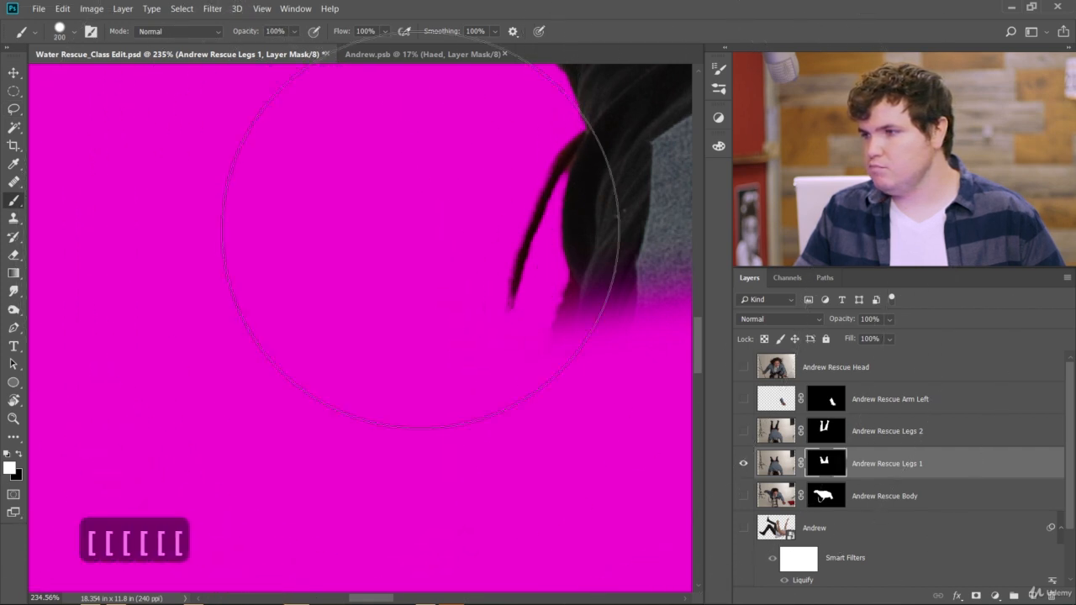
key(bracketleft)
key(bracketleft)
key(bracketleft)
key(bracketleft)
key(bracketleft)
key(bracketleft)
key(bracketleft)
key(bracketleft)
key(bracketleft)
key(bracketleft)
click(535, 138)
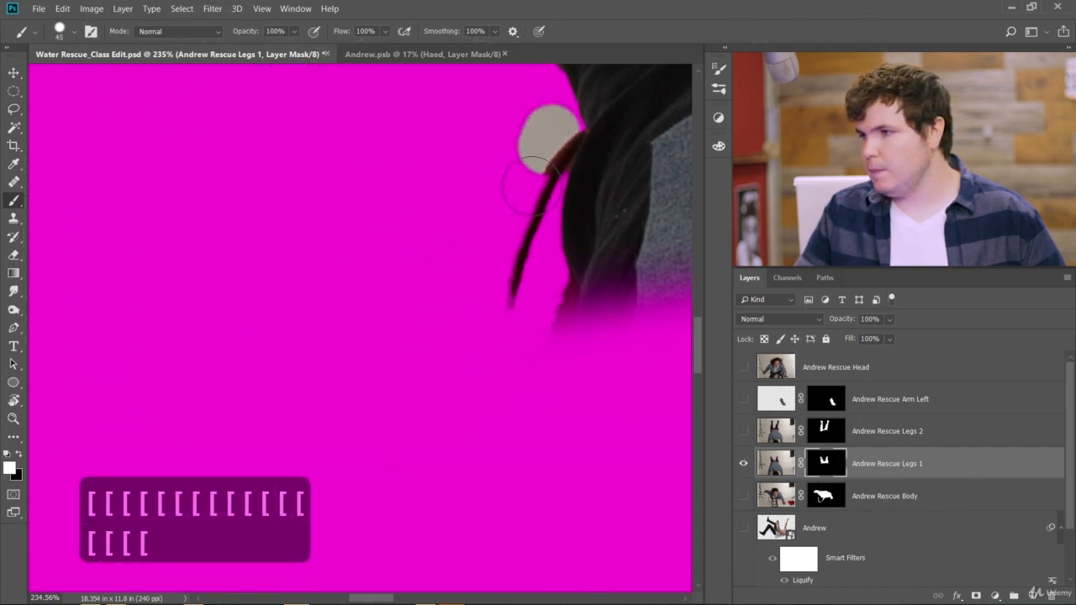
key(ctrl+z)
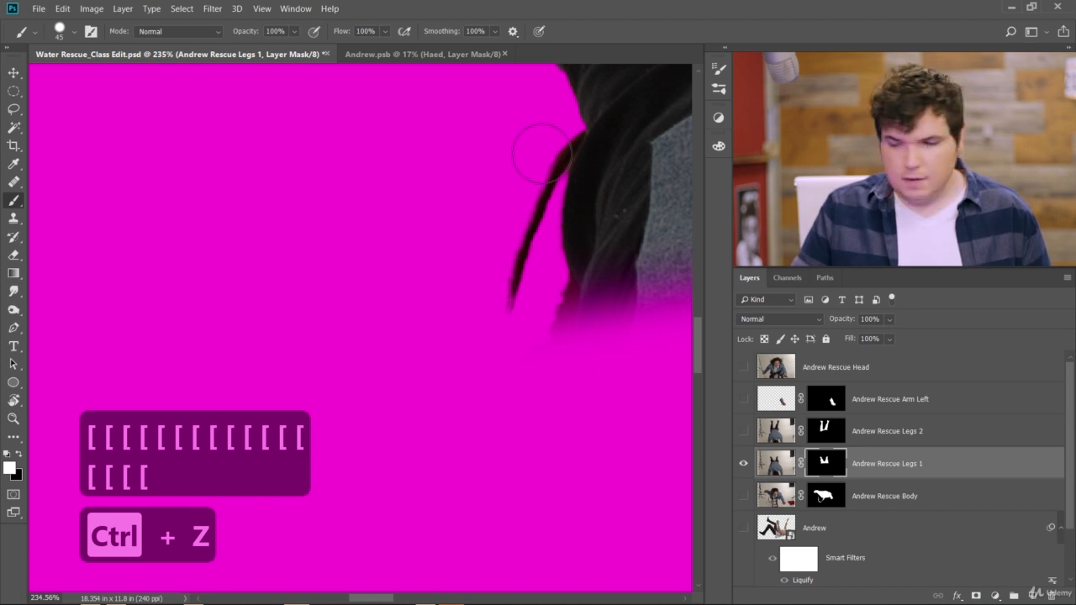
key(x)
mouse_move(535, 149)
mouse_down()
mouse_move(516, 207)
mouse_move(544, 139)
mouse_move(525, 194)
mouse_move(546, 152)
mouse_move(547, 136)
mouse_move(523, 196)
mouse_move(549, 119)
mouse_move(528, 169)
mouse_move(496, 343)
mouse_move(505, 289)
mouse_up()
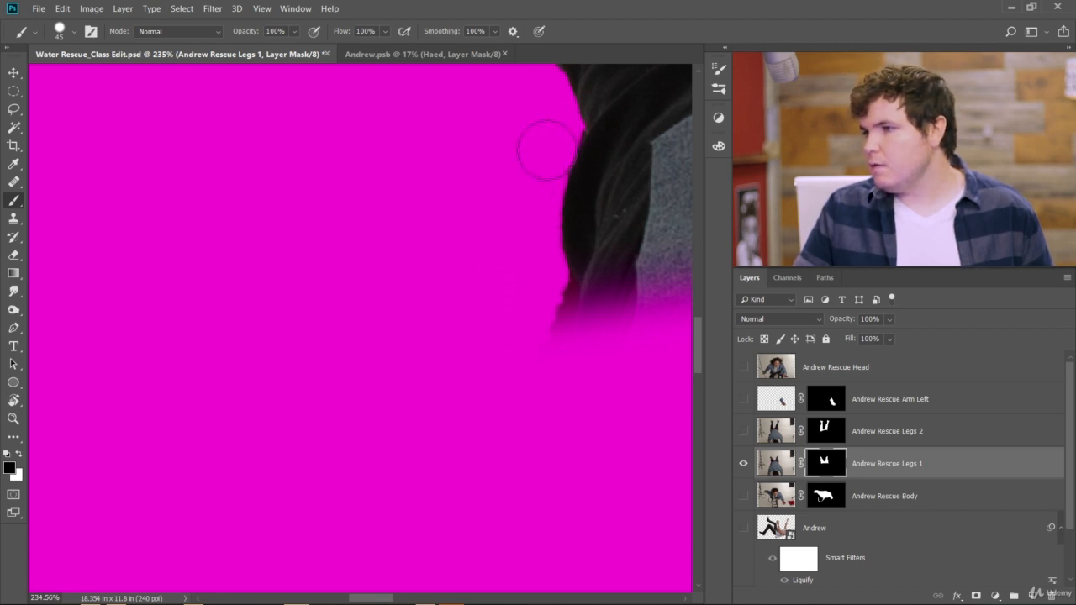
alt+scroll(434, 287, down, 5)
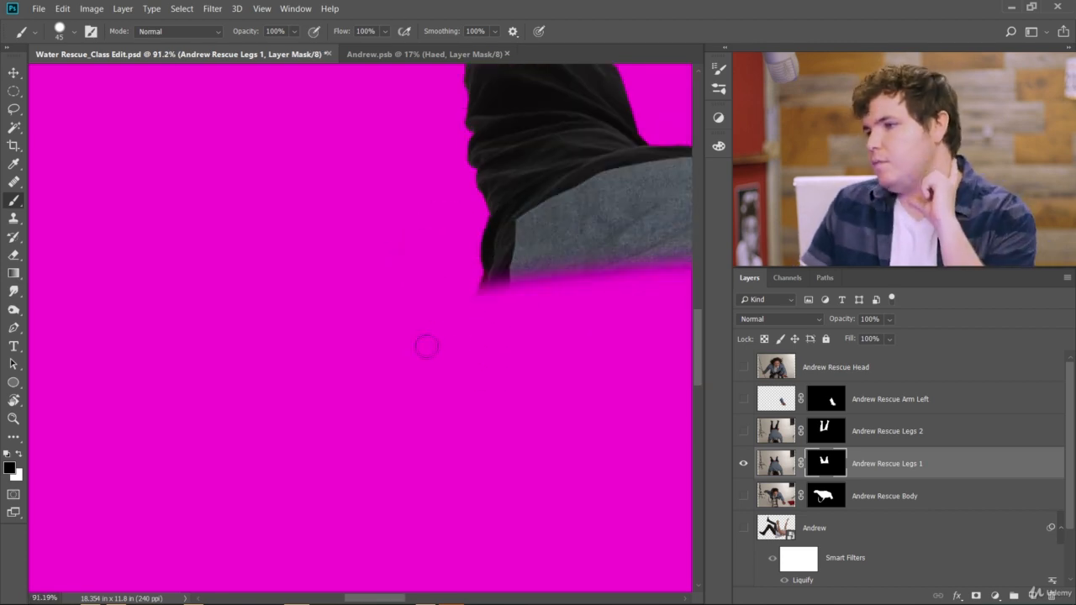
alt+scroll(478, 340, down, 4)
alt+scroll(319, 335, up, 1)
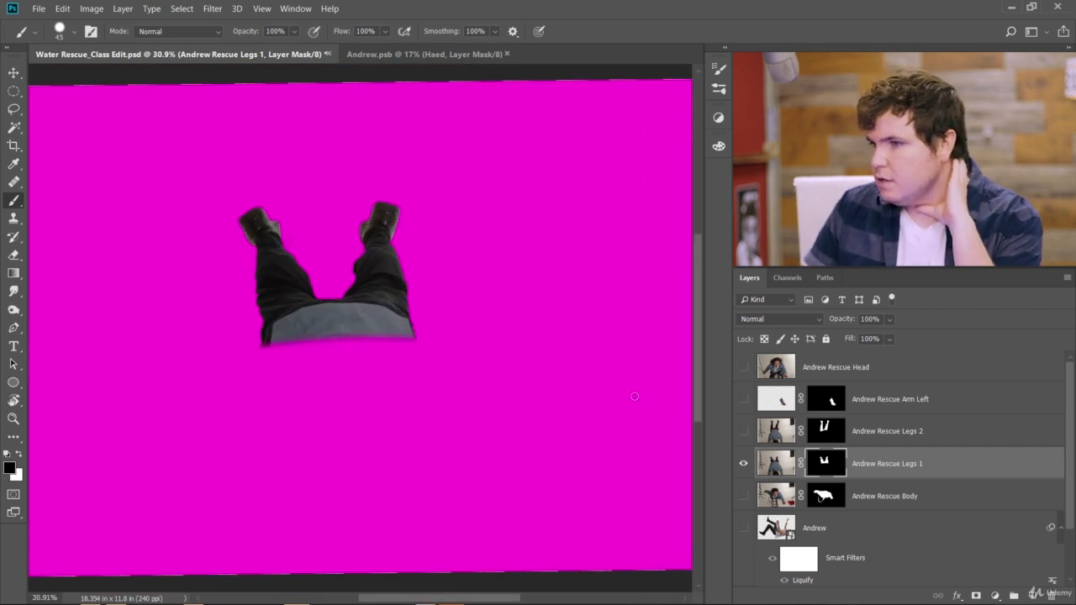
Hide the Rescue Legs 1 layer and show only the Rescue Head layer, checking the Rescue Body layer on the way
alt+scroll(289, 229, up, 2)
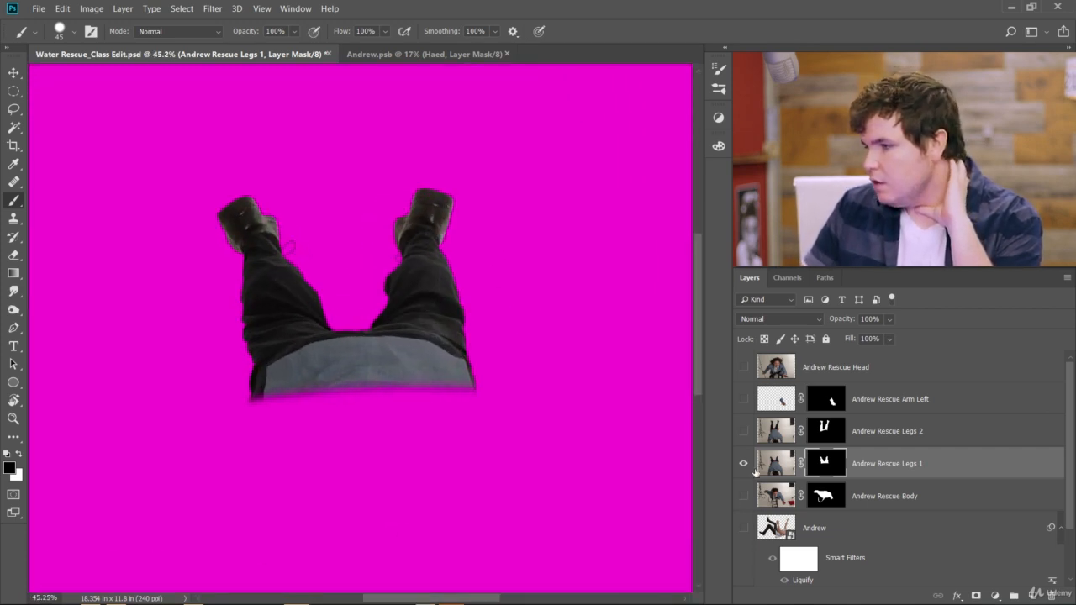
click(746, 438)
click(745, 469)
click(743, 501)
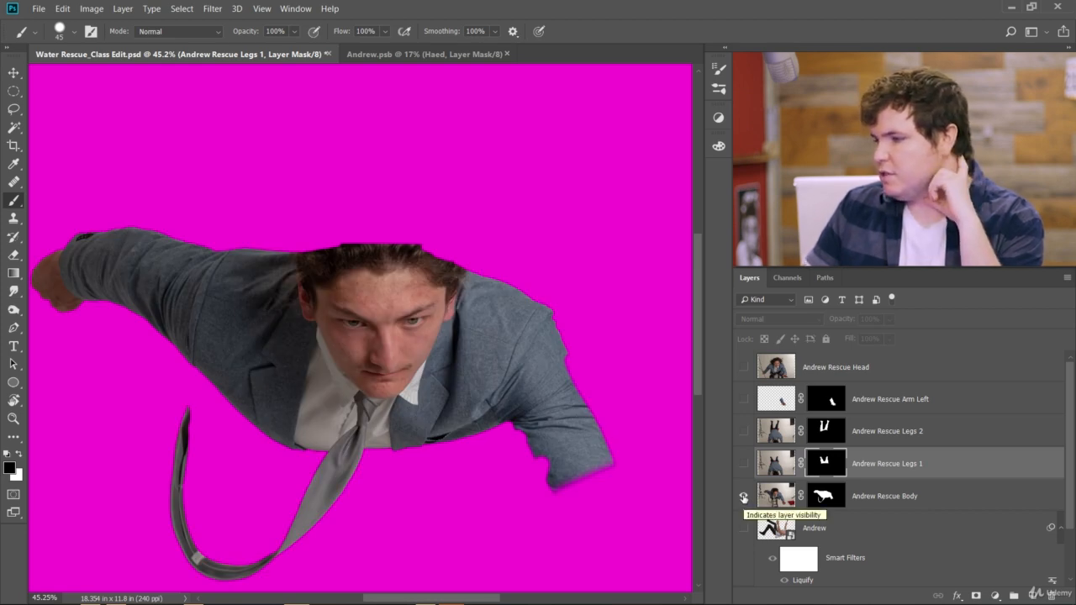
click(743, 497)
click(743, 443)
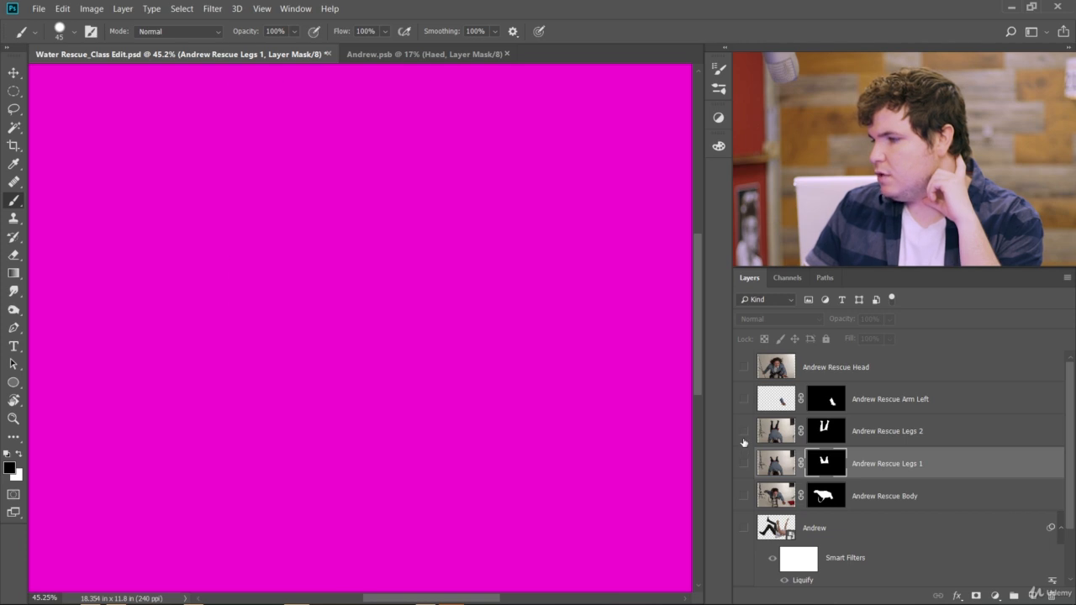
click(743, 404)
click(744, 400)
click(743, 368)
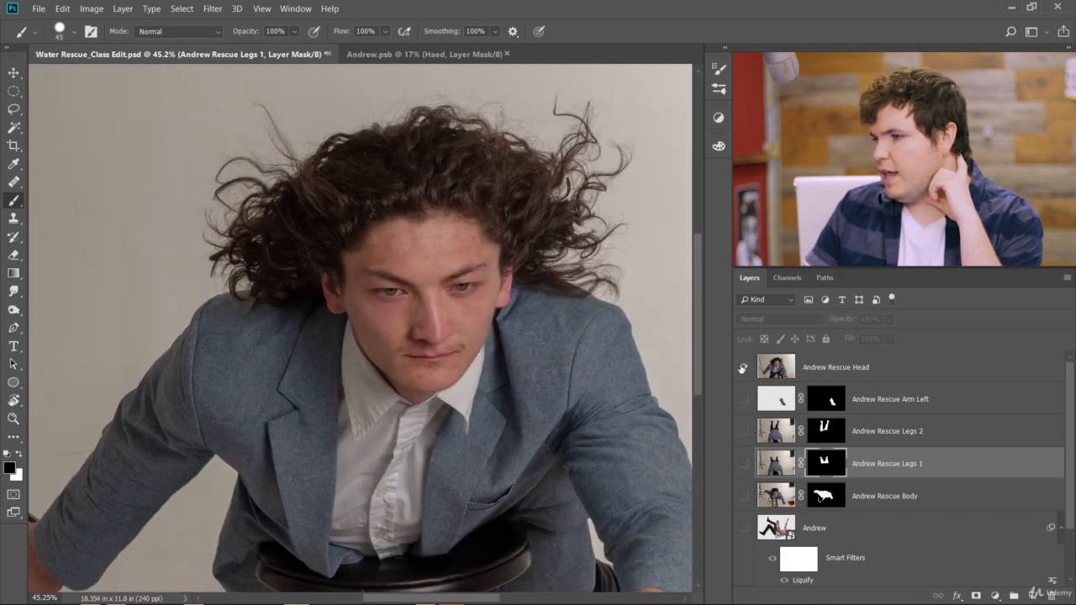
Start a Pen path on the outer edge of the ear on the image's left side and trace it down to the lobe
scroll(453, 359, down, 2)
scroll(432, 267, up, 2)
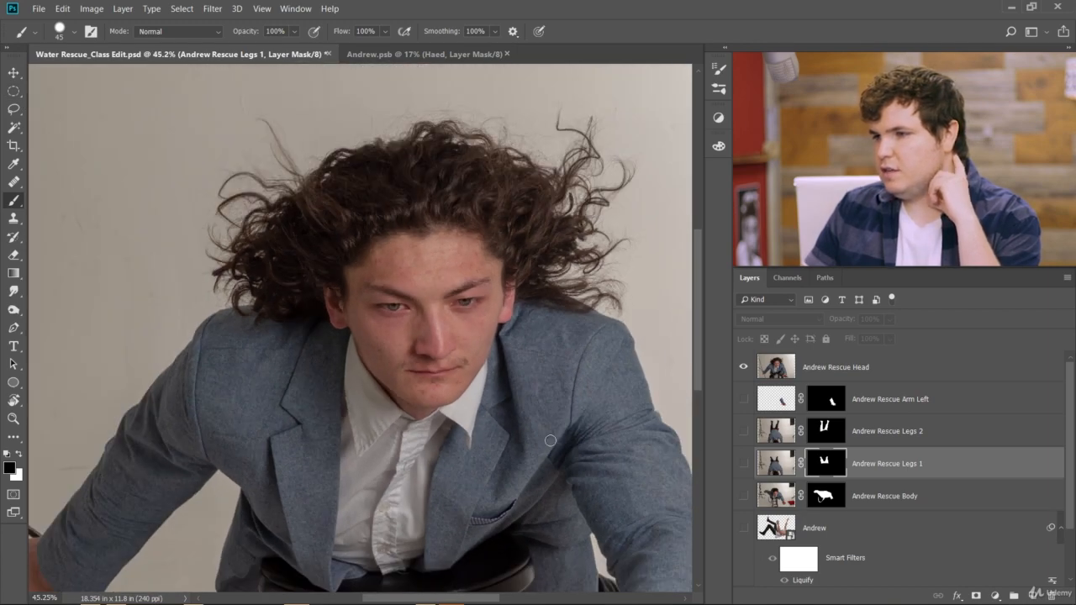
scroll(570, 350, down, 4)
drag(697, 288, 698, 273)
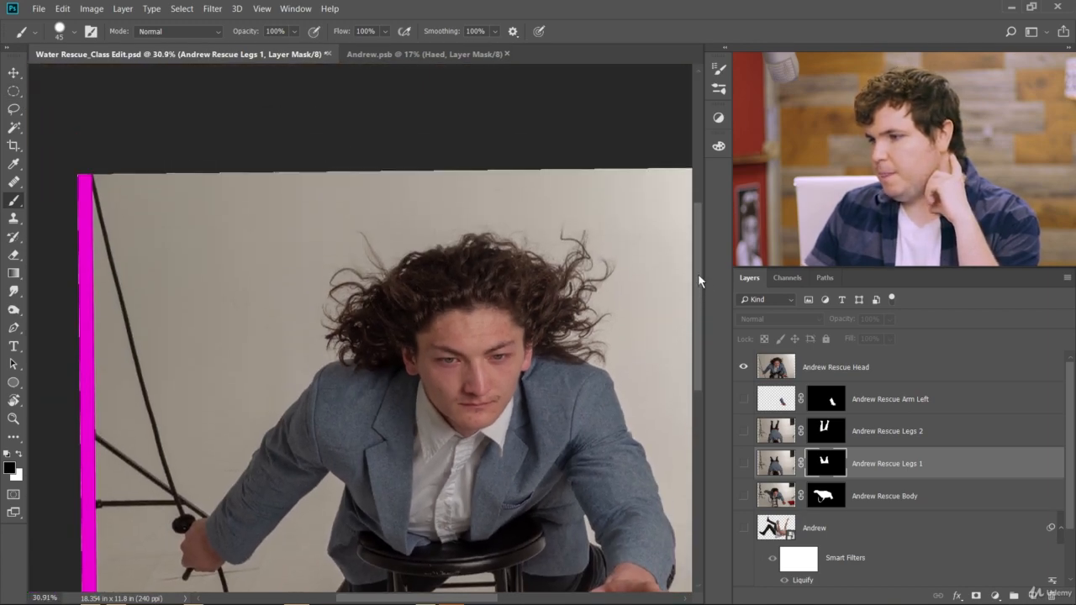
scroll(548, 355, up, 3)
scroll(564, 363, up, 6)
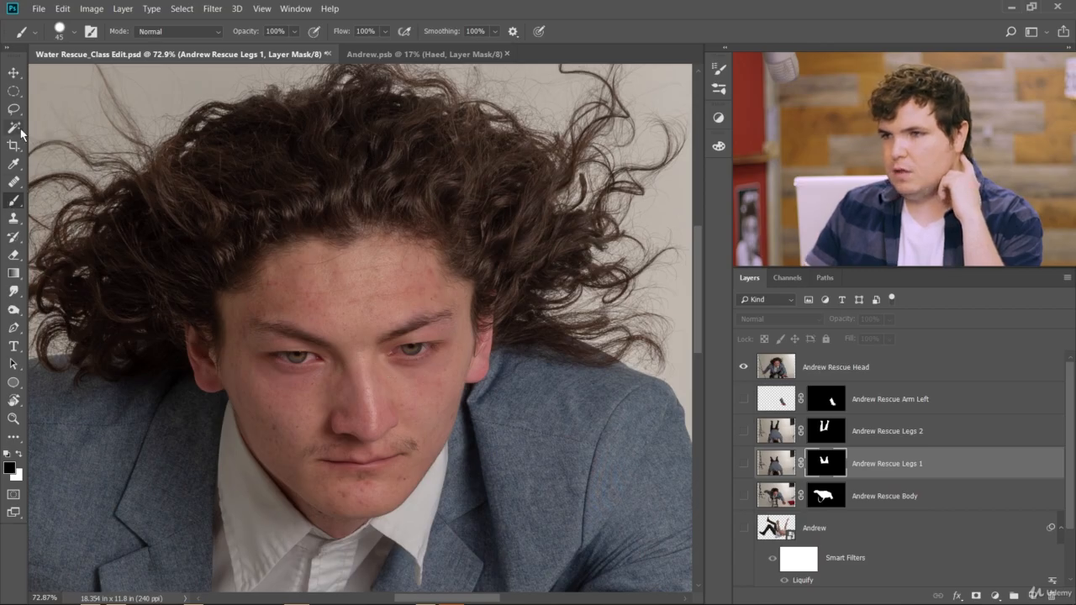
click(13, 328)
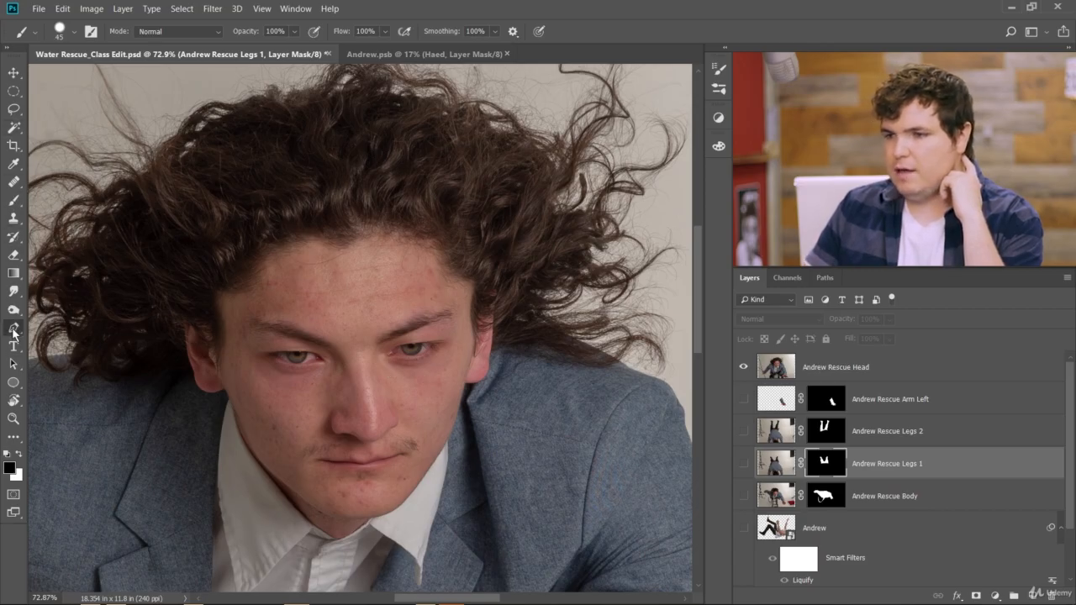
scroll(189, 383, up, 10)
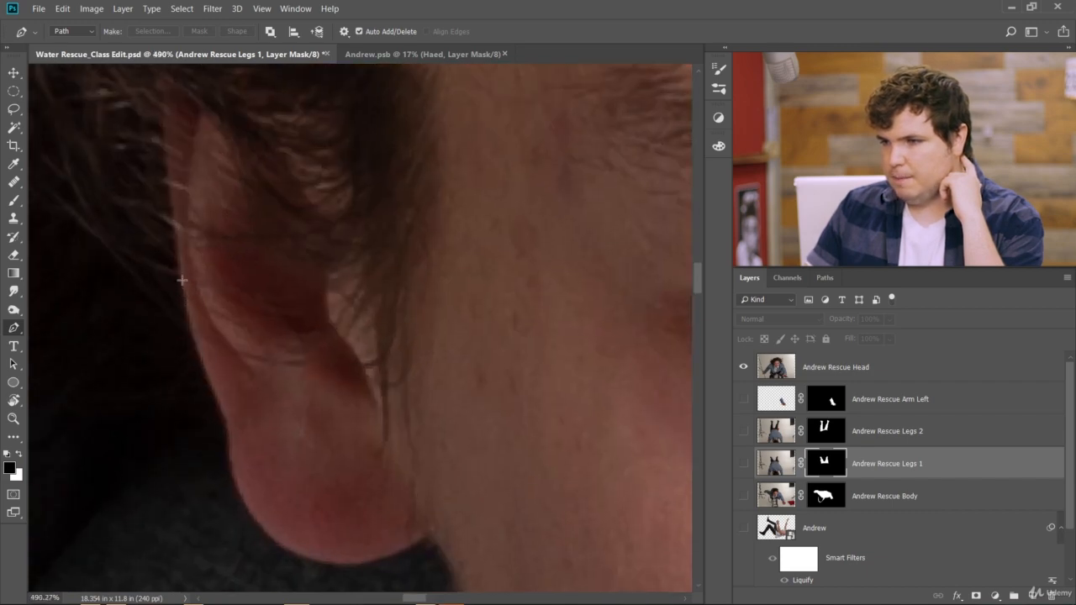
click(187, 298)
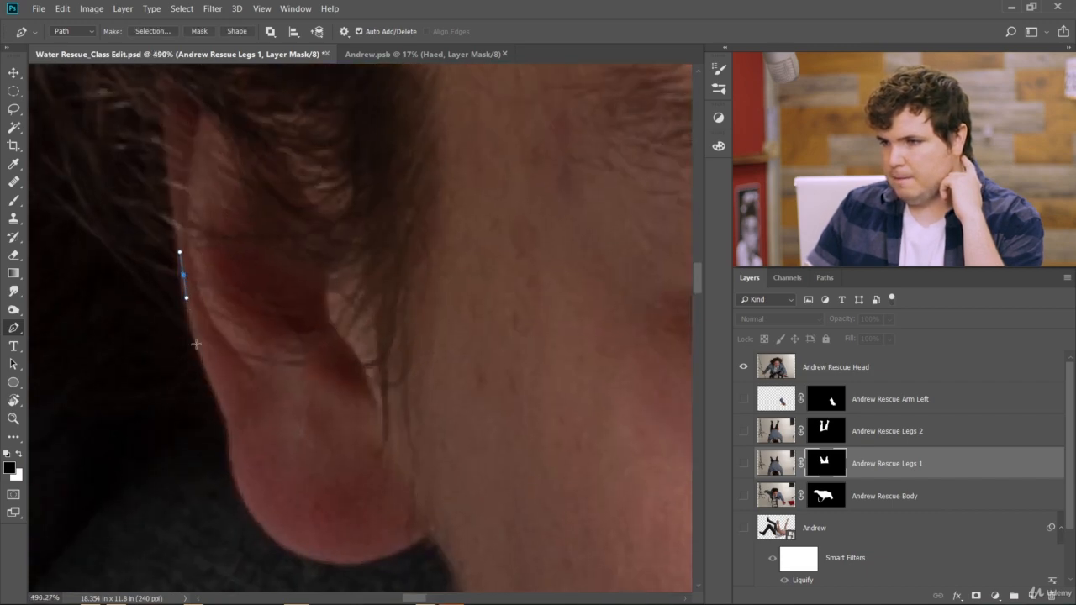
drag(206, 362, 212, 378)
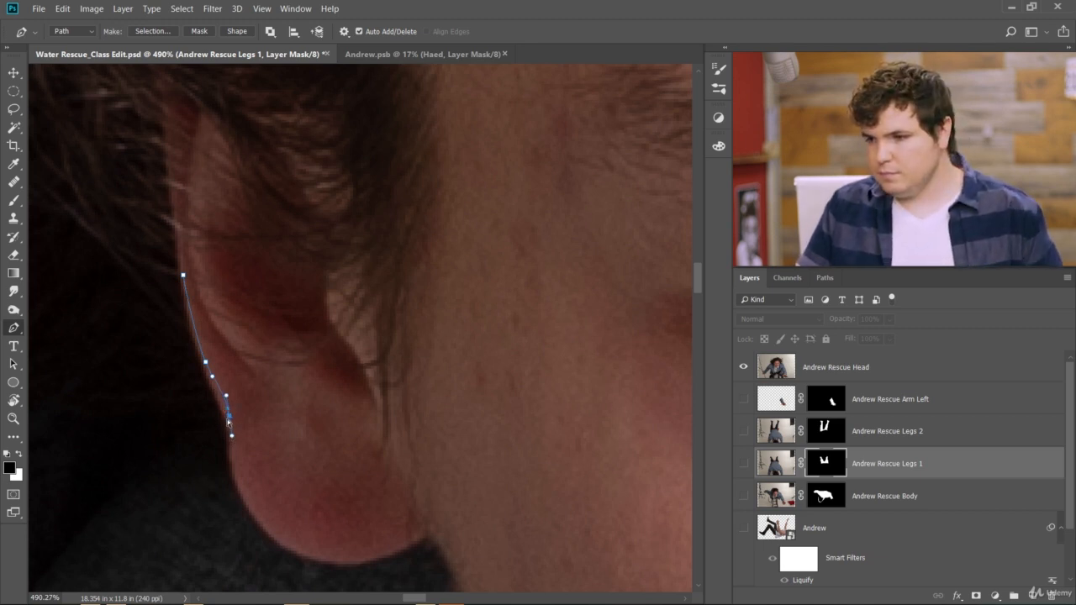
drag(230, 418, 230, 425)
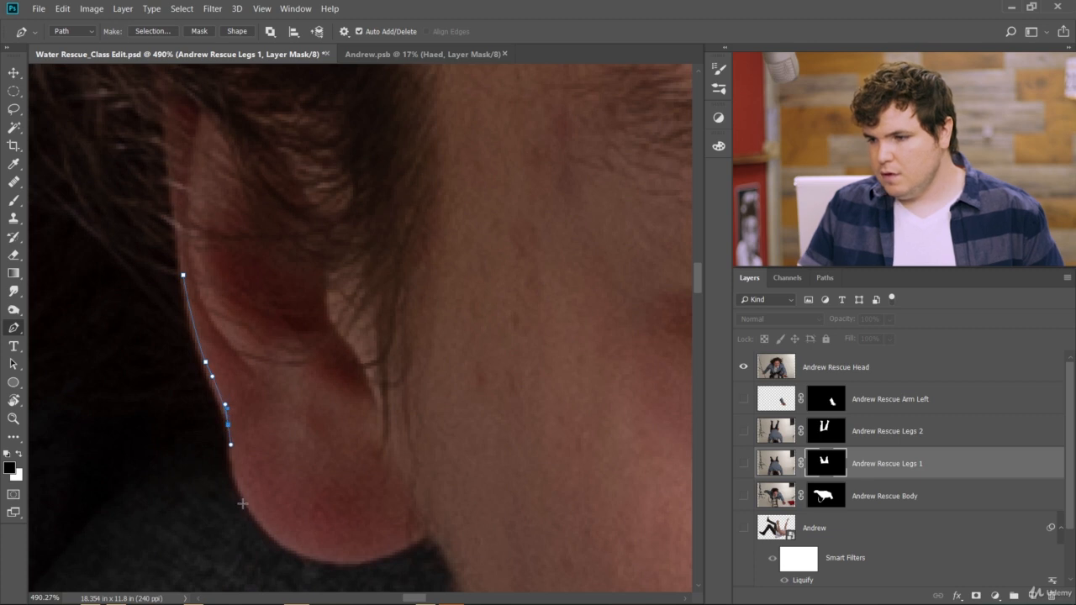
Curve the path around the earlobe to the cheek, adjusting the anchors and handles and undoing one misplaced point
drag(264, 523, 301, 560)
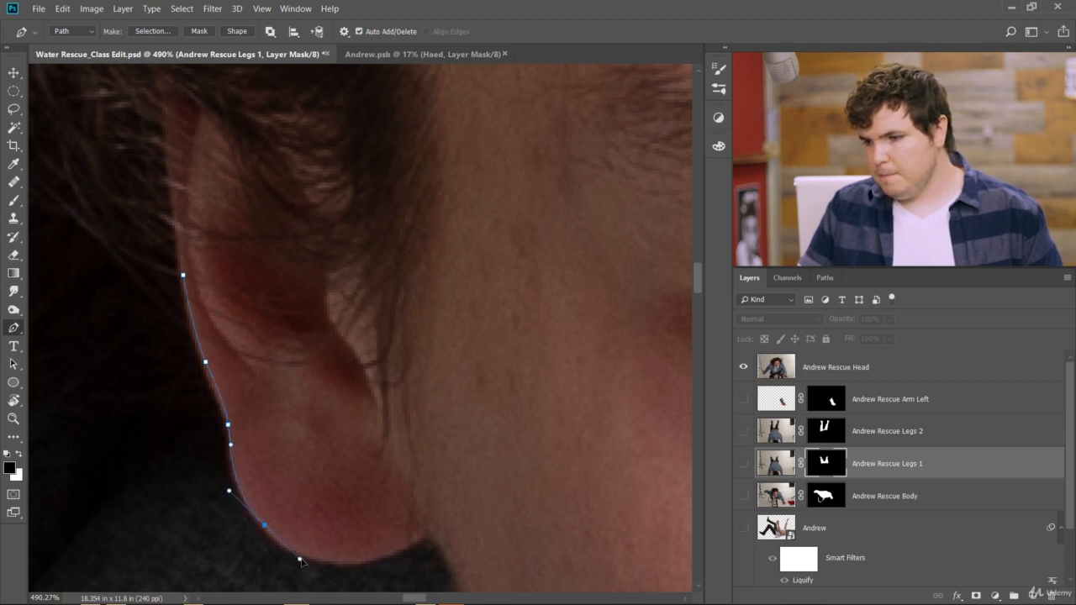
drag(378, 556, 403, 549)
drag(297, 555, 295, 565)
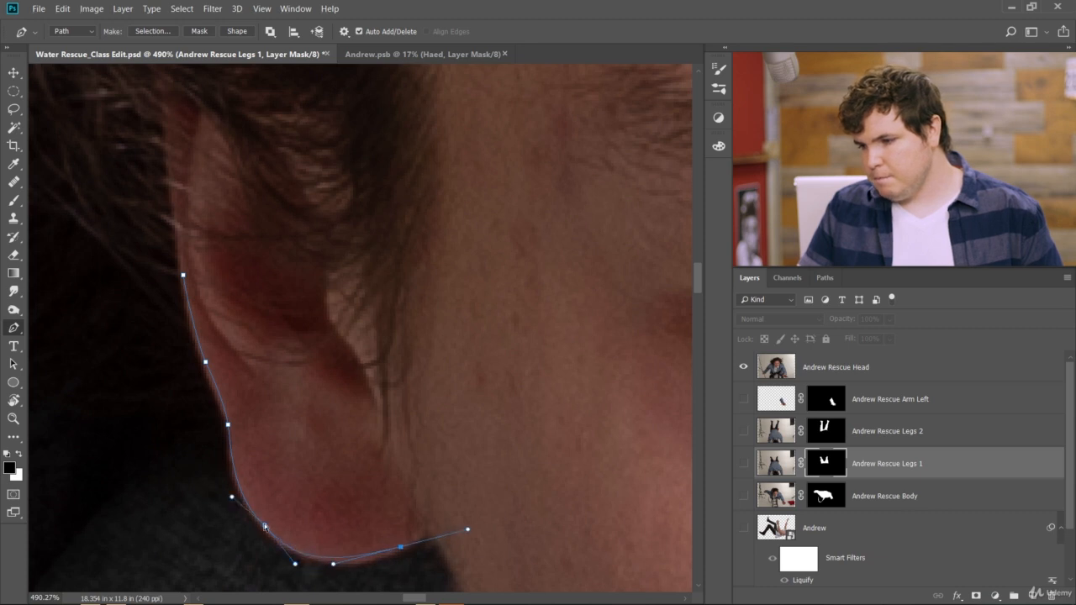
drag(265, 526, 268, 527)
click(427, 531)
key(ctrl+z)
click(427, 528)
drag(466, 531, 445, 538)
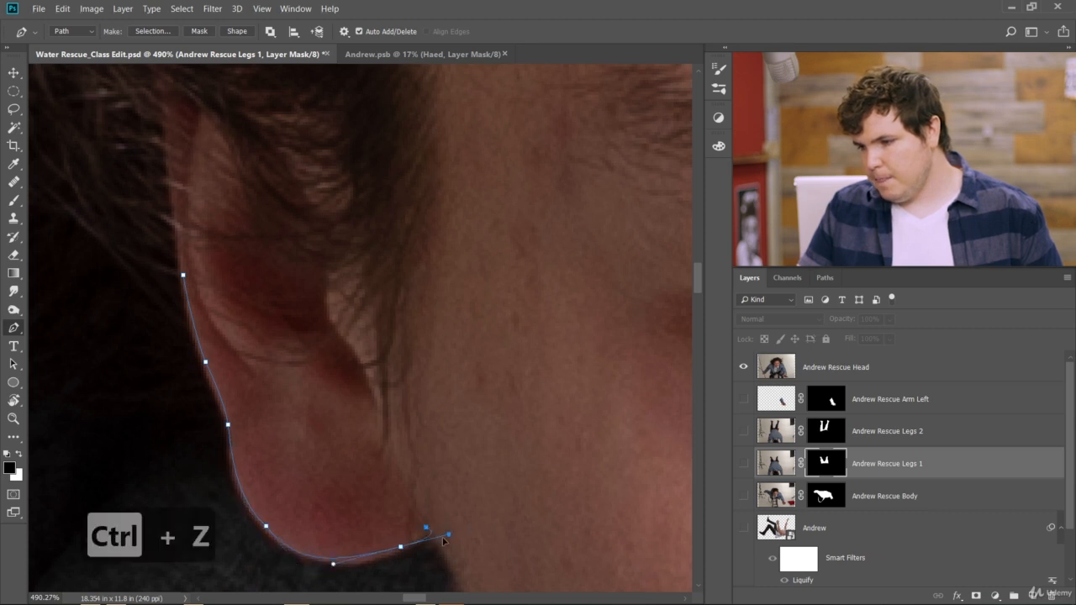
Continue the path from the earlobe down the jawline and along the underside of the chin
scroll(441, 531, down, 5)
click(451, 549)
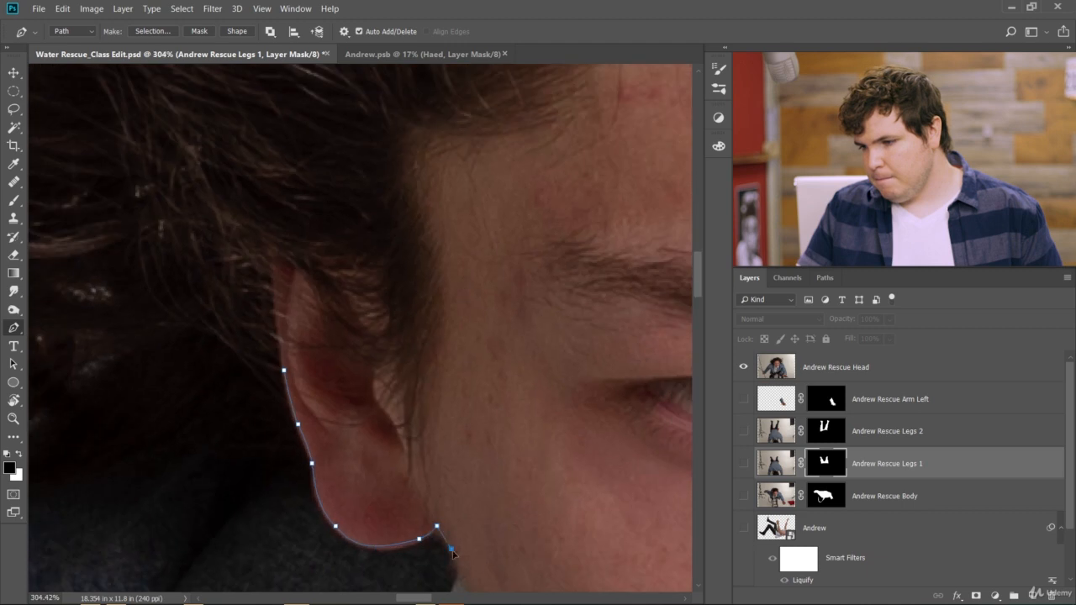
scroll(459, 564, down, 15)
scroll(334, 315, up, 12)
drag(270, 252, 273, 254)
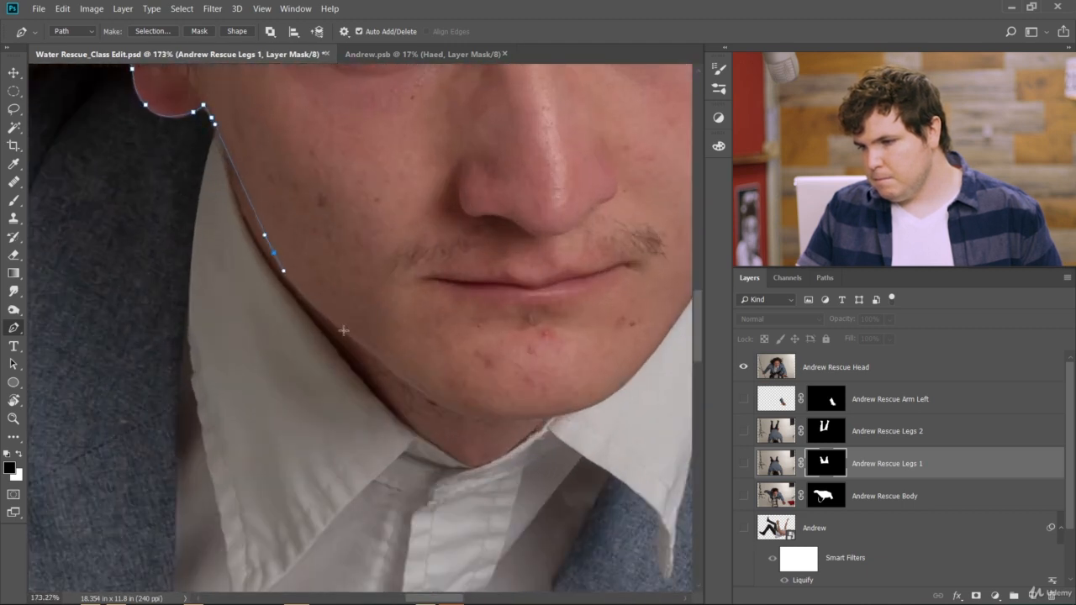
drag(330, 320, 355, 337)
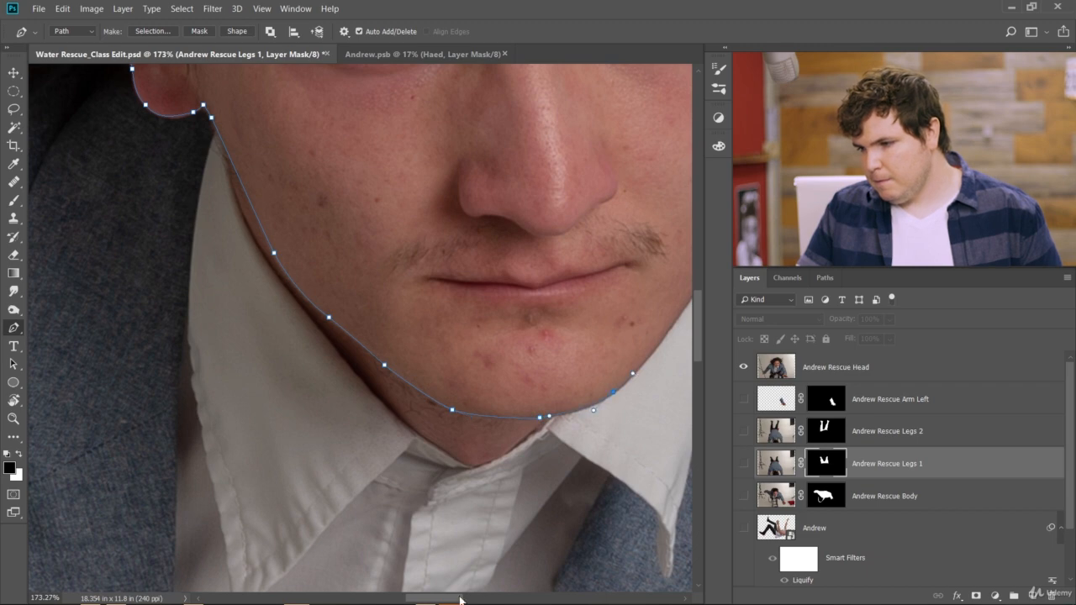
scroll(622, 416, up, 14)
drag(370, 404, 373, 398)
scroll(376, 402, down, 15)
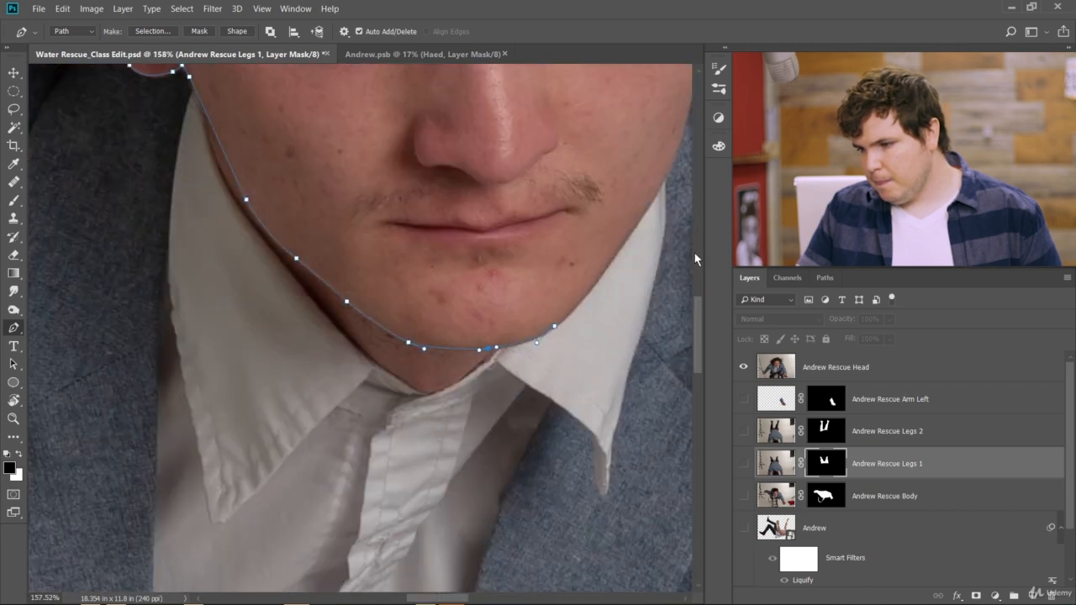
Trace the path up the opposite jaw, past the shirt collar, to where the cheek meets the other earlobe
scroll(655, 274, up, 6)
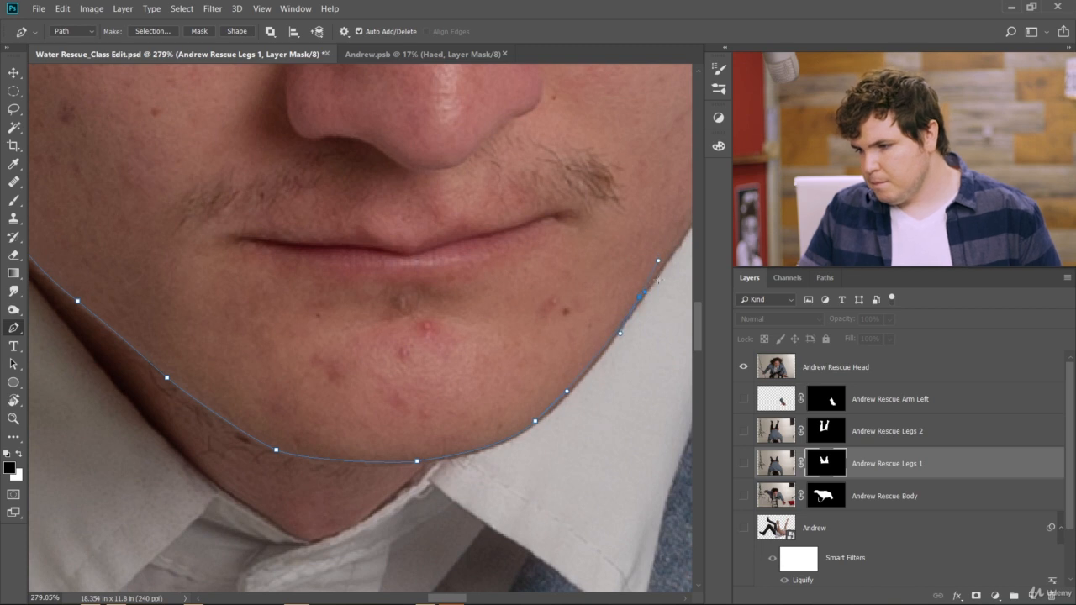
scroll(479, 140, down, 4)
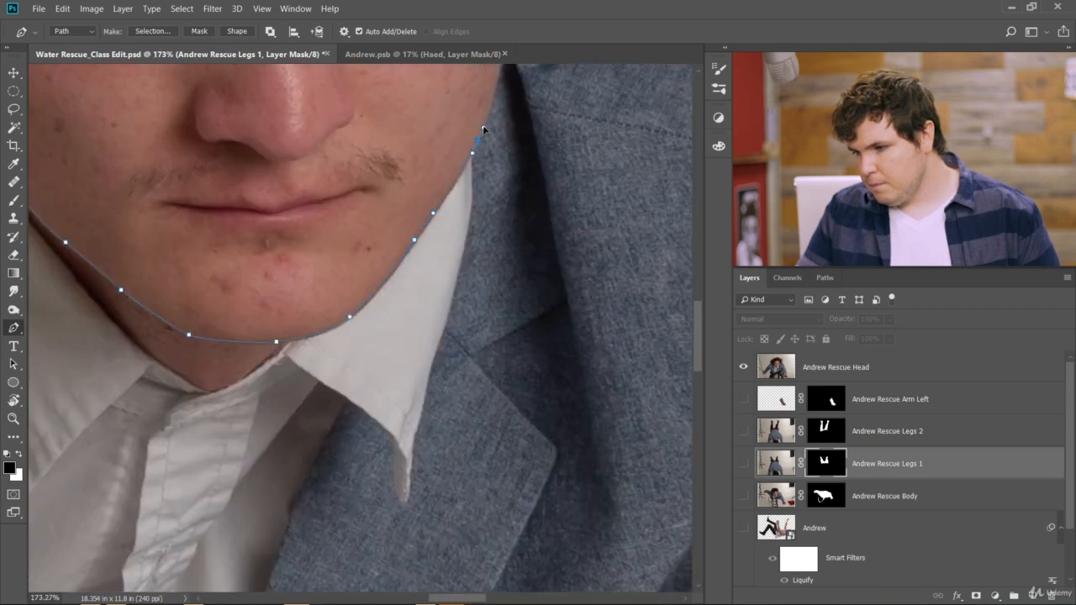
scroll(505, 277, up, 5)
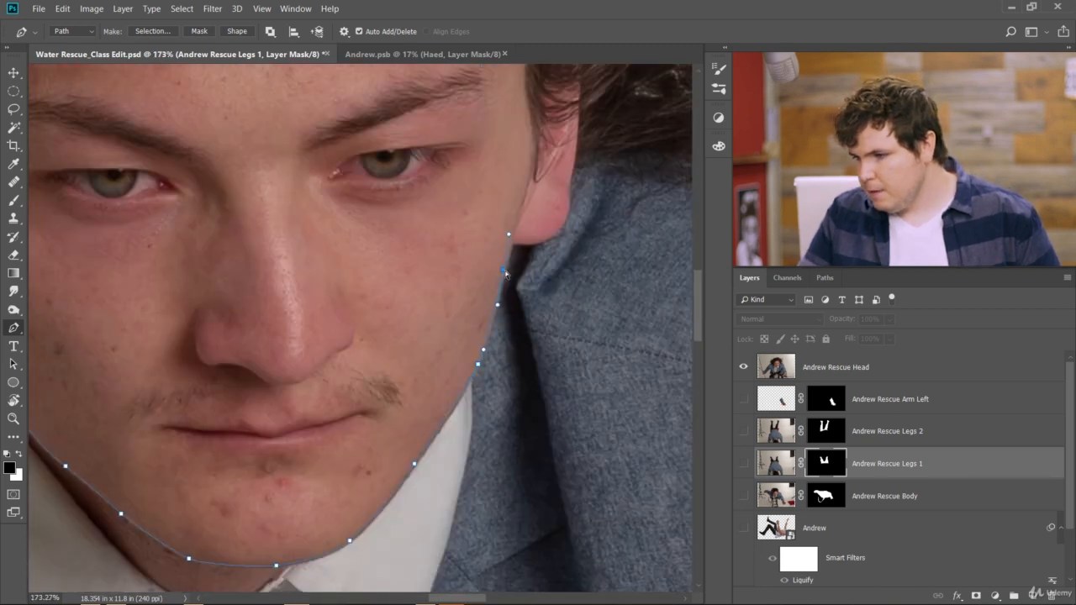
scroll(513, 247, up, 7)
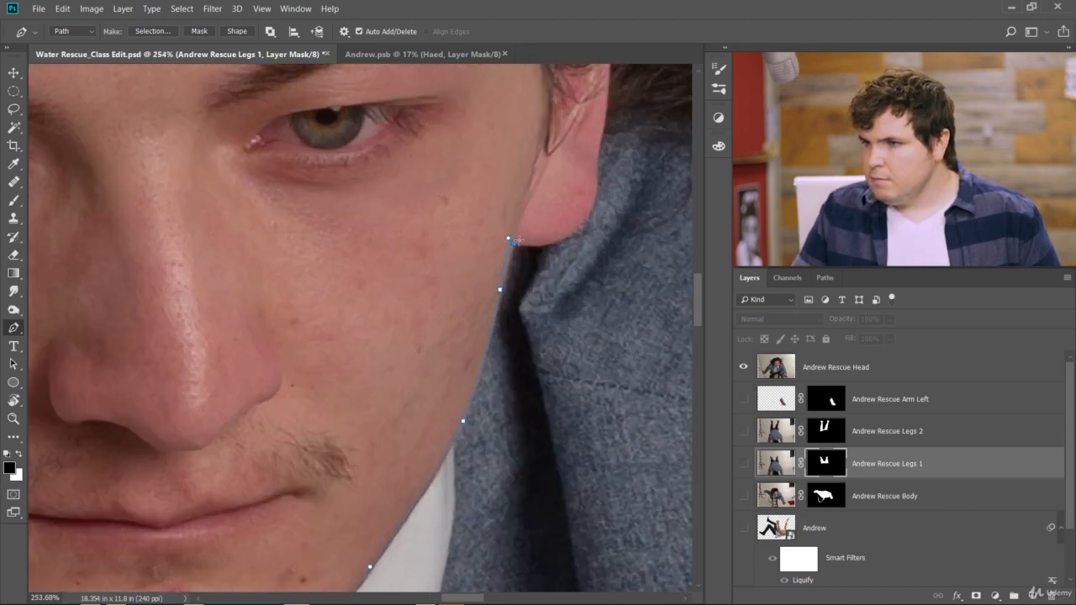
Trace the path around the second earlobe and up the outer edge of that ear to the hair
click(598, 233)
scroll(593, 252, down, 10)
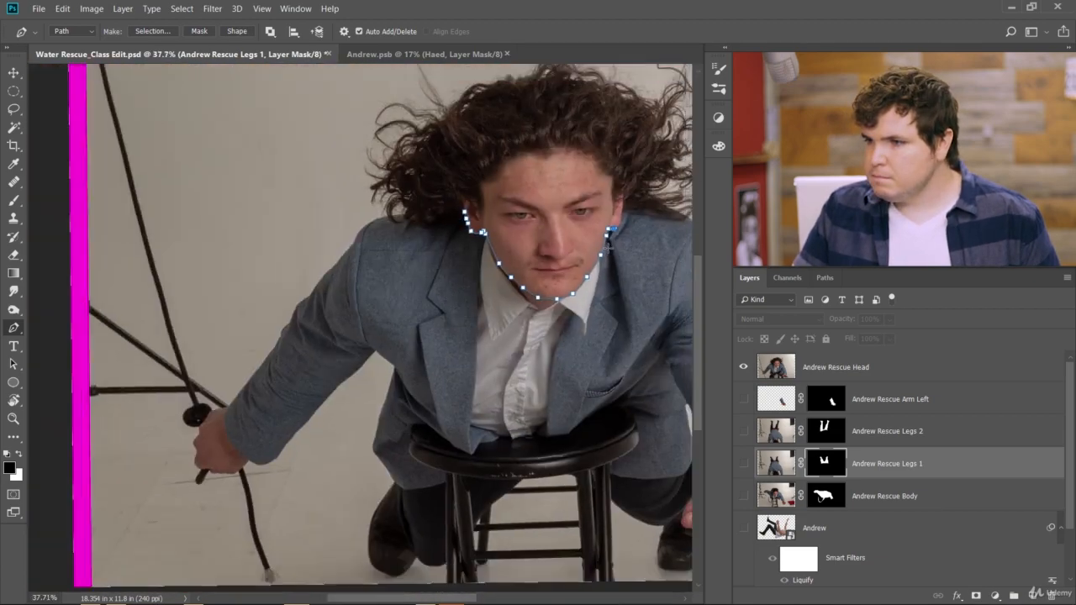
scroll(475, 375, up, 4)
scroll(446, 328, up, 3)
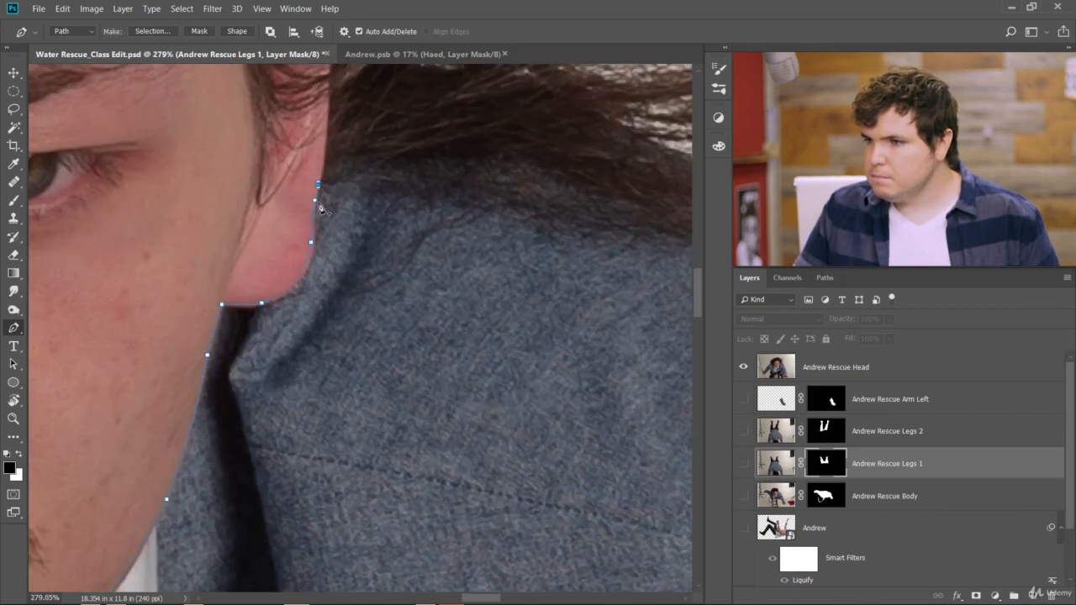
Extend the path across the shoulder, loop it loosely around all the flying hair and close it at the first ear
scroll(322, 208, down, 4)
drag(485, 286, 602, 320)
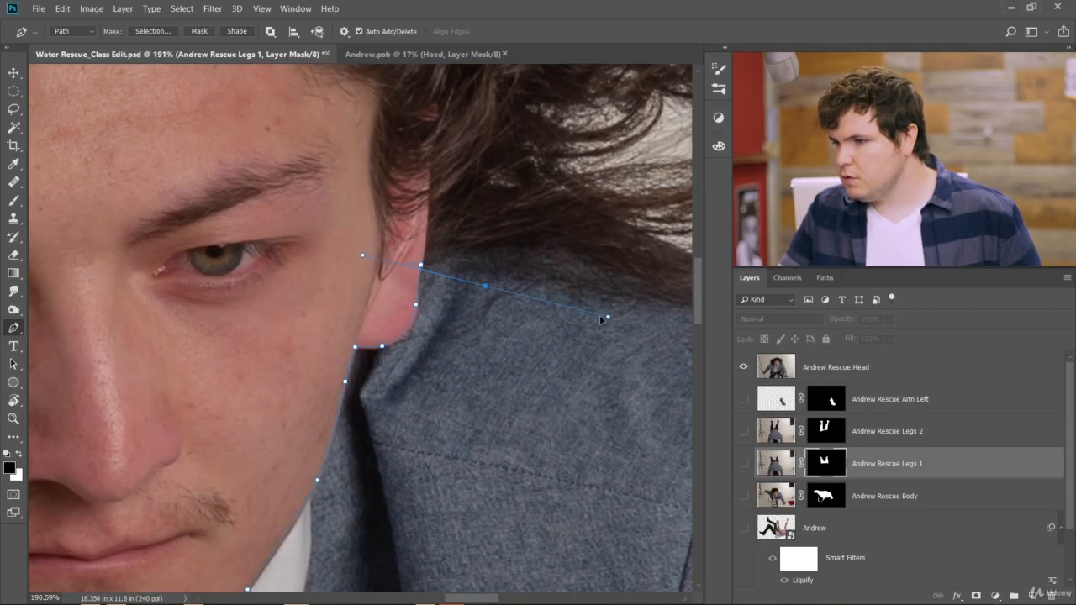
drag(363, 256, 463, 285)
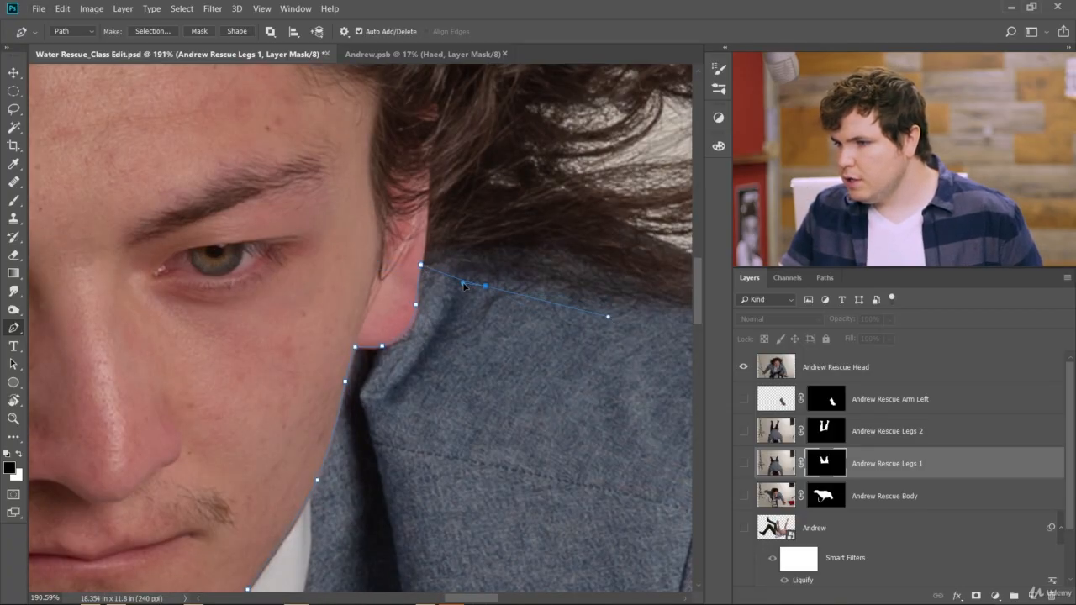
scroll(474, 289, down, 6)
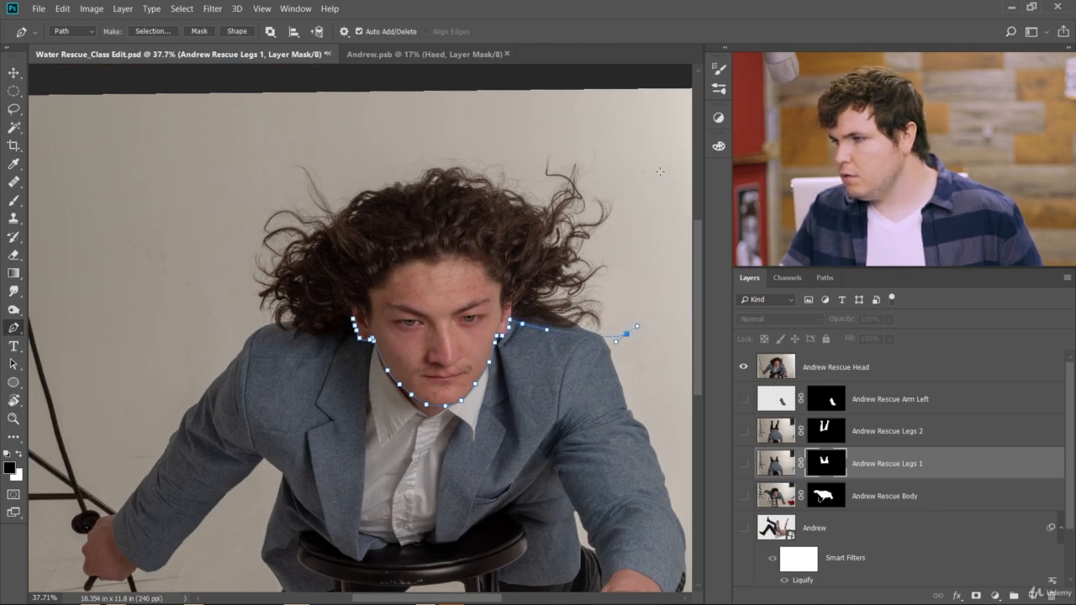
drag(660, 172, 647, 152)
drag(391, 109, 362, 115)
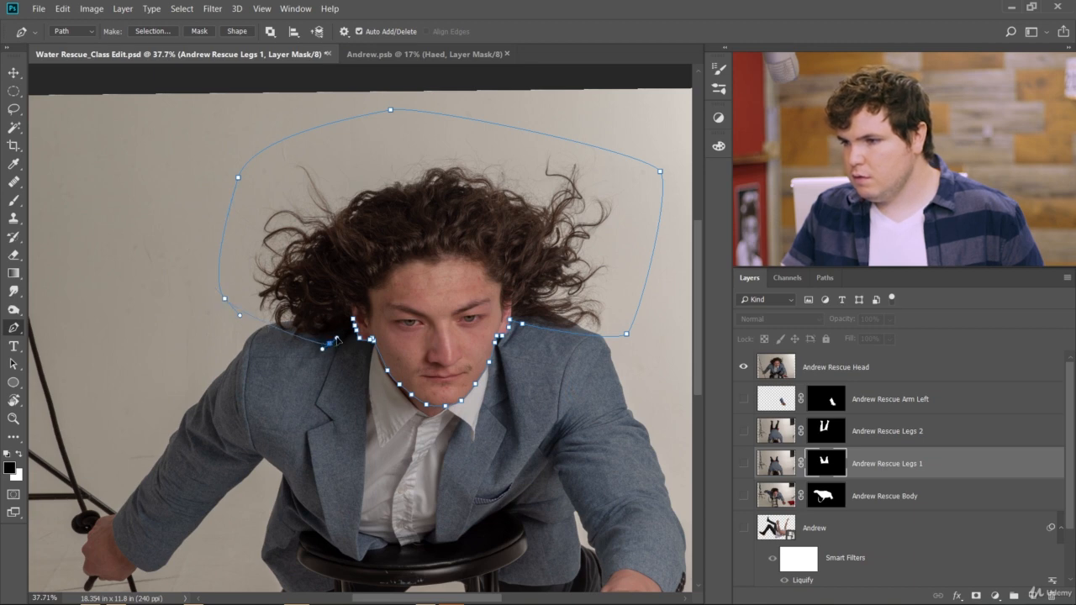
scroll(362, 364, up, 10)
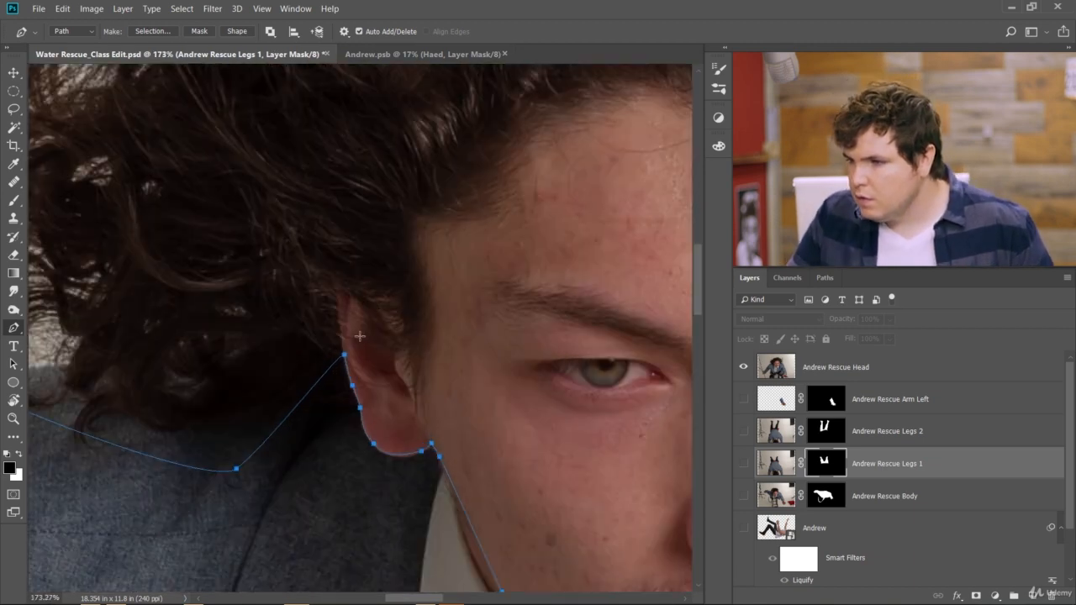
Convert the path to a selection with a 0.4 px feather and apply it as a layer mask on the Rescue Head layer
scroll(352, 396, down, 11)
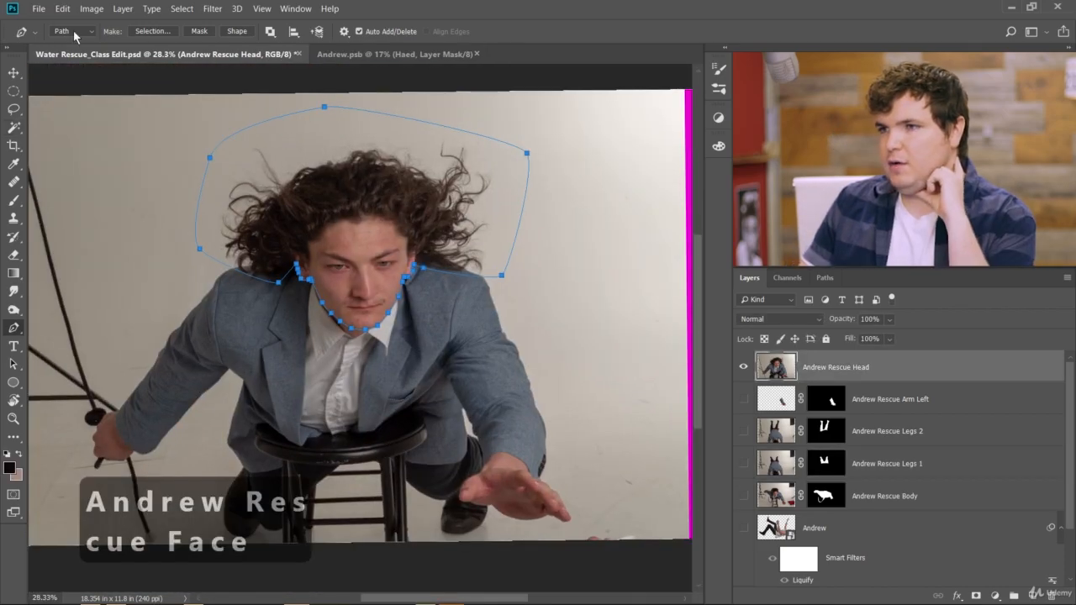
click(152, 31)
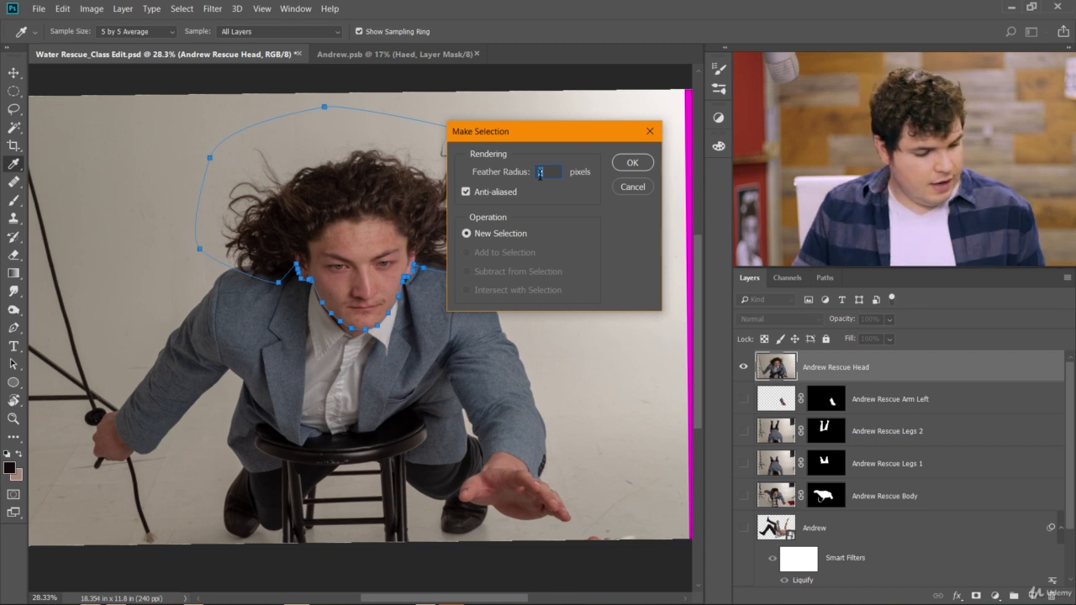
key(BackSpace)
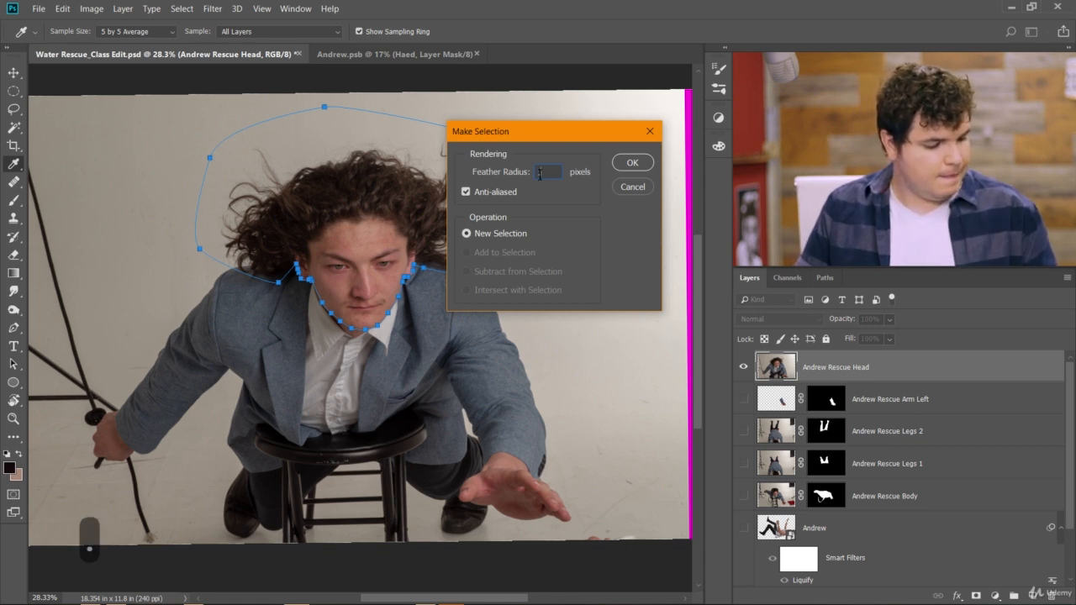
text(4)
click(633, 162)
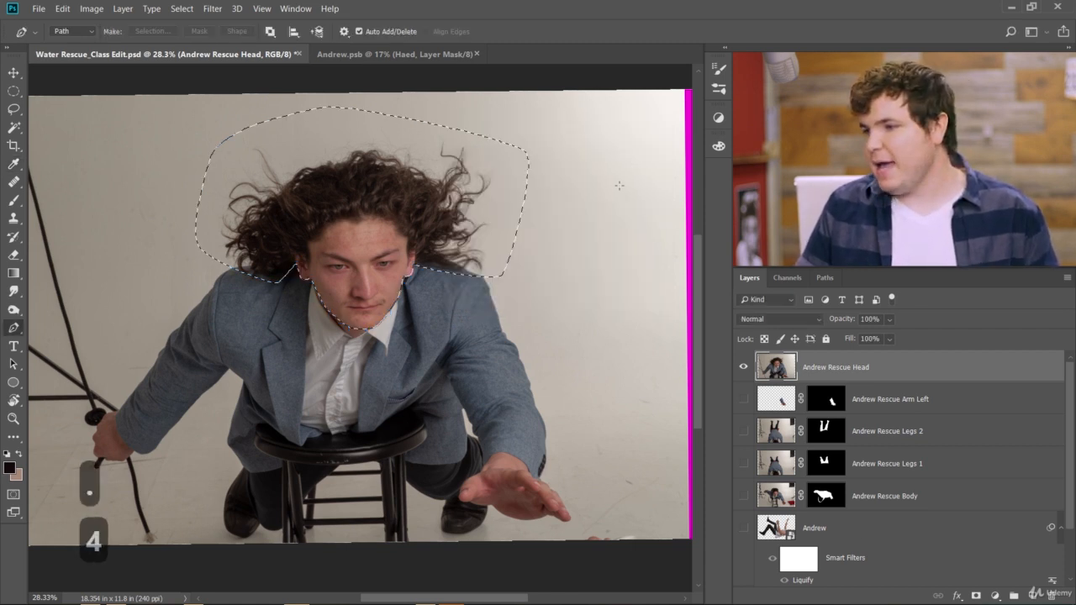
click(975, 596)
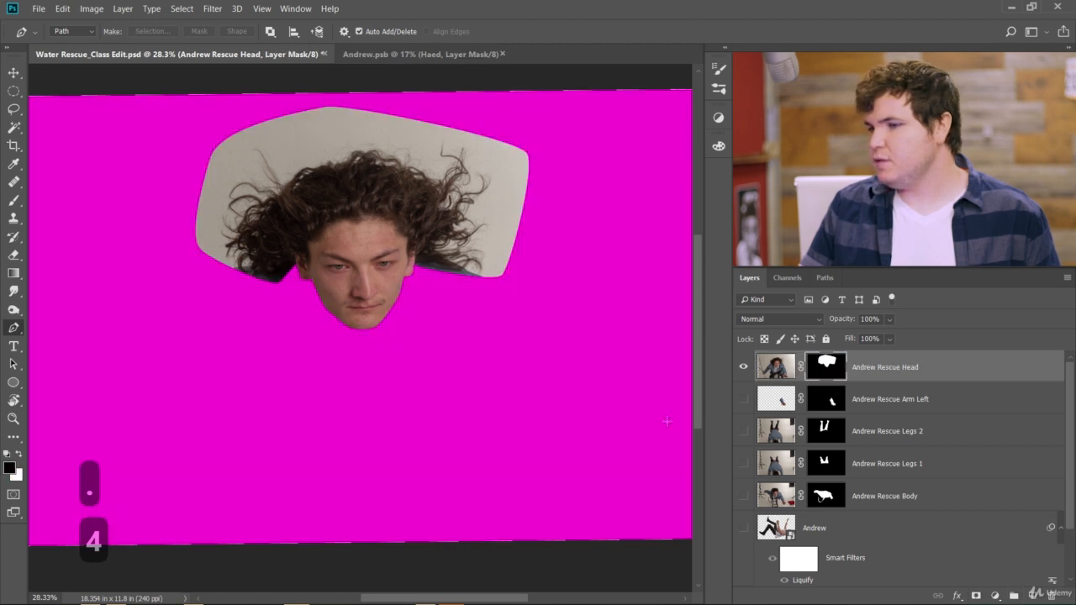
Show the Rescue Body layer beneath the masked head and target the head layer's image instead of its mask
scroll(446, 245, up, 10)
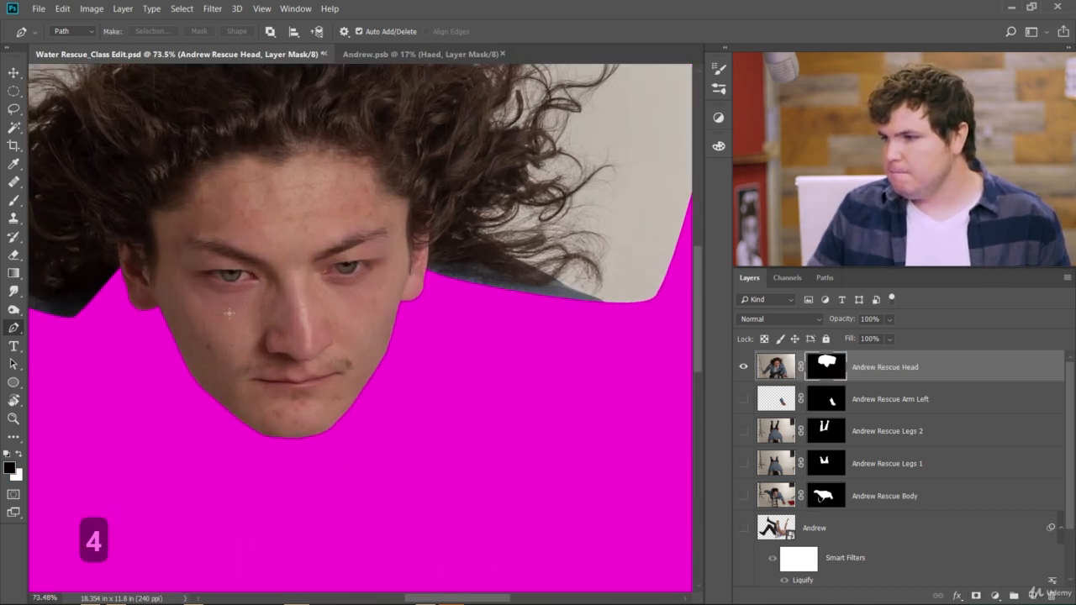
scroll(229, 312, down, 6)
scroll(432, 232, up, 1)
scroll(432, 232, up, 2)
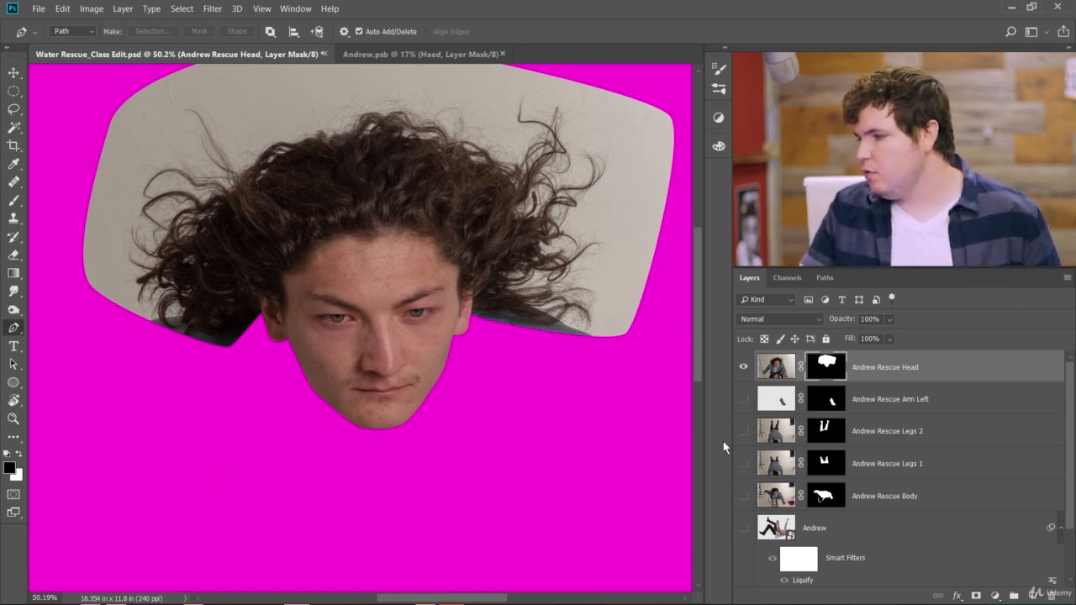
click(743, 496)
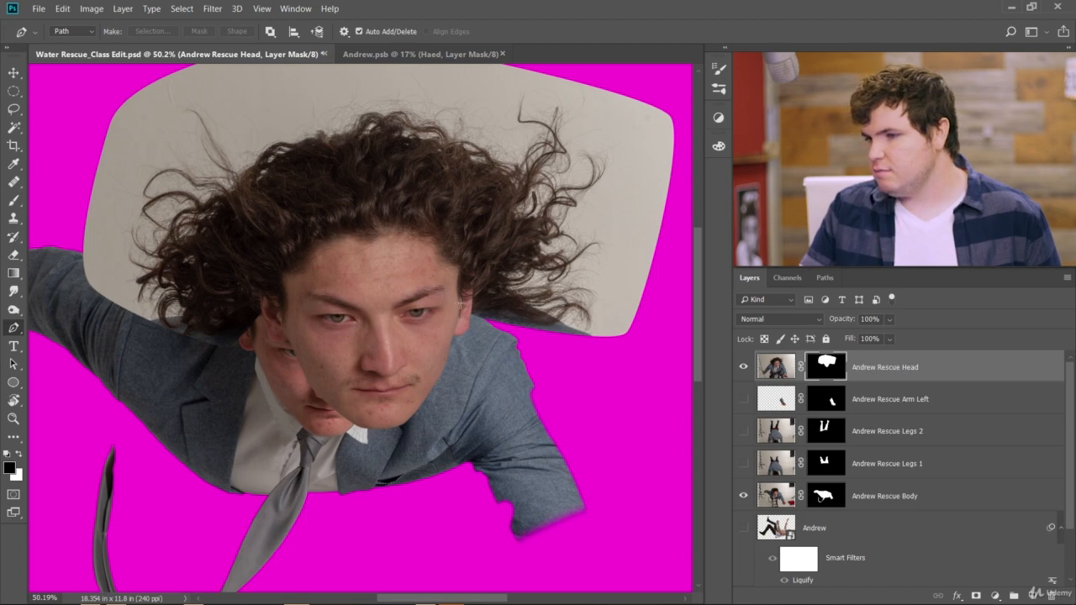
scroll(364, 310, down, 6)
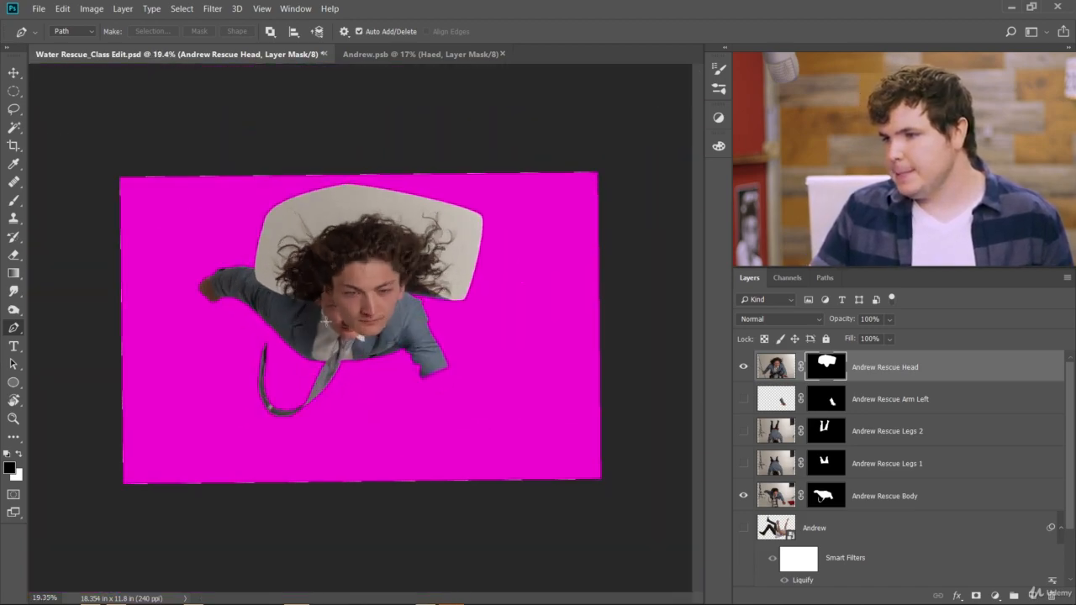
scroll(326, 321, up, 3)
key(ctrl+2)
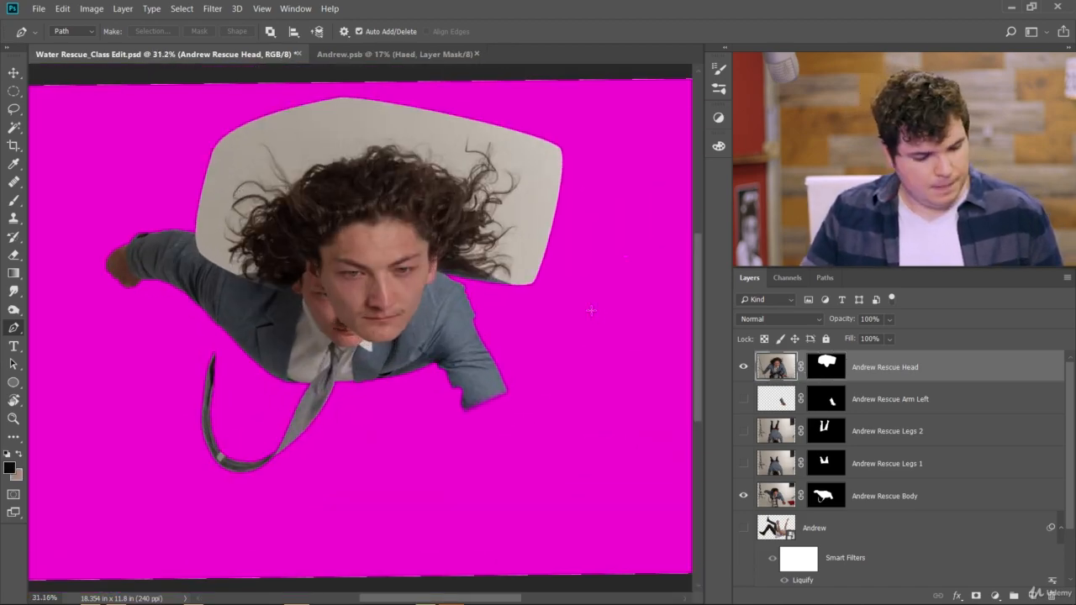
Move the cut-out head off the body's face and lower the head layer's opacity to 56%
key(v)
drag(446, 227, 555, 209)
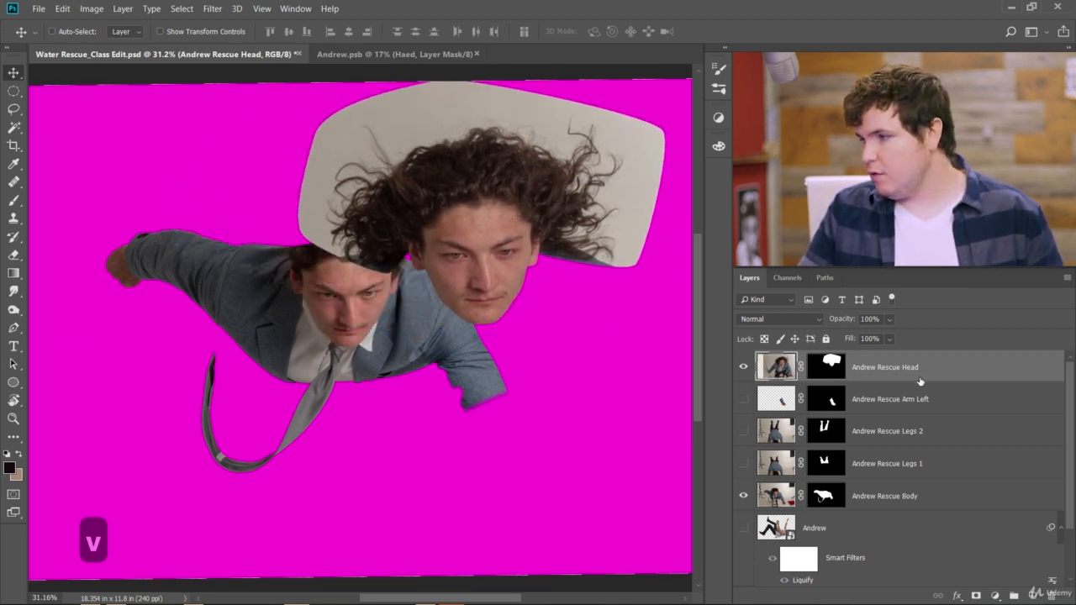
drag(845, 323, 660, 320)
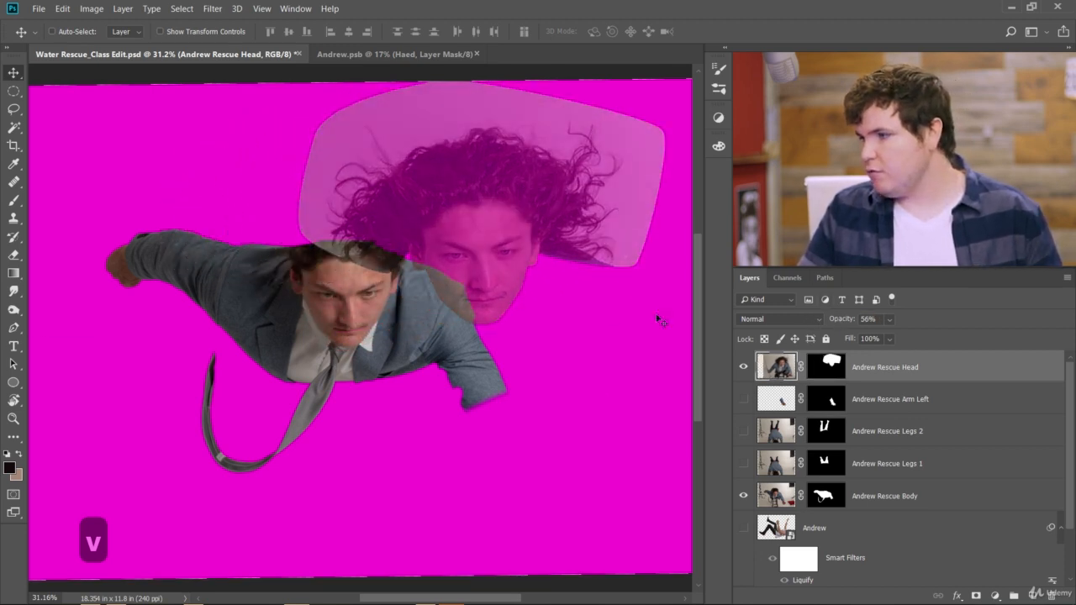
Transform the head layer, scaling it to 84.14% and placing it over the body's original face
drag(453, 236, 400, 252)
key(ctrl+t)
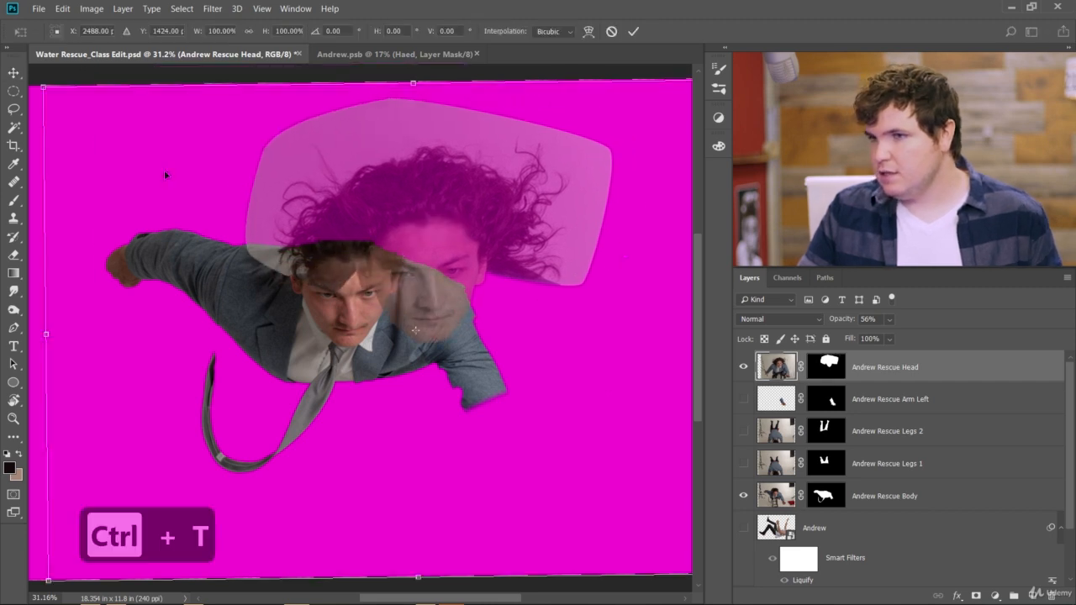
drag(43, 88, 160, 163)
drag(508, 319, 384, 308)
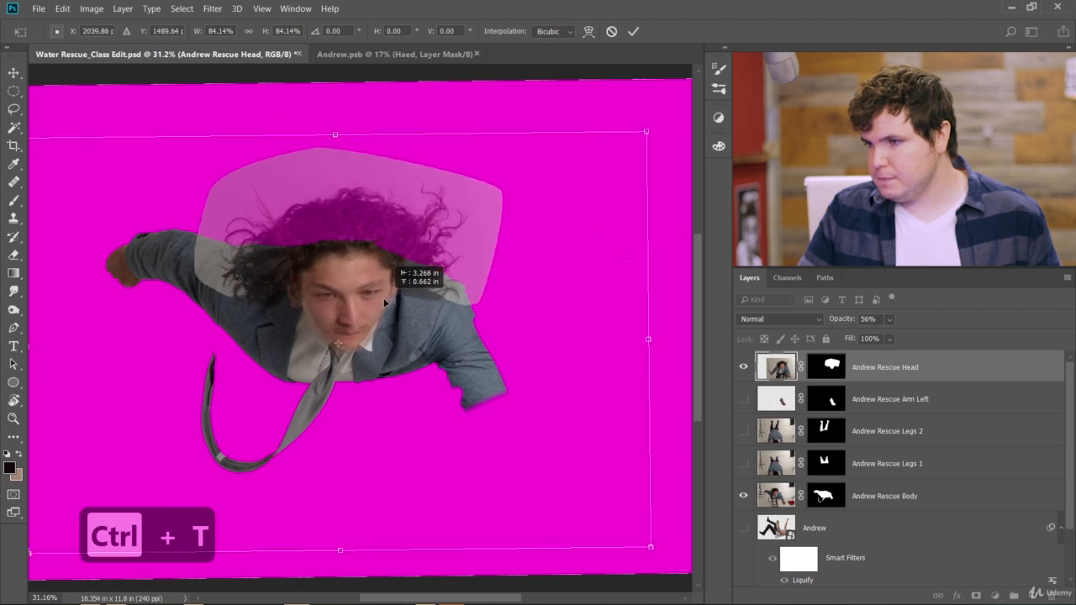
scroll(384, 307, up, 3)
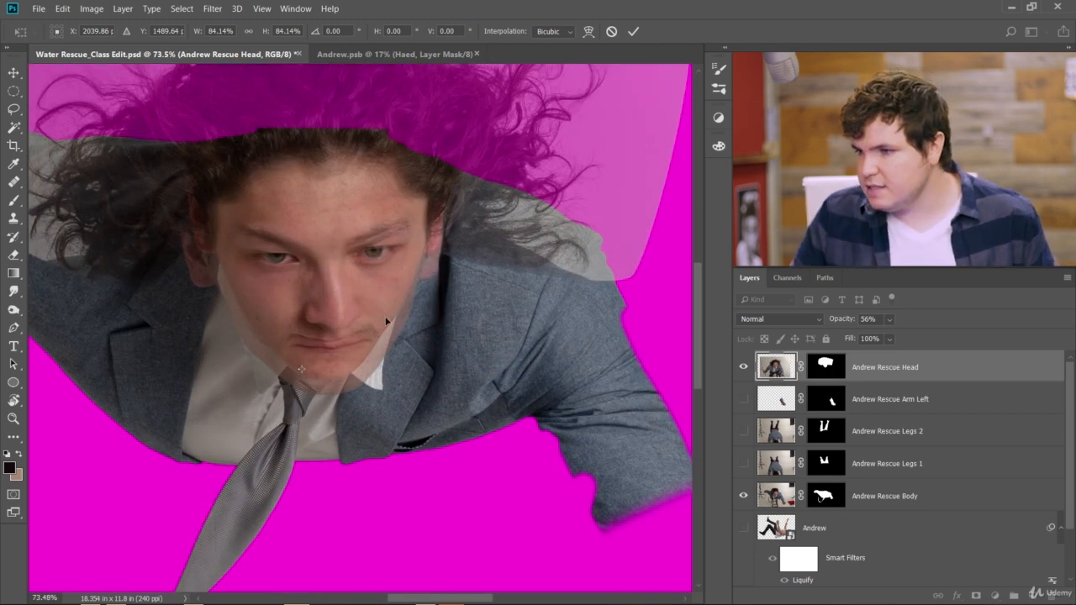
scroll(378, 328, down, 4)
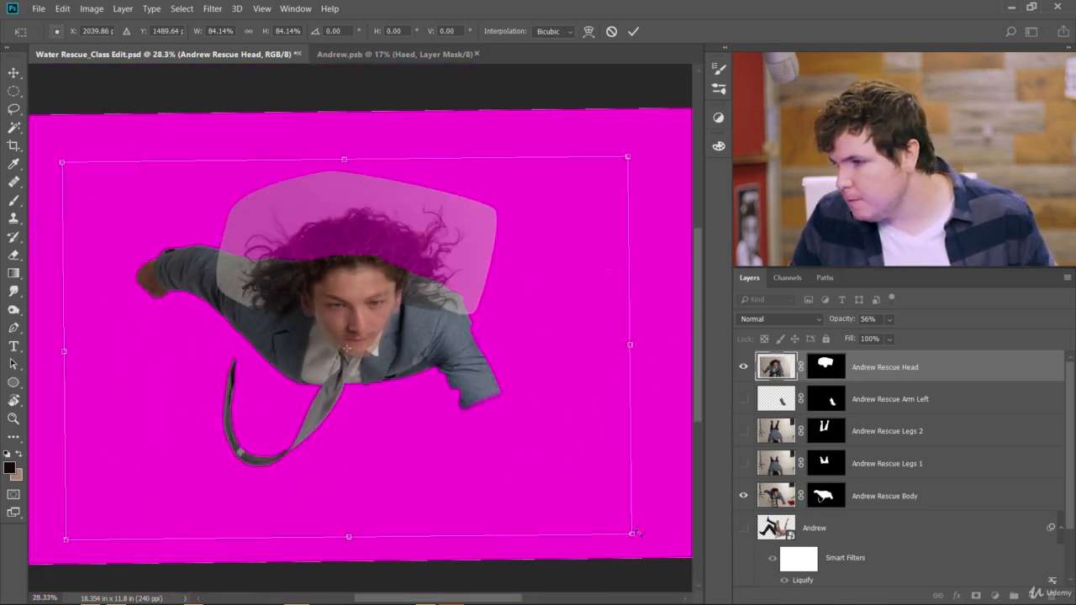
Shrink the head to 74.74% and realign it over the body's original face
drag(637, 533, 620, 504)
drag(336, 353, 360, 368)
scroll(360, 368, up, 3)
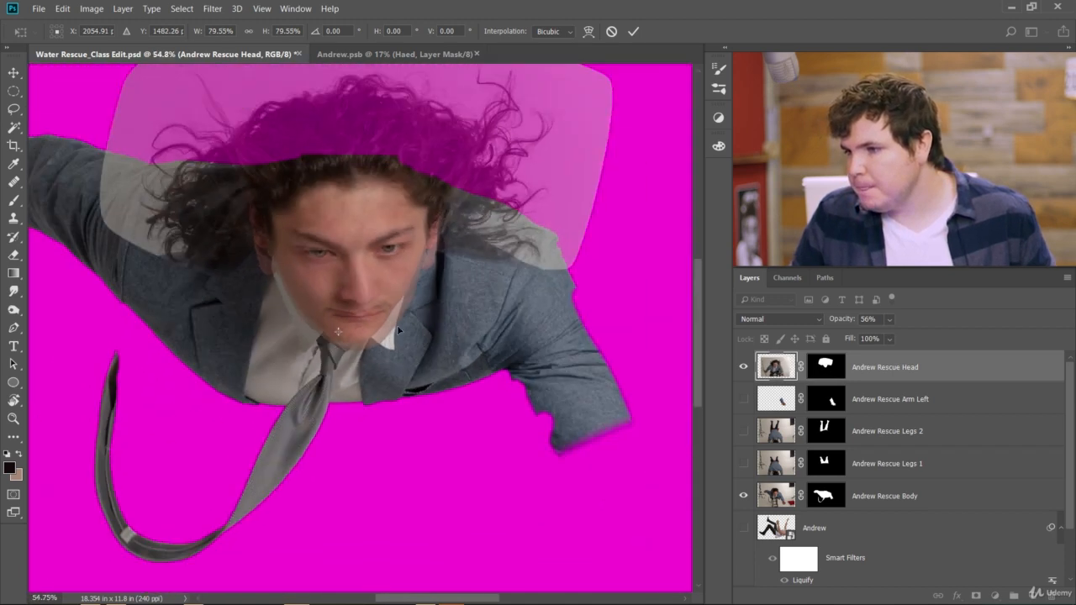
scroll(397, 330, down, 3)
drag(544, 467, 519, 451)
scroll(237, 288, up, 4)
scroll(278, 301, up, 2)
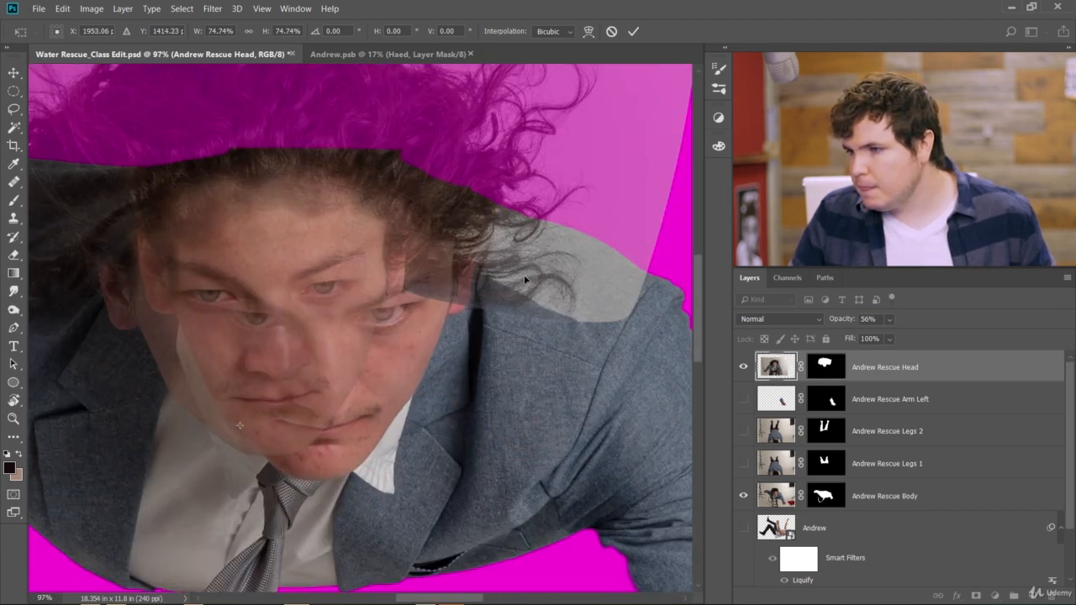
drag(529, 276, 577, 306)
Nudge the semi-transparent head slightly to line up its features with the face underneath
scroll(562, 322, down, 2)
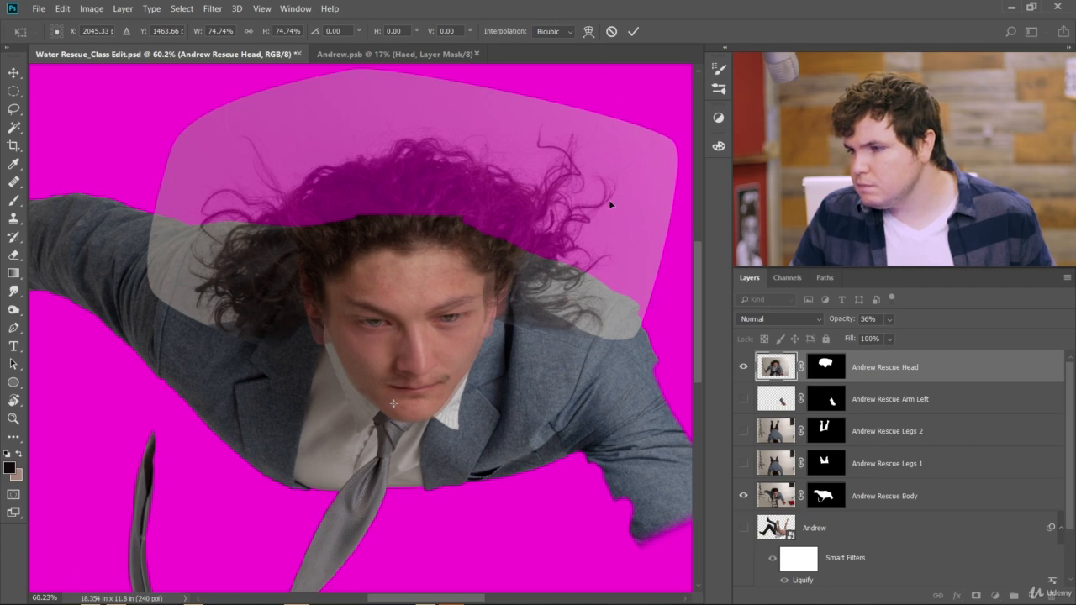
scroll(529, 338, down, 1)
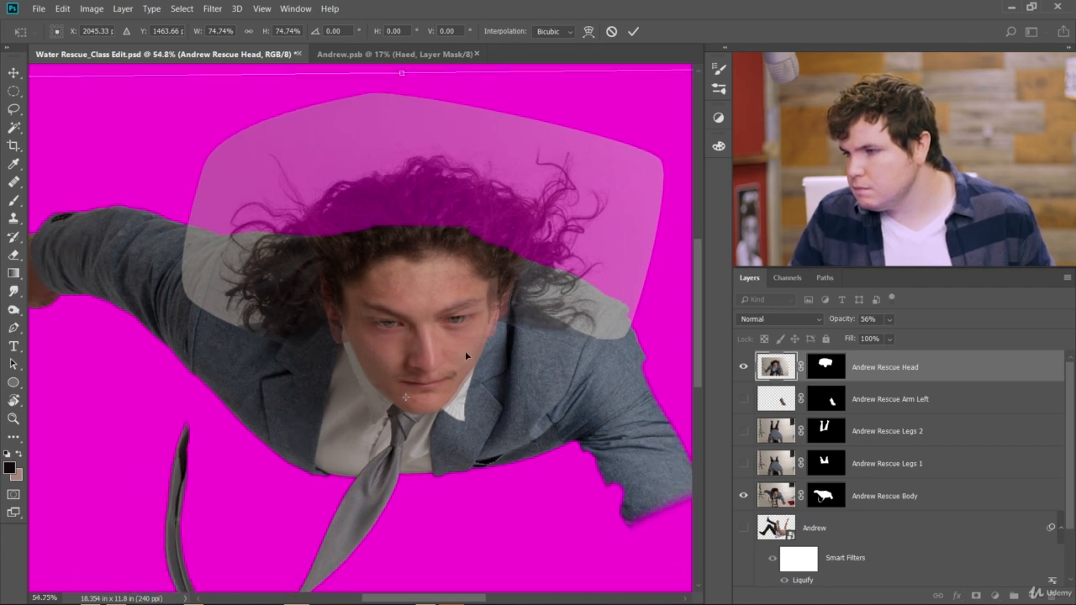
scroll(465, 351, up, 6)
mouse_move(430, 324)
mouse_down()
mouse_move(428, 341)
mouse_move(443, 329)
mouse_up()
scroll(445, 333, down, 5)
scroll(447, 338, down, 3)
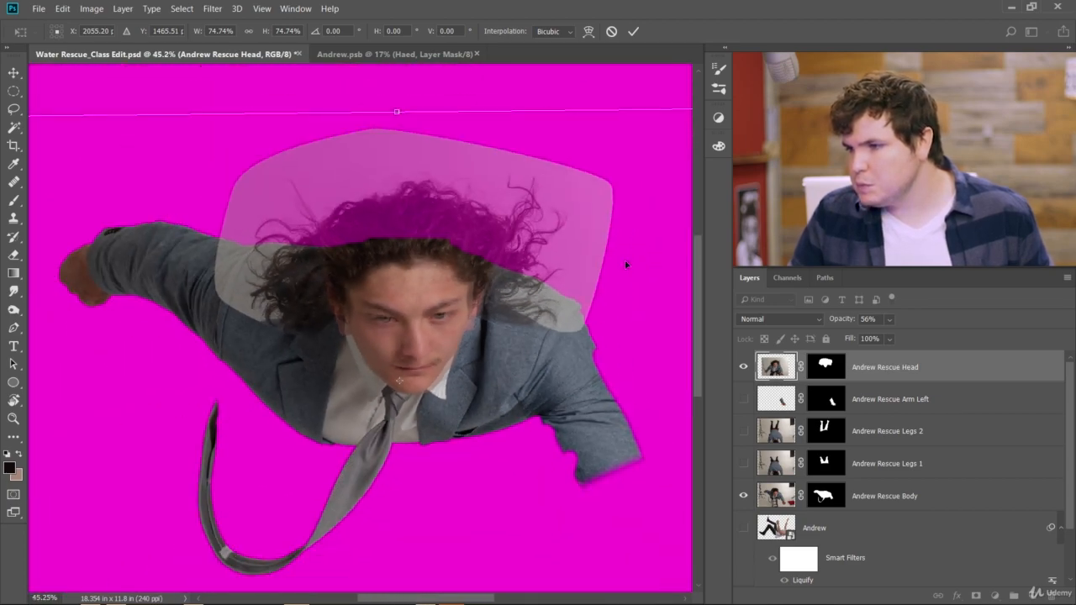
Rotate the head by 1.72°, realign it with the face underneath and apply the transform
drag(402, 83, 411, 84)
scroll(383, 305, up, 4)
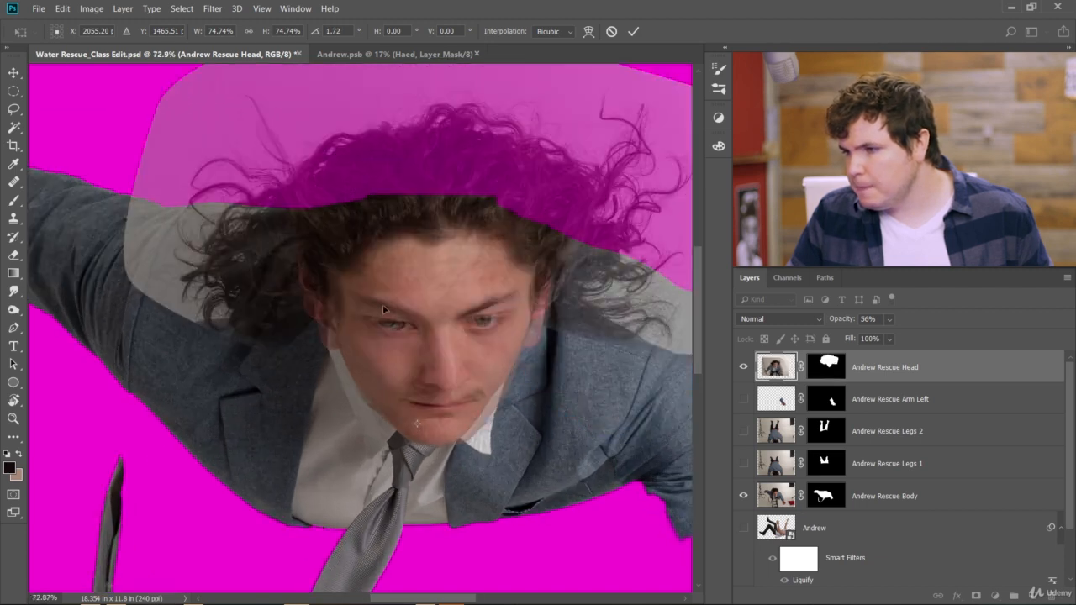
drag(489, 380, 487, 371)
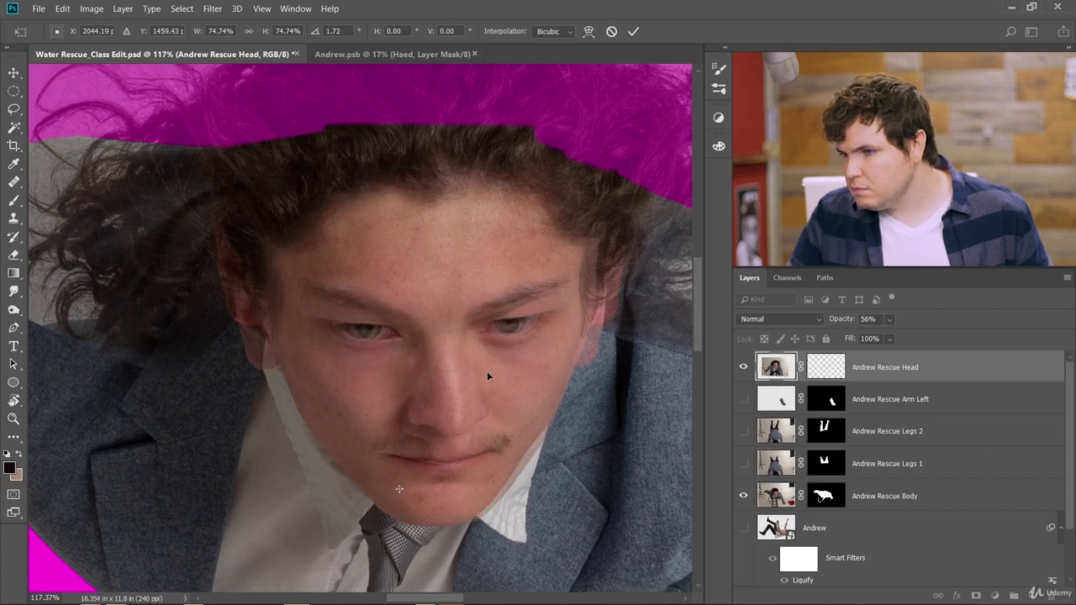
scroll(488, 361, down, 4)
click(636, 34)
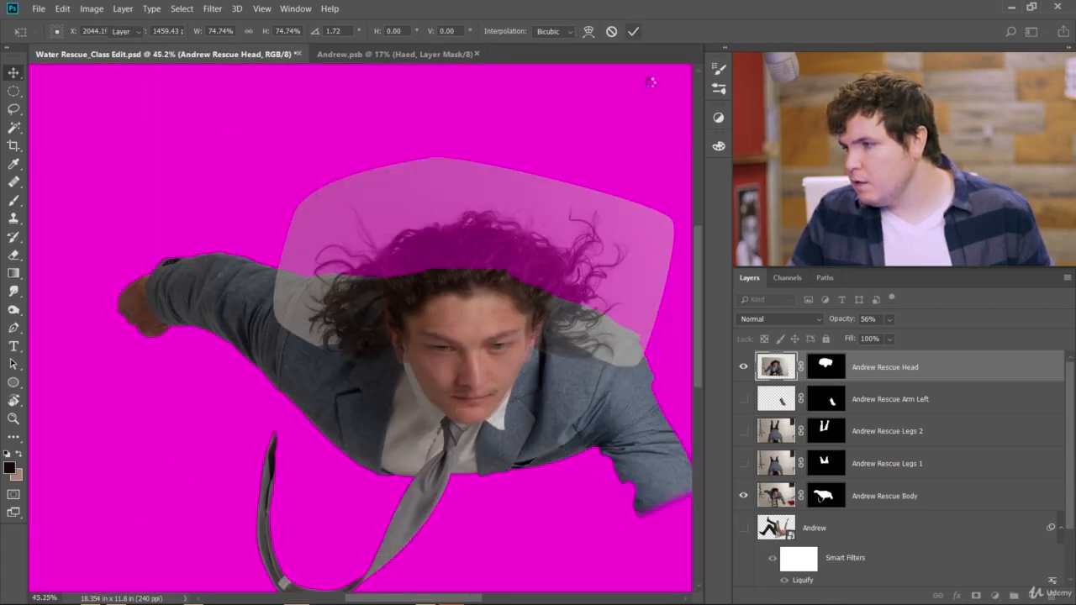
Set the head layer's opacity back to 100%
click(836, 320)
text(100)
key(Return)
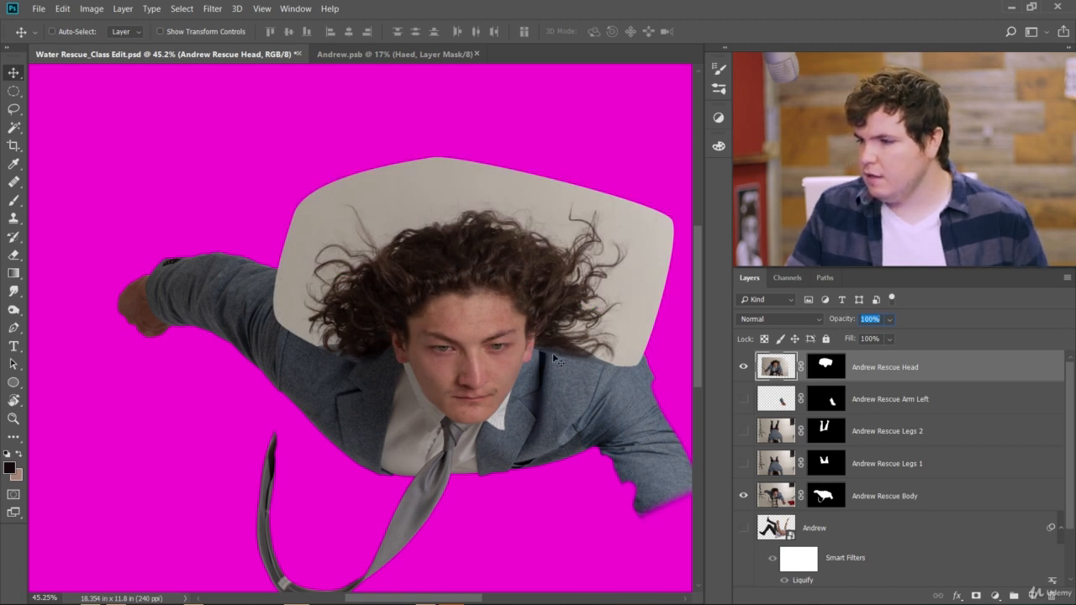
Examine the placed head's fit against the collar, neck and shoulders, both close up and in the whole picture
scroll(553, 352, up, 3)
scroll(540, 363, up, 3)
drag(330, 301, 333, 296)
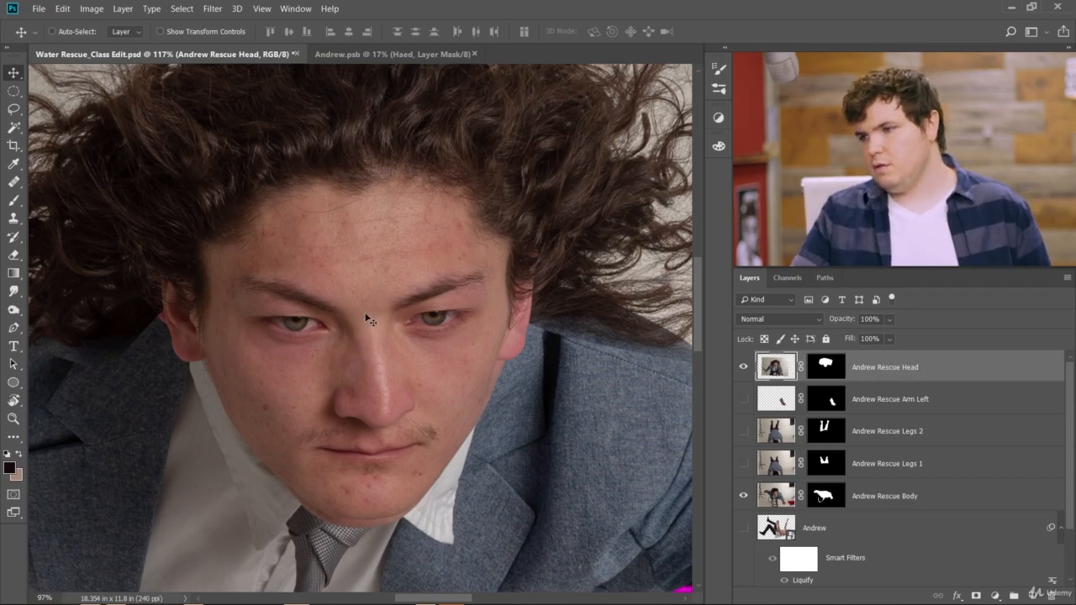
scroll(364, 340, down, 5)
scroll(364, 340, down, 2)
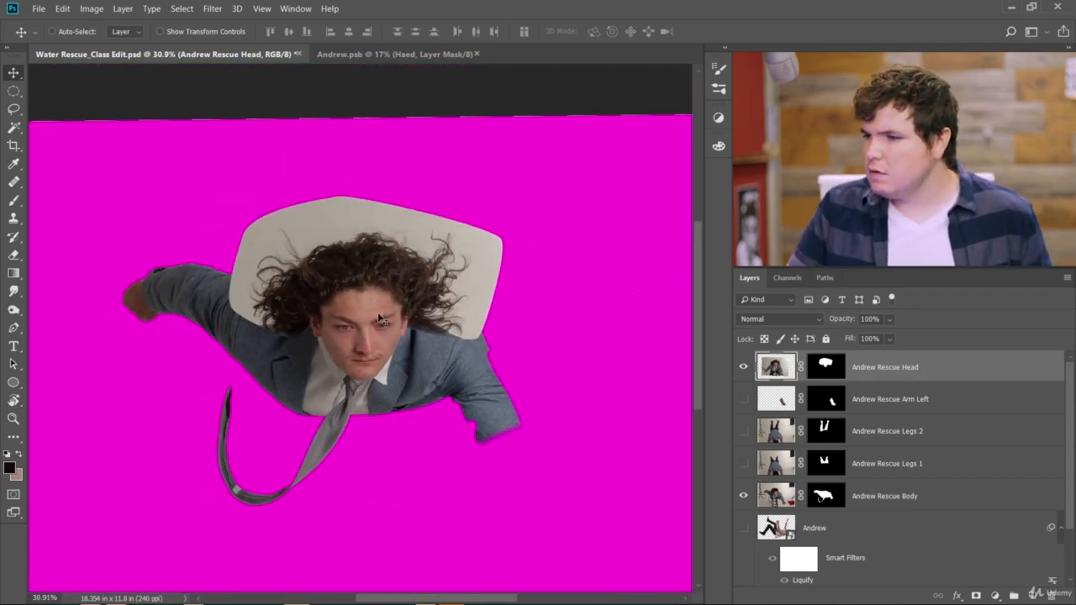
click(378, 321)
drag(378, 320, 341, 326)
scroll(366, 339, up, 7)
drag(341, 323, 340, 323)
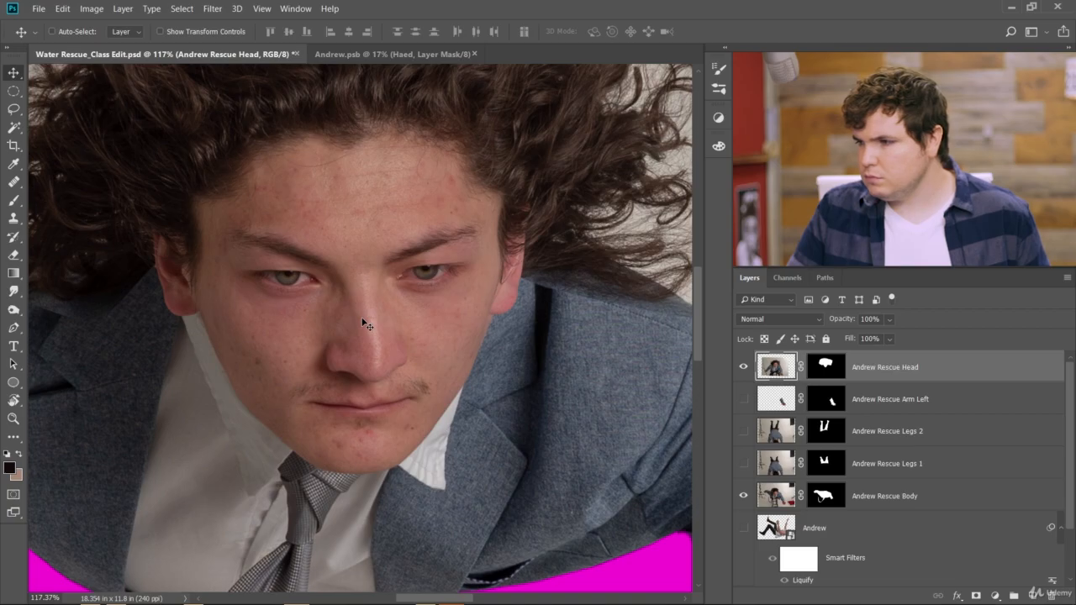
scroll(364, 324, down, 5)
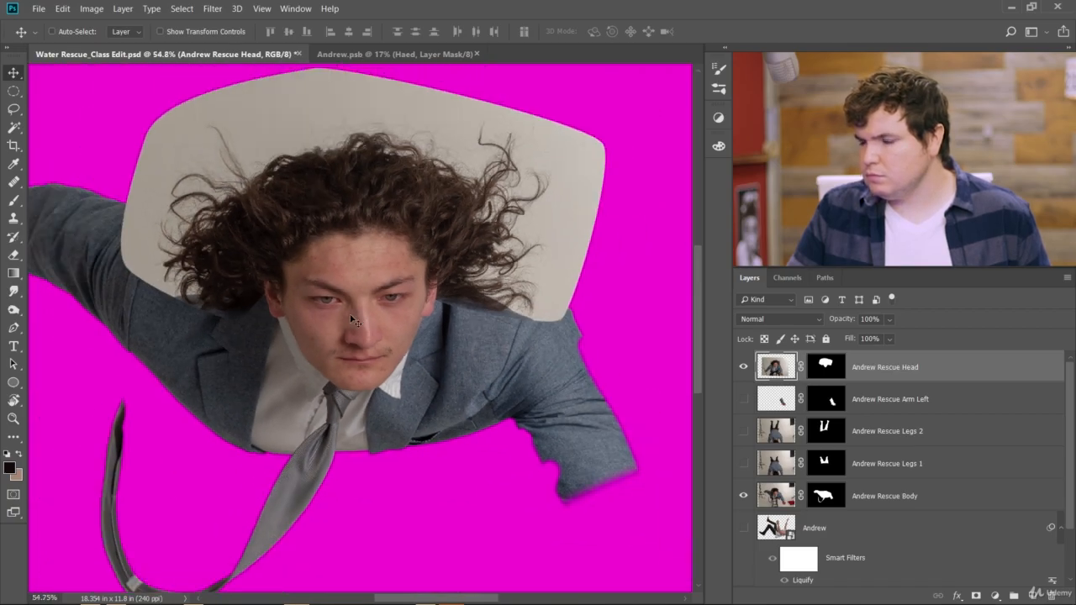
scroll(337, 307, down, 3)
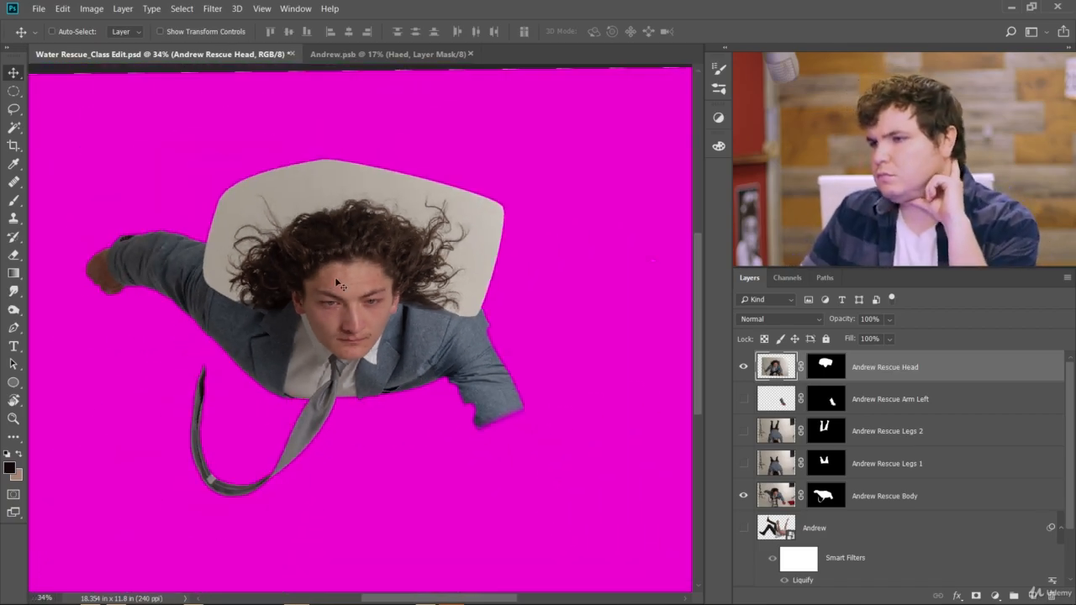
scroll(347, 290, down, 4)
scroll(348, 294, up, 1)
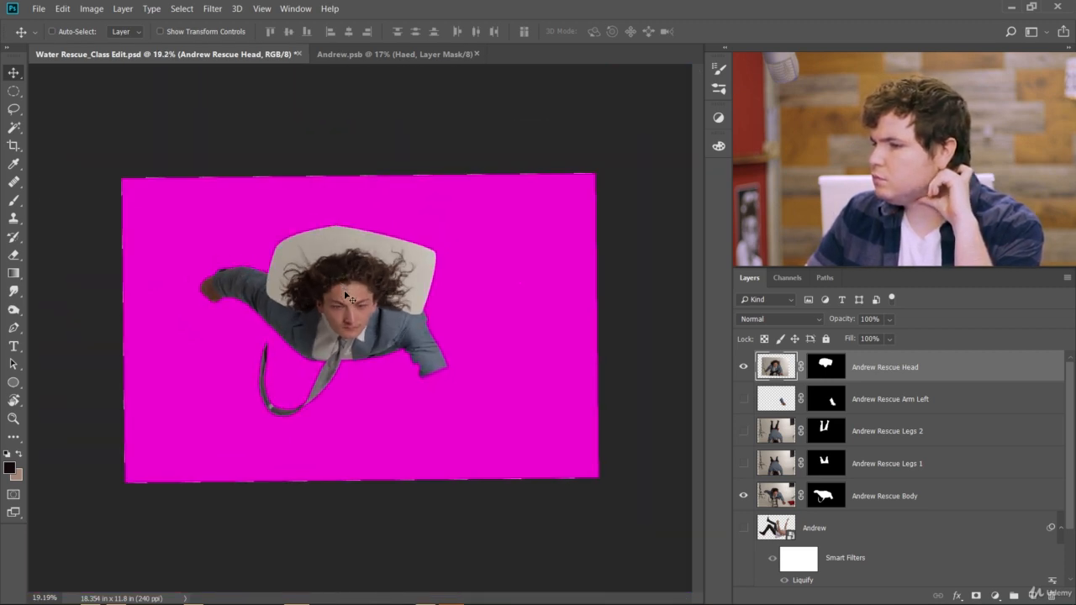
Toggle the head layer's visibility repeatedly to compare the new head's size with the original one
click(744, 367)
click(744, 368)
click(744, 367)
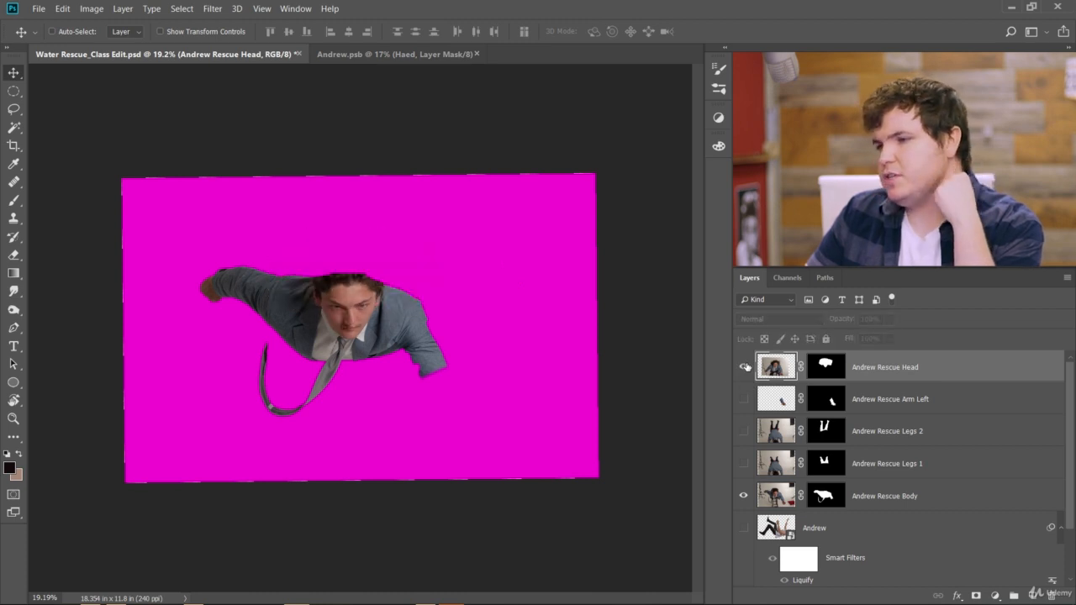
click(744, 367)
click(744, 368)
click(744, 367)
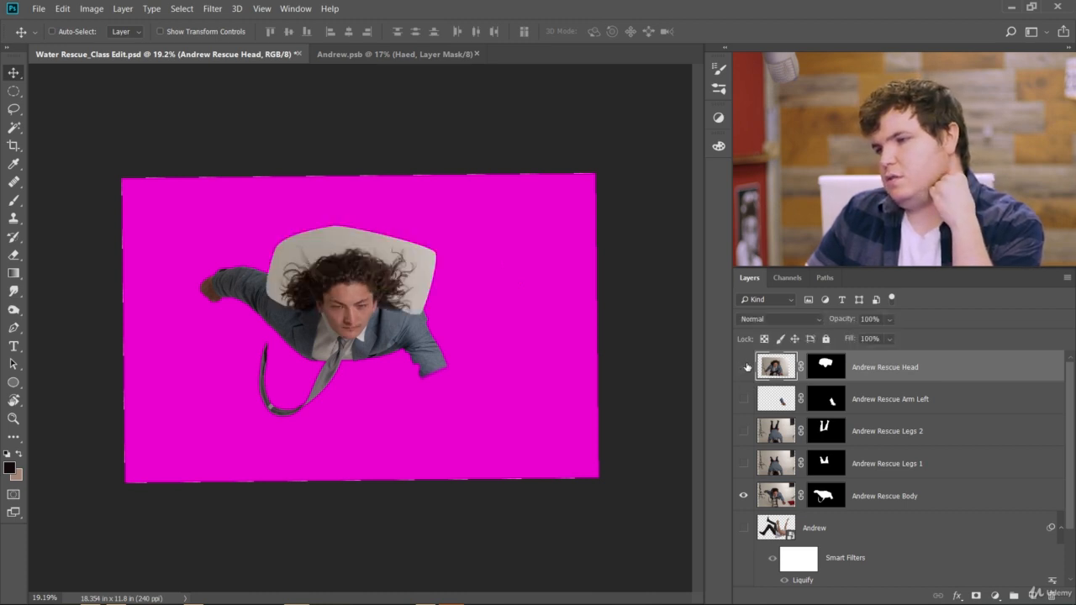
click(744, 367)
click(744, 367)
click(744, 367)
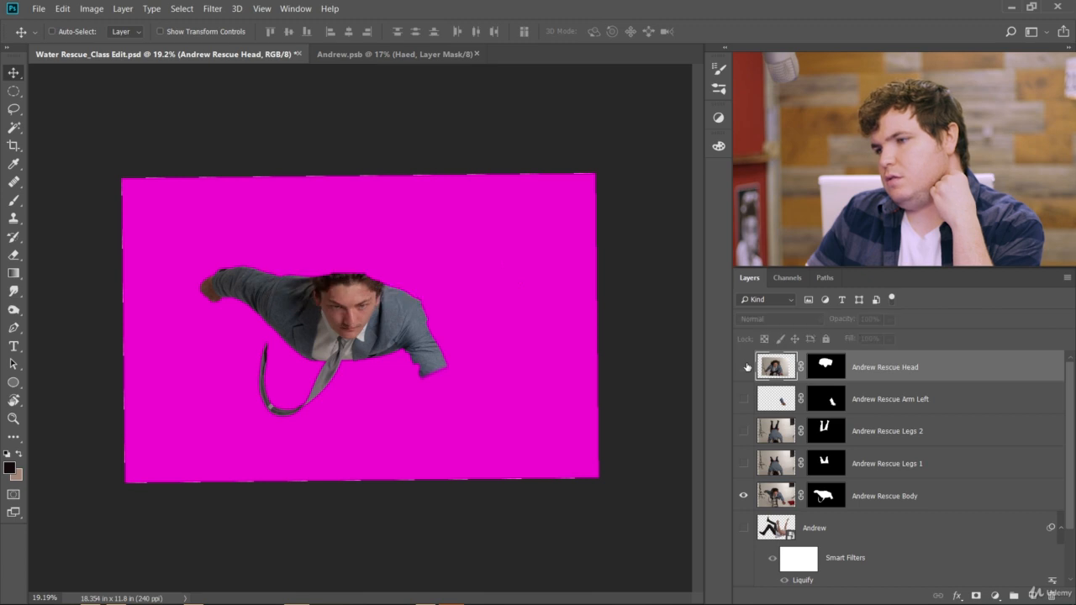
click(744, 368)
click(744, 367)
click(745, 367)
click(744, 367)
click(744, 368)
Scale the head layer up to 104.65% with Free Transform and apply it
scroll(366, 291, up, 4)
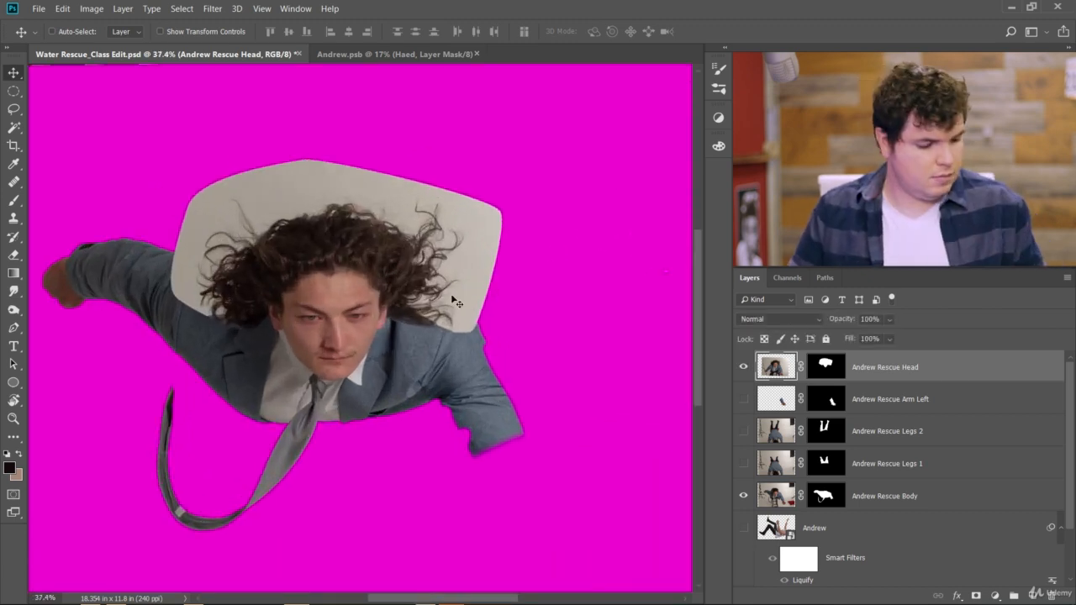
key(ctrl+t)
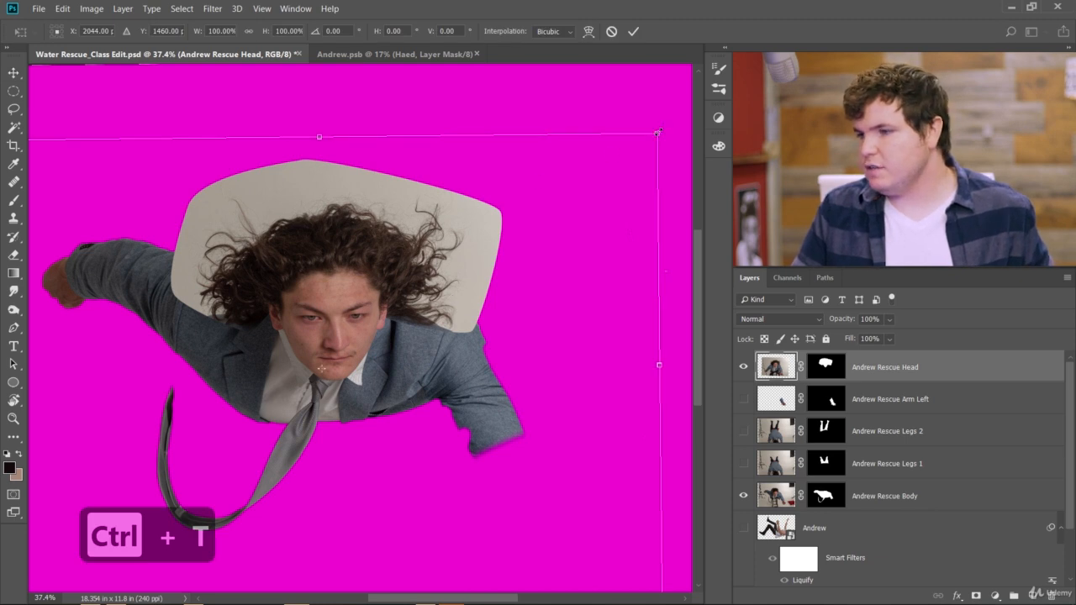
drag(659, 132, 438, 238)
scroll(409, 283, down, 5)
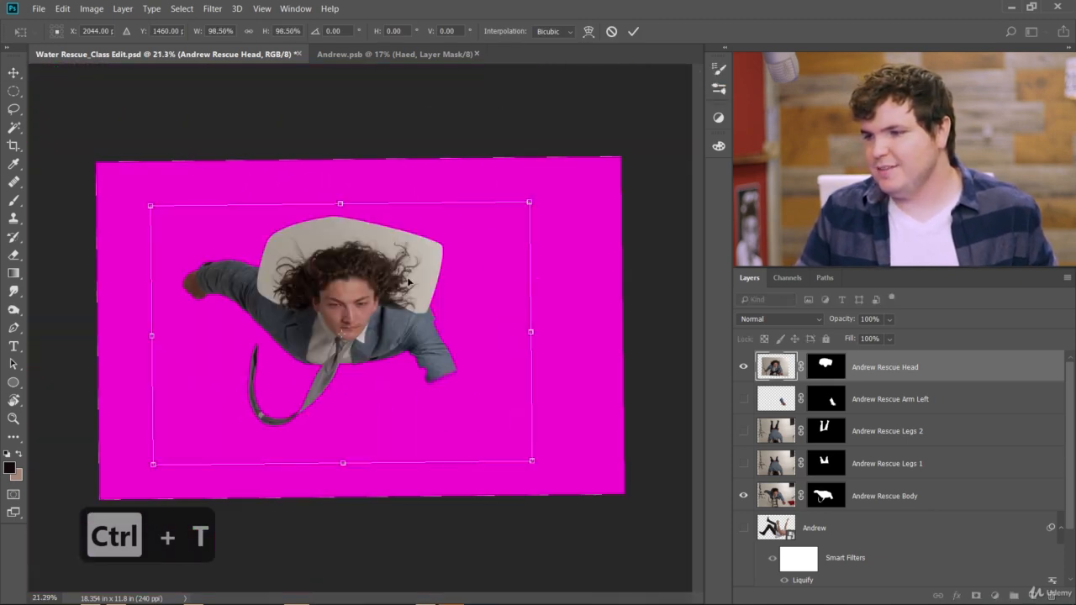
scroll(410, 283, up, 3)
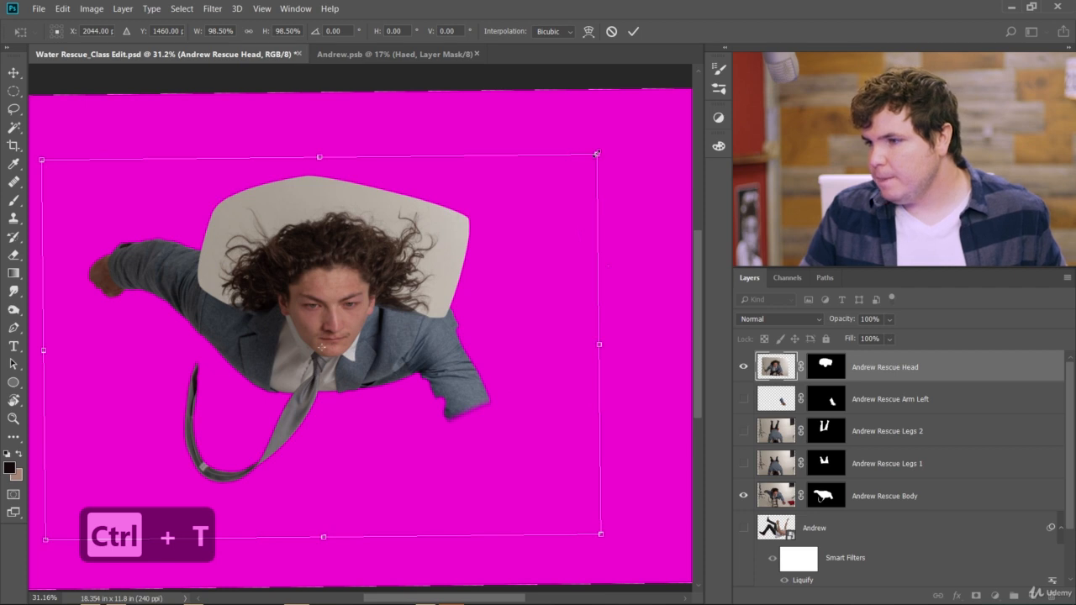
drag(596, 154, 629, 159)
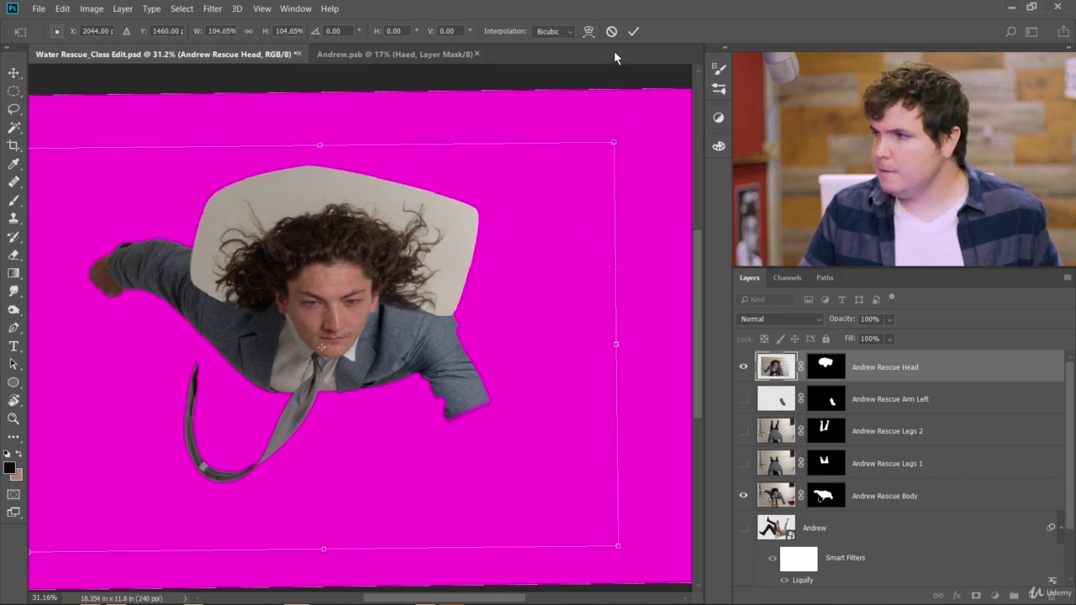
click(633, 31)
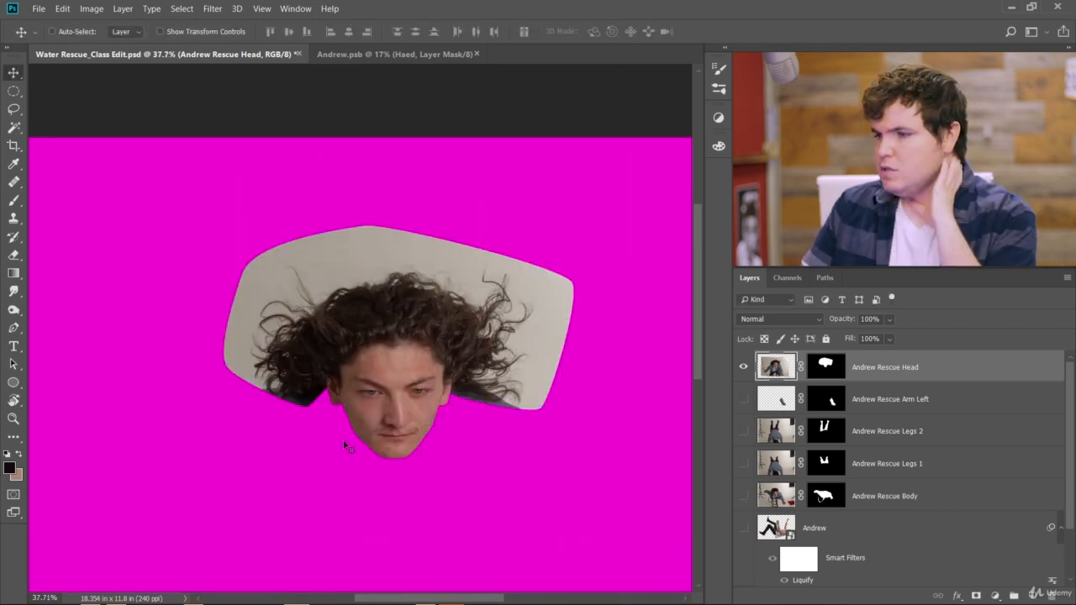
Duplicate the rescue head layer and delete the layer mask from the copy
scroll(355, 440, up, 2)
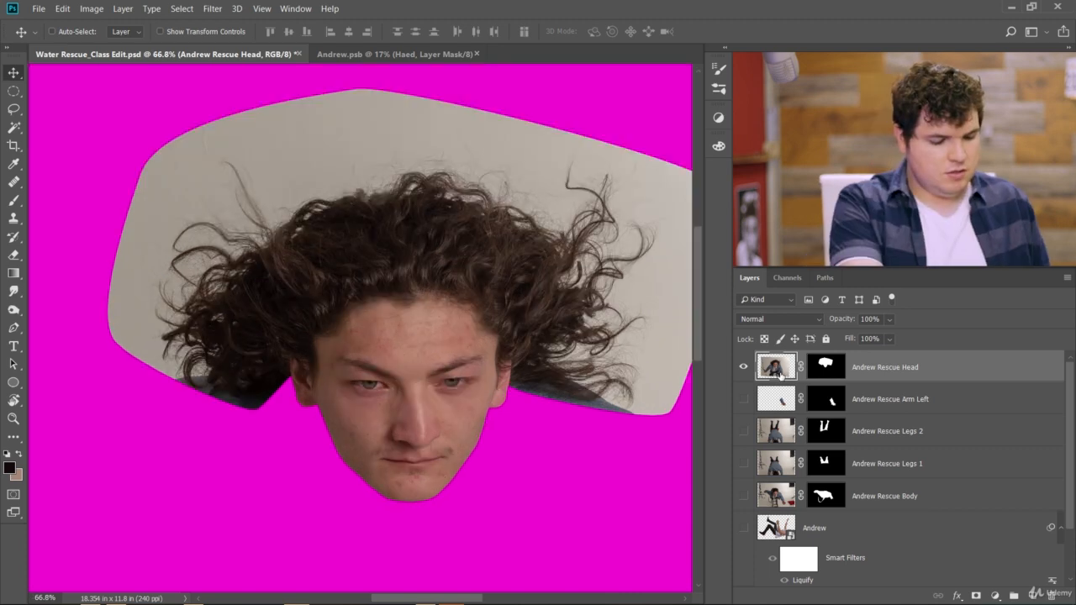
key(ctrl+j)
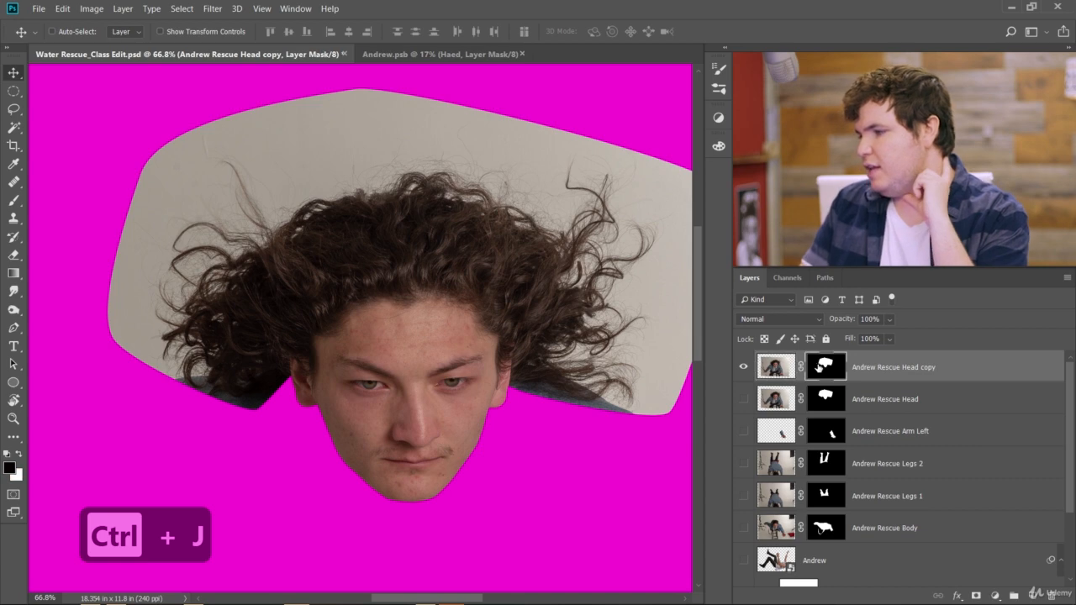
right_click(820, 367)
click(876, 390)
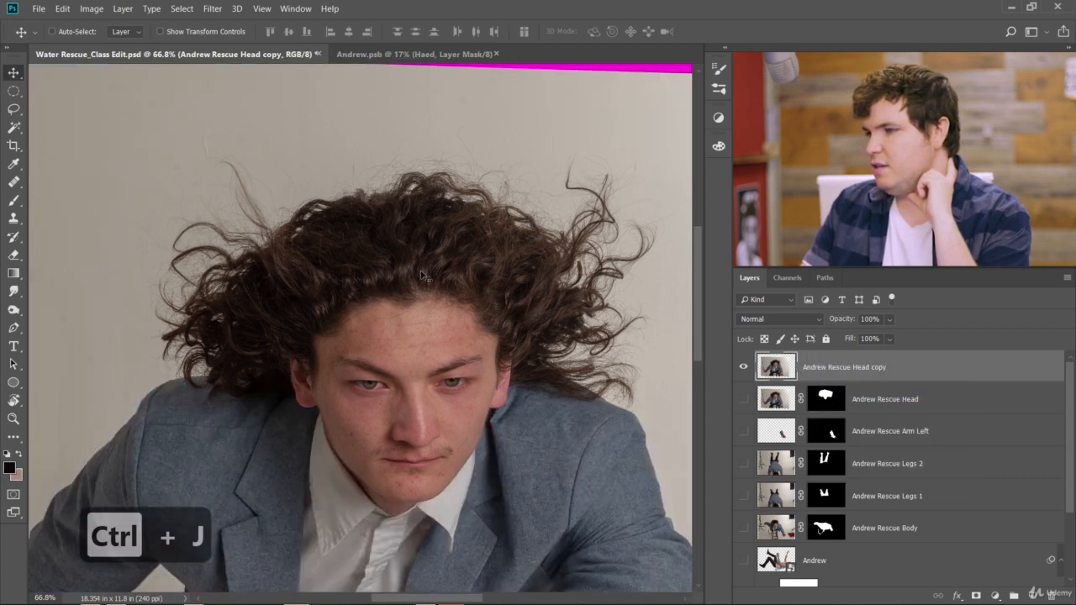
Load the Blue channel as a selection and add it as a layer mask to the head copy
click(785, 278)
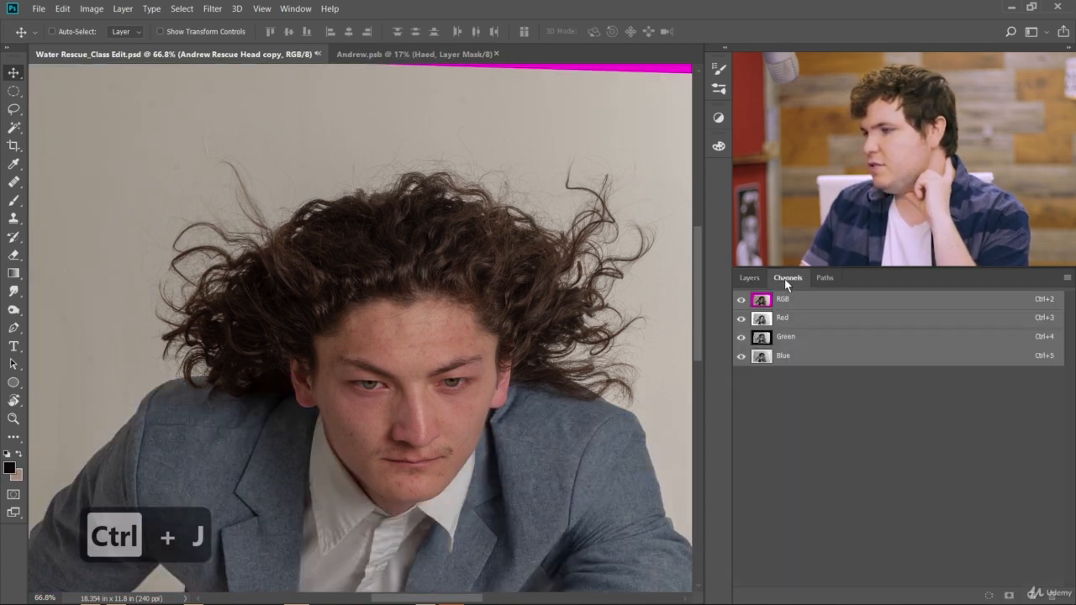
click(806, 355)
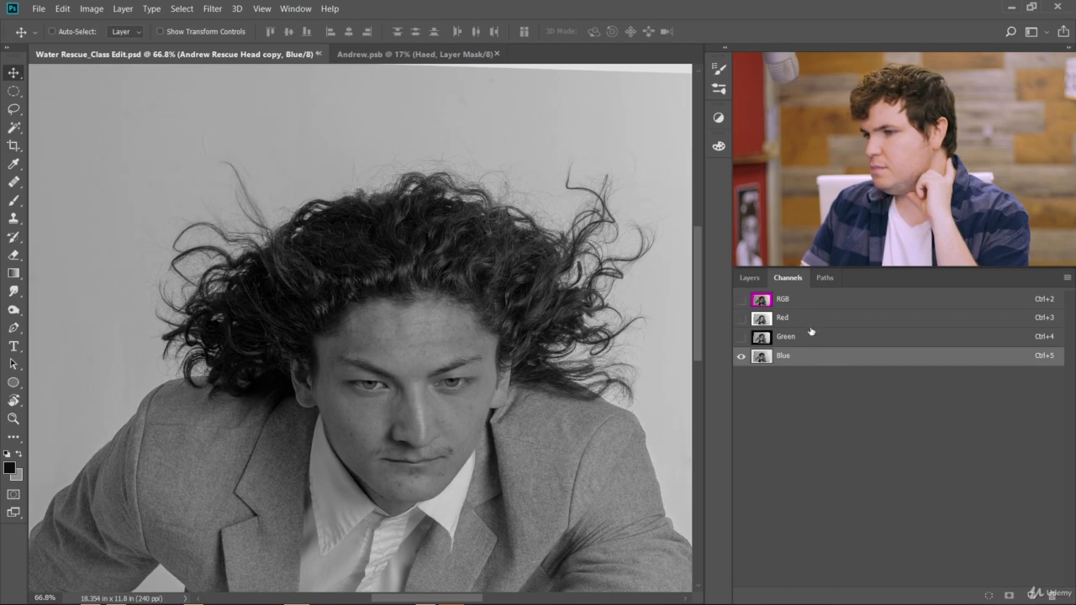
ctrl+click(767, 363)
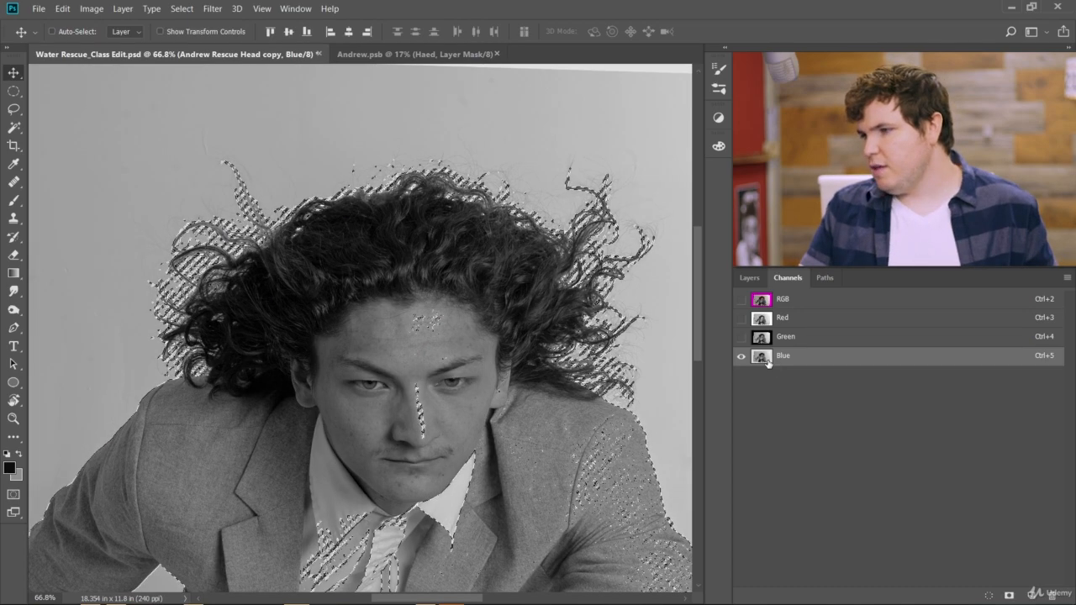
click(753, 278)
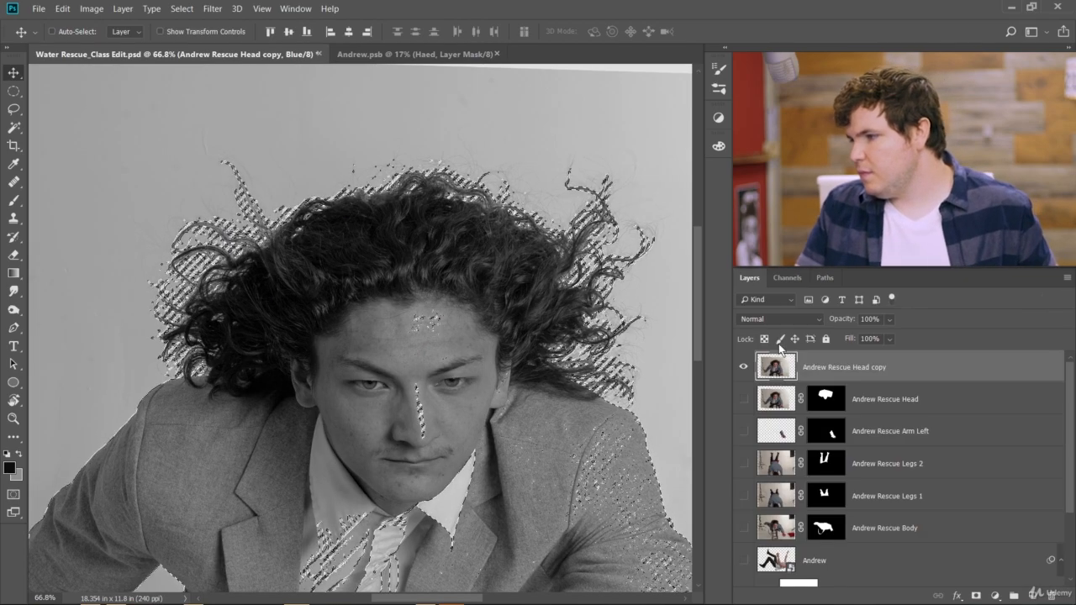
click(976, 596)
Invert the head copy's layer mask and display the mask by itself in the canvas
key(backslash)
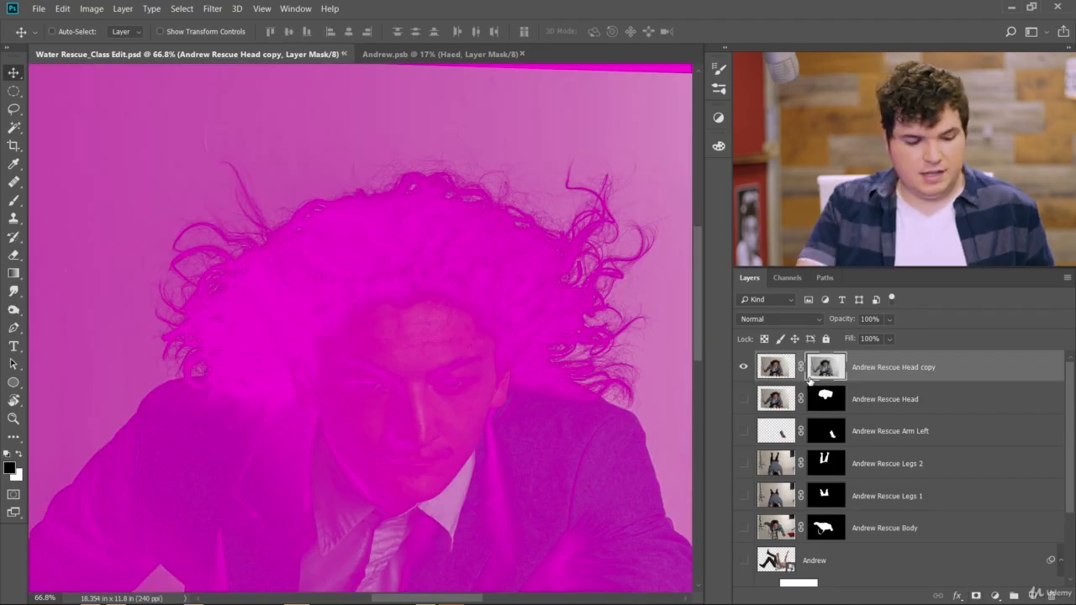
key(ctrl+i)
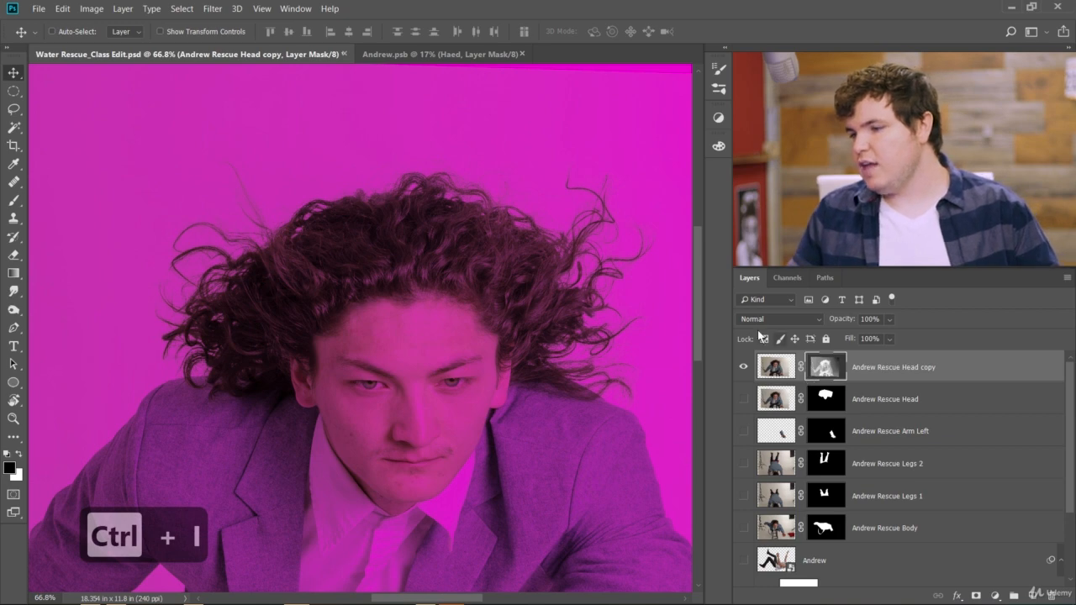
scroll(485, 325, down, 2)
scroll(485, 326, up, 2)
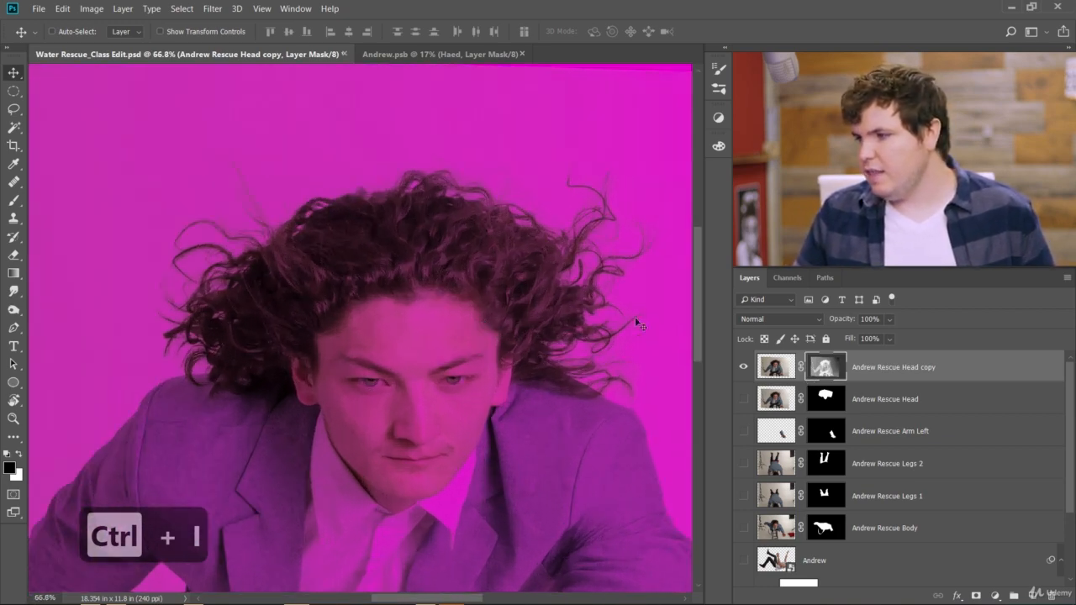
alt+click(825, 367)
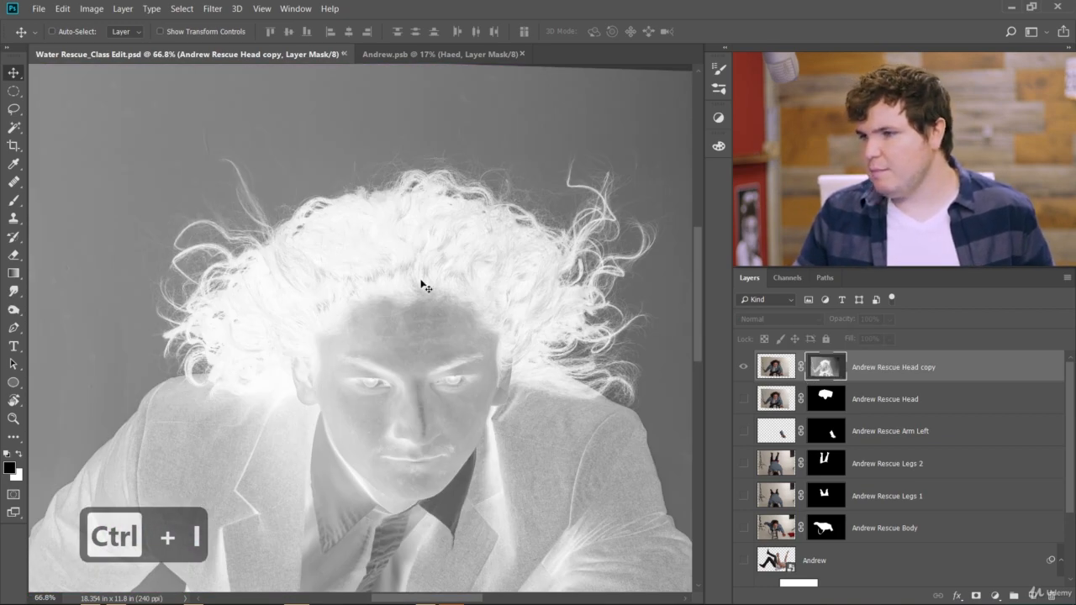
scroll(634, 263, up, 2)
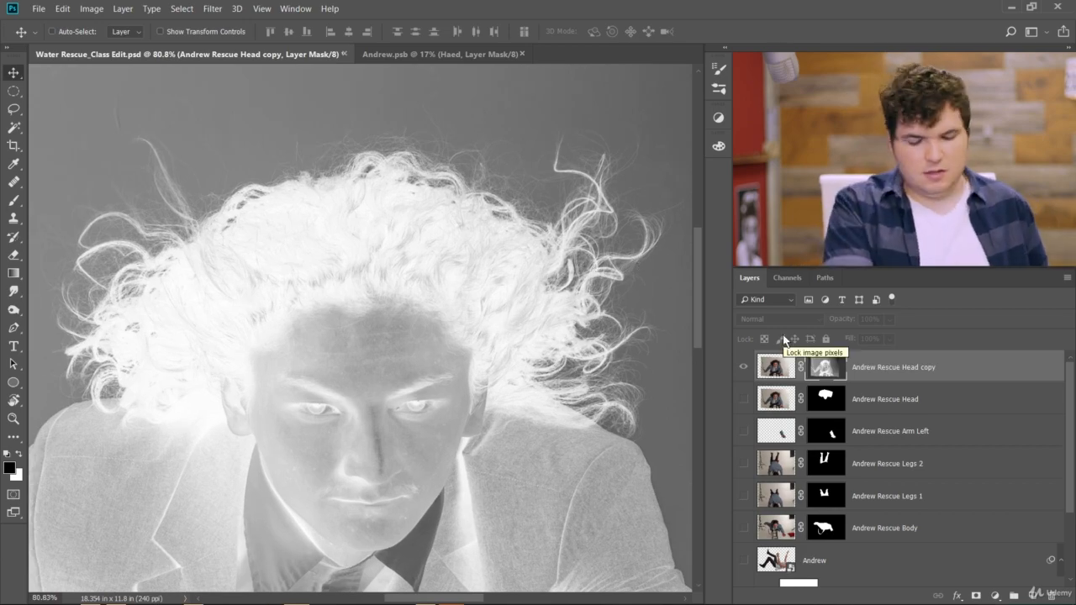
Increase the mask's contrast with Curves: raise the black point, set a midpoint at input 161, output 70, and the white point at input 222
key(ctrl+m)
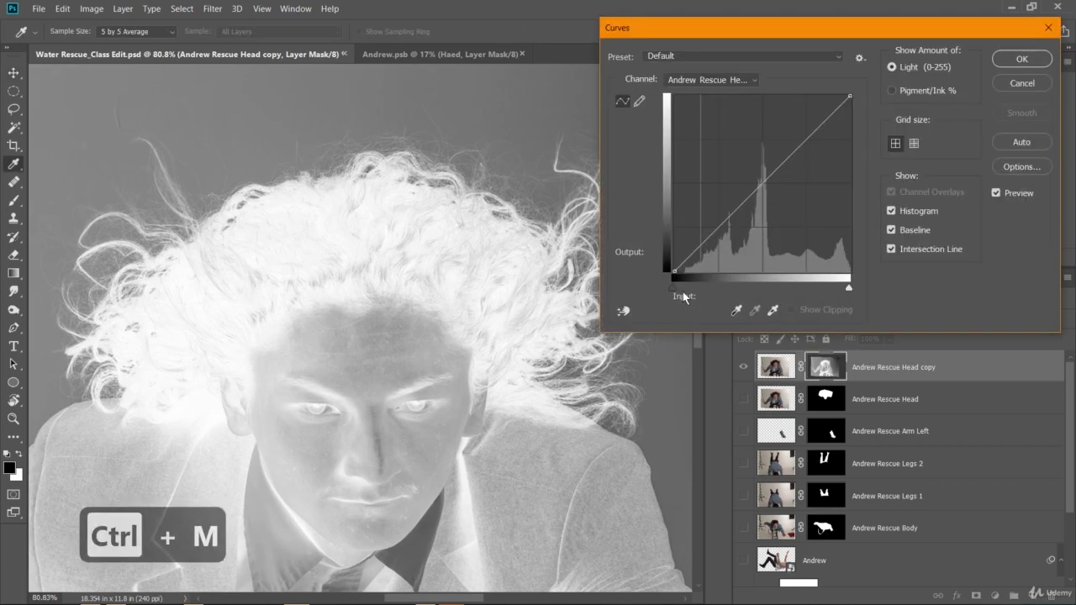
drag(674, 288, 732, 288)
mouse_move(770, 220)
mouse_down()
mouse_move(796, 231)
mouse_move(786, 224)
mouse_up()
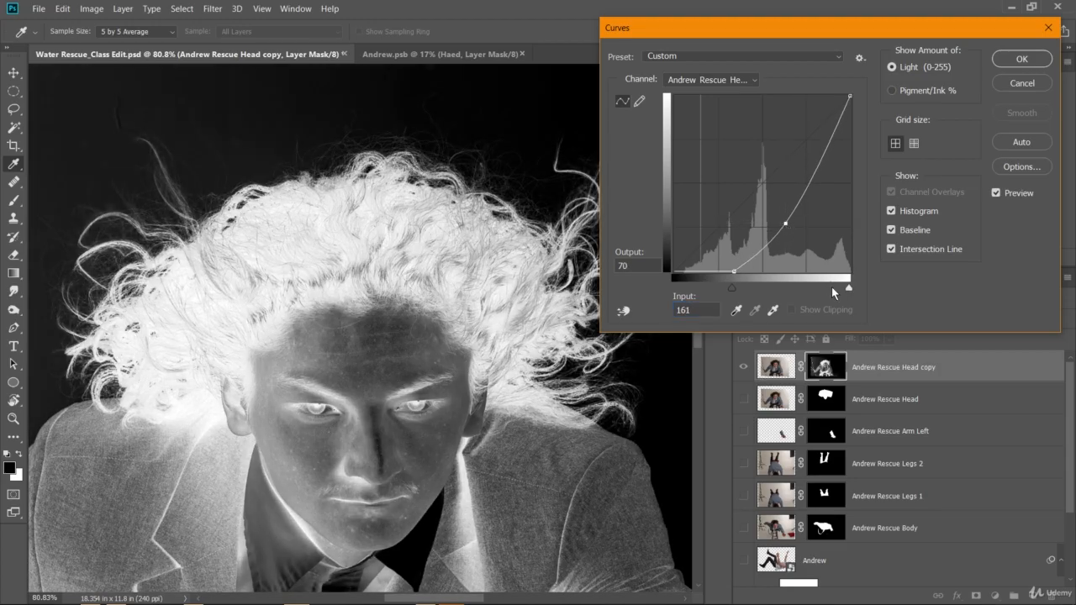
drag(849, 291, 828, 290)
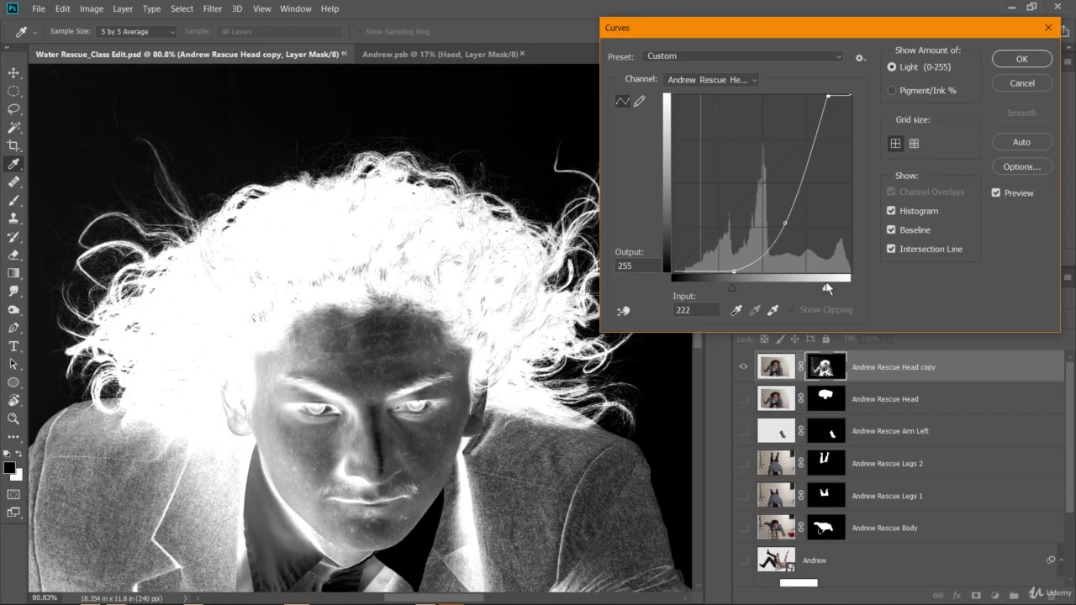
click(1005, 61)
Darken the grey background around the hair on the mask with the Burn tool, using Shadows, 4% exposure and a 200 px brush
scroll(392, 283, down, 7)
scroll(387, 284, up, 5)
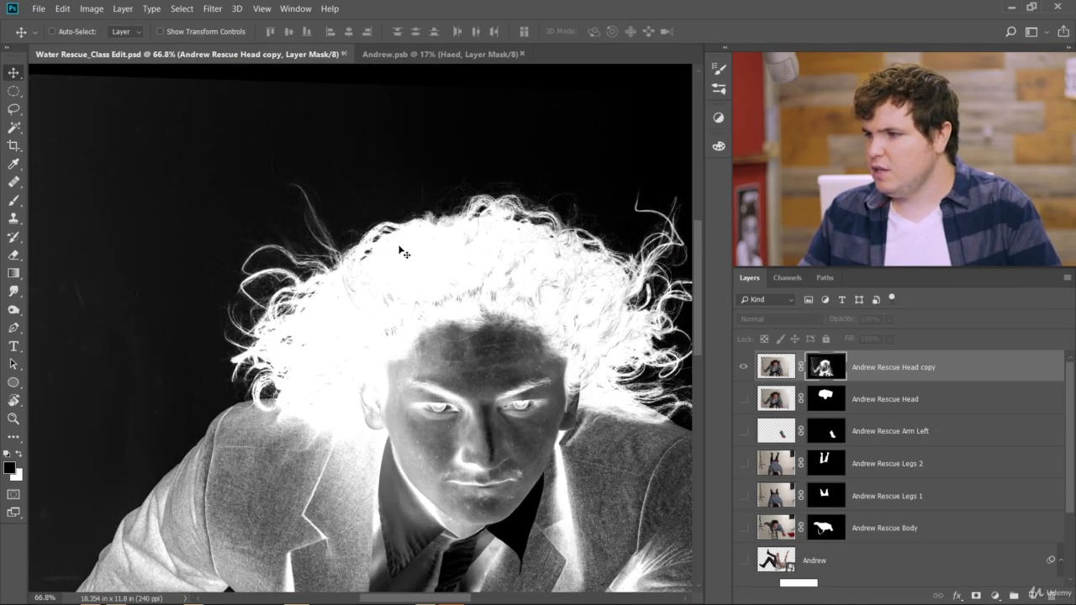
scroll(402, 252, down, 6)
scroll(314, 290, up, 5)
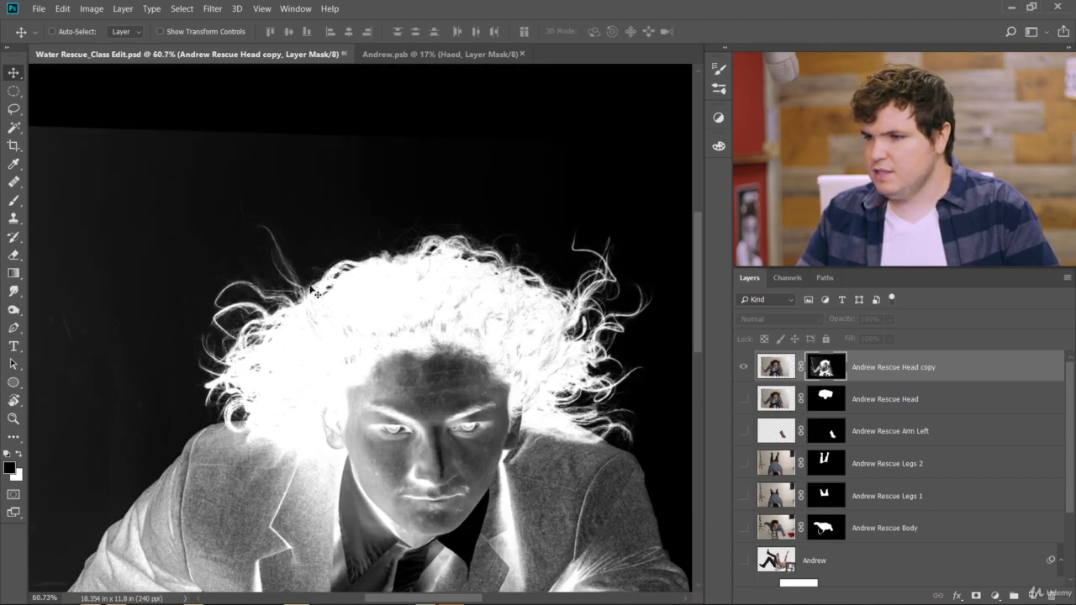
click(13, 291)
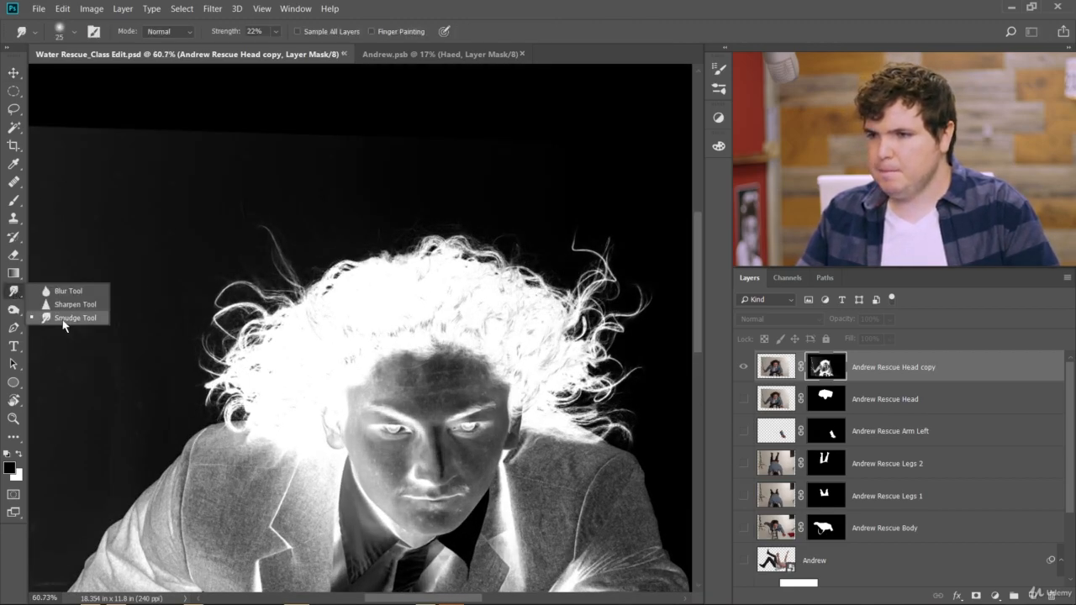
click(14, 310)
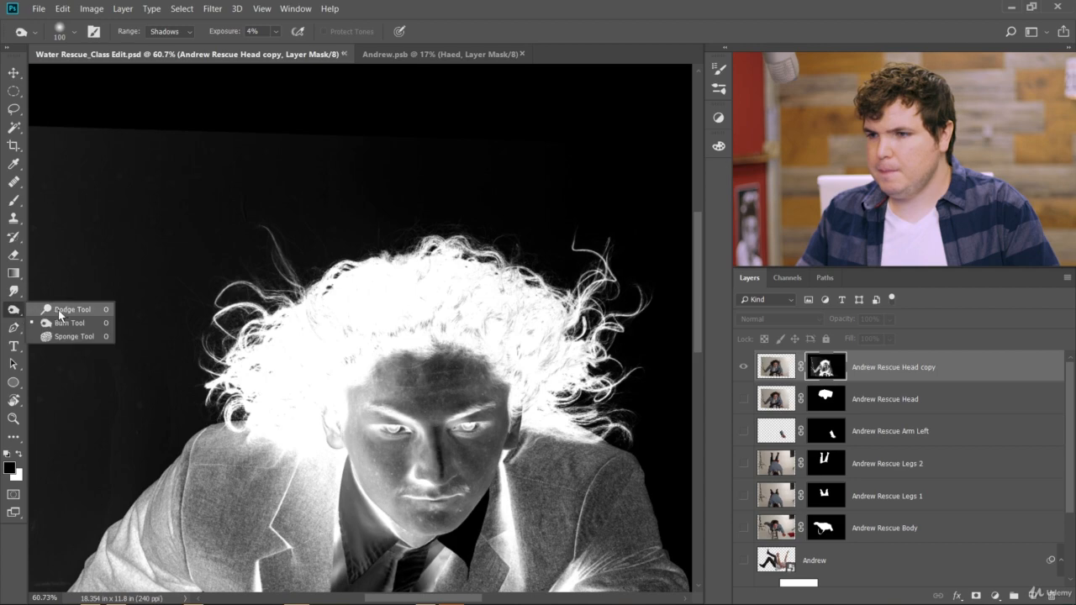
click(68, 325)
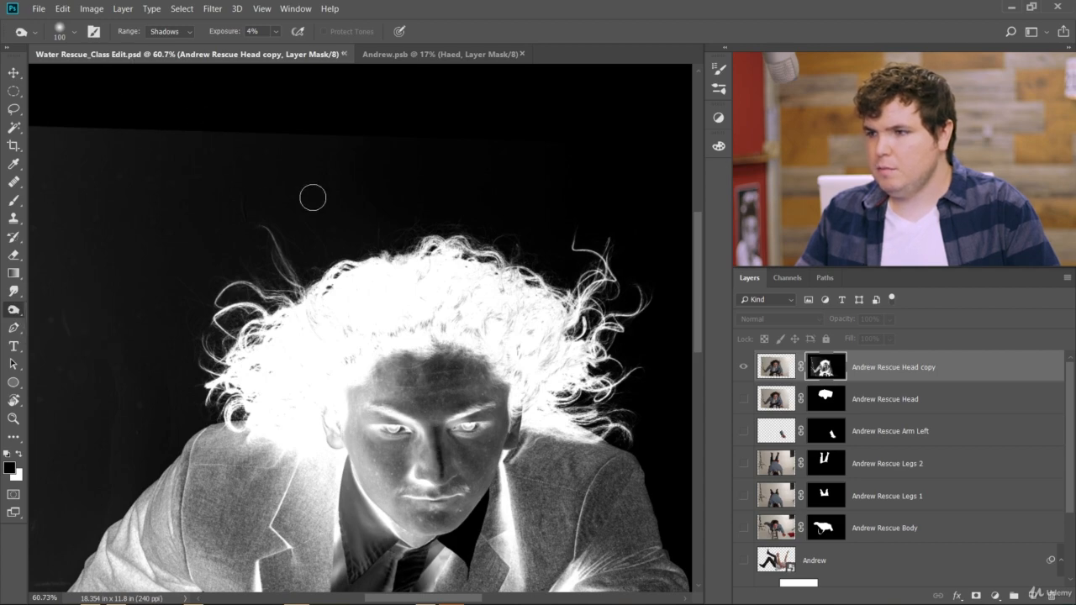
key(bracketright)
key(bracketright)
key(bracketright)
key(bracketright)
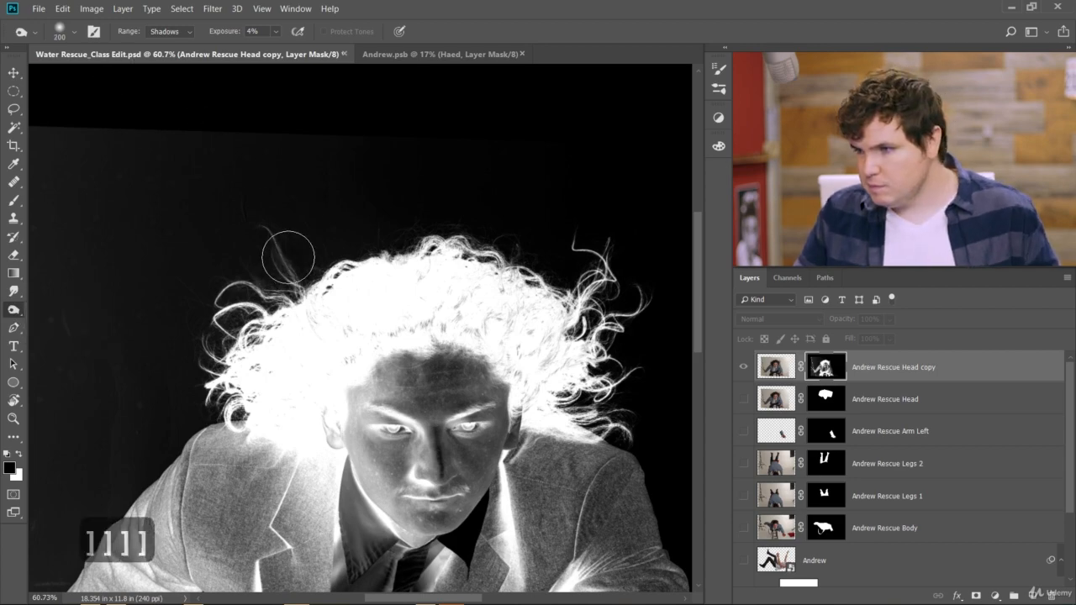
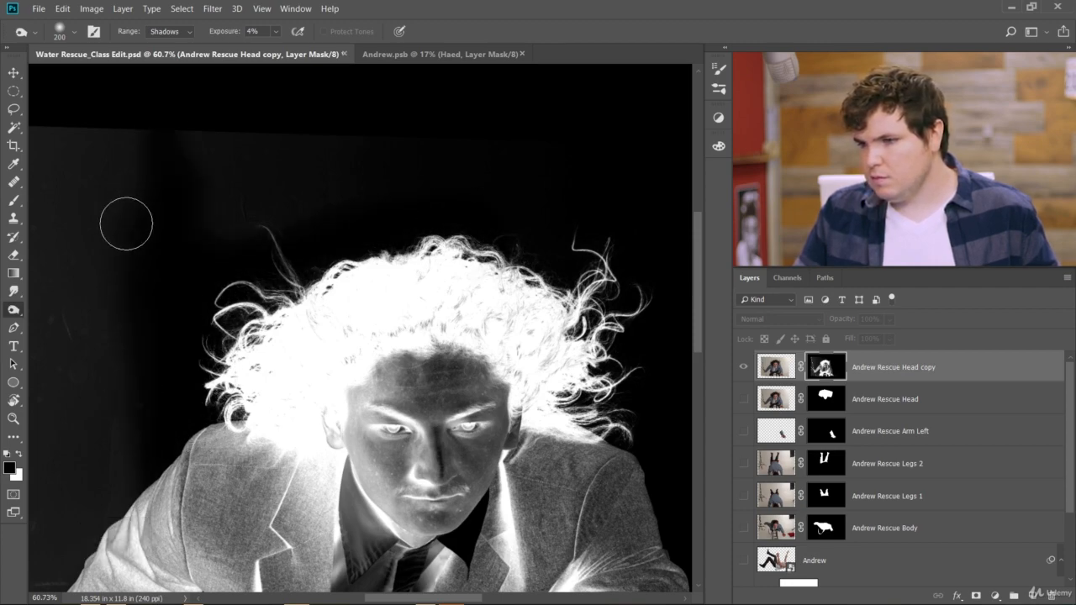
scroll(327, 450, down, 7)
scroll(569, 459, up, 13)
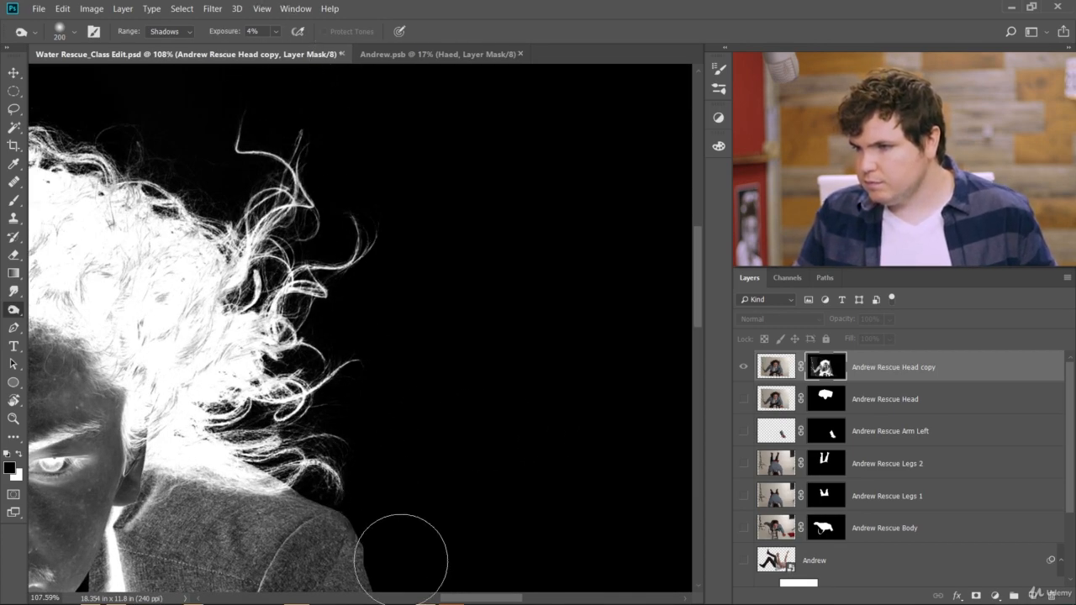
scroll(401, 401, down, 6)
scroll(188, 361, up, 3)
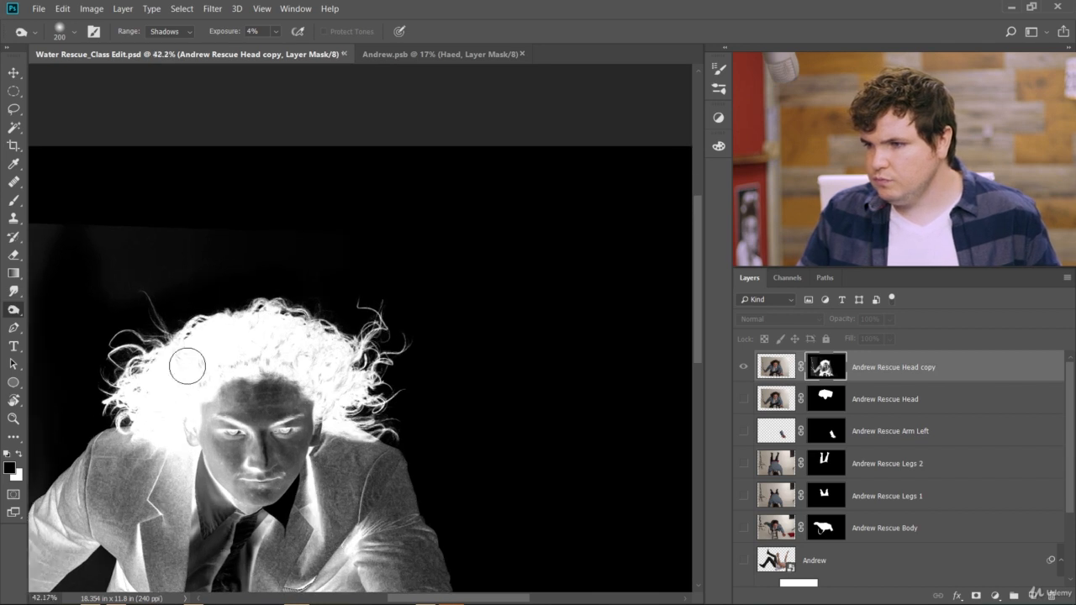
Brighten the hair on the mask to white with the Dodge tool, using Highlights, 51% exposure and a 150 px brush, and return to the image view
right_click(12, 310)
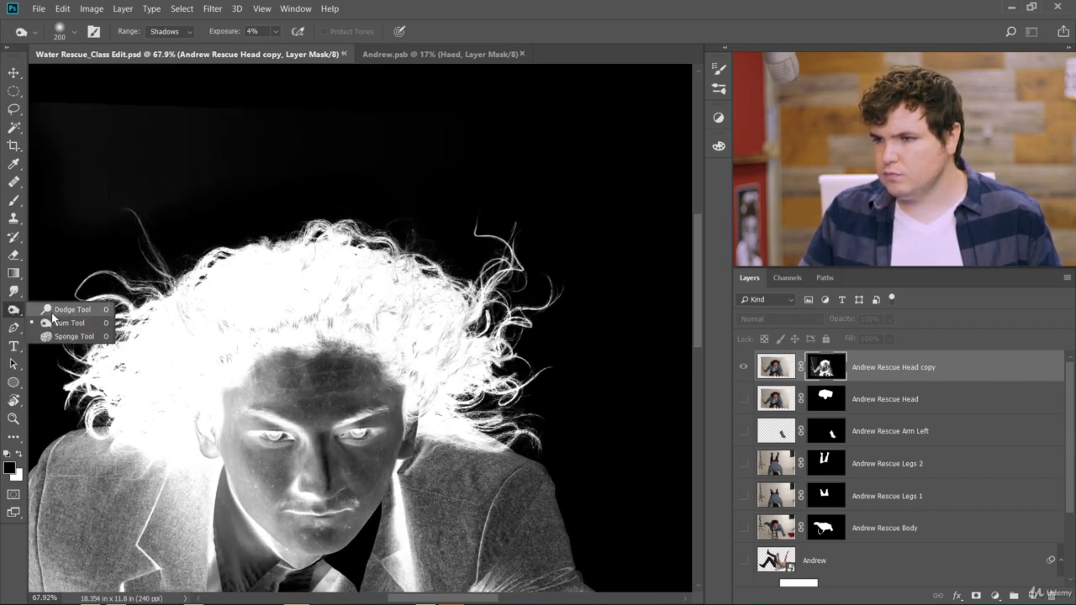
click(52, 308)
key(bracketright)
key(bracketright)
key(bracketright)
key(bracketright)
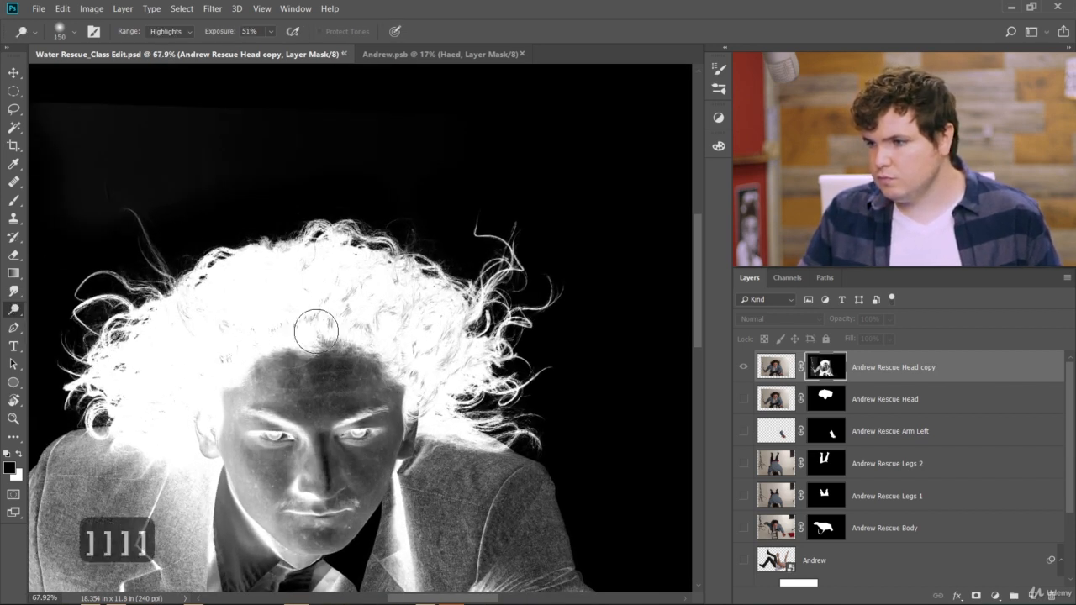
mouse_move(176, 346)
mouse_down()
mouse_move(134, 371)
mouse_move(138, 358)
mouse_move(120, 439)
mouse_move(143, 440)
mouse_move(199, 507)
mouse_move(204, 534)
mouse_move(293, 483)
mouse_move(326, 367)
mouse_move(323, 276)
mouse_move(366, 328)
mouse_move(416, 436)
mouse_move(438, 425)
mouse_move(450, 300)
mouse_move(443, 444)
mouse_move(408, 329)
mouse_move(399, 359)
mouse_move(367, 266)
mouse_move(428, 309)
mouse_move(391, 251)
mouse_move(375, 299)
mouse_move(365, 254)
mouse_move(266, 294)
mouse_move(349, 415)
mouse_move(253, 490)
mouse_move(268, 433)
mouse_move(273, 508)
mouse_up()
scroll(274, 508, down, 4)
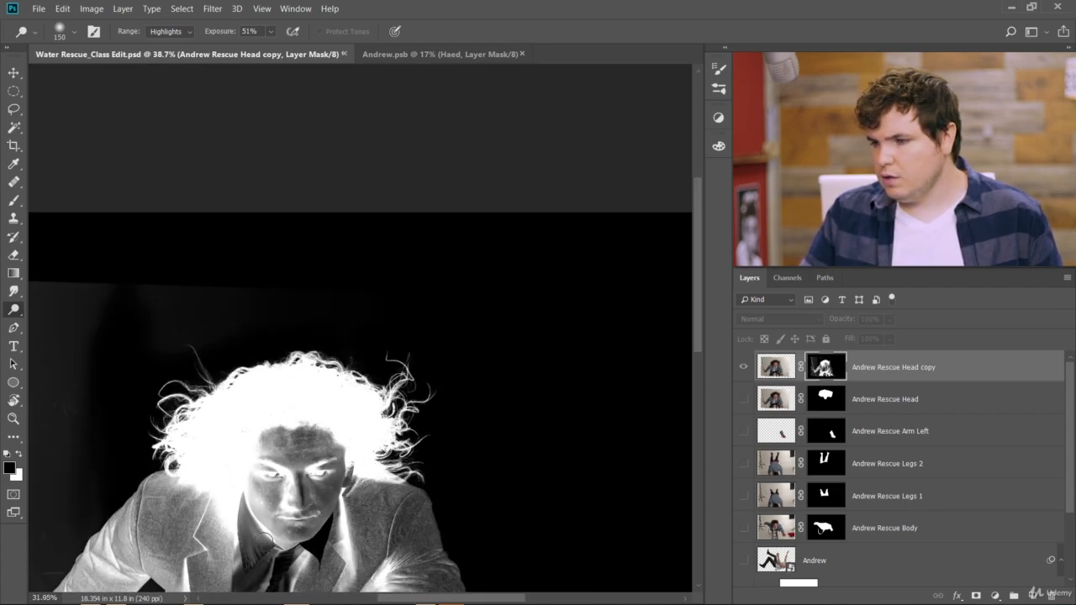
scroll(261, 546, up, 2)
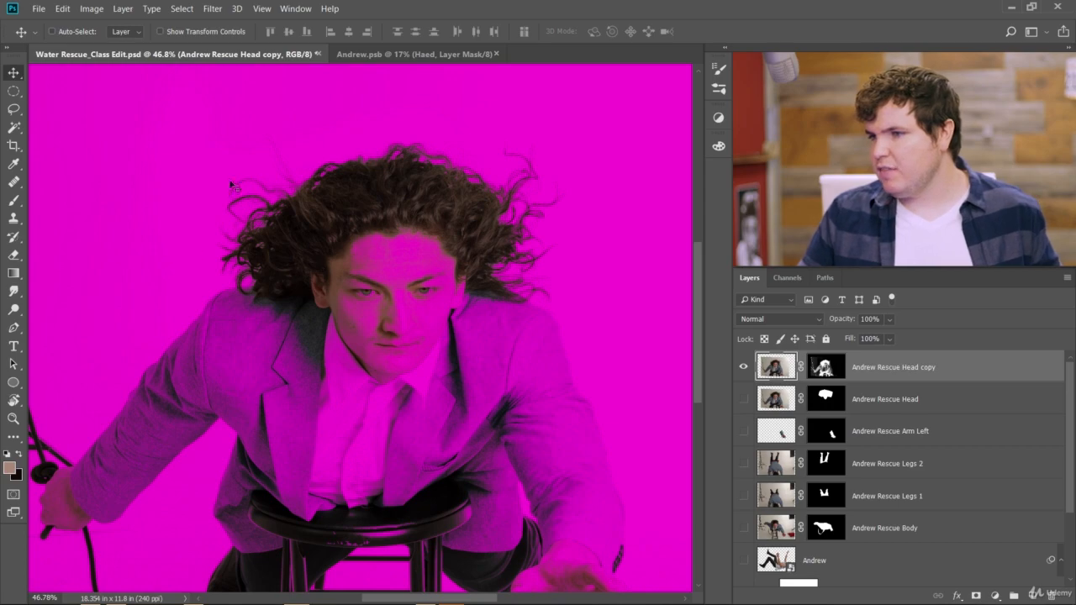
Show the original head layer, hide its copy and make the original head's layer mask active
click(743, 400)
click(743, 367)
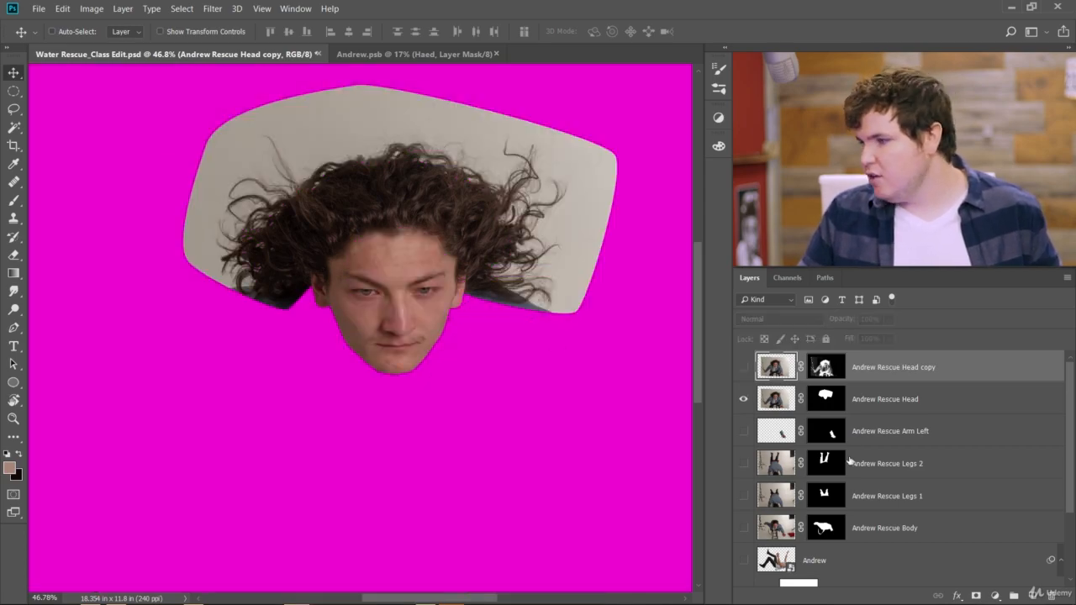
click(826, 399)
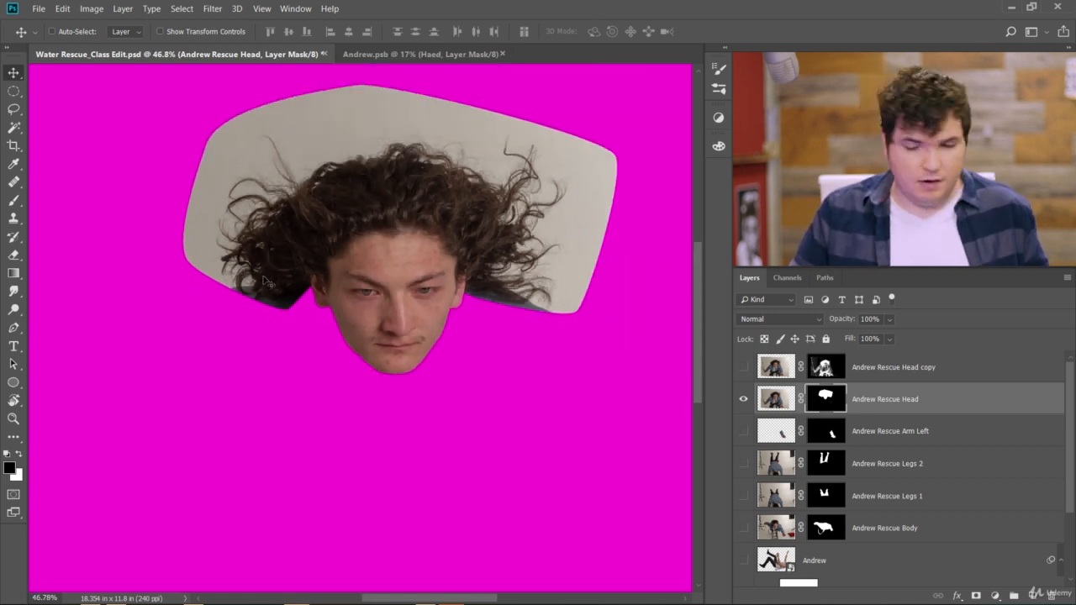
Paint black on the original head's mask to hide the backdrop and outer flying hair, enlarging the brush to 300 px
key(b)
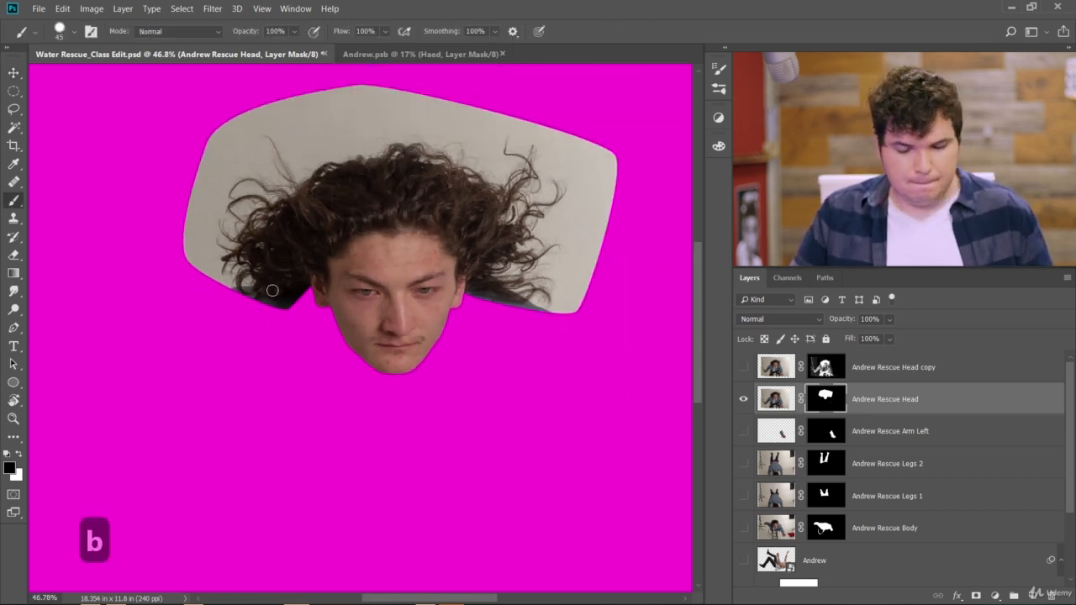
key(bracketleft)
key(bracketright)
key(bracketright)
key(bracketright)
key(bracketright)
key(bracketright)
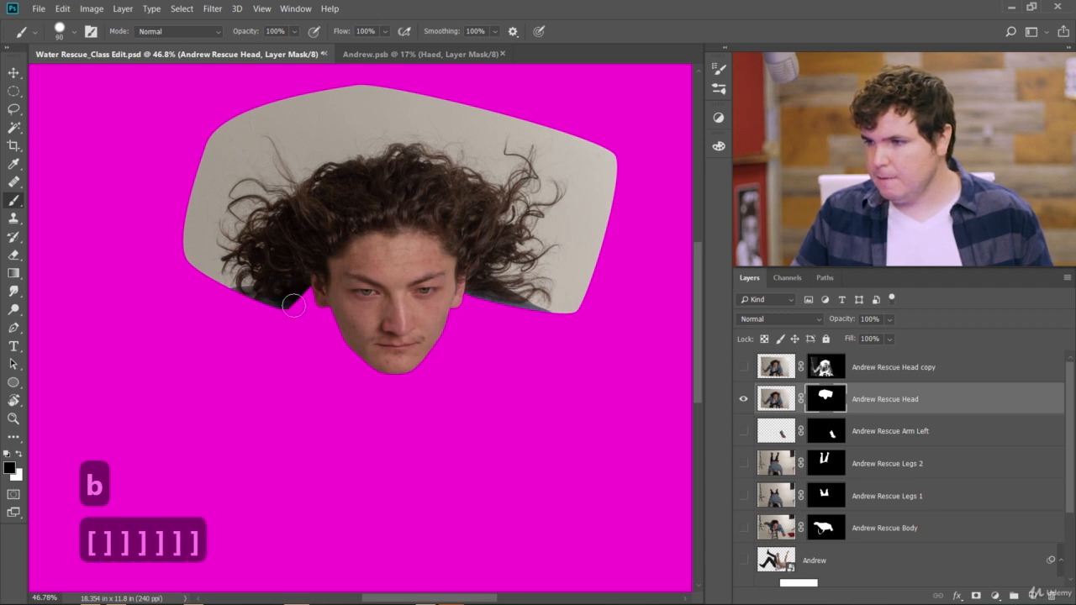
key(bracketright)
key(bracketright)
mouse_move(289, 279)
mouse_down()
mouse_move(287, 293)
mouse_move(248, 215)
mouse_move(237, 261)
mouse_up()
key(bracketright)
key(bracketright)
key(bracketright)
key(bracketright)
mouse_move(265, 219)
mouse_down()
mouse_move(321, 173)
mouse_move(384, 160)
mouse_move(448, 159)
mouse_move(511, 180)
mouse_move(529, 227)
mouse_move(516, 345)
mouse_move(583, 309)
mouse_move(600, 173)
mouse_move(509, 102)
mouse_move(303, 98)
mouse_move(171, 206)
mouse_move(176, 349)
mouse_move(204, 218)
mouse_move(235, 145)
mouse_move(202, 309)
mouse_move(209, 215)
mouse_move(324, 136)
mouse_up()
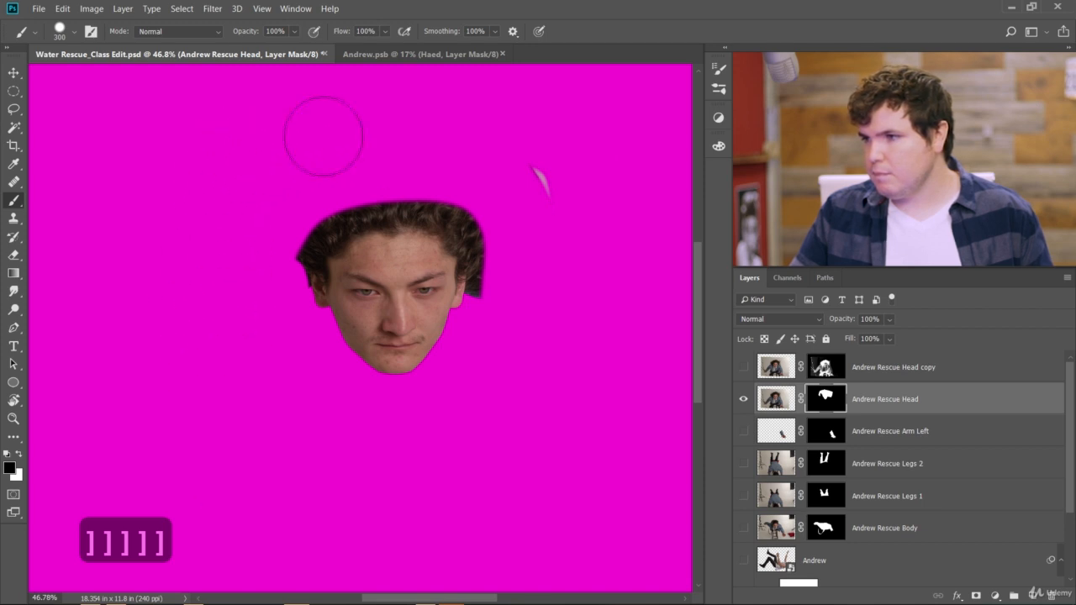
Paint black on the original head's mask to hide the dark hair behind the image-right ear, starting with a 10 px brush and enlarging it to 25 px
scroll(496, 252, up, 6)
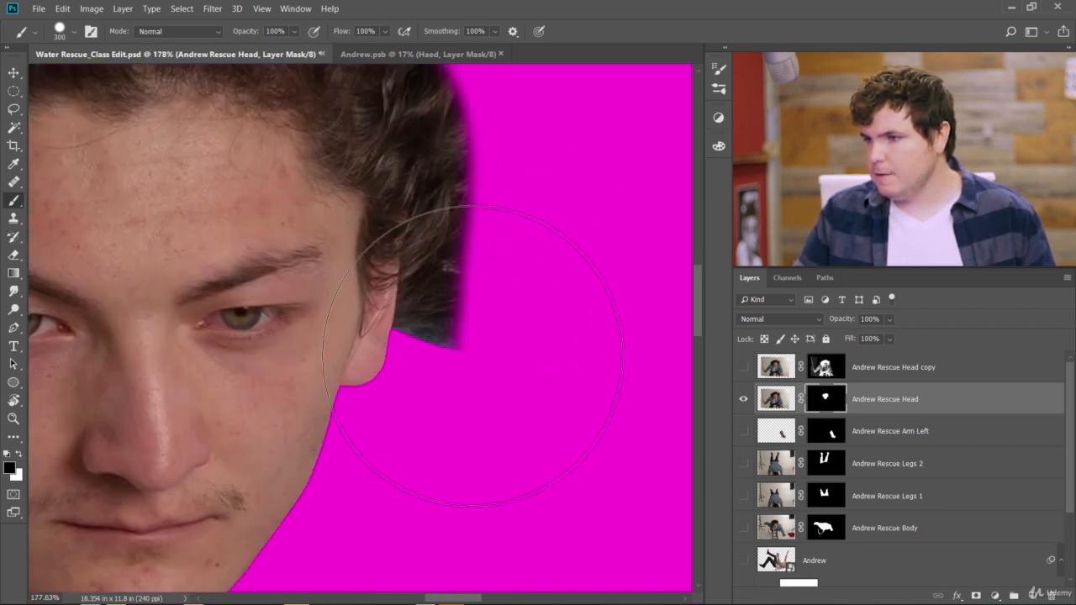
key(bracketleft)
key(bracketleft)
key(bracketleft)
key(bracketleft)
key(bracketleft)
key(bracketleft)
key(bracketleft)
key(bracketleft)
key(bracketleft)
key(bracketleft)
key(bracketleft)
key(bracketleft)
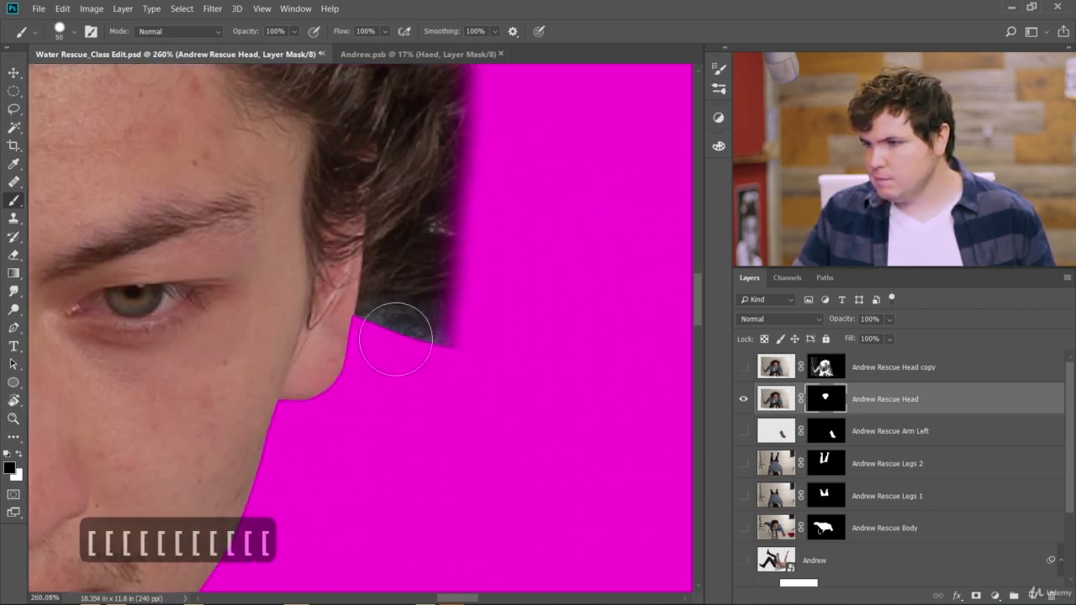
key(bracketleft)
key(bracketleft)
key(bracketleft)
key(bracketleft)
key(bracketleft)
key(bracketleft)
key(bracketleft)
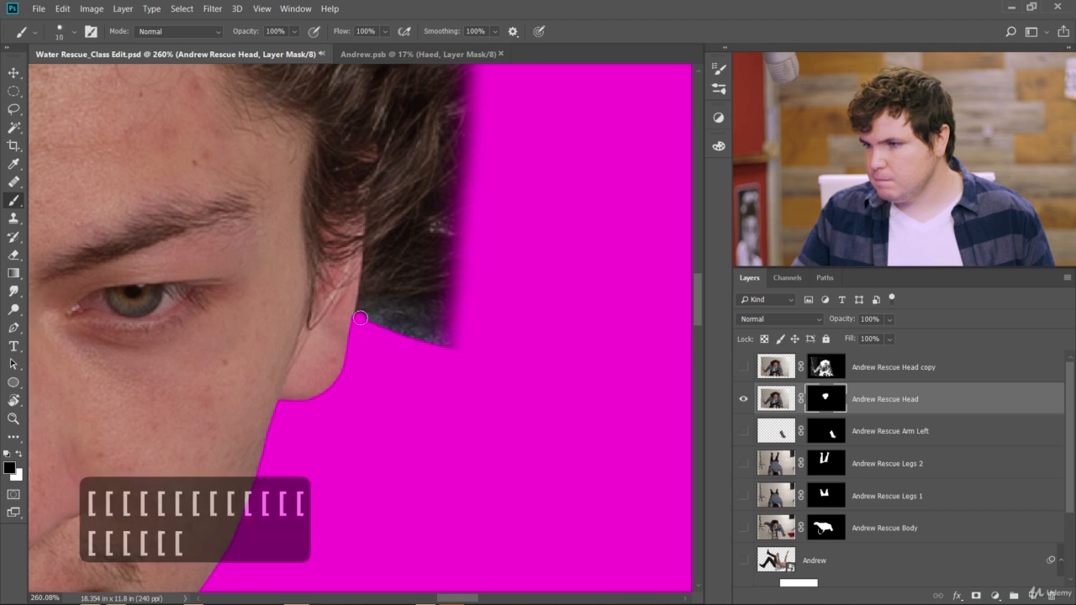
mouse_move(376, 260)
mouse_down()
mouse_move(388, 223)
mouse_move(437, 202)
mouse_move(553, 188)
mouse_up()
key(bracketright)
key(bracketright)
key(bracketright)
mouse_move(413, 244)
mouse_down()
mouse_move(382, 311)
mouse_move(375, 264)
mouse_move(386, 252)
mouse_up()
mouse_move(400, 349)
mouse_down()
mouse_move(450, 217)
mouse_move(437, 316)
mouse_move(472, 195)
mouse_move(440, 394)
mouse_up()
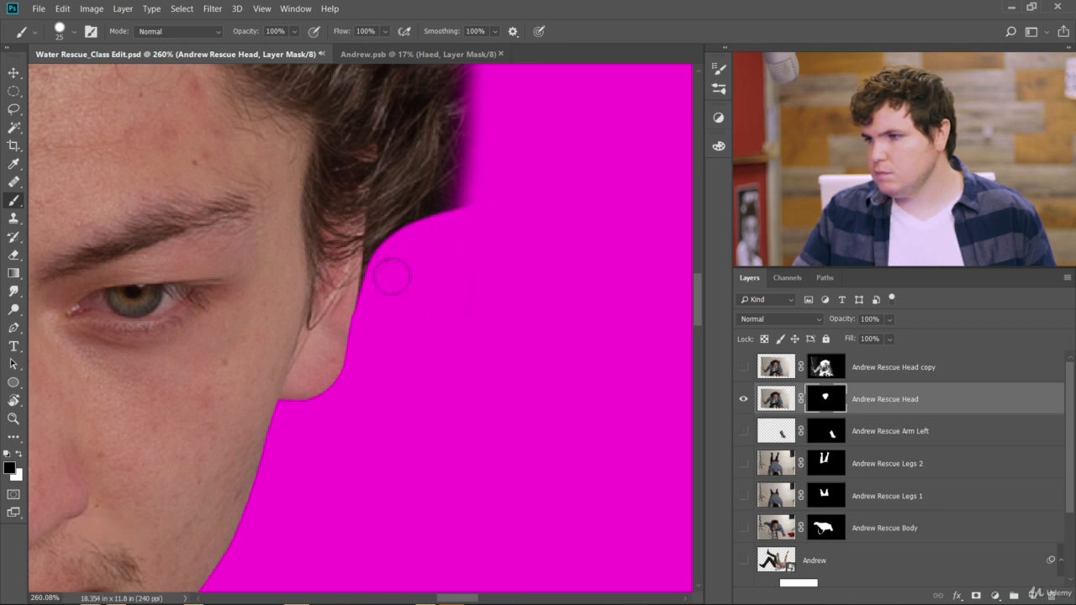
Paint black on the original head's mask along the image-left ear with the 25 px brush, undoing strokes that miss the edge
scroll(408, 333, down, 5)
scroll(118, 400, up, 3)
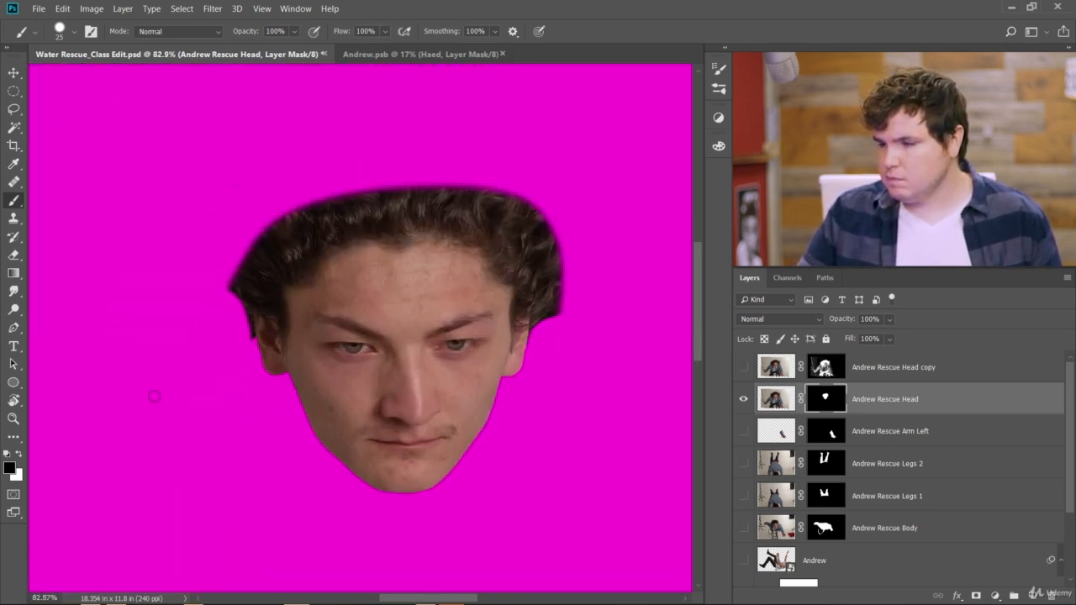
scroll(216, 320, up, 4)
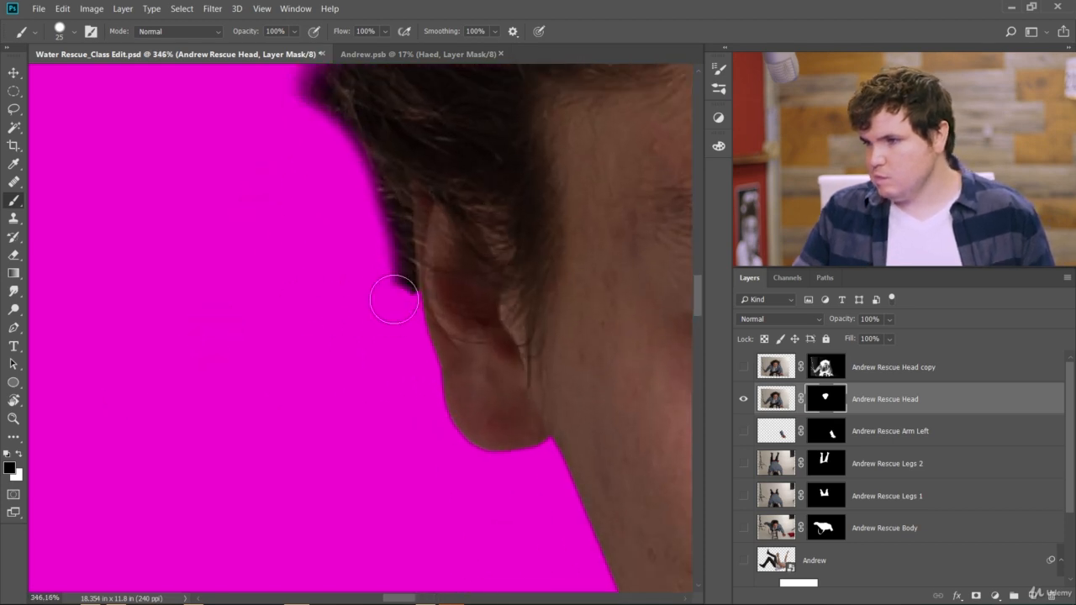
drag(394, 299, 397, 189)
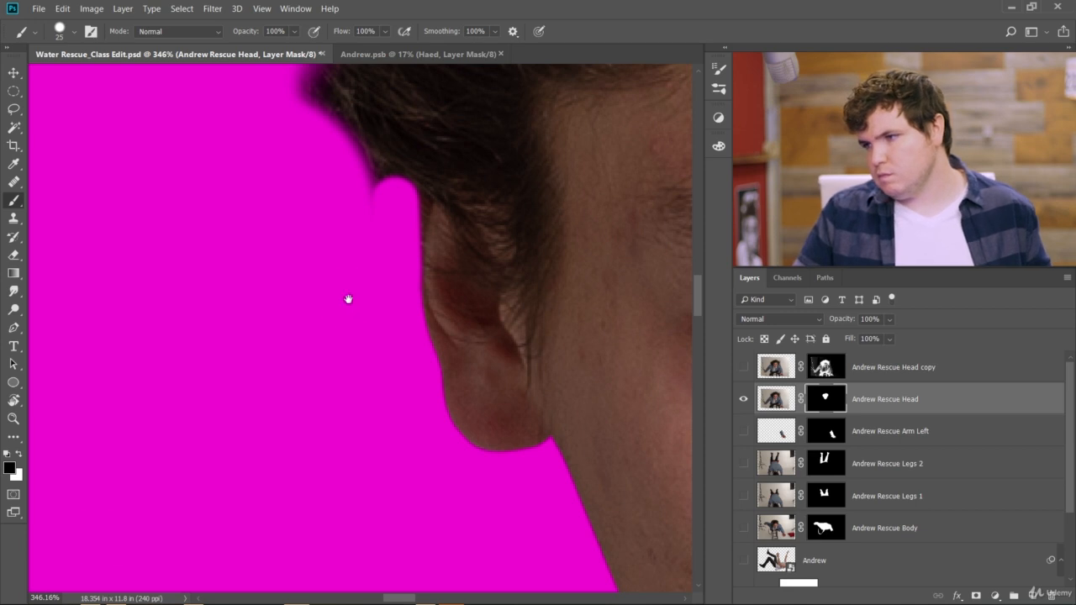
key(b)
key(x)
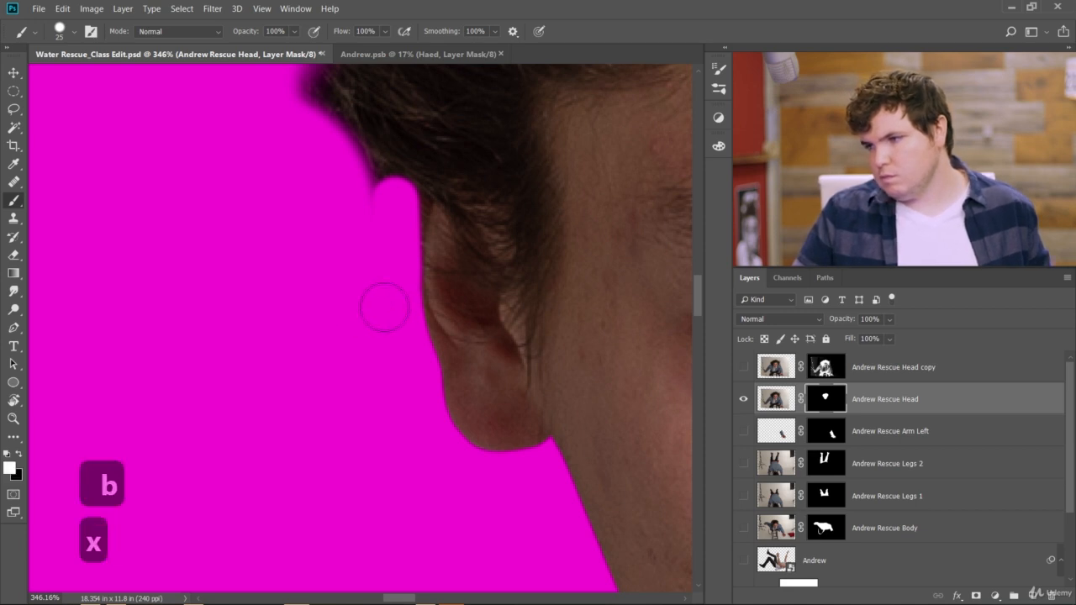
key(ctrl+z)
click(395, 308)
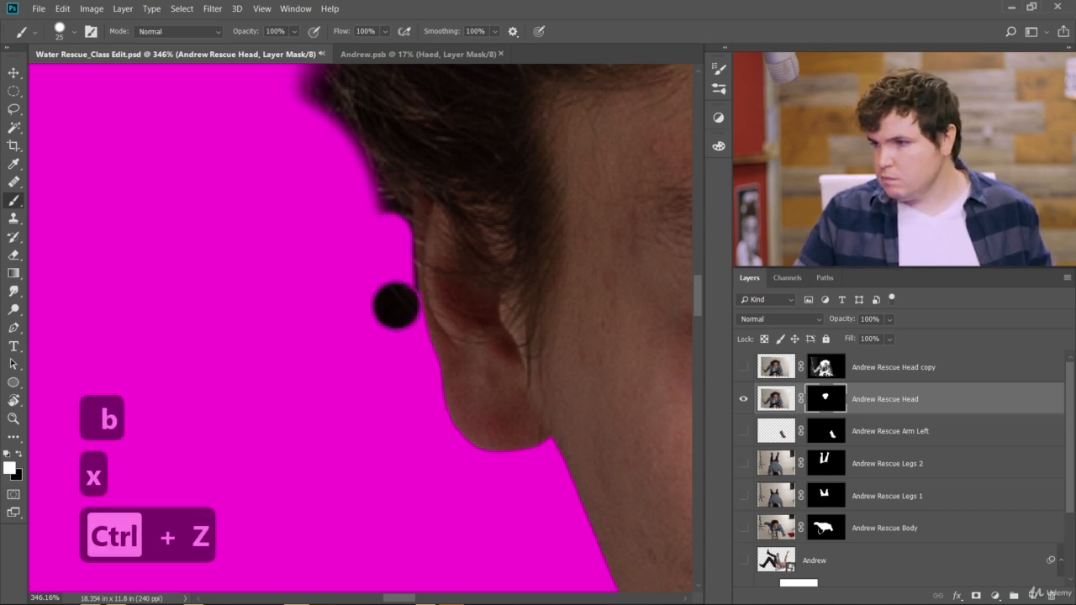
key(ctrl+z)
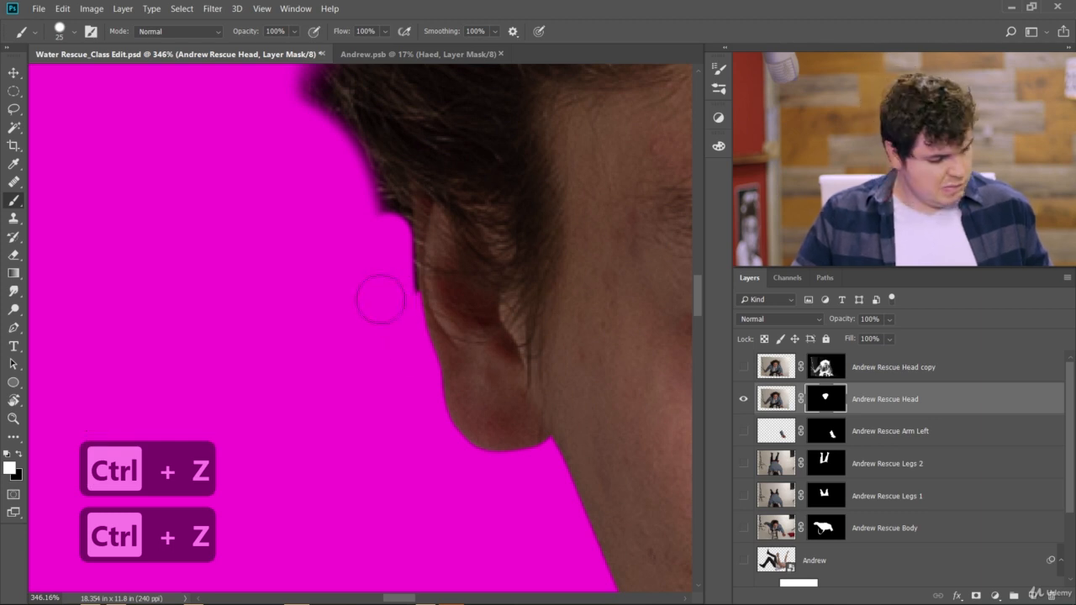
key(x)
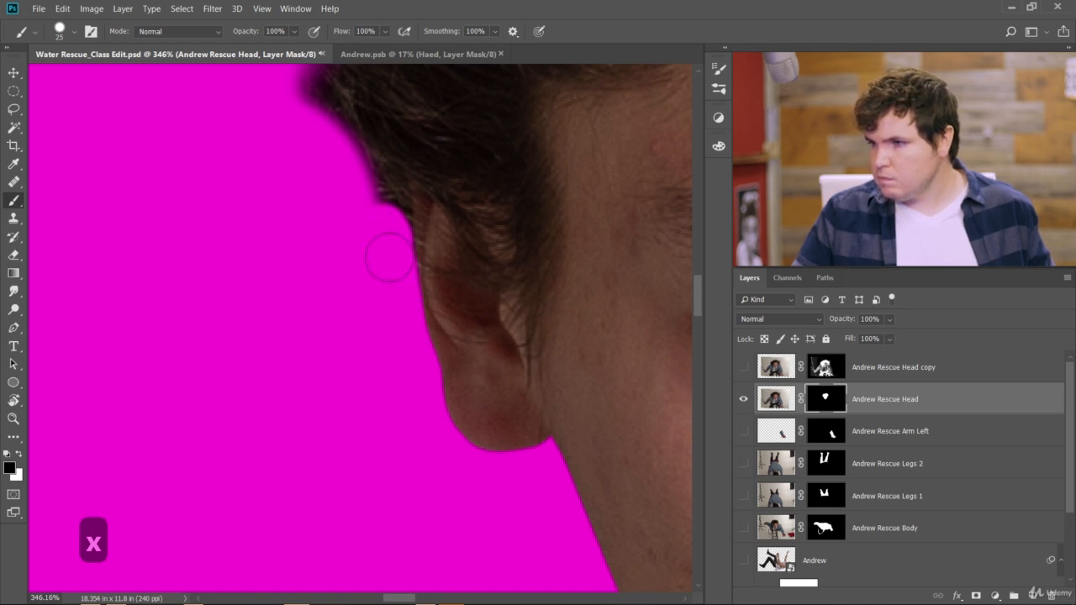
Show the head copy layer together with the original head and view the combined hair and face
scroll(353, 233, down, 8)
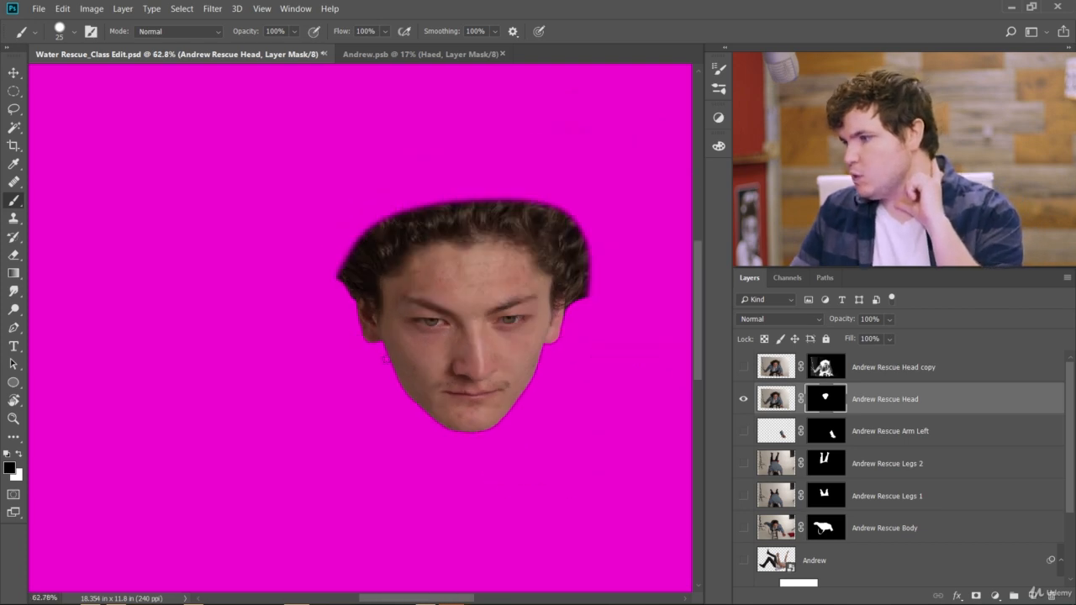
click(745, 368)
scroll(337, 252, up, 3)
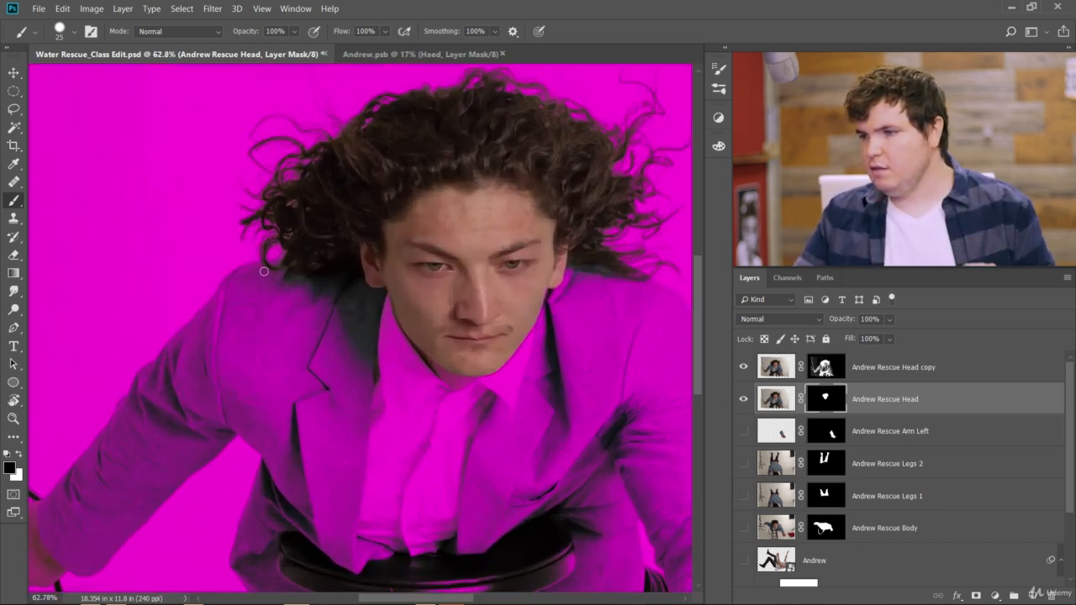
scroll(499, 343, down, 4)
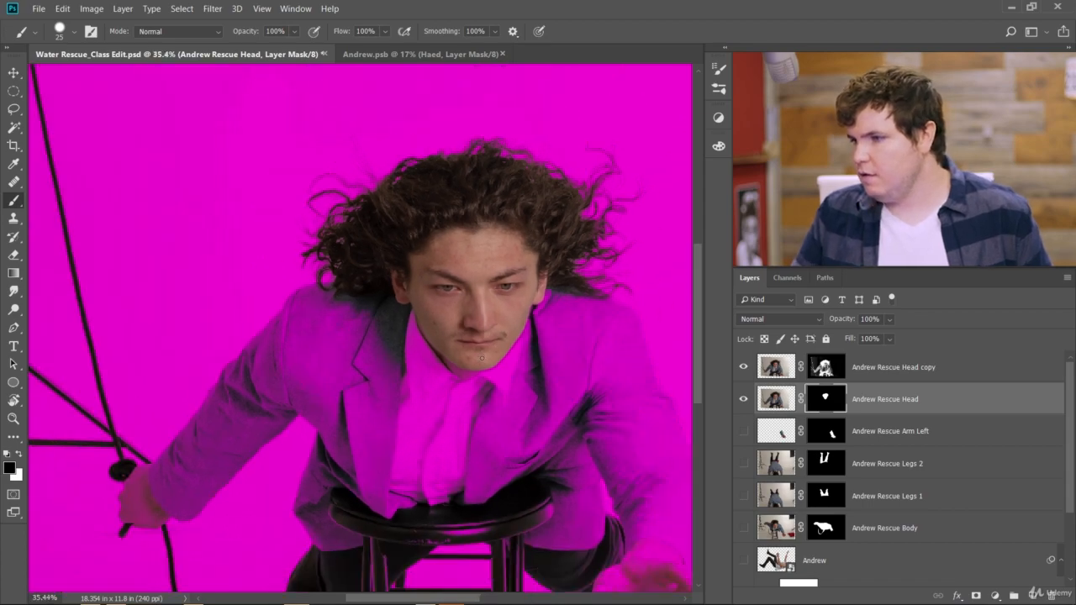
scroll(538, 342, up, 3)
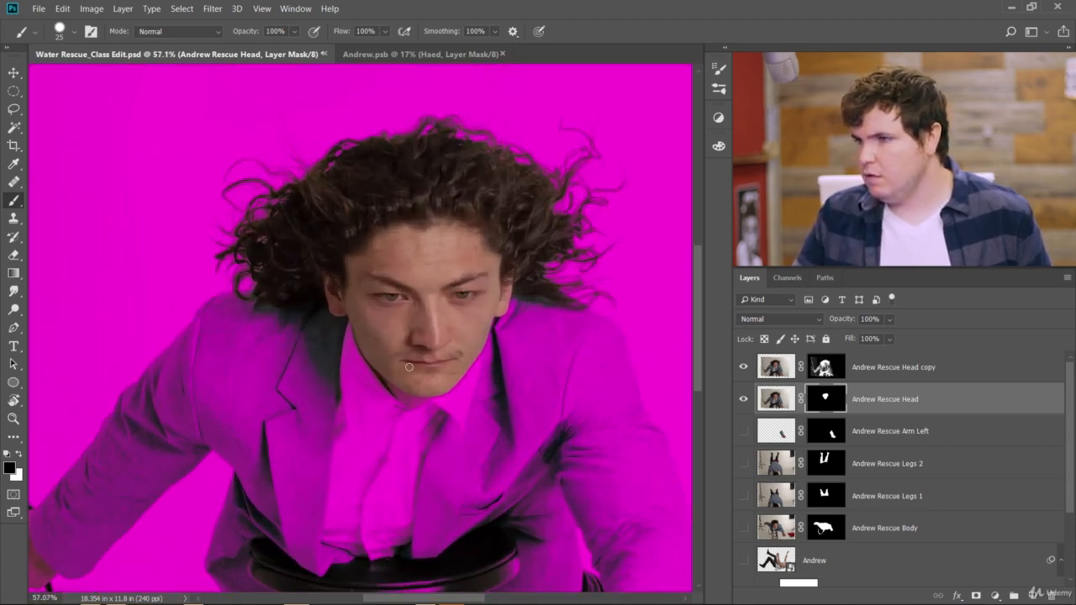
Make the head copy's mask active and paint black over the shoulders and chest below the hair with a 250 px brush
key(bracketright)
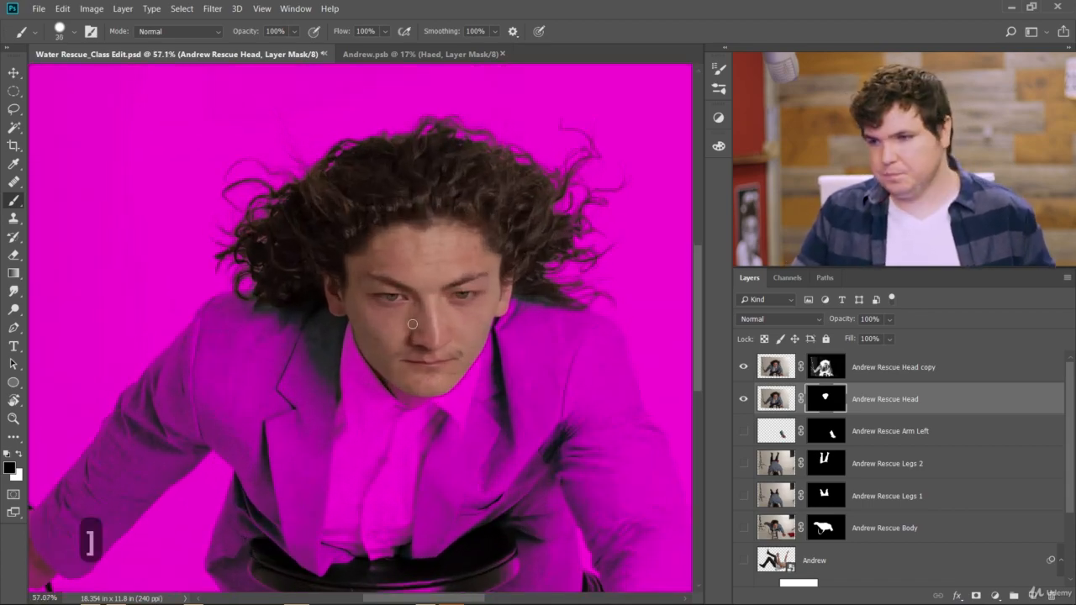
key(bracketright)
key(bracketright)
key(bracketright)
key(bracketright)
key(bracketright)
key(bracketright)
key(bracketright)
key(bracketright)
key(bracketright)
key(bracketright)
key(bracketright)
key(bracketright)
key(bracketright)
key(bracketright)
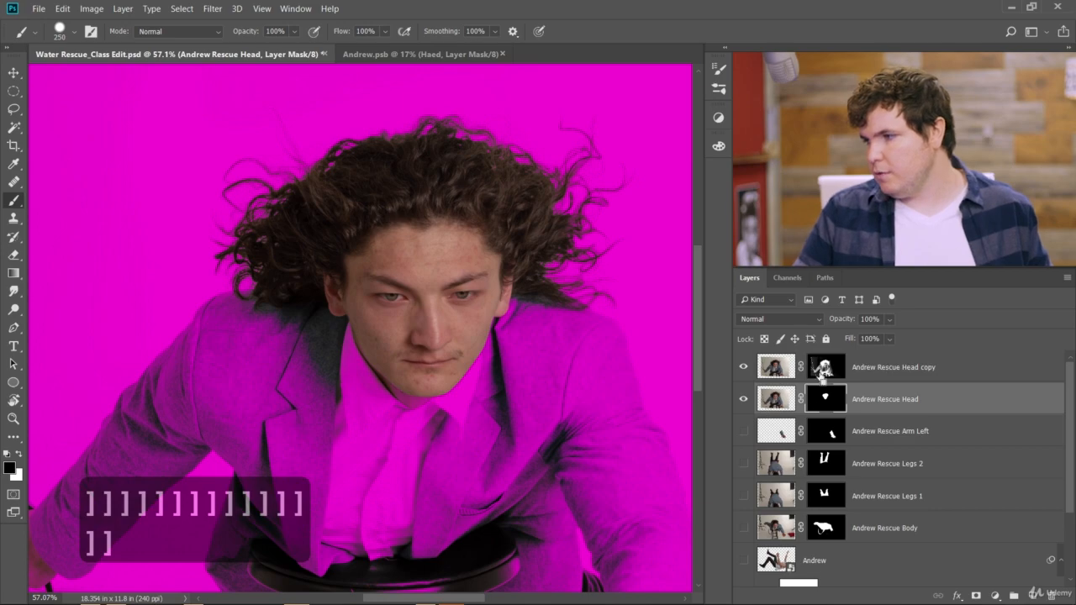
key(ctrl+z)
click(821, 373)
mouse_move(225, 352)
mouse_down()
mouse_move(330, 398)
mouse_move(422, 395)
mouse_move(655, 347)
mouse_move(686, 358)
mouse_up()
mouse_move(660, 412)
mouse_down()
mouse_move(442, 395)
mouse_move(319, 353)
mouse_move(223, 385)
mouse_move(347, 351)
mouse_up()
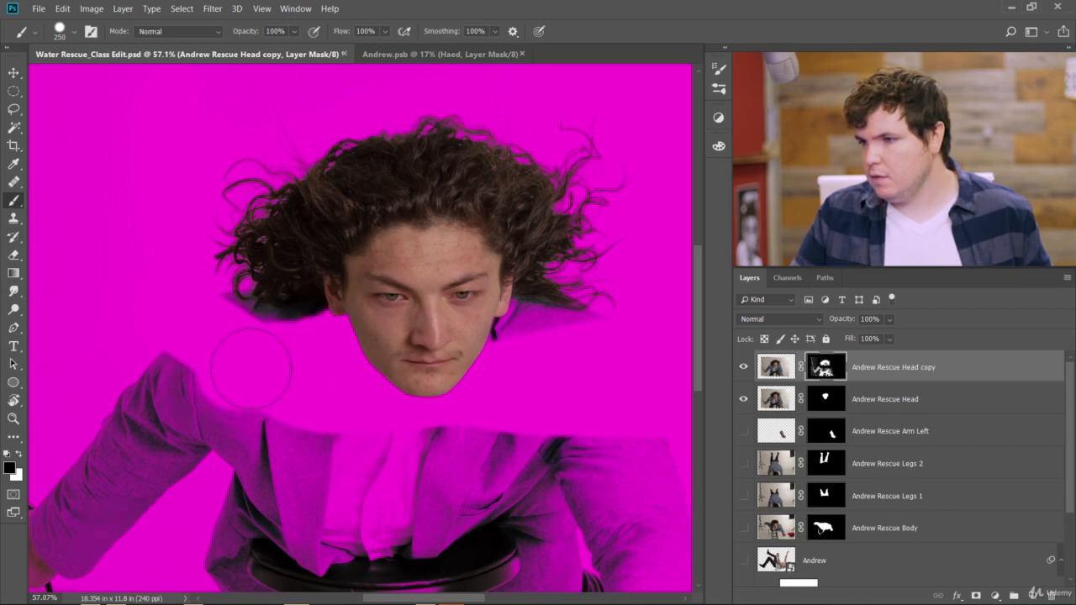
mouse_move(189, 345)
mouse_down()
mouse_move(137, 427)
mouse_move(146, 387)
mouse_move(187, 516)
mouse_move(210, 536)
mouse_move(252, 441)
mouse_up()
Paint black with an 800 px brush on the head copy's mask over the remaining torso, arms, stool and background cables
scroll(269, 441, down, 3)
scroll(315, 215, down, 2)
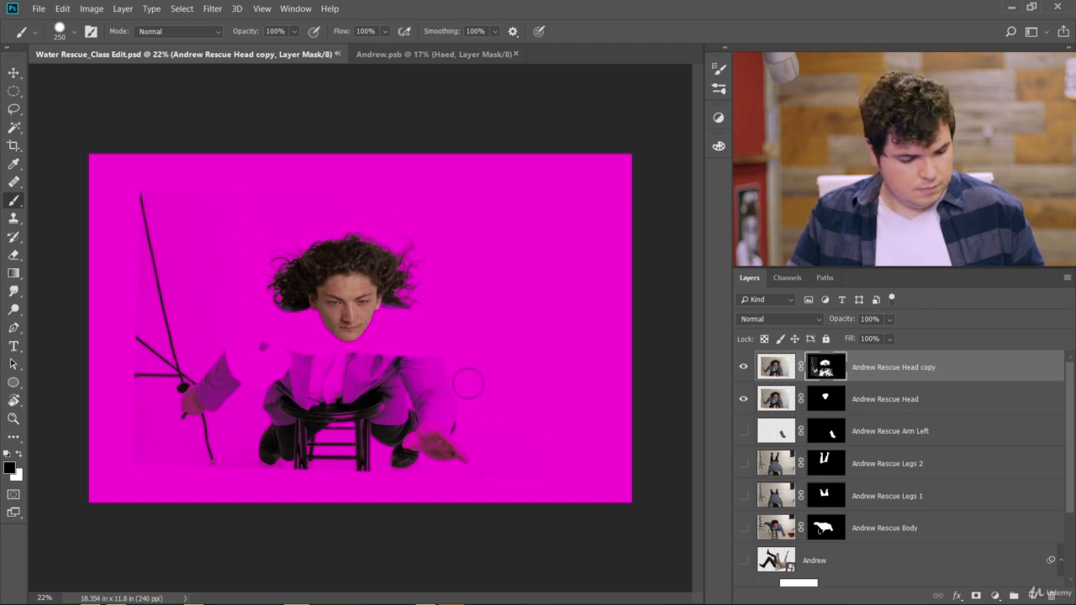
key(bracketright)
key(bracketright)
key(bracketright)
key(bracketright)
key(bracketright)
key(bracketright)
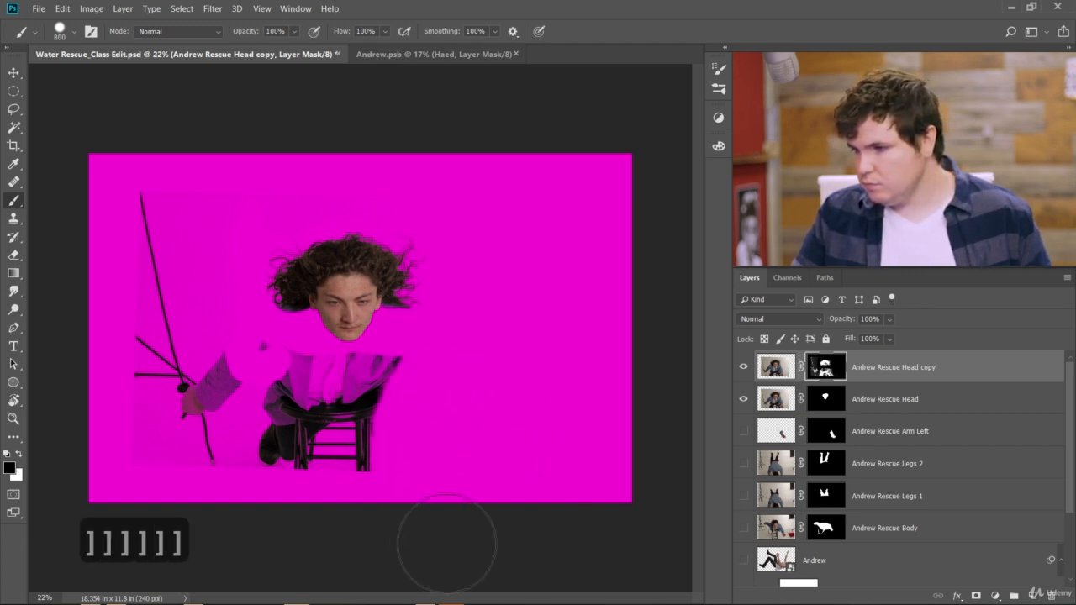
mouse_move(396, 385)
mouse_down()
mouse_move(228, 392)
mouse_move(360, 405)
mouse_move(225, 387)
mouse_move(394, 464)
mouse_move(397, 479)
mouse_move(144, 476)
mouse_move(142, 142)
mouse_move(222, 420)
mouse_move(173, 269)
mouse_up()
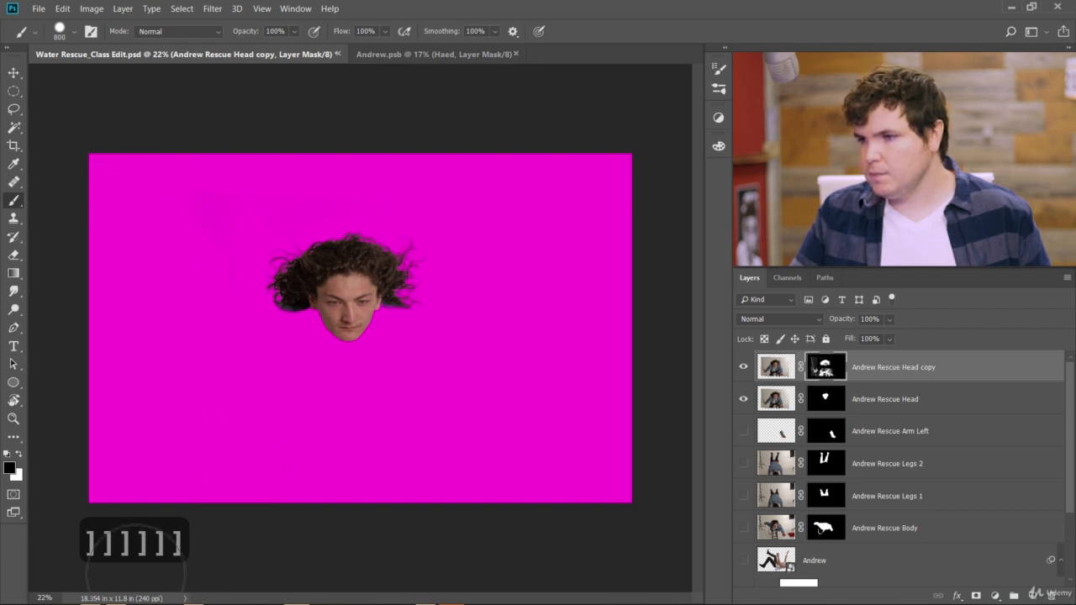
Switch to the Move tool, show the rescue body layer and inspect the flying hair against the jacket shoulders
click(13, 76)
scroll(372, 309, up, 7)
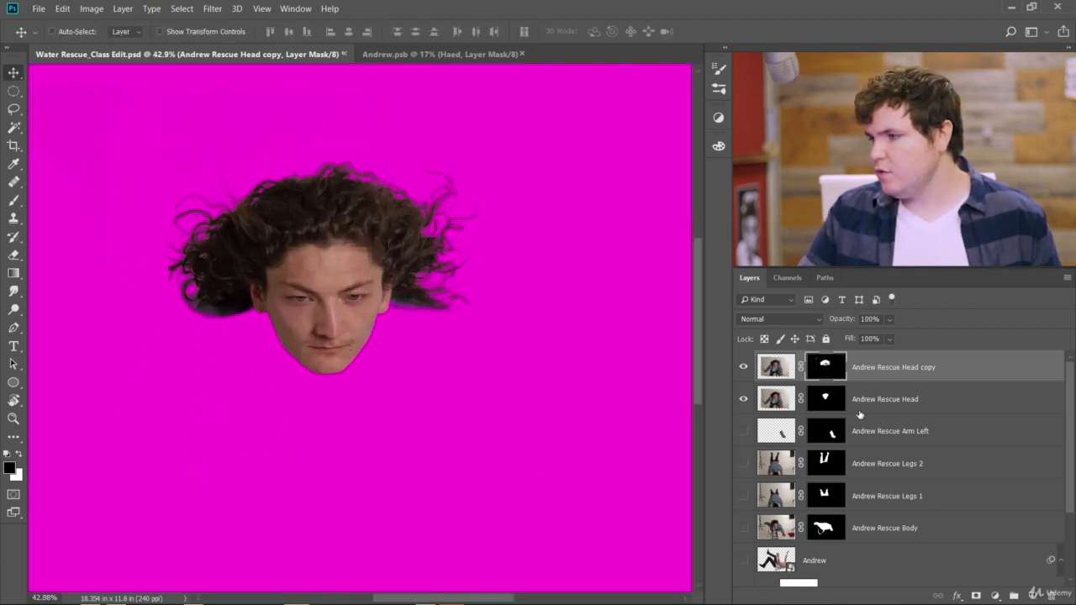
scroll(168, 269, up, 6)
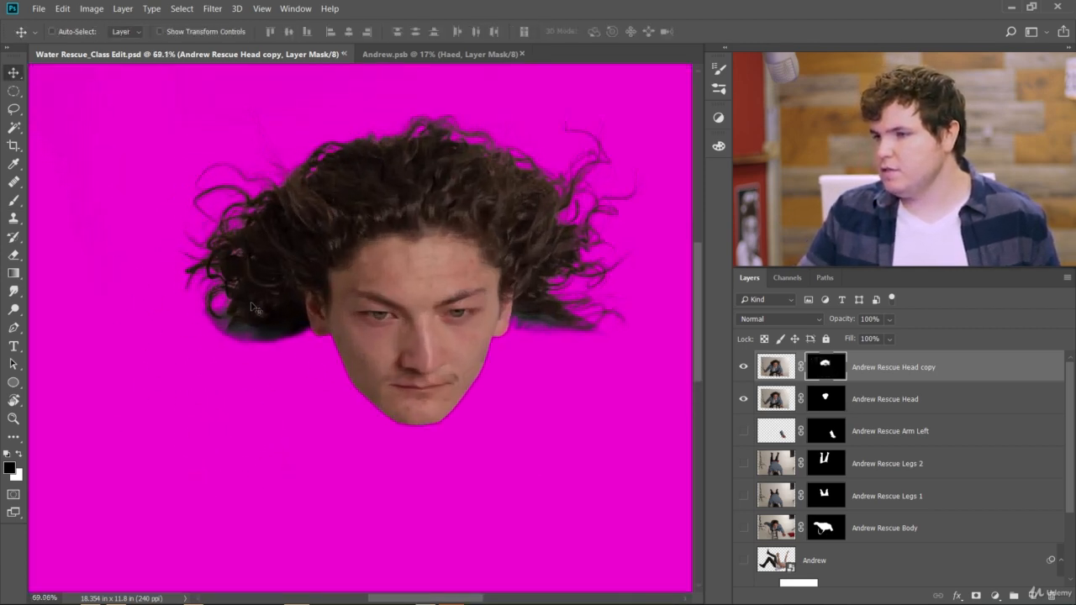
click(743, 528)
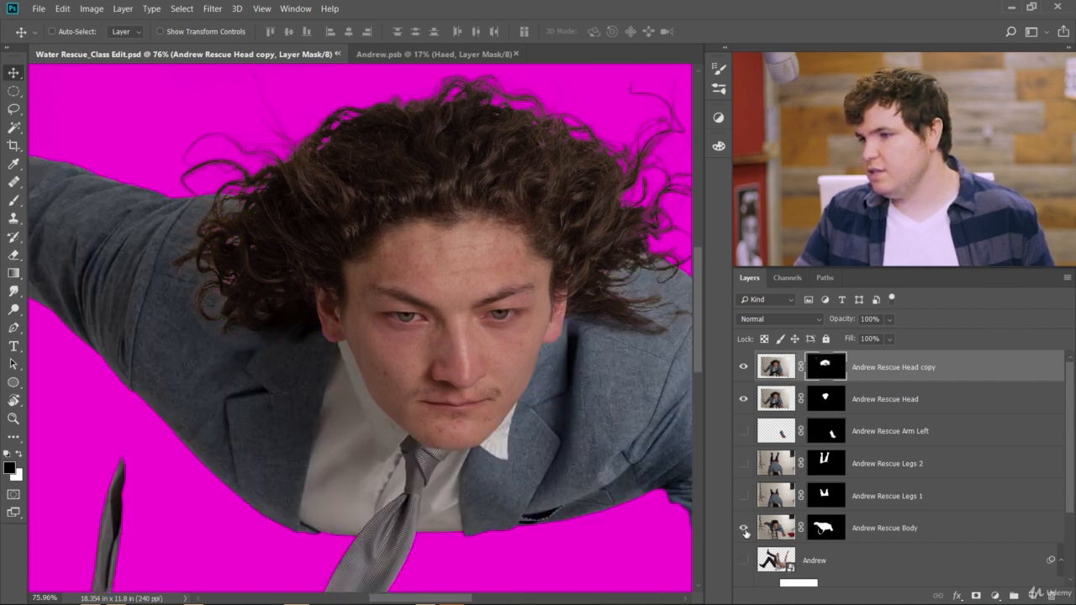
scroll(568, 416, down, 10)
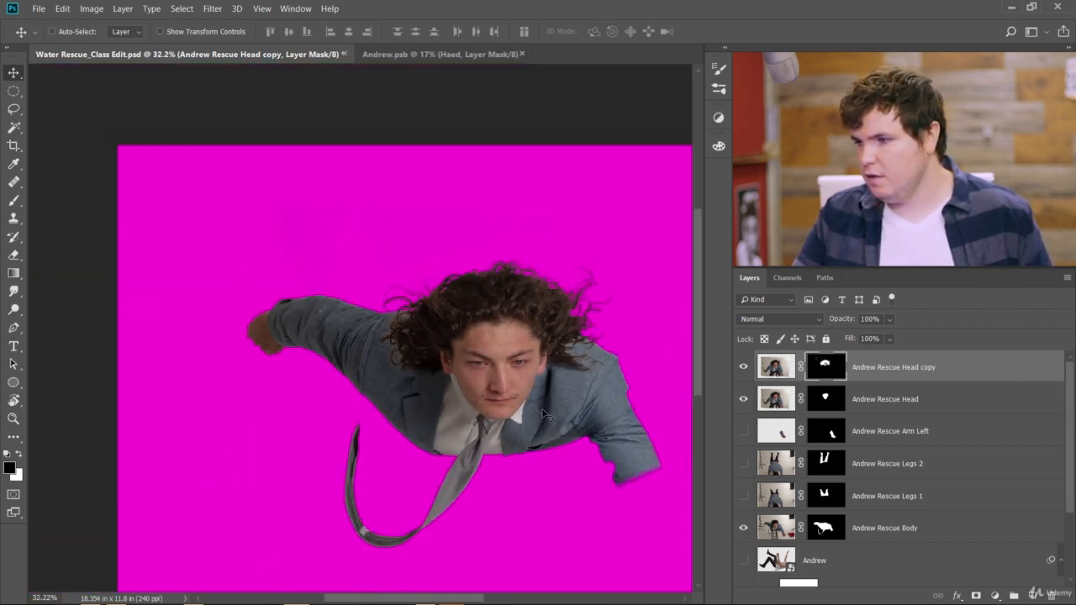
scroll(410, 331, up, 1)
scroll(257, 257, up, 1)
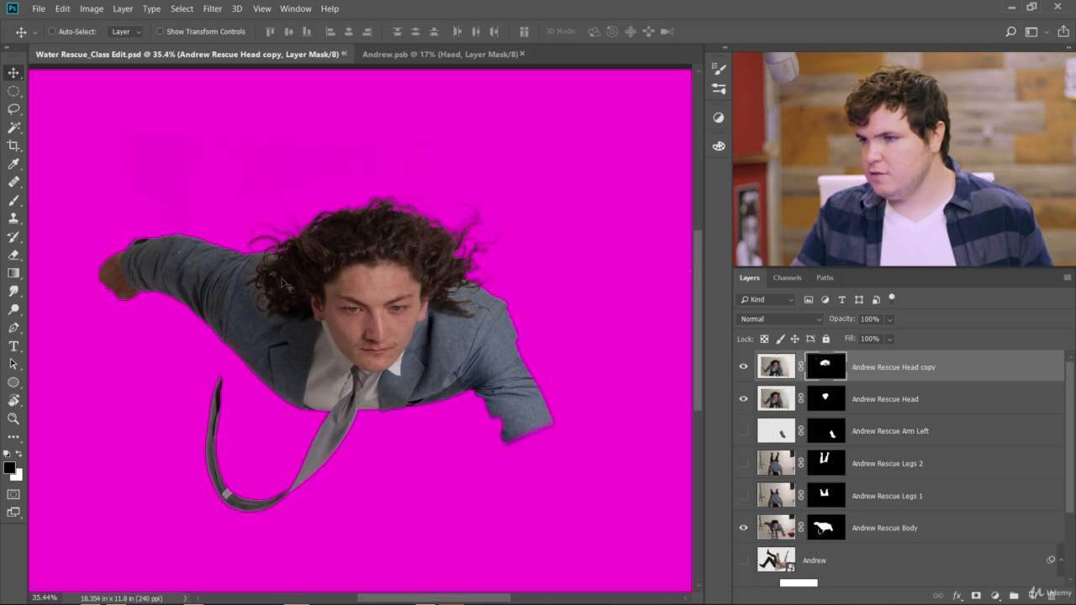
scroll(293, 304, up, 4)
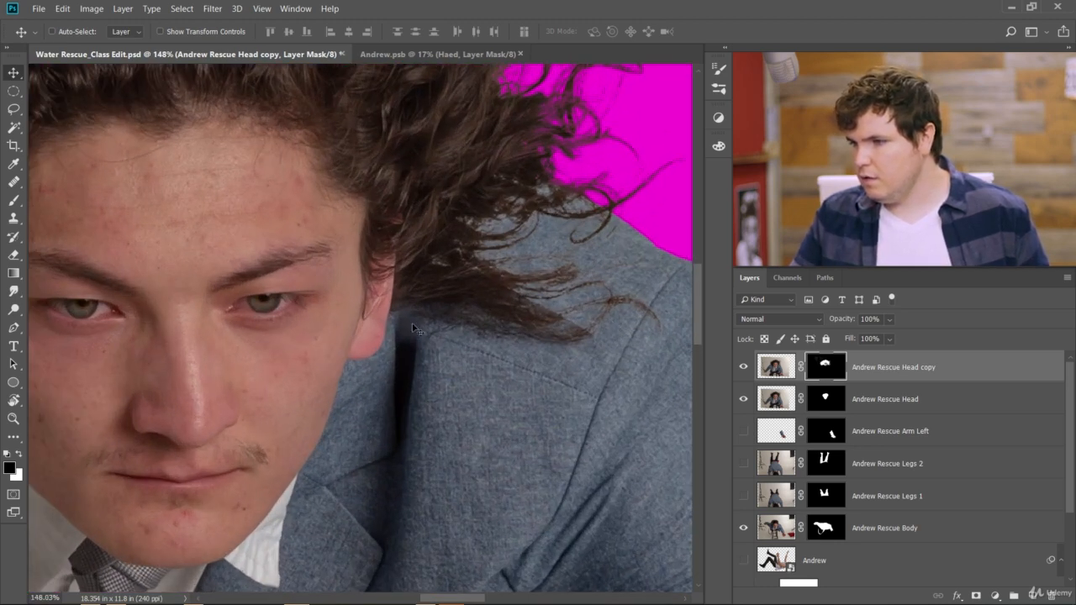
scroll(587, 335, down, 4)
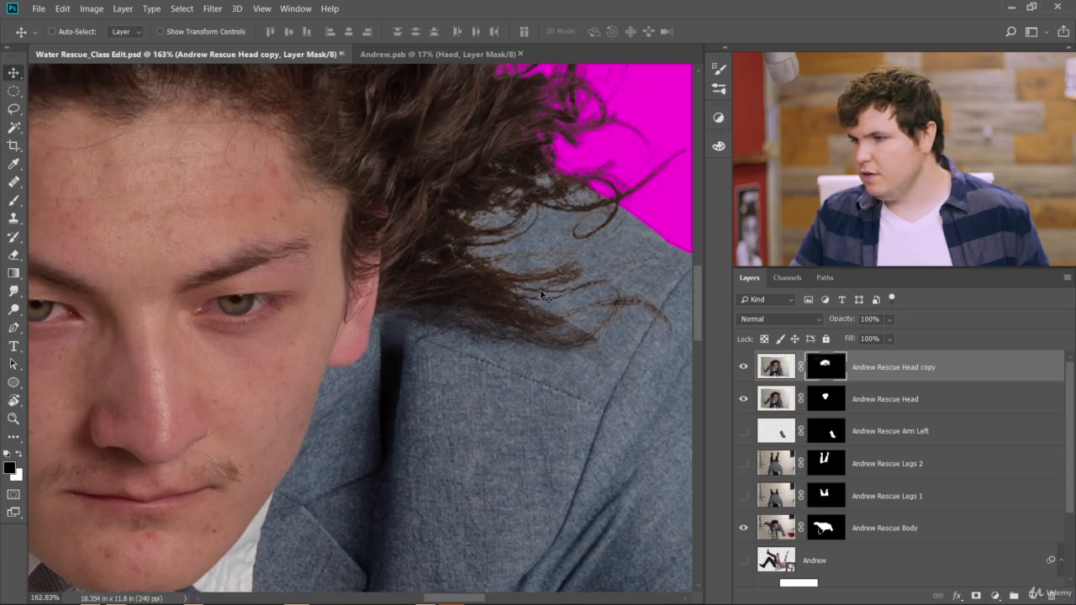
scroll(538, 293, up, 3)
scroll(539, 293, up, 1)
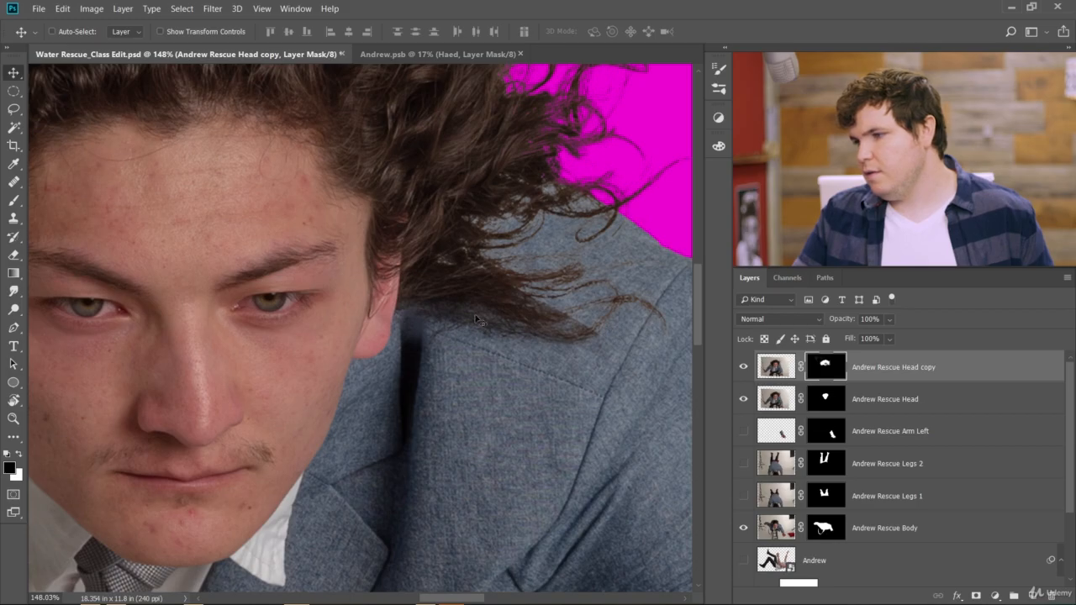
Paint black with a 50 px brush on the head copy's mask to hide the lower strands over the image-right shoulder, toggling the body layer to compare
key(b)
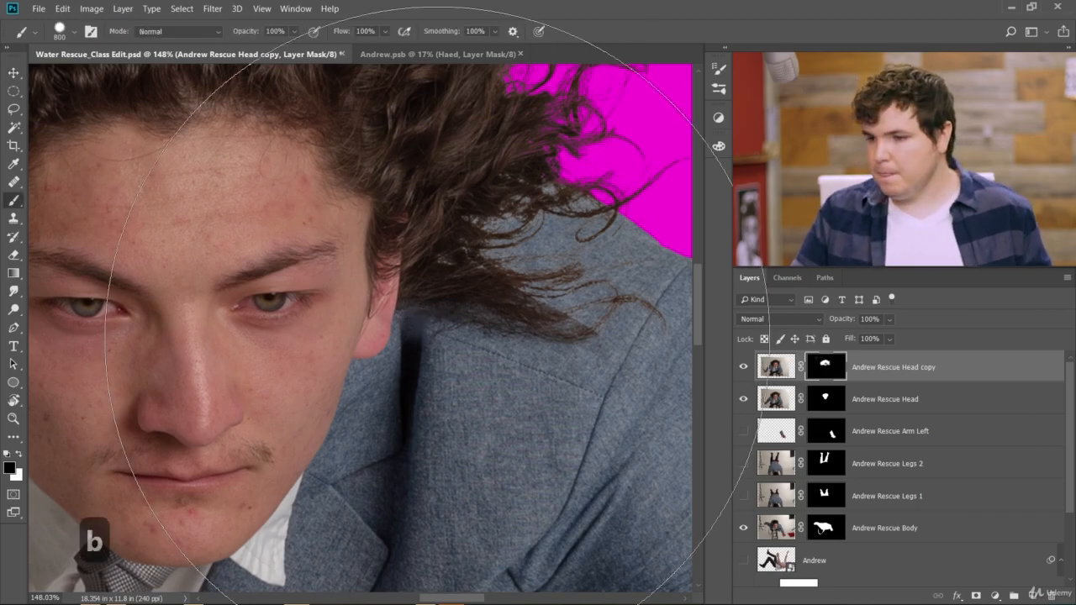
key(bracketleft)
key(bracketleft)
key(bracketleft)
key(bracketleft)
key(bracketleft)
key(bracketleft)
key(bracketleft)
key(bracketleft)
key(bracketleft)
key(bracketleft)
key(bracketleft)
key(bracketleft)
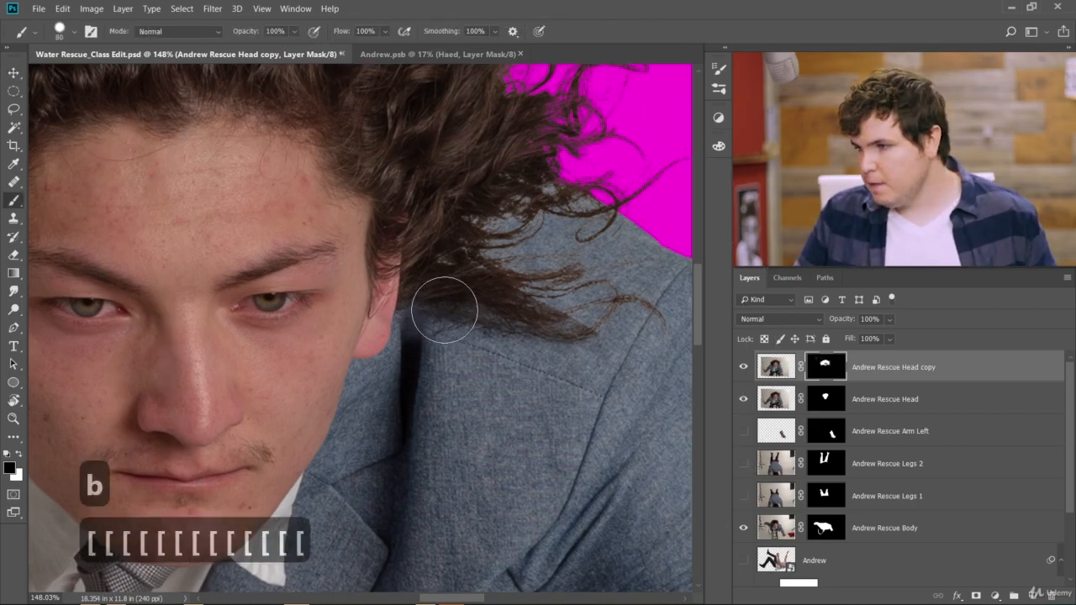
key(bracketleft)
key(bracketleft)
key(bracketleft)
mouse_move(428, 289)
mouse_down()
mouse_move(528, 256)
mouse_move(435, 277)
mouse_move(475, 245)
mouse_move(531, 246)
mouse_move(517, 275)
mouse_up()
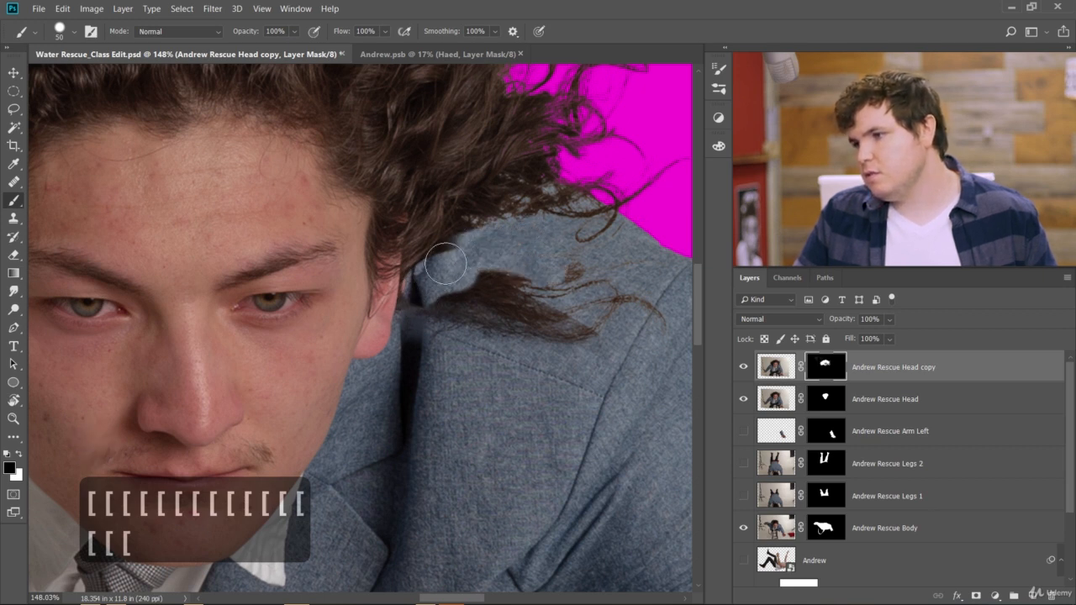
mouse_move(419, 316)
mouse_down()
mouse_move(403, 353)
mouse_move(414, 295)
mouse_move(405, 350)
mouse_move(464, 286)
mouse_move(439, 337)
mouse_move(498, 288)
mouse_move(468, 339)
mouse_move(478, 344)
mouse_move(488, 262)
mouse_move(561, 268)
mouse_move(665, 298)
mouse_up()
drag(492, 323, 454, 348)
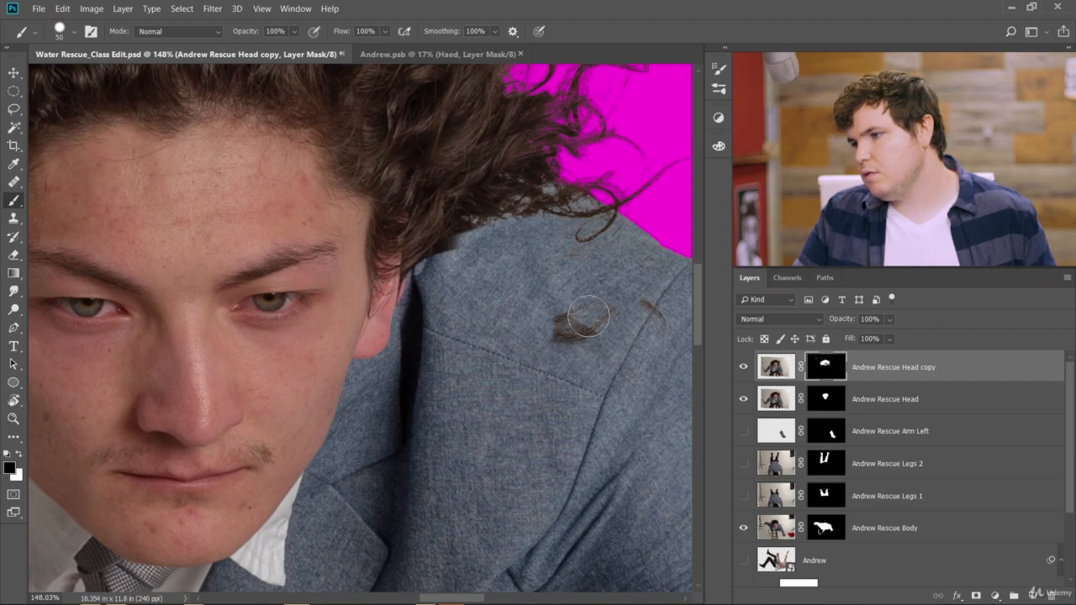
mouse_move(588, 317)
mouse_down()
mouse_move(532, 371)
mouse_move(594, 328)
mouse_up()
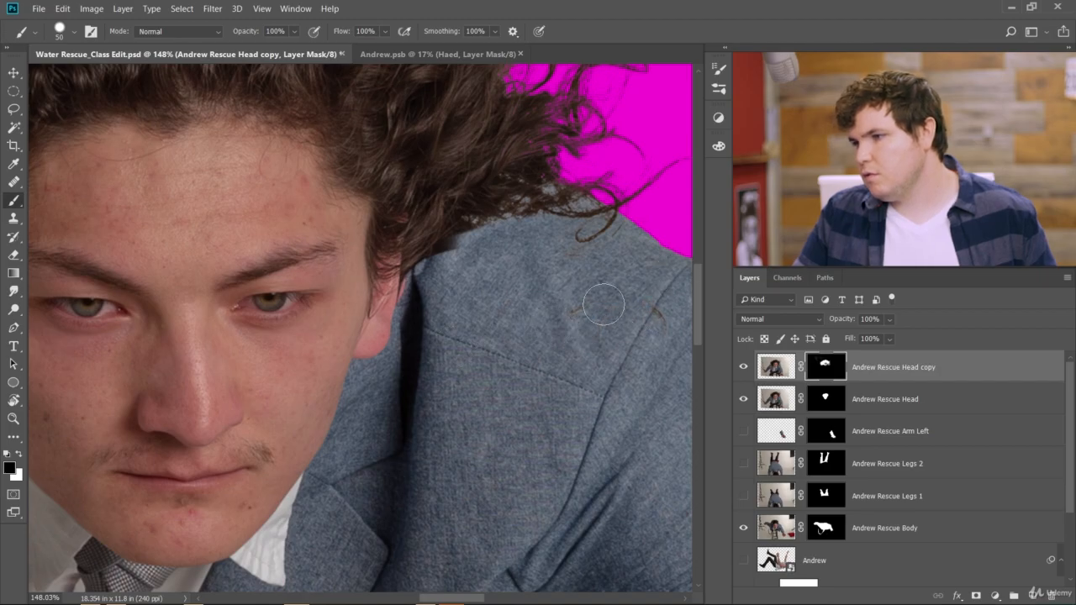
click(743, 528)
click(743, 528)
click(744, 528)
click(743, 529)
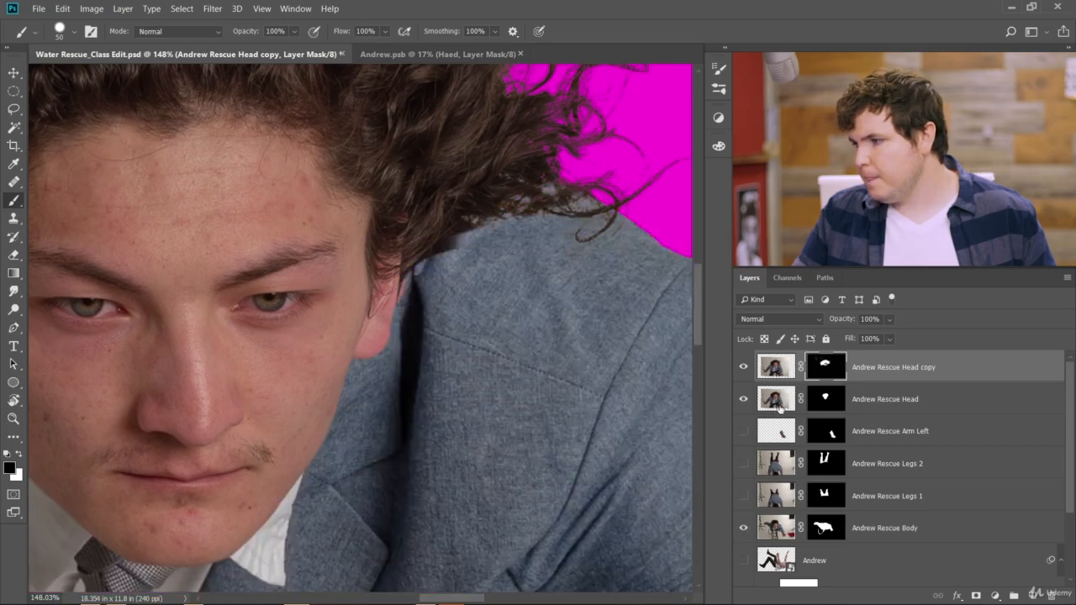
Try a black stroke on the head layer's mask over the lower hair at the image-right shoulder, then undo it
click(820, 407)
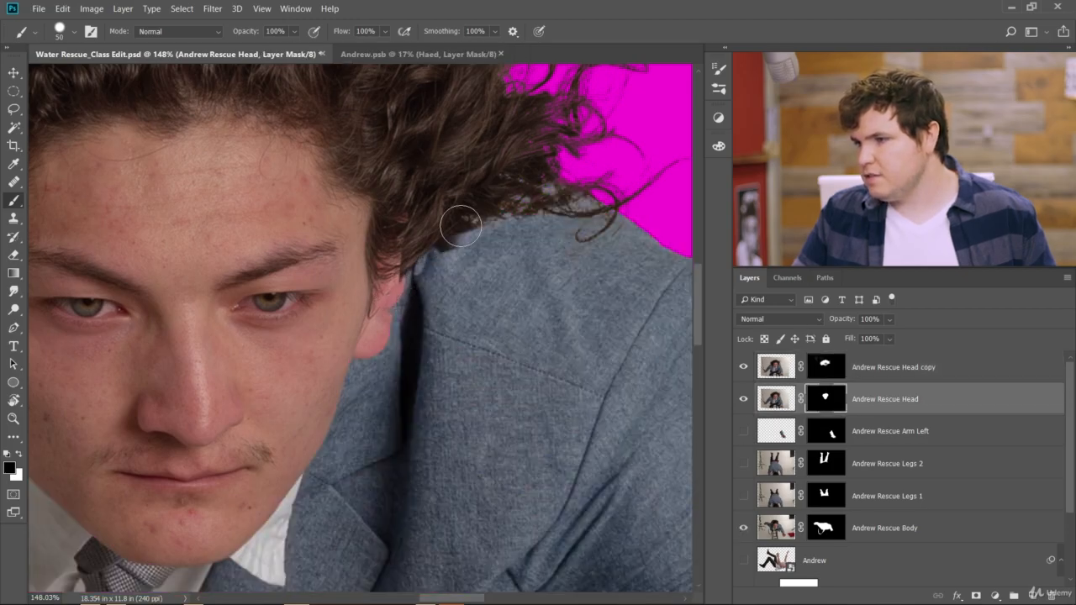
drag(461, 226, 449, 304)
click(815, 377)
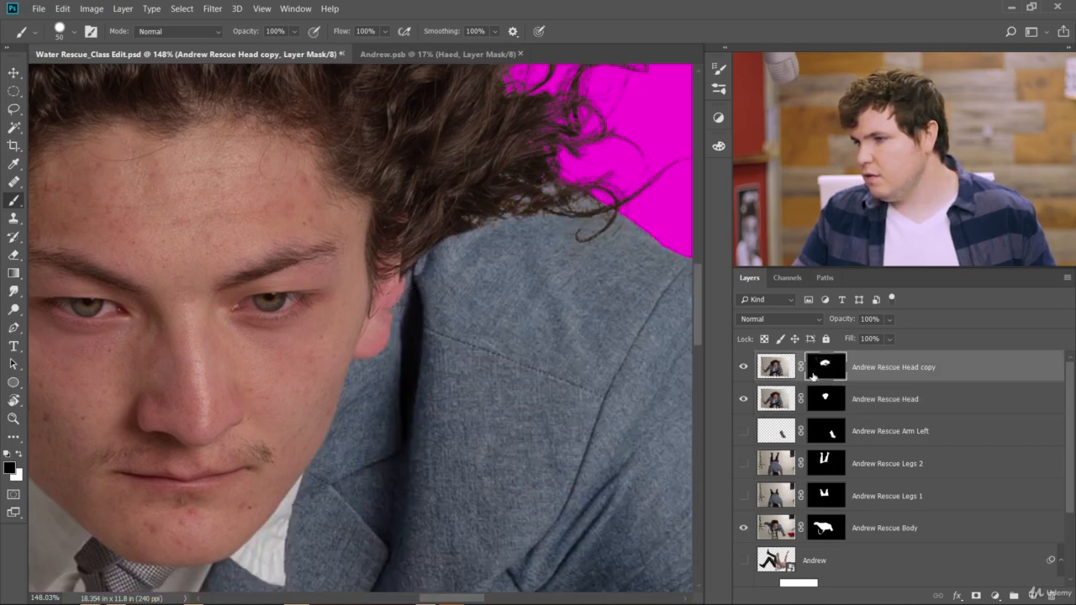
key(ctrl+x)
key(ctrl+z)
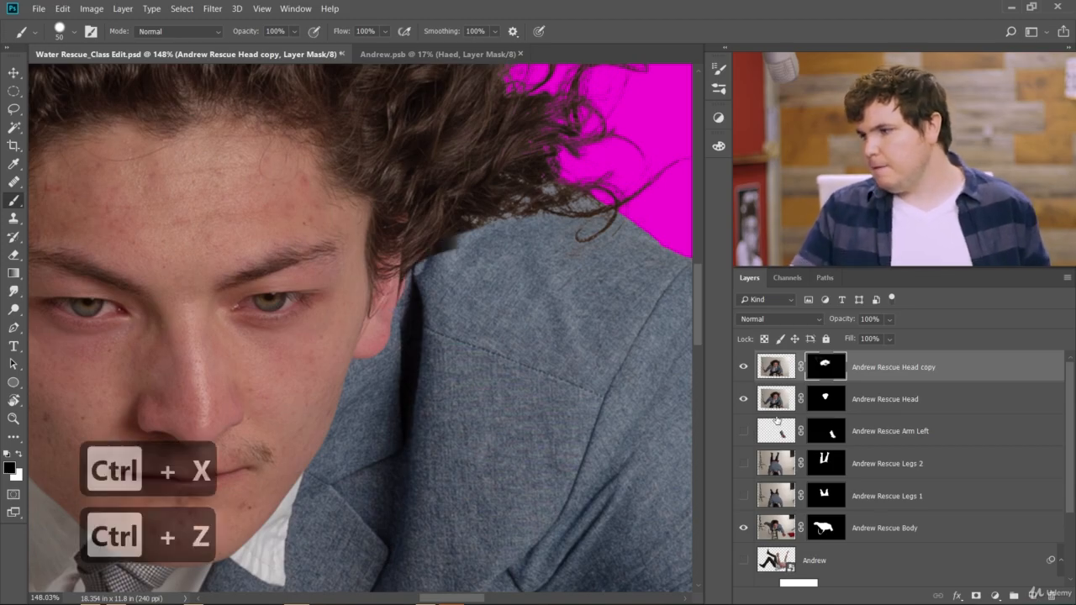
Inspect the hair edges over both jacket shoulders, toggling the body layer and the head copy to compare
click(743, 530)
click(743, 530)
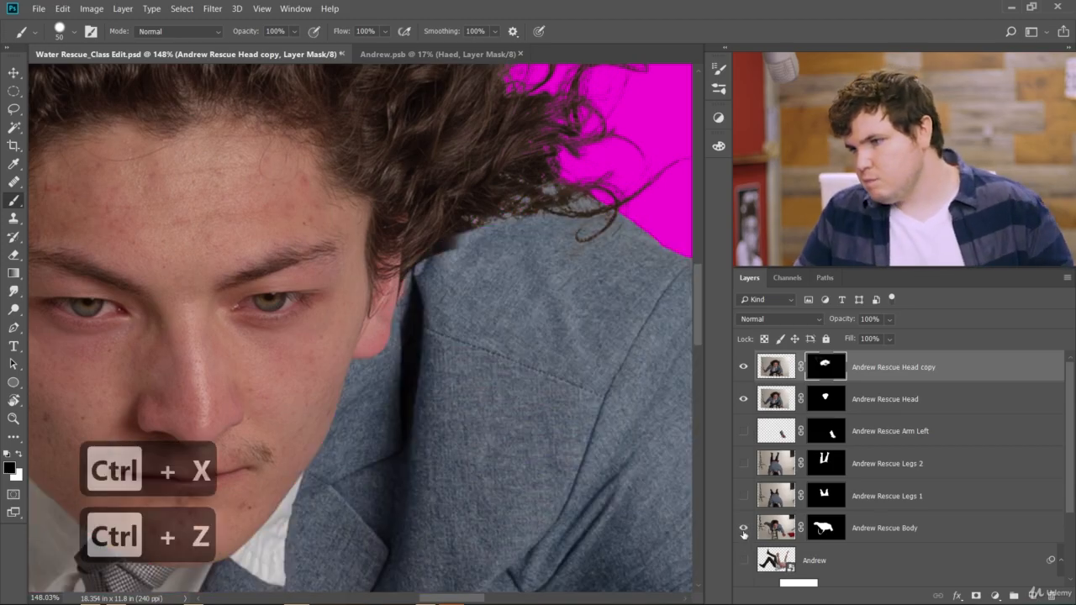
click(744, 530)
click(744, 529)
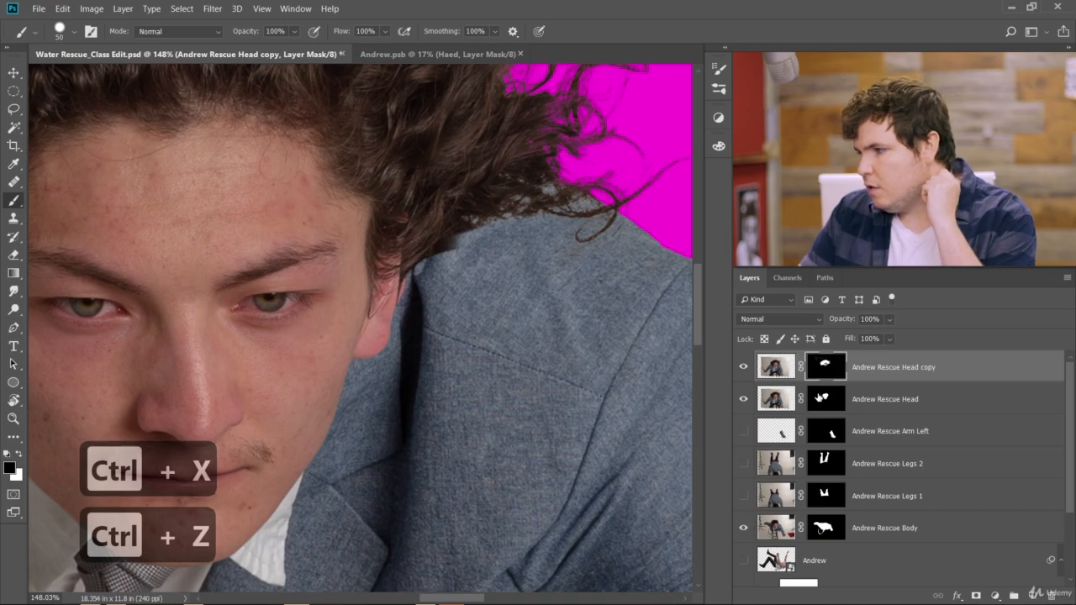
click(826, 399)
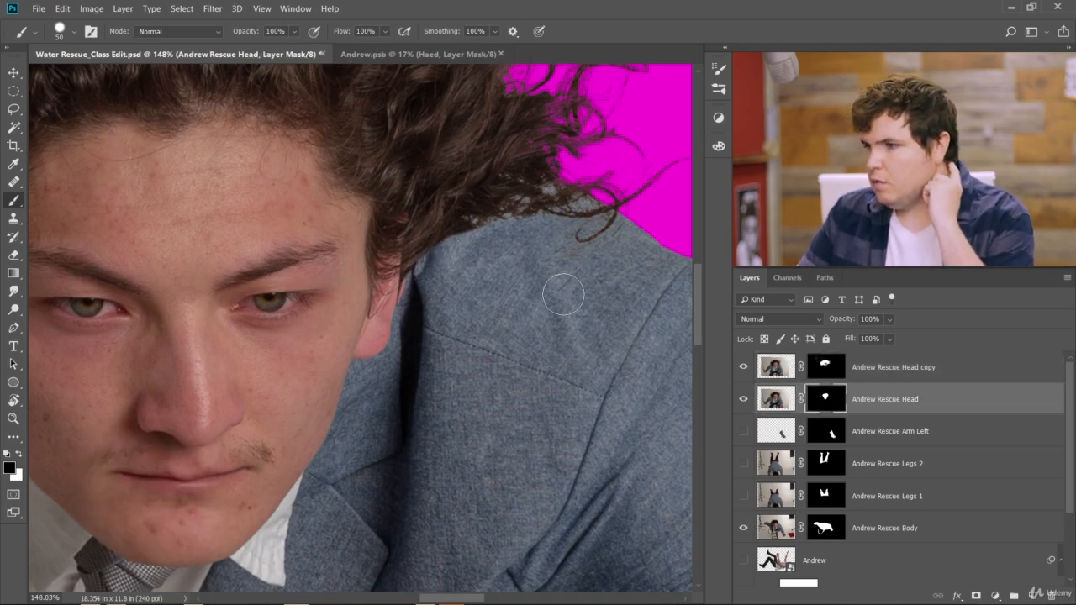
scroll(416, 412, down, 5)
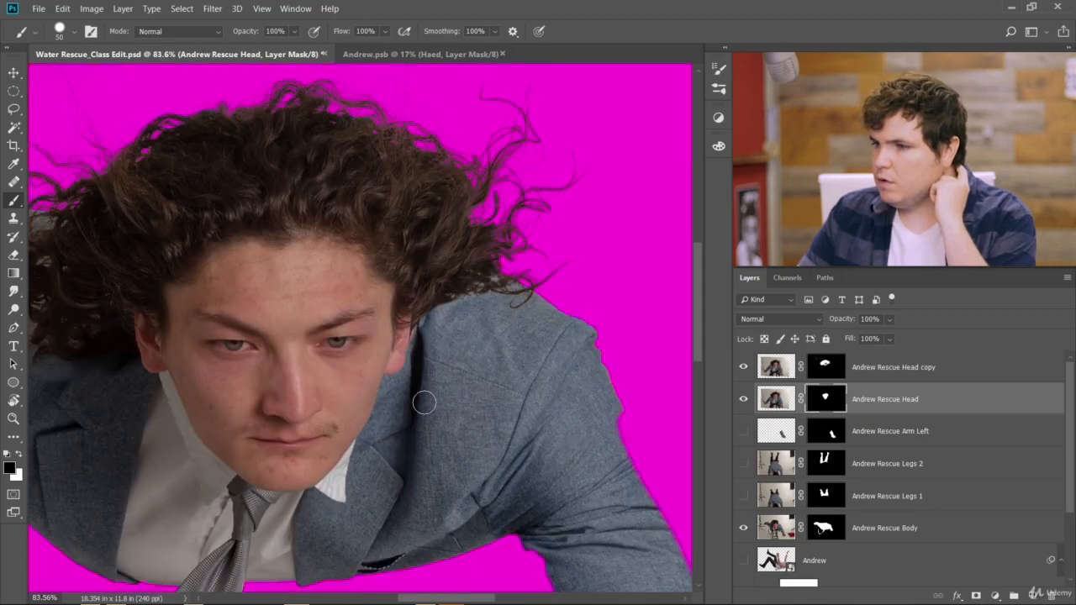
scroll(69, 434, up, 5)
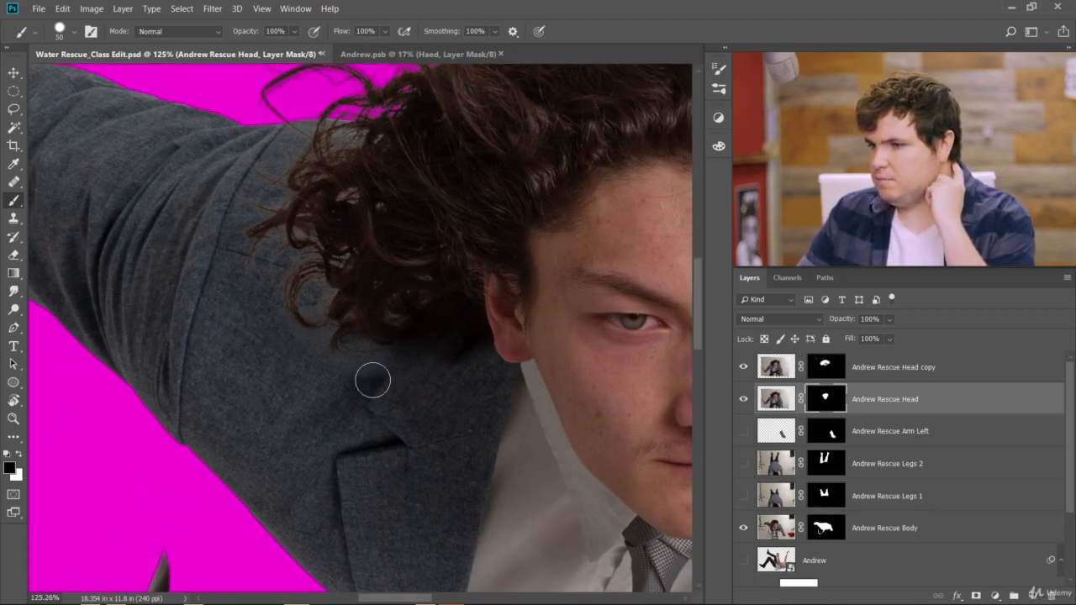
scroll(471, 383, down, 6)
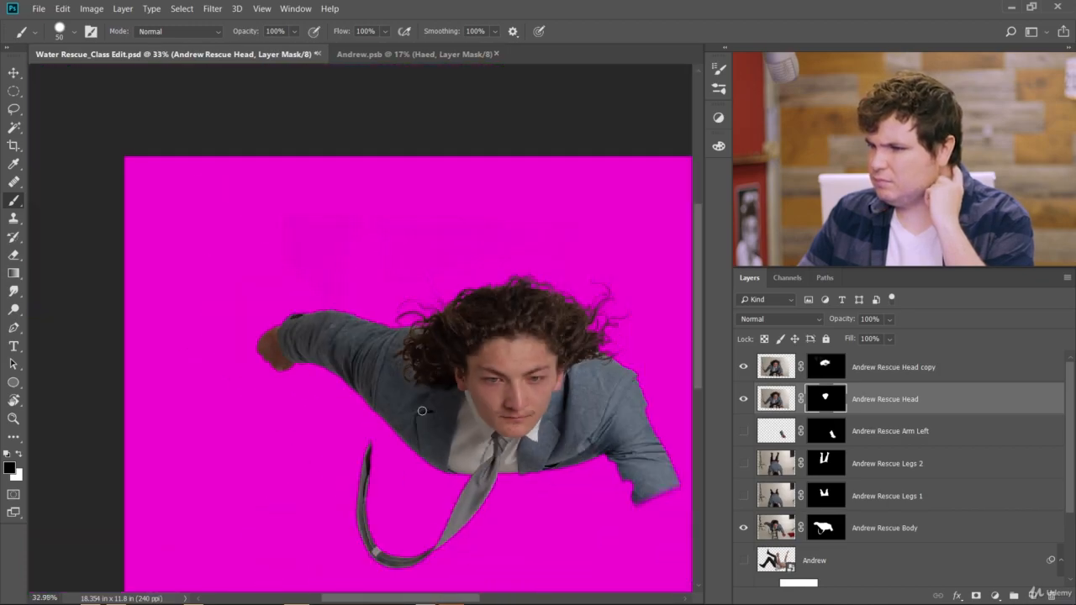
scroll(431, 405, up, 3)
scroll(432, 405, up, 4)
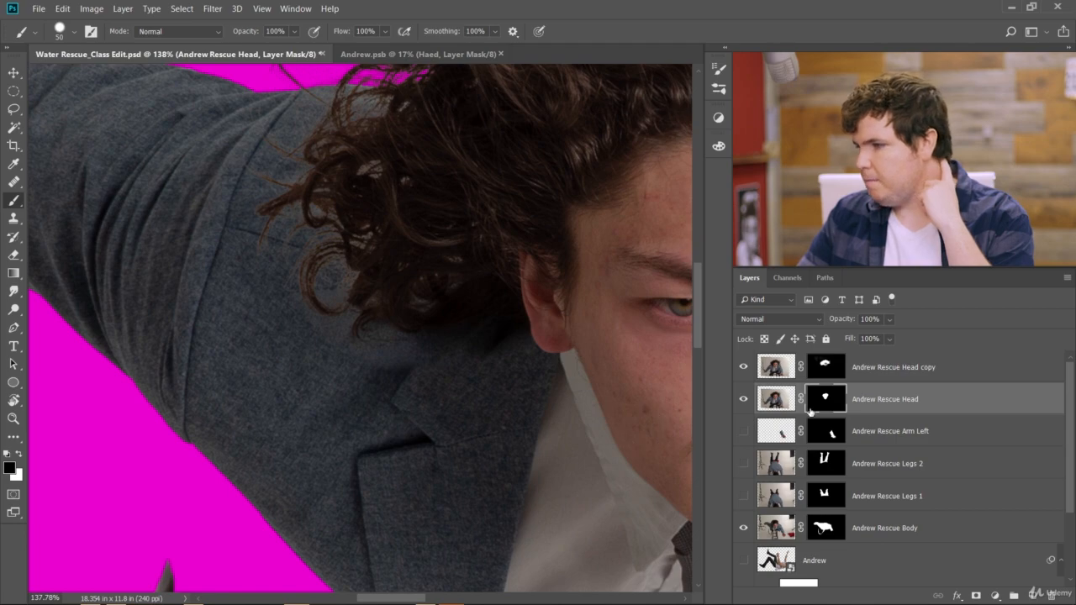
click(744, 368)
click(744, 368)
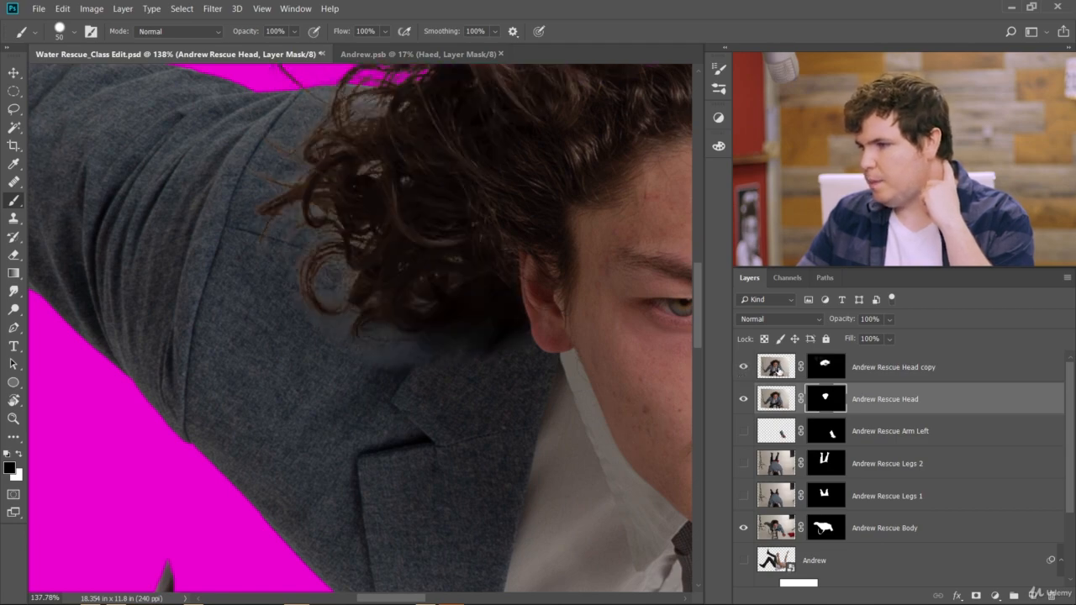
Display the head copy's mask alone and try a 50 px black stroke along the grey edge below the image-left curl
click(837, 371)
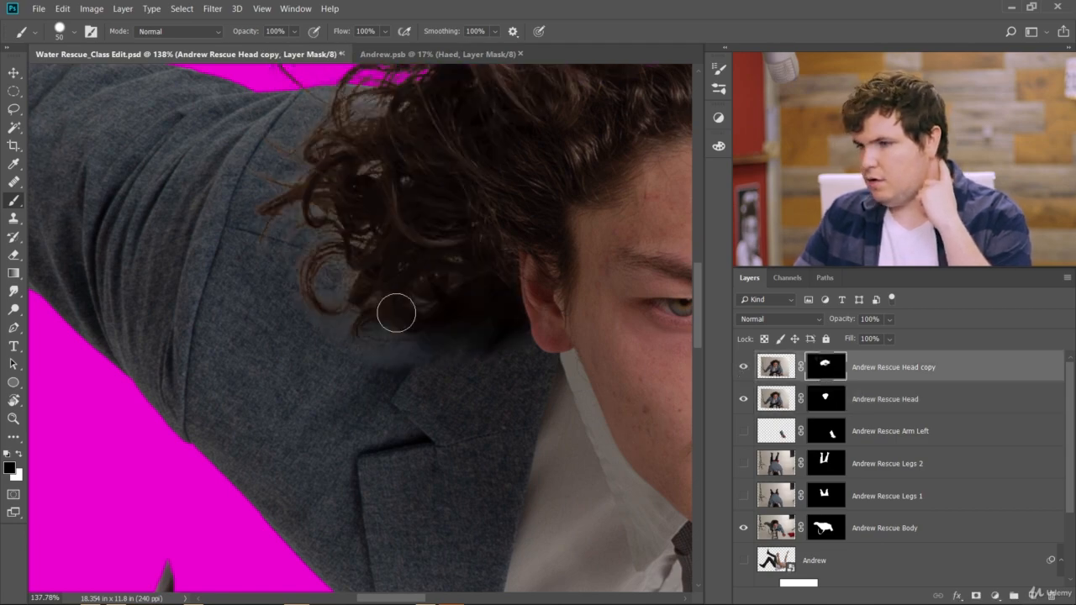
alt+click(827, 367)
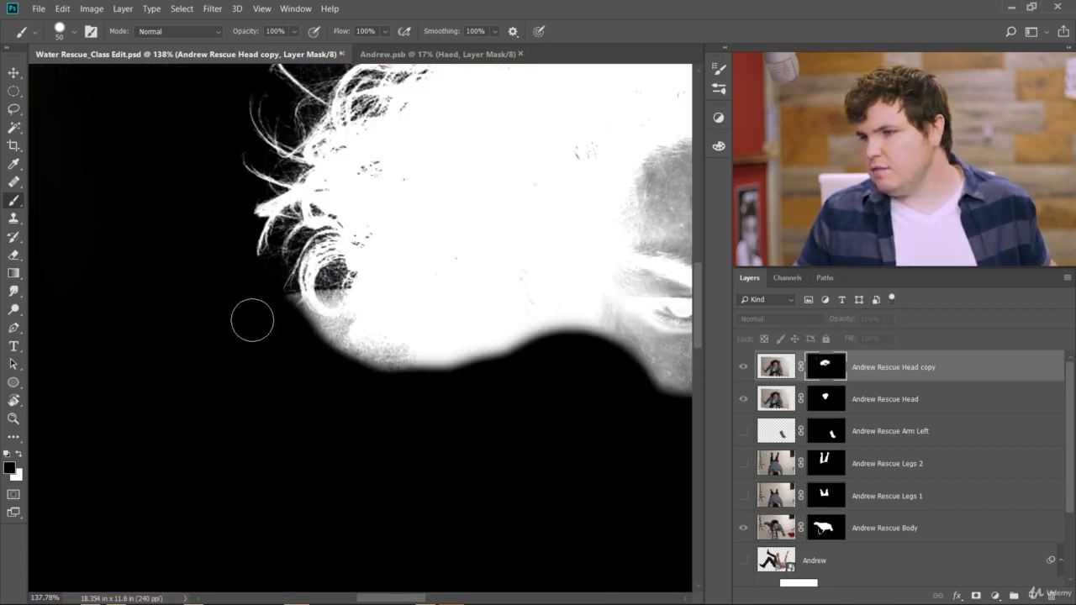
scroll(272, 322, up, 6)
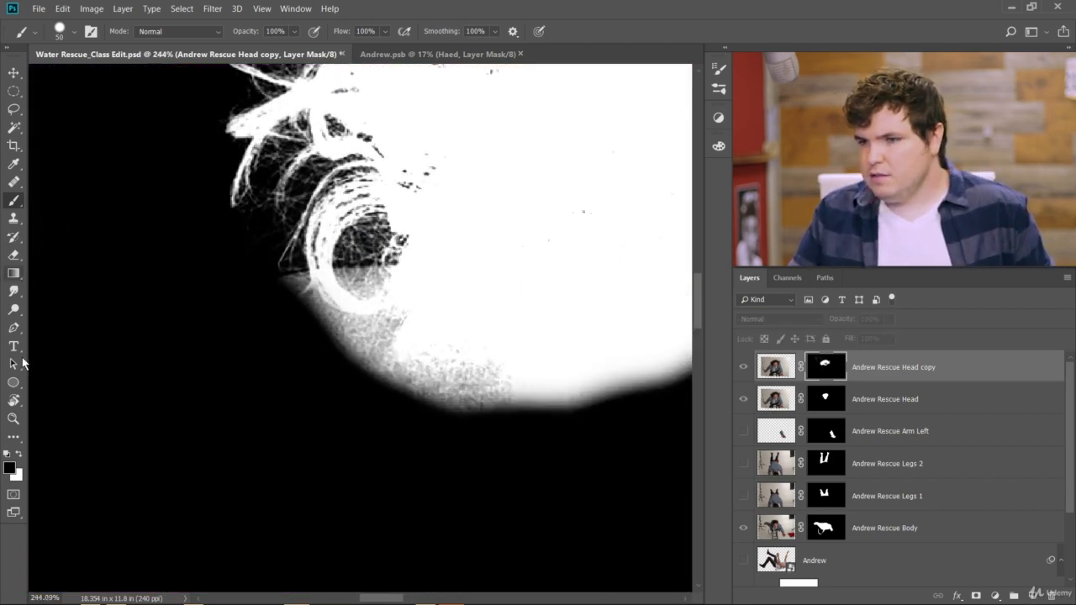
mouse_move(370, 376)
mouse_down()
mouse_move(315, 353)
mouse_move(350, 352)
mouse_move(261, 283)
mouse_up()
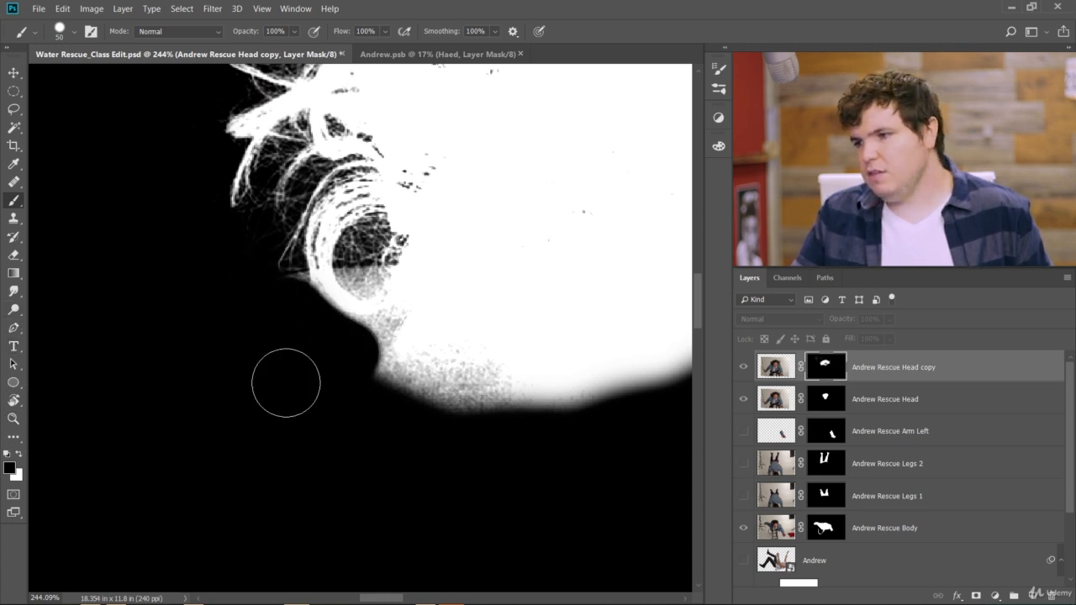
key(ctrl+z)
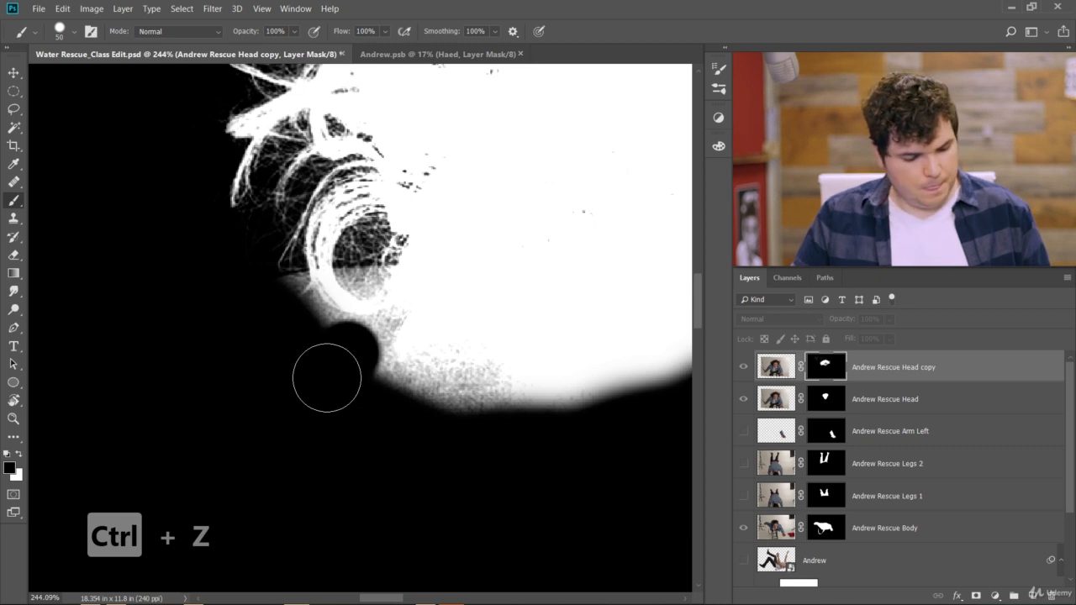
Paint black with a soft 80 px brush along the grey fringe below the image-left curl on the head copy's mask
key(bracketright)
key(bracketright)
key(bracketright)
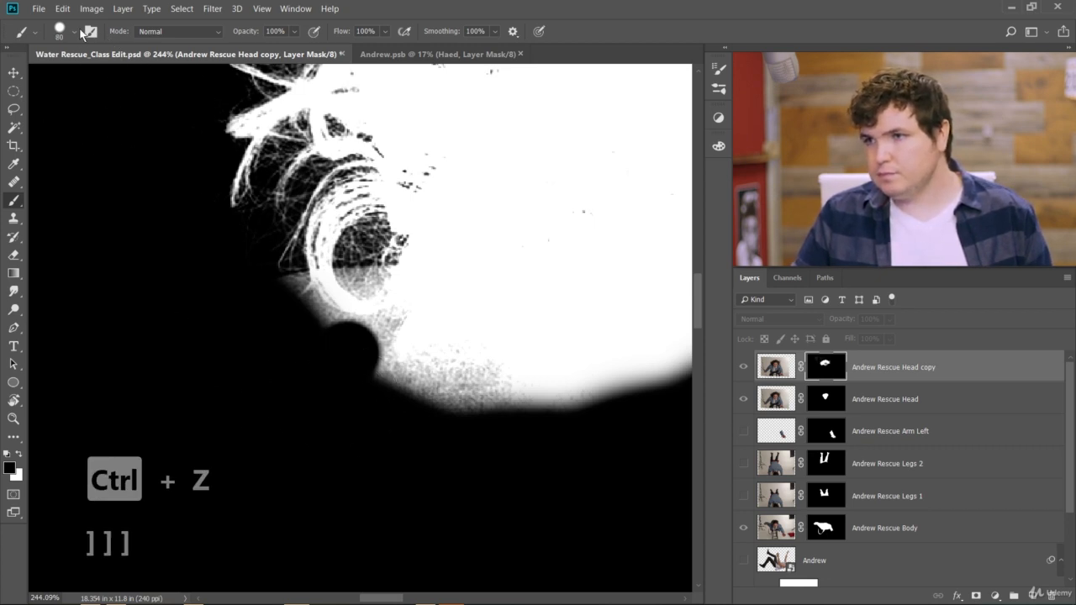
click(75, 35)
double_click(476, 6)
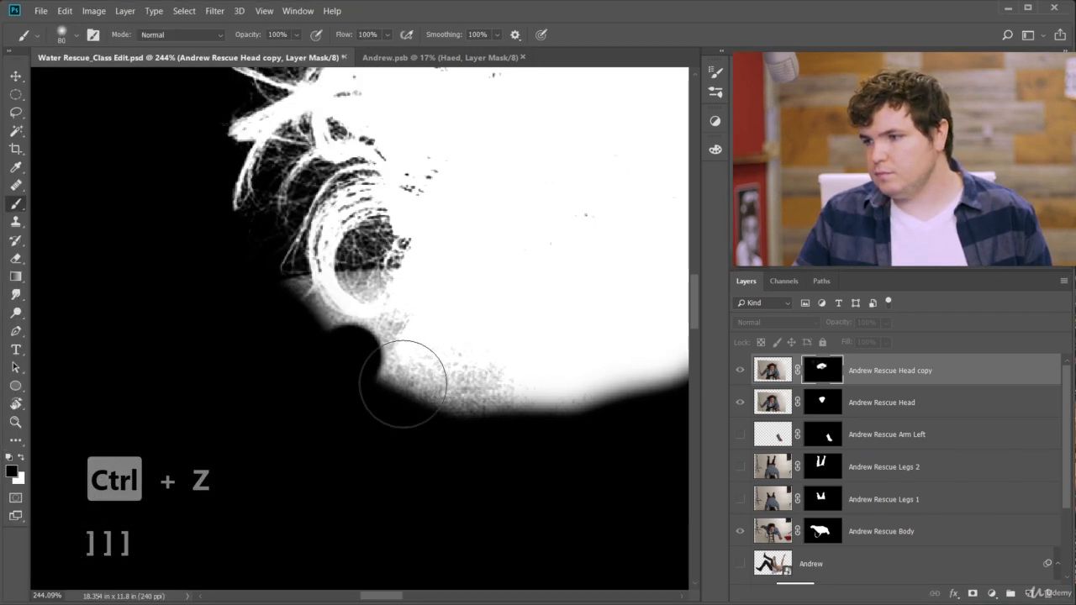
mouse_move(350, 390)
mouse_down()
mouse_move(375, 418)
mouse_move(543, 482)
mouse_move(525, 472)
mouse_up()
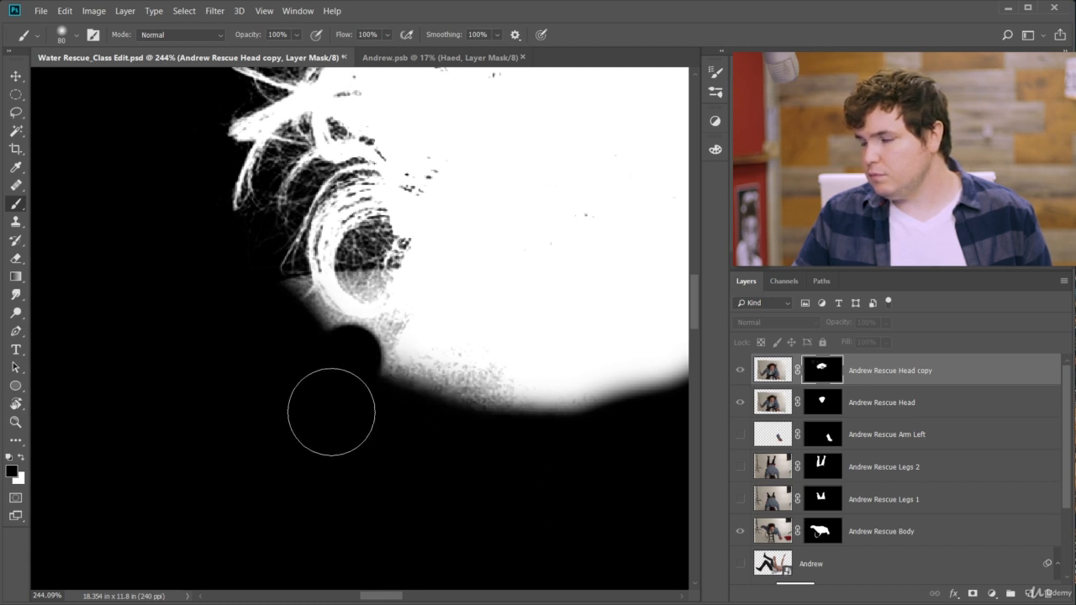
double_click(653, 10)
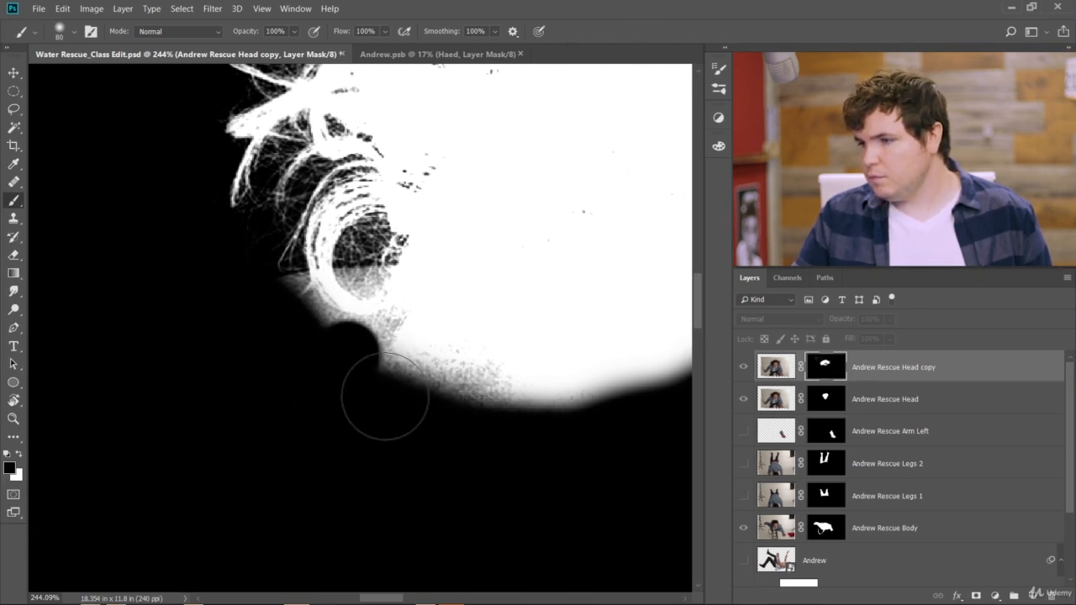
drag(236, 298, 569, 492)
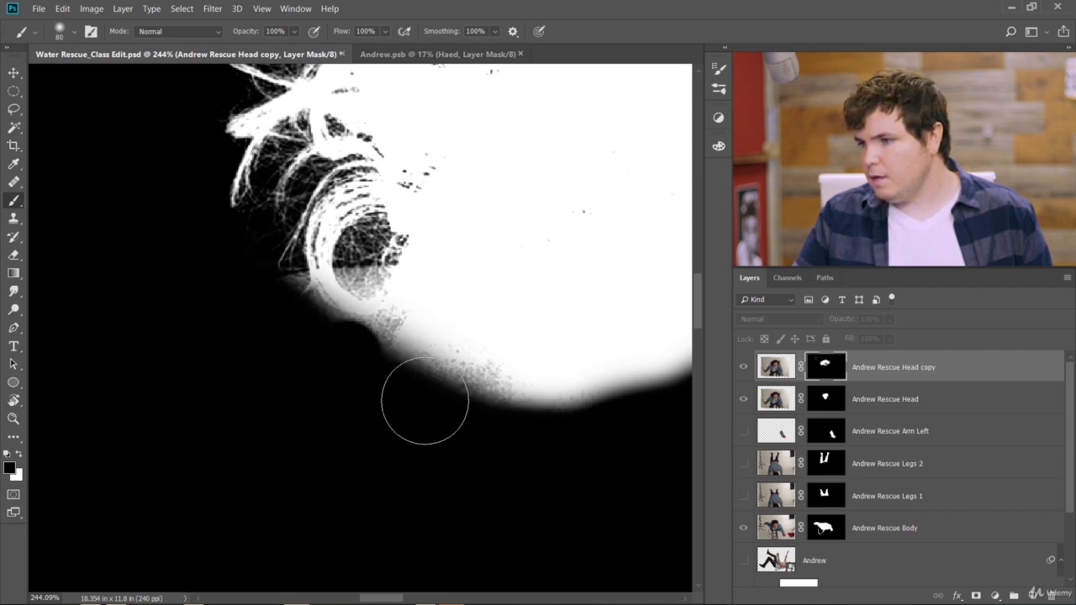
drag(426, 401, 603, 481)
drag(282, 307, 304, 400)
Burn the midtones inside and below the curl on the head copy's mask with a 35 px brush, raising exposure from 25% to 53%
scroll(302, 400, up, 2)
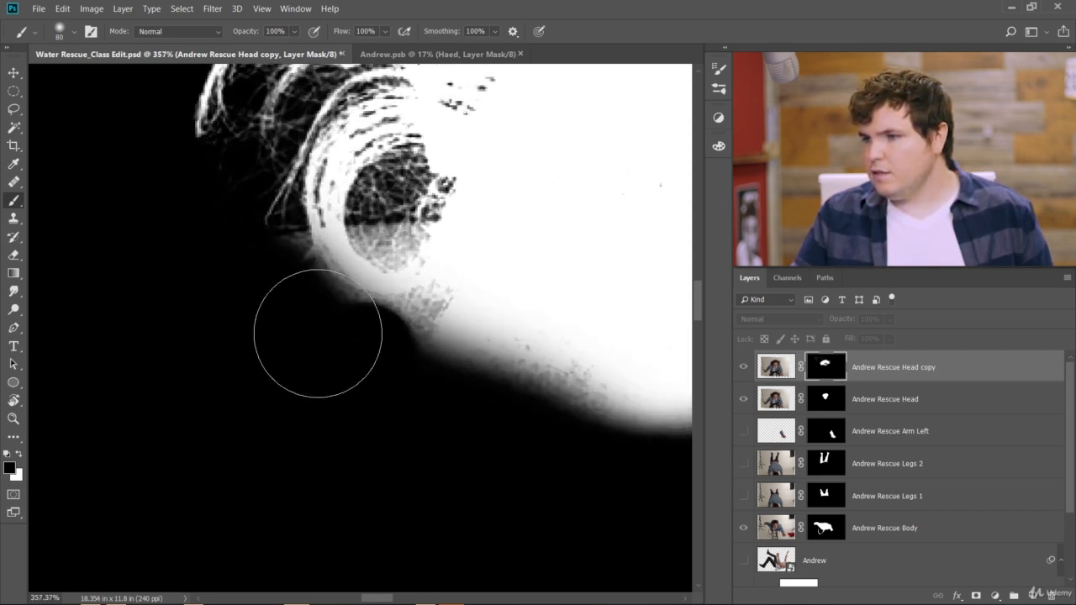
click(14, 310)
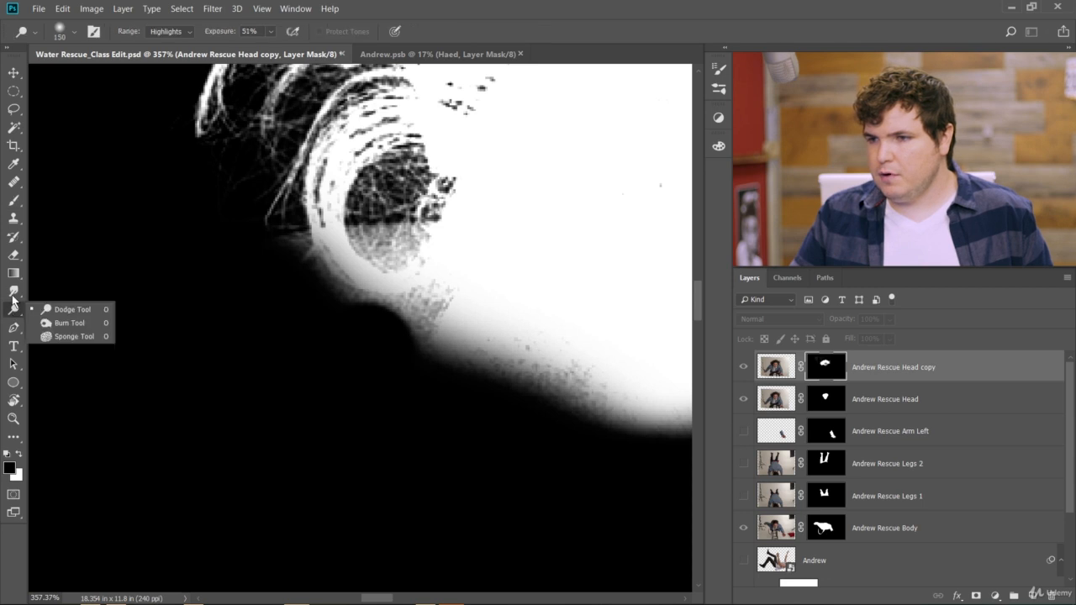
click(64, 326)
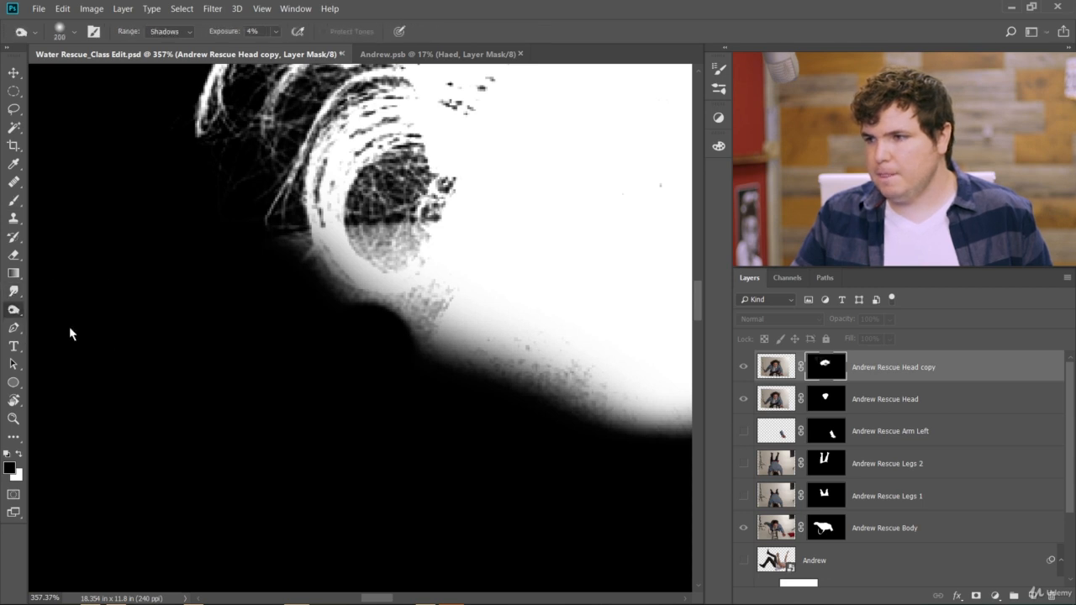
key(bracketleft)
key(bracketleft)
key(bracketleft)
key(bracketleft)
key(bracketleft)
key(bracketleft)
key(bracketleft)
key(bracketleft)
key(bracketleft)
key(bracketleft)
key(bracketleft)
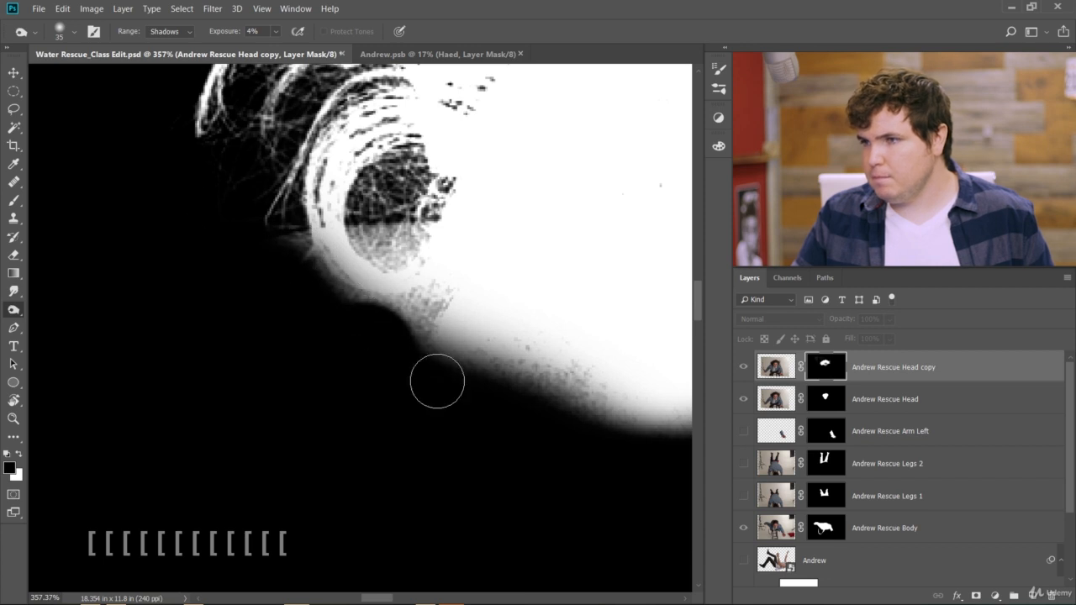
click(192, 31)
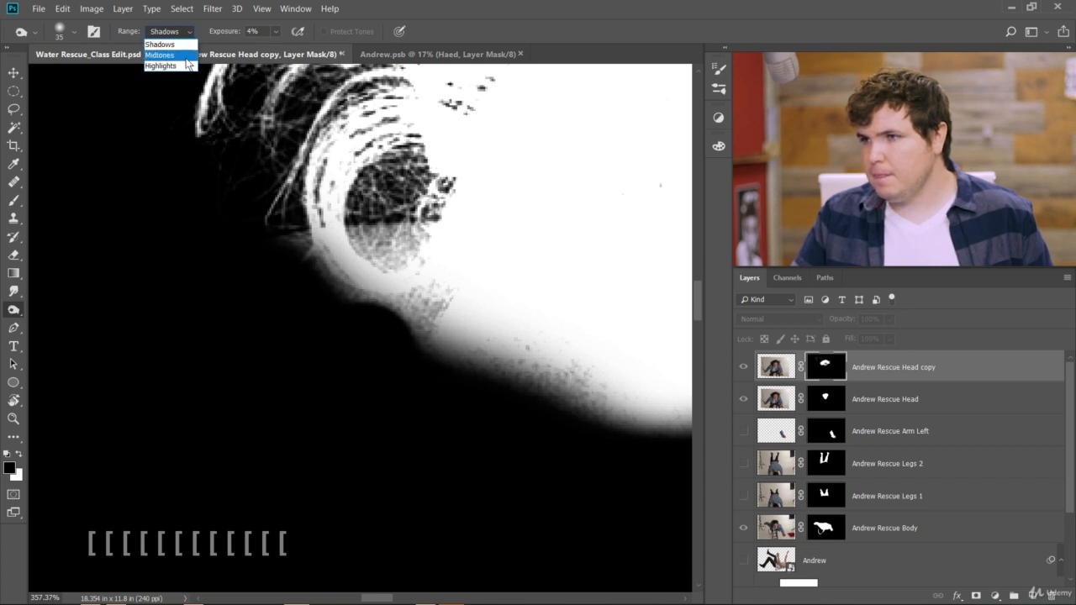
click(169, 52)
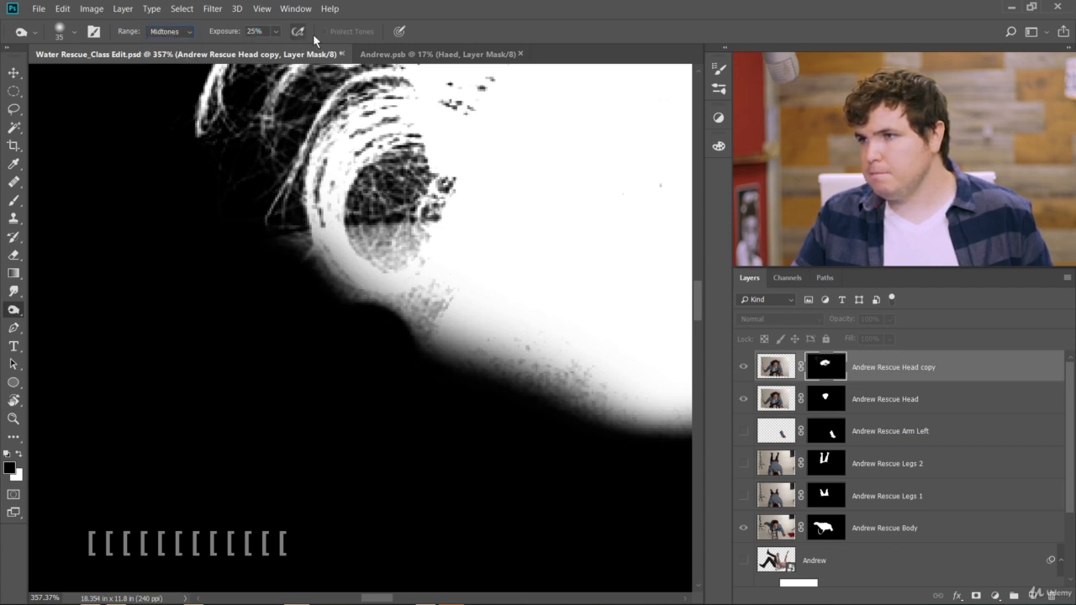
mouse_move(365, 240)
mouse_down()
mouse_move(389, 254)
mouse_move(401, 227)
mouse_move(397, 246)
mouse_move(359, 232)
mouse_up()
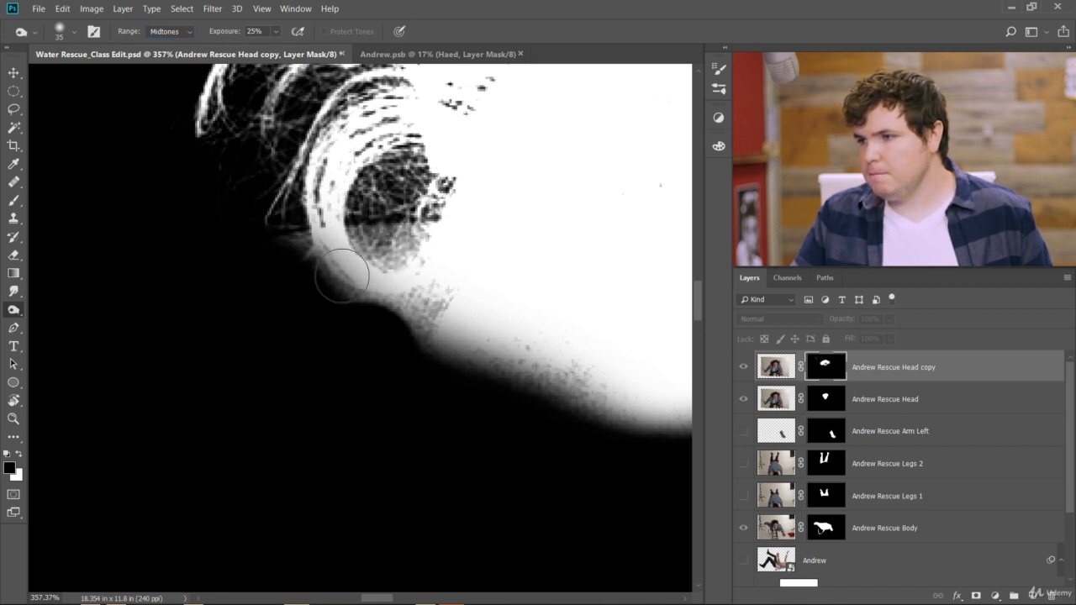
mouse_move(342, 276)
mouse_down()
mouse_move(341, 310)
mouse_move(407, 327)
mouse_up()
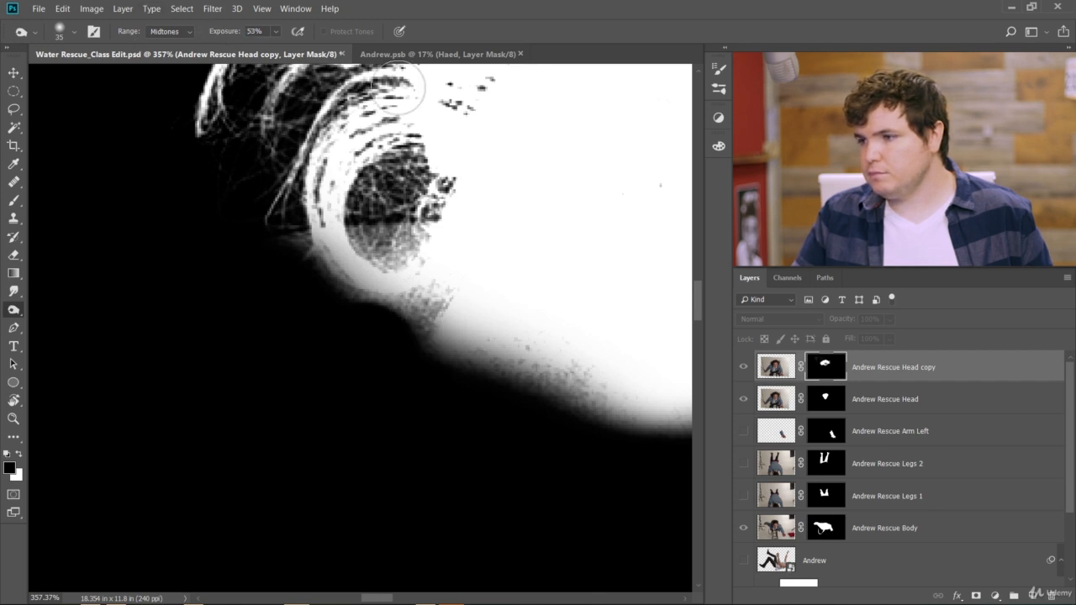
mouse_move(408, 323)
mouse_down()
mouse_move(427, 311)
mouse_move(336, 289)
mouse_move(293, 235)
mouse_move(406, 238)
mouse_move(357, 248)
mouse_move(396, 247)
mouse_move(318, 241)
mouse_move(432, 308)
mouse_move(457, 372)
mouse_move(606, 395)
mouse_up()
Dodge the highlights along the curl's outer strands on the head copy's mask with a 45 px brush at 51% exposure
right_click(13, 310)
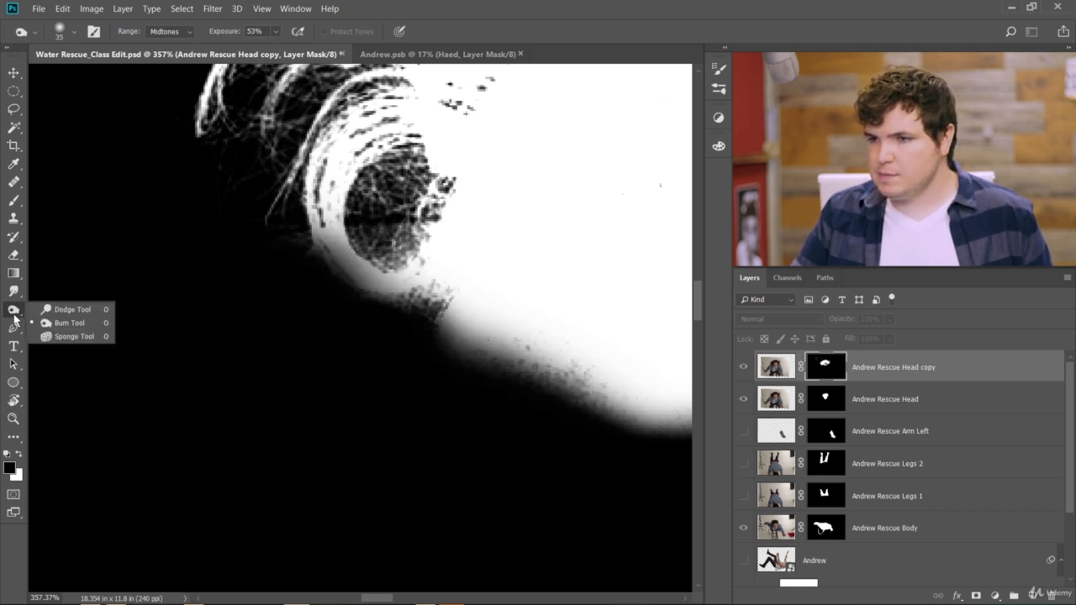
click(46, 310)
key(bracketleft)
key(bracketleft)
key(bracketleft)
key(bracketleft)
key(bracketleft)
key(bracketleft)
key(bracketleft)
key(bracketleft)
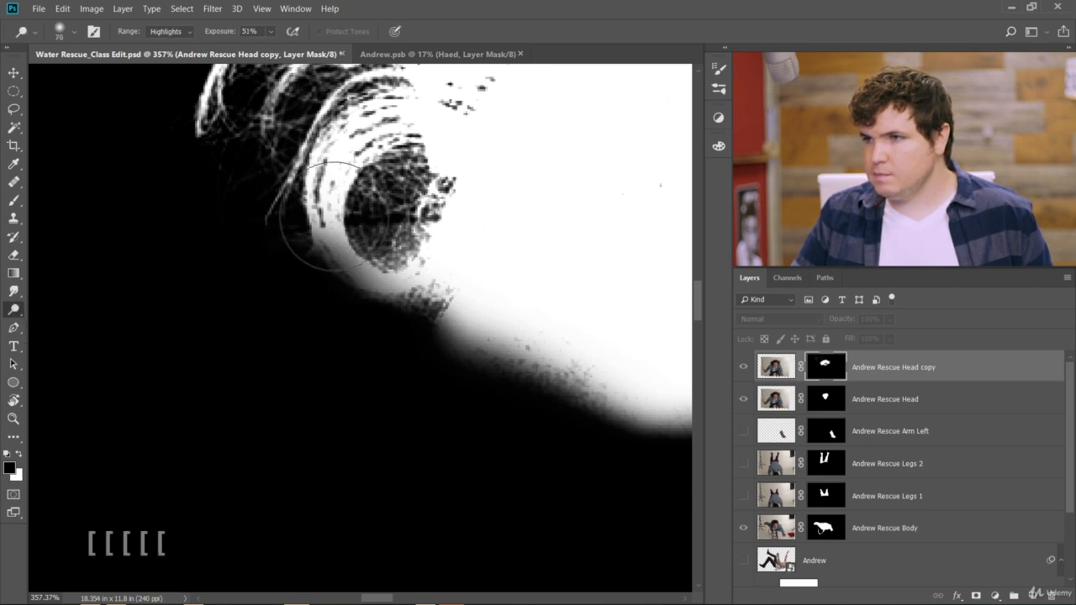
mouse_move(319, 225)
mouse_down()
mouse_move(367, 291)
mouse_move(419, 296)
mouse_move(331, 247)
mouse_move(337, 277)
mouse_move(403, 283)
mouse_up()
Paint black with a 500 px brush at 100% opacity over the grey haze in the background above and beside the hair on the head copy's mask
scroll(496, 236, down, 12)
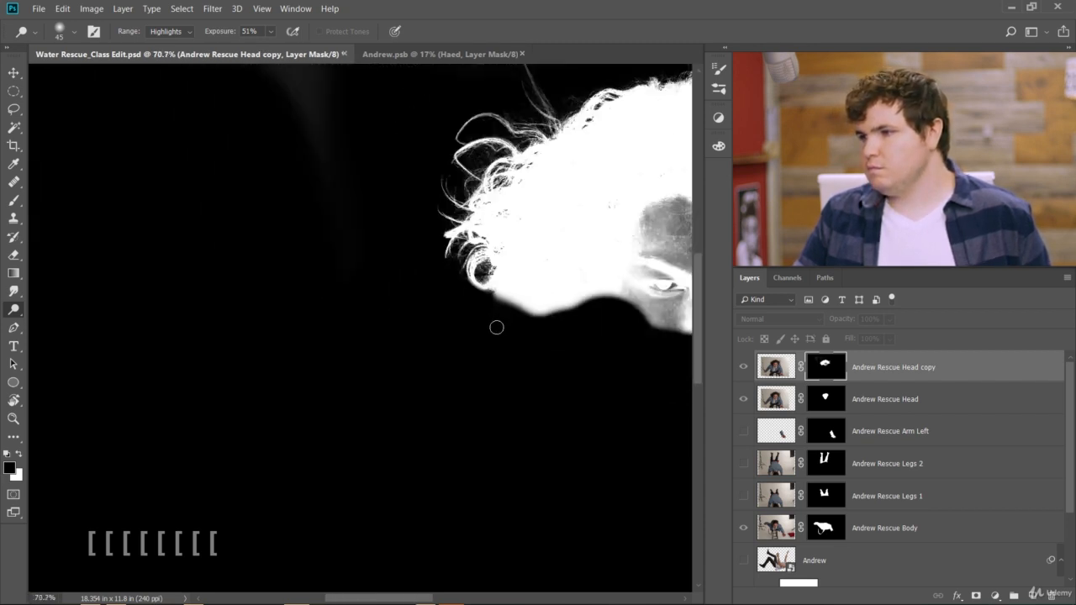
scroll(166, 258, down, 1)
scroll(185, 250, up, 6)
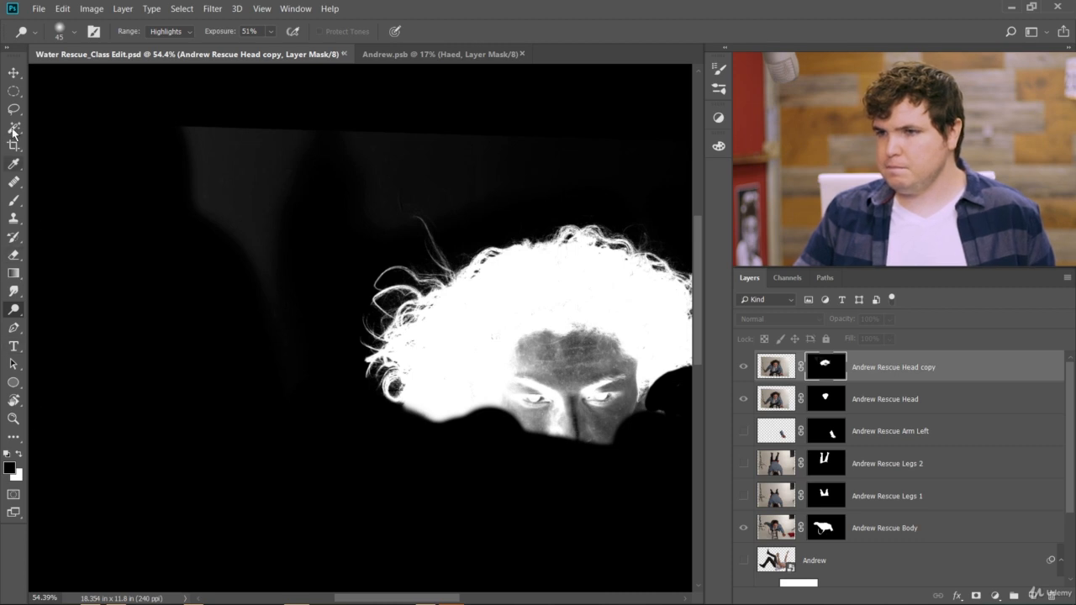
click(14, 201)
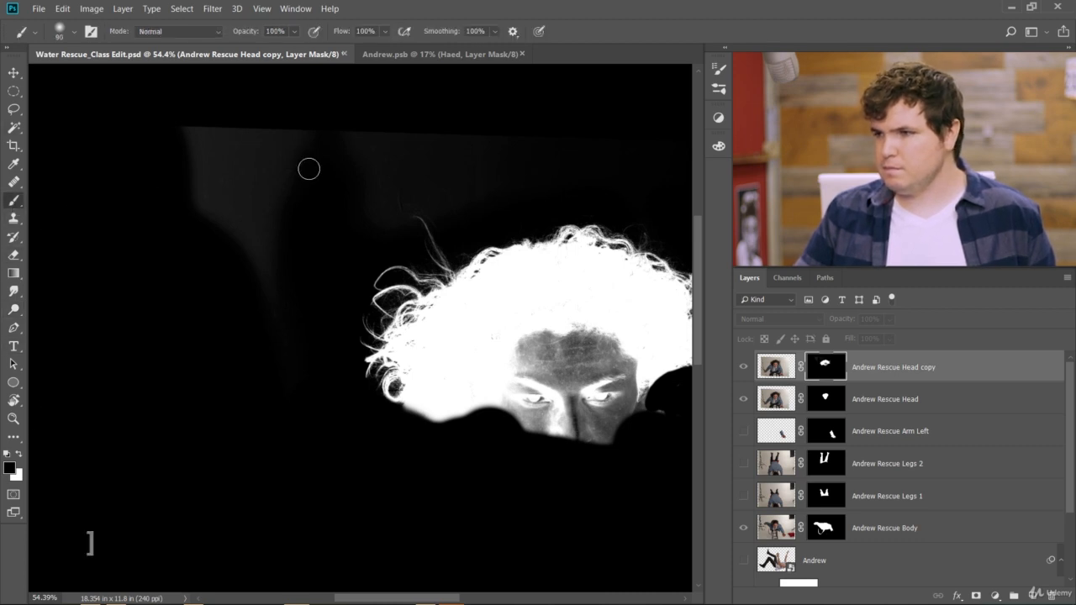
key(bracketright)
key(bracketright)
key(bracketright)
key(bracketright)
key(bracketright)
key(bracketright)
key(bracketright)
key(bracketright)
key(bracketright)
key(bracketright)
drag(188, 173, 187, 289)
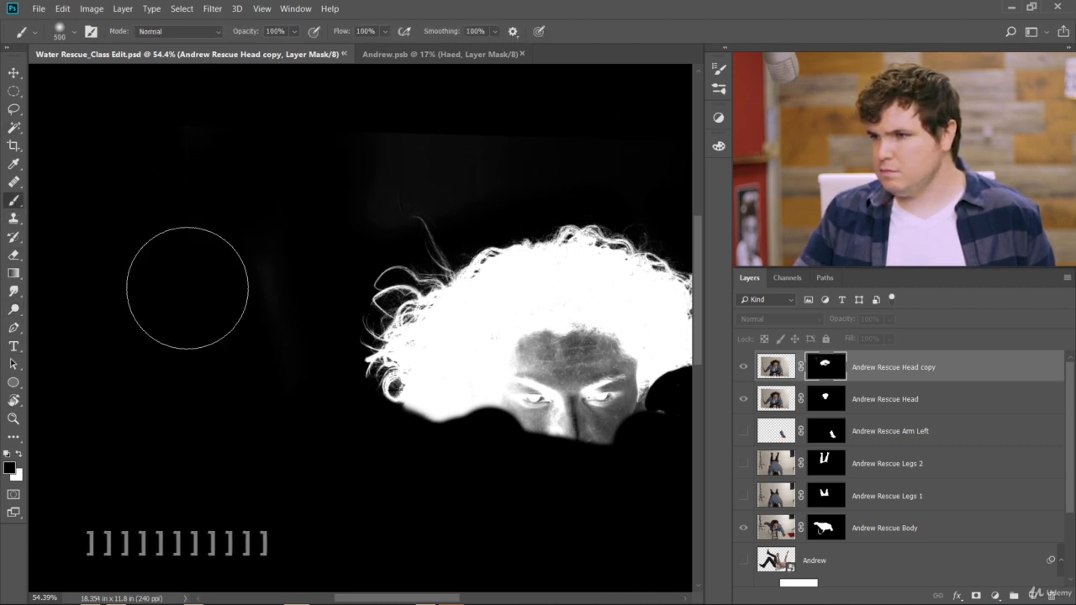
Return from the mask-only view to the composite and compare the hair over the jacket with the head copy layer hidden and shown
click(12, 73)
scroll(233, 252, down, 5)
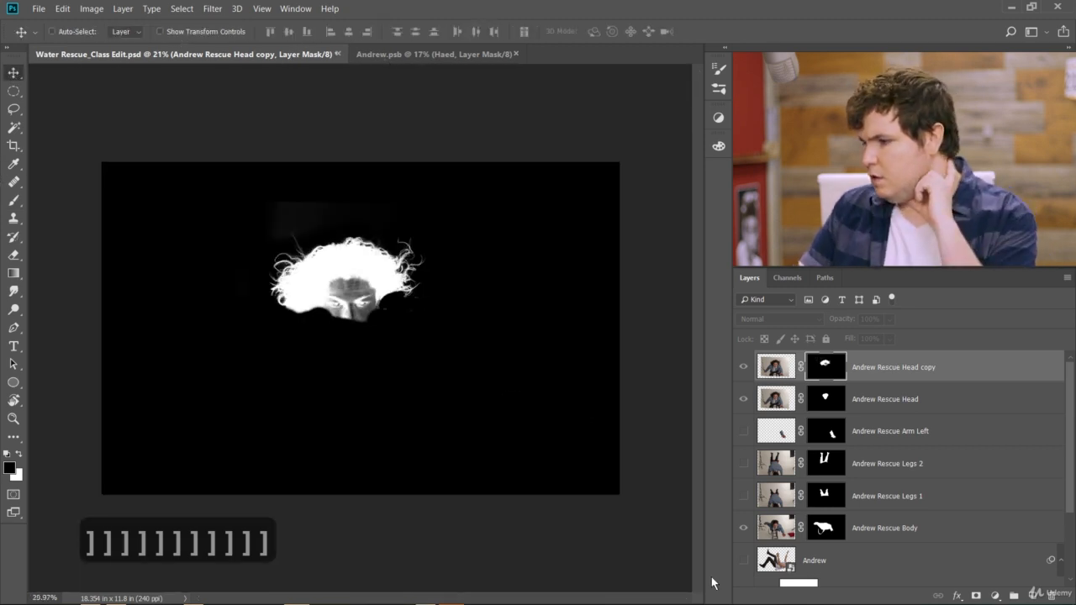
click(776, 367)
scroll(285, 286, up, 3)
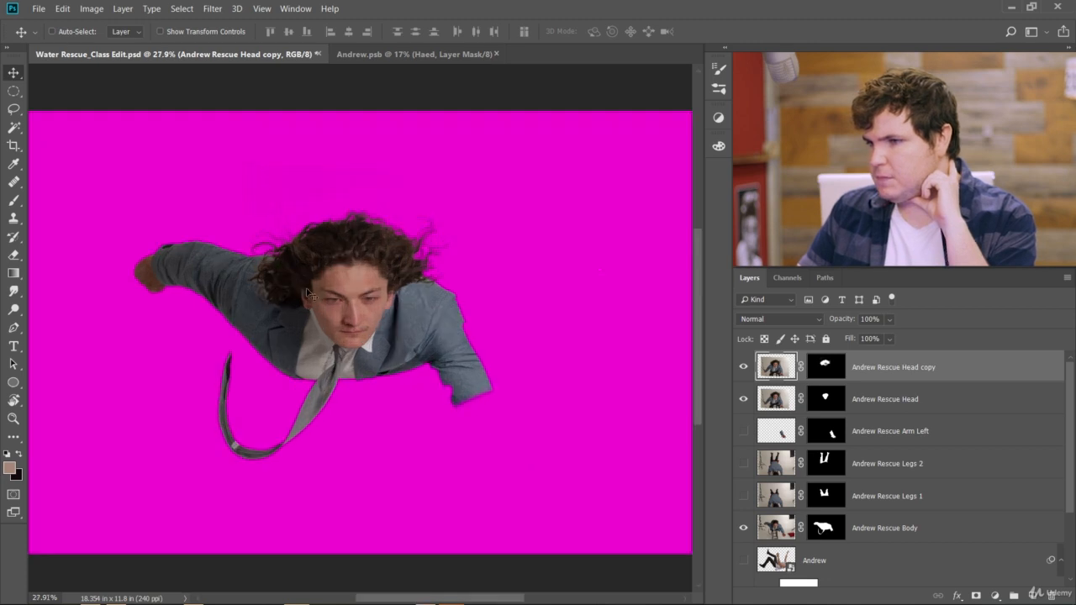
scroll(278, 279, up, 6)
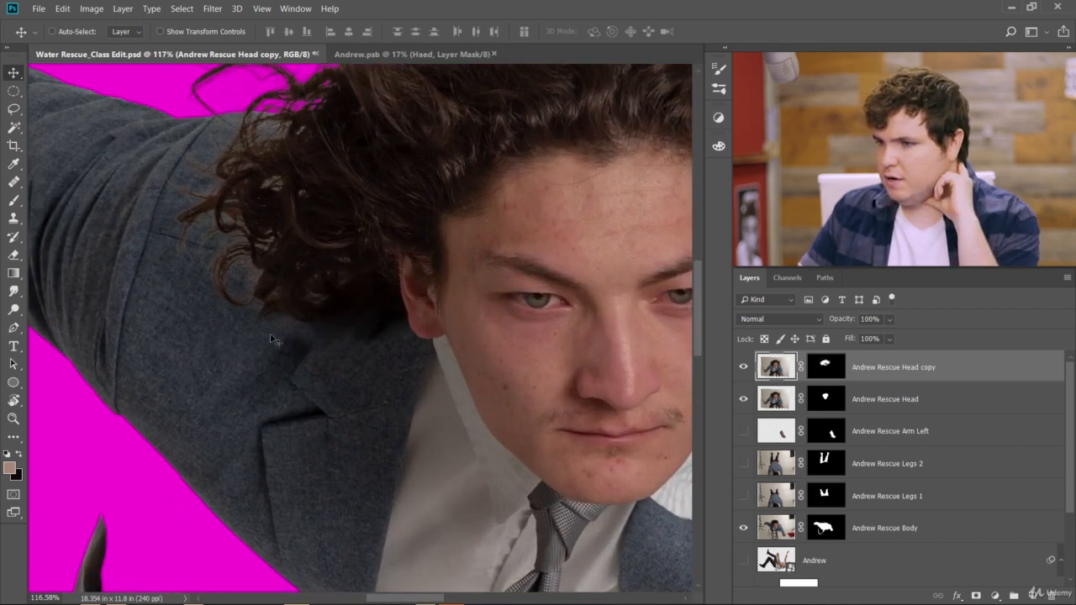
scroll(271, 338, up, 4)
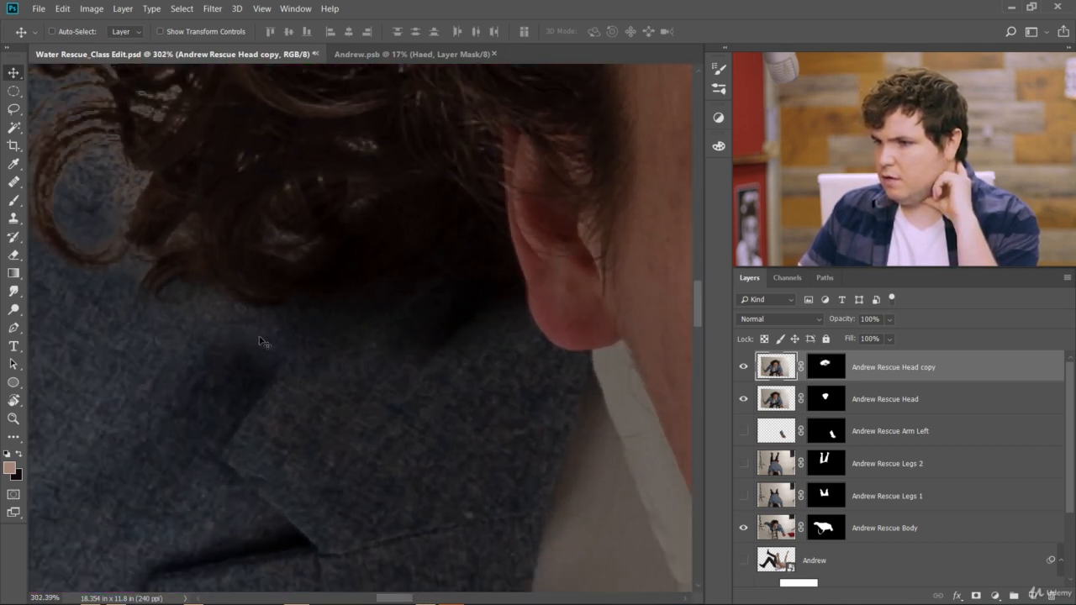
click(825, 378)
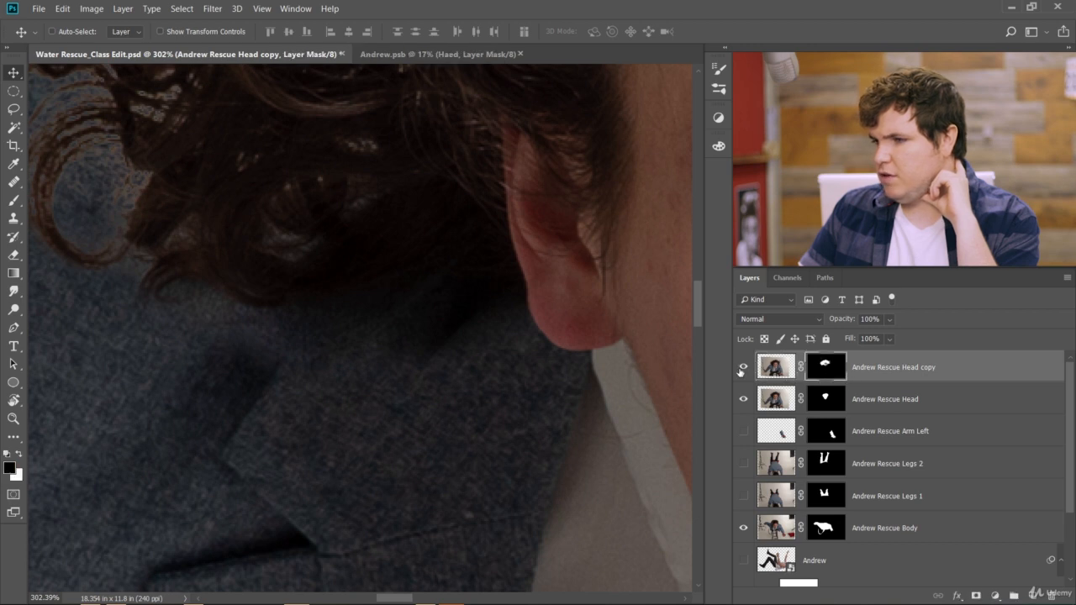
click(744, 367)
click(744, 366)
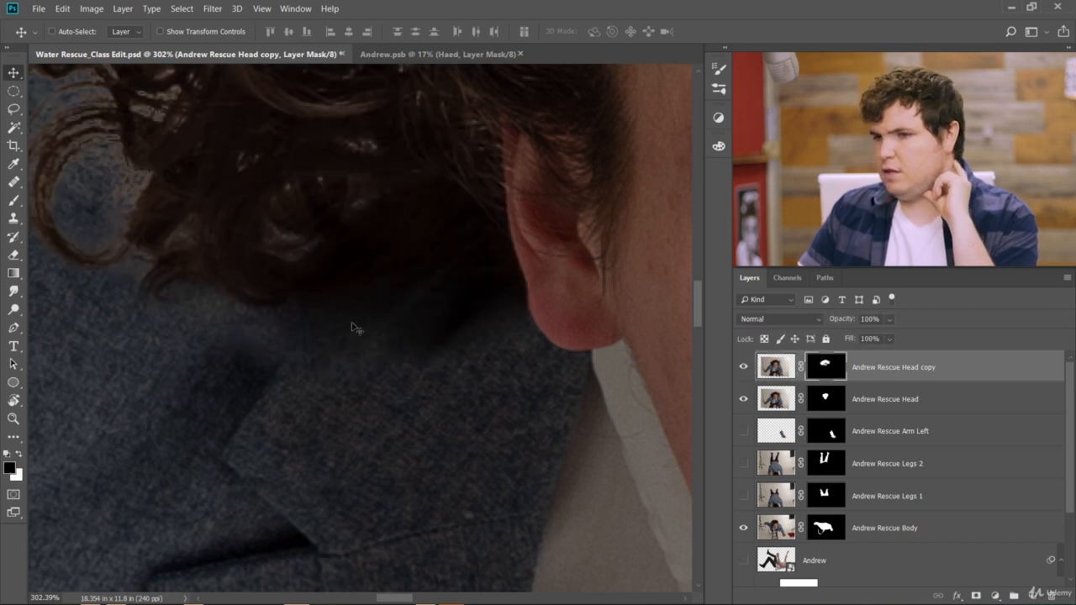
Paint black at 17% opacity with a 70 px brush on the head copy's mask to fade the dark shadow below the image-left hair and ear
click(14, 201)
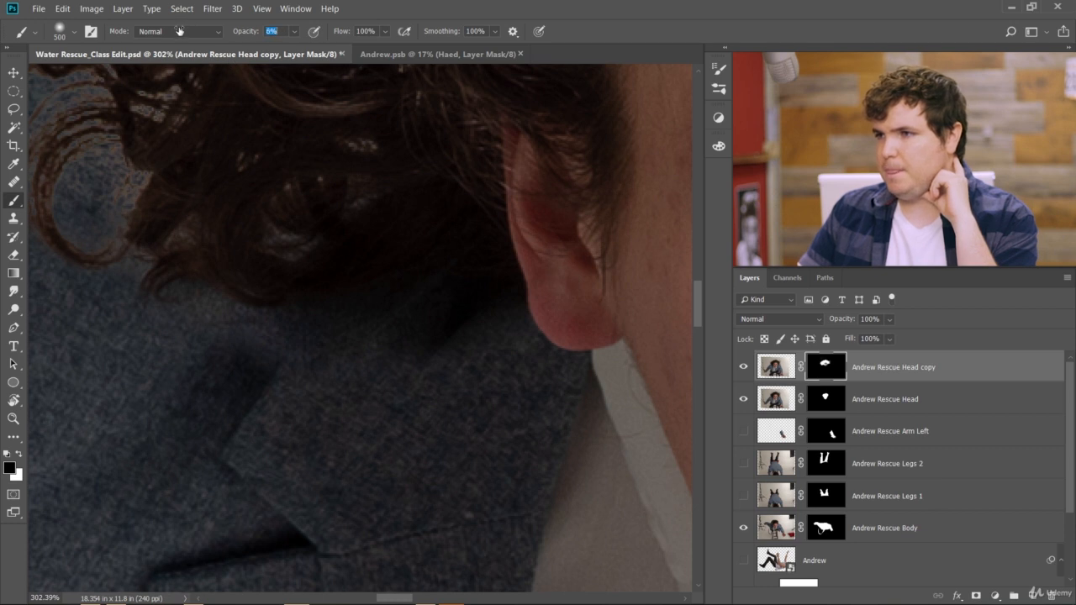
key(bracketleft)
key(bracketleft)
key(bracketleft)
key(bracketleft)
key(bracketleft)
key(bracketleft)
key(bracketleft)
key(bracketleft)
key(bracketleft)
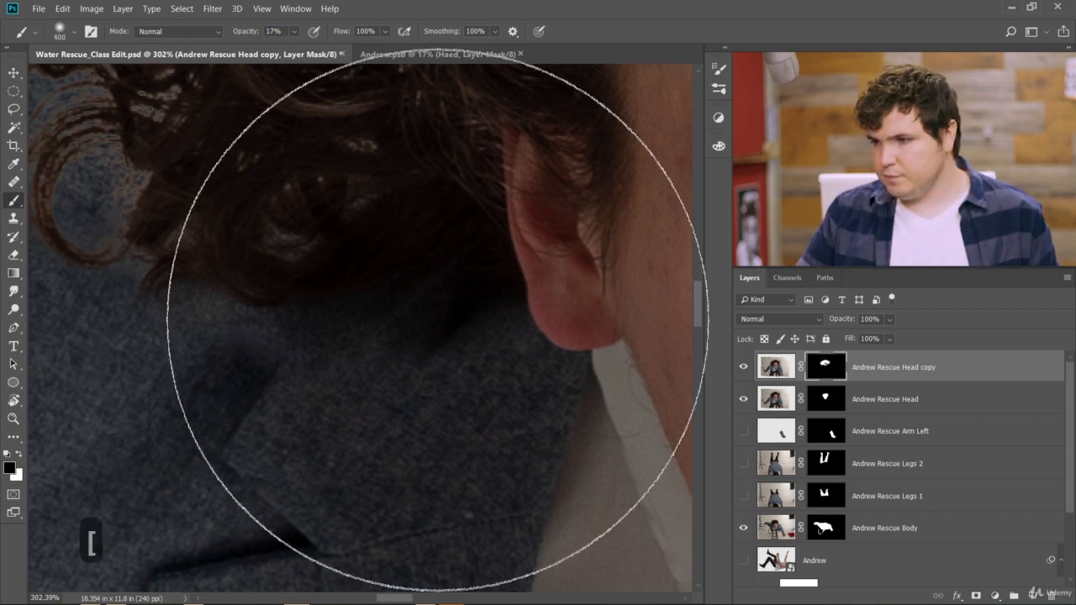
key(bracketleft)
key(bracketleft)
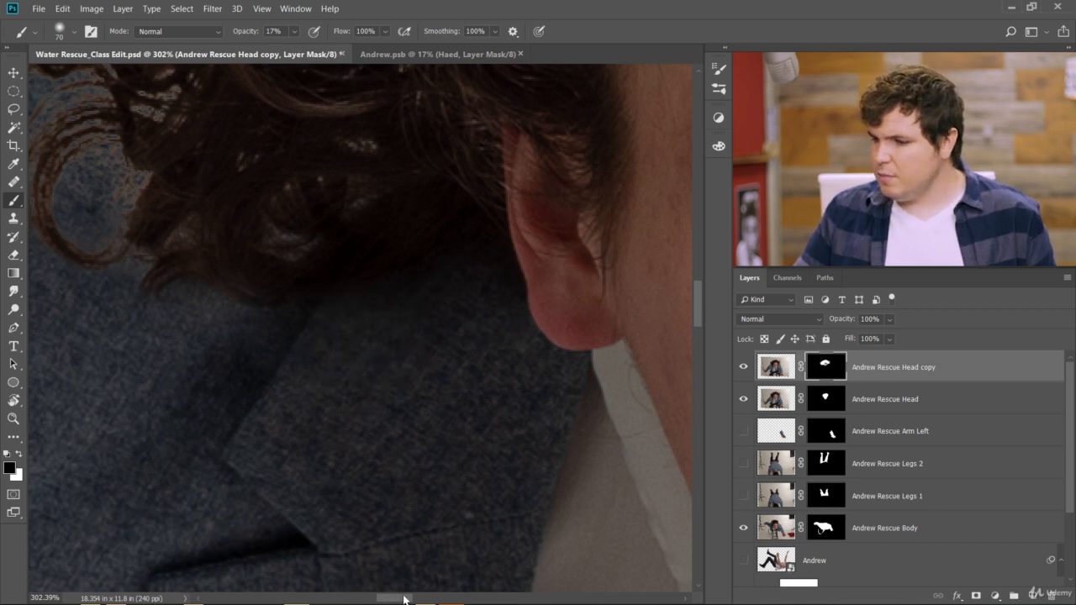
Refine the hair's dark fringe above the image-right shoulder on the head copy's mask with a 20 px black brush at 17% opacity, then swap to white
drag(403, 600, 385, 599)
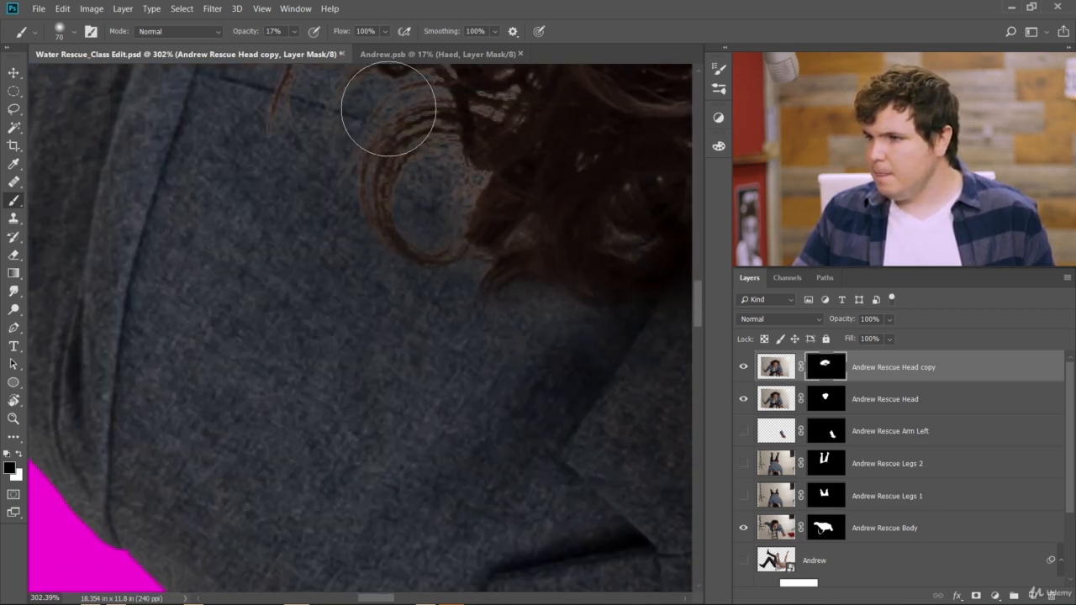
scroll(505, 244, down, 5)
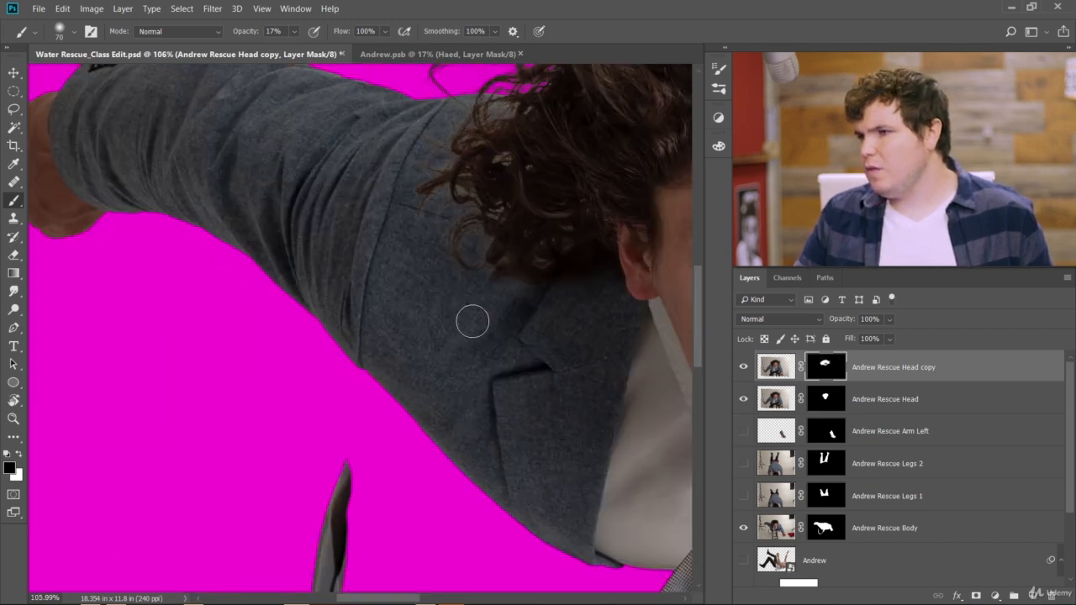
scroll(472, 322, down, 3)
scroll(468, 246, up, 3)
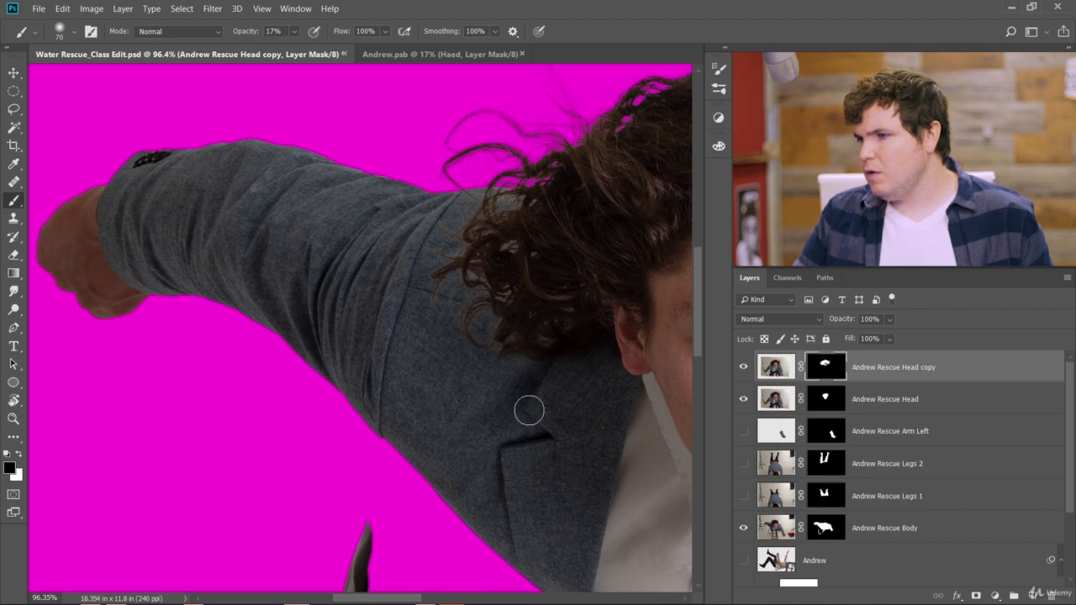
scroll(529, 411, down, 4)
scroll(391, 307, up, 4)
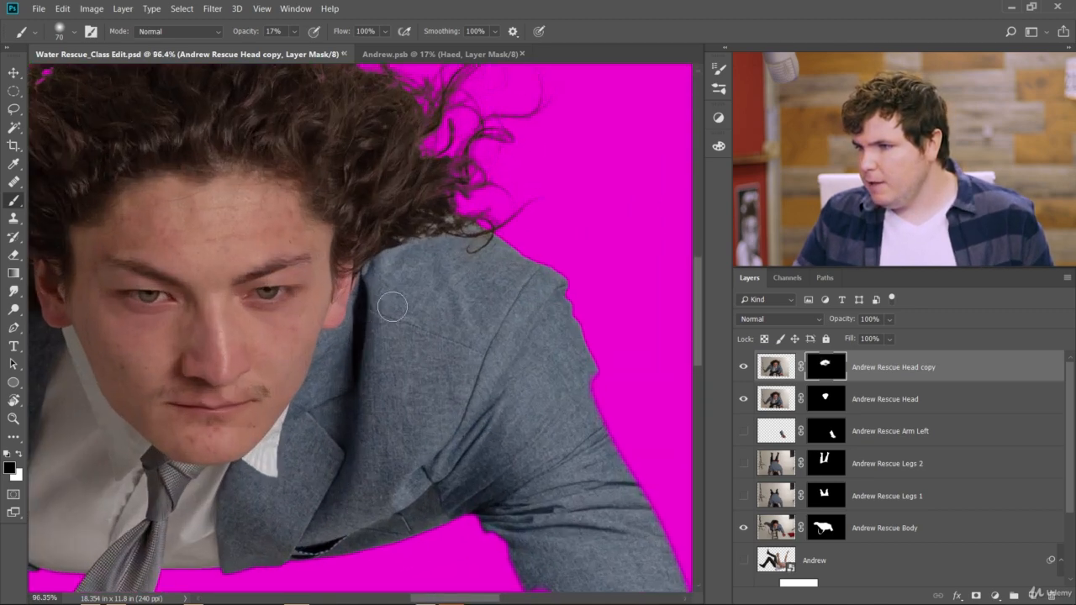
scroll(391, 307, up, 2)
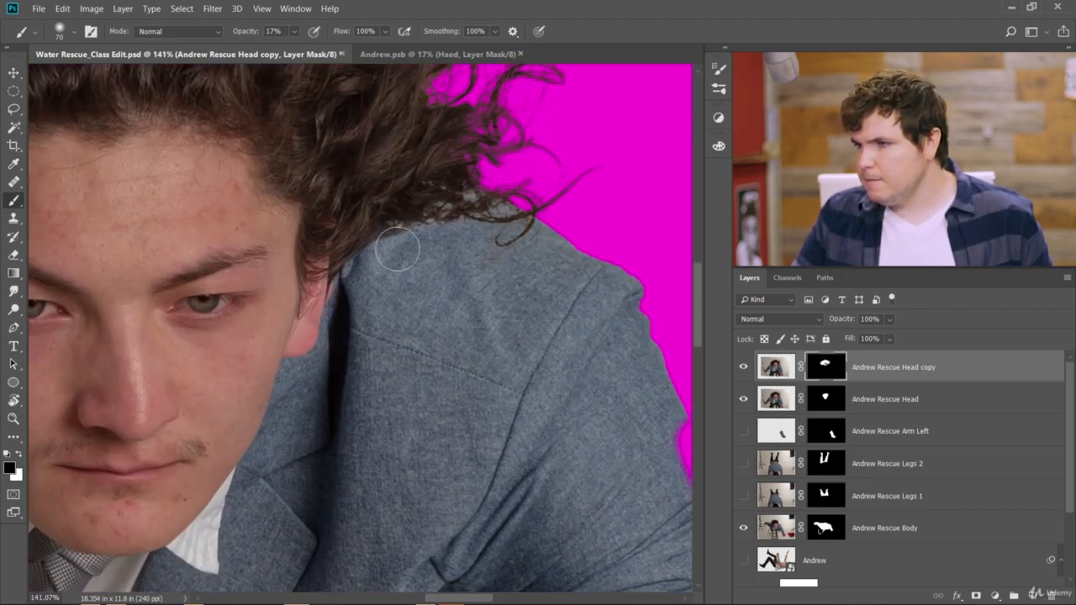
scroll(406, 255, up, 2)
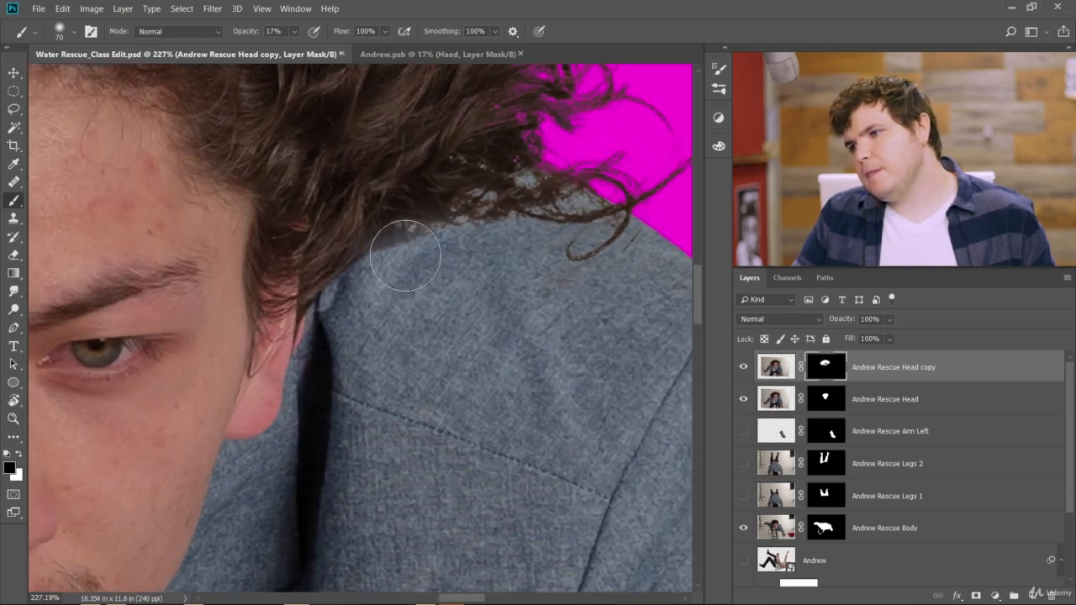
key(bracketleft)
key(bracketleft)
key(bracketleft)
key(bracketleft)
key(bracketleft)
key(bracketleft)
key(bracketleft)
key(bracketleft)
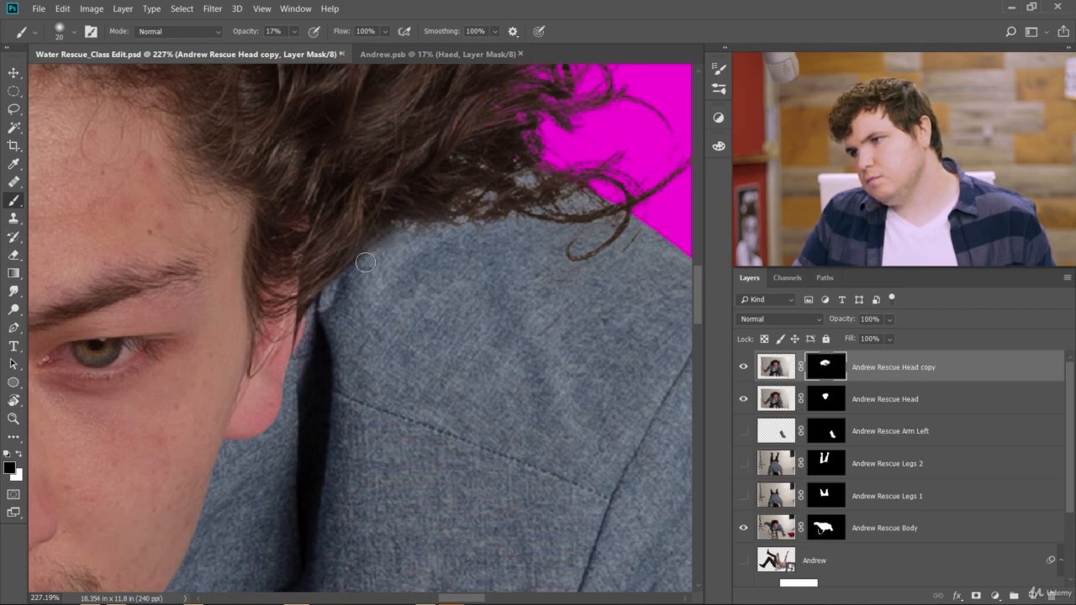
key(x)
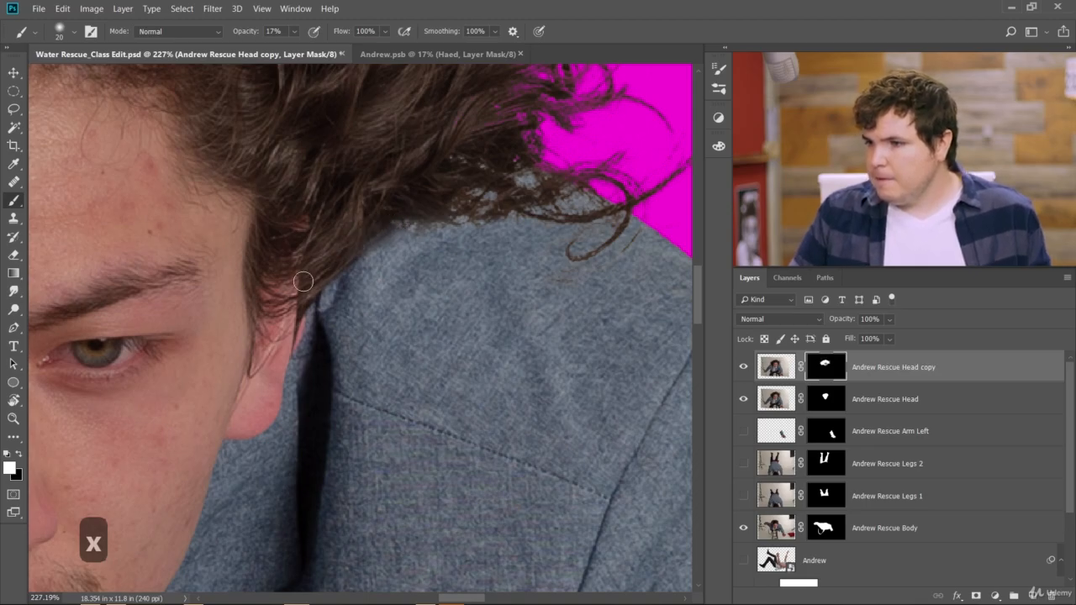
Toggle the body layer to check the stray skin beside the image-right ear, and hide both head layers to expose the body photo
scroll(307, 278, up, 4)
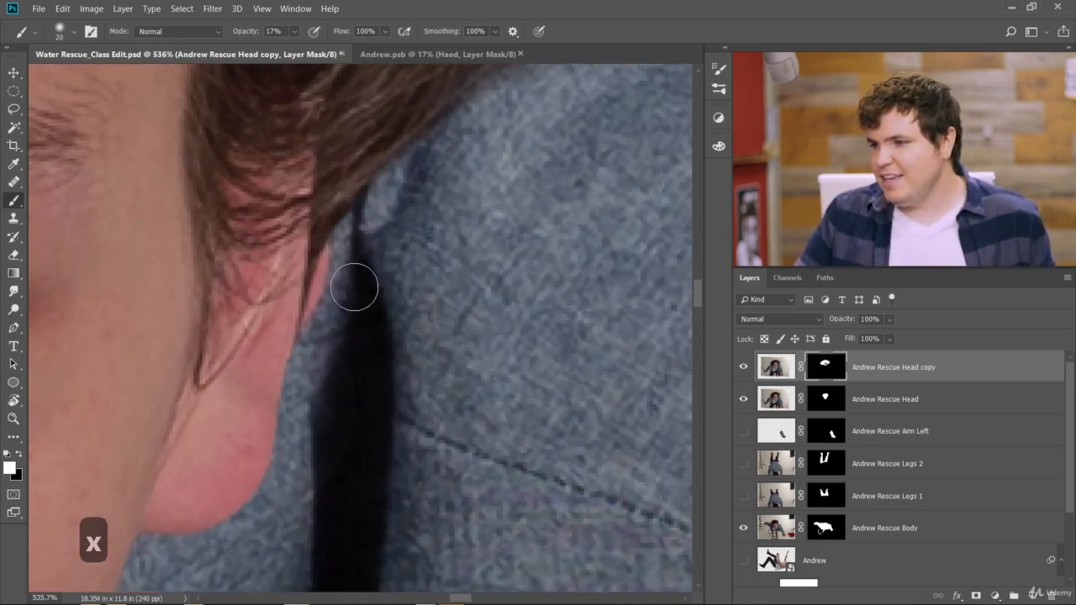
click(744, 529)
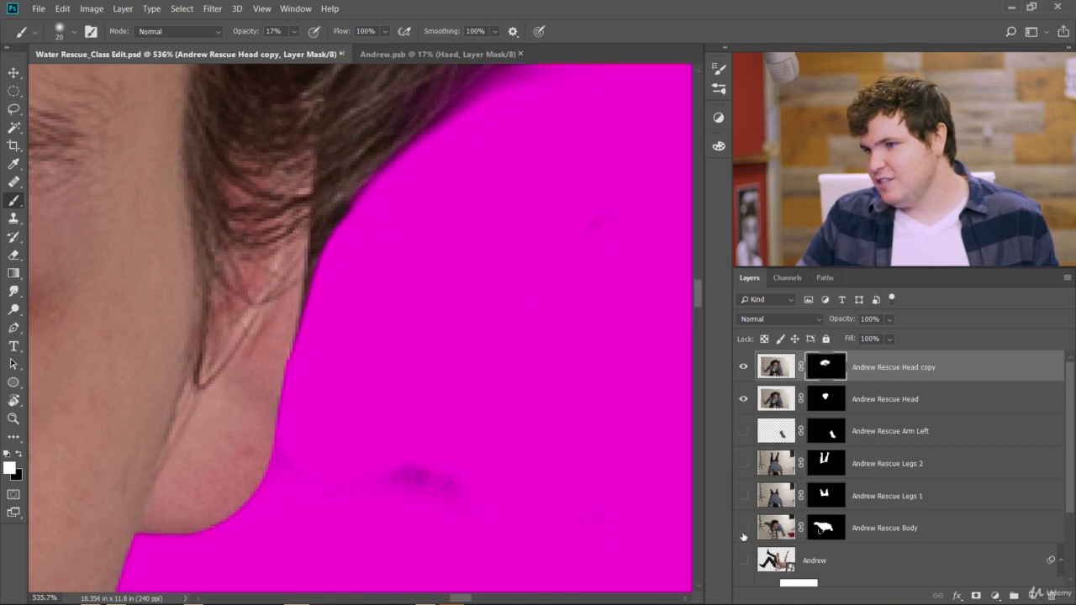
click(744, 529)
click(744, 529)
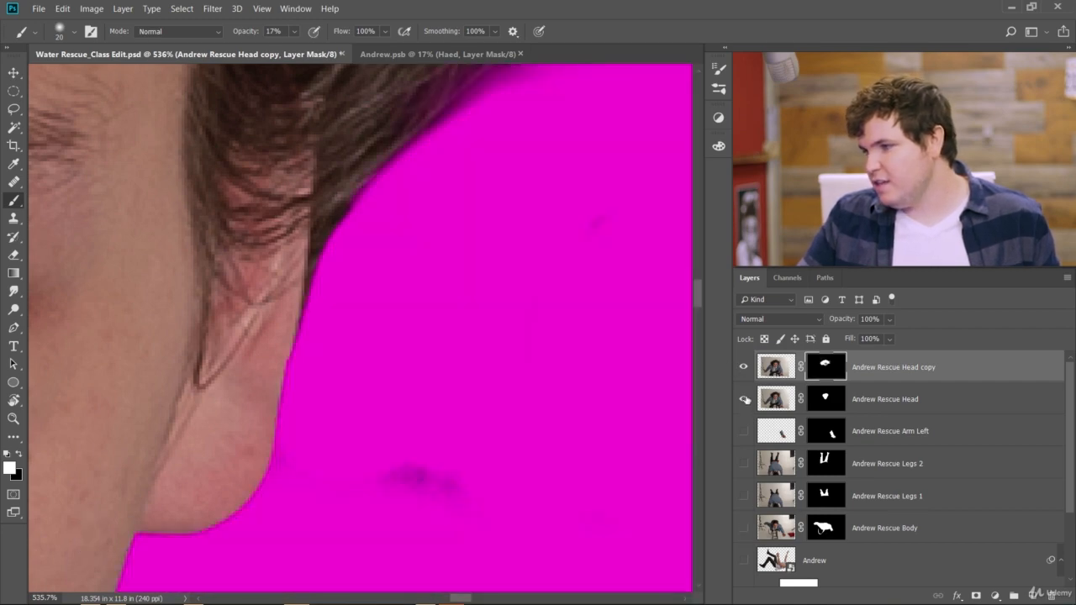
click(744, 529)
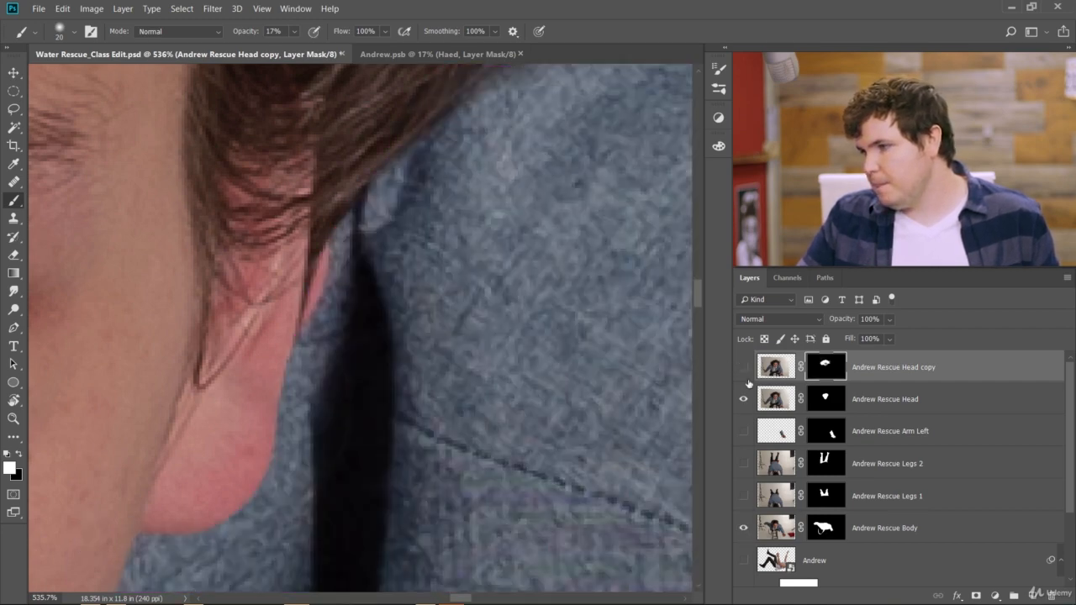
click(743, 400)
scroll(336, 348, down, 3)
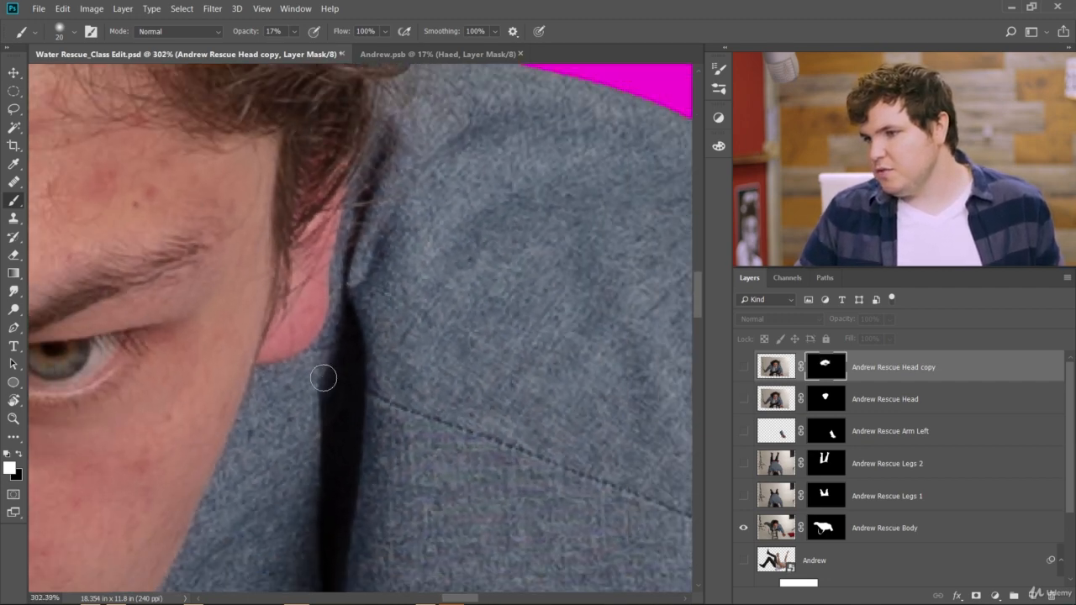
Clone jacket fabric over the original image-right ear on the body layer, using the Clone Stamp at 35 px and 25 px
click(14, 218)
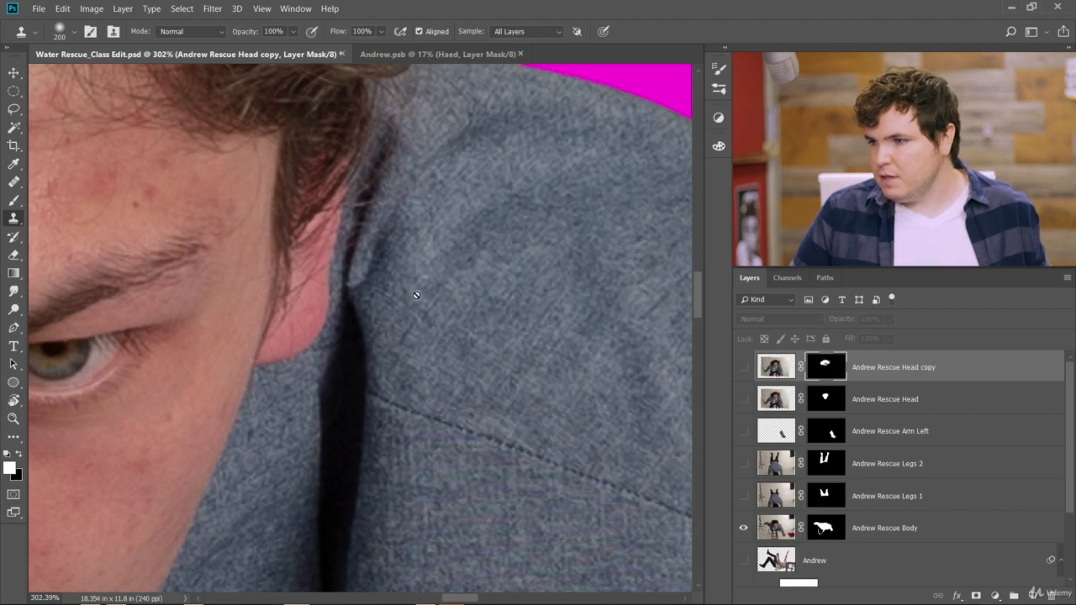
click(779, 531)
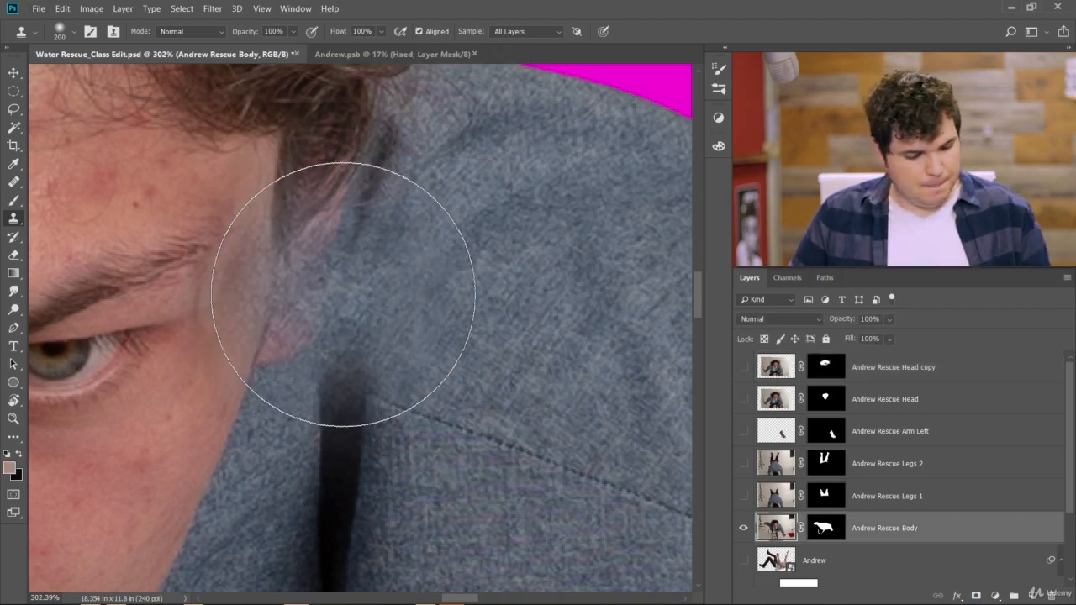
key(bracketleft)
key(bracketleft)
key(bracketleft)
key(bracketleft)
key(bracketleft)
key(bracketleft)
key(bracketleft)
key(bracketleft)
key(bracketleft)
key(bracketleft)
key(bracketleft)
key(bracketleft)
key(bracketleft)
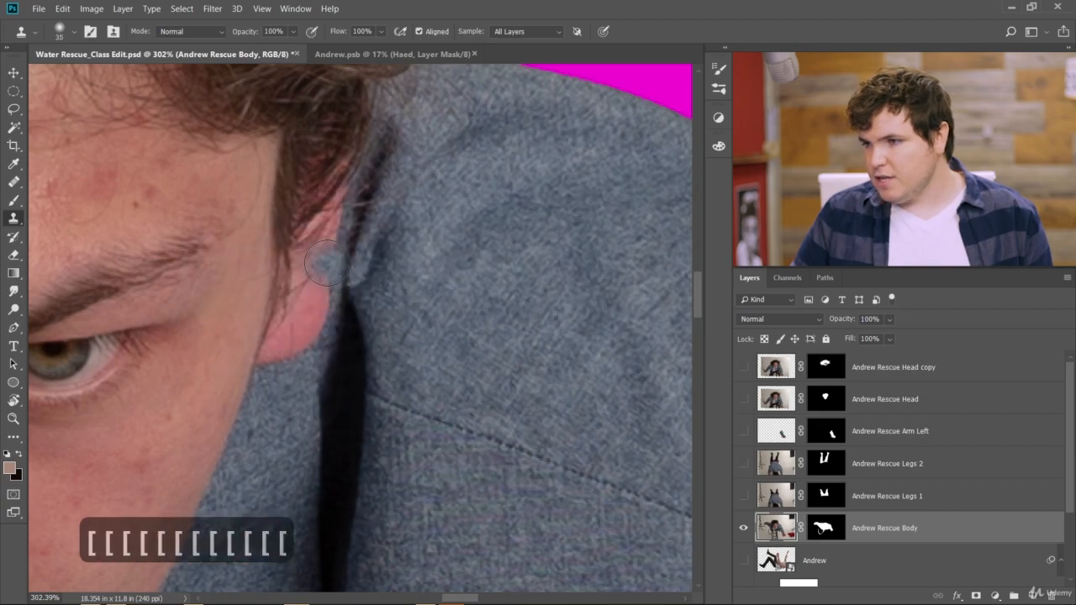
mouse_move(324, 256)
mouse_down()
mouse_move(320, 318)
mouse_move(295, 370)
mouse_move(334, 214)
mouse_up()
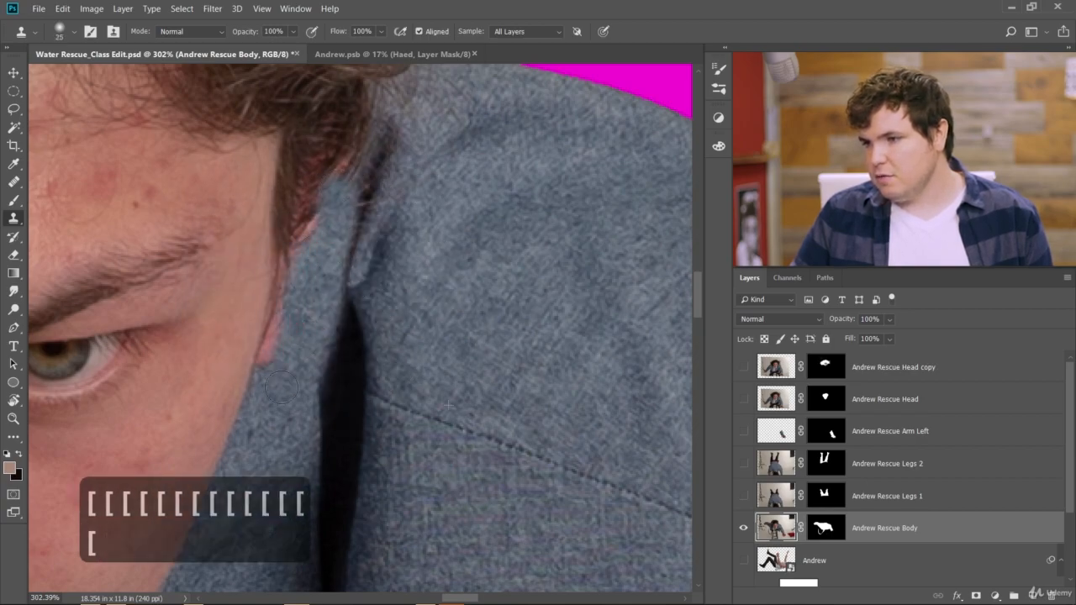
drag(281, 387, 269, 358)
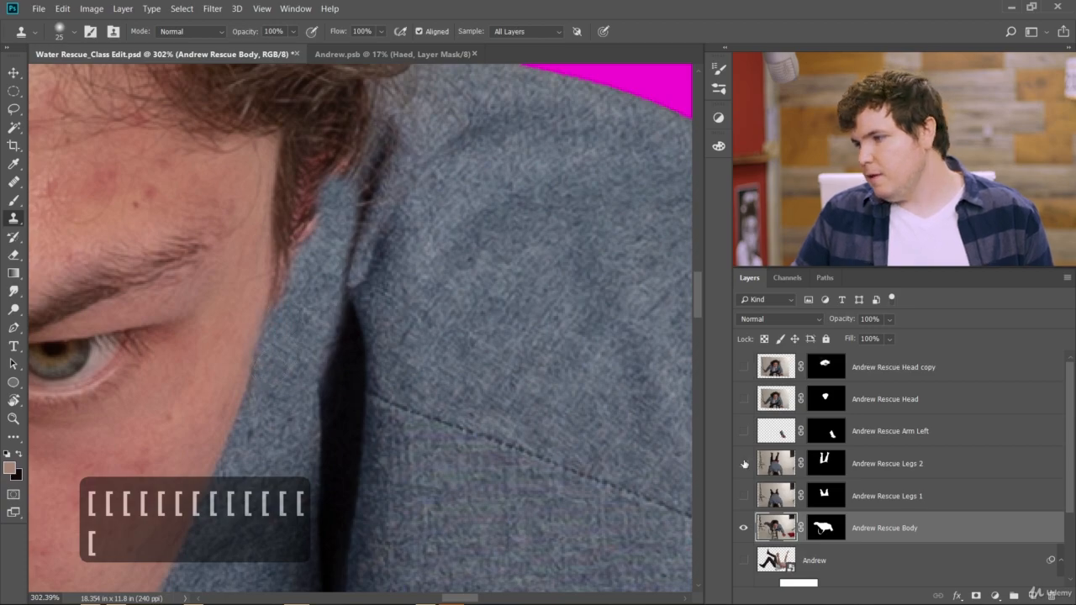
Show both head layers, the left arm and the Legs 1 layer, and make Legs 1 active with the Move tool
click(744, 367)
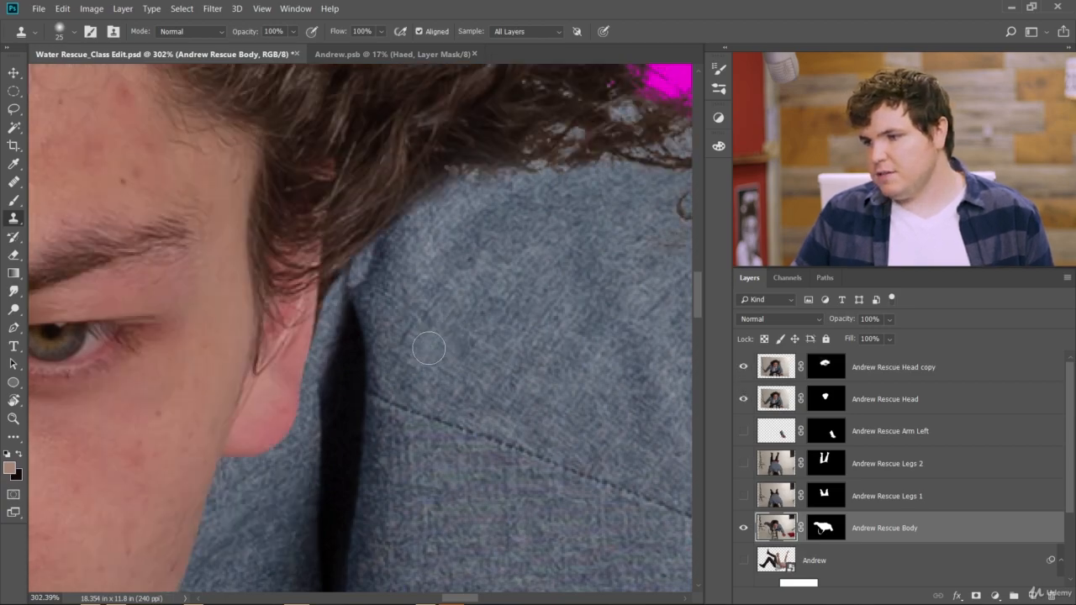
scroll(286, 452, down, 5)
scroll(285, 452, down, 8)
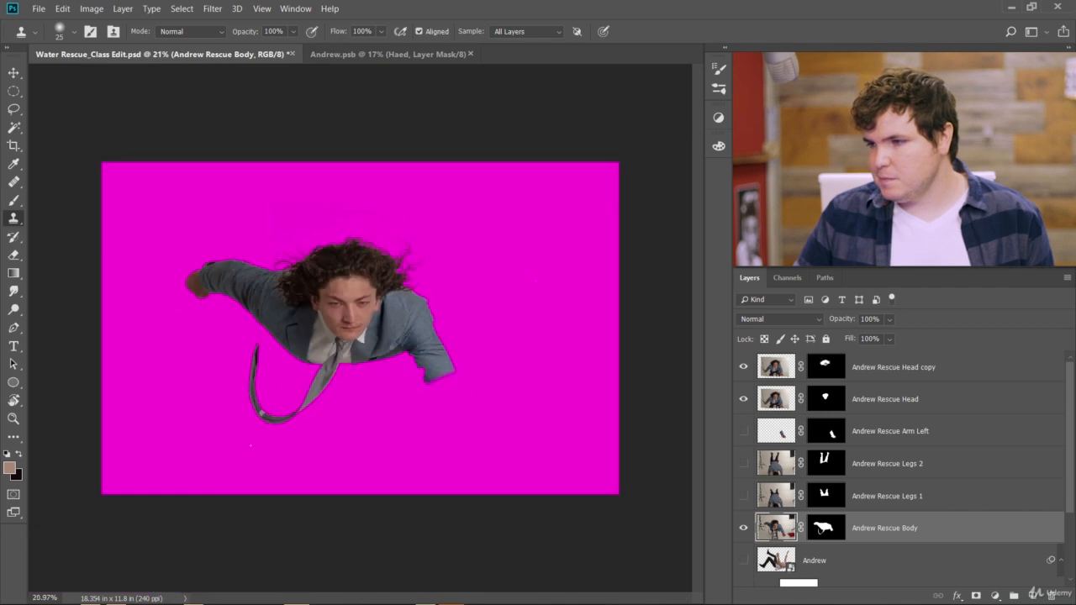
scroll(294, 280, up, 2)
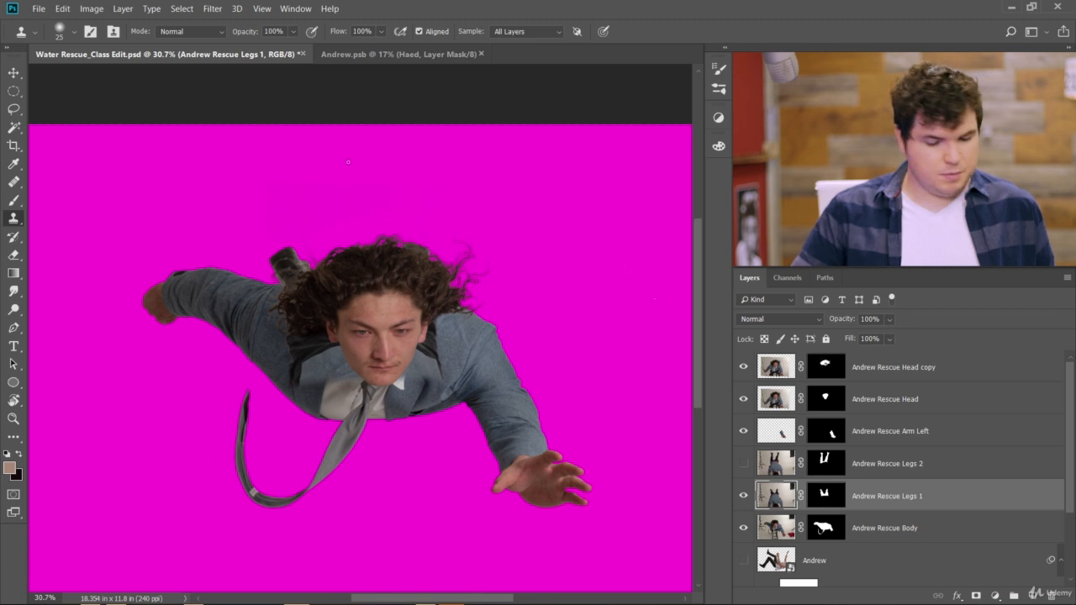
key(v)
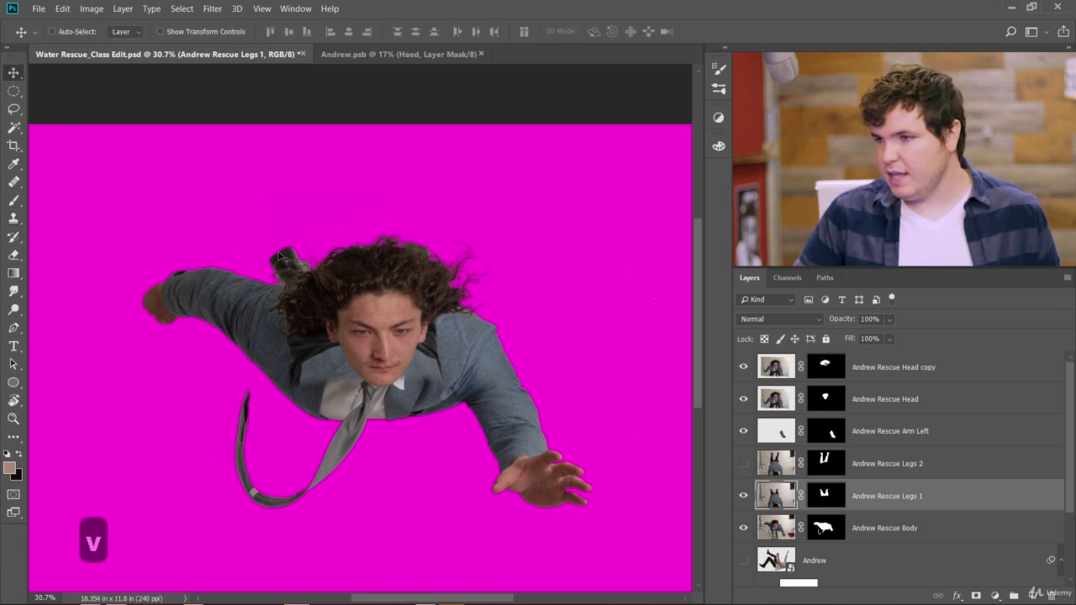
Raise the Legs 1 layer so its shoes show above the hair, and place it beneath the body layer in the stack
drag(280, 257, 286, 217)
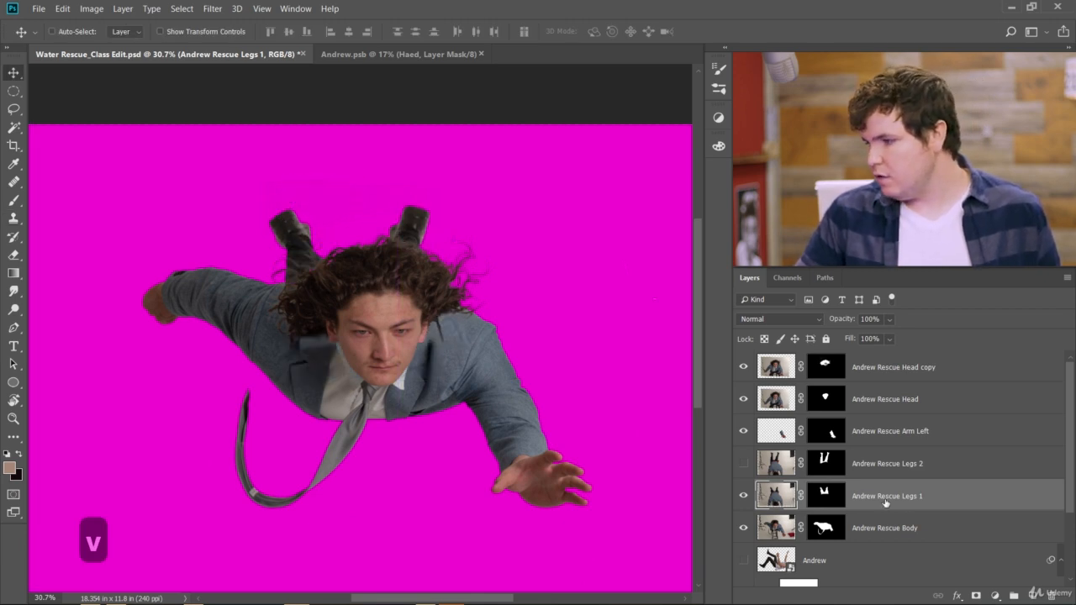
drag(886, 503, 975, 539)
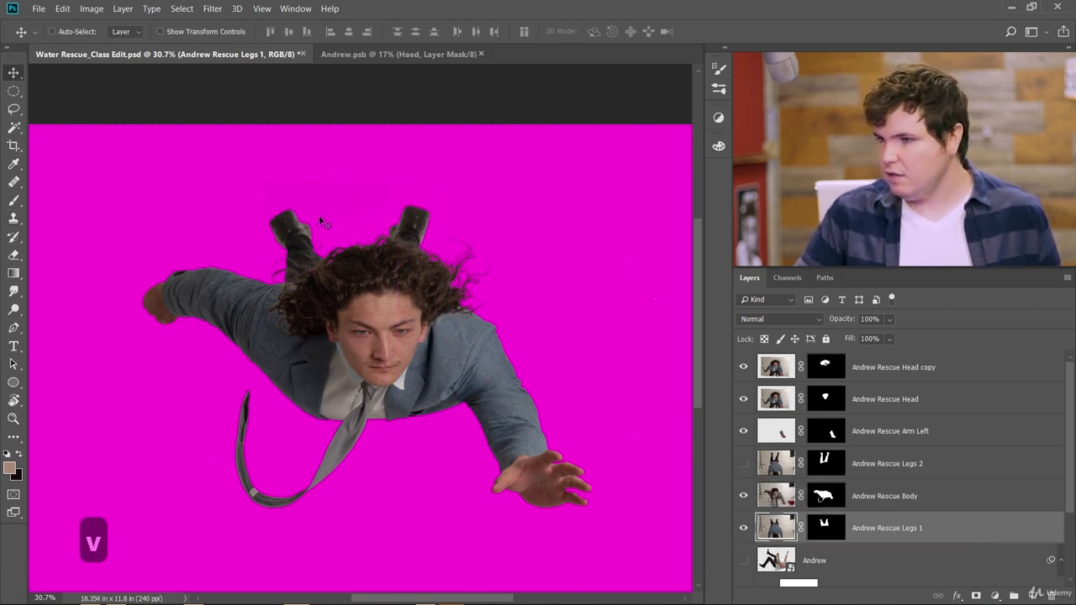
scroll(311, 244, down, 8)
scroll(296, 294, up, 3)
mouse_move(284, 243)
mouse_down()
mouse_move(286, 222)
mouse_move(290, 233)
mouse_up()
scroll(293, 259, down, 3)
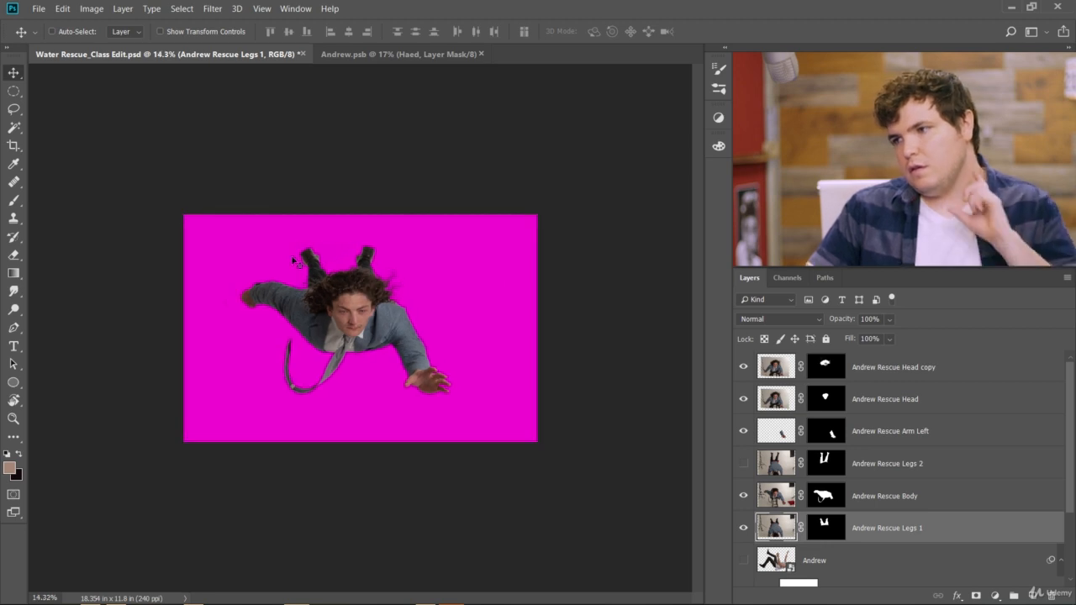
scroll(293, 258, down, 3)
scroll(294, 253, up, 6)
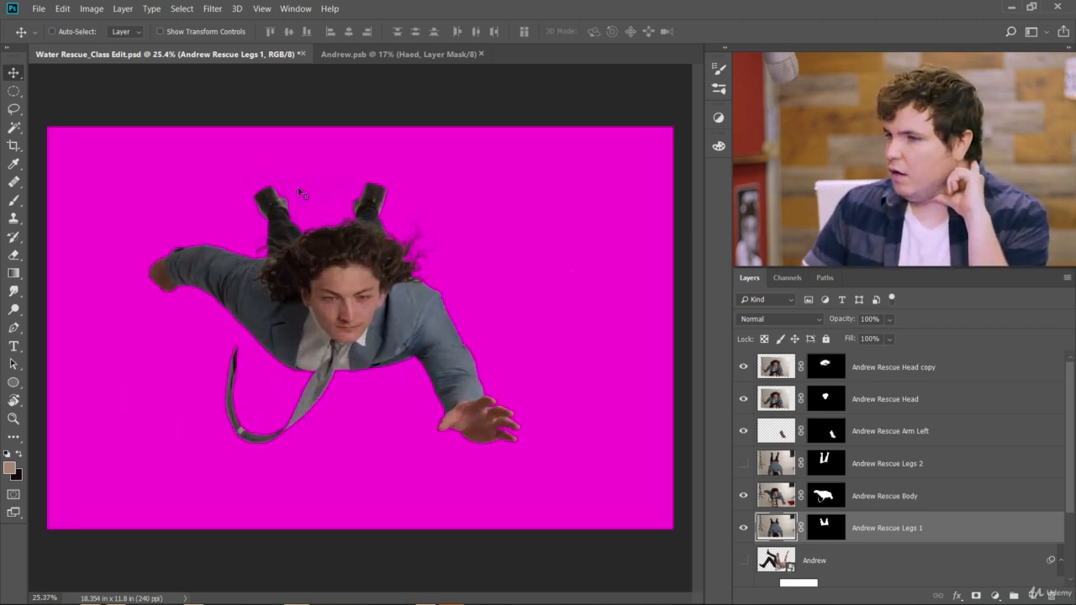
drag(299, 191, 282, 203)
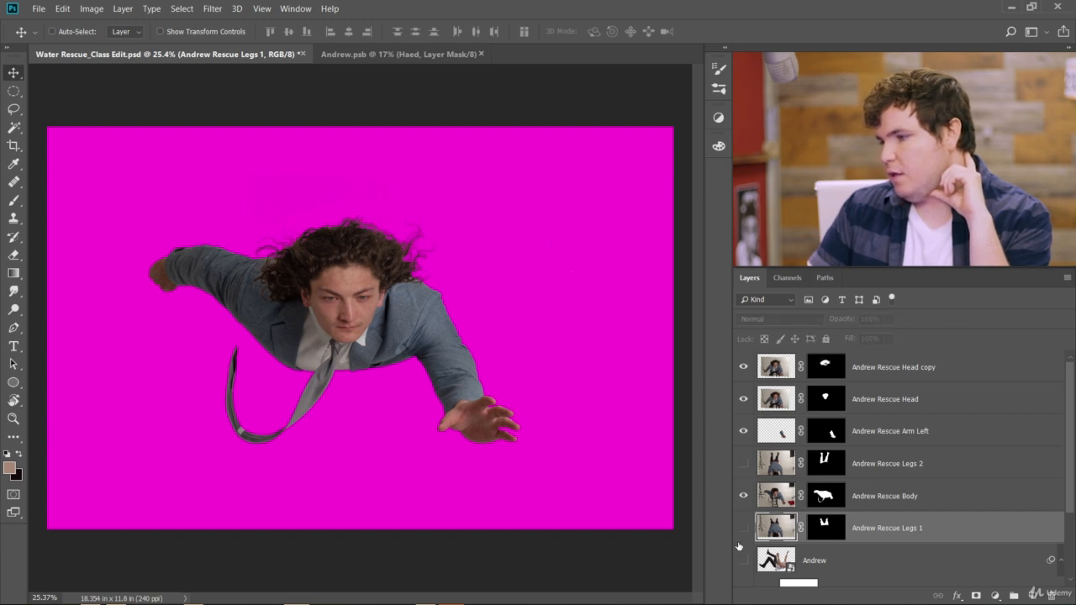
Place Legs 2 beneath Legs 1 and position its legs behind the hair, then show Legs 1 instead of Legs 2
click(743, 463)
drag(776, 463, 784, 531)
mouse_move(299, 183)
mouse_down()
mouse_move(282, 206)
mouse_move(292, 147)
mouse_move(301, 197)
mouse_move(286, 168)
mouse_move(293, 187)
mouse_up()
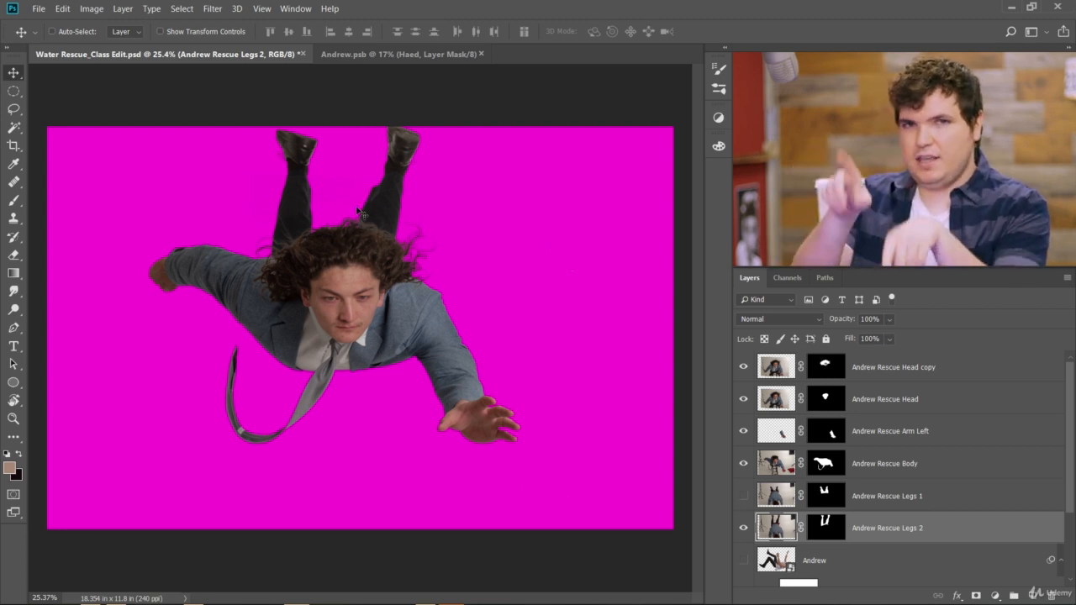
mouse_move(399, 201)
mouse_down()
mouse_move(407, 149)
mouse_move(411, 205)
mouse_up()
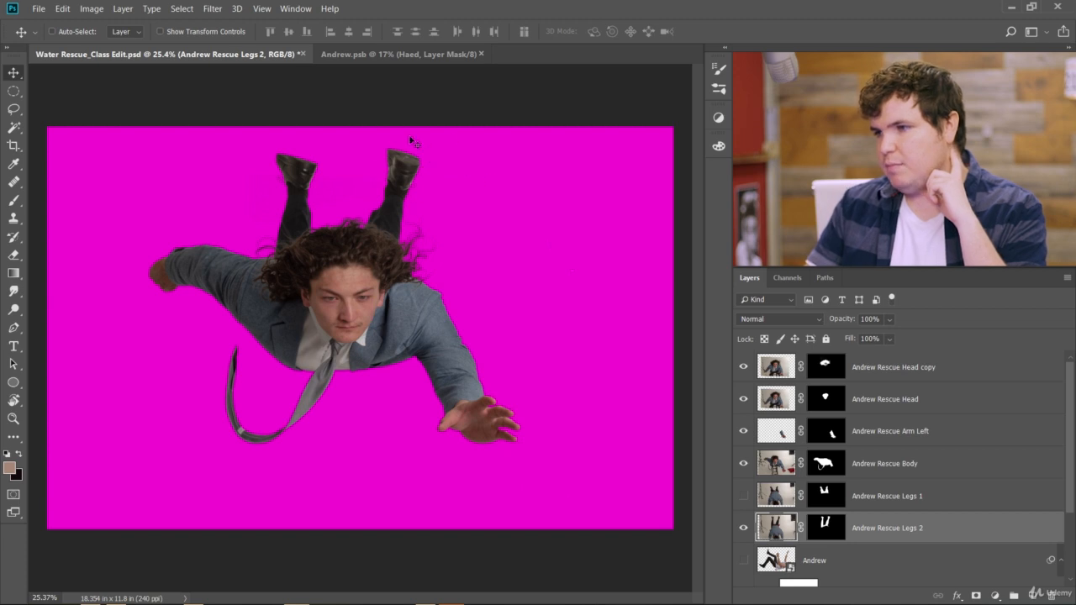
click(744, 498)
click(743, 529)
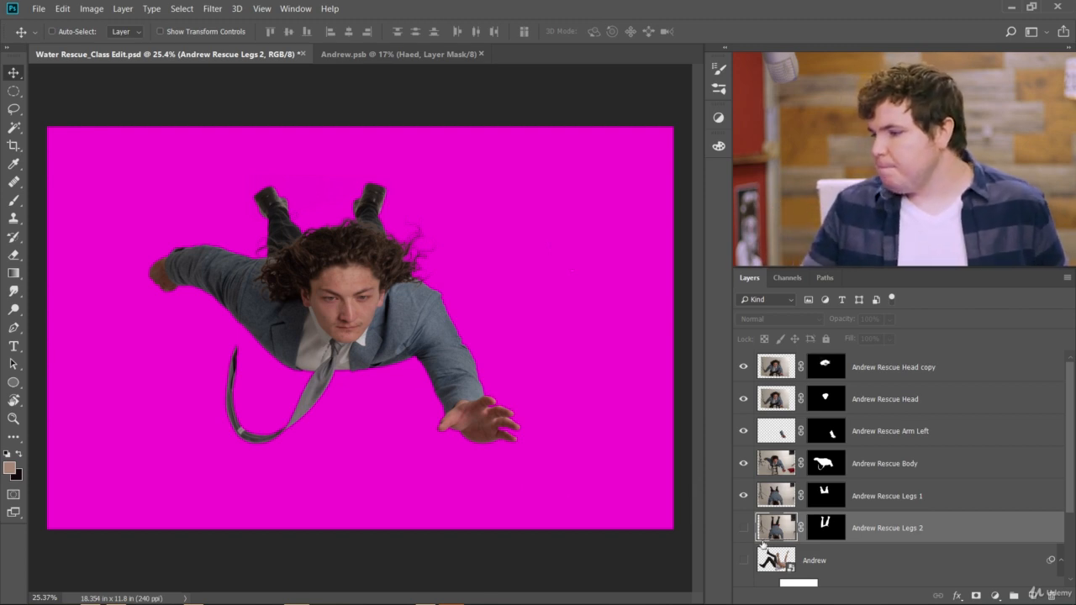
Duplicate the Legs 2 and Legs 1 layers, leaving both copies visible and both originals hidden
click(824, 529)
click(782, 538)
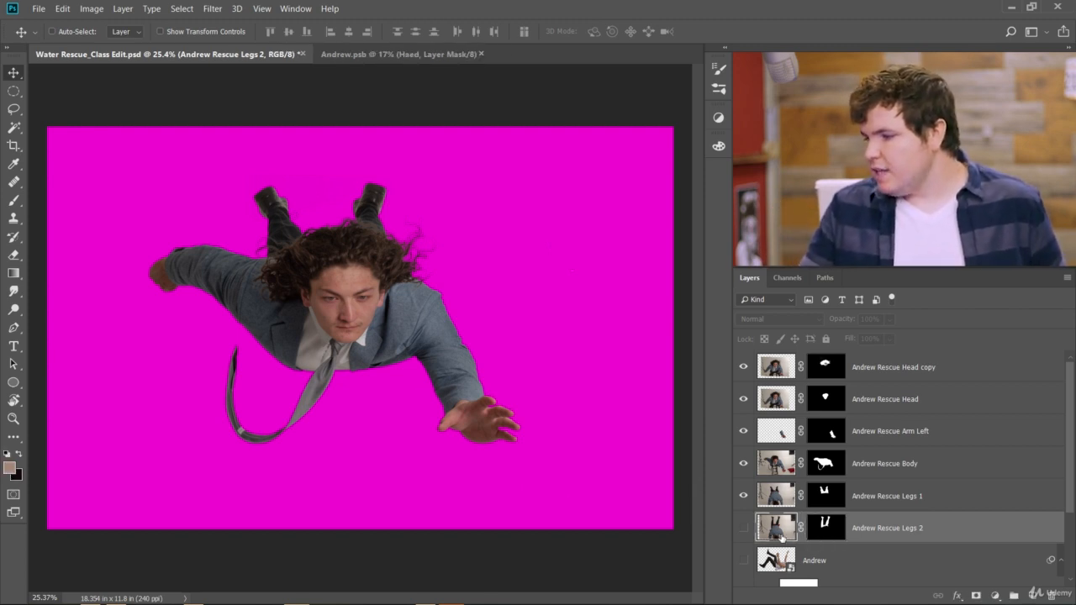
key(ctrl+j)
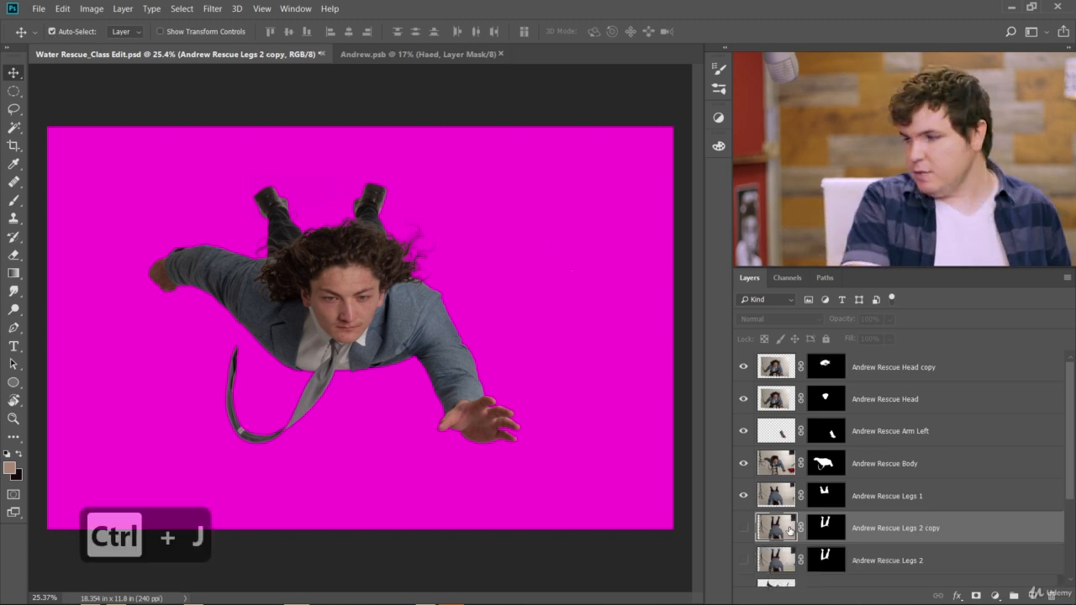
click(742, 556)
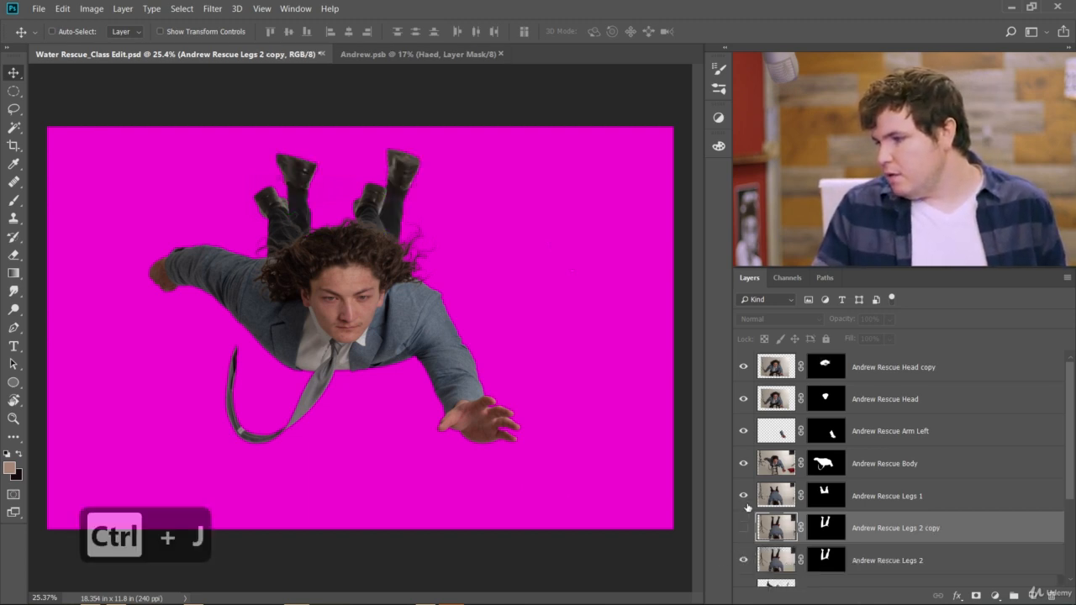
click(742, 528)
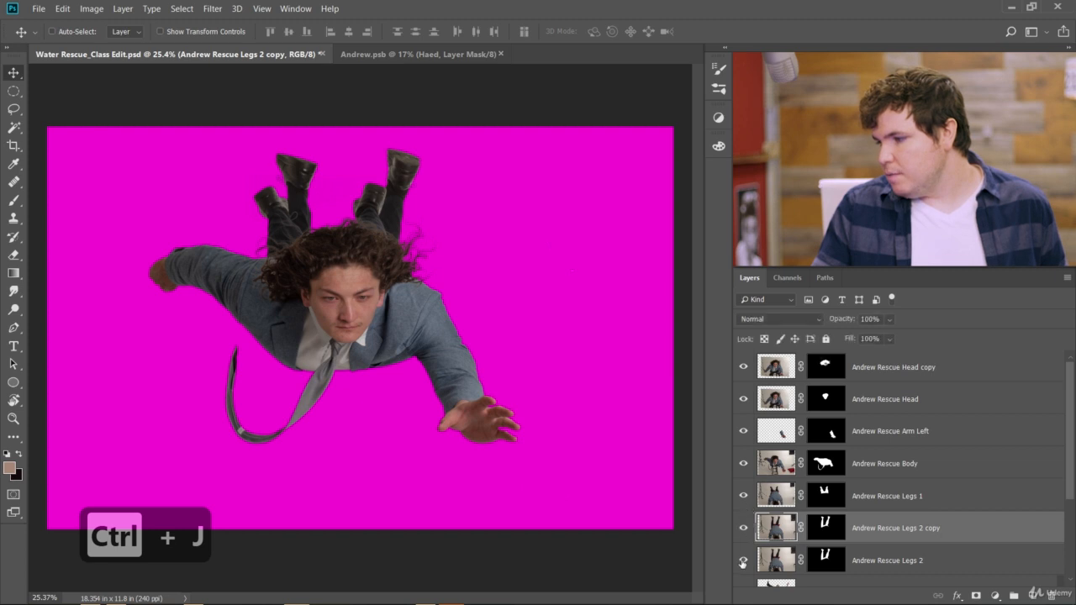
click(761, 504)
key(ctrl+j)
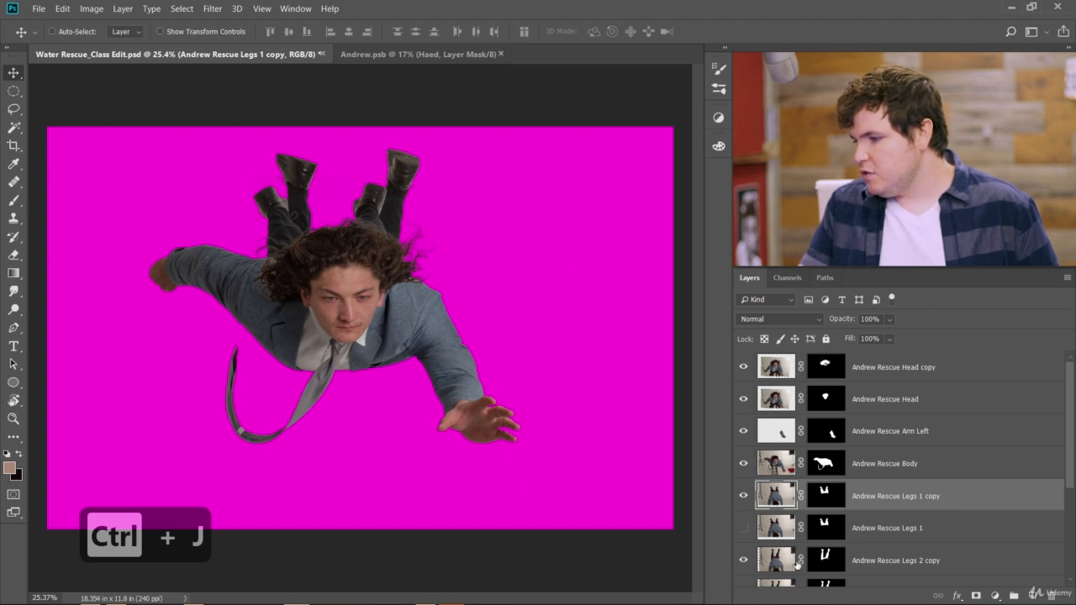
Make the Legs 1 copy's mask active, compare both pairs of legs by toggling their visibility, and leave Legs 2 copy hidden
click(834, 496)
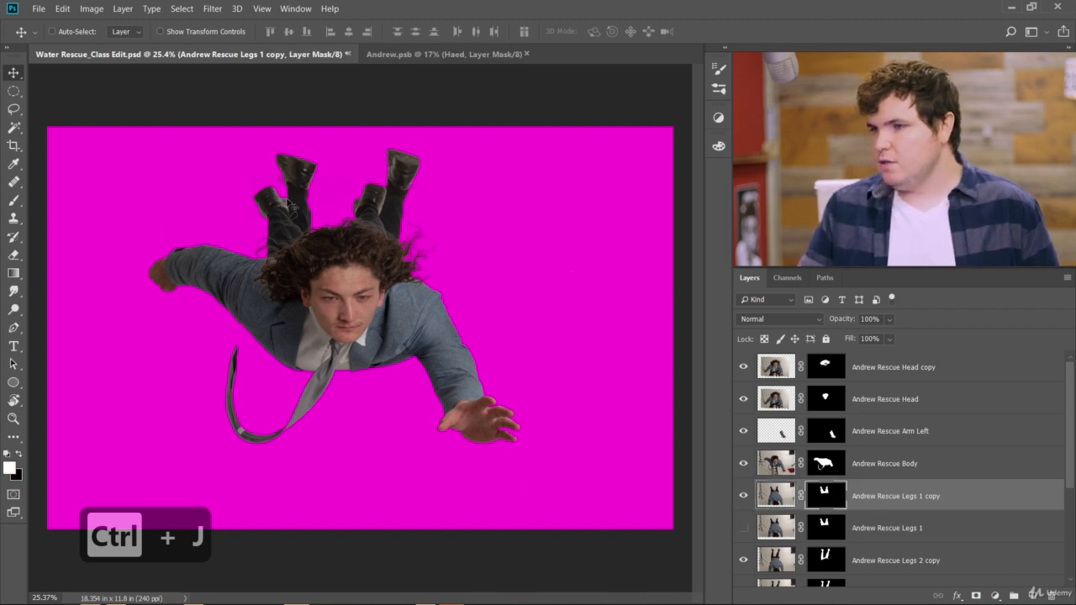
scroll(318, 238, up, 3)
scroll(541, 374, down, 3)
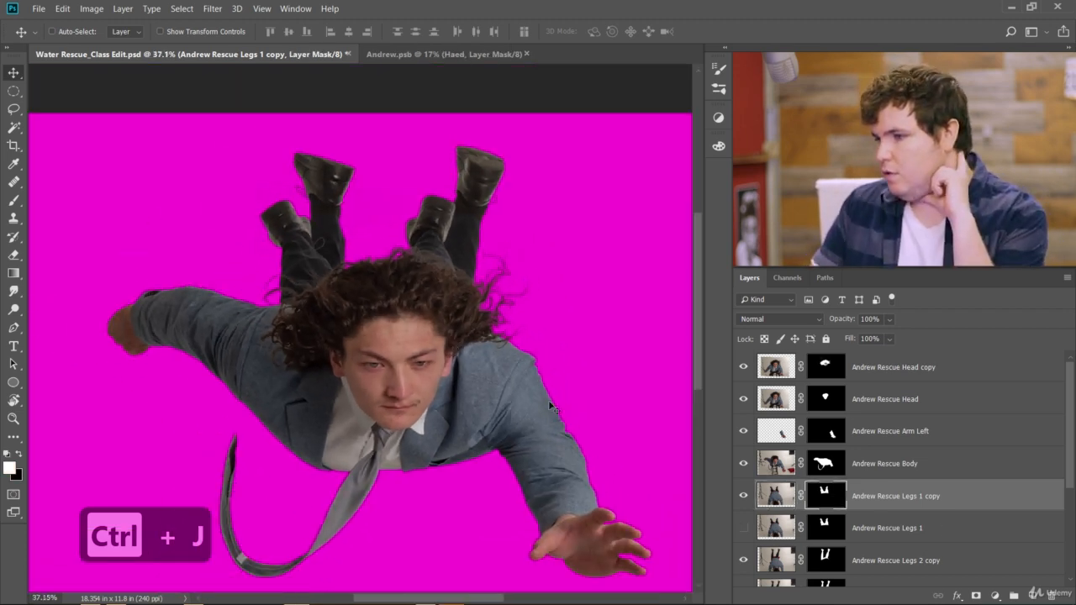
click(744, 561)
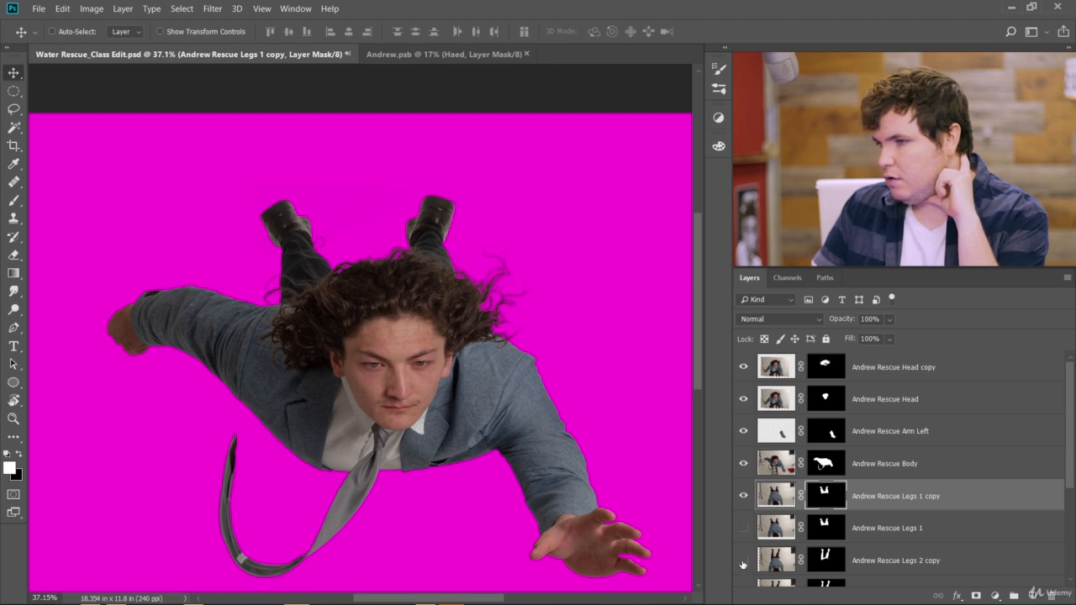
click(744, 561)
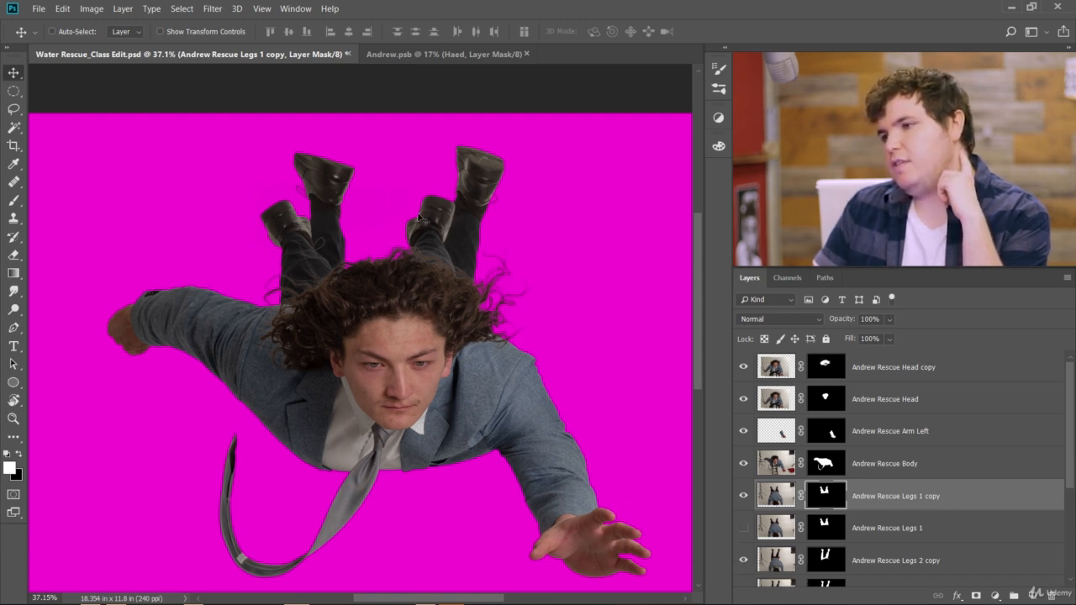
click(746, 559)
click(747, 560)
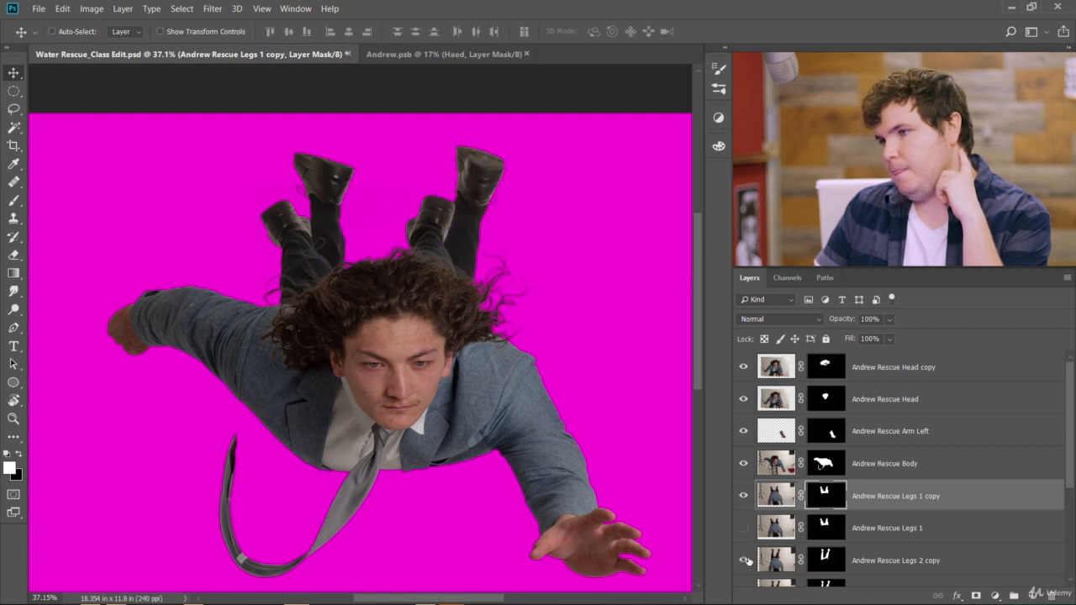
click(746, 560)
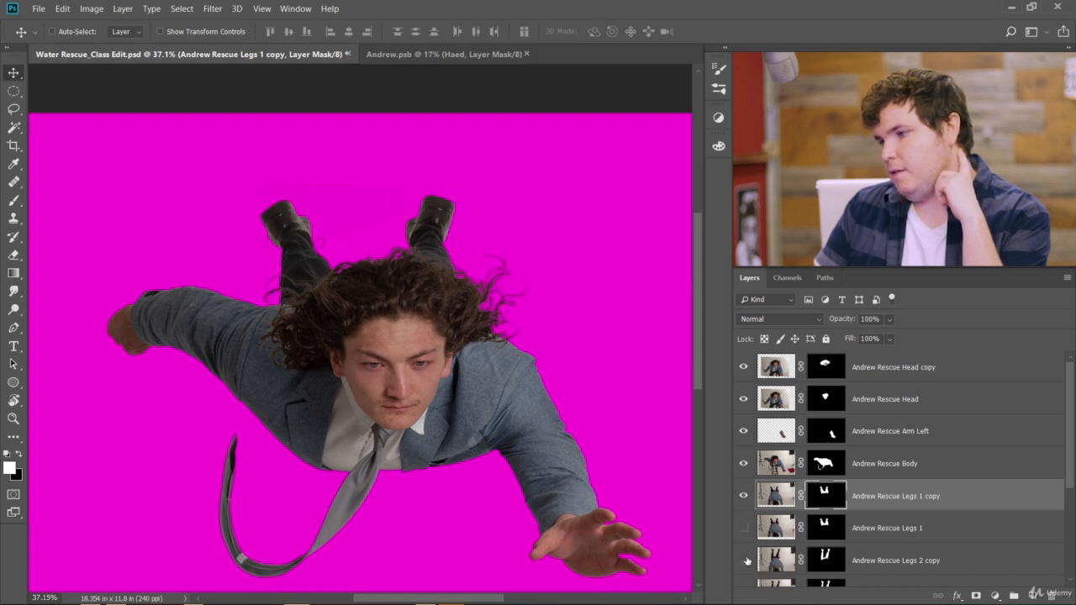
click(743, 496)
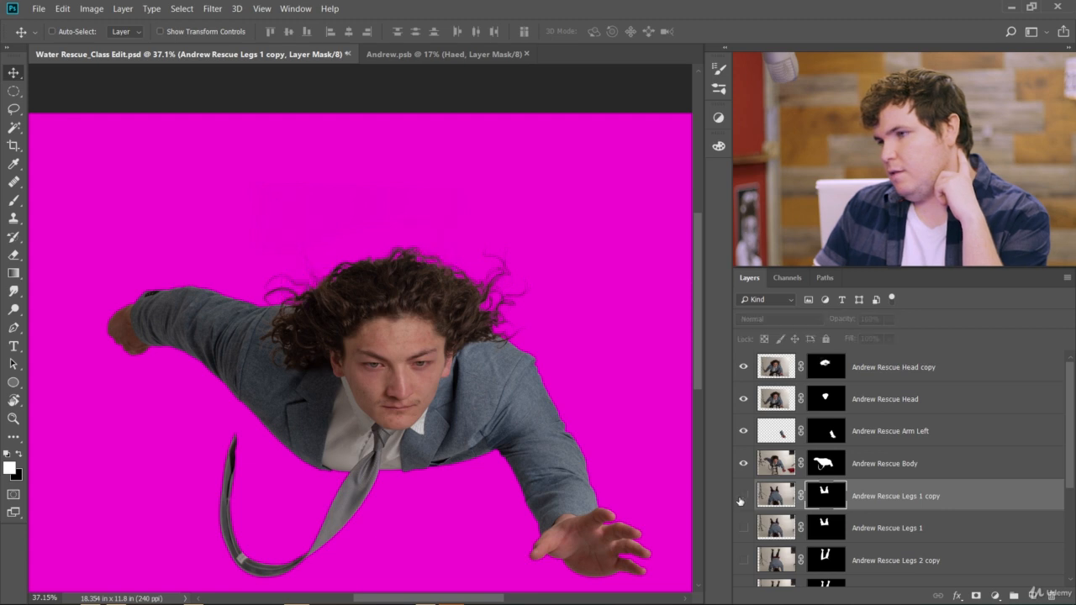
click(744, 495)
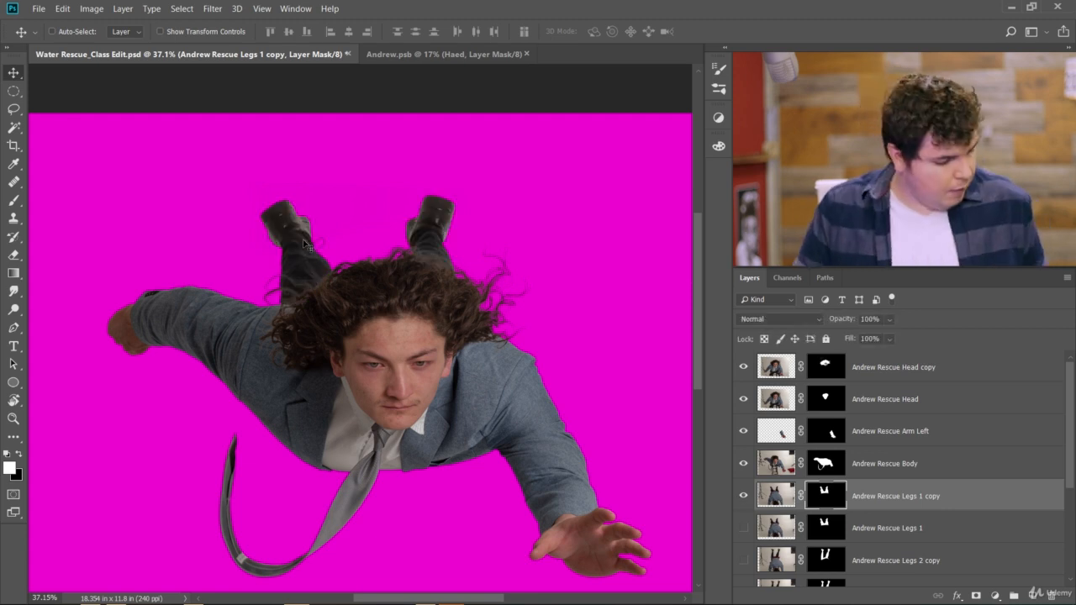
Hide the image-left leg on the Legs 1 copy's mask with a 400 px black brush at 100% opacity, undoing the last stray stroke
key(b)
key(bracketright)
key(bracketright)
key(bracketright)
key(bracketright)
key(bracketright)
key(bracketright)
key(bracketright)
key(bracketright)
key(bracketright)
key(bracketright)
key(bracketright)
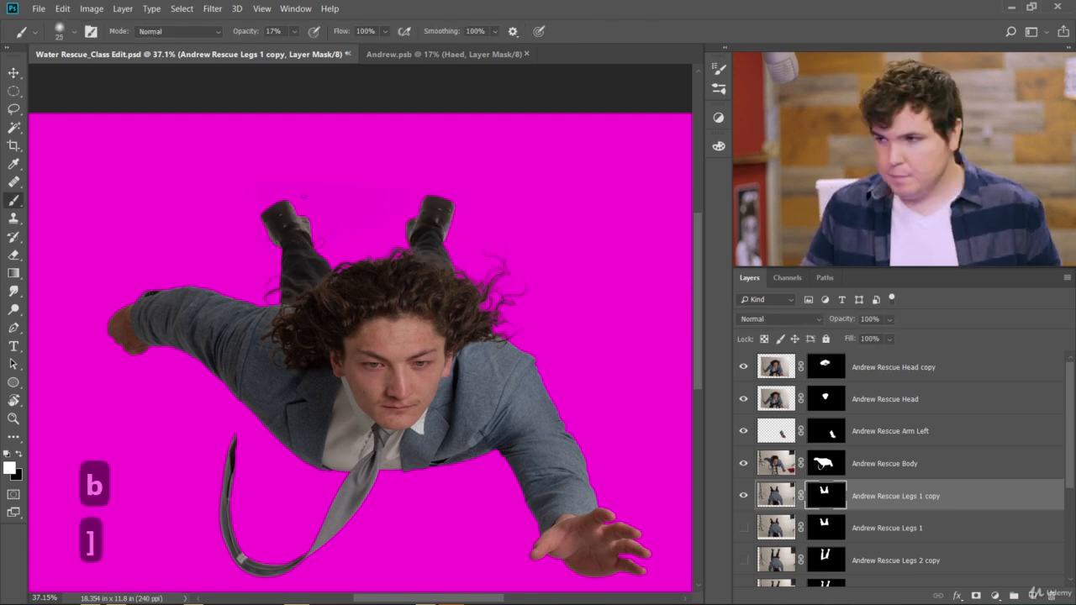
key(bracketright)
key(bracketright)
key(bracketright)
key(bracketright)
key(bracketright)
key(bracketright)
key(bracketright)
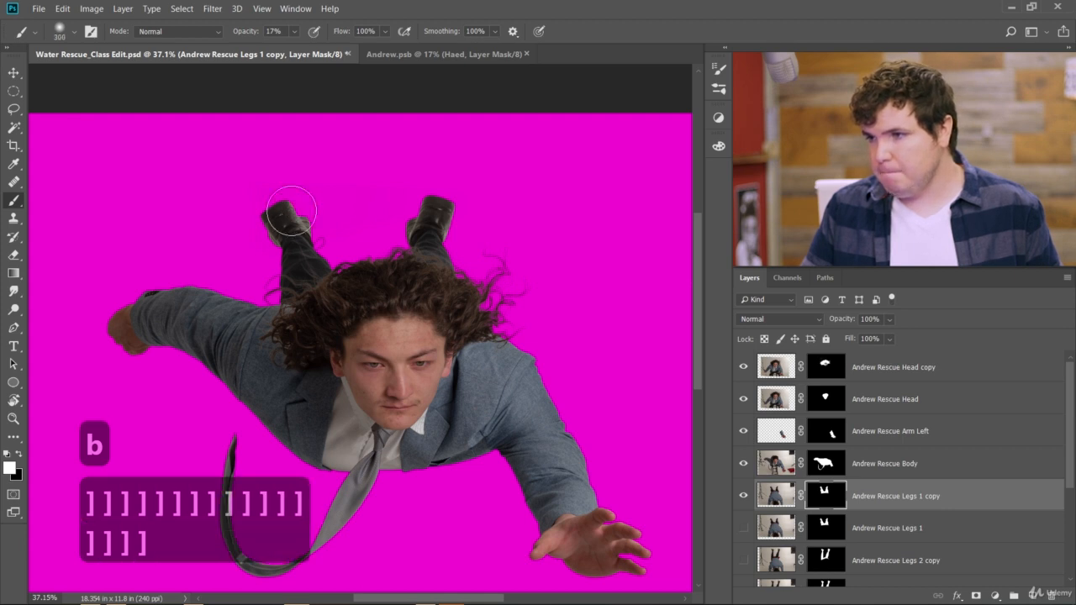
key(x)
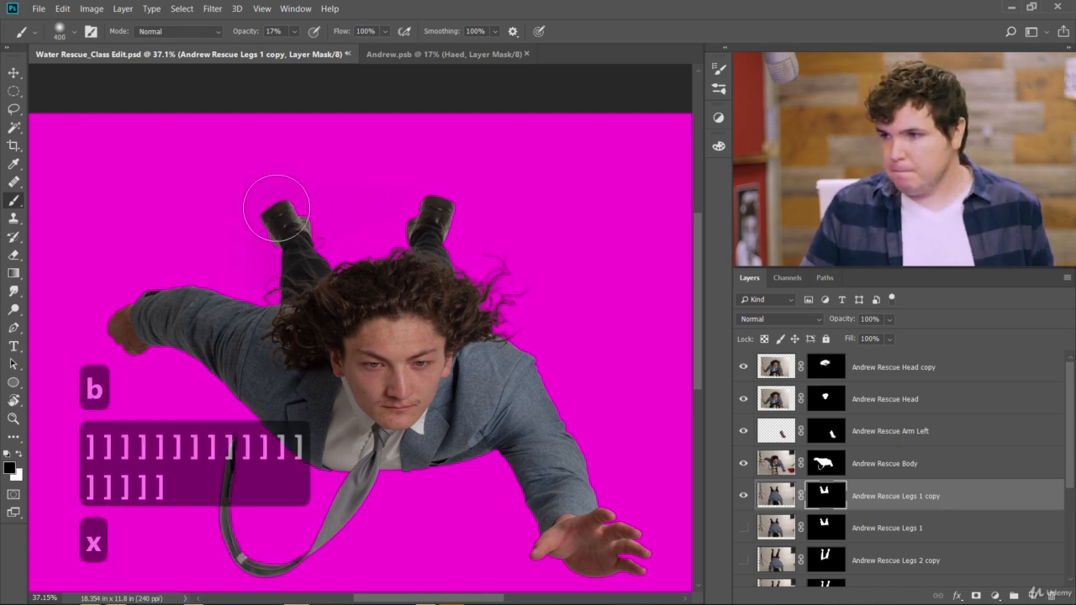
drag(279, 212, 296, 348)
drag(245, 32, 379, 44)
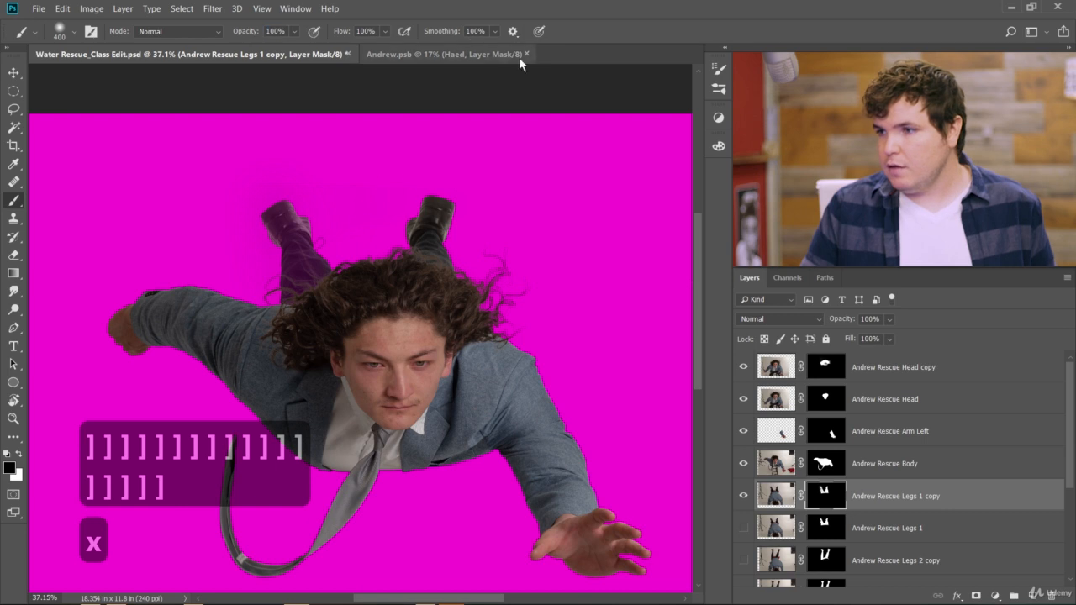
mouse_move(279, 233)
mouse_down()
mouse_move(279, 160)
mouse_move(313, 328)
mouse_up()
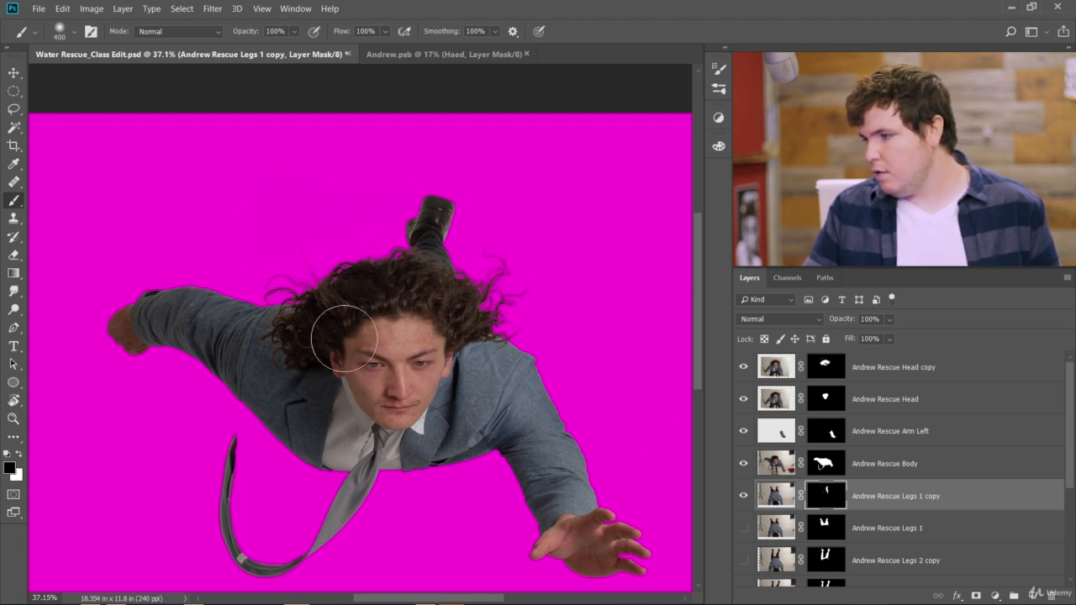
key(ctrl+z)
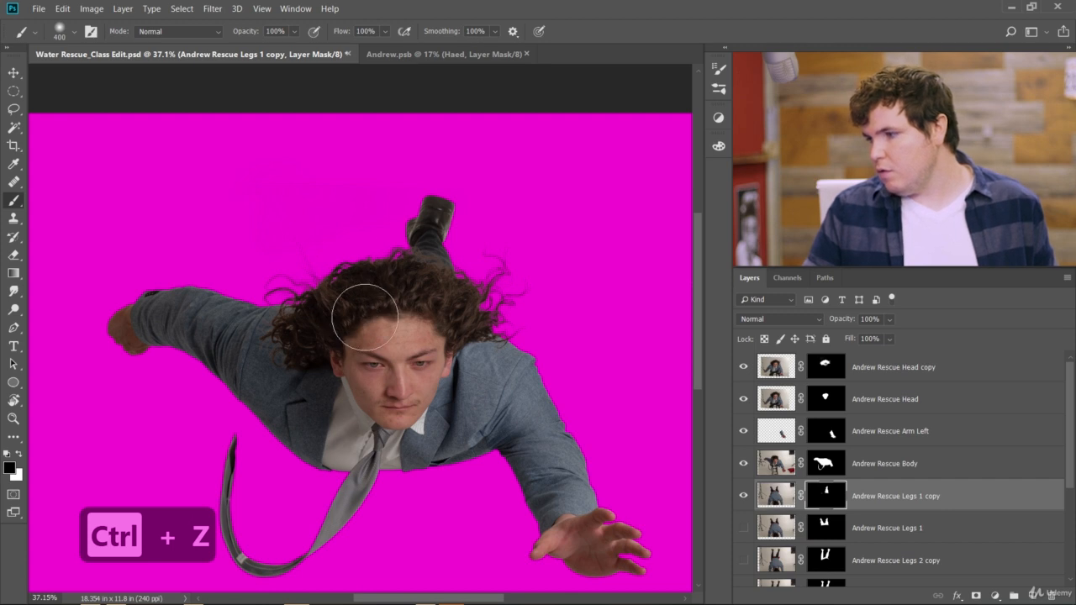
Show Legs 2 copy and paint its image-right leg out of the mask with the 400 px black brush at 100% opacity
click(743, 530)
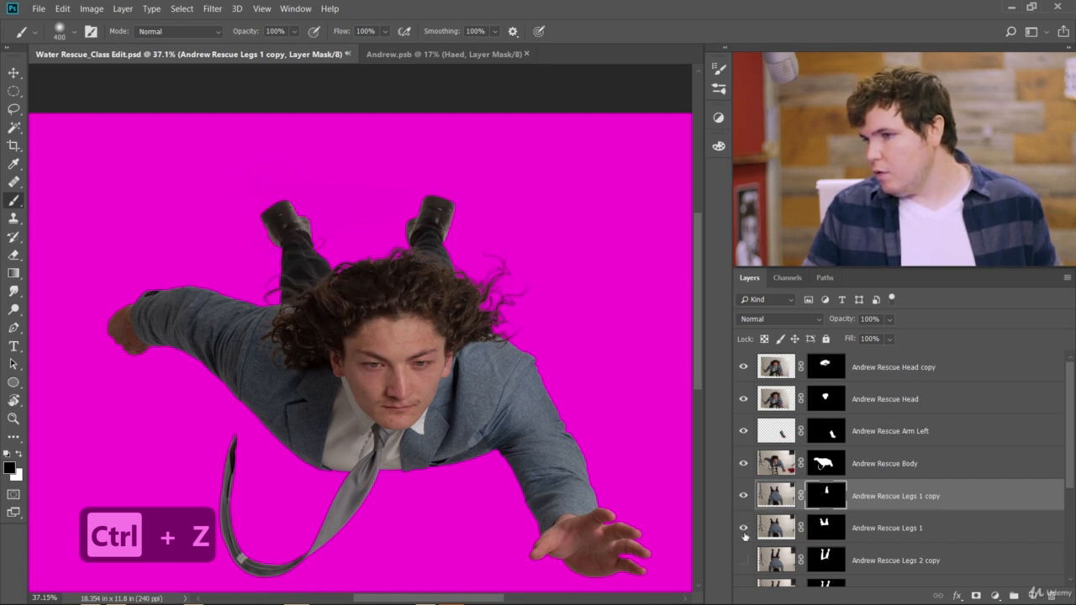
click(745, 537)
click(745, 560)
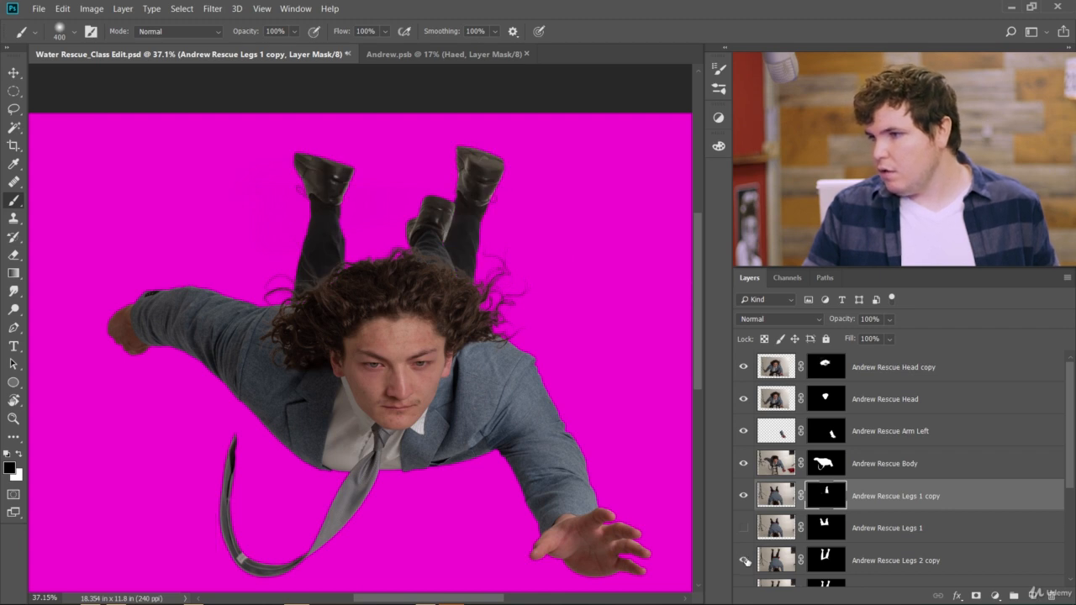
click(833, 561)
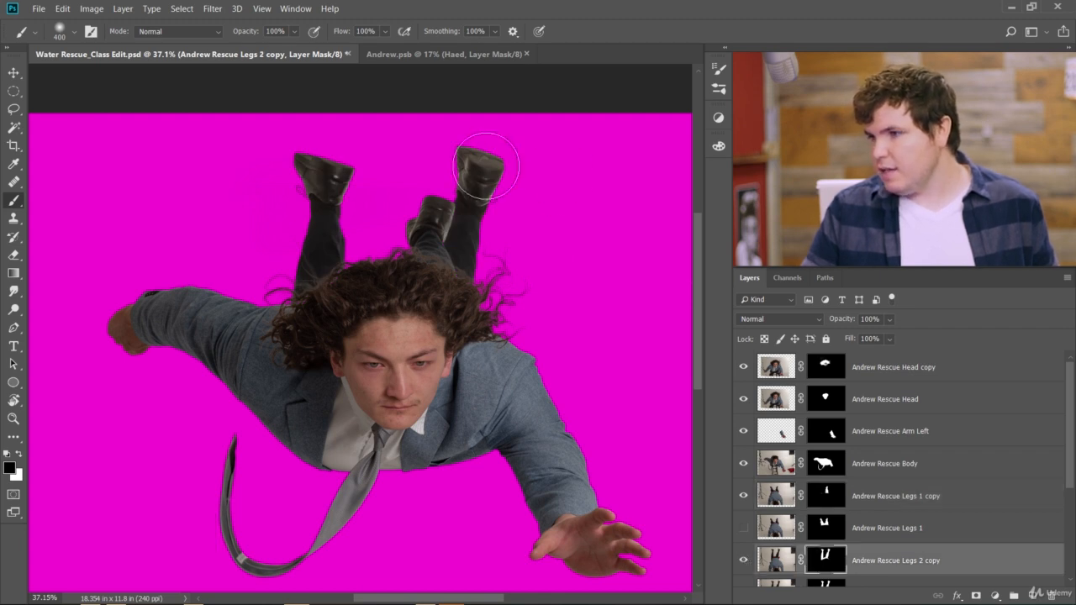
drag(496, 168, 467, 250)
mouse_move(465, 108)
mouse_down()
mouse_move(464, 305)
mouse_move(497, 107)
mouse_move(495, 292)
mouse_move(494, 177)
mouse_move(468, 279)
mouse_move(475, 323)
mouse_up()
scroll(475, 322, down, 5)
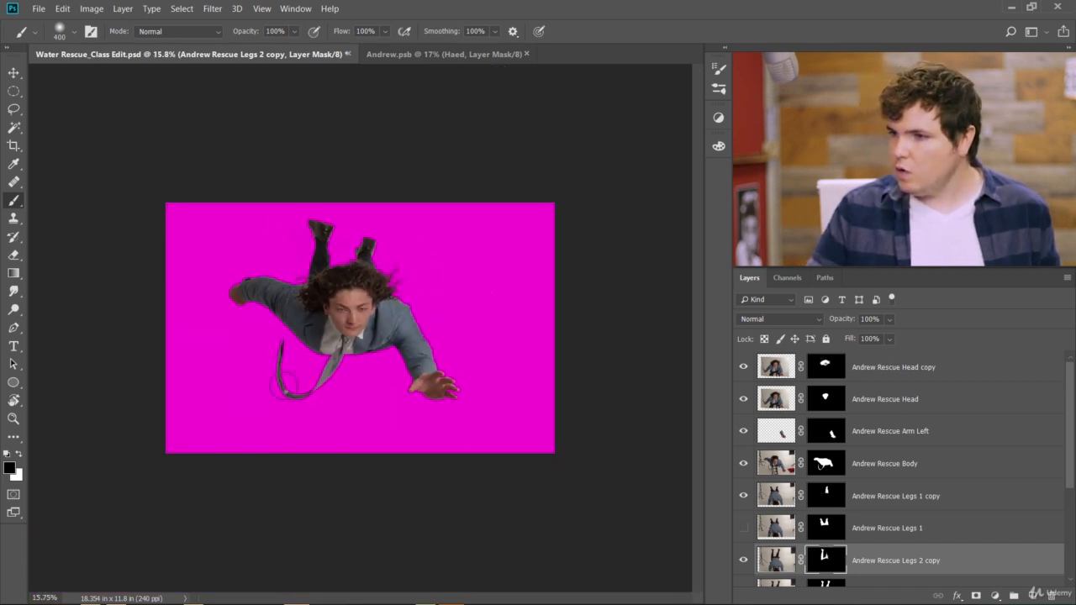
scroll(438, 418, up, 3)
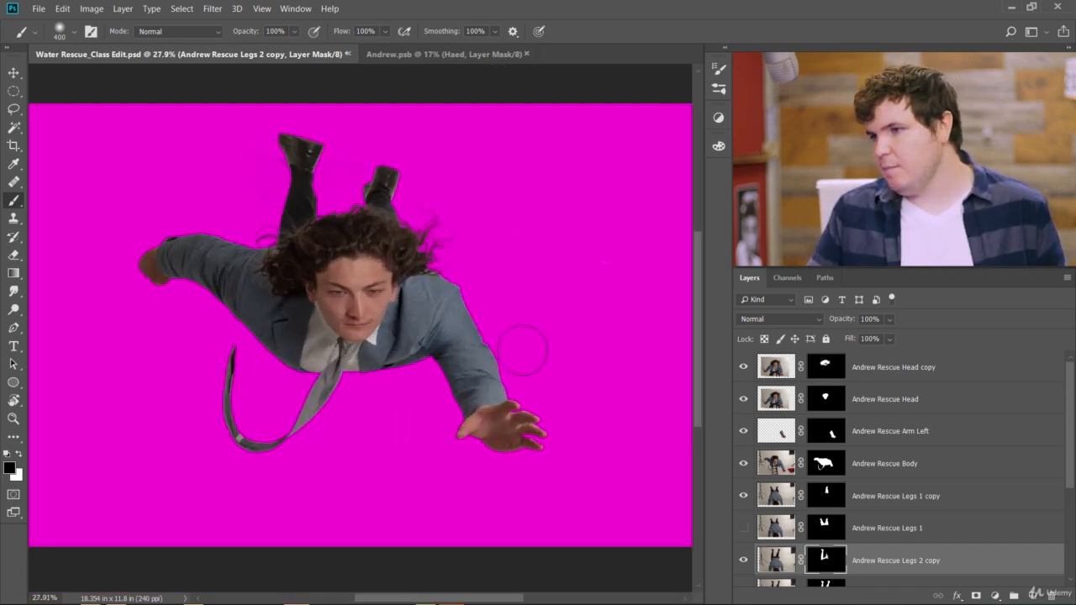
Compare the masked leg copies against the original Legs 1 and Legs 2 layers, leaving both originals hidden
click(745, 530)
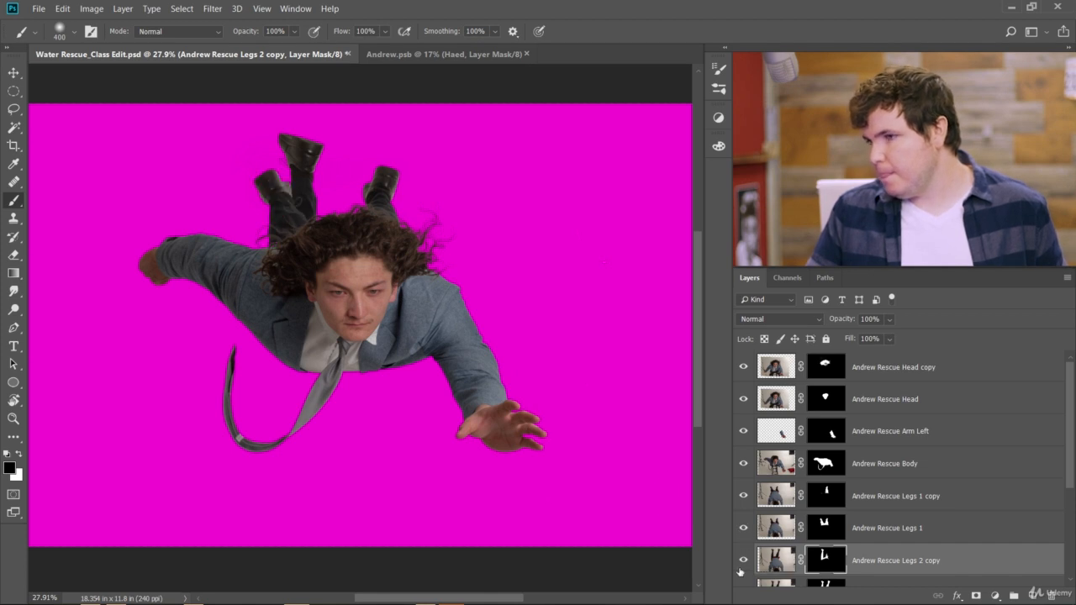
scroll(745, 551, down, 1)
click(742, 530)
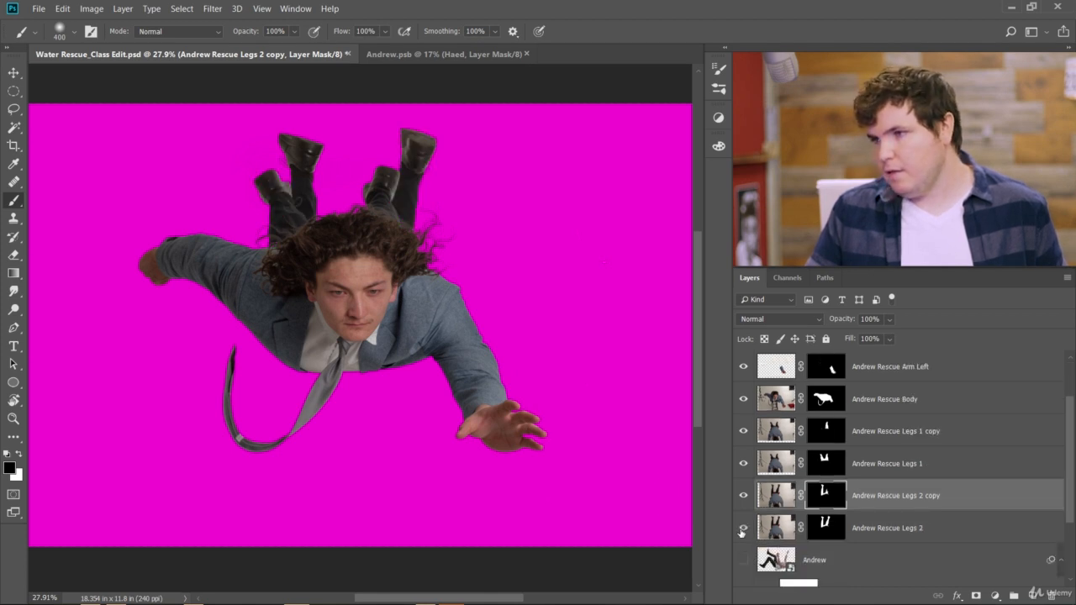
click(743, 530)
click(743, 464)
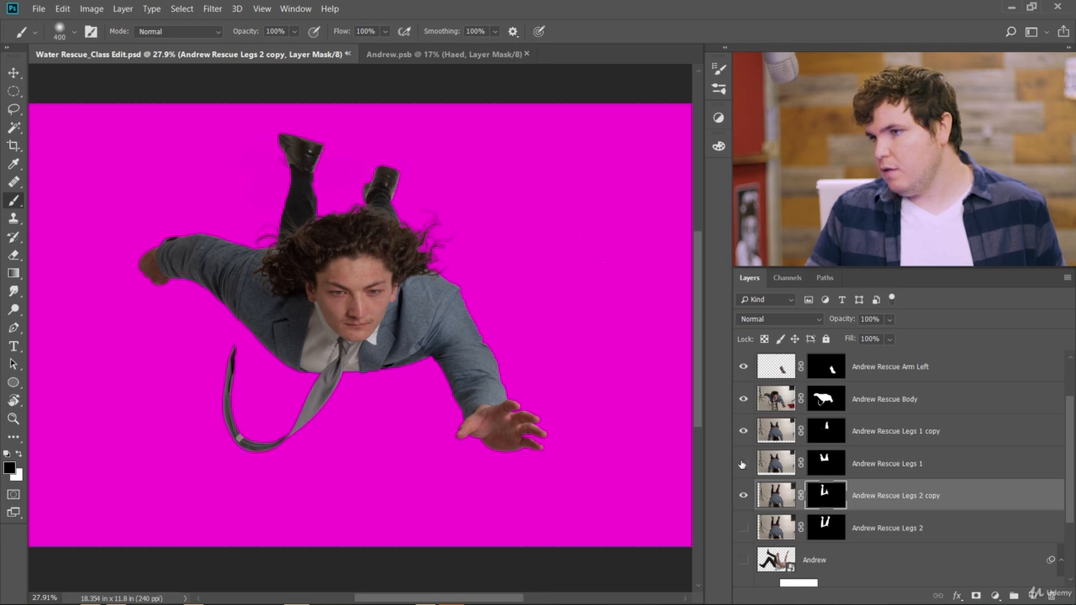
Move the Legs 1 copy's leg down and toward the image's right so it tucks in behind the hair
scroll(266, 169, up, 3)
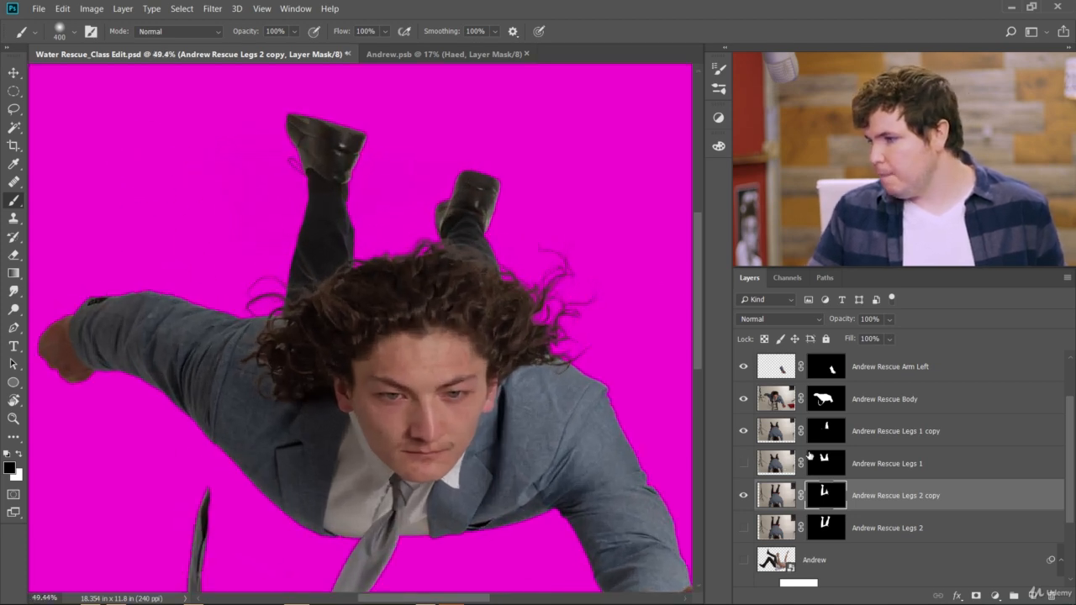
click(777, 431)
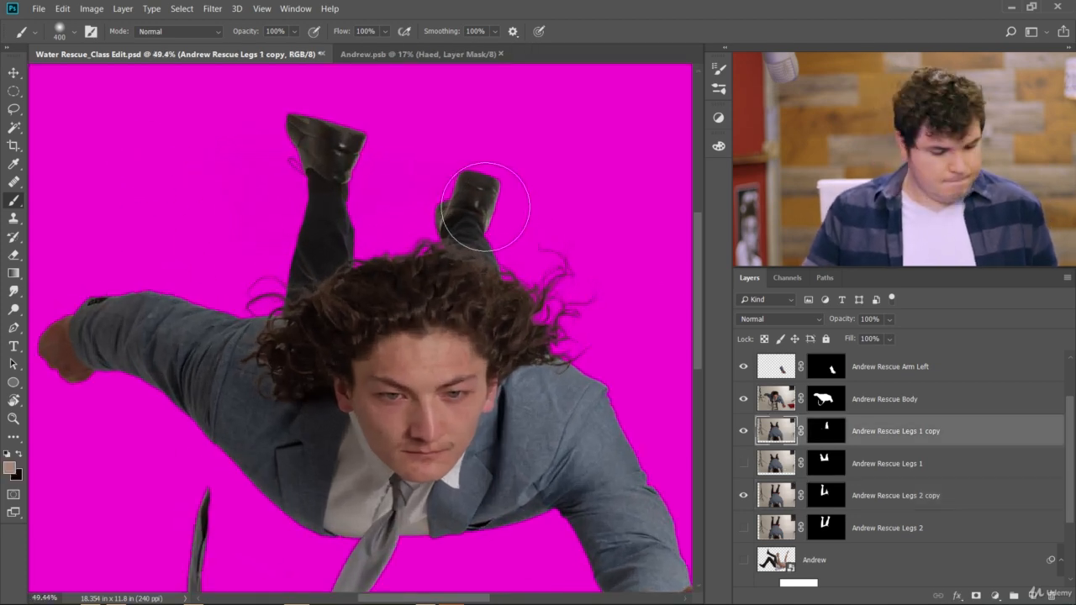
scroll(481, 216, down, 2)
key(v)
mouse_move(481, 211)
mouse_down()
mouse_move(471, 192)
mouse_move(482, 213)
mouse_up()
drag(468, 223, 468, 205)
scroll(468, 279, down, 5)
scroll(324, 293, up, 3)
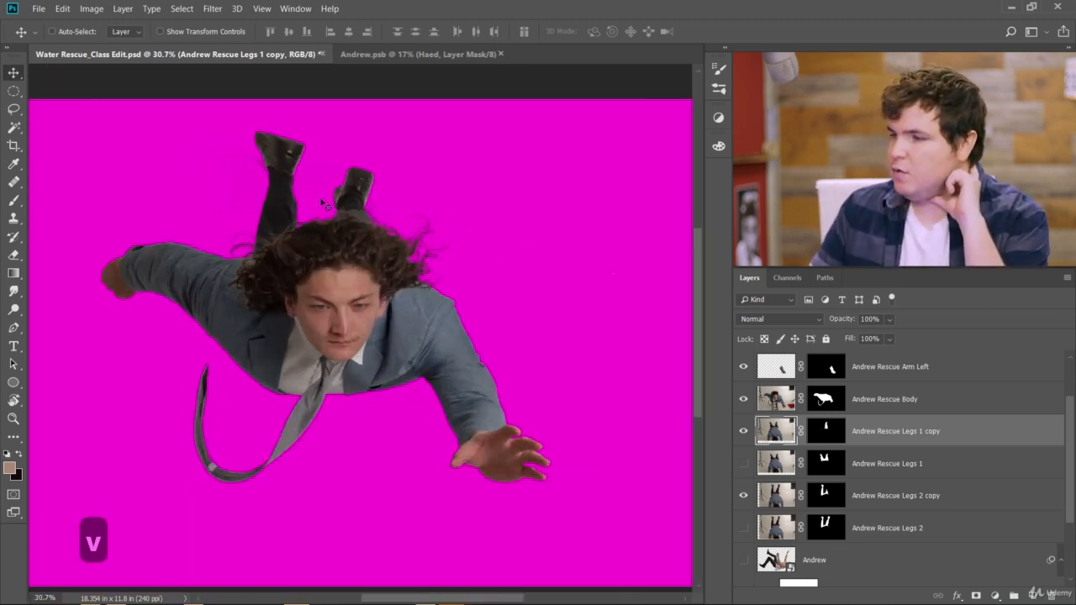
drag(360, 190, 383, 211)
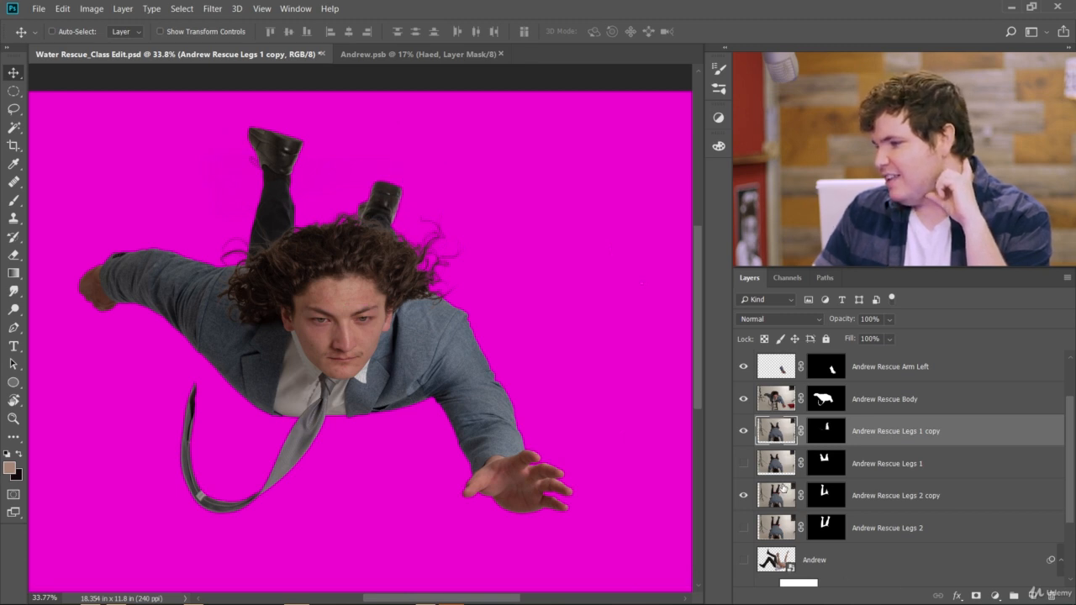
Move the Legs 2 copy's leg down and toward the image's right to bring it closer to the other leg
click(782, 488)
drag(286, 196, 314, 227)
scroll(306, 313, down, 8)
scroll(310, 317, up, 3)
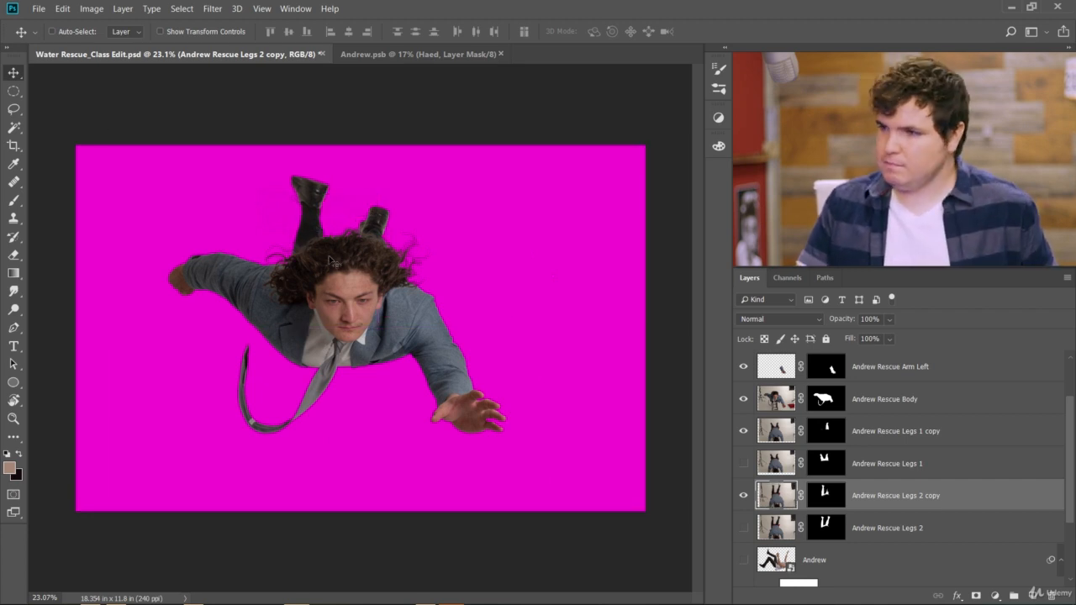
Rotate the Legs 2 copy by -6.85° with Free Transform, reposition it behind the head and apply the transform
key(ctrl+t)
drag(478, 143, 455, 133)
drag(398, 233, 385, 204)
click(632, 32)
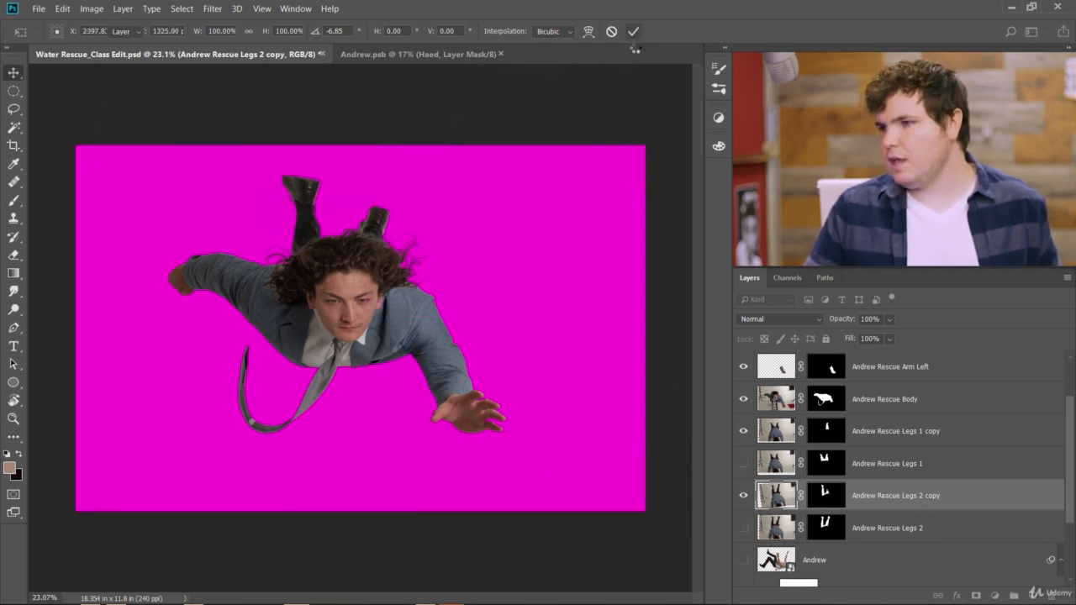
Select Legs 1 copy and Legs 2 copy together and scale them proportionally to about 109%, shifting them into place
ctrl+click(778, 435)
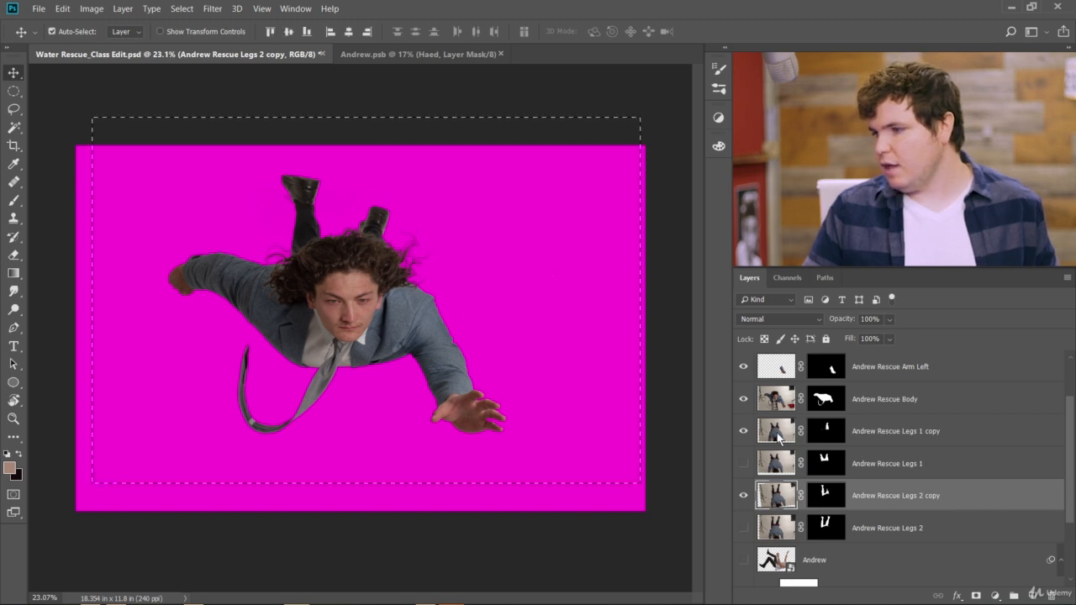
key(ctrl+d)
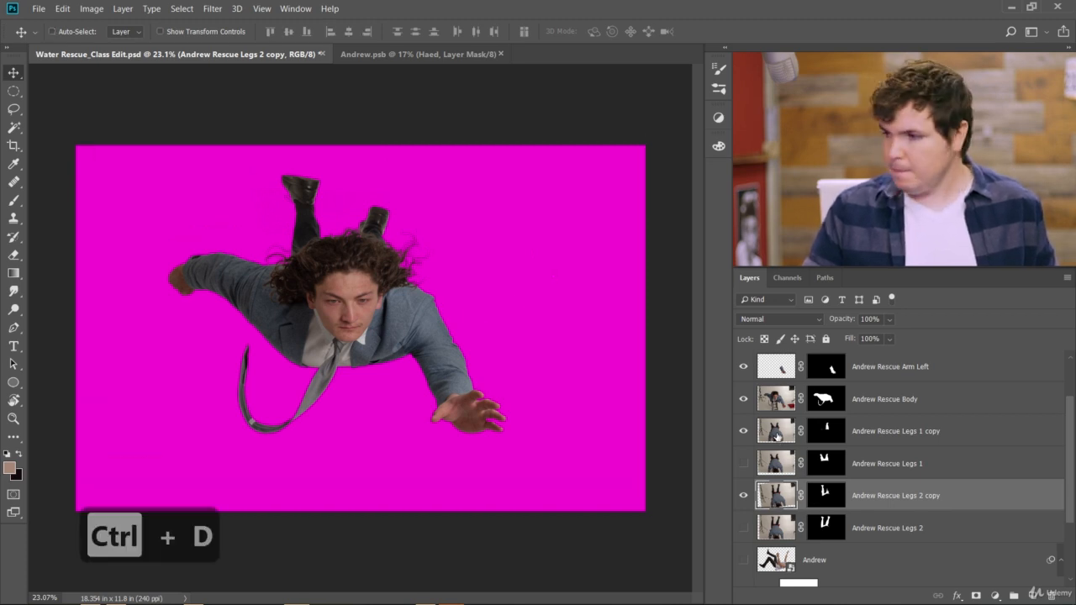
shift+click(978, 438)
ctrl+click(988, 465)
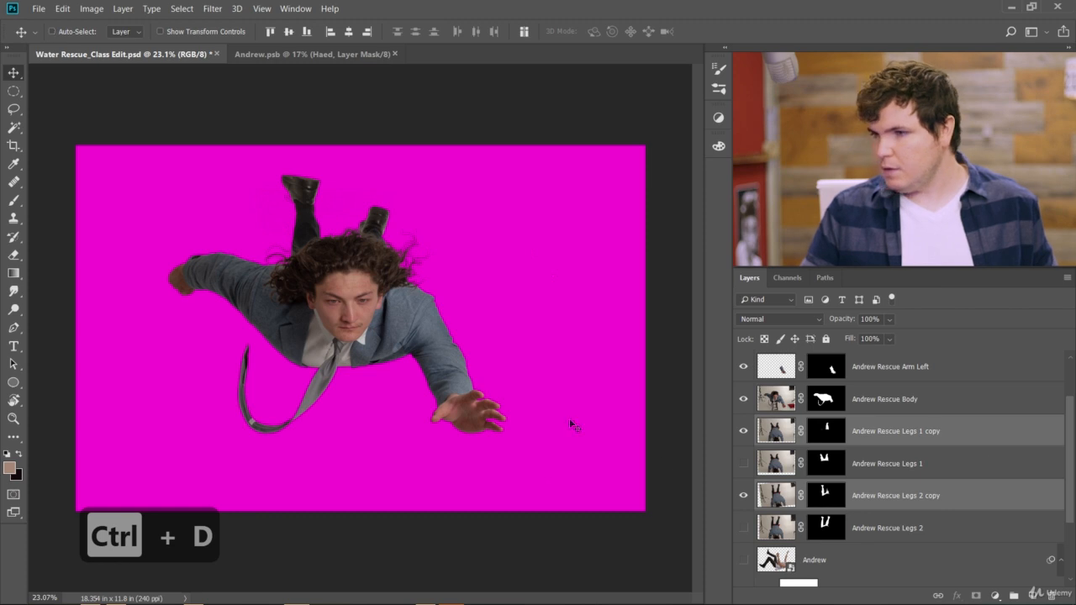
key(ctrl+t)
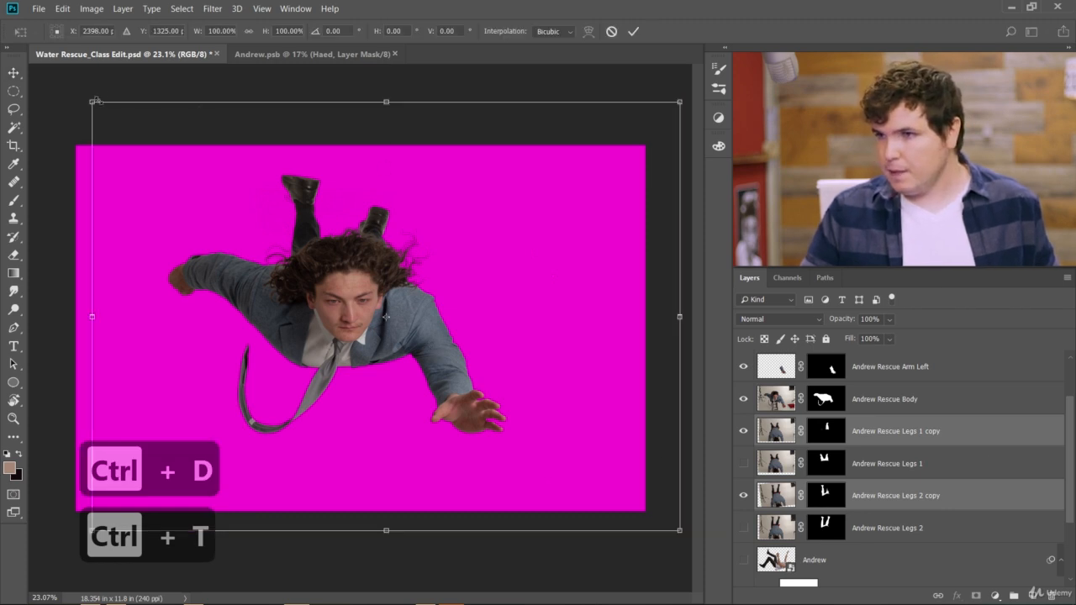
drag(92, 102, 40, 64)
drag(176, 126, 193, 135)
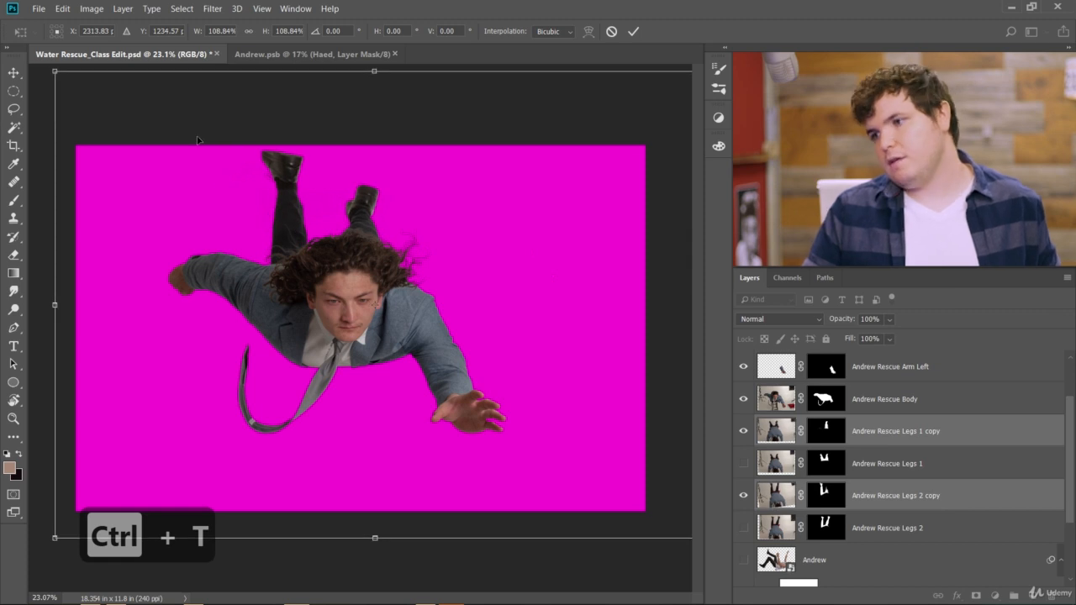
Enlarge both leg copies a little further, reposition them behind the figure's body and apply the transform
scroll(225, 211, down, 3)
mouse_move(437, 275)
mouse_down()
mouse_move(454, 284)
mouse_move(442, 282)
mouse_up()
drag(550, 188, 576, 169)
drag(480, 254, 481, 275)
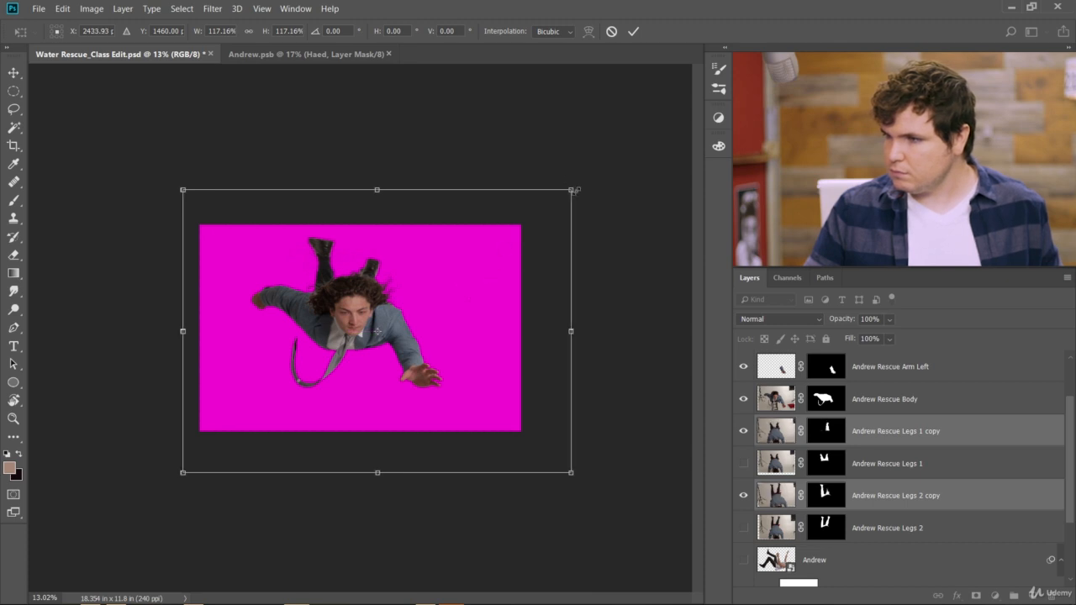
drag(575, 192, 570, 197)
drag(509, 262, 510, 259)
click(633, 32)
Inspect the tie and lower jacket edge up close, and check the Legs 2 copy's mask and visibility
scroll(277, 252, up, 8)
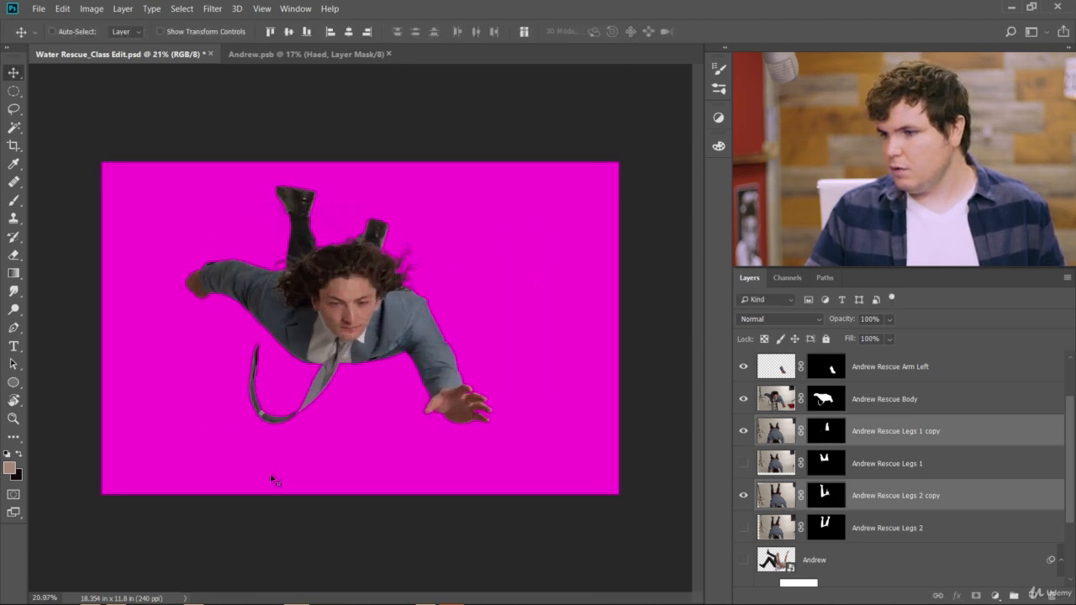
scroll(286, 294, up, 1)
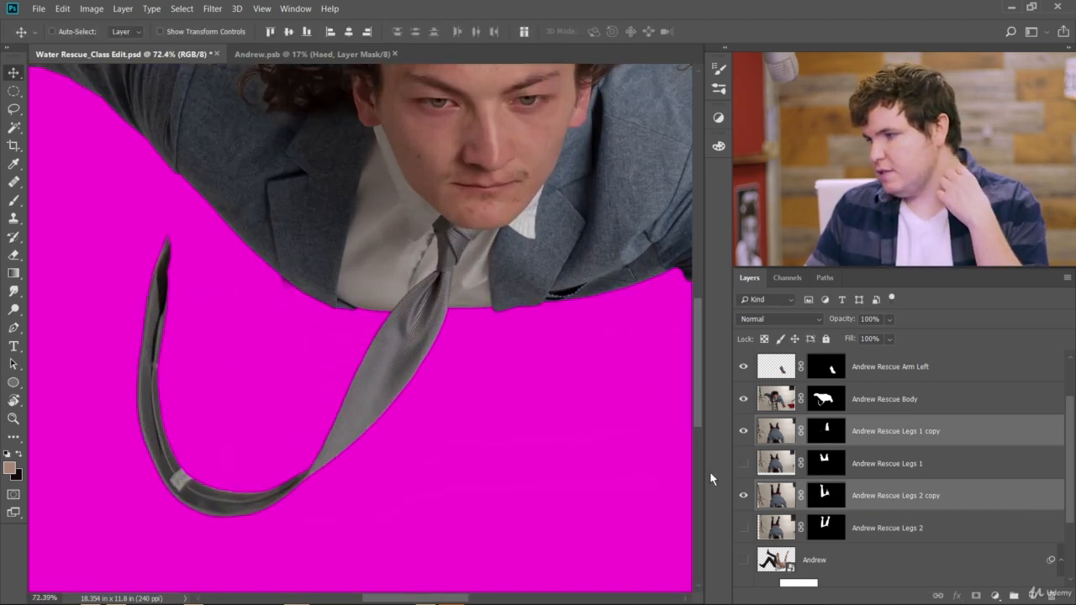
click(763, 498)
click(824, 506)
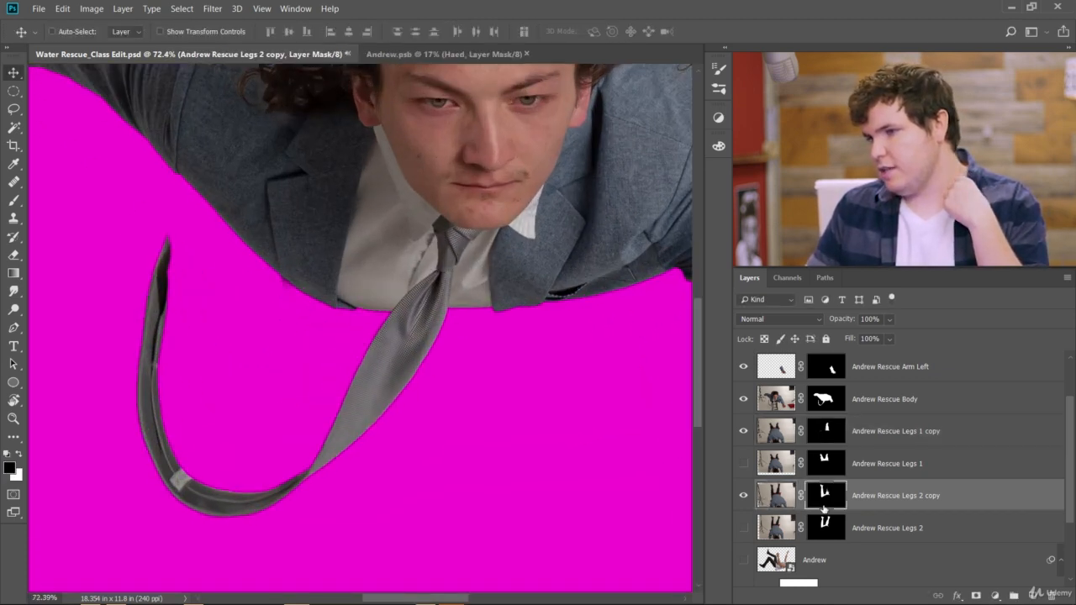
click(744, 497)
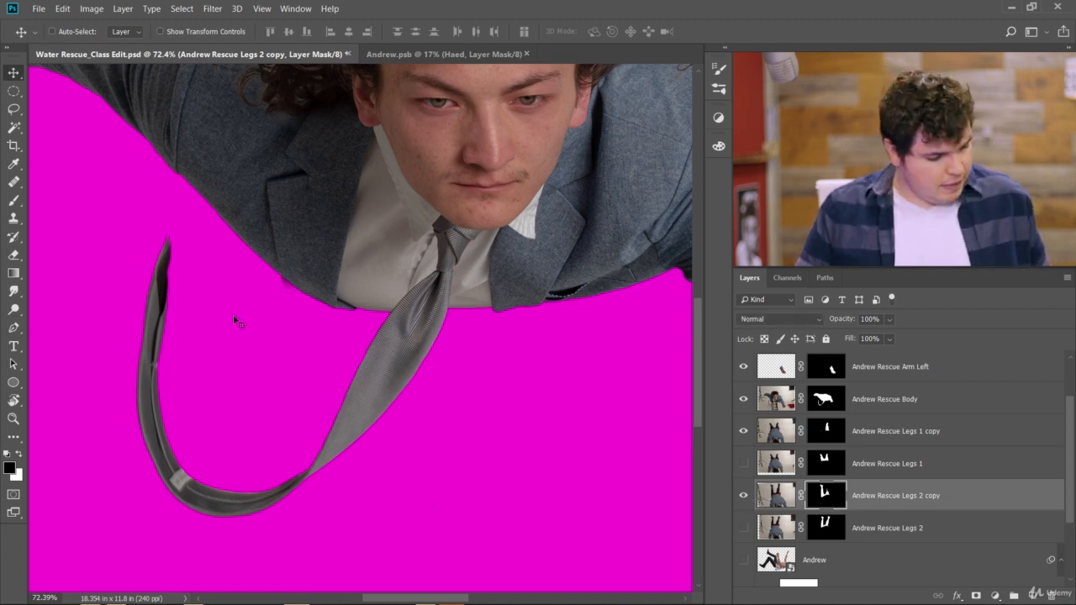
key(b)
scroll(374, 366, down, 5)
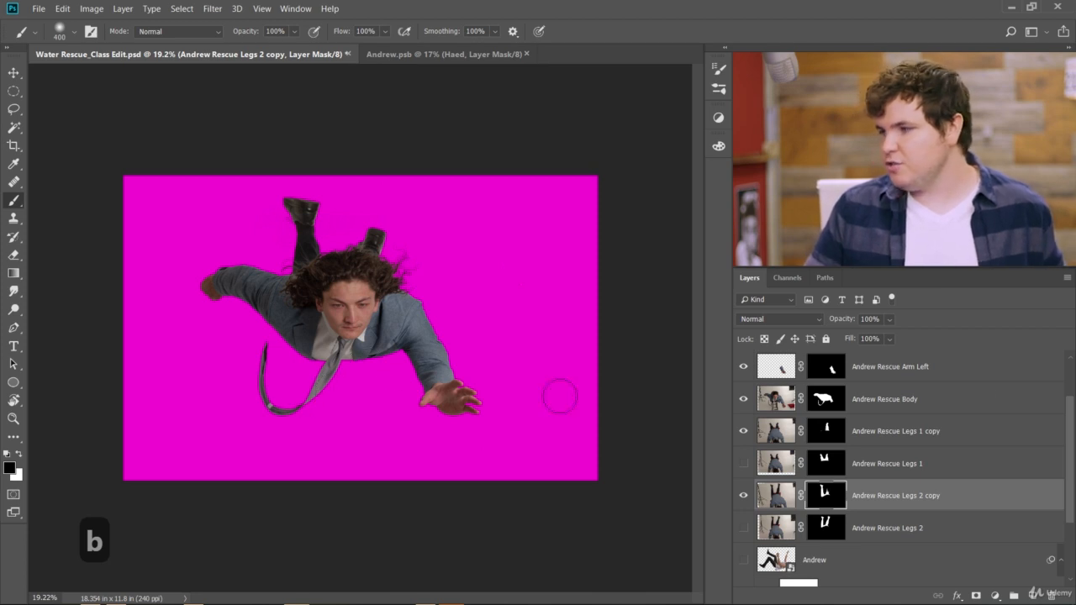
click(975, 532)
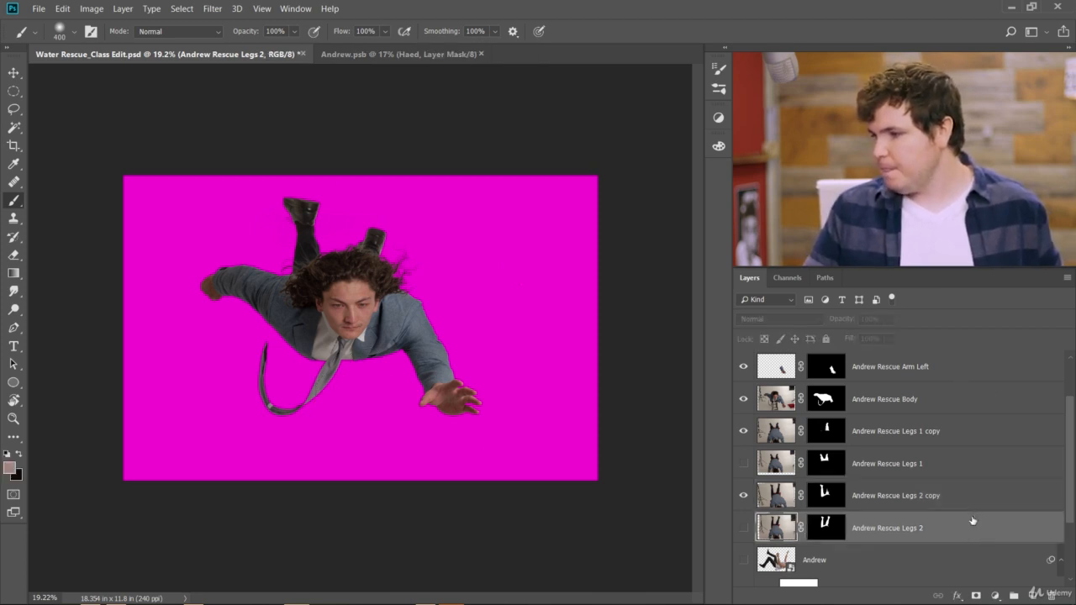
scroll(968, 502, up, 2)
shift+click(971, 380)
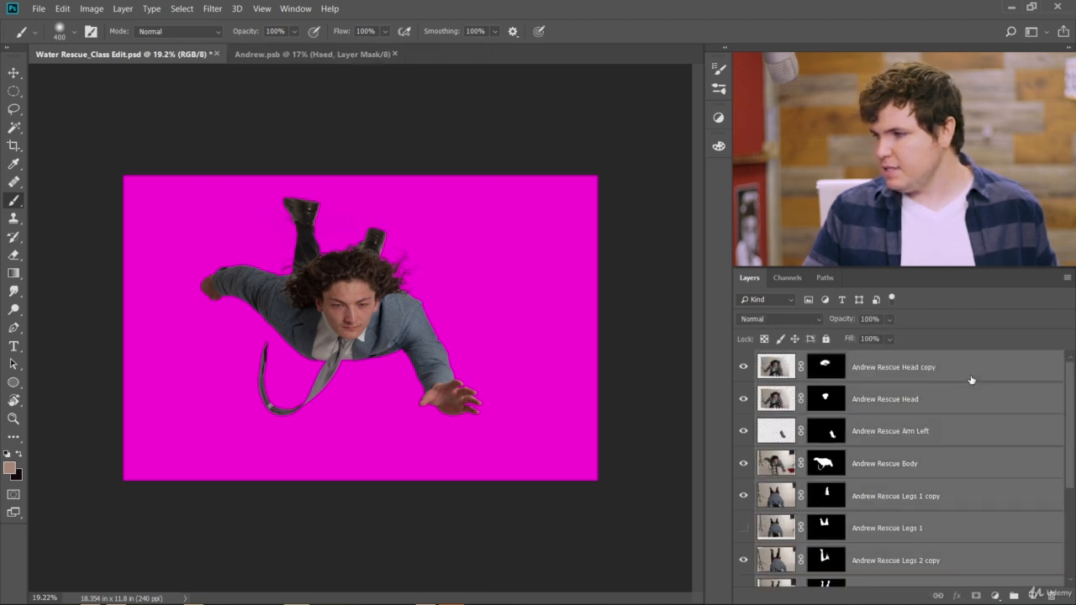
Shorten the topmost layer's name by removing "Head copy" so that it ends in "Rescue"
click(898, 375)
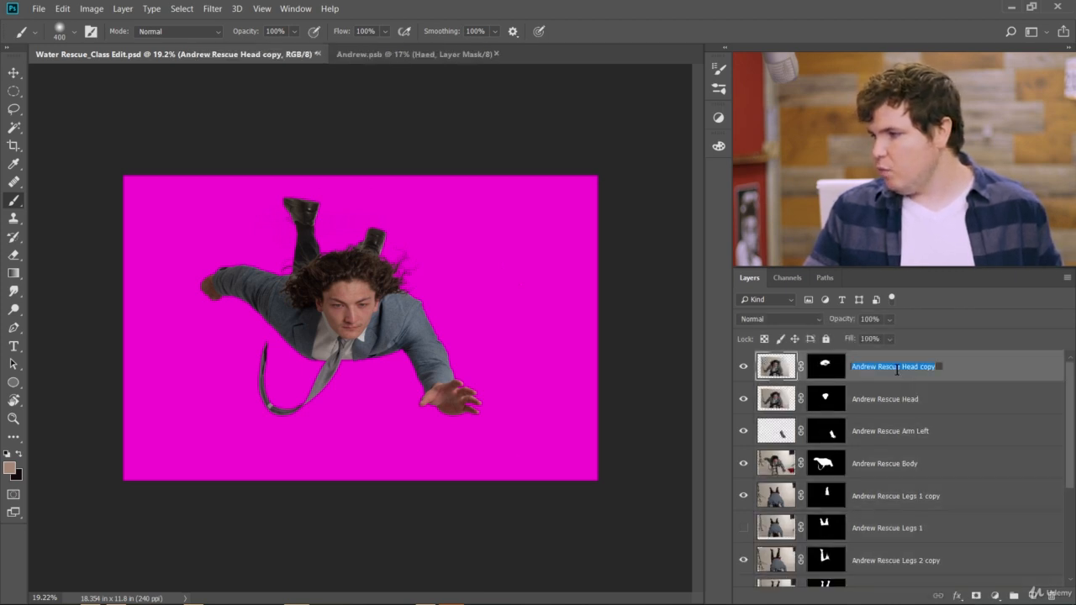
click(939, 367)
key(BackSpace)
key(BackSpace)
key(BackSpace)
key(BackSpace)
key(BackSpace)
key(BackSpace)
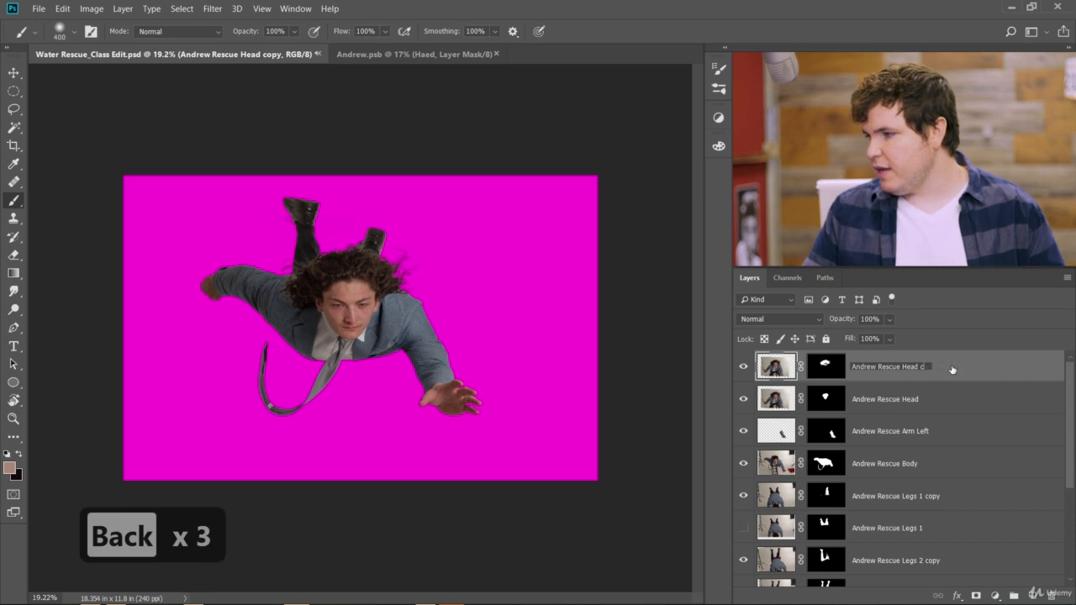
key(BackSpace)
key(BackSpace)
key(BackSpace)
key(BackSpace)
click(952, 370)
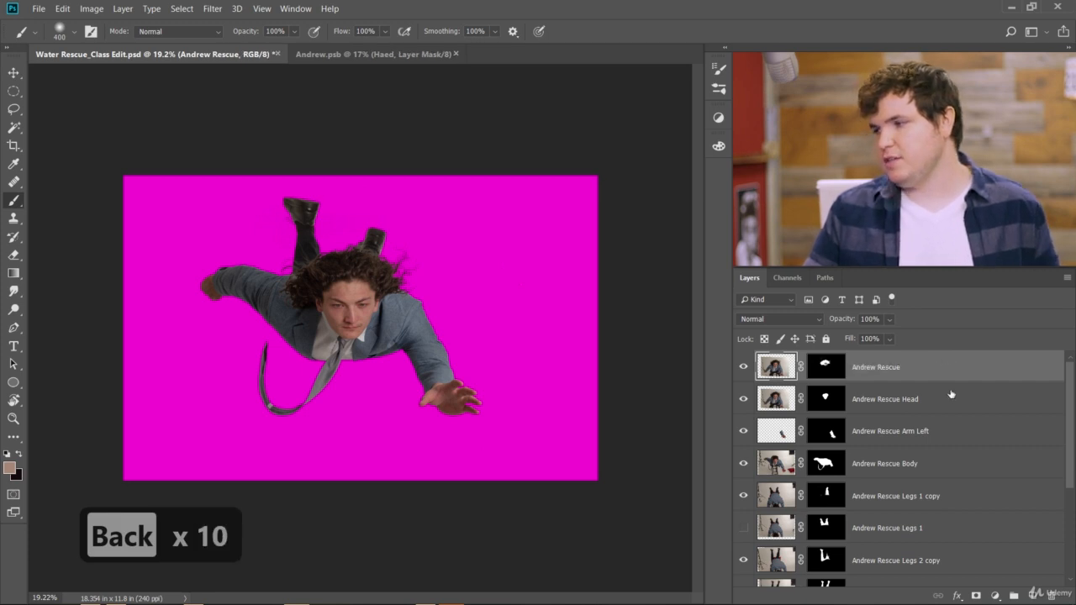
Select all rescuer layers from the renamed top layer down through Legs 2 and convert them to a Smart Object
scroll(923, 438, down, 3)
shift+click(930, 433)
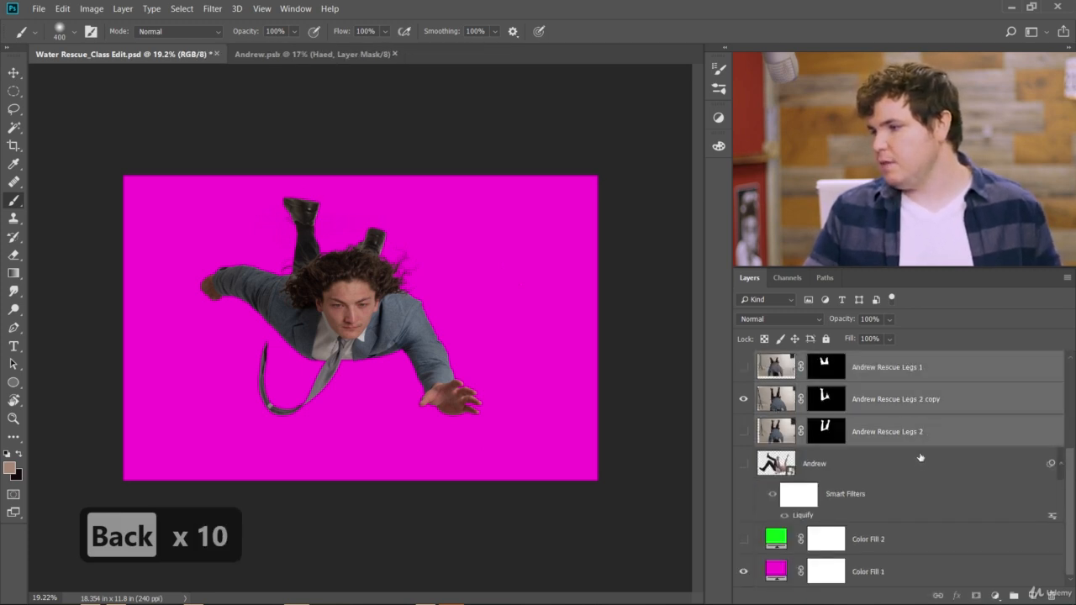
right_click(918, 407)
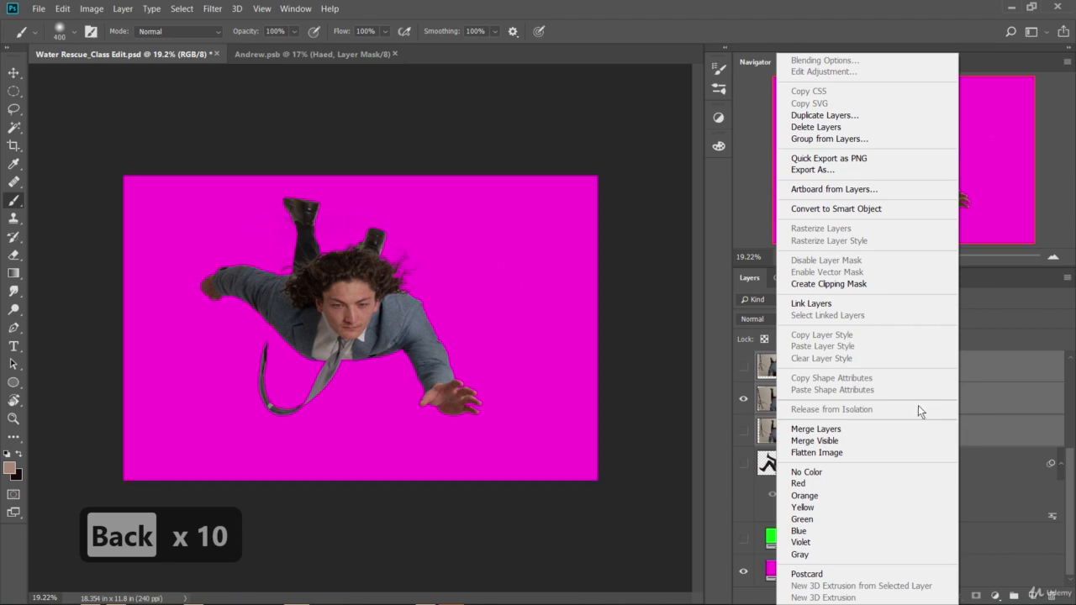
click(848, 212)
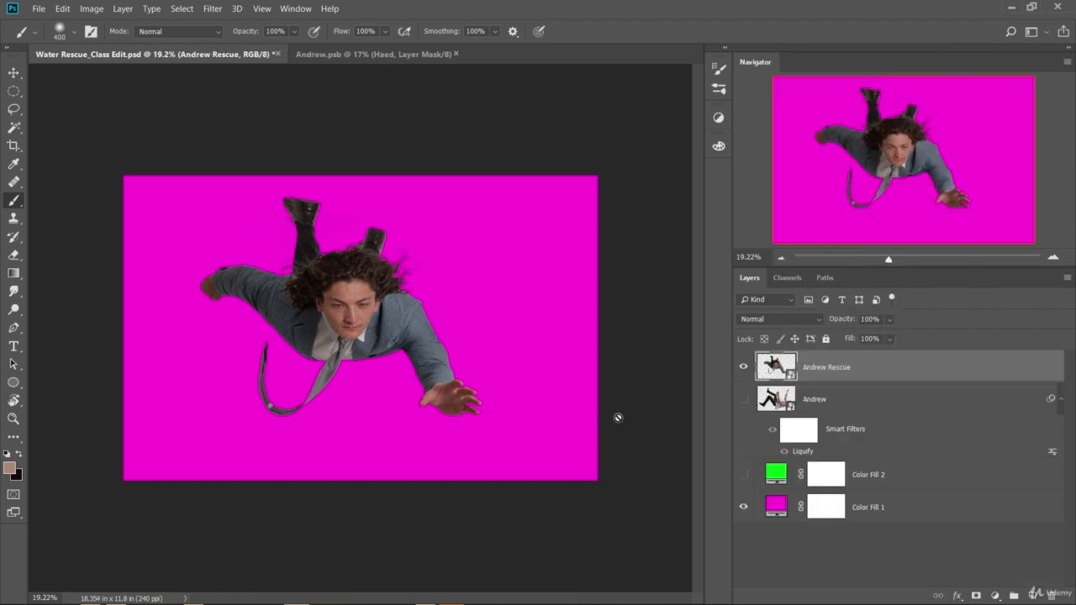
Show the falling man's layer and toggle the rescuer Smart Object off and on to compare the two figures
click(745, 401)
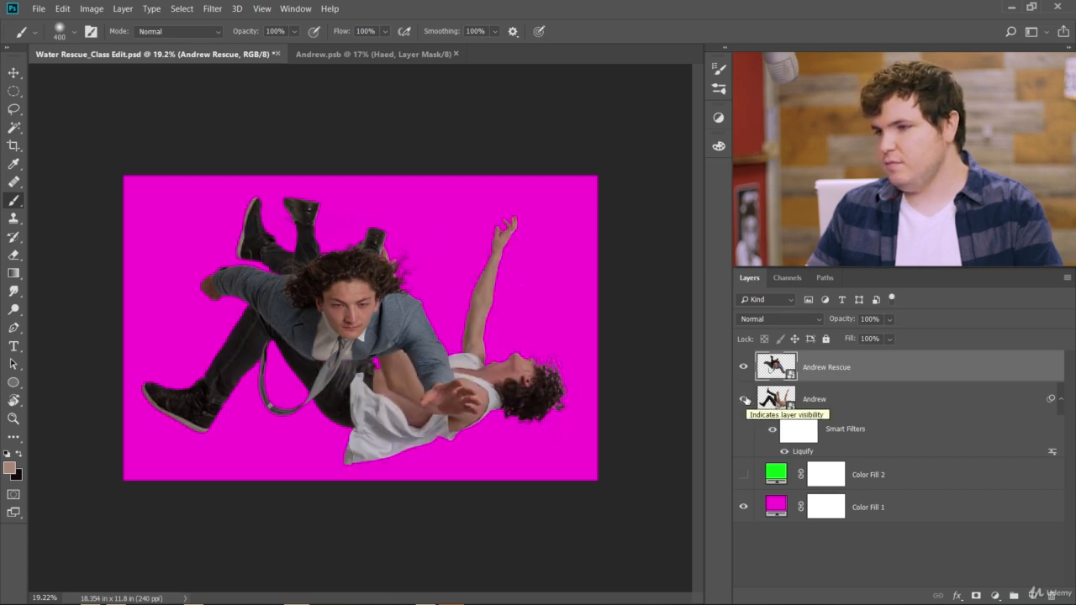
click(744, 369)
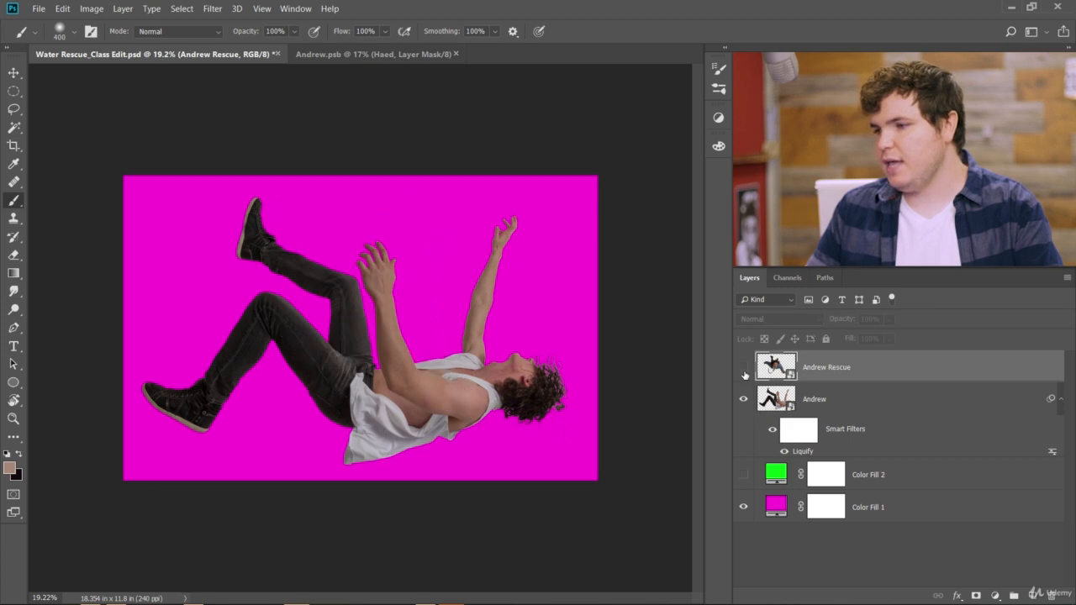
click(745, 370)
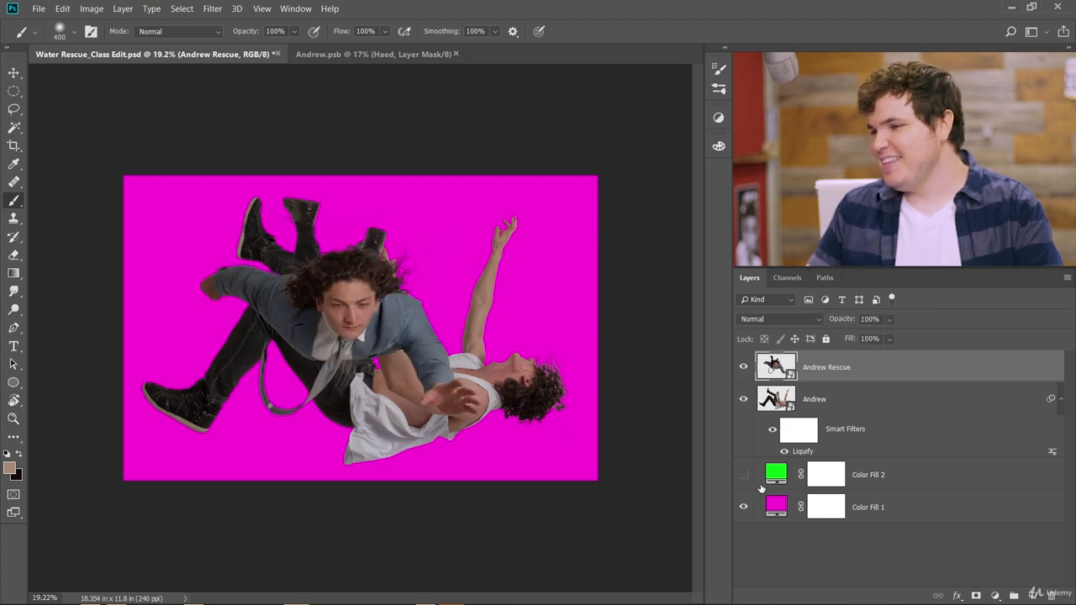